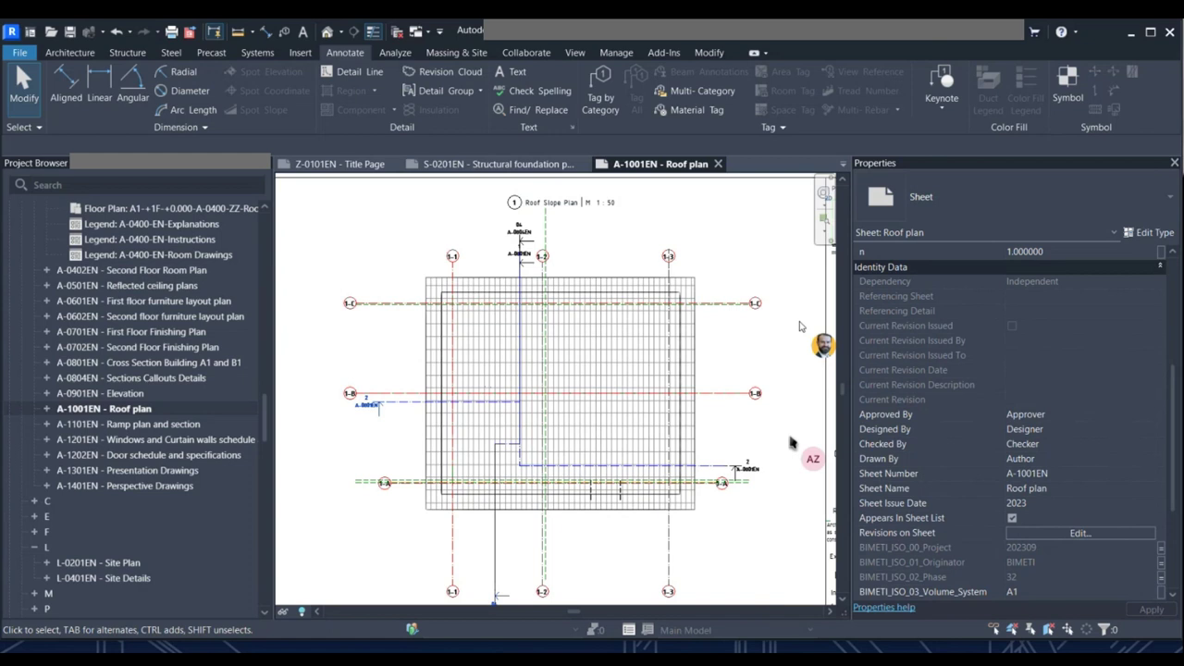
In the default 3D view, turn on all model categories except Mass via VG.
{"action": "left_click", "coordinate": [327, 31]}
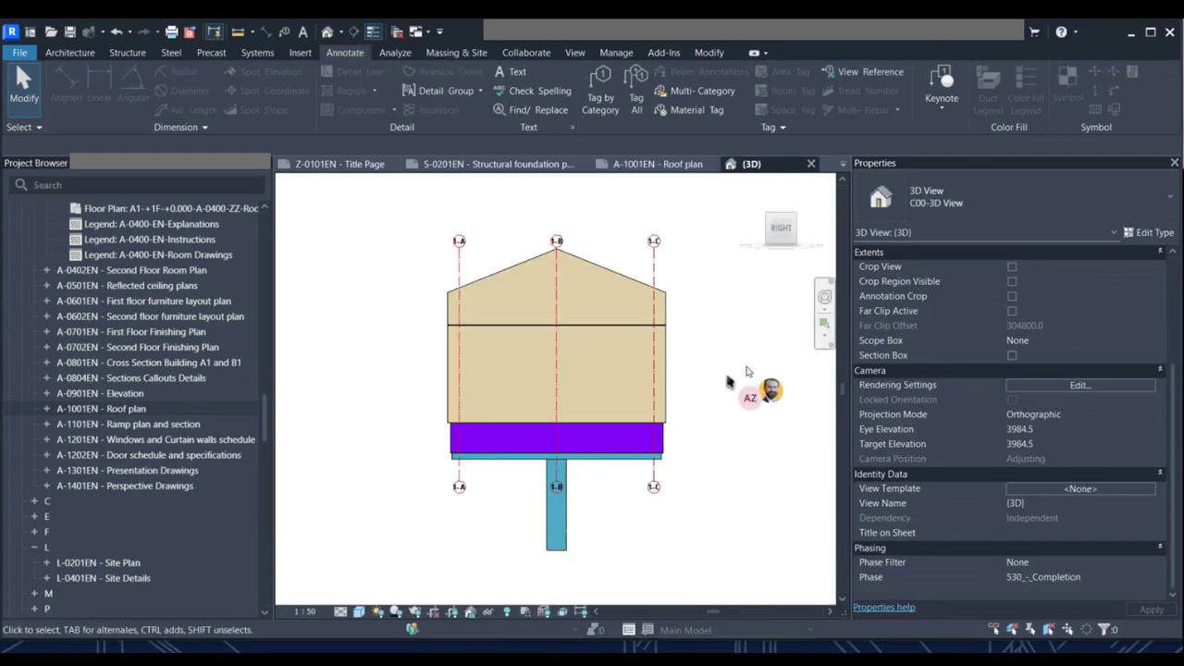
{"action": "key", "text": "g"}
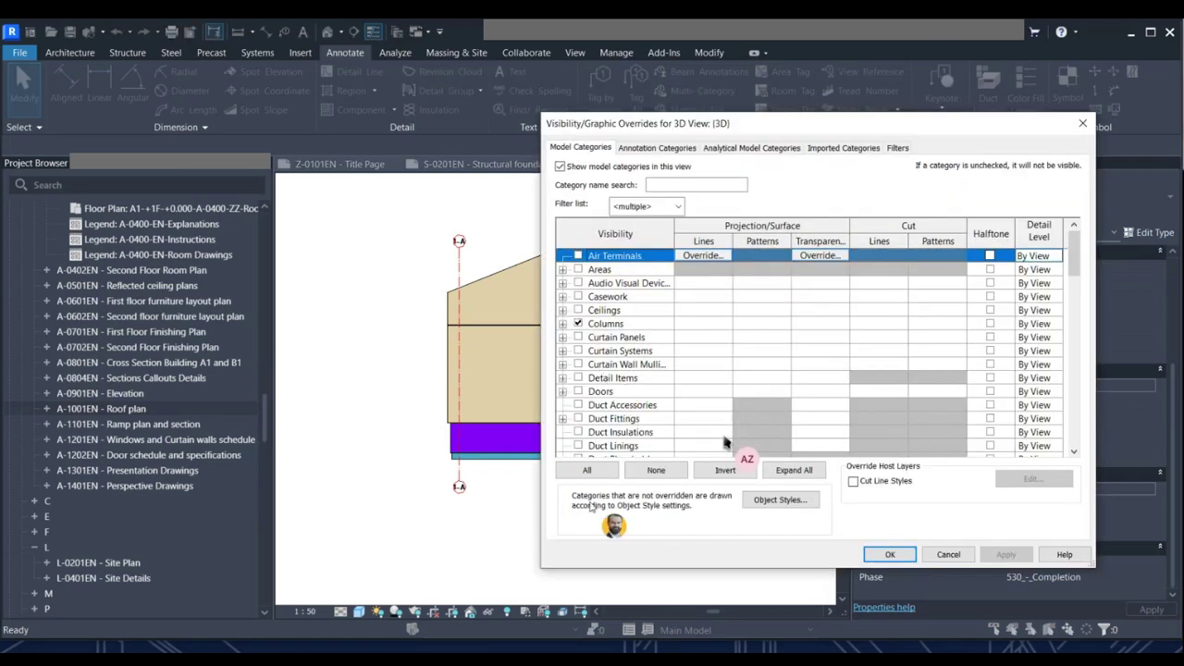
{"action": "left_click", "coordinate": [588, 472]}
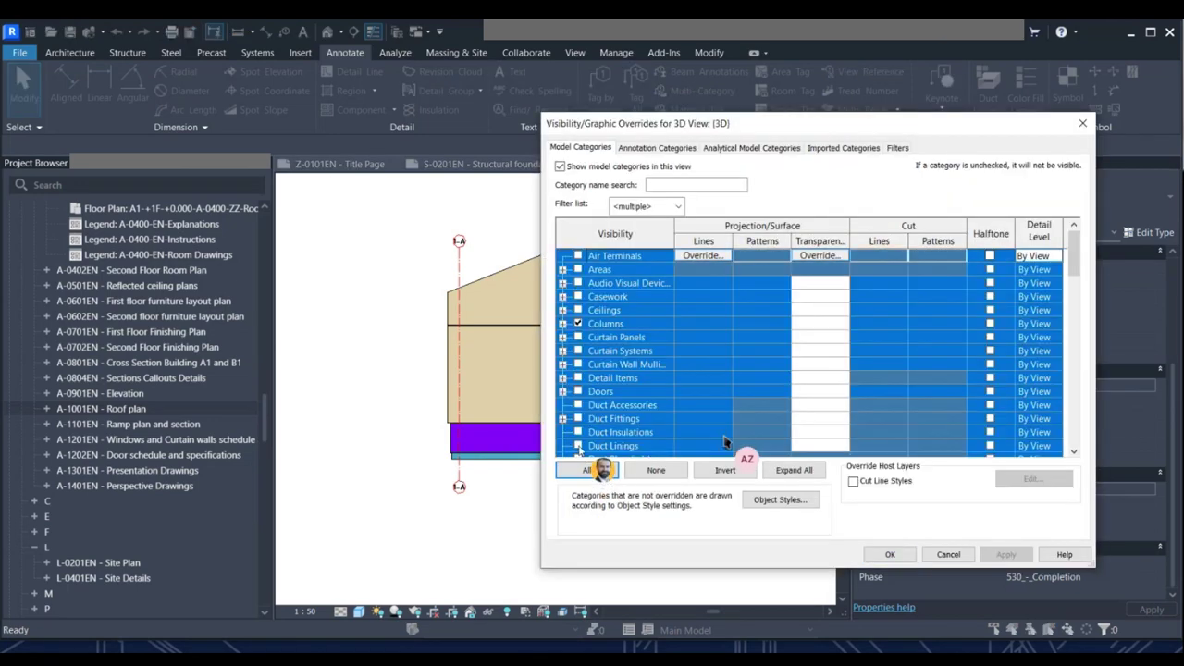
{"action": "key", "text": "space"}
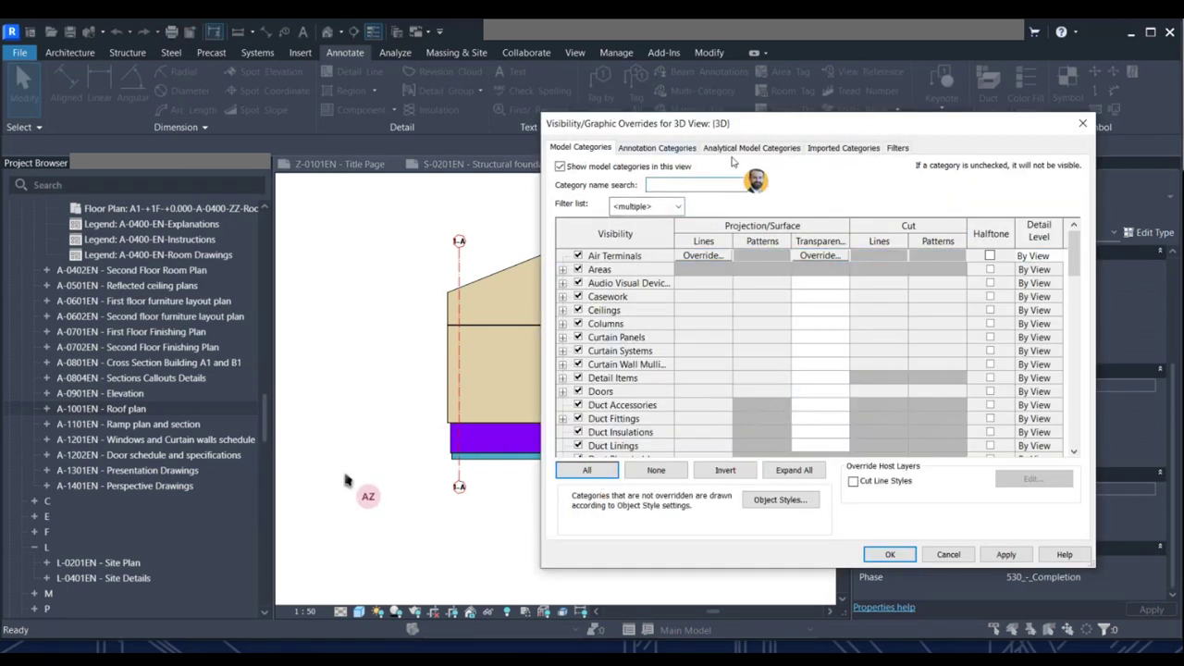
{"action": "type", "text": "mas"}
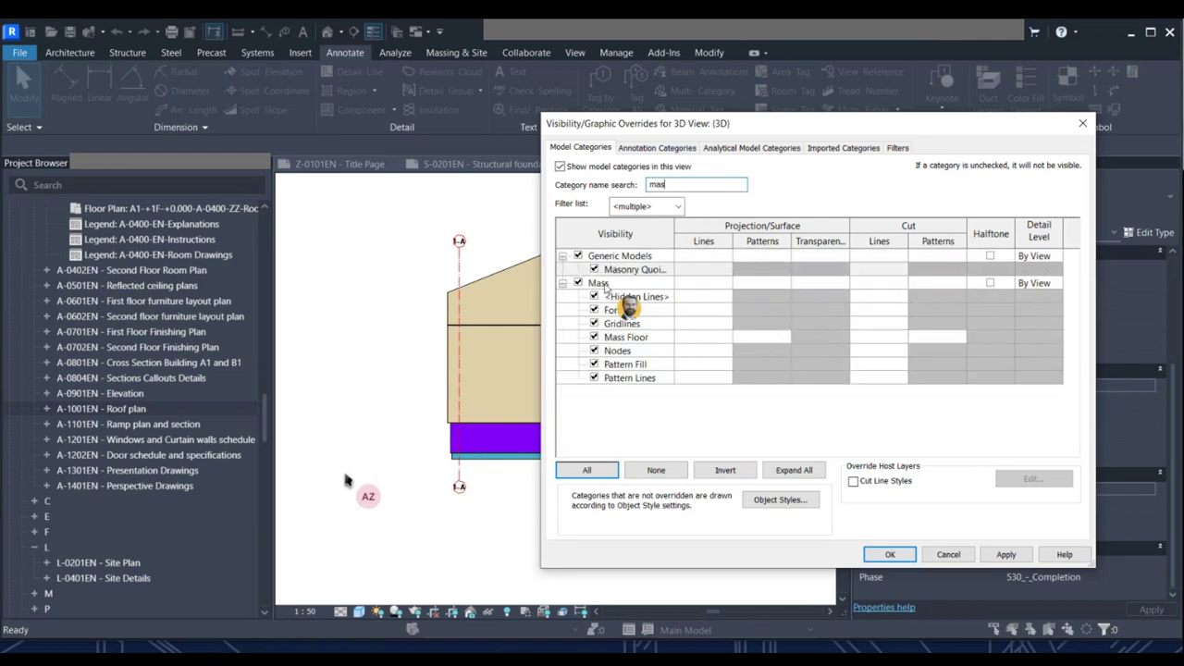
{"action": "left_click", "coordinate": [578, 283]}
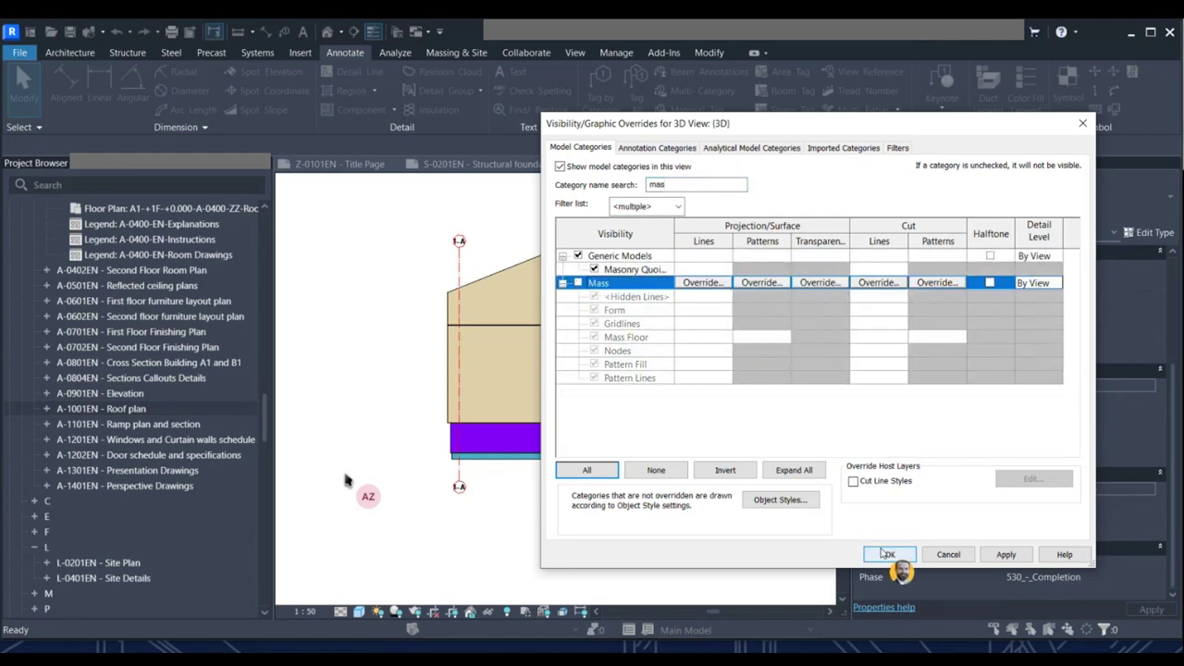
{"action": "left_click", "coordinate": [888, 555]}
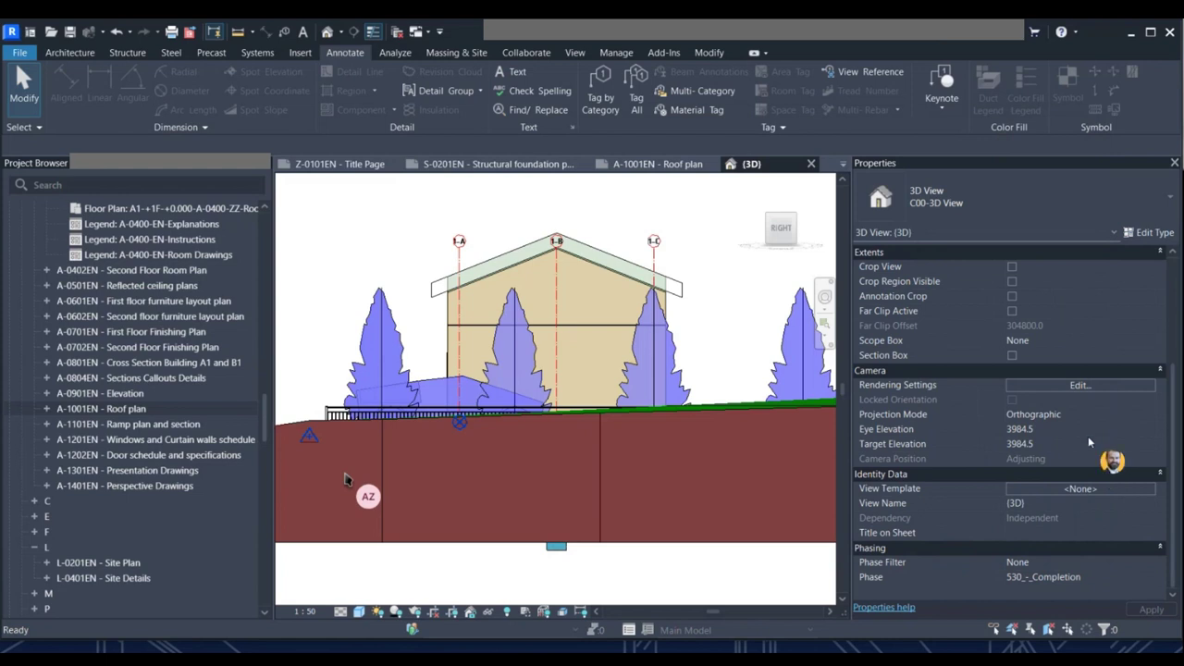
Assign the A1_Pagrindinis pastatas scope box to the 3D view.
{"action": "left_click", "coordinate": [1120, 343]}
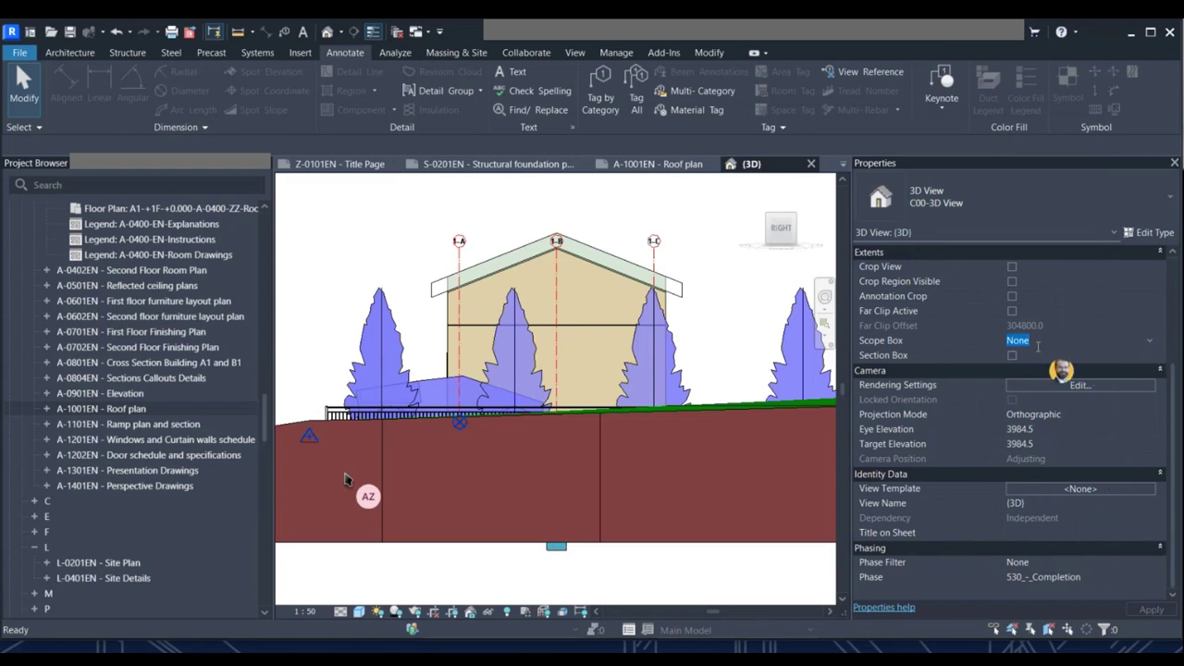
{"action": "left_click", "coordinate": [1149, 344]}
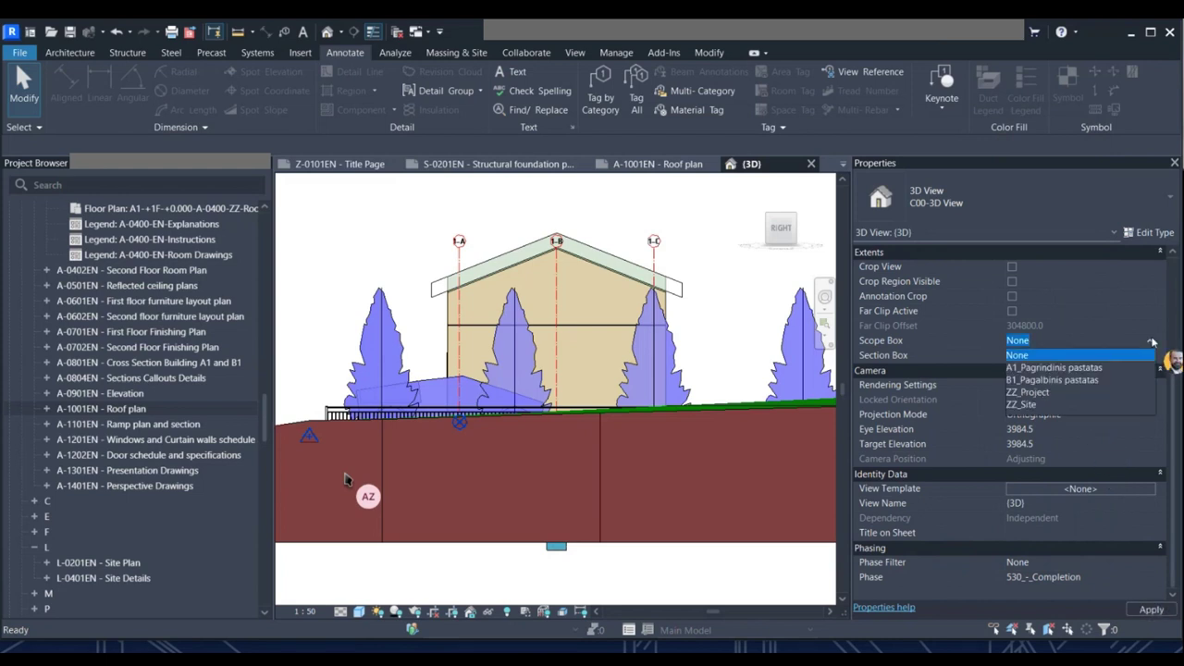
{"action": "left_click", "coordinate": [1035, 370]}
{"action": "left_click", "coordinate": [1151, 610]}
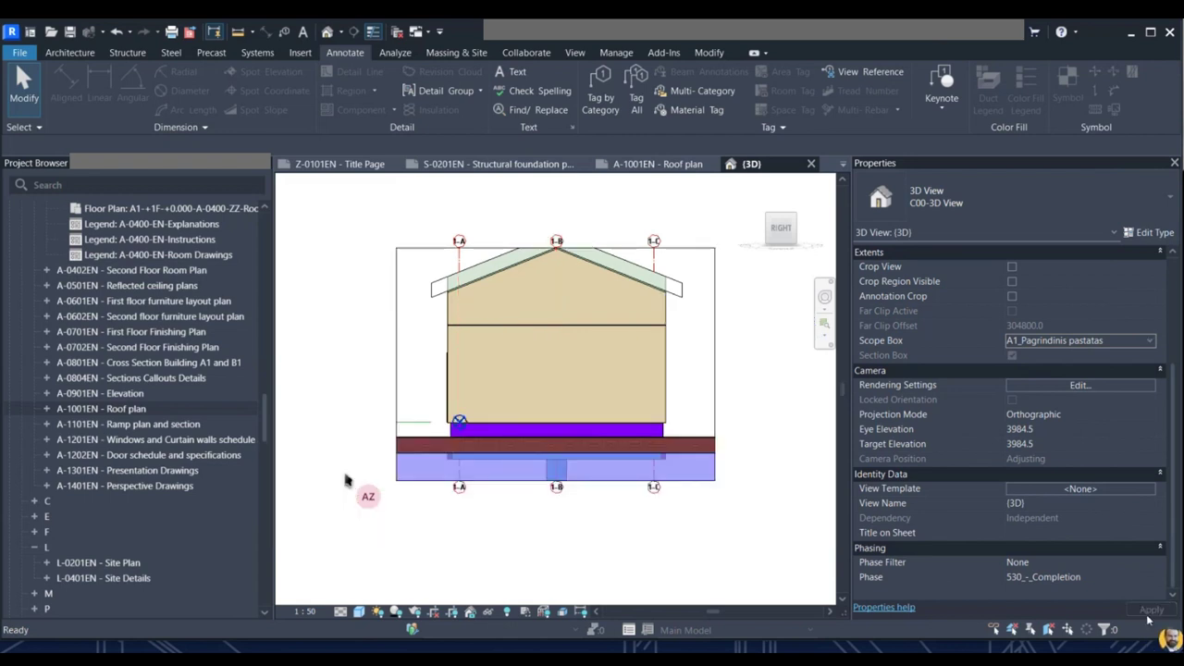
Set the scope box back to None, keeping the section box, and orbit to an isometric view.
{"action": "left_click", "coordinate": [1151, 340]}
{"action": "left_click", "coordinate": [1033, 357]}
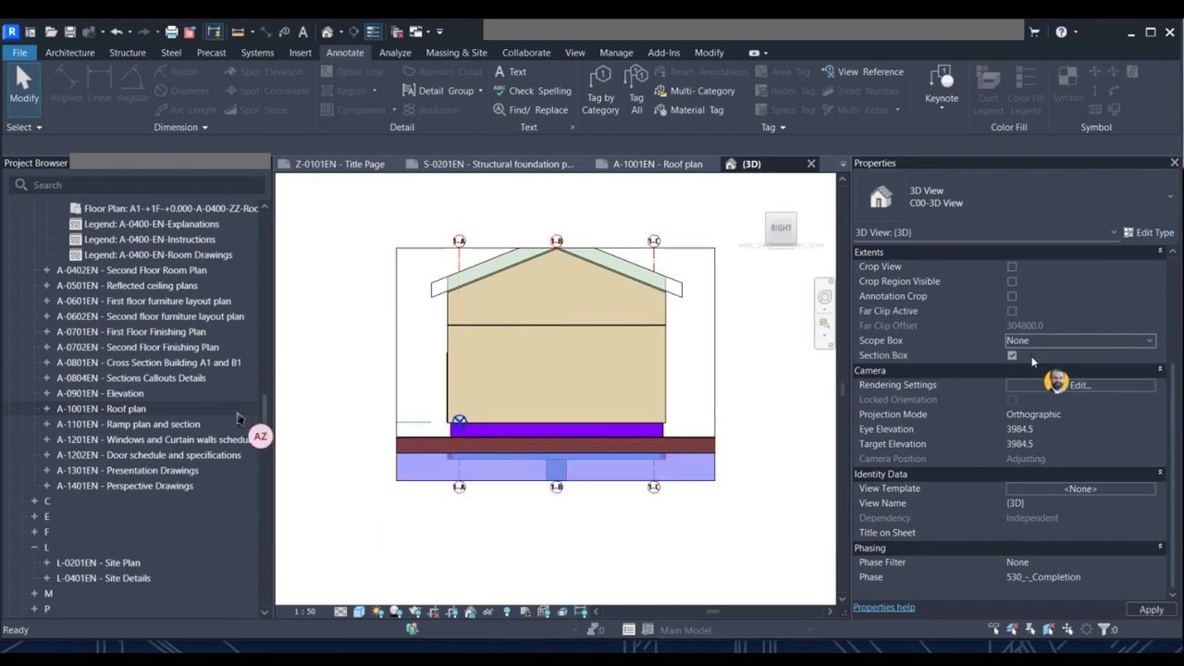
{"action": "left_click", "coordinate": [1151, 610]}
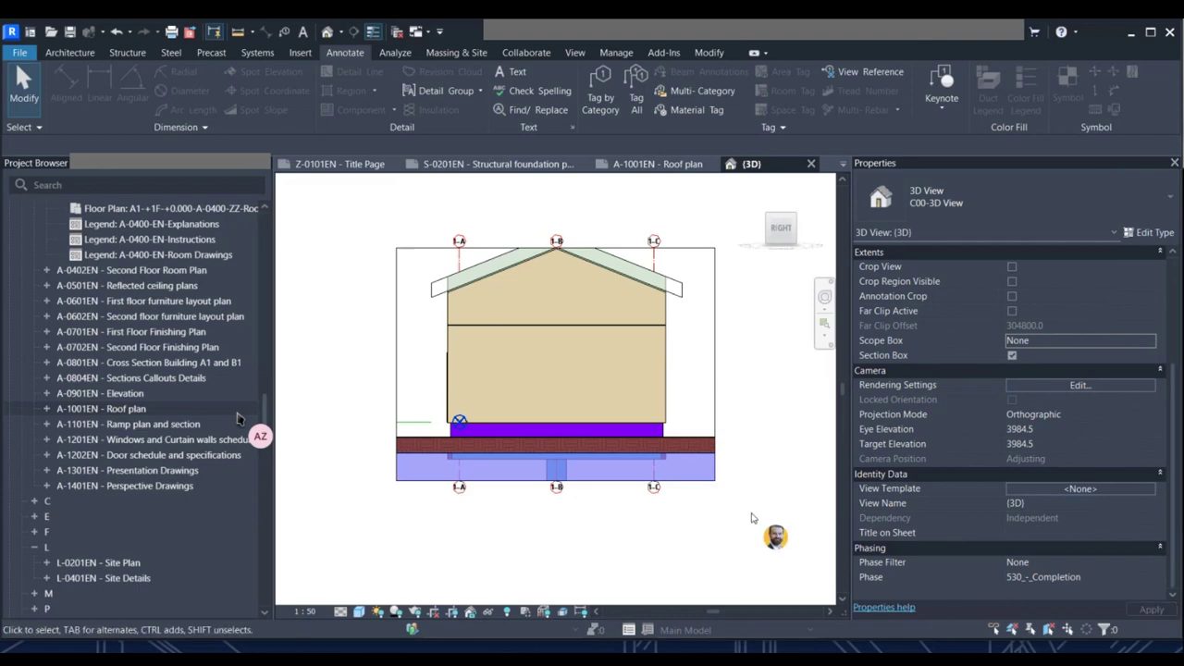
{"action": "middle_click_drag", "start_coordinate": [751, 431], "coordinate": [596, 445], "text": "shift"}
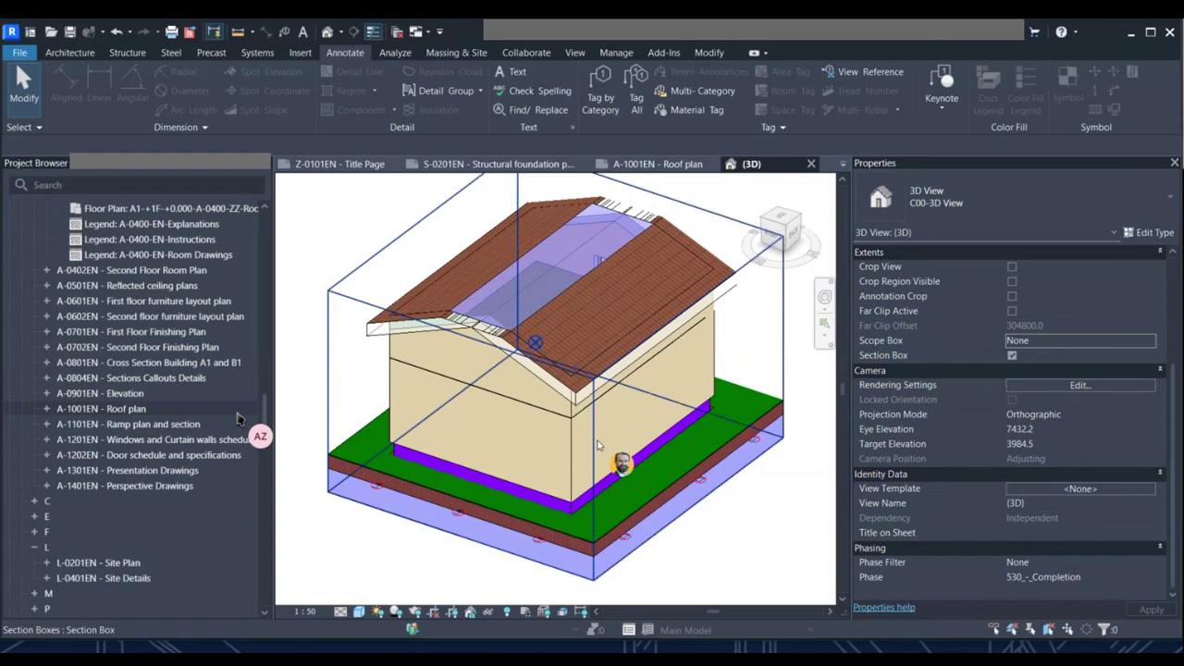
Raise the section box top above the roof ridge and temporarily hide both roof layers.
{"action": "left_click", "coordinate": [597, 445]}
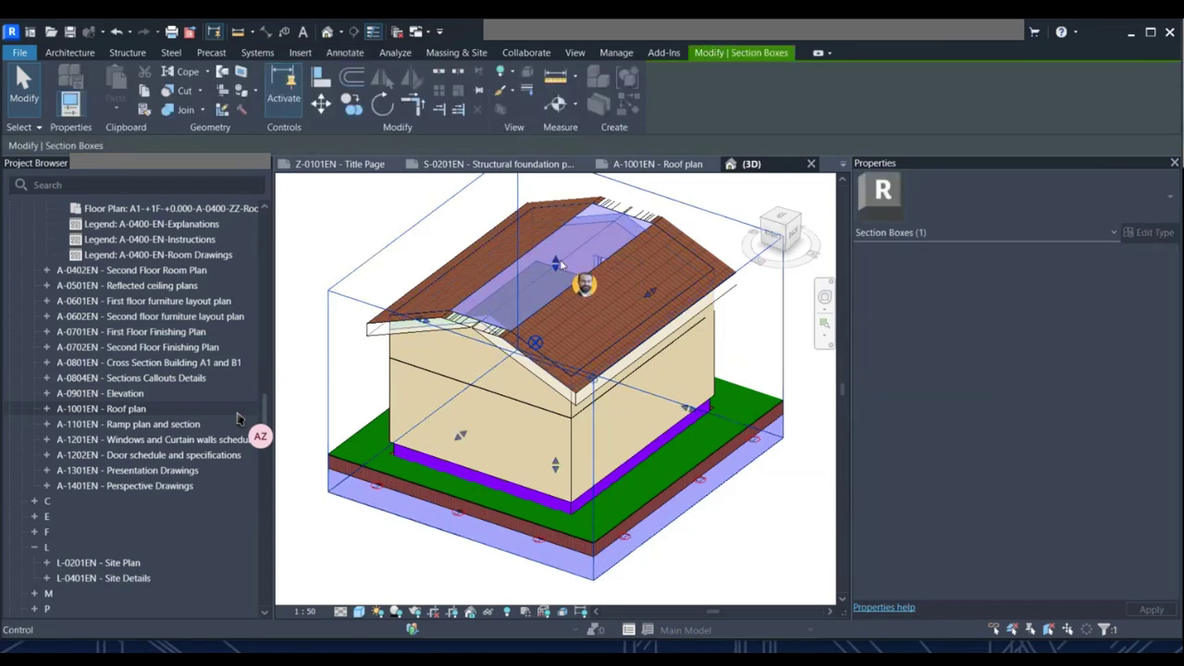
{"action": "left_click_drag", "start_coordinate": [557, 264], "coordinate": [558, 197]}
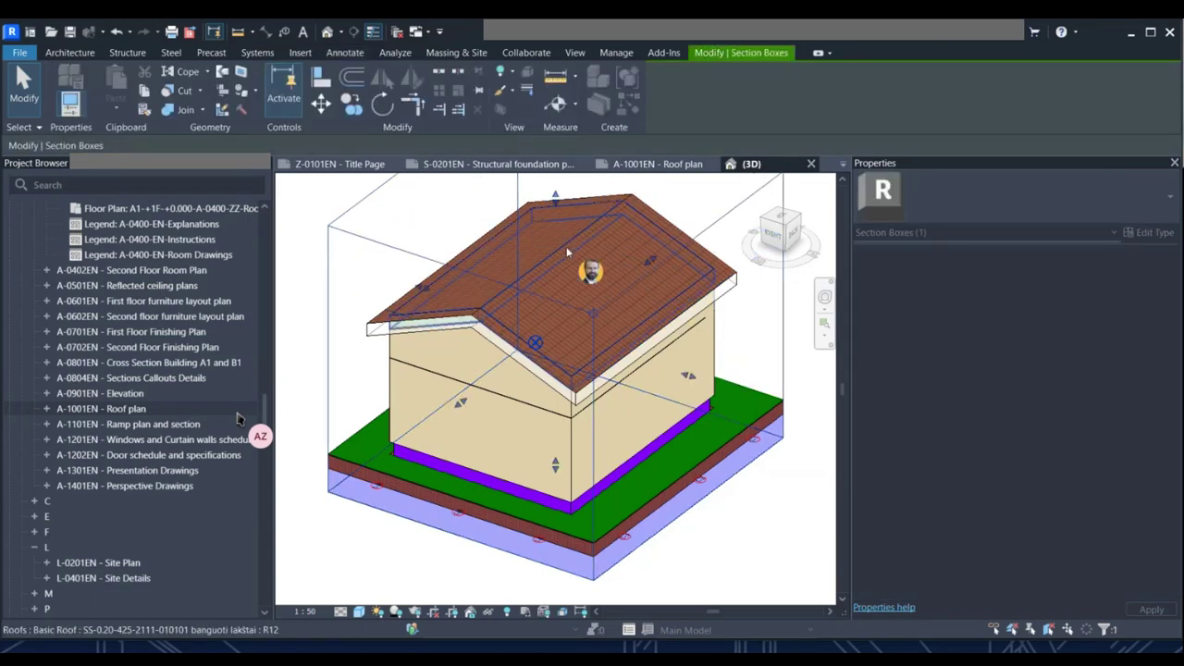
{"action": "left_click", "coordinate": [559, 265]}
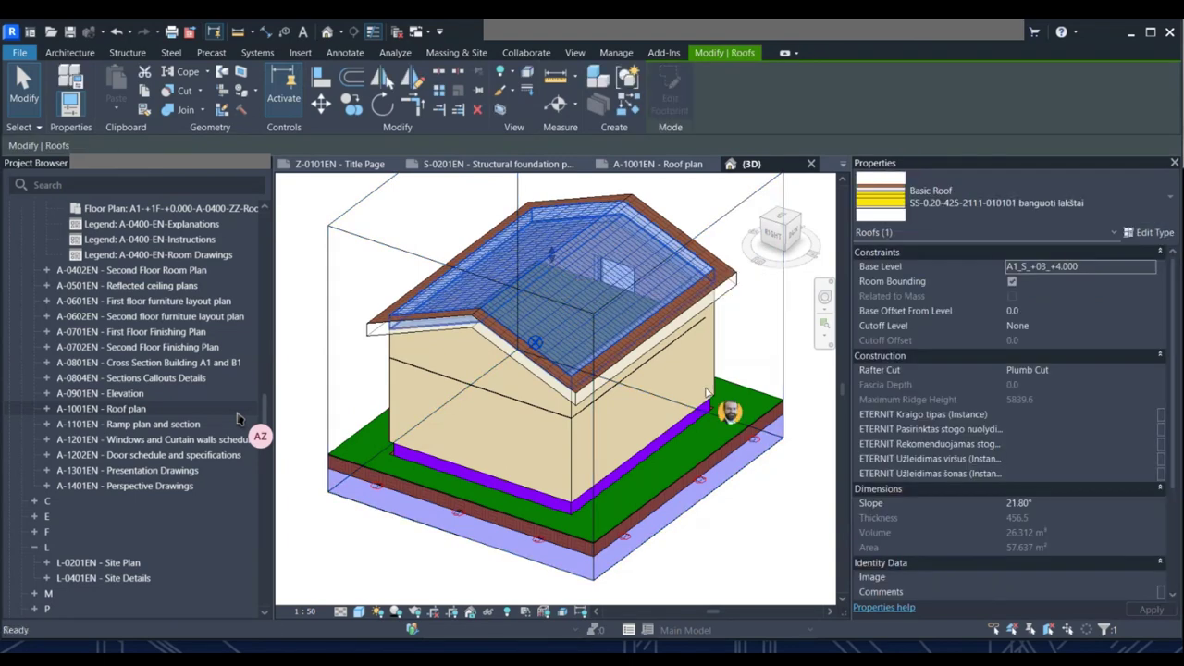
{"action": "key", "text": "h"}
{"action": "key", "text": "h"}
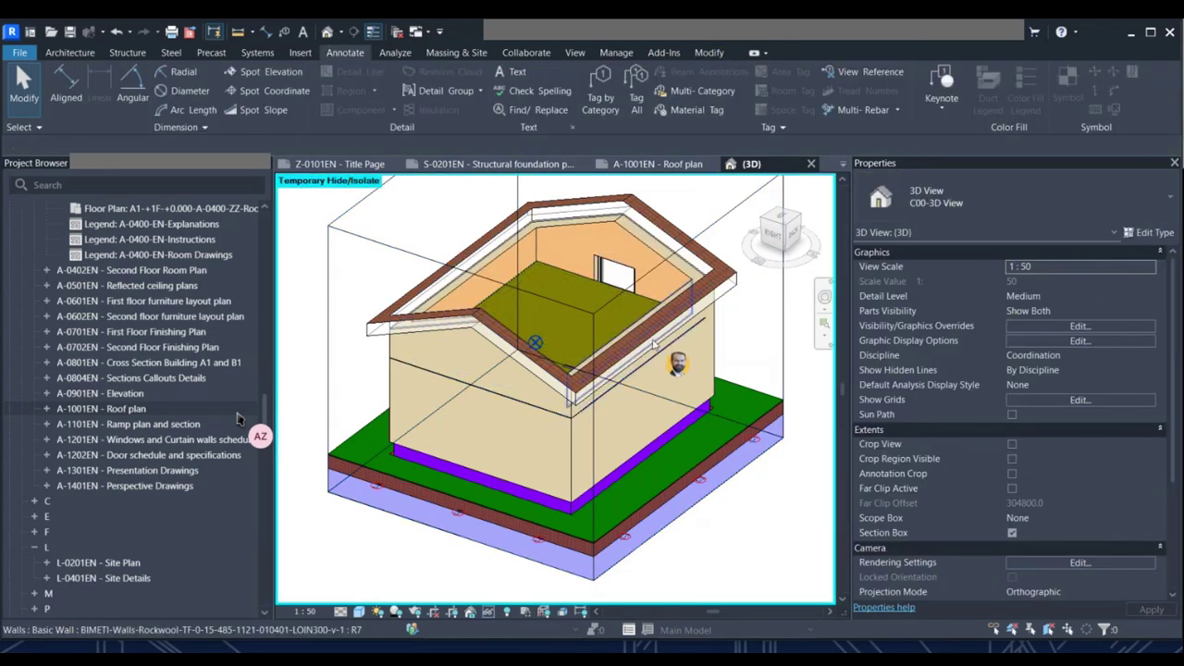
{"action": "left_click", "coordinate": [663, 321]}
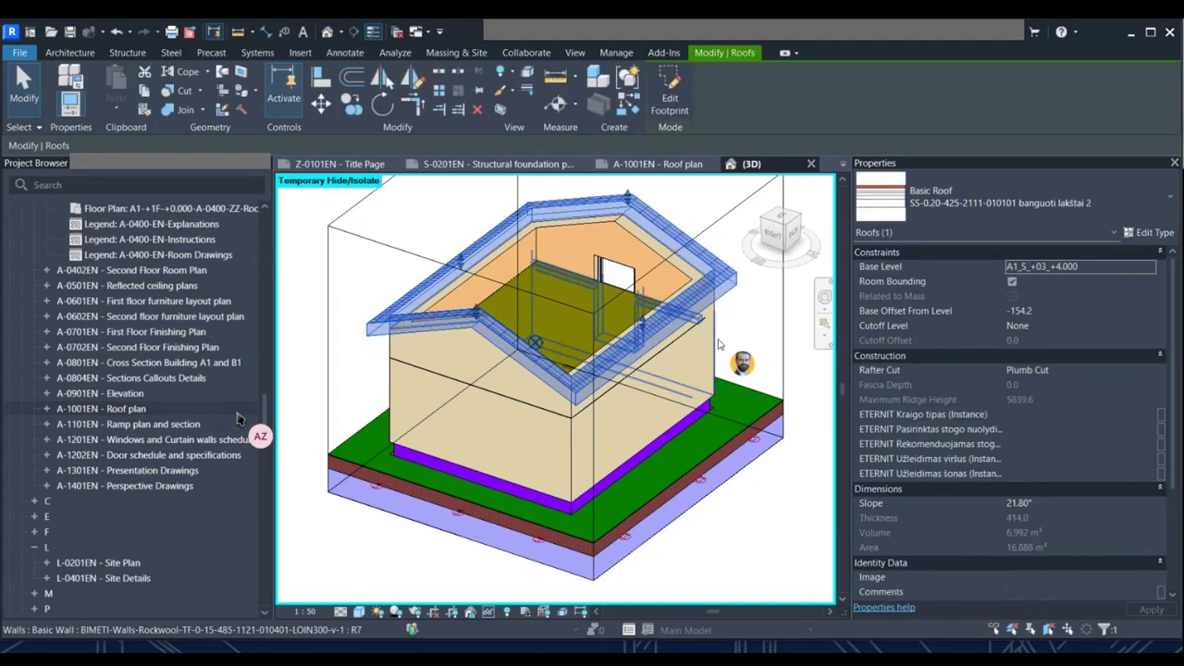
{"action": "key", "text": "h"}
{"action": "key", "text": "h"}
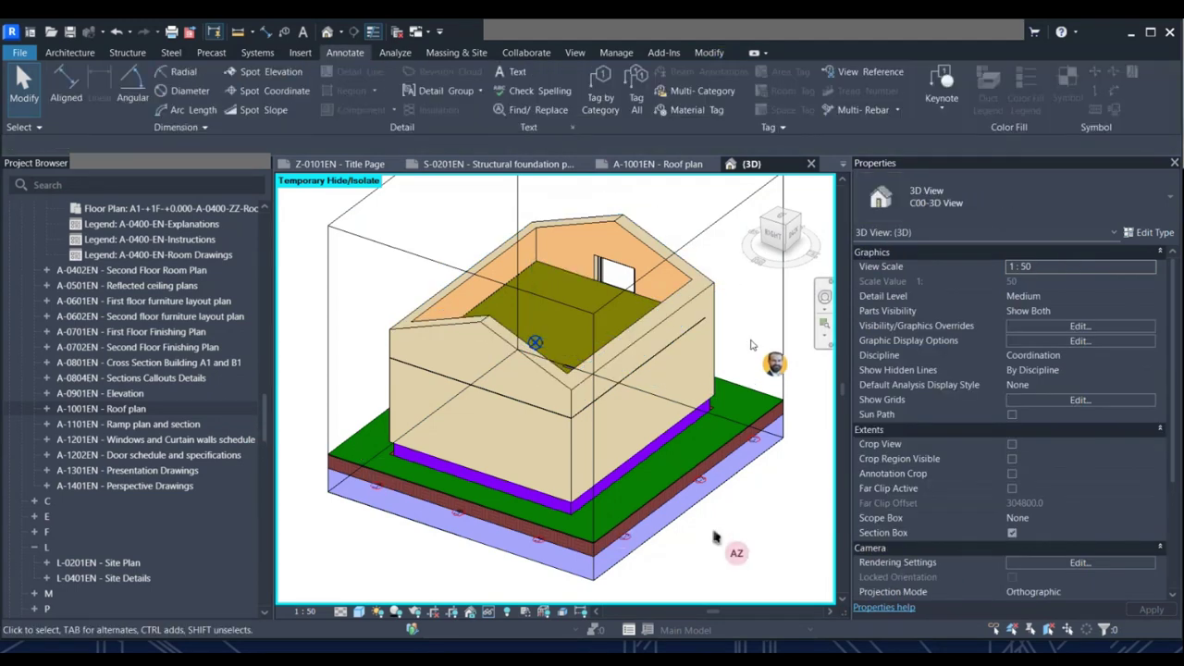
Restore the hidden roofs with HR and close all inactive views.
{"action": "key", "text": "h"}
{"action": "key", "text": "r"}
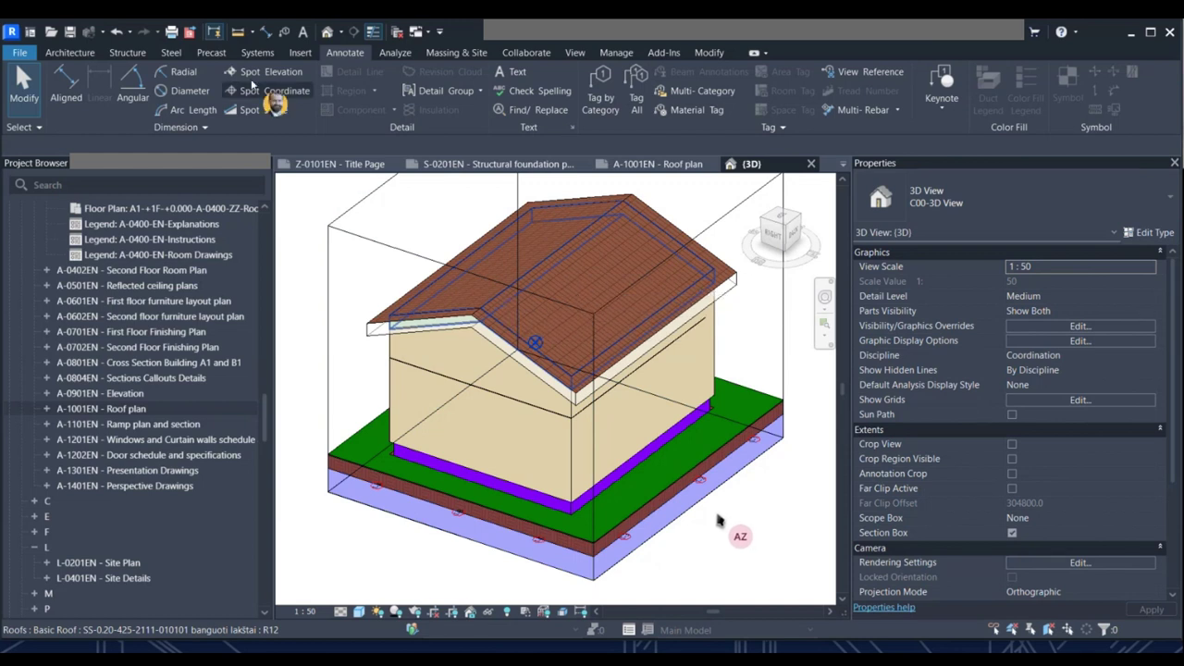
{"action": "left_click", "coordinate": [398, 33]}
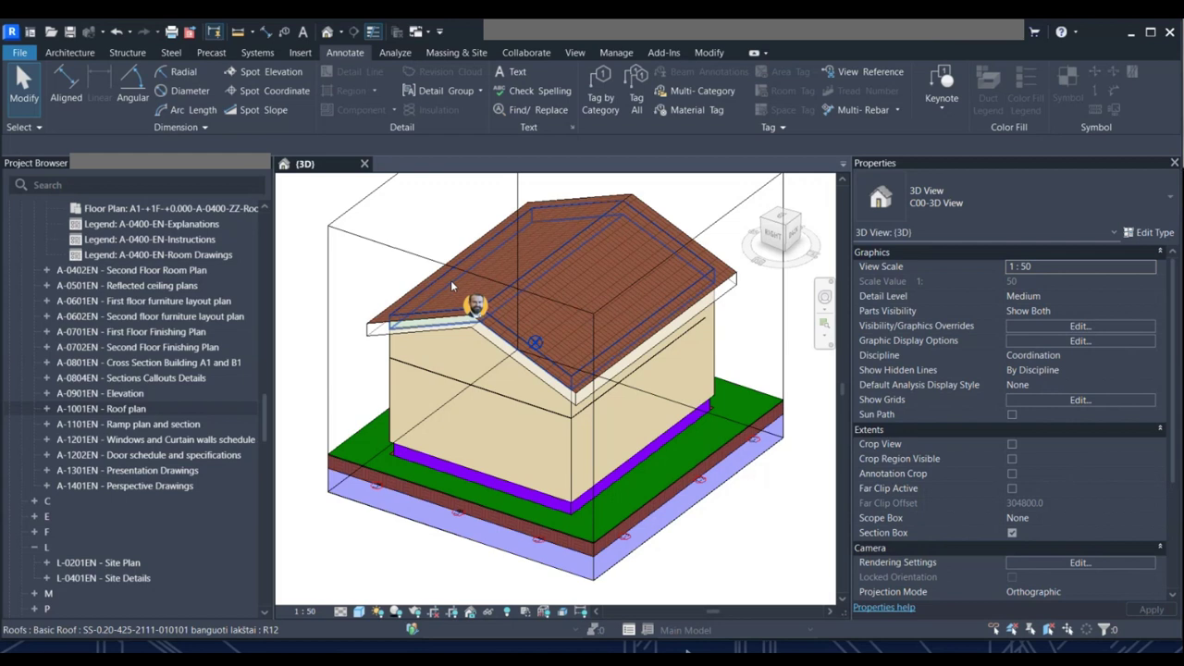
Filter the Project Browser by 'wip' and select structural plan WIP-A1_S_+02_+2.880.
{"action": "left_click", "coordinate": [161, 185]}
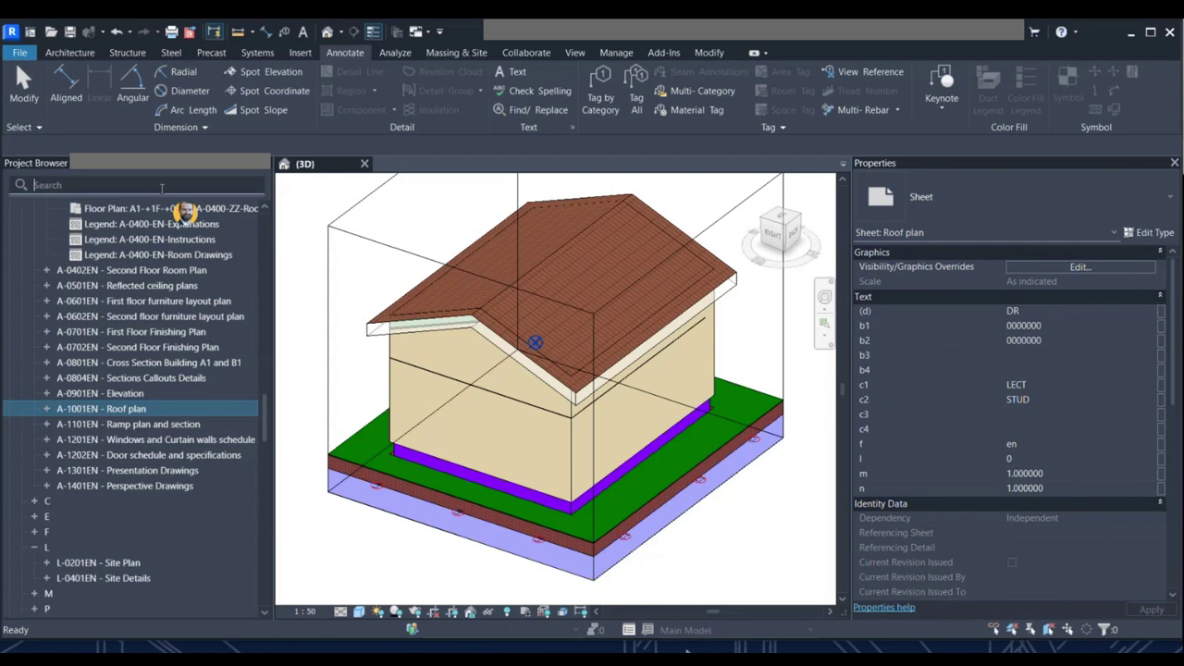
{"action": "type", "text": "wip"}
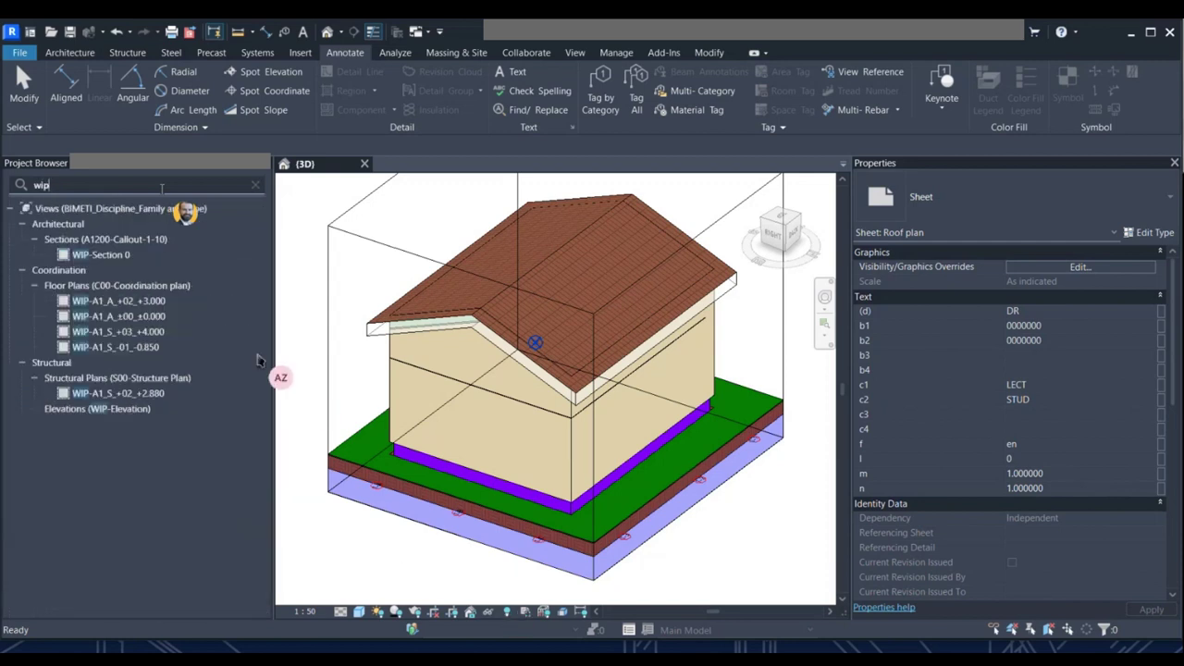
{"action": "left_click", "coordinate": [136, 397]}
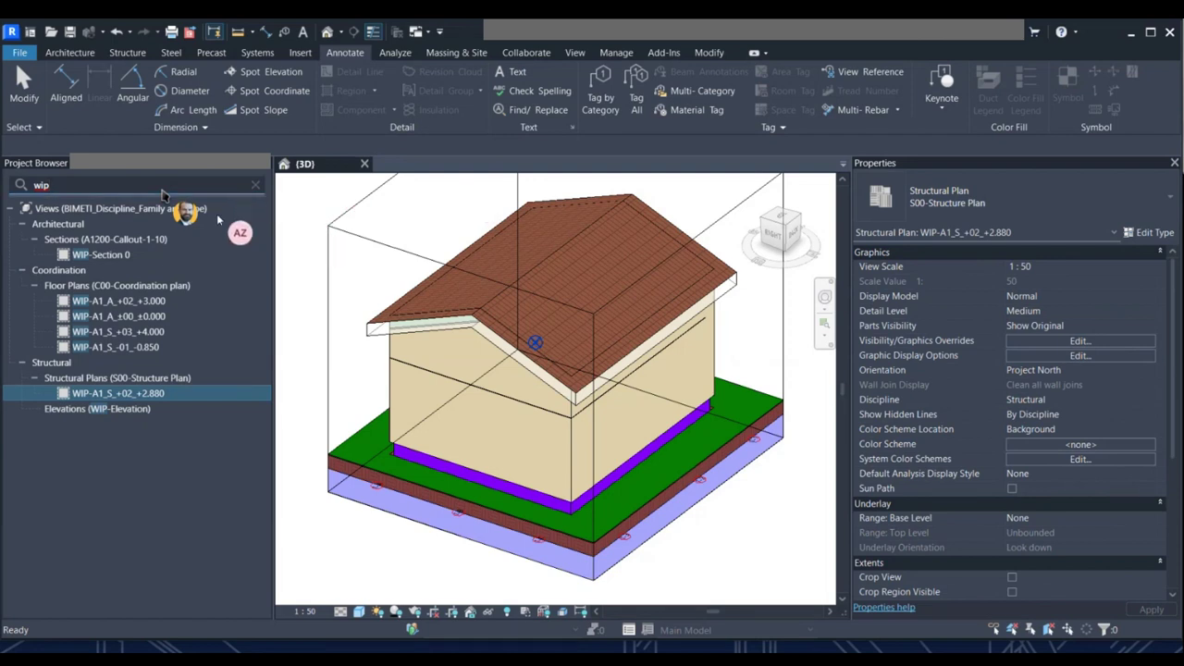
Create a new structural plan view for level A1_S_+03_+4.000.
{"action": "left_click", "coordinate": [575, 53]}
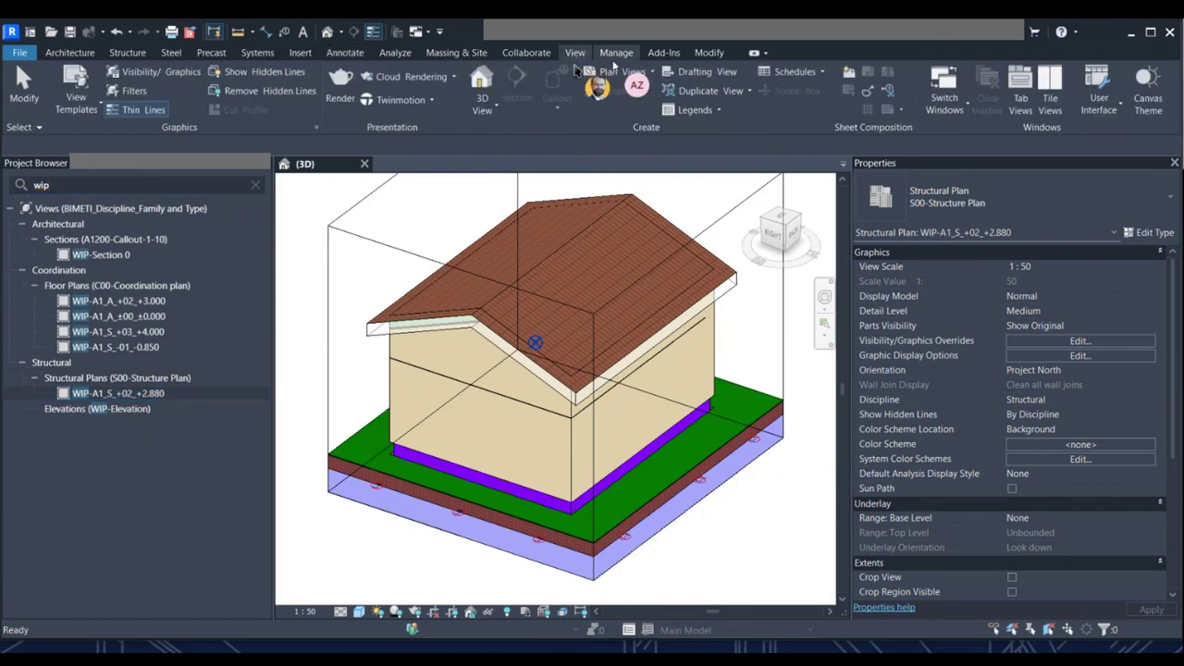
{"action": "left_click", "coordinate": [616, 71]}
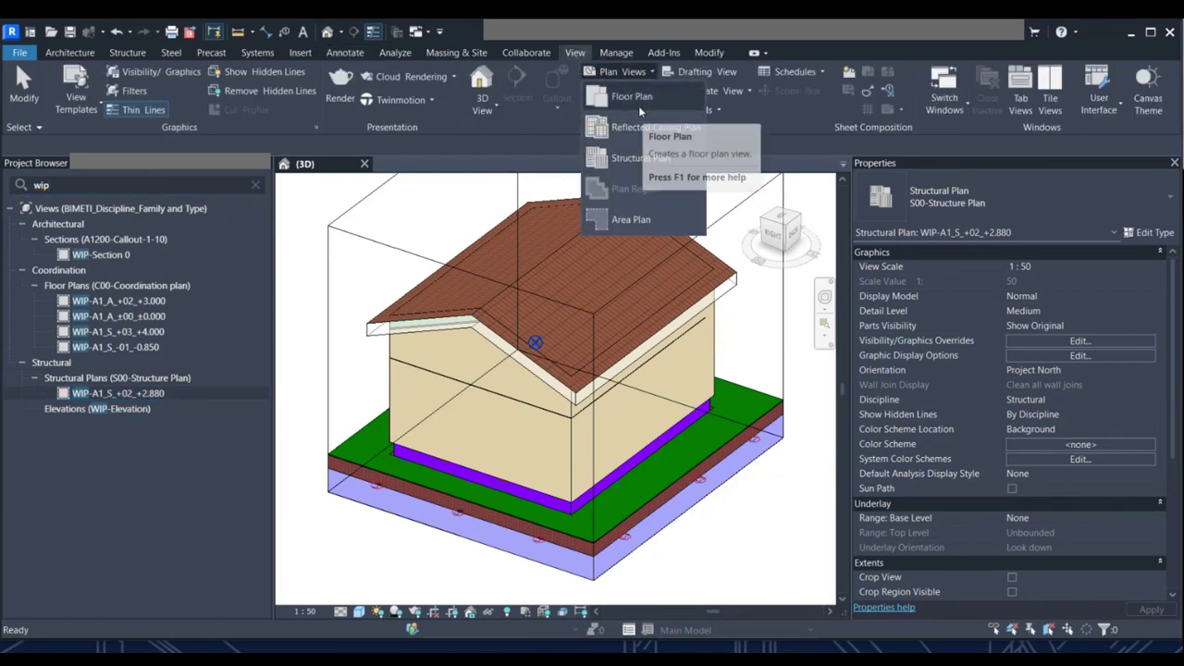
{"action": "left_click", "coordinate": [647, 158]}
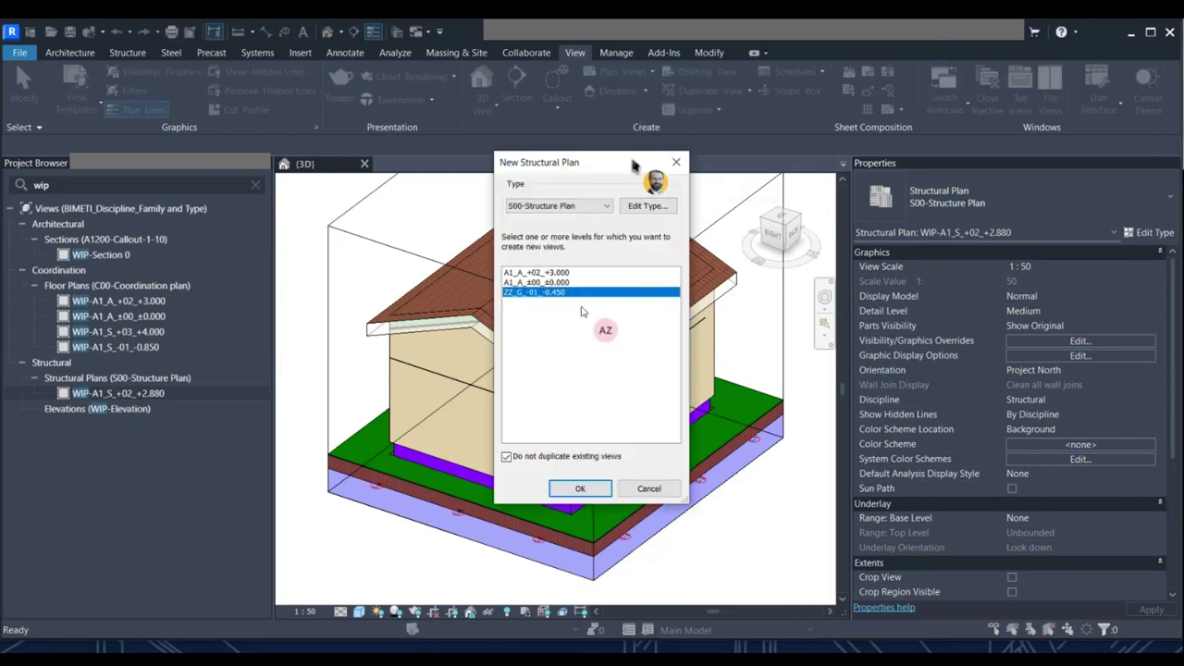
{"action": "left_click", "coordinate": [507, 457]}
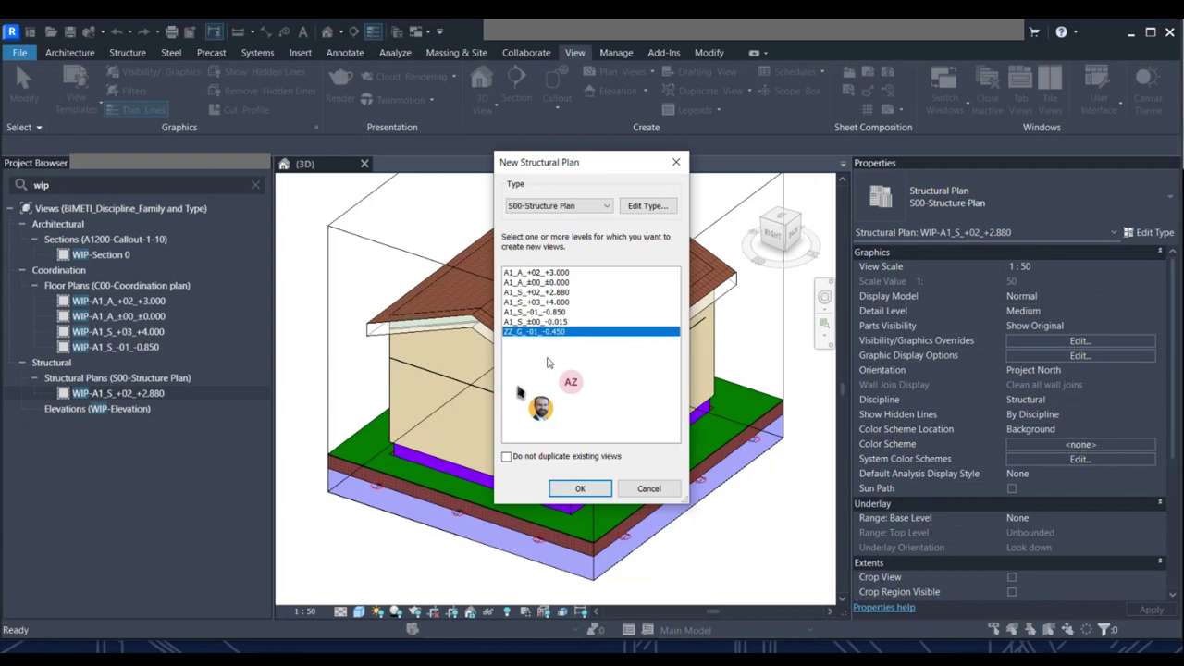
{"action": "left_click", "coordinate": [556, 302]}
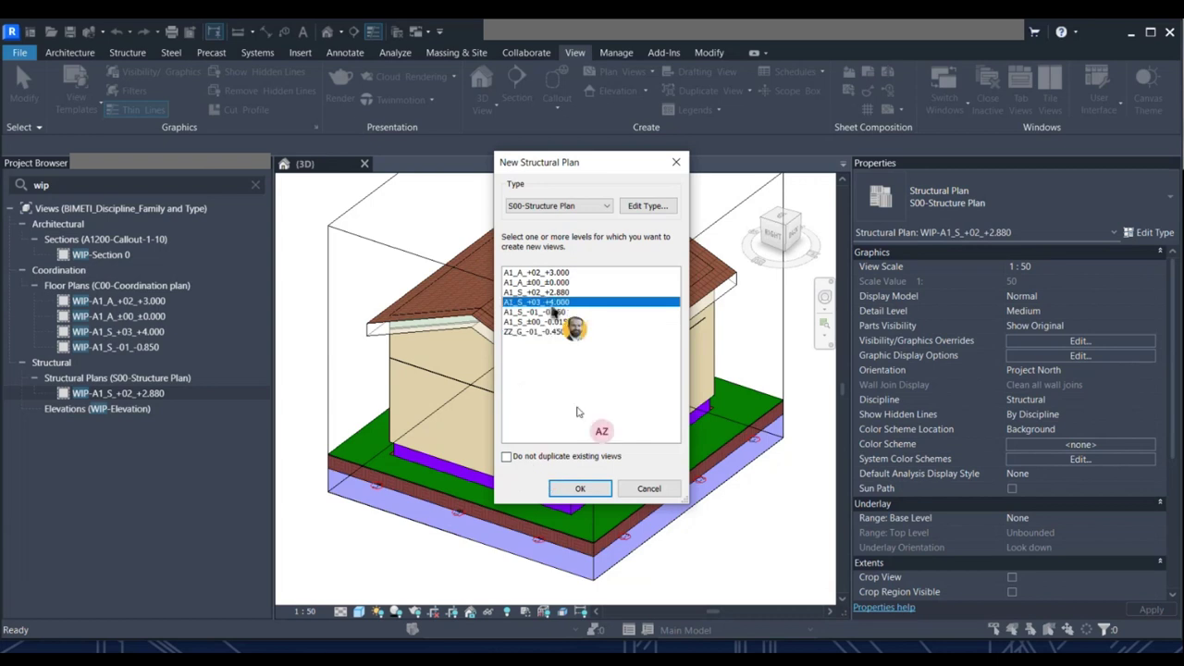
{"action": "left_click", "coordinate": [582, 489]}
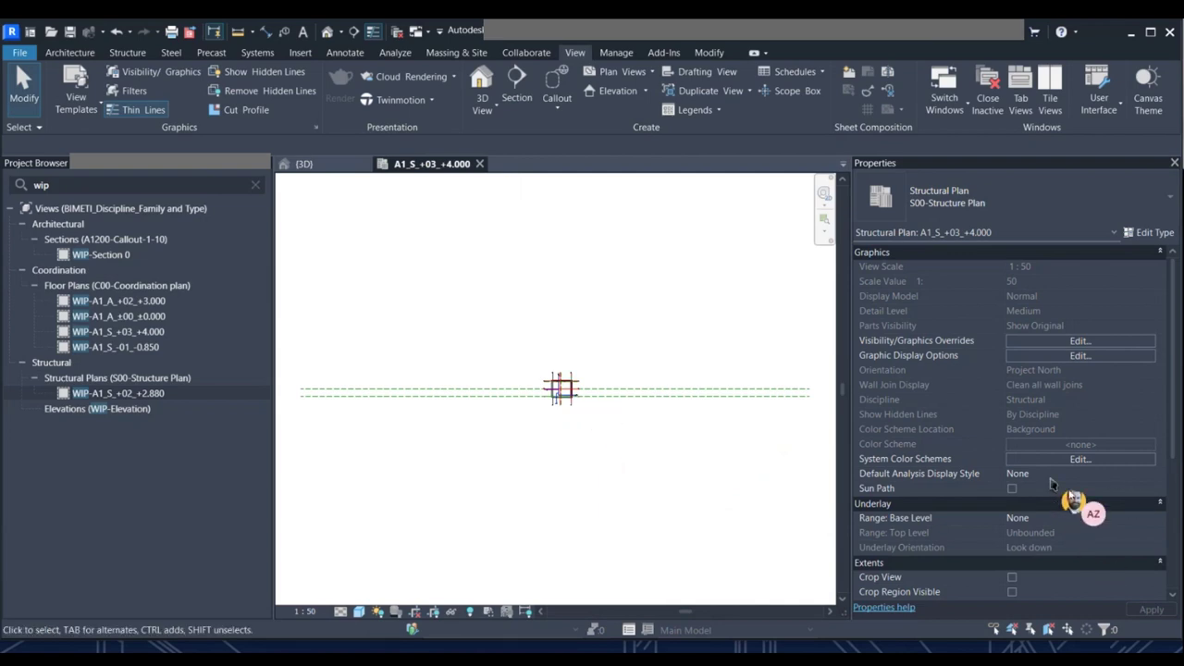
Set the new plan's view template to <None>.
{"action": "scroll", "coordinate": [1051, 482], "scroll_direction": "down", "scroll_amount": 5}
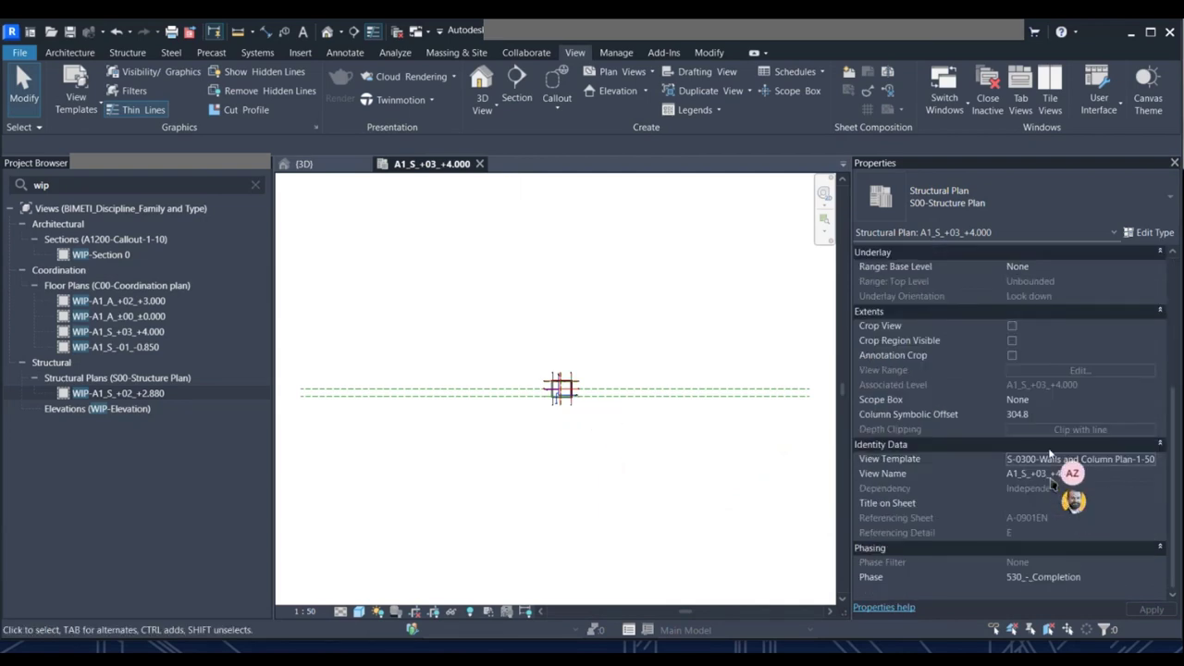
{"action": "left_click", "coordinate": [1051, 459]}
{"action": "scroll", "coordinate": [448, 343], "scroll_direction": "up", "scroll_amount": 5}
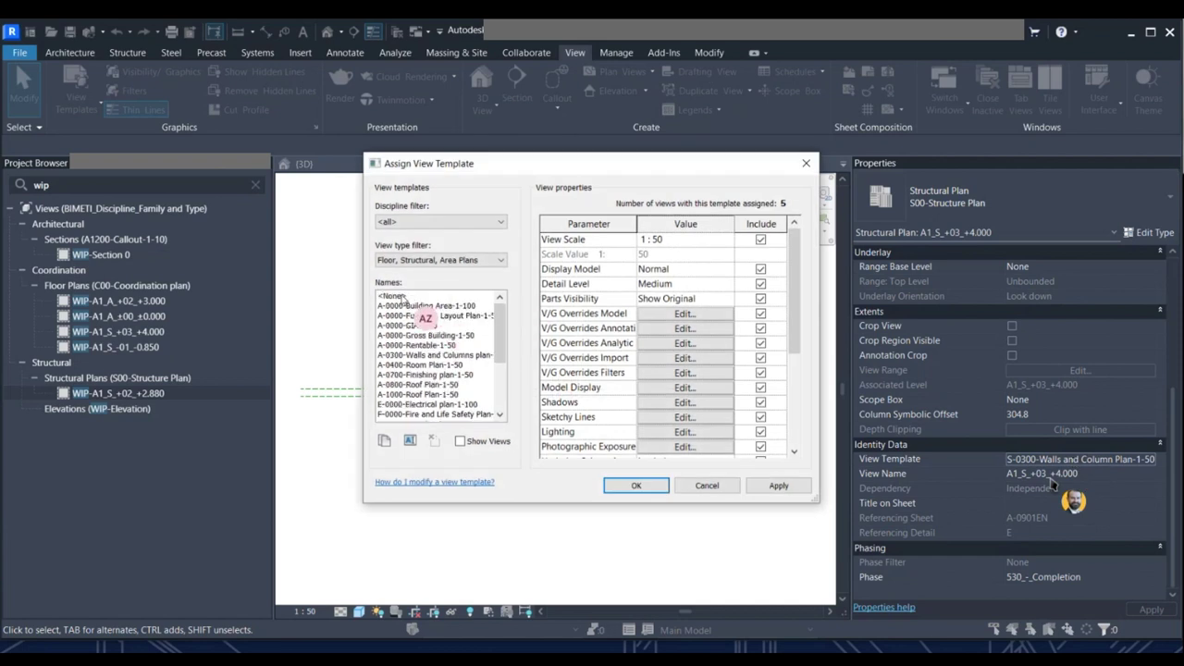
{"action": "left_click", "coordinate": [404, 298]}
{"action": "left_click", "coordinate": [651, 485]}
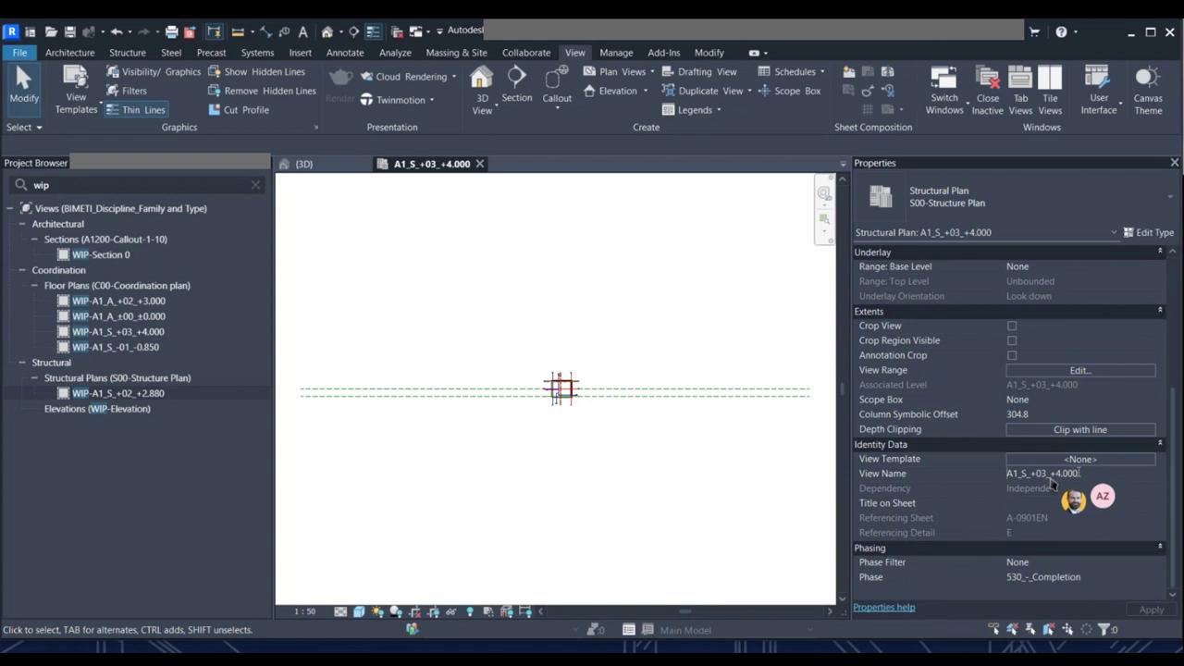
Rename the view to WIP-A1_S_+03_+4.000 without renaming its level.
{"action": "key", "text": "Home"}
{"action": "type", "text": "WIP-"}
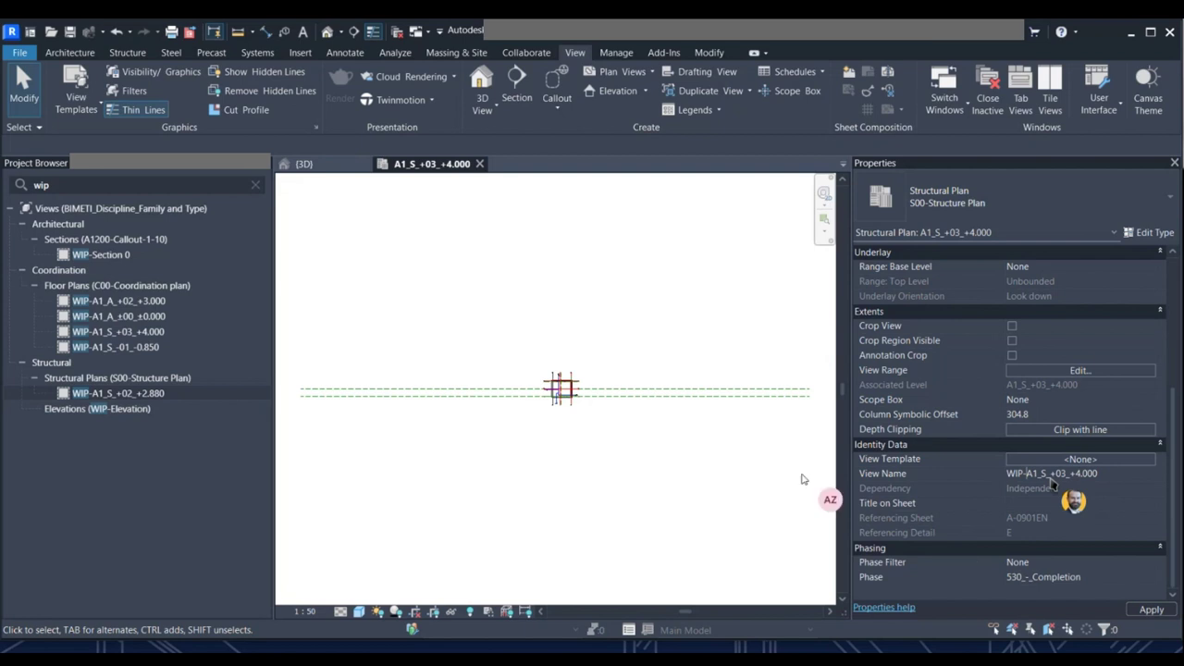
{"action": "key", "text": "Return"}
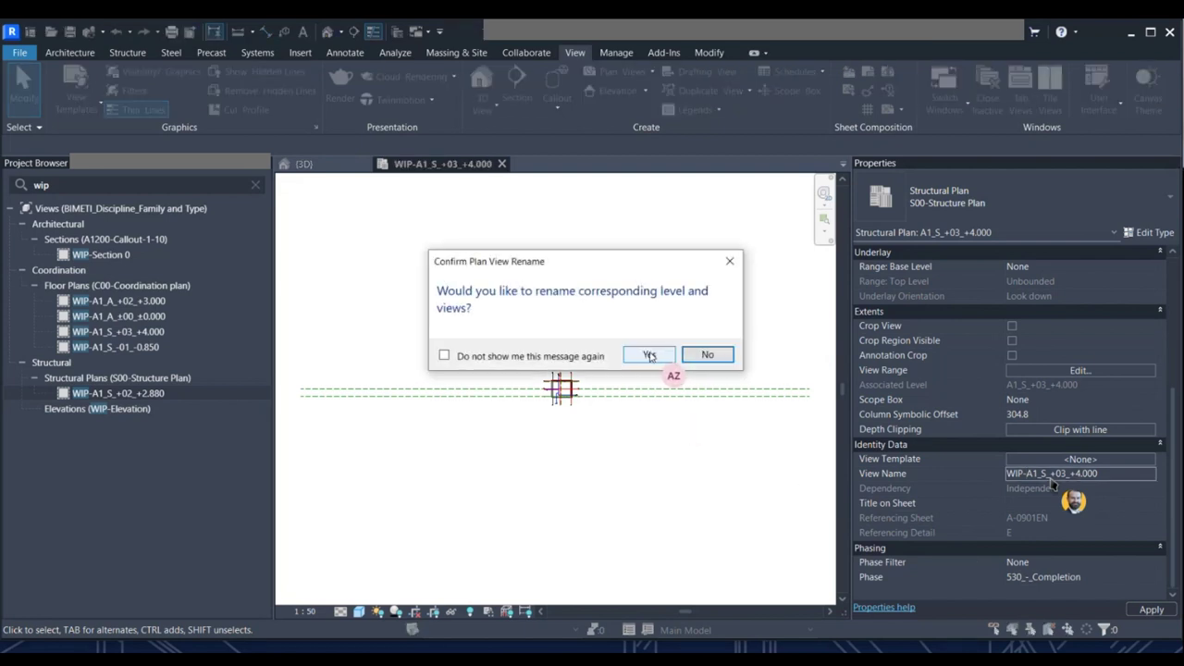
{"action": "left_click", "coordinate": [707, 357]}
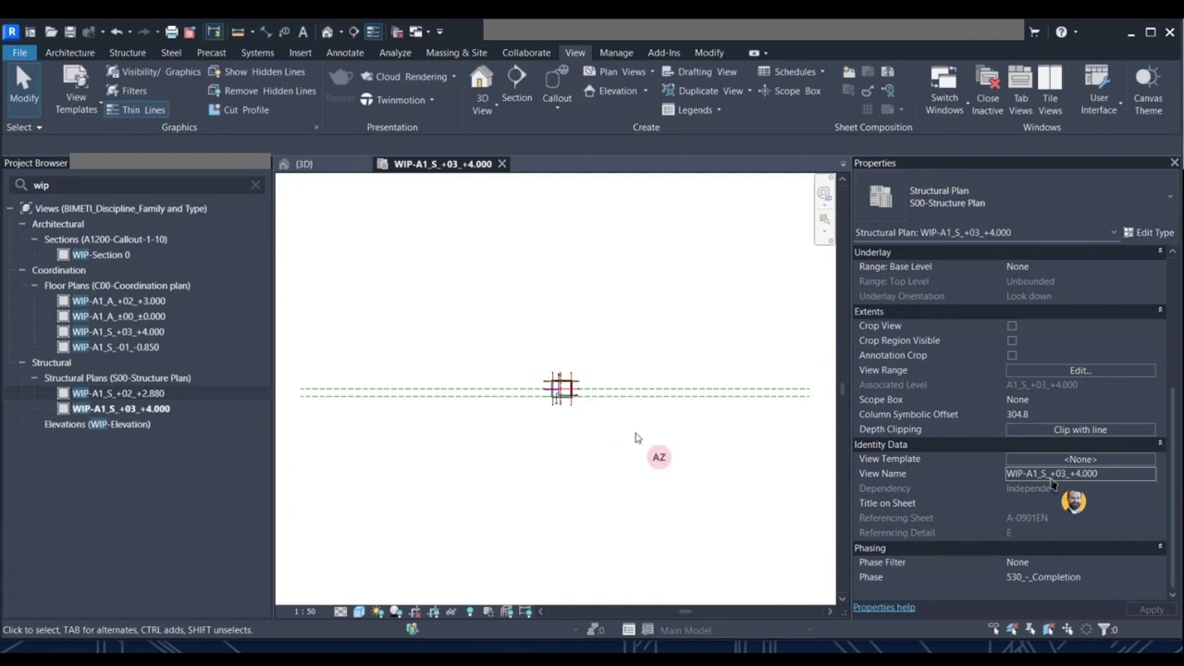
Set the view range top to Unlimited and the cut plane offset to 5000.
{"action": "left_click", "coordinate": [1079, 371]}
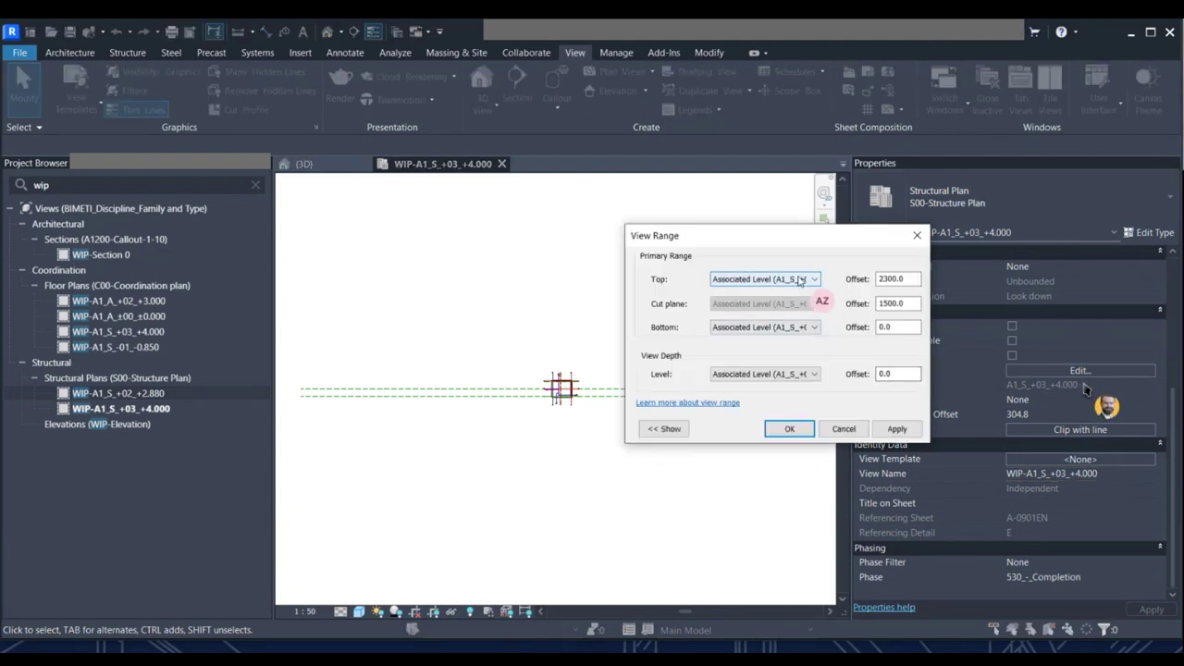
{"action": "left_click", "coordinate": [905, 281]}
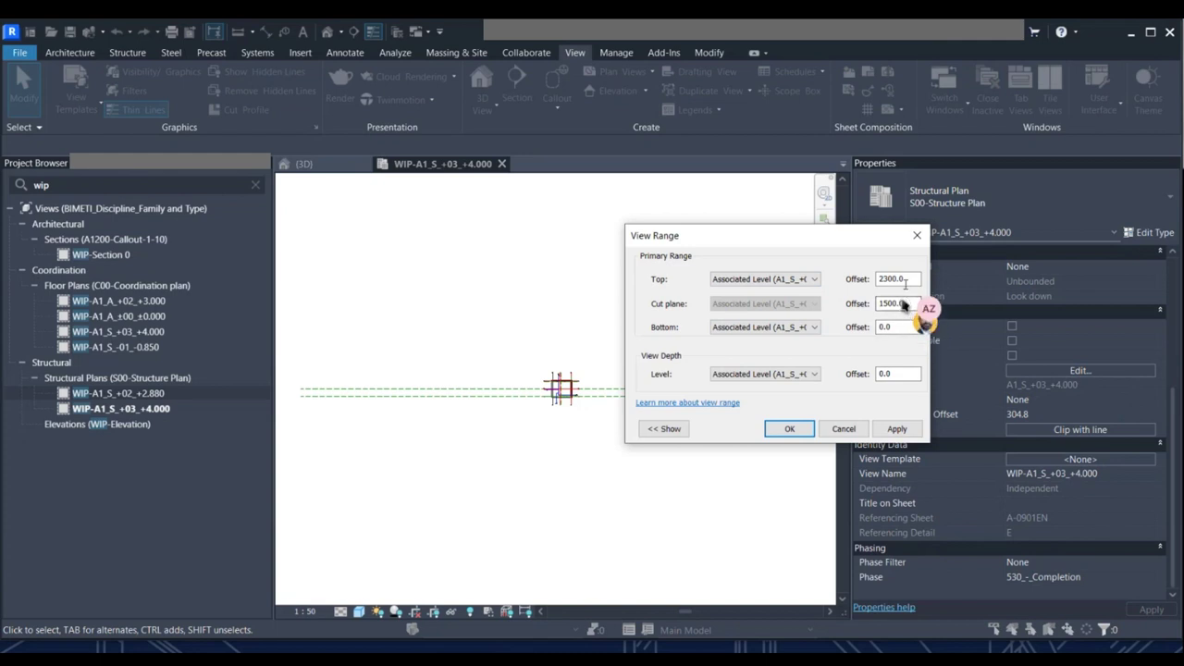
{"action": "left_click", "coordinate": [776, 281]}
{"action": "left_click", "coordinate": [773, 309]}
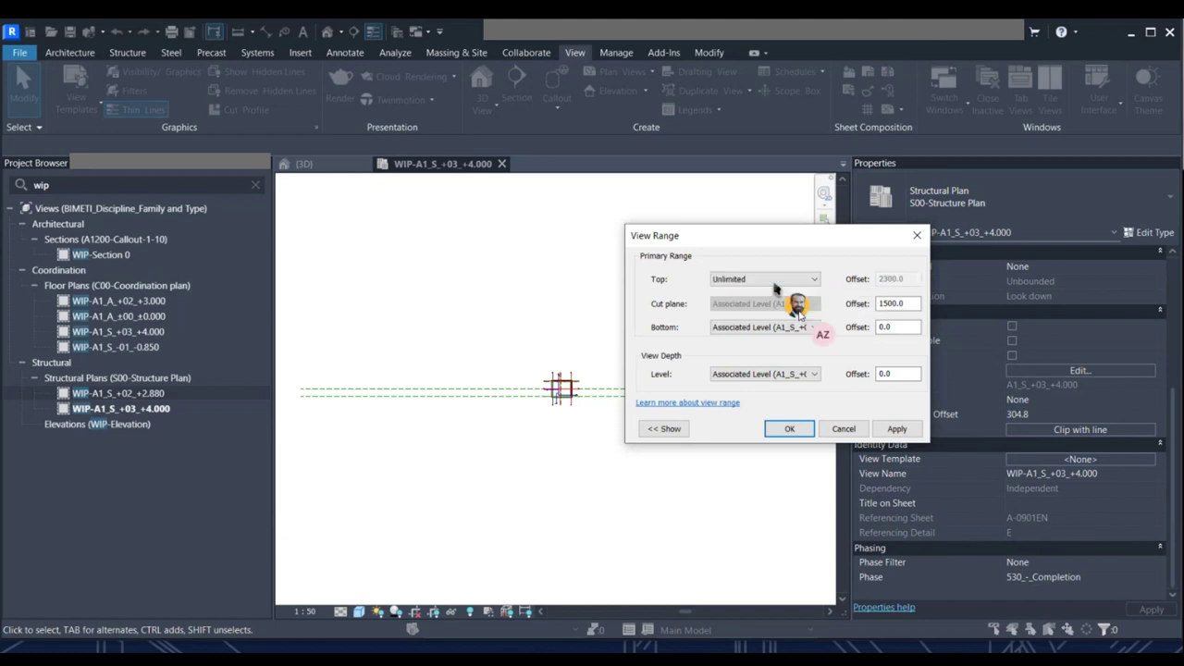
{"action": "left_click", "coordinate": [894, 305]}
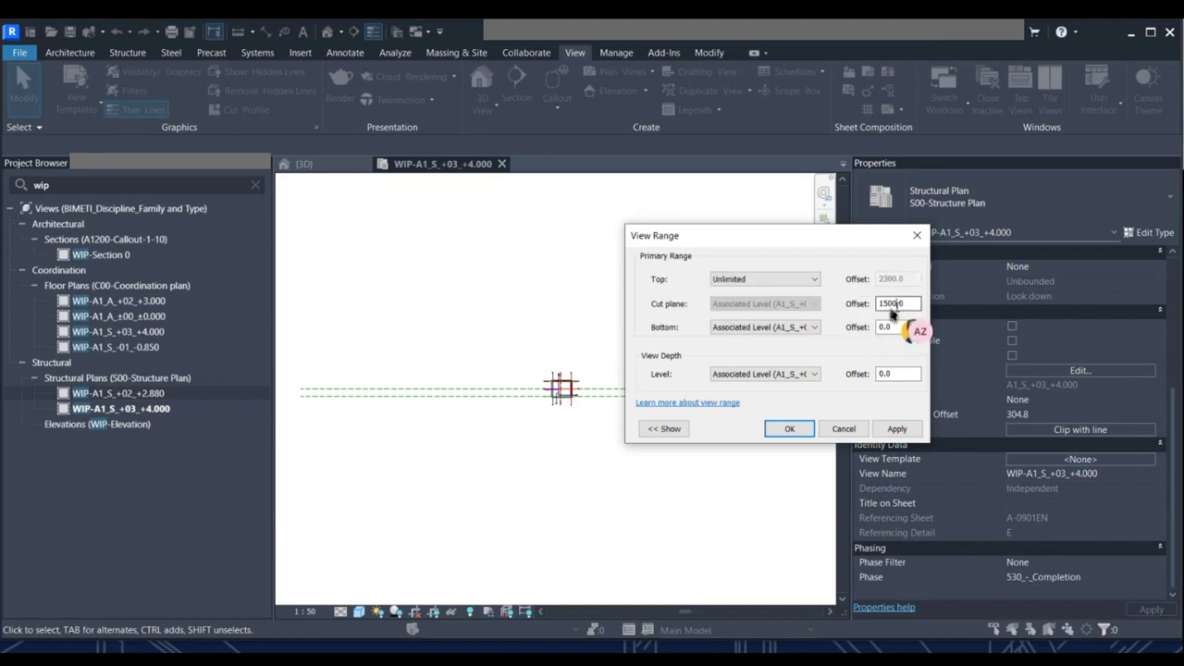
{"action": "key", "text": "ctrl+a"}
{"action": "type", "text": "0"}
{"action": "key", "text": "BackSpace"}
{"action": "type", "text": "50"}
{"action": "key", "text": "Return"}
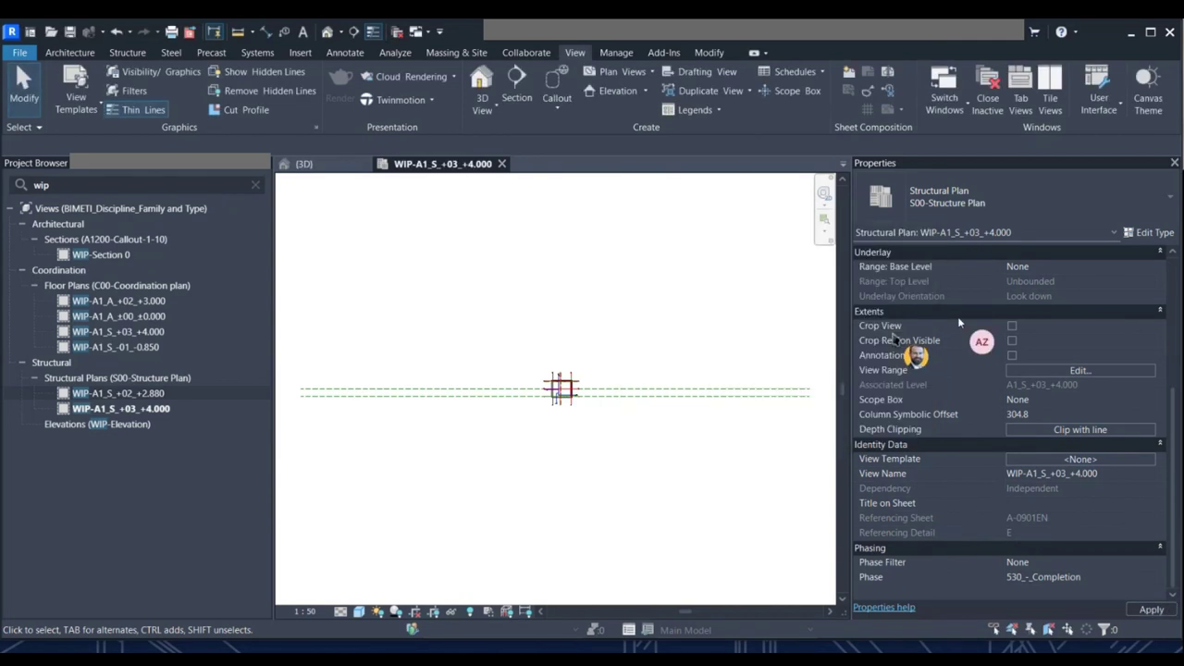
Set the view range bottom and view depth offsets to -500.
{"action": "left_click", "coordinate": [1074, 370]}
{"action": "left_click", "coordinate": [894, 327]}
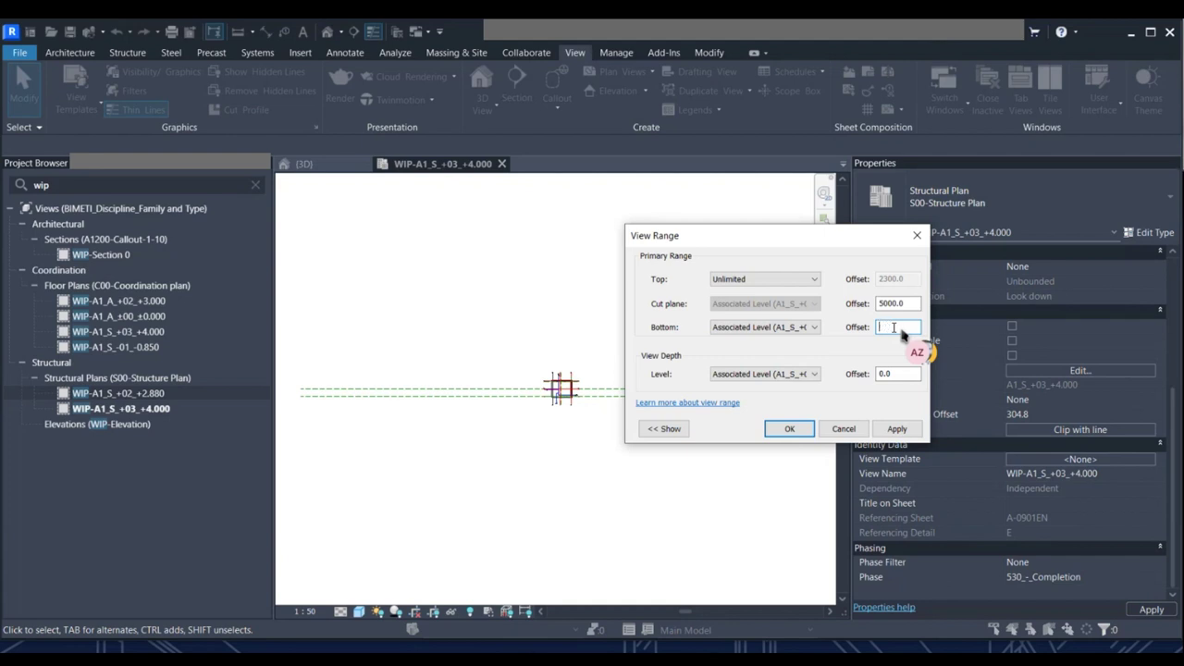
{"action": "type", "text": "-500"}
{"action": "left_click", "coordinate": [892, 374]}
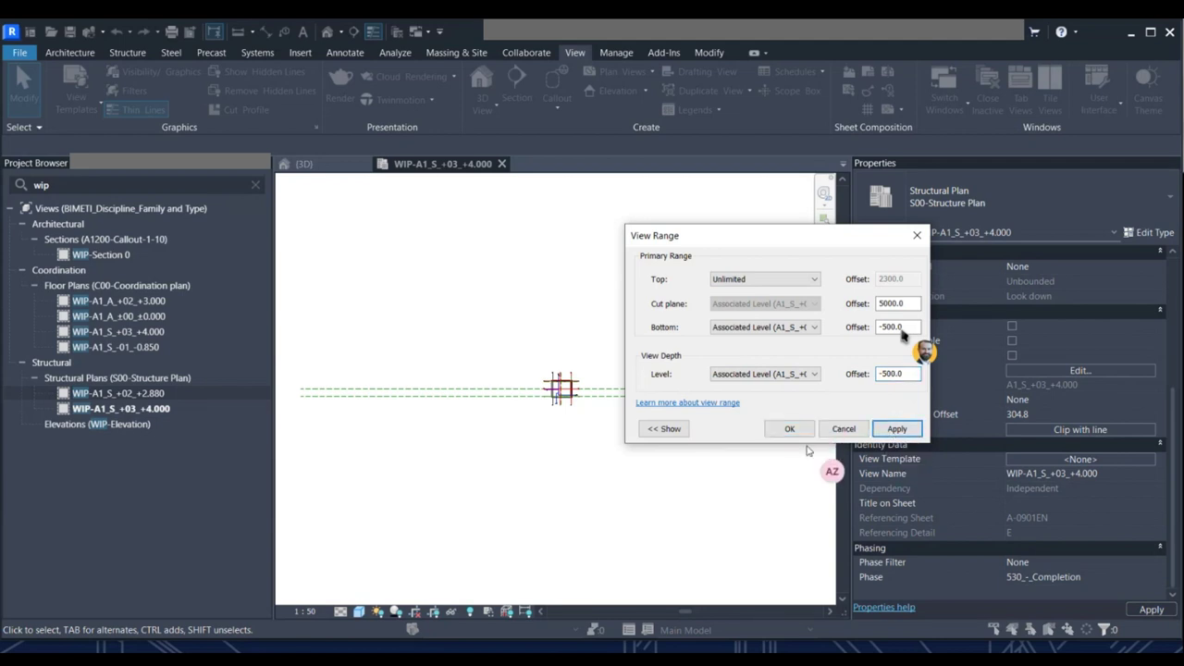
{"action": "left_click", "coordinate": [790, 430]}
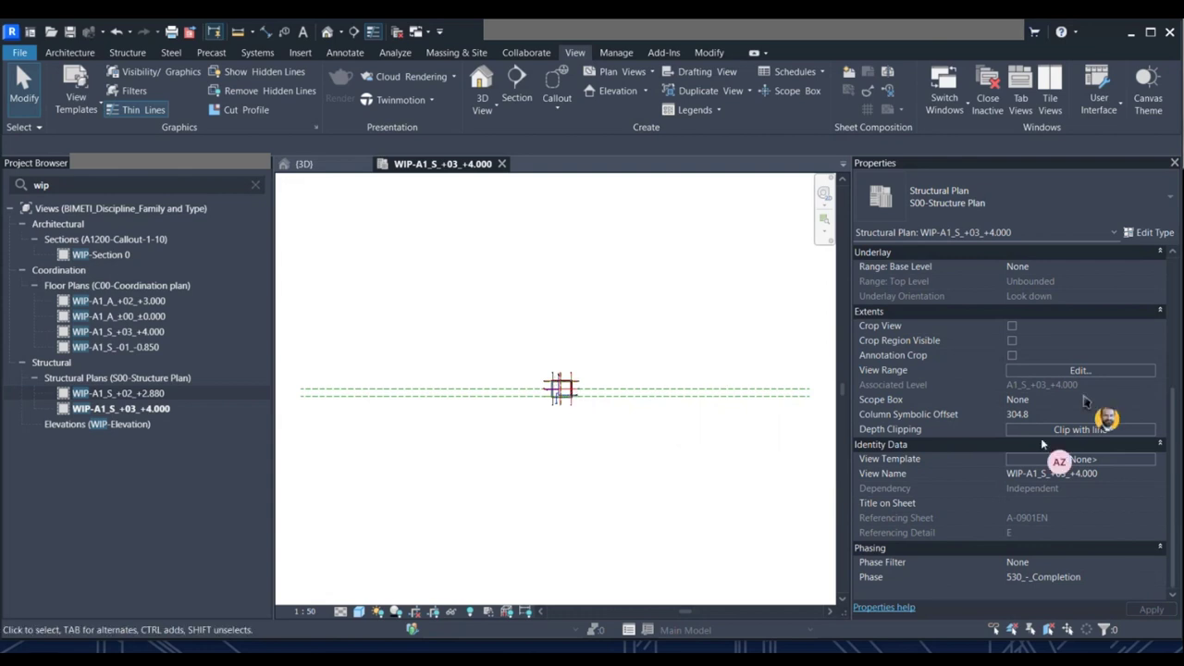
Turn on the Structural Framing category in the plan's visibility settings.
{"action": "scroll", "coordinate": [570, 404], "scroll_direction": "up", "scroll_amount": 8}
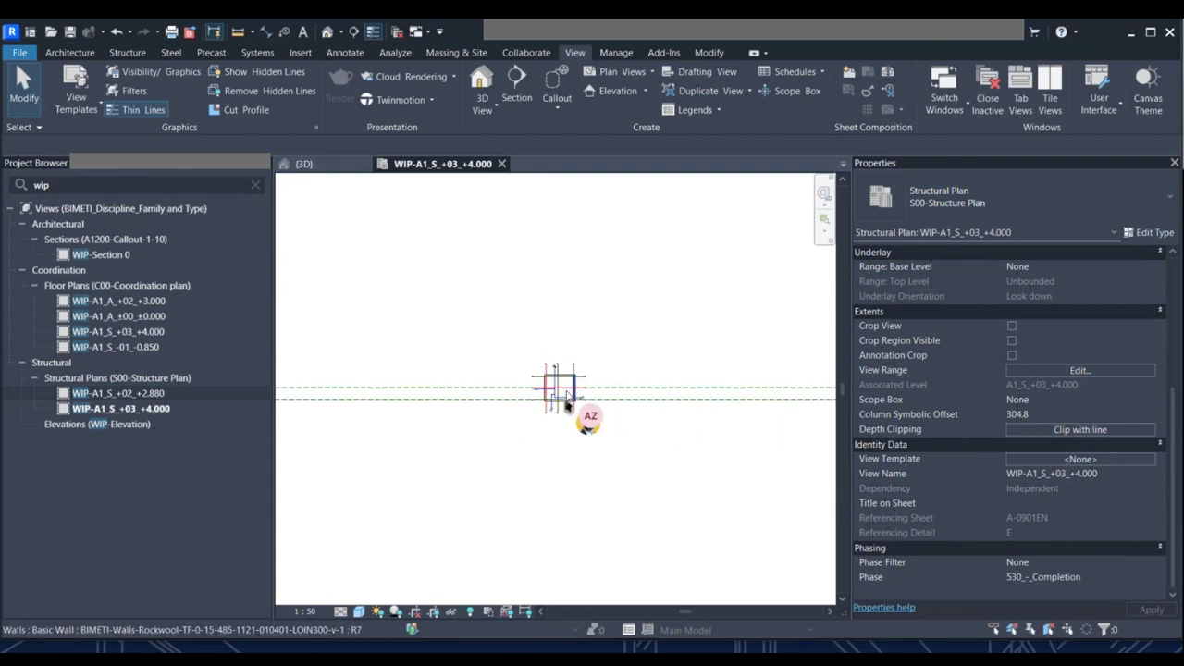
{"action": "scroll", "coordinate": [553, 394], "scroll_direction": "up", "scroll_amount": 1}
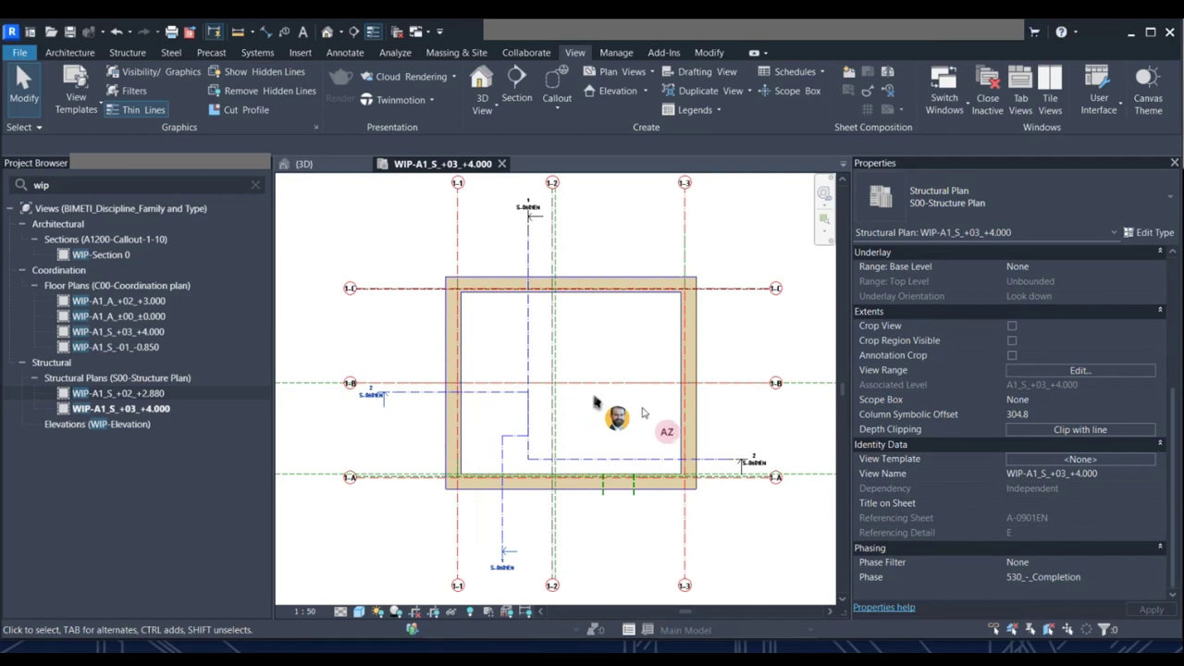
{"action": "key", "text": "v"}
{"action": "key", "text": "g"}
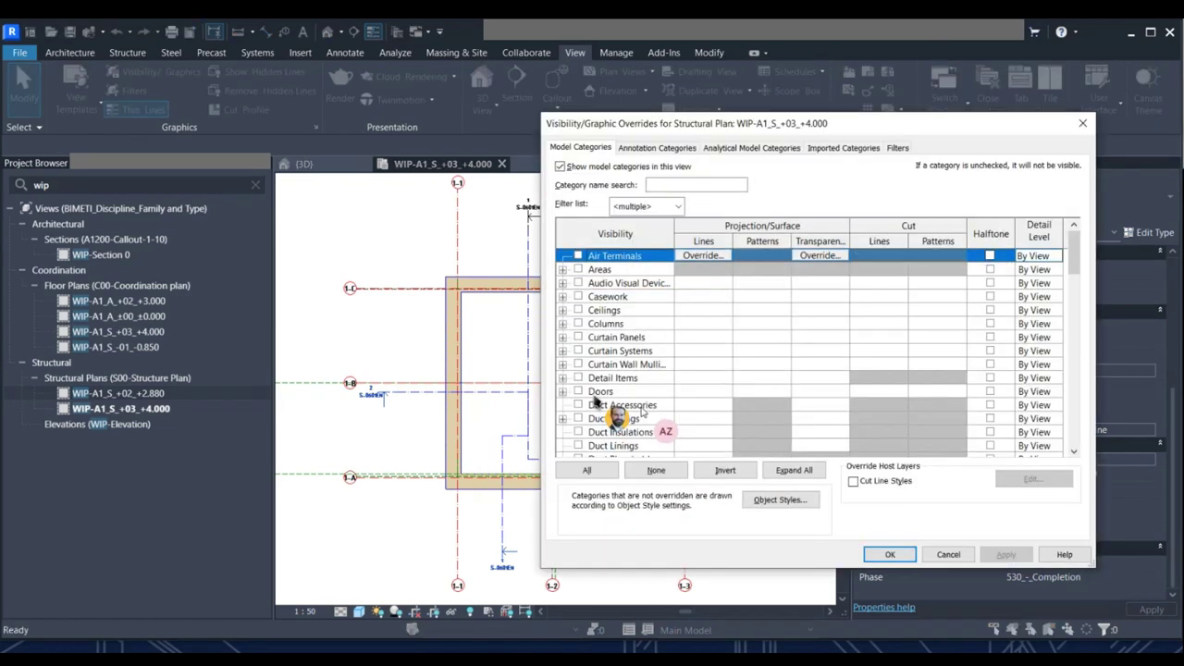
{"action": "left_click", "coordinate": [687, 186]}
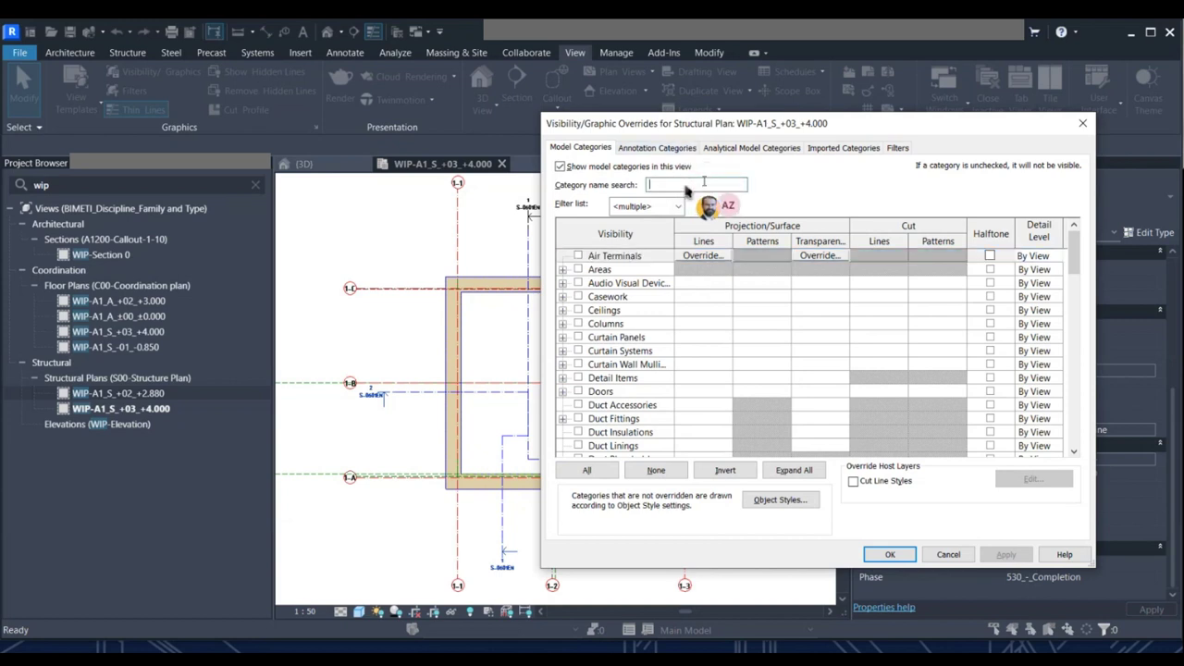
{"action": "type", "text": "fram"}
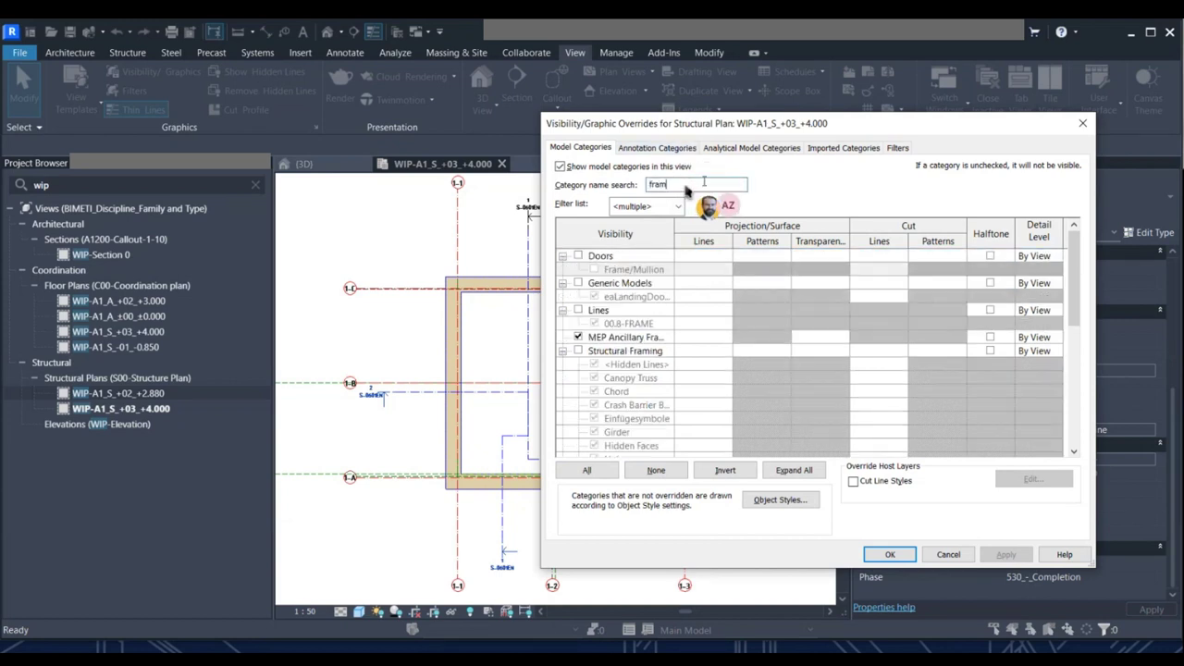
{"action": "type", "text": "ing"}
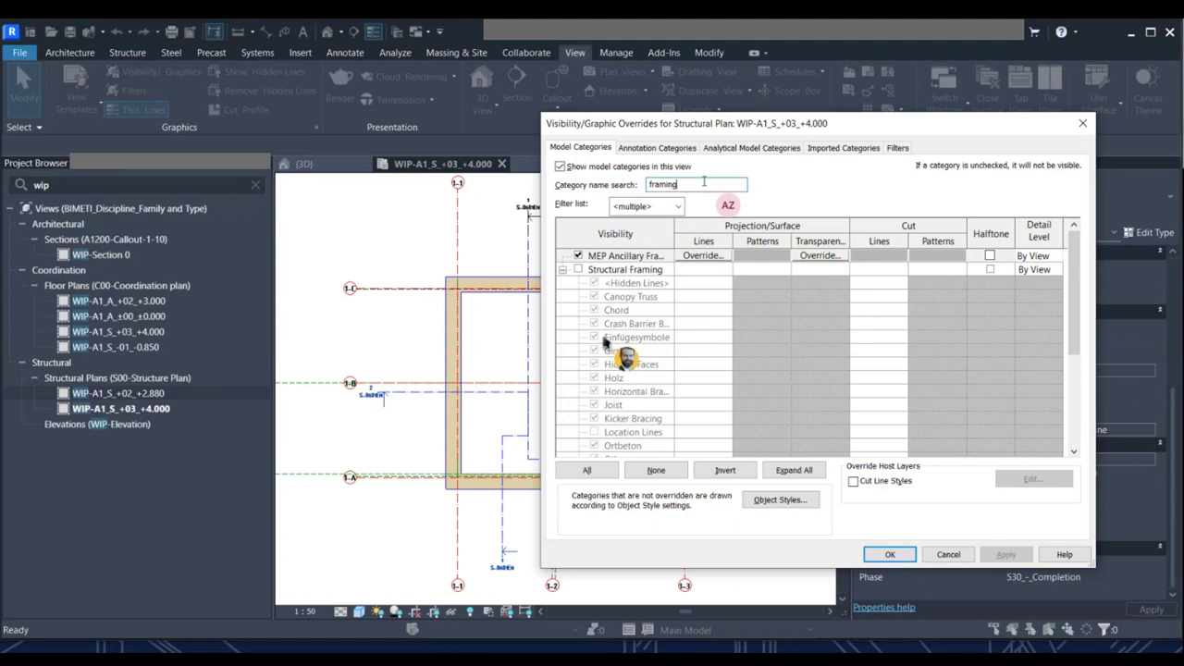
{"action": "left_click", "coordinate": [578, 269]}
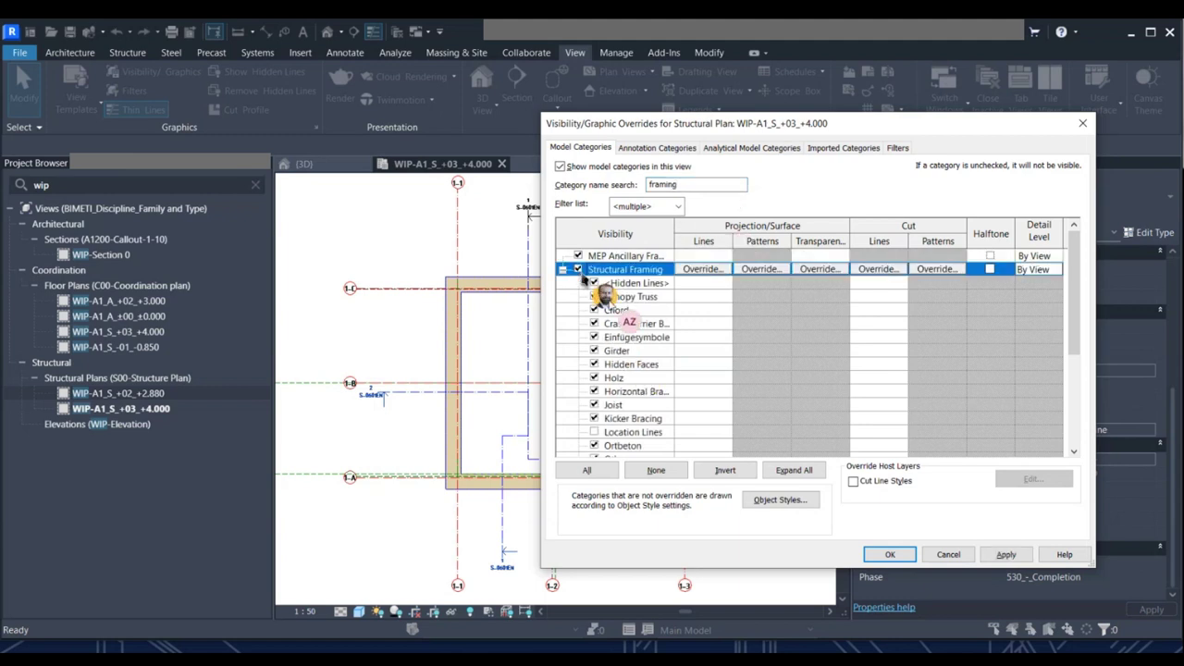
Also turn on Structural Beam Systems and confirm the visibility changes.
{"action": "left_click", "coordinate": [694, 188]}
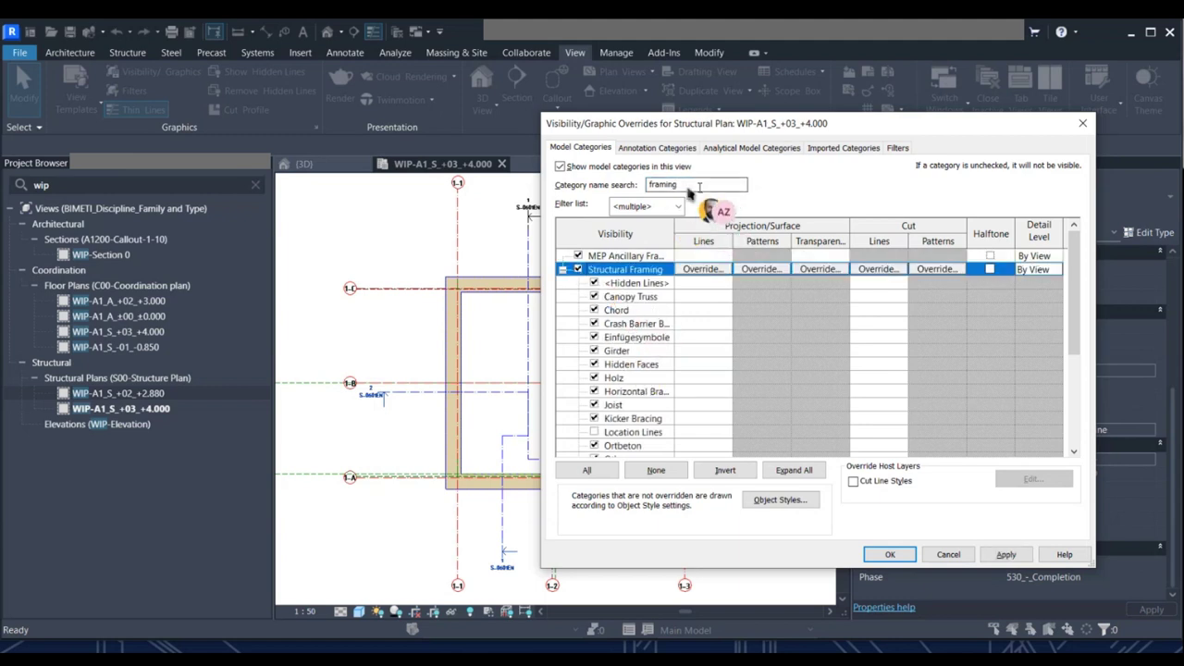
{"action": "key", "text": "BackSpace"}
{"action": "key", "text": "BackSpace"}
{"action": "key", "text": "BackSpace"}
{"action": "key", "text": "BackSpace"}
{"action": "key", "text": "BackSpace"}
{"action": "key", "text": "BackSpace"}
{"action": "key", "text": "BackSpace"}
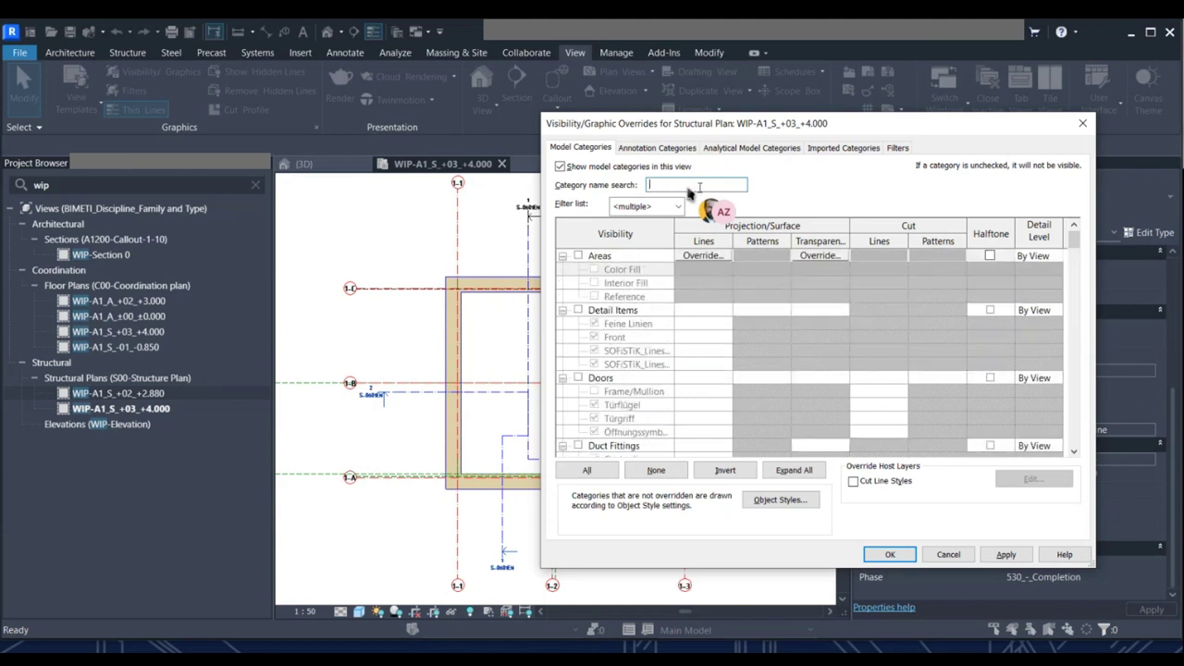
{"action": "type", "text": "be"}
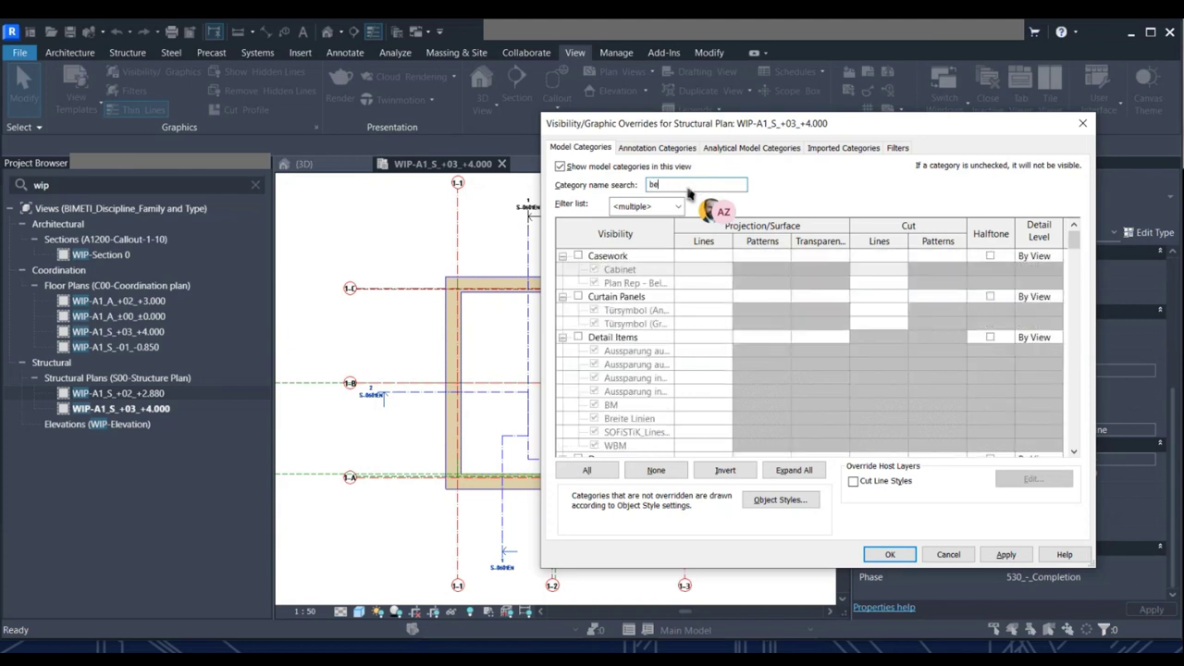
{"action": "type", "text": "am"}
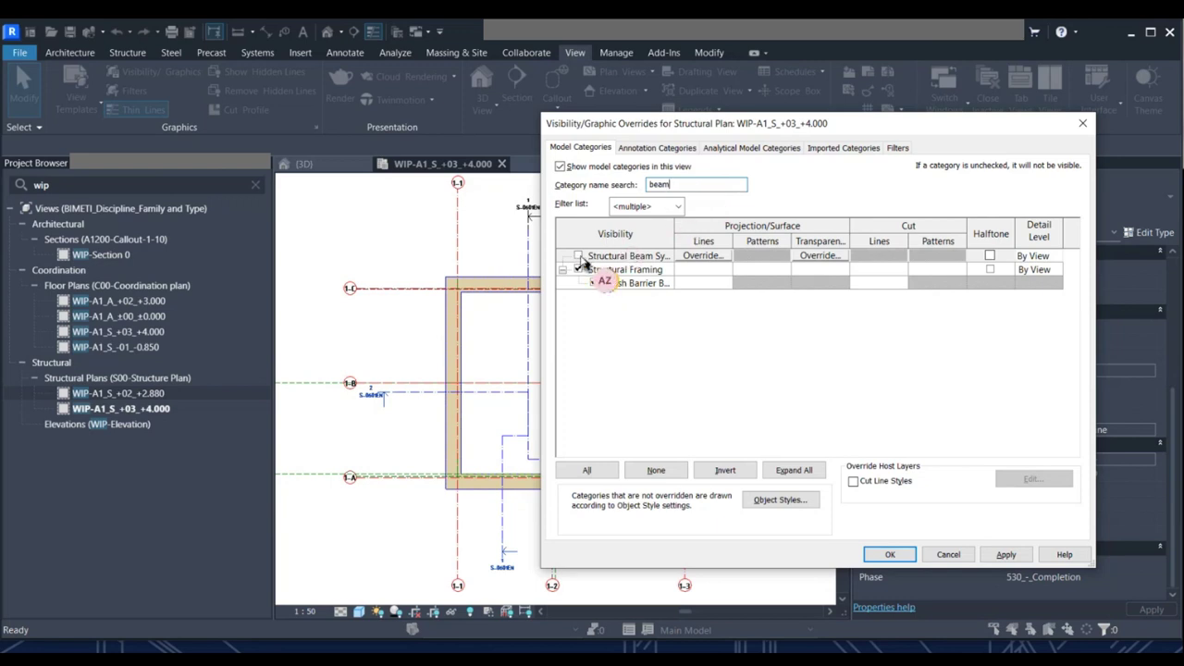
{"action": "left_click", "coordinate": [578, 256]}
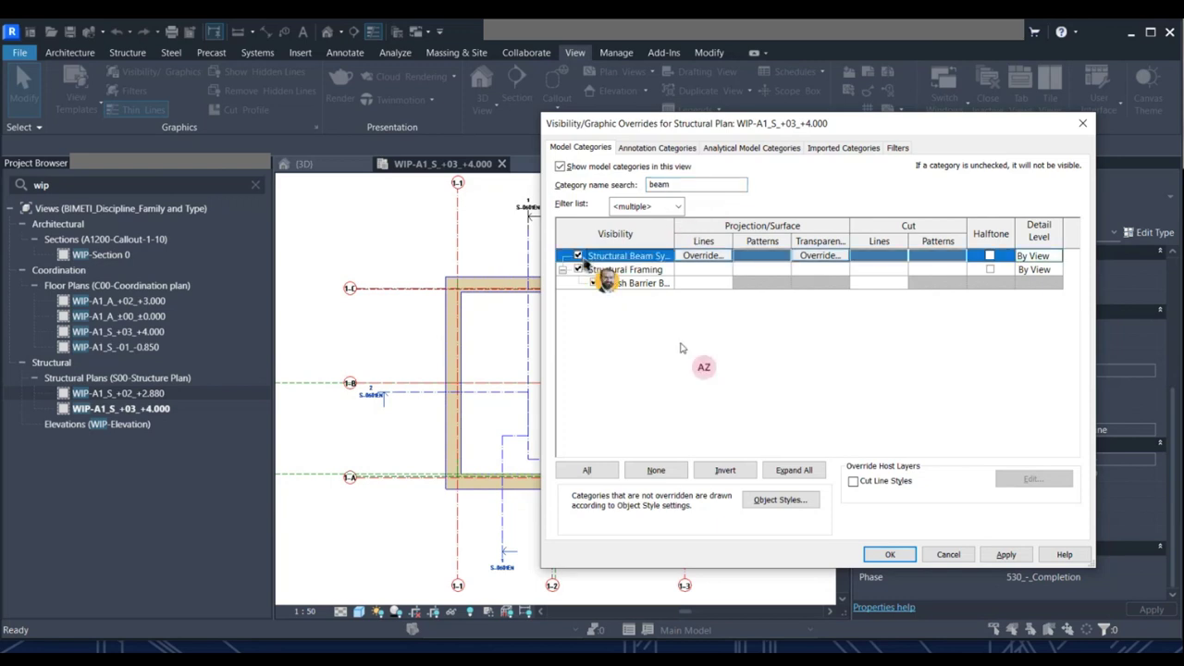
{"action": "left_click", "coordinate": [890, 555]}
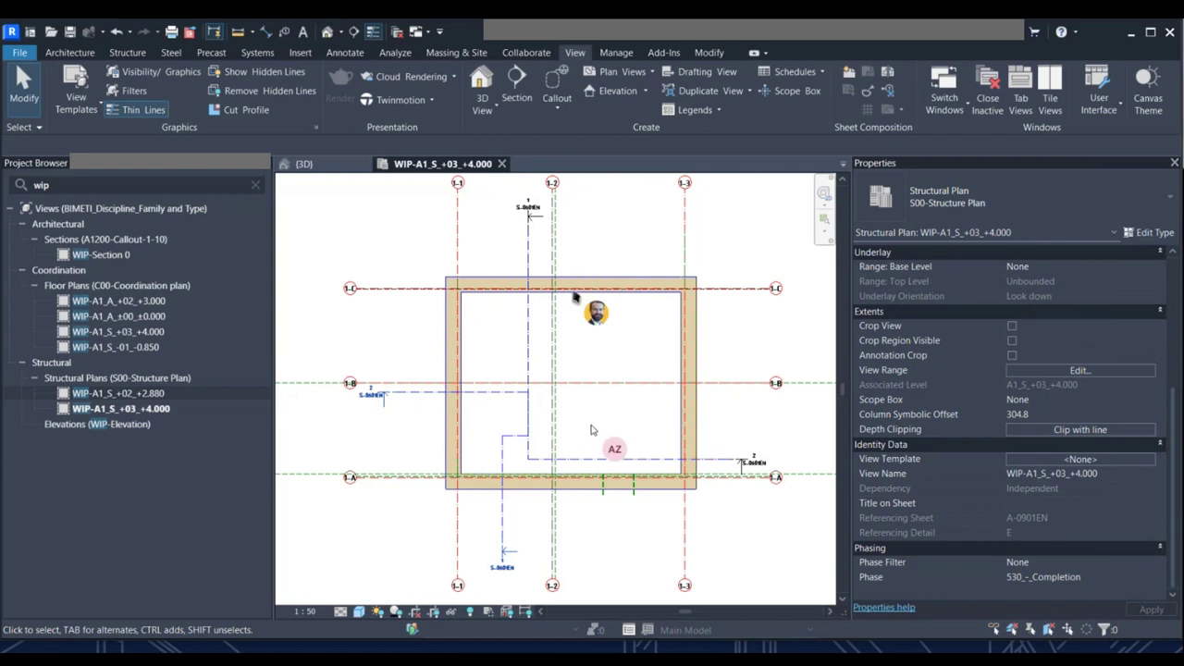
Start a section using the C0000-Section-1-50 type.
{"action": "scroll", "coordinate": [576, 294], "scroll_direction": "up", "scroll_amount": 1}
{"action": "scroll", "coordinate": [583, 283], "scroll_direction": "up", "scroll_amount": 1}
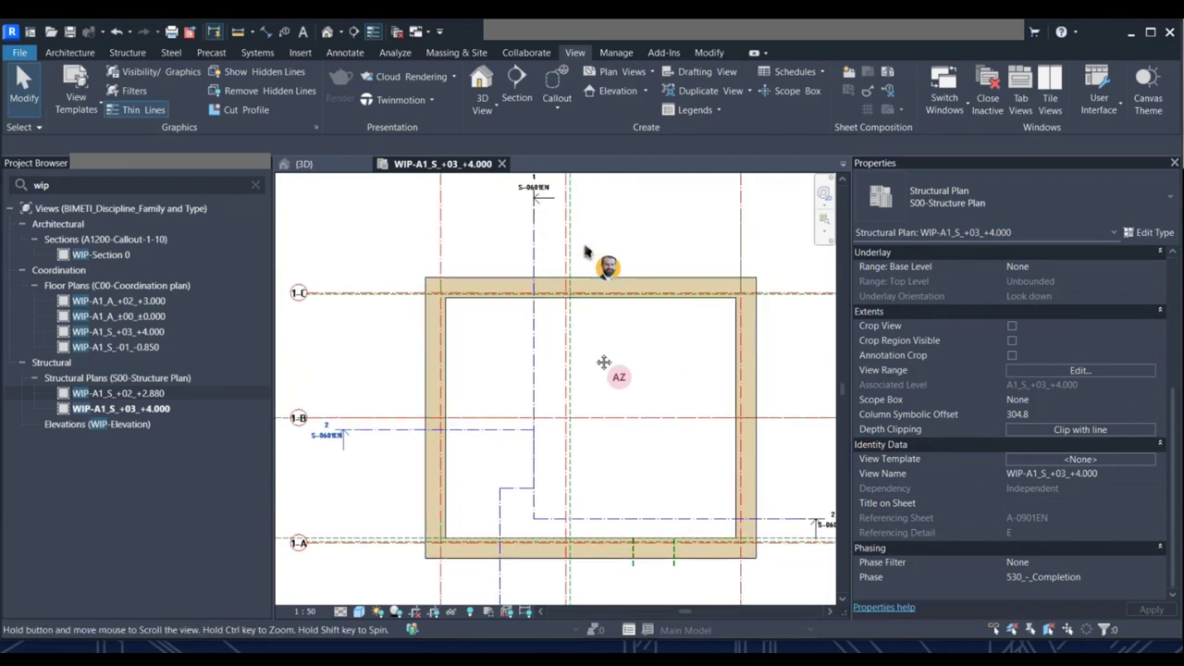
{"action": "middle_click_drag", "start_coordinate": [599, 280], "coordinate": [596, 322]}
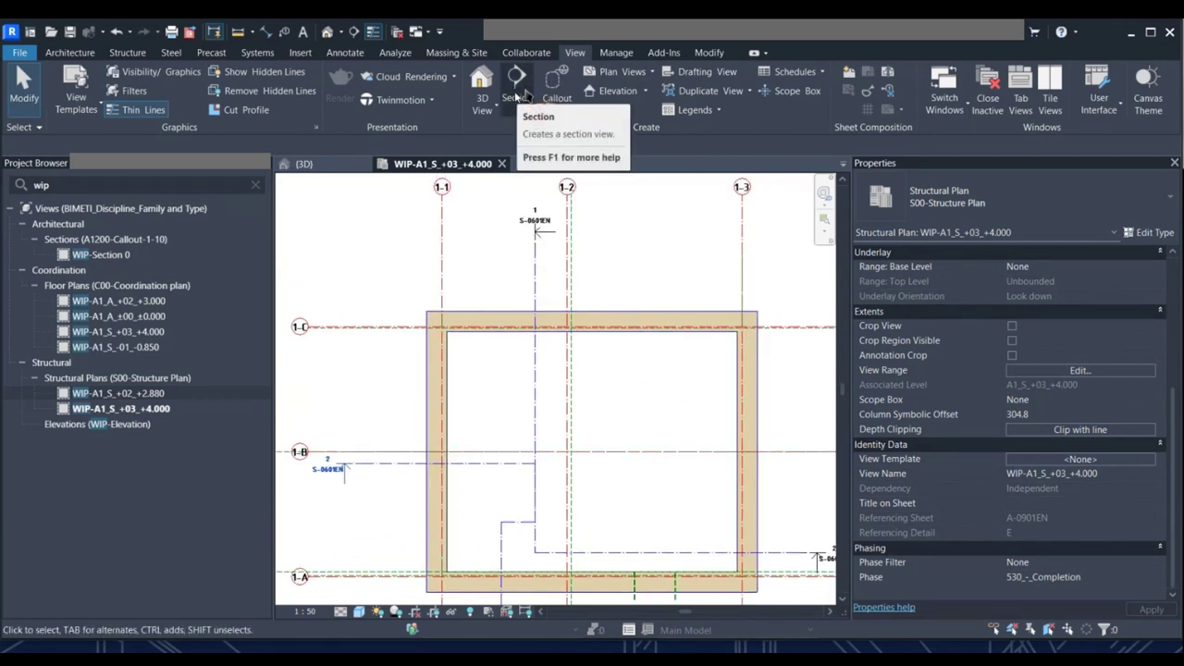
{"action": "left_click", "coordinate": [521, 89]}
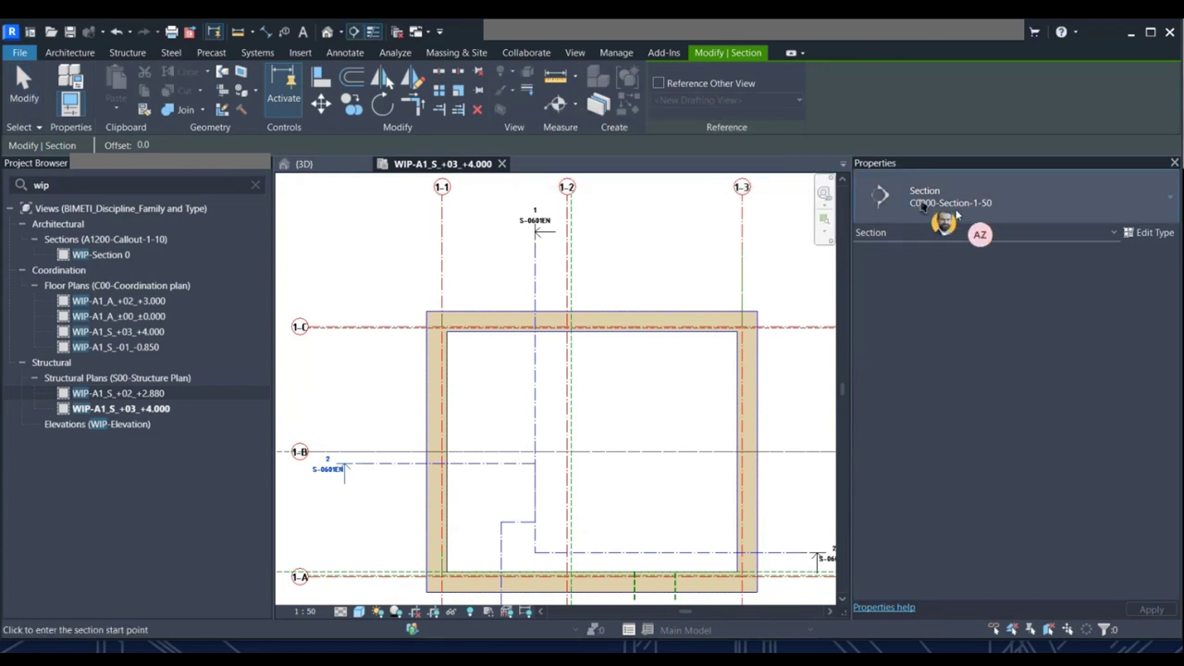
{"action": "left_click", "coordinate": [953, 211]}
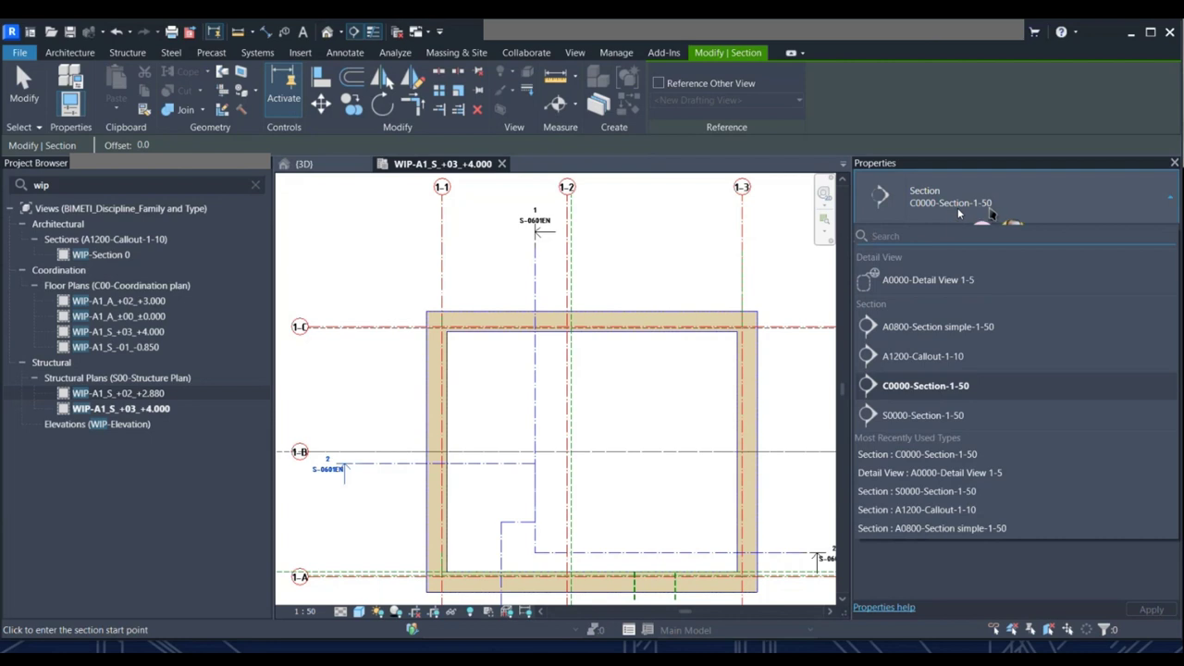
{"action": "left_click", "coordinate": [1044, 214]}
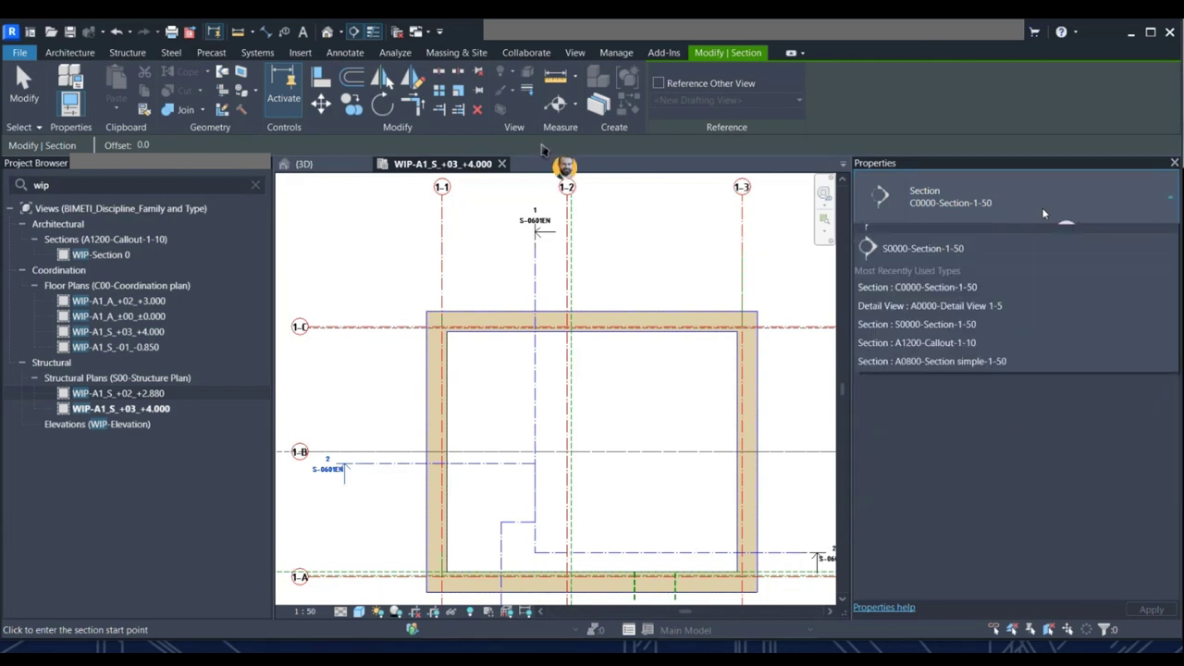
Draw the section along grid 1-2 from below to above the plan.
{"action": "middle_click_drag", "start_coordinate": [668, 423], "coordinate": [666, 342]}
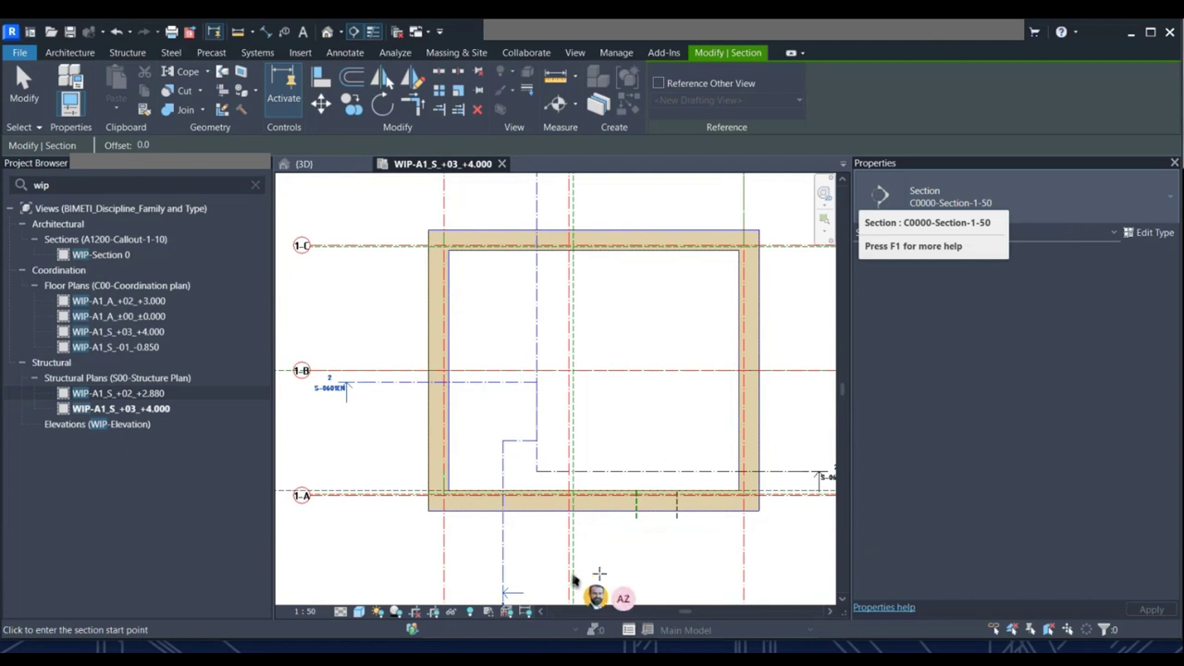
{"action": "middle_click_drag", "start_coordinate": [599, 573], "coordinate": [625, 507]}
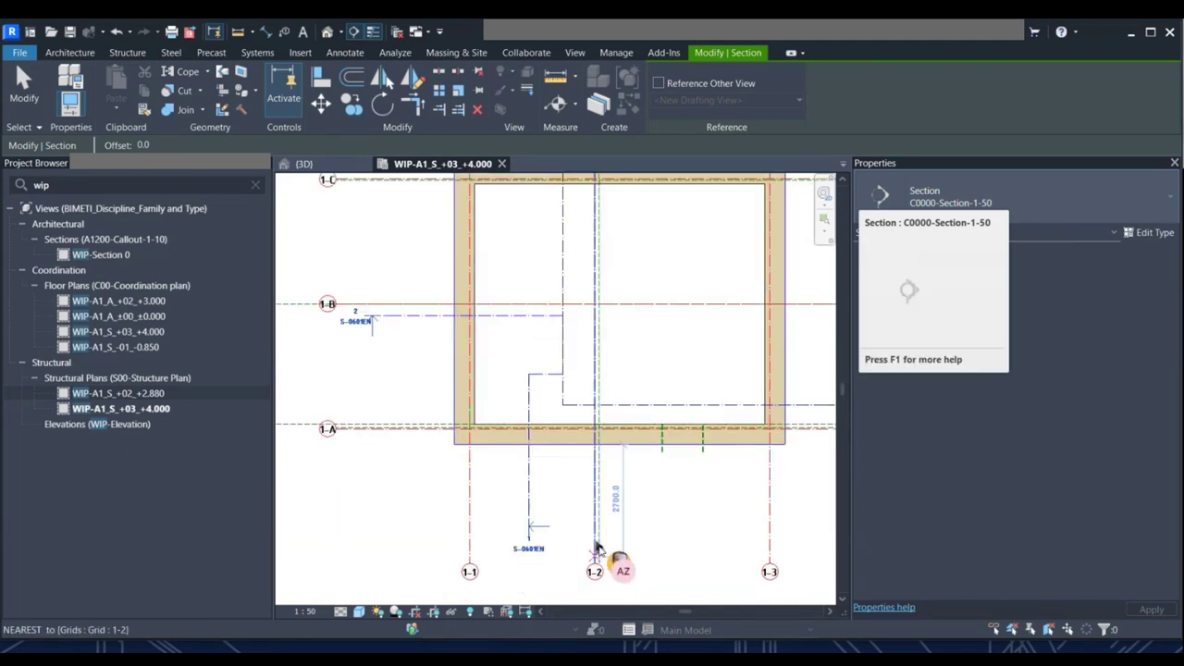
{"action": "left_click", "coordinate": [594, 534]}
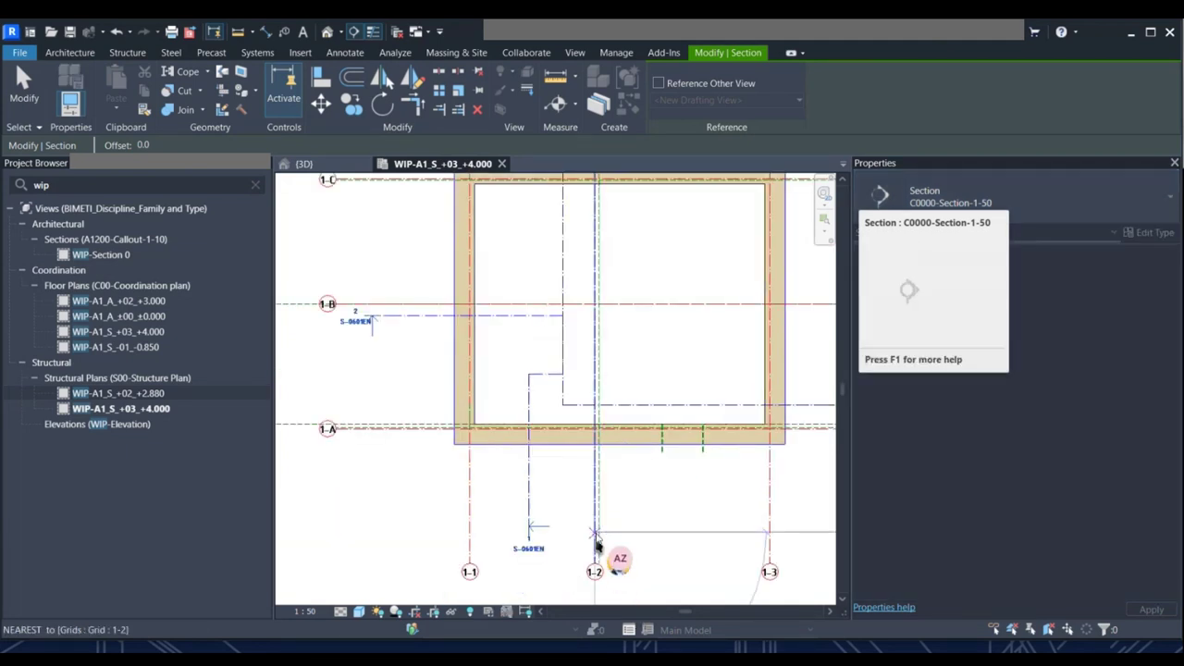
{"action": "middle_click_drag", "start_coordinate": [597, 409], "coordinate": [591, 595]}
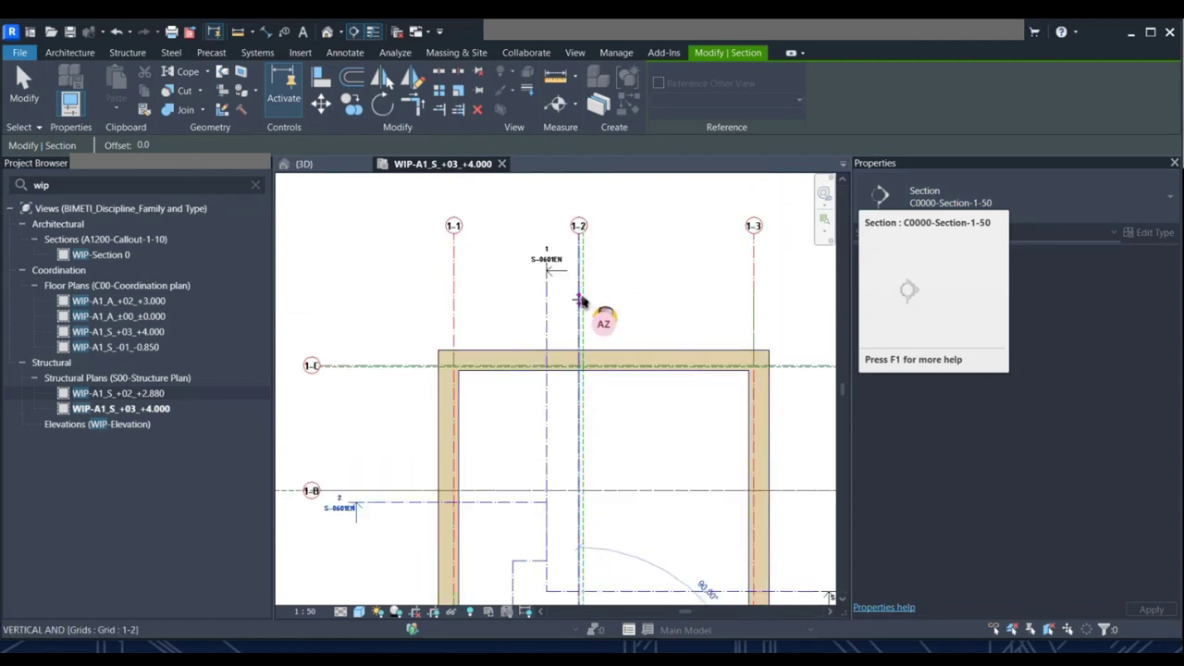
{"action": "left_click", "coordinate": [580, 298]}
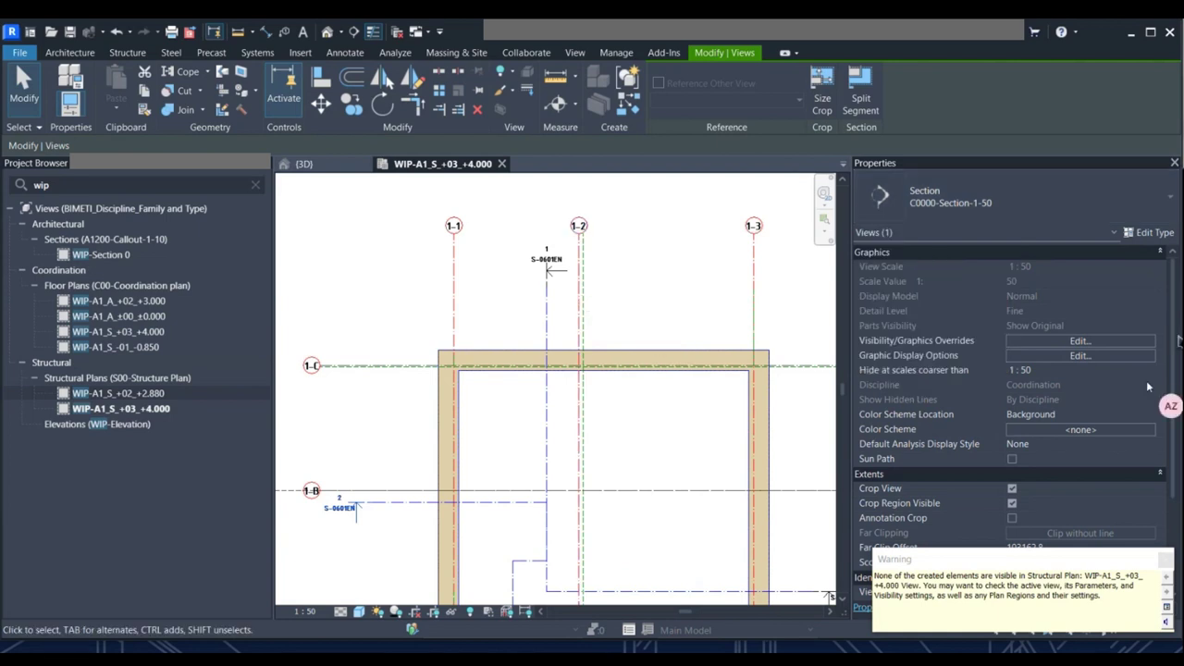
Set the new section view's template to <None>.
{"action": "scroll", "coordinate": [1138, 376], "scroll_direction": "down", "scroll_amount": 3}
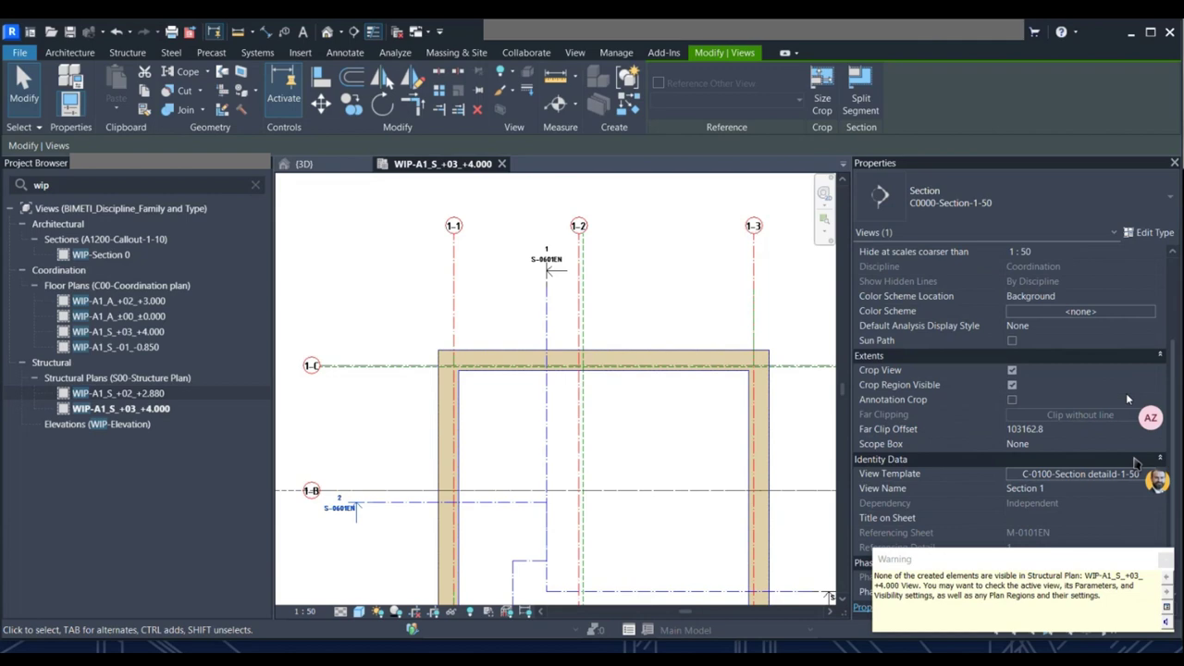
{"action": "scroll", "coordinate": [1126, 398], "scroll_direction": "down", "scroll_amount": 1}
{"action": "left_click", "coordinate": [1101, 458]}
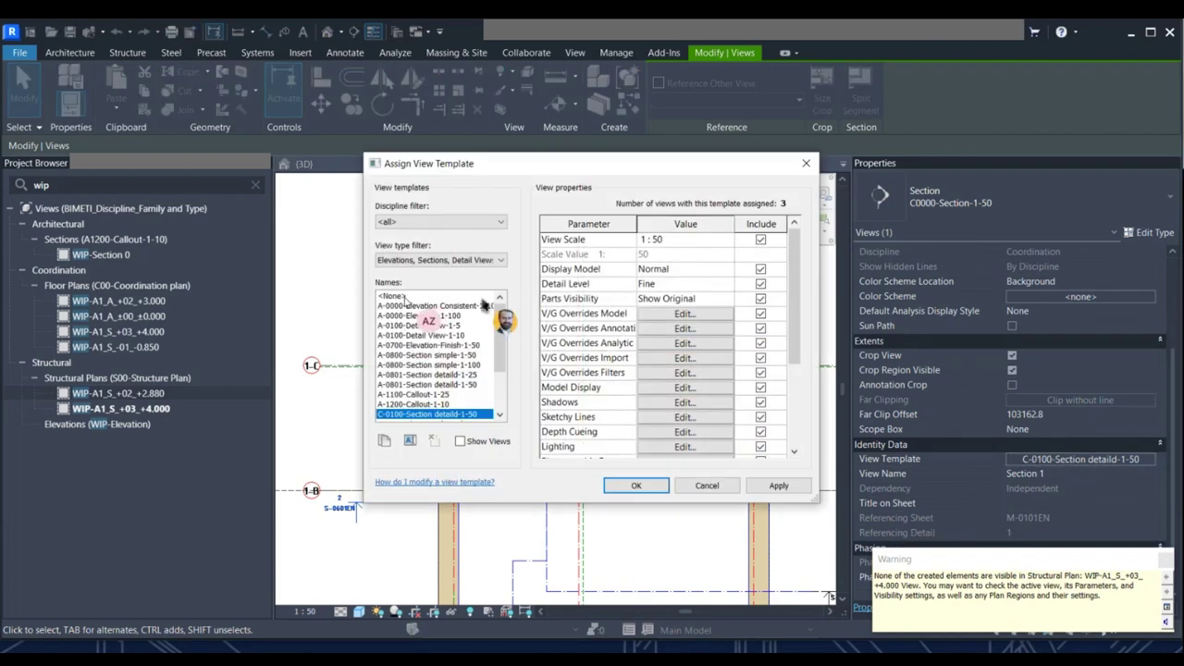
{"action": "left_click", "coordinate": [392, 295]}
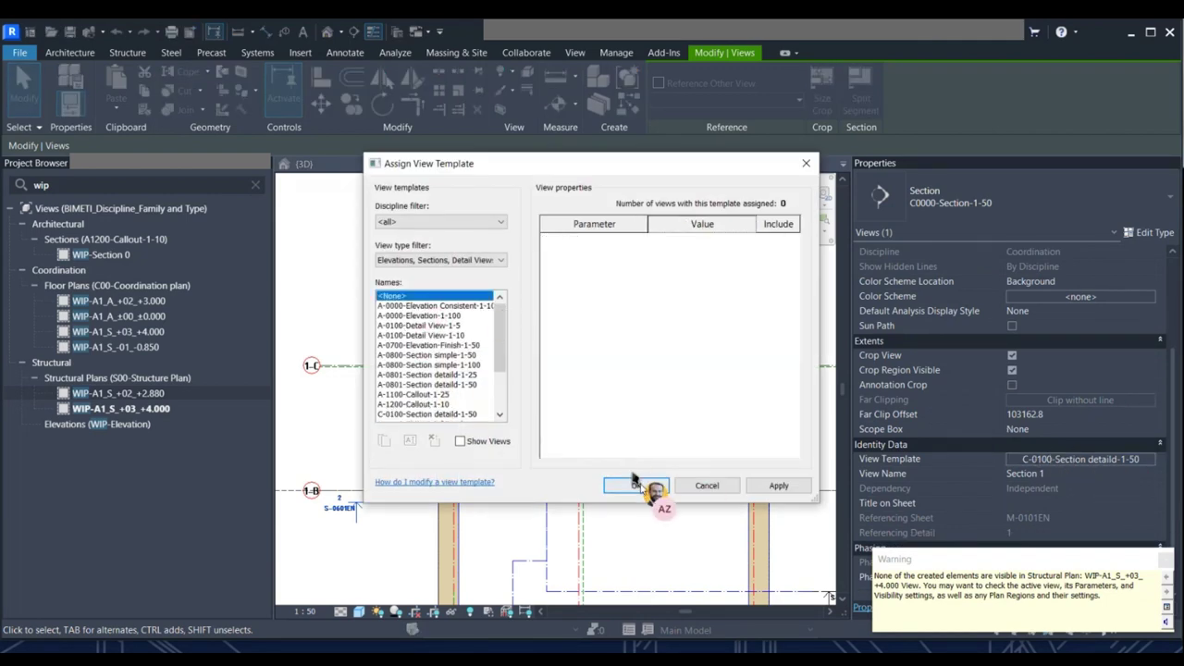
{"action": "left_click", "coordinate": [635, 483]}
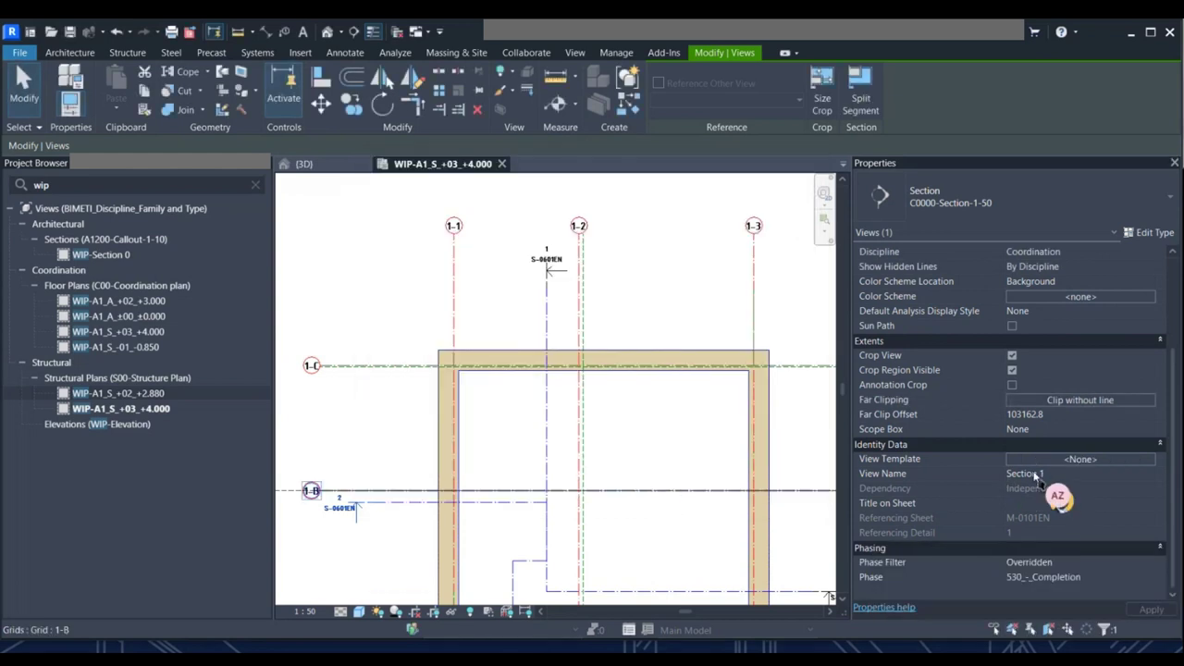
Rename the section view to WIP-Section 1 and apply.
{"action": "left_click", "coordinate": [1020, 475]}
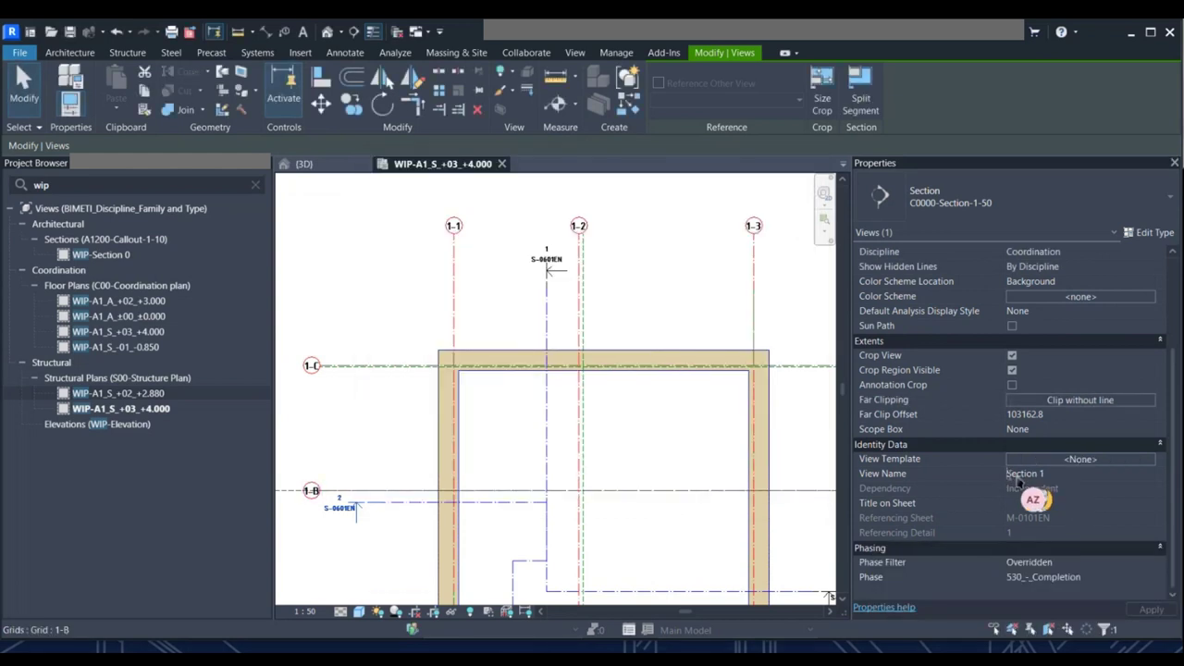
{"action": "type", "text": "WIP-"}
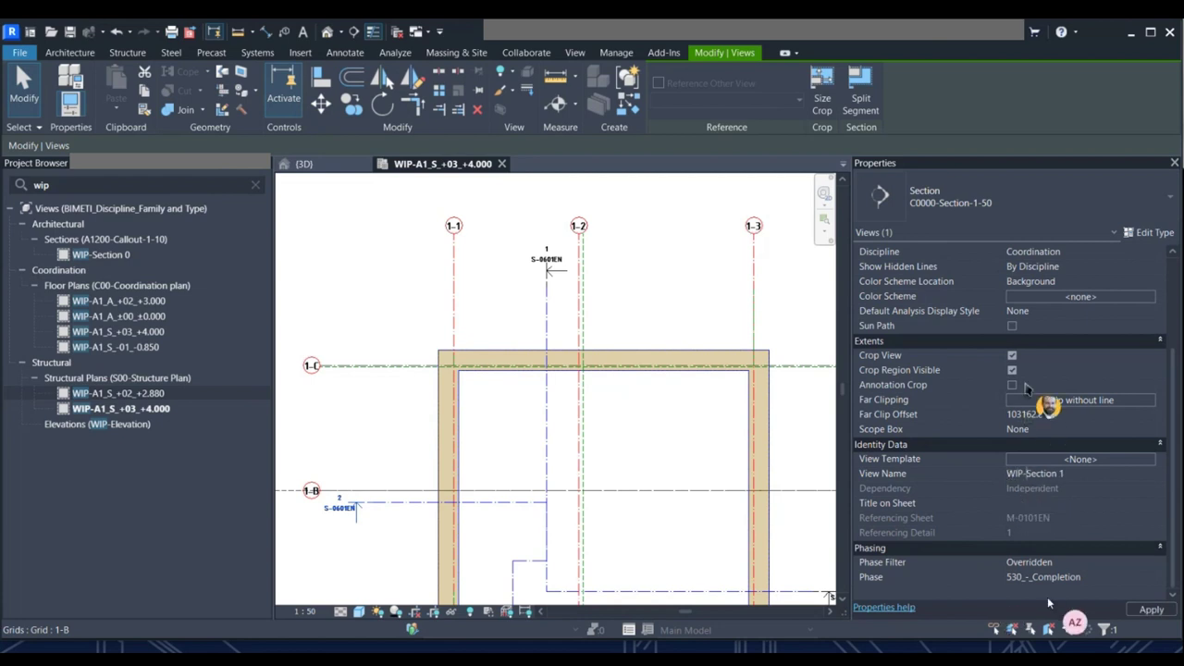
{"action": "left_click", "coordinate": [1152, 610]}
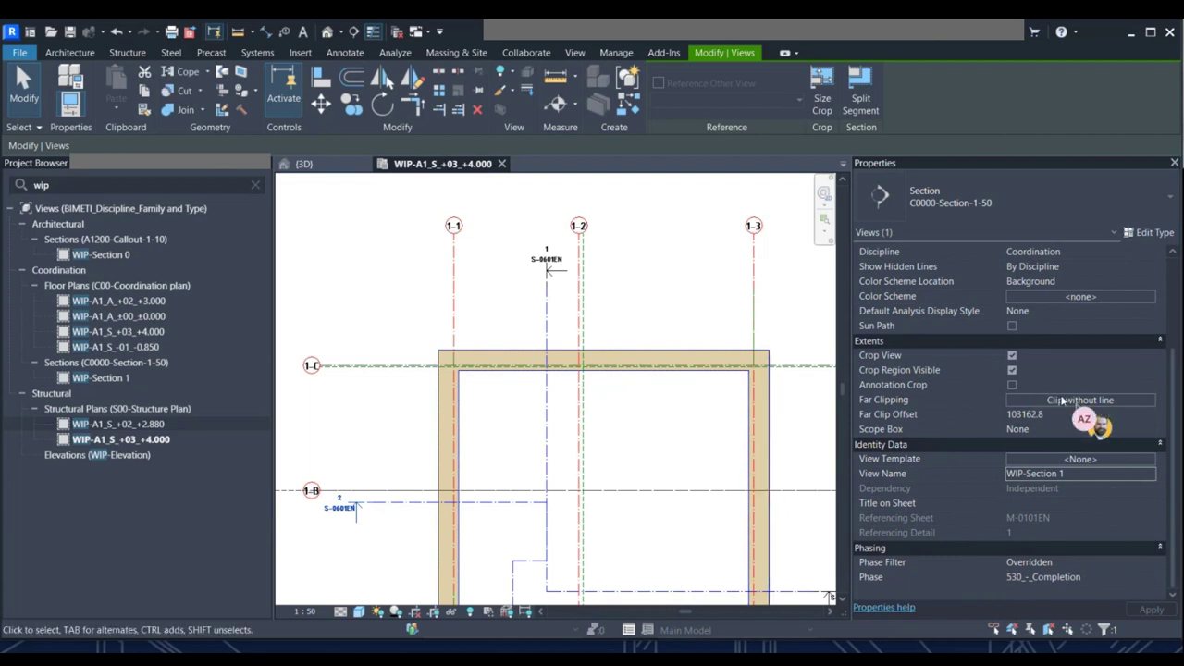
Set WIP-Section 1's far clipping to Clip with line with a 1000 far clip offset.
{"action": "left_click", "coordinate": [1094, 404]}
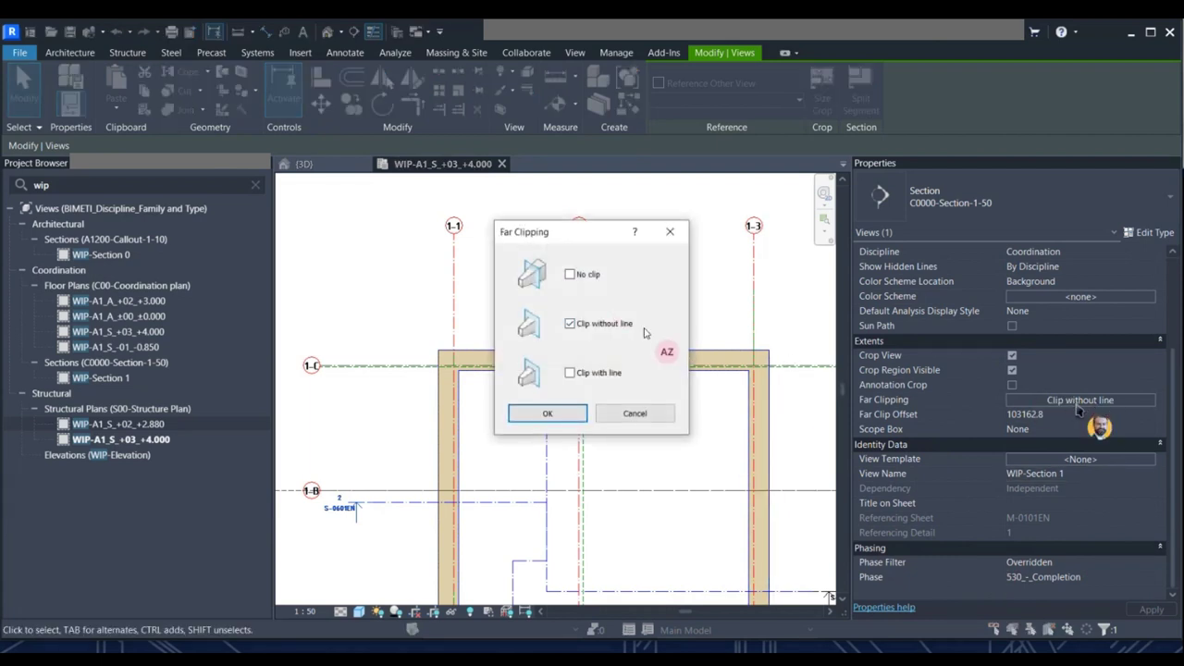
{"action": "left_click", "coordinate": [570, 374]}
{"action": "left_click", "coordinate": [546, 413]}
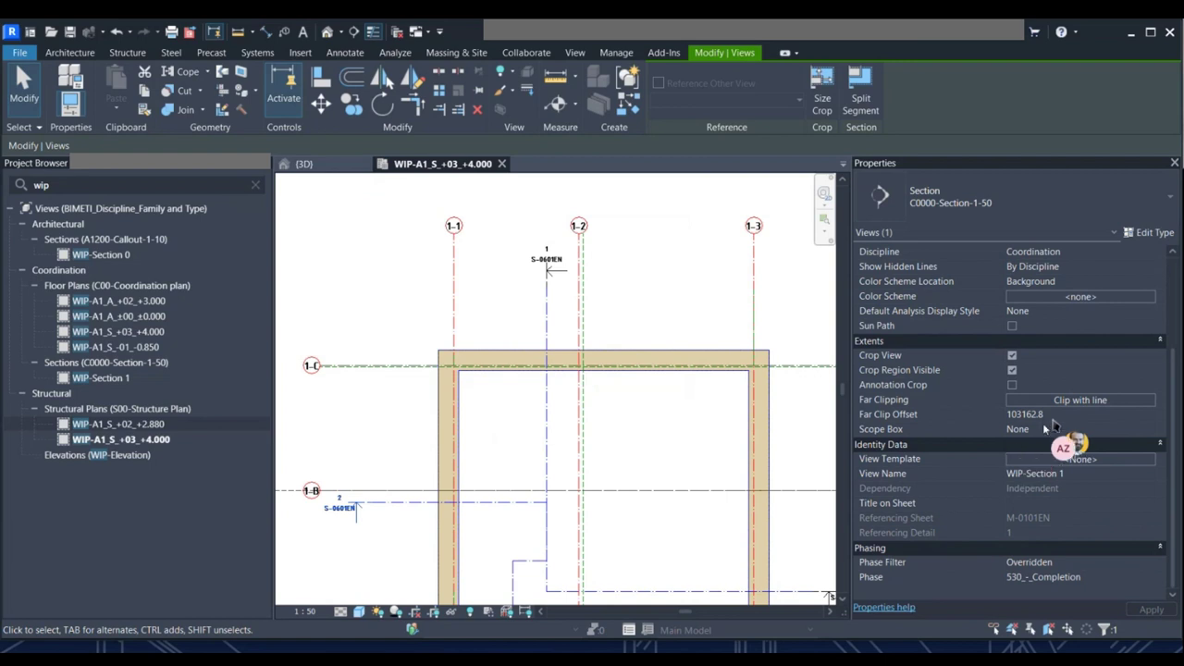
{"action": "left_click", "coordinate": [1053, 420]}
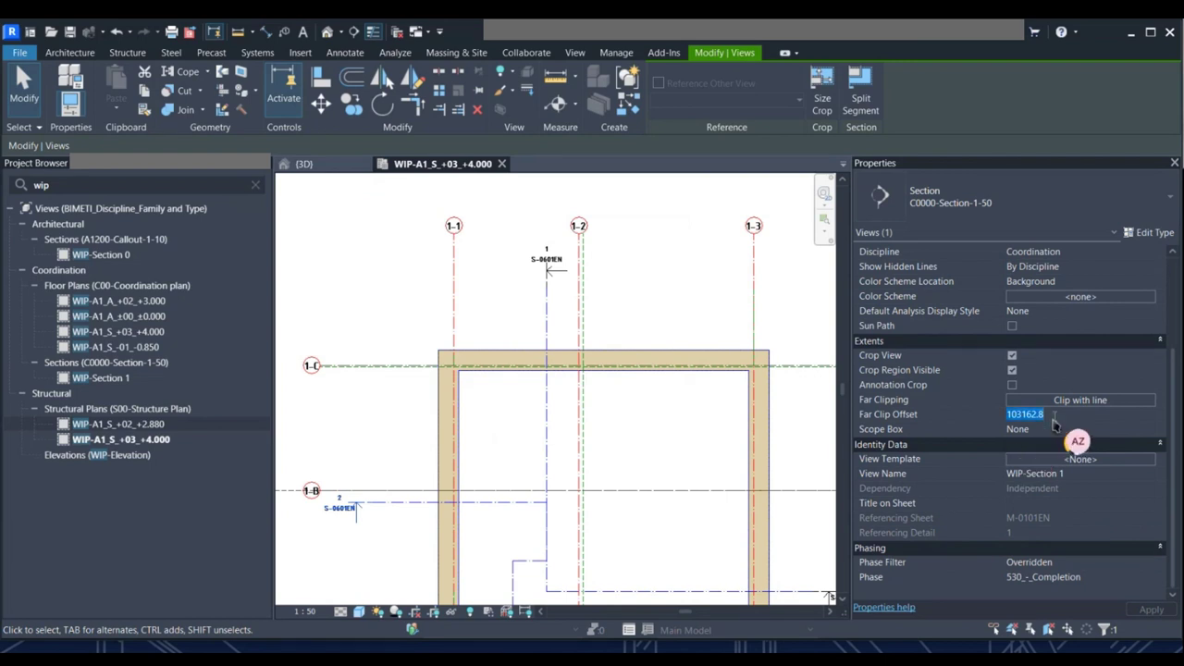
{"action": "key", "text": "BackSpace"}
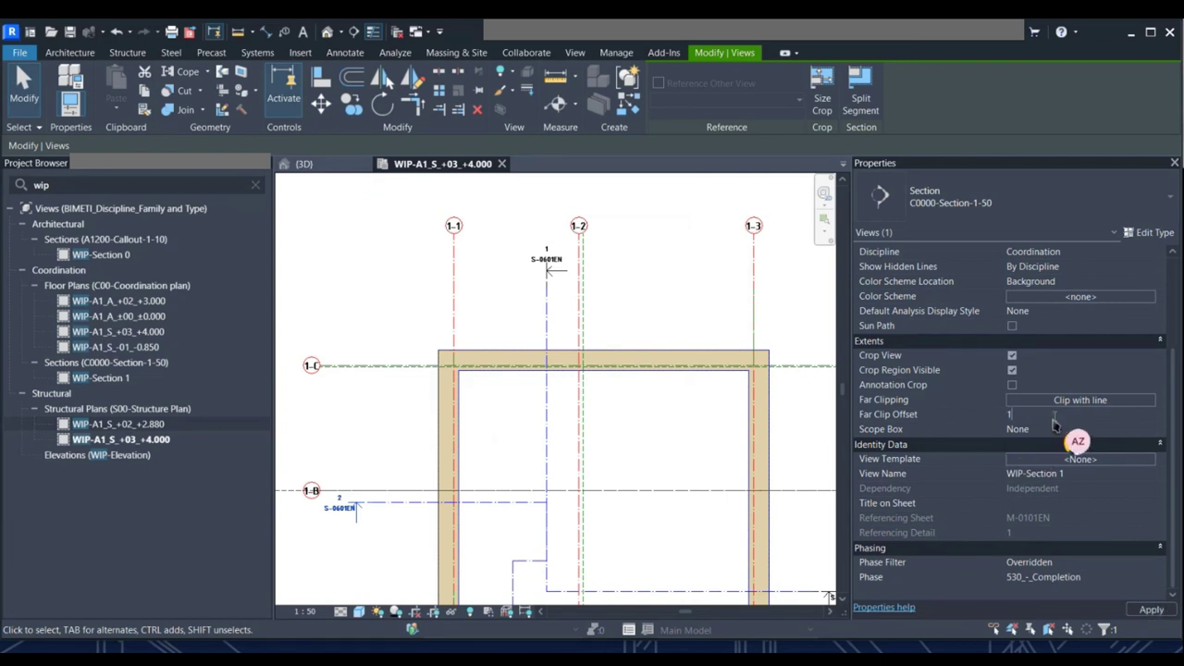
{"action": "left_click", "coordinate": [1147, 610]}
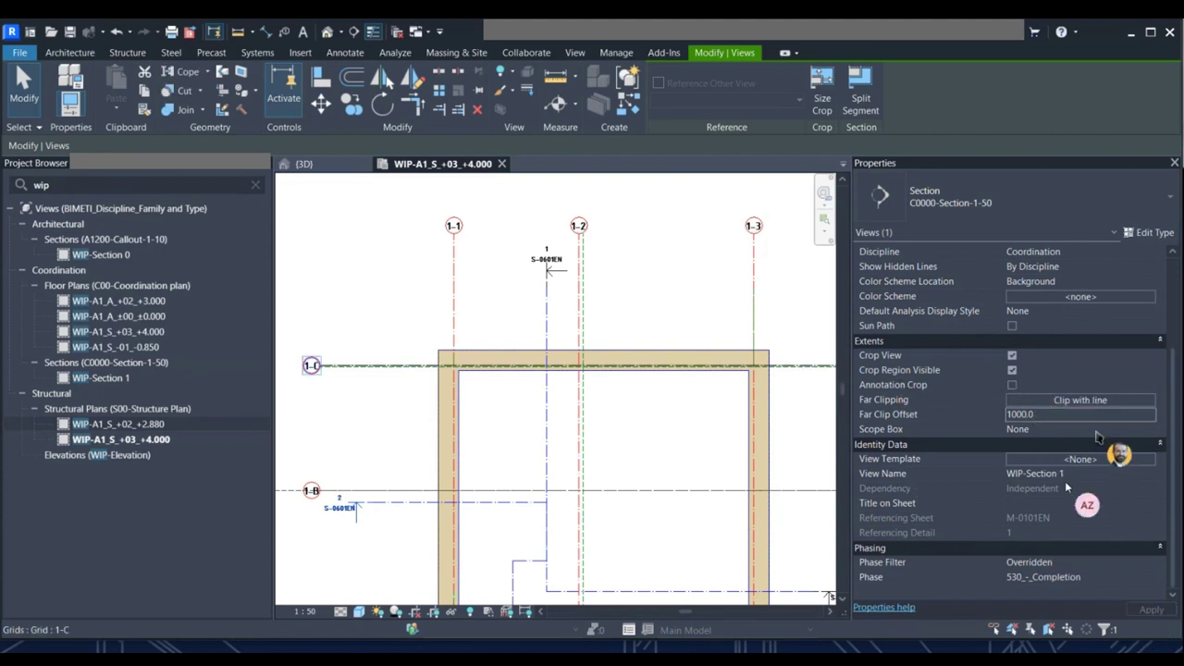
Assign scope box A1_Pagrindinis pastatas to the section, changing the far clip offset to 4944.2.
{"action": "left_click", "coordinate": [1078, 430]}
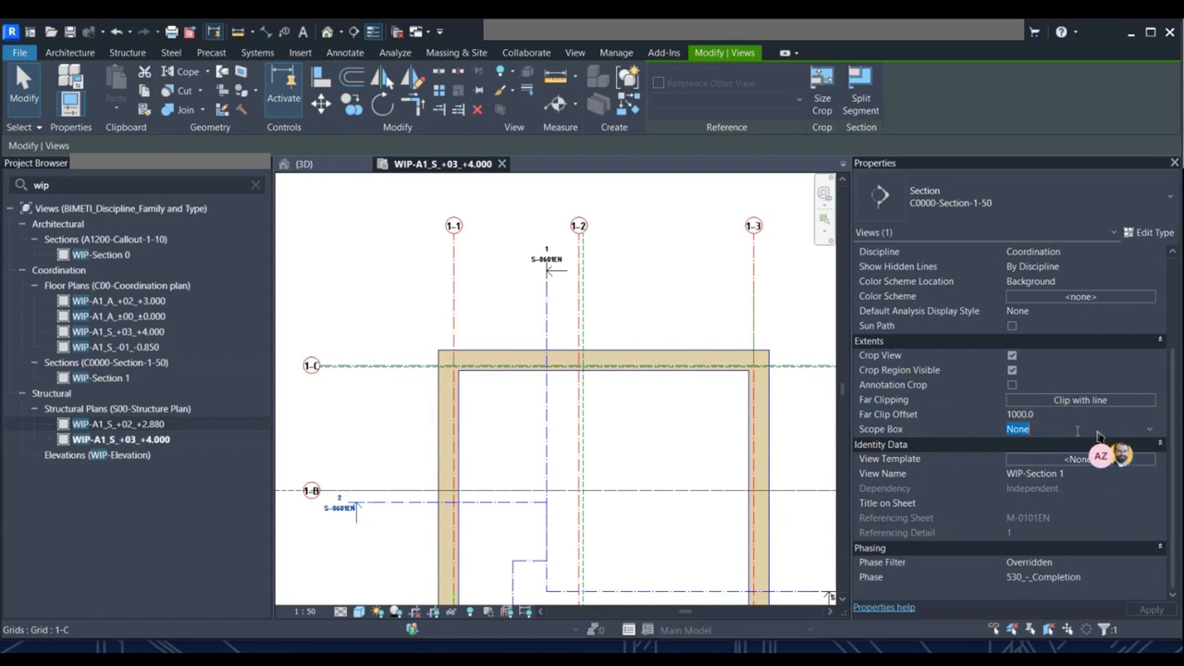
{"action": "left_click", "coordinate": [1150, 435]}
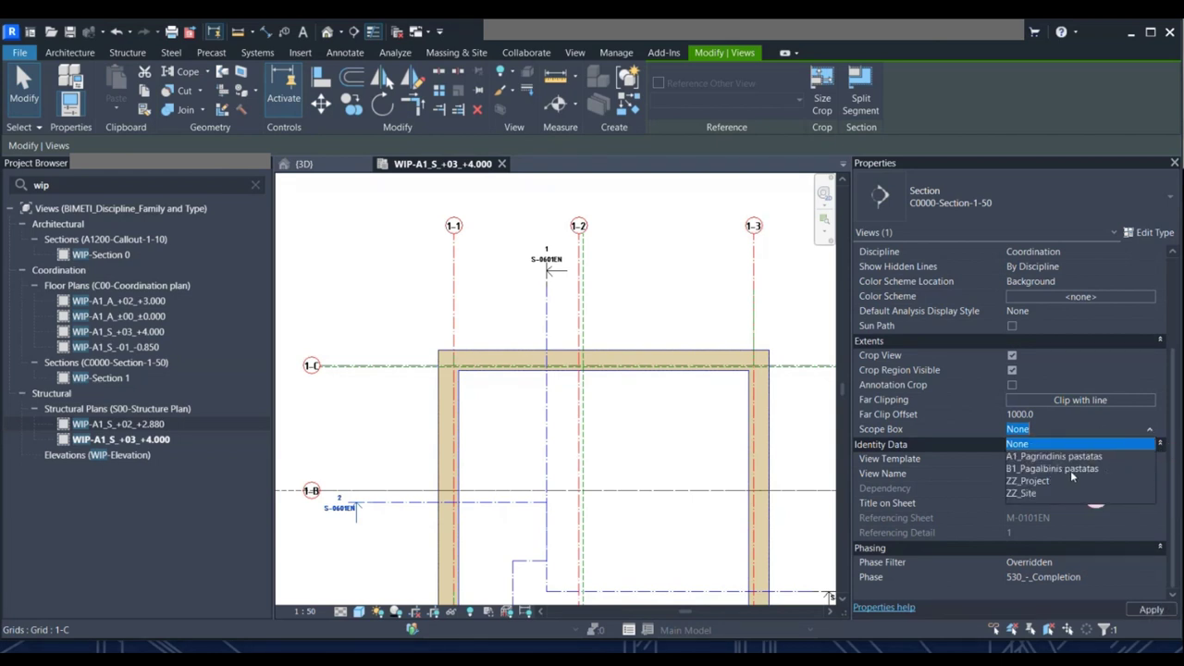
{"action": "left_click", "coordinate": [1046, 457]}
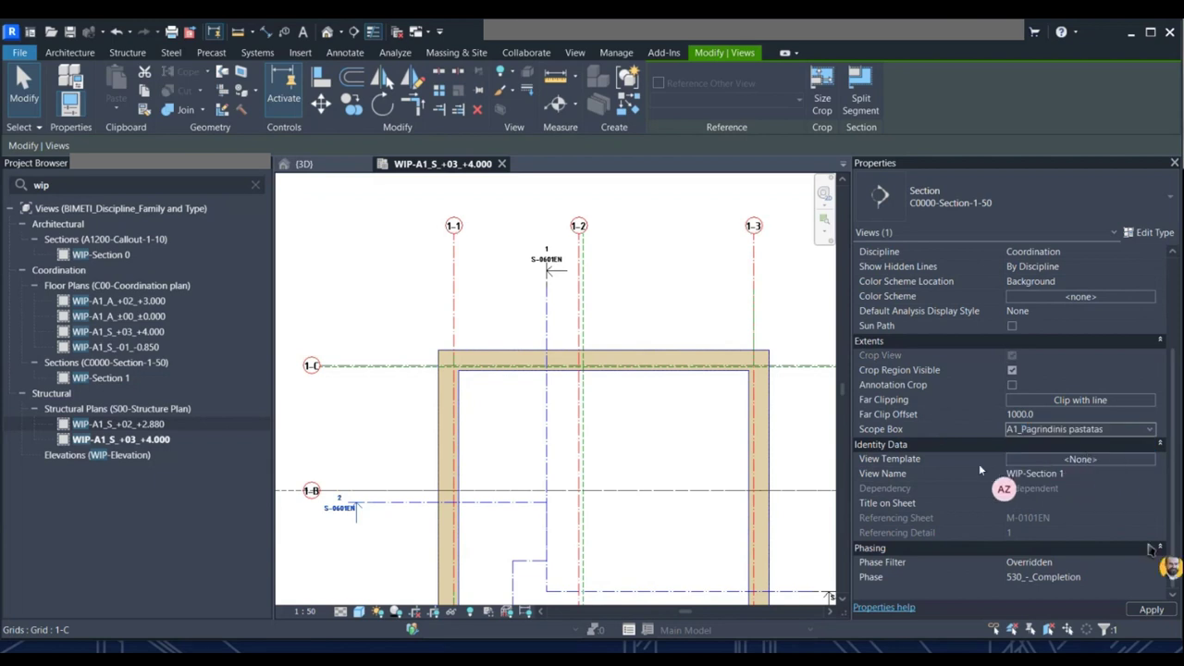
{"action": "left_click", "coordinate": [1152, 610]}
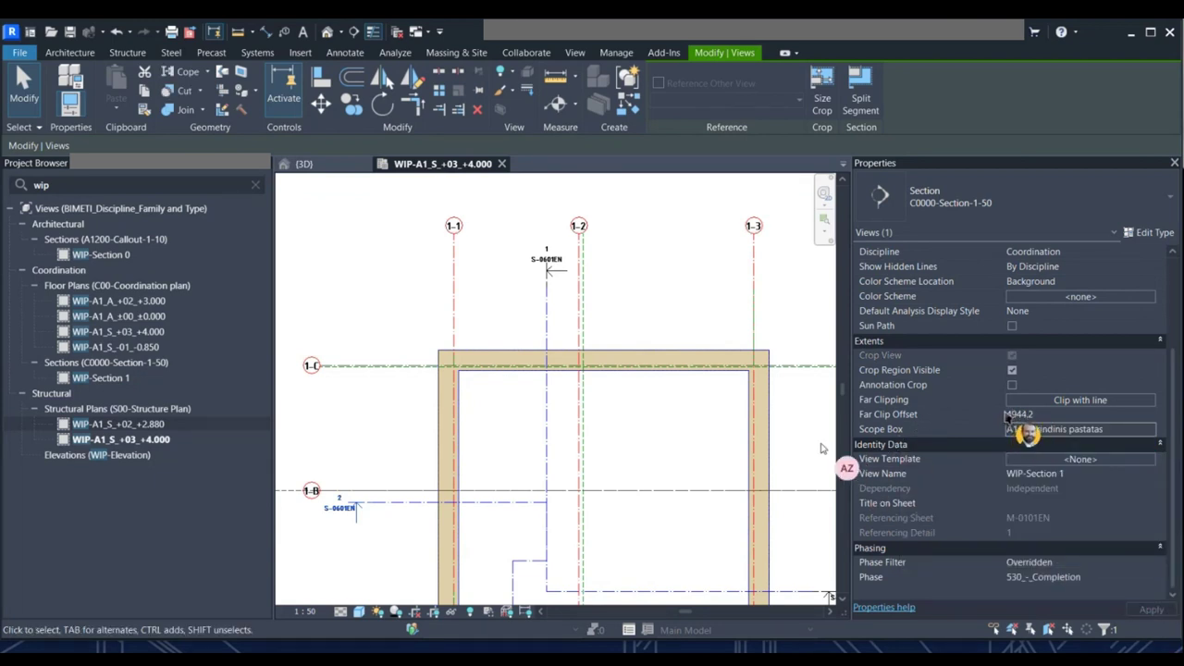
{"action": "scroll", "coordinate": [990, 327], "scroll_direction": "up", "scroll_amount": 3}
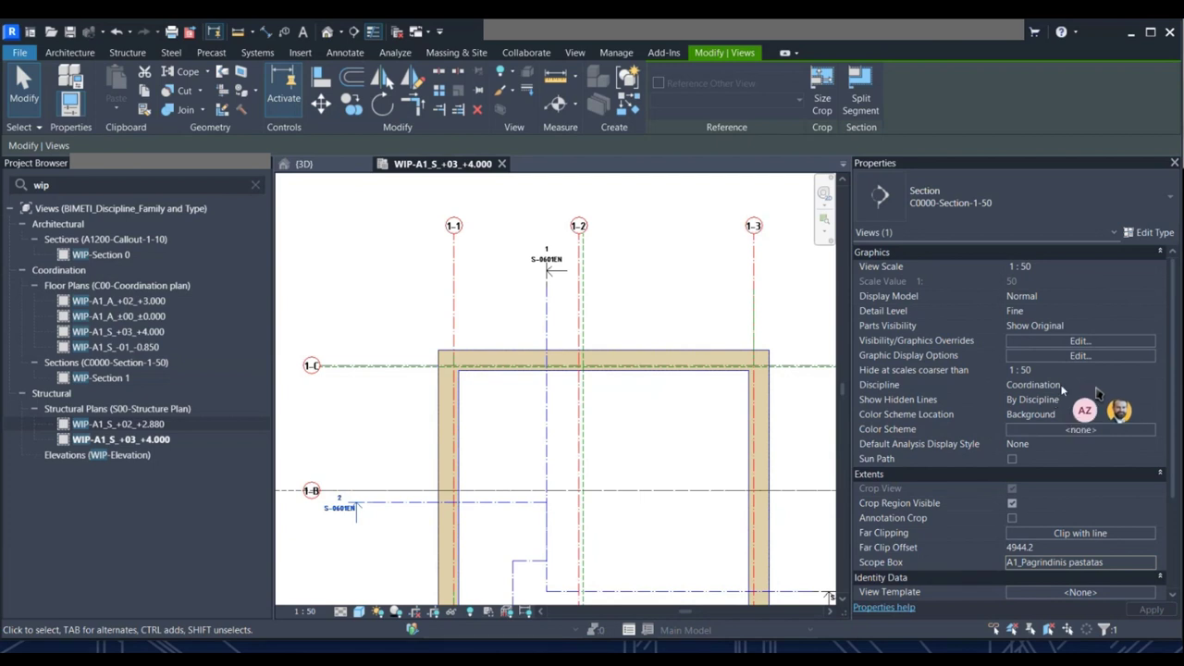
Set WIP-Section 1's discipline to Structural, then open Visibility/Graphics for WIP-A1_S_+03_+4.000 via VG.
{"action": "left_click", "coordinate": [1096, 393]}
{"action": "left_click", "coordinate": [1150, 389]}
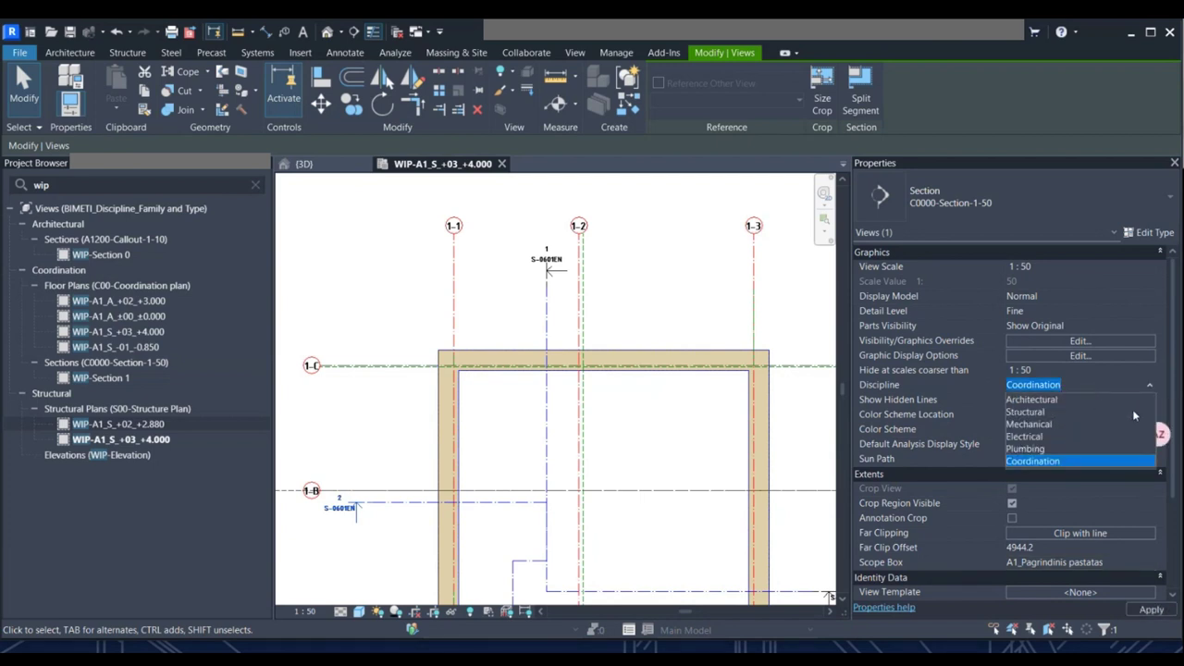
{"action": "left_click", "coordinate": [1127, 412]}
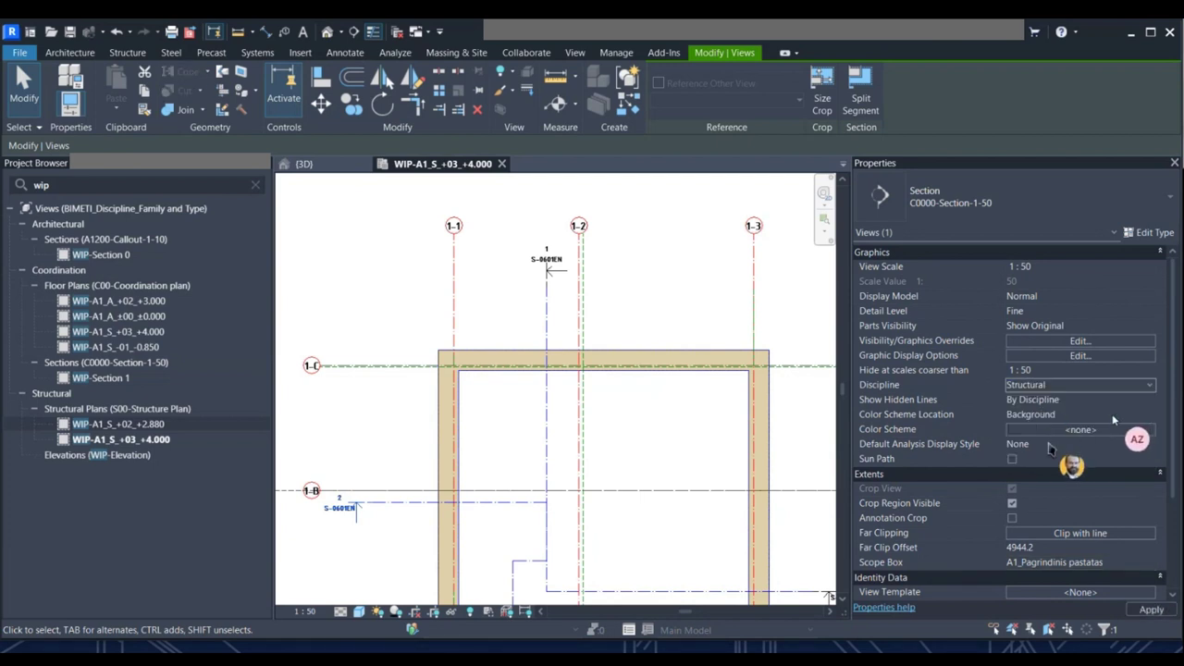
{"action": "left_click", "coordinate": [1151, 611]}
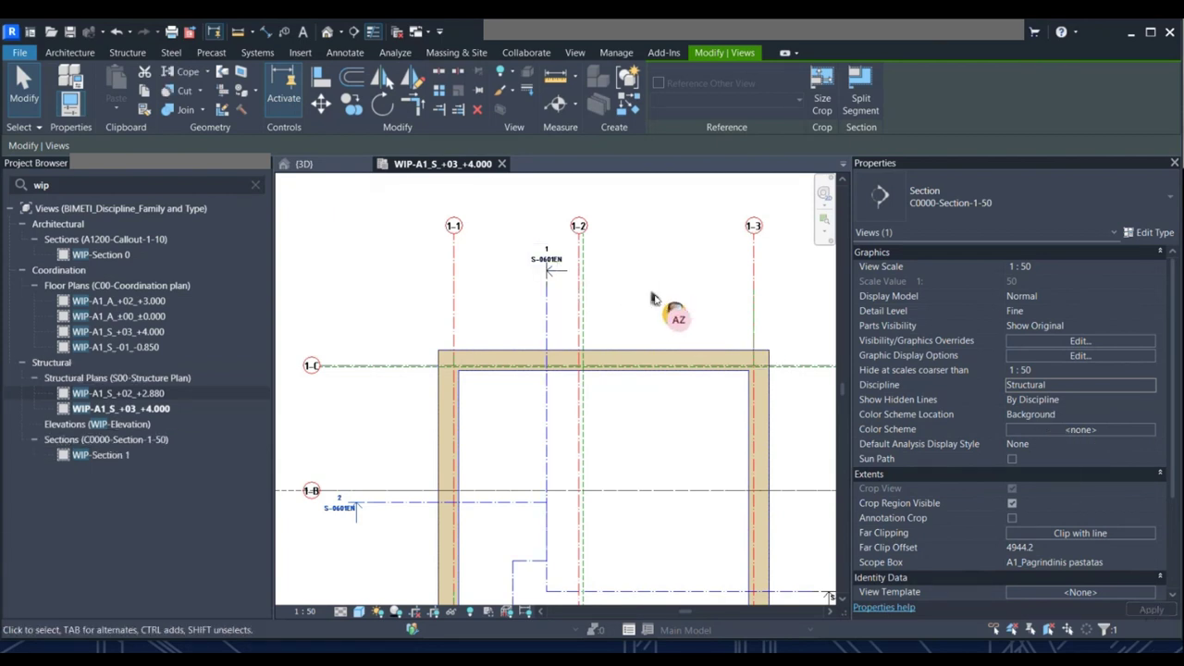
{"action": "key", "text": "v"}
{"action": "key", "text": "g"}
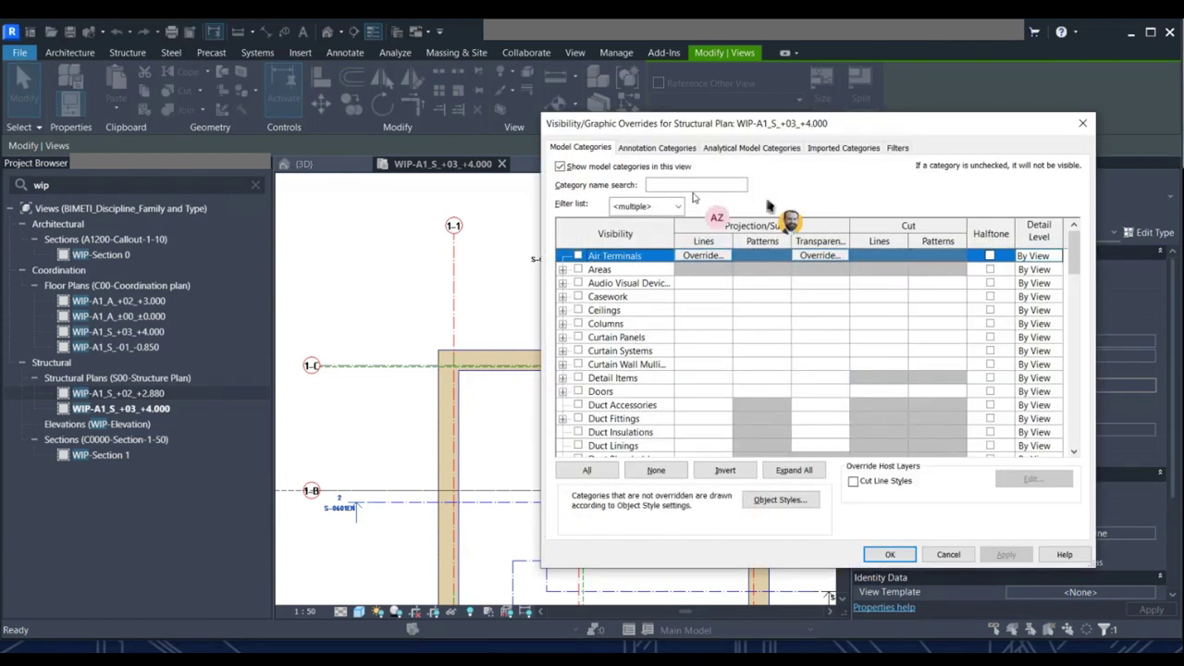
Disable all seven BIMETI filters on the Filters tab and confirm with OK.
{"action": "left_click", "coordinate": [896, 149]}
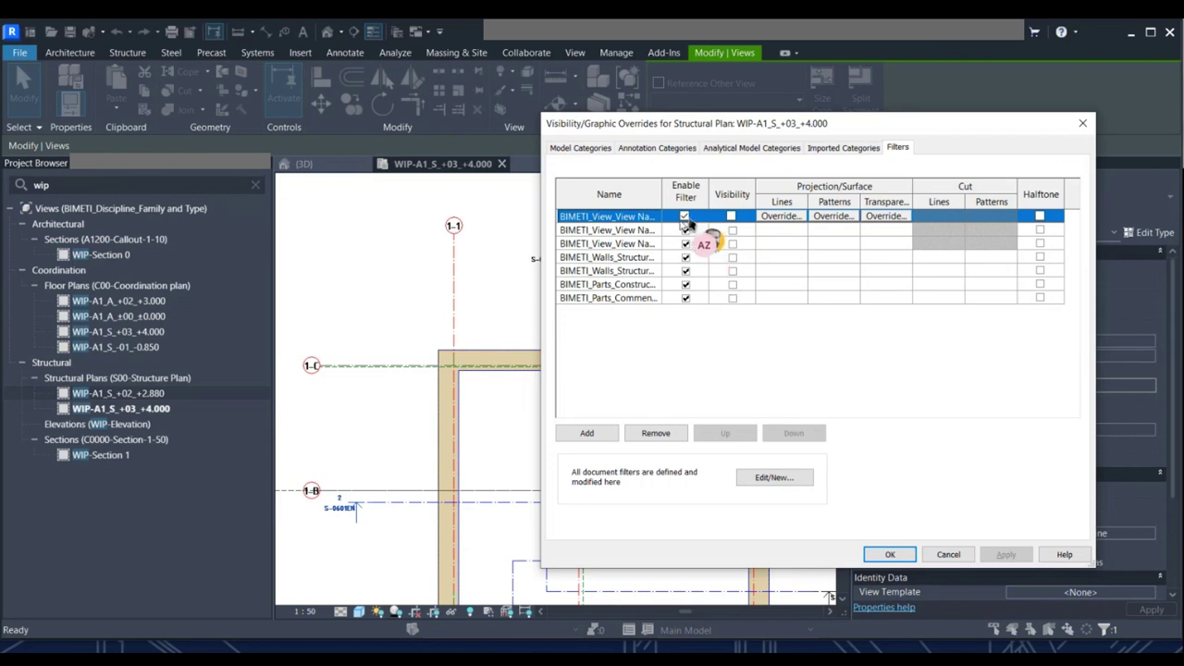
{"action": "key", "text": "space"}
{"action": "key", "text": "Down"}
{"action": "key", "text": "space"}
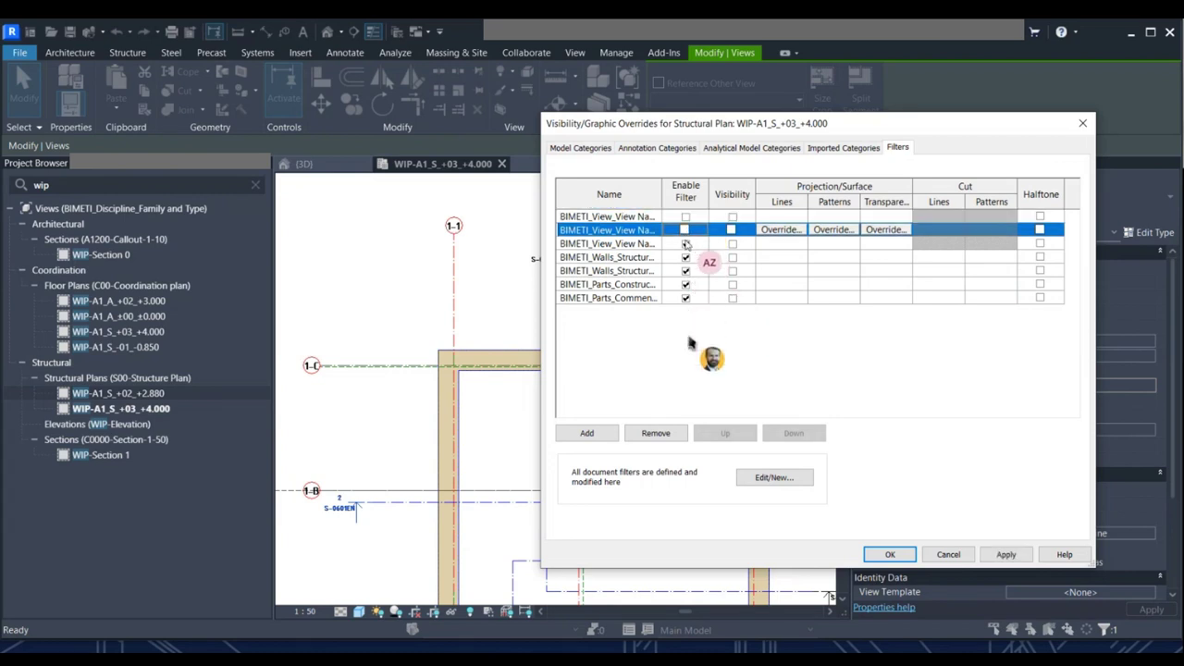
{"action": "key", "text": "Down"}
{"action": "key", "text": "space"}
{"action": "key", "text": "Down"}
{"action": "key", "text": "space"}
{"action": "key", "text": "Down"}
{"action": "key", "text": "space"}
{"action": "key", "text": "Down"}
{"action": "key", "text": "space"}
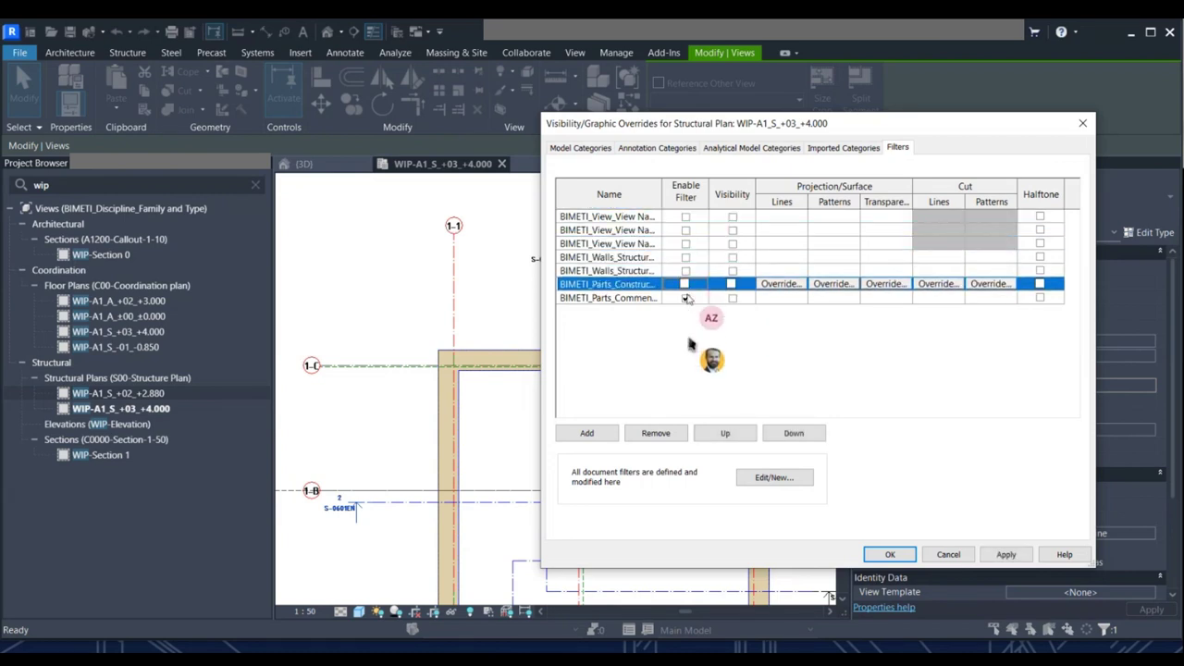
{"action": "key", "text": "Down"}
{"action": "key", "text": "space"}
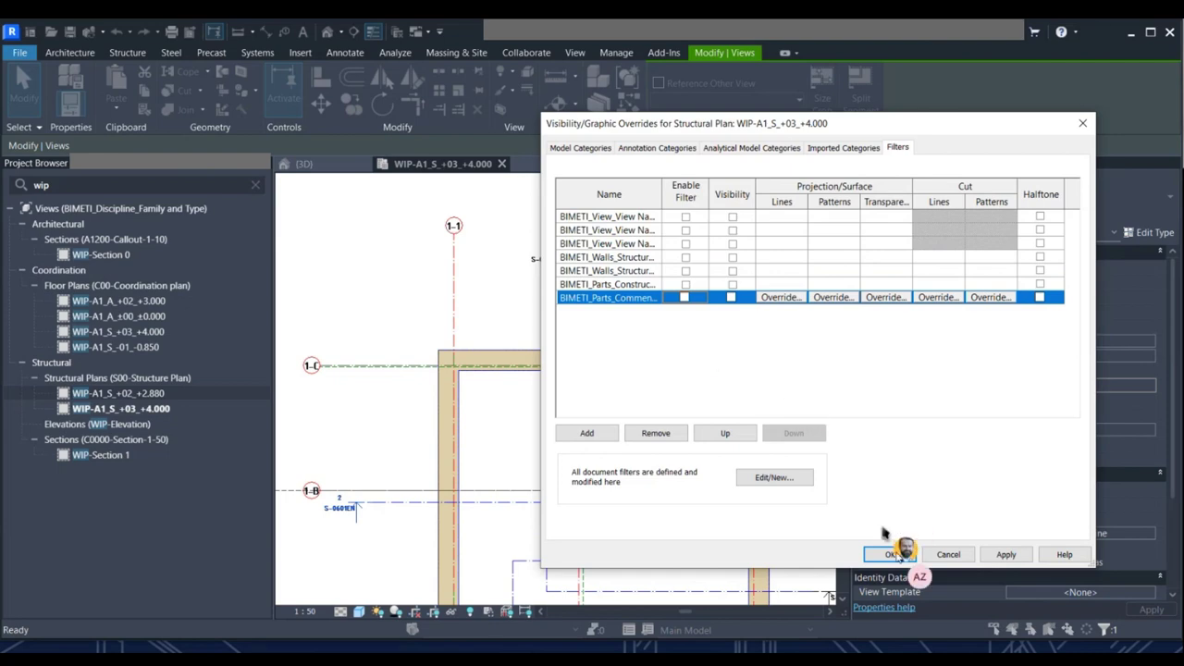
{"action": "left_click", "coordinate": [886, 554]}
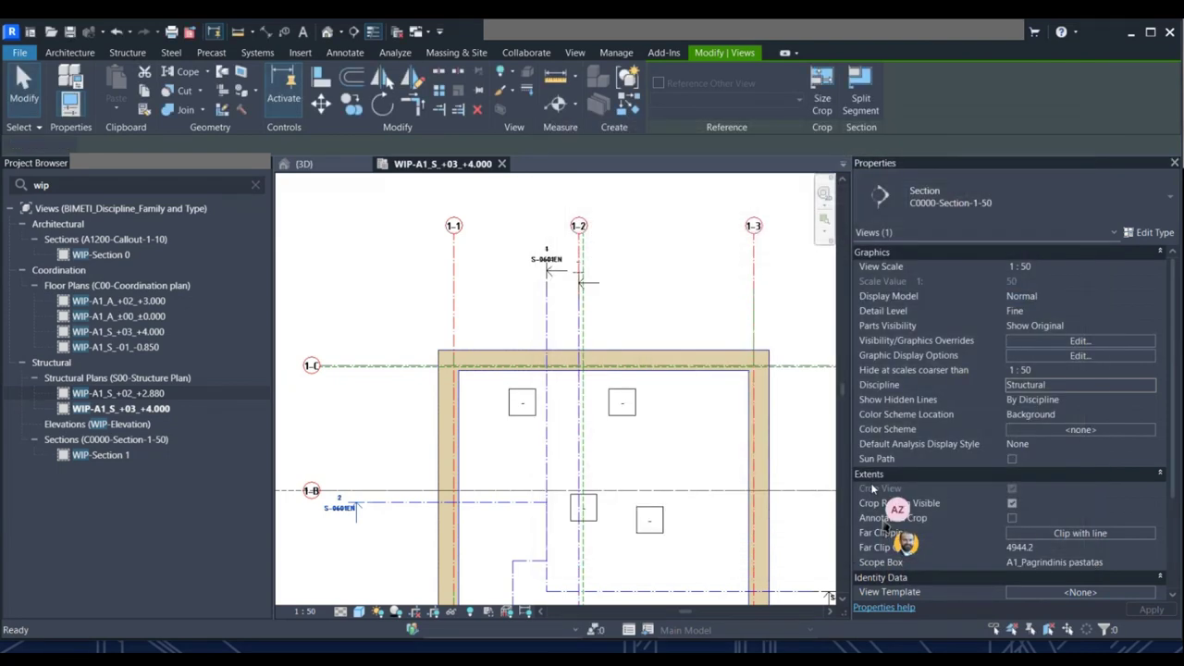
Go to the WIP-Section 1 view from the section 1 marker in the plan.
{"action": "key", "text": "Escape"}
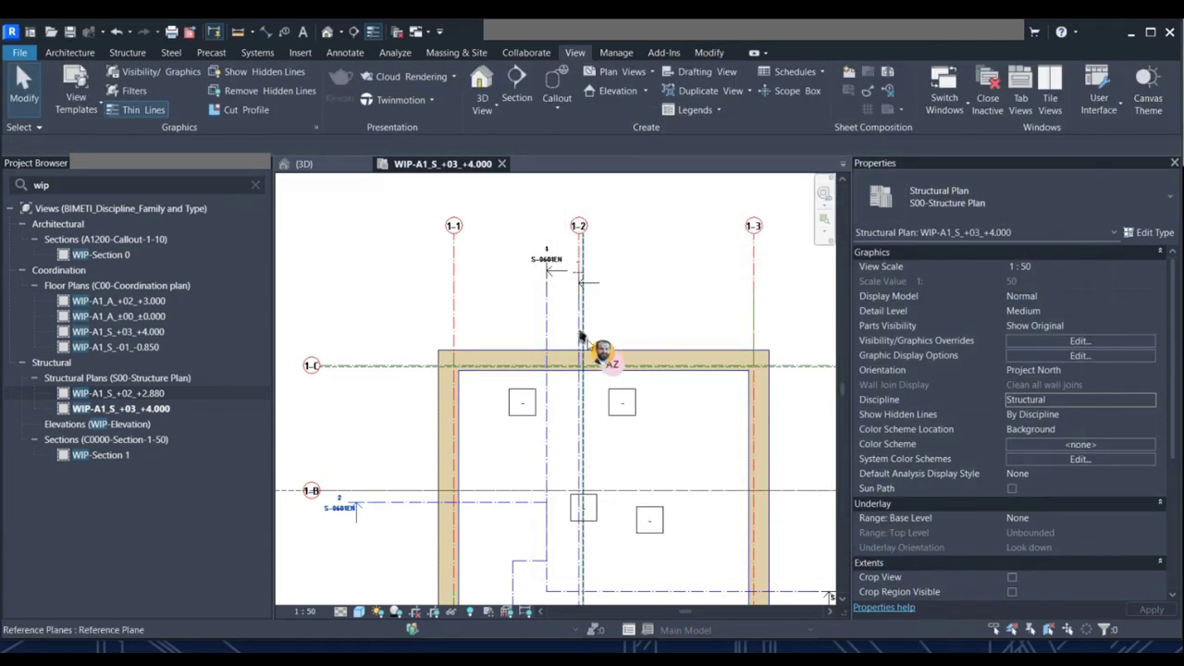
{"action": "middle_click_drag", "start_coordinate": [581, 335], "coordinate": [593, 330]}
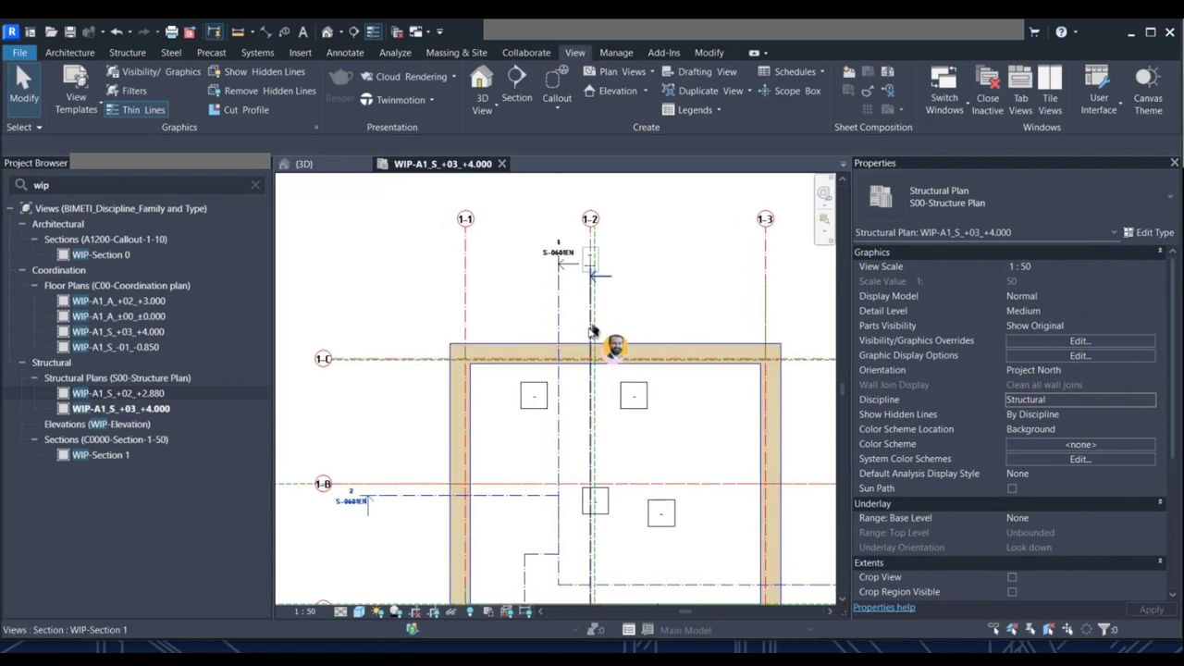
{"action": "right_click", "coordinate": [592, 331]}
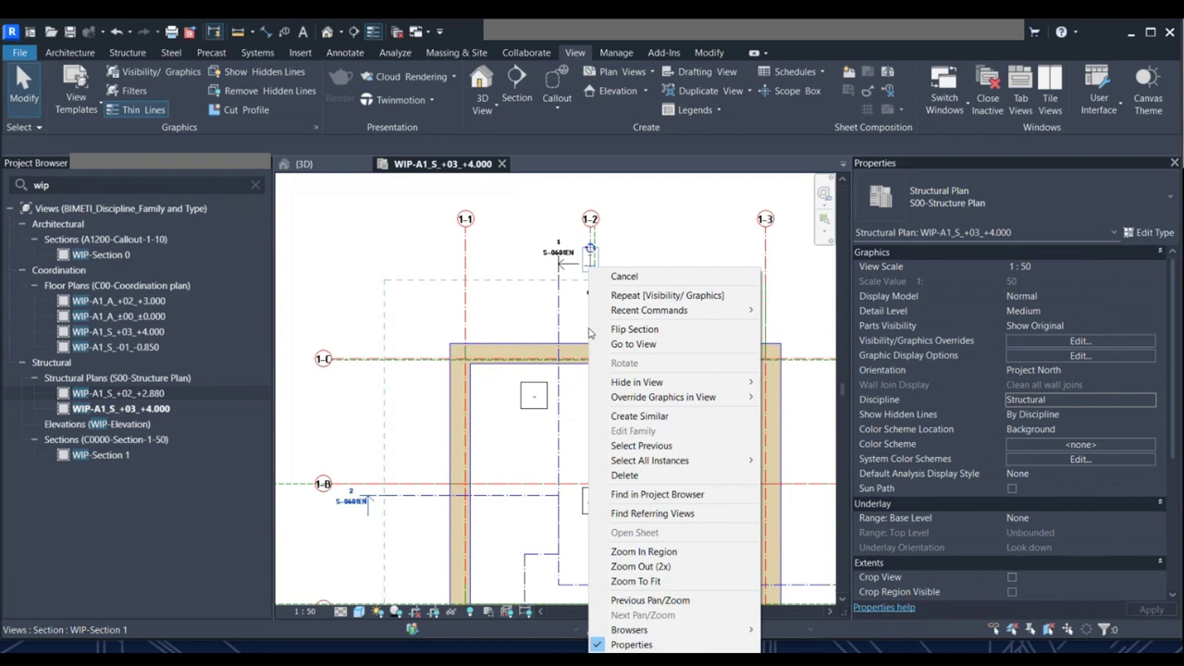
{"action": "left_click", "coordinate": [635, 345]}
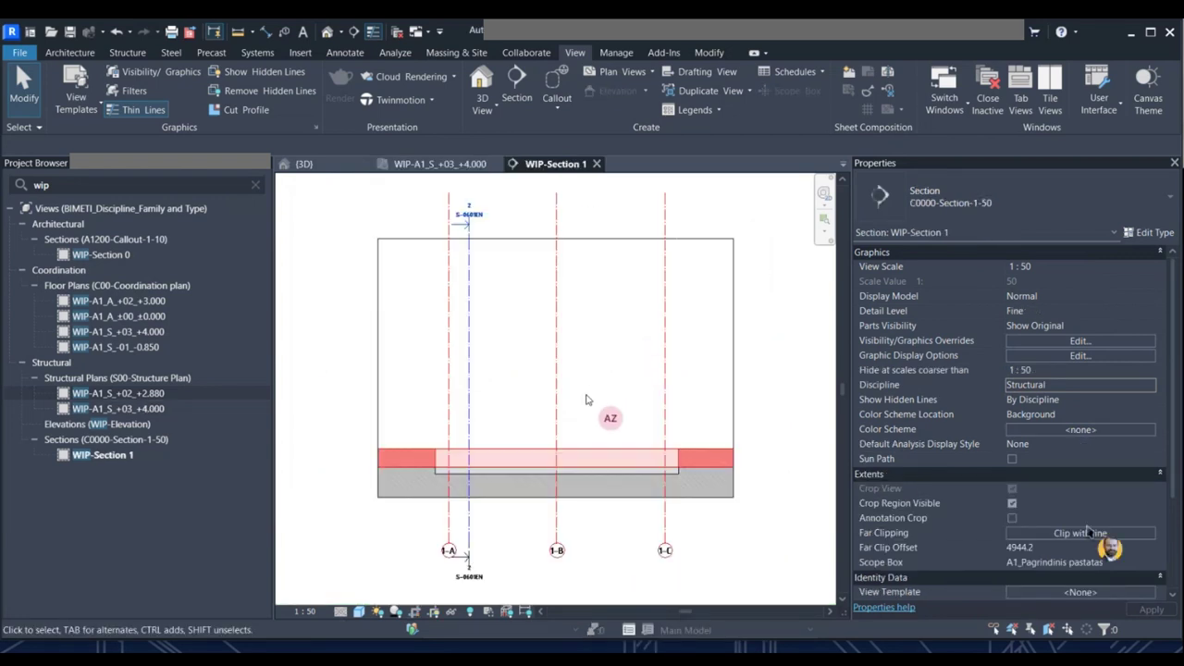
Set the section's phase filter to None so the foundation shows hatched.
{"action": "scroll", "coordinate": [1053, 515], "scroll_direction": "down", "scroll_amount": 5}
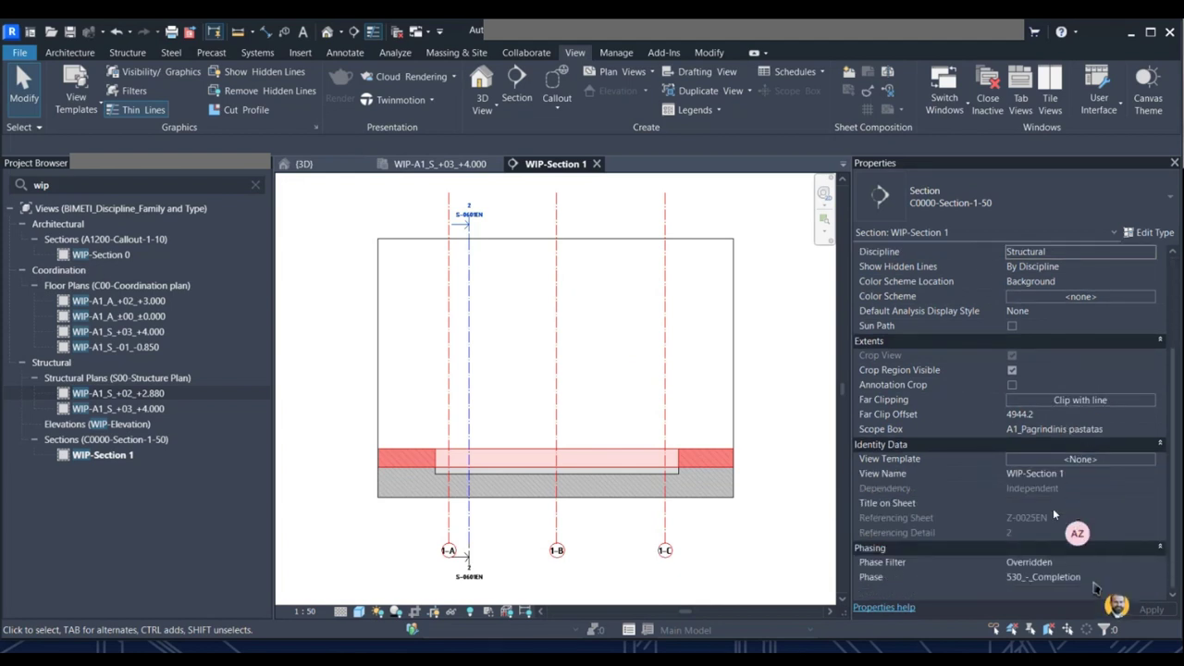
{"action": "left_click", "coordinate": [1126, 566]}
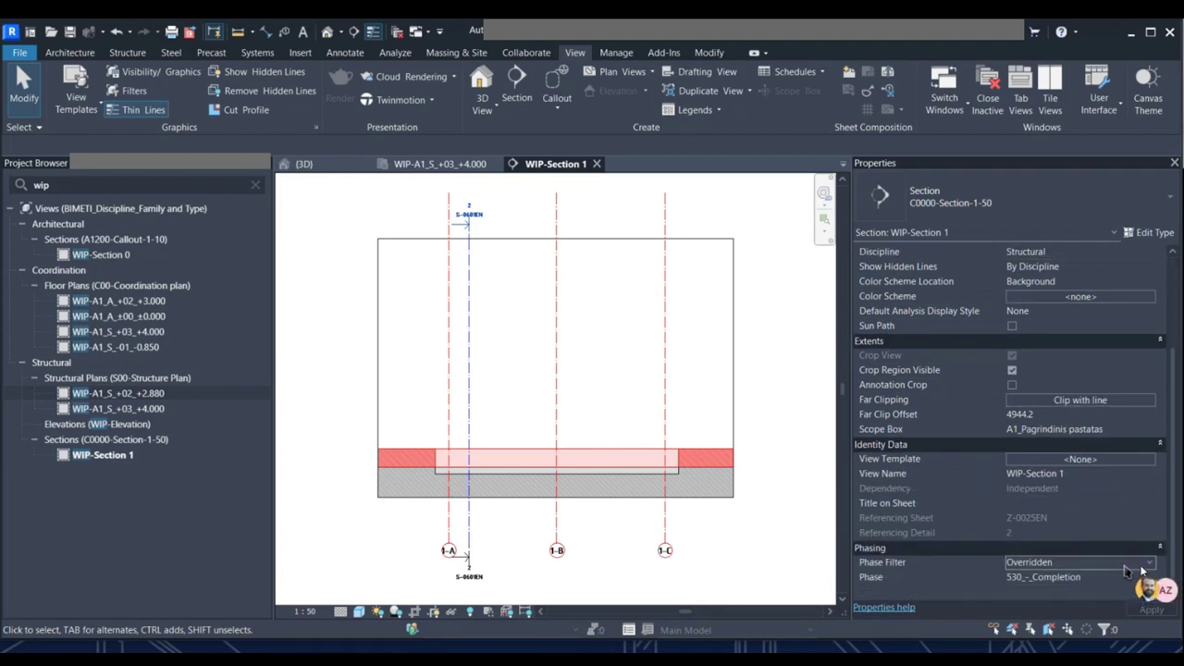
{"action": "left_click", "coordinate": [1151, 565]}
{"action": "scroll", "coordinate": [1050, 618], "scroll_direction": "up", "scroll_amount": 1}
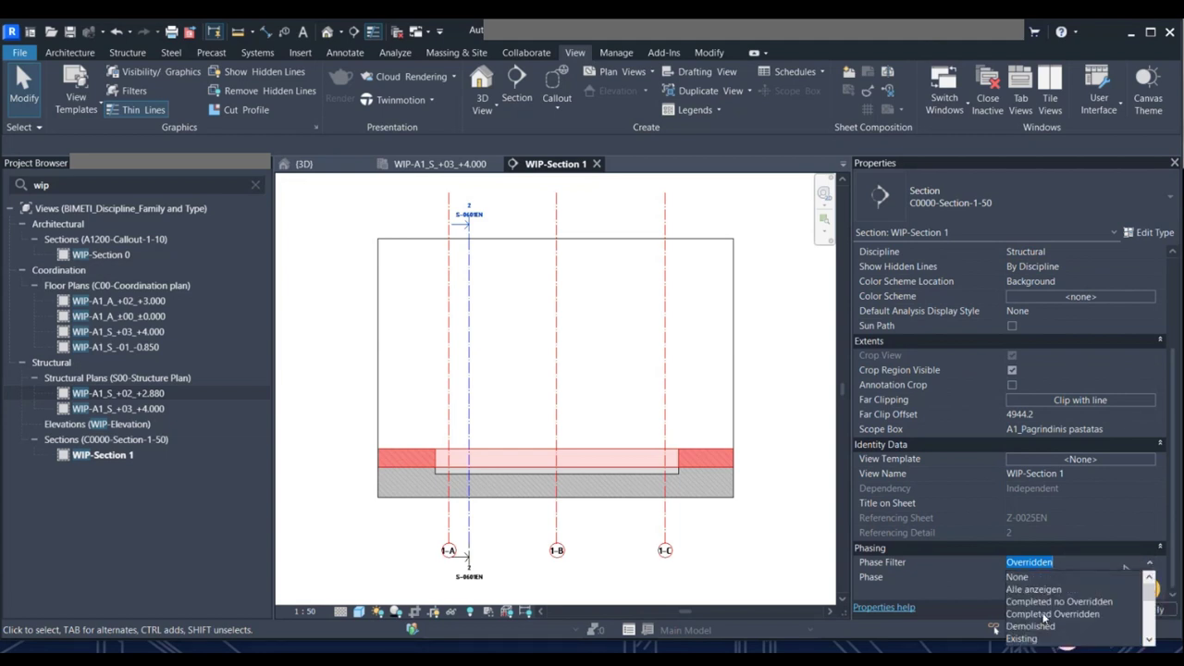
{"action": "left_click", "coordinate": [1032, 578]}
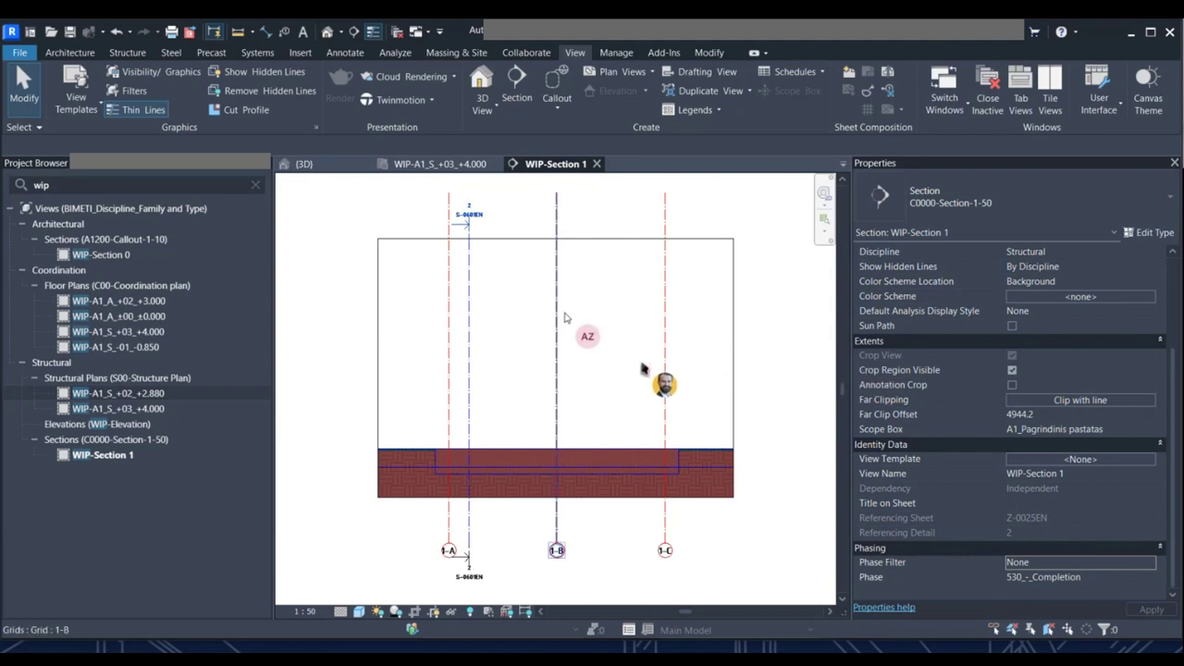
{"action": "key", "text": "v"}
{"action": "key", "text": "v"}
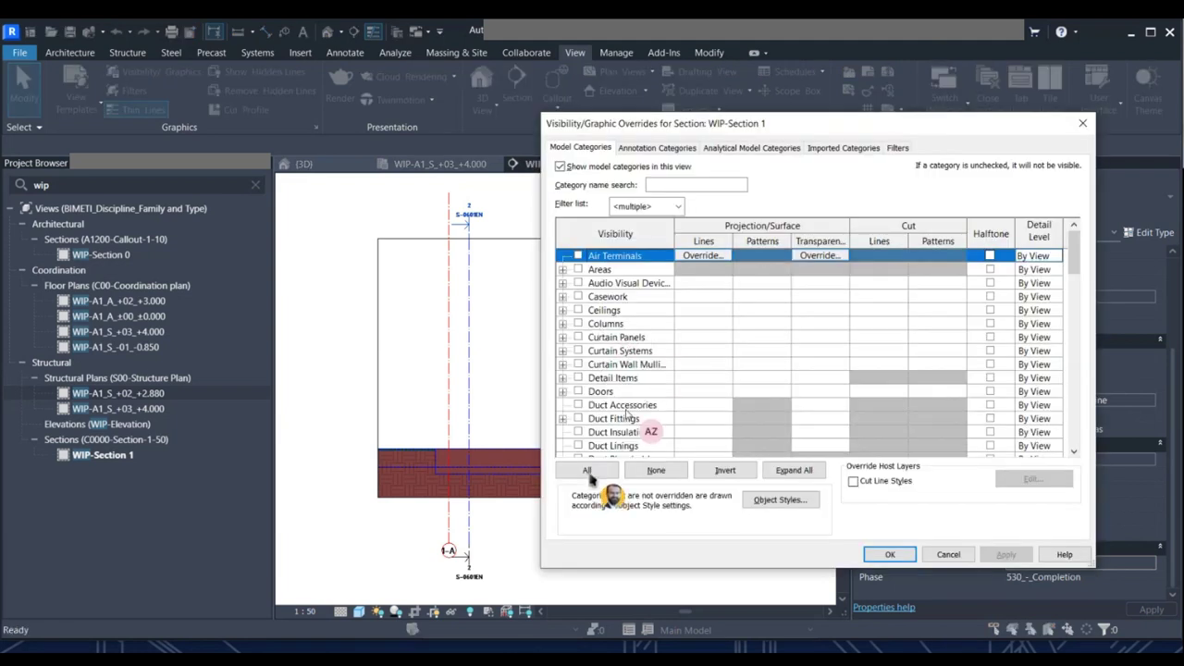
Make all model categories visible in WIP-Section 1 except Mass.
{"action": "left_click", "coordinate": [586, 470]}
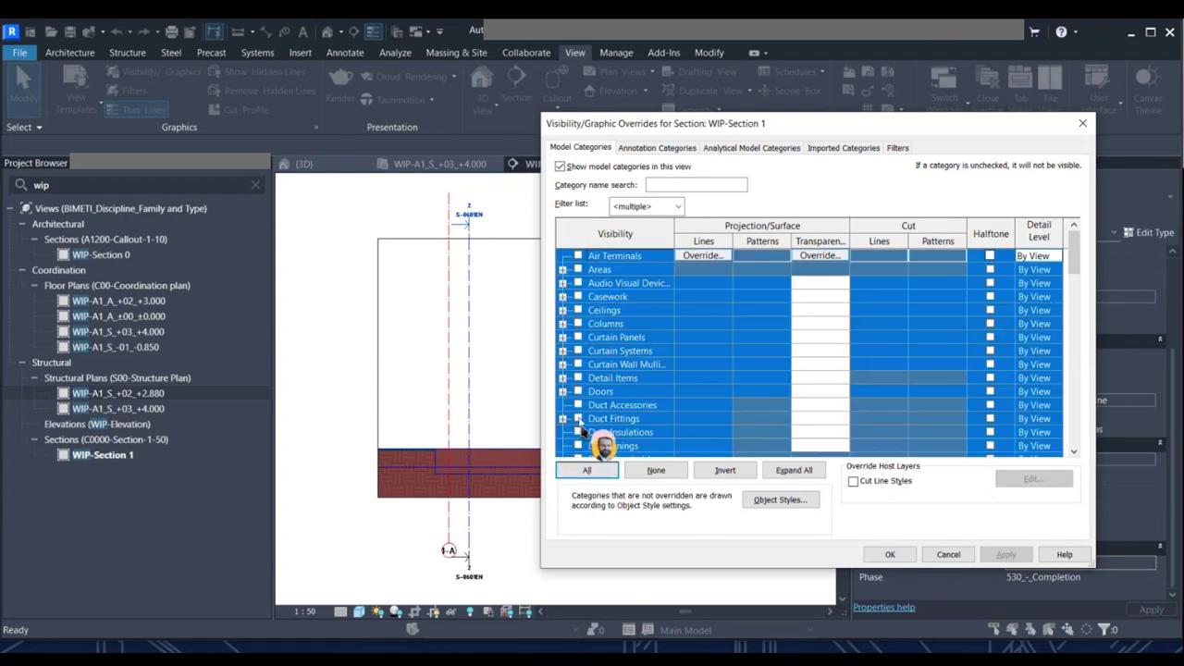
{"action": "left_click", "coordinate": [578, 418]}
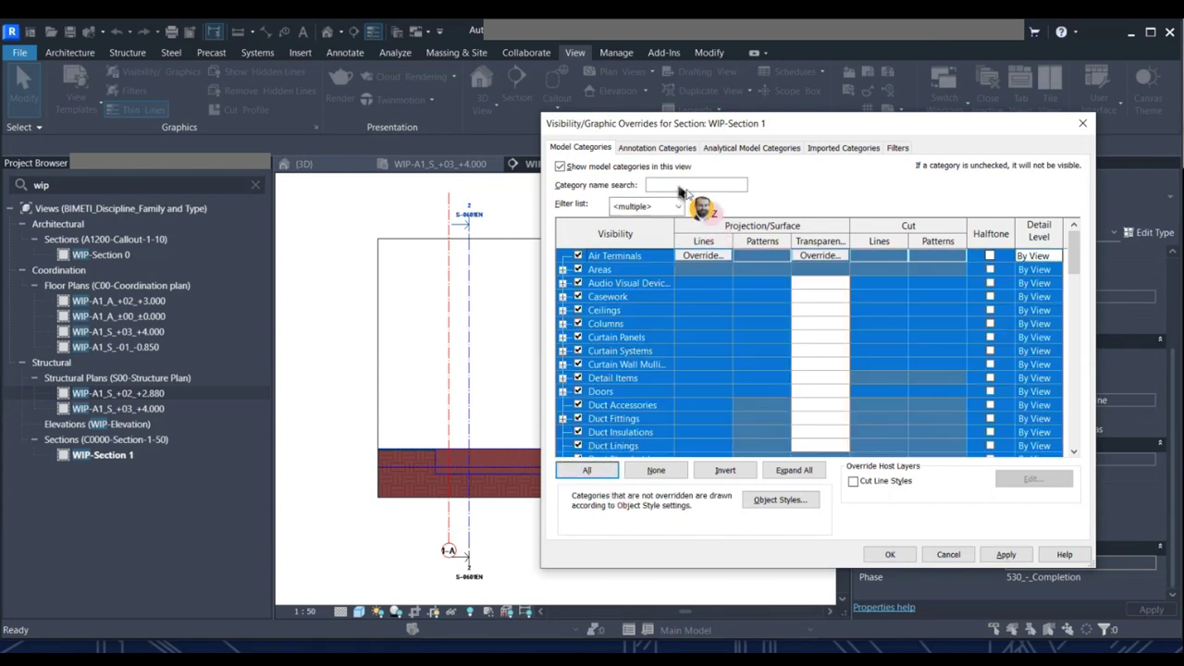
{"action": "left_click", "coordinate": [689, 185]}
{"action": "type", "text": "MASS"}
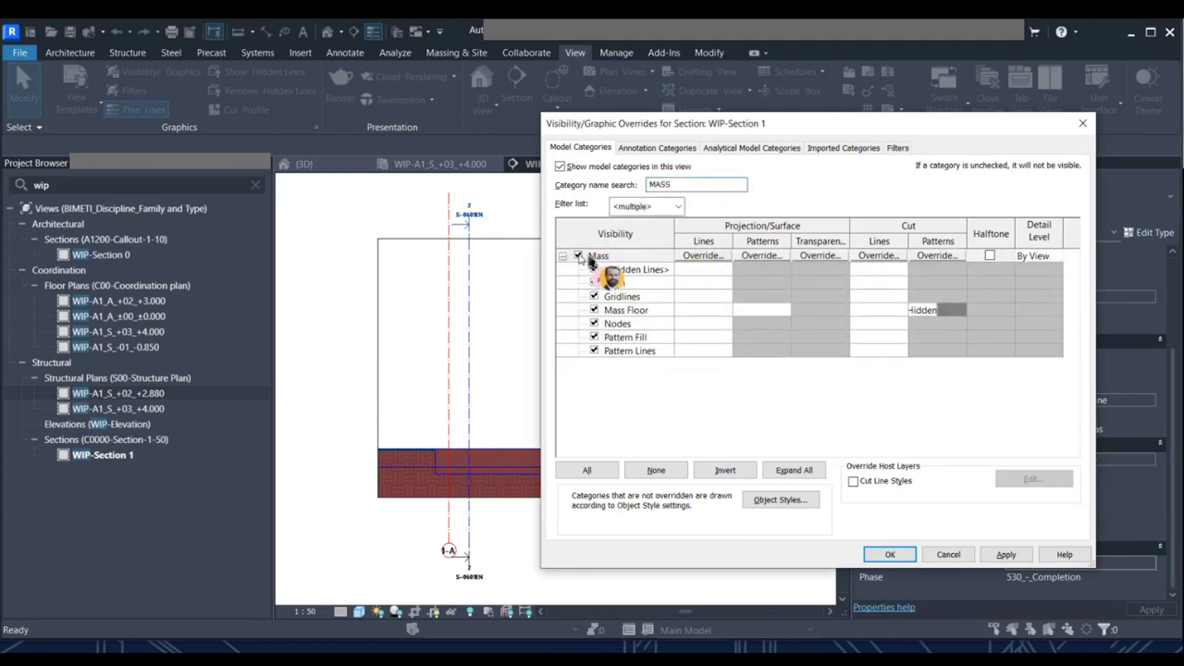
{"action": "left_click", "coordinate": [578, 256]}
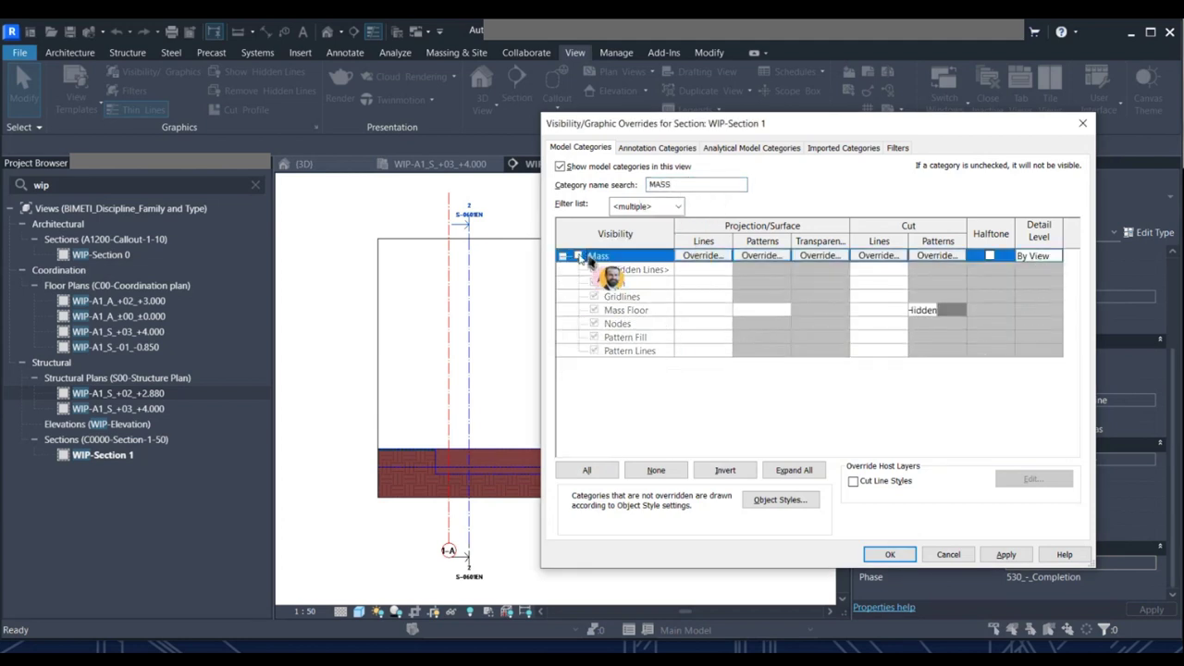
Make all annotation categories visible and apply the visibility changes.
{"action": "left_click", "coordinate": [644, 149]}
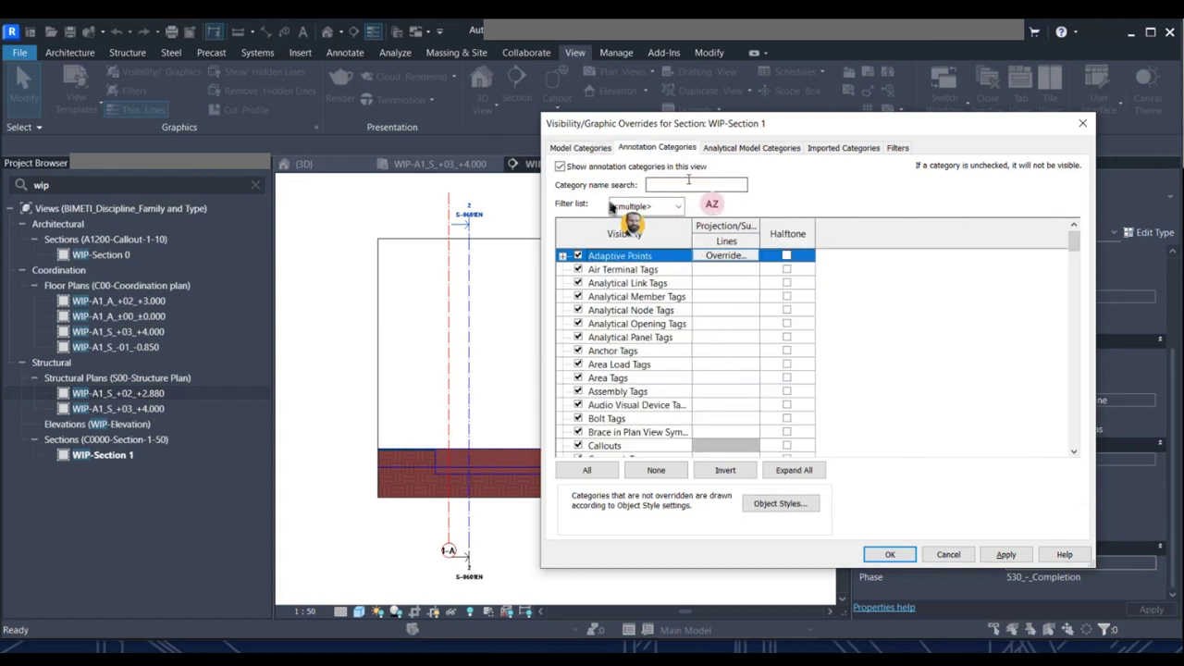
{"action": "left_click", "coordinate": [587, 470]}
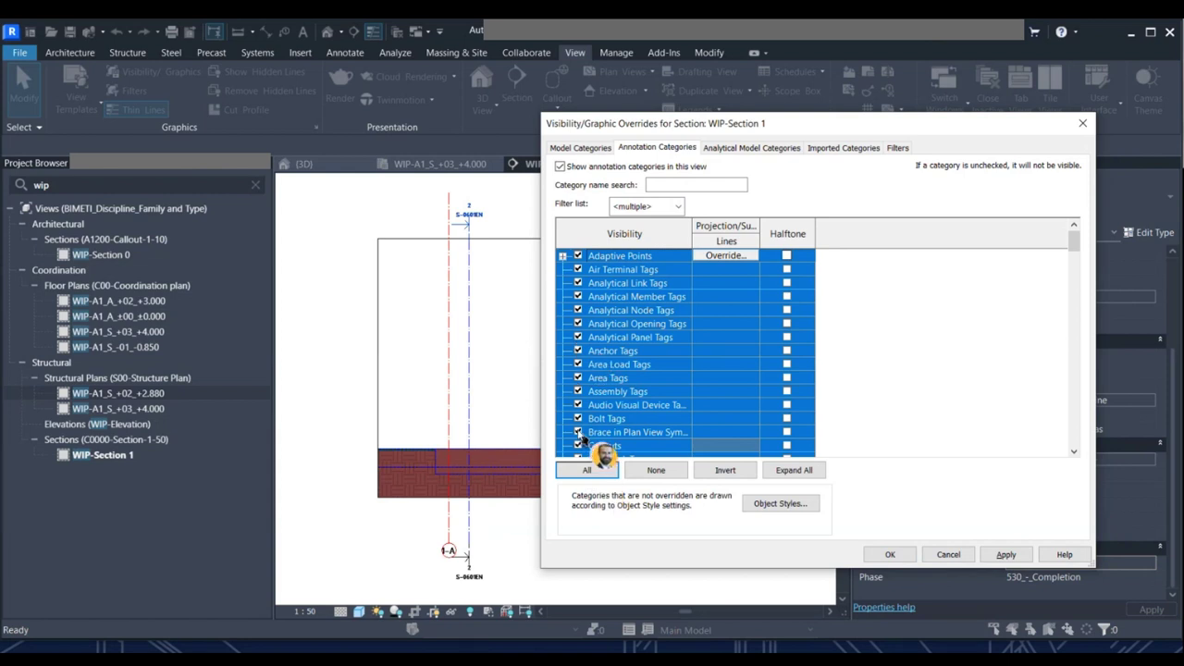
{"action": "left_click", "coordinate": [1005, 557]}
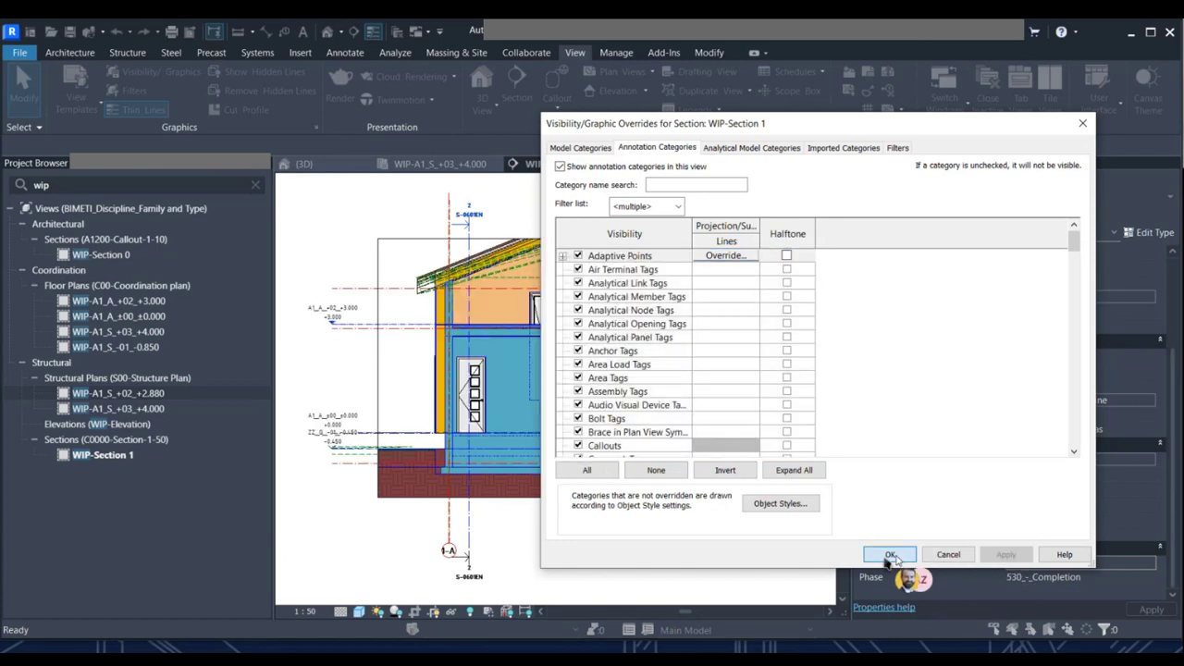
{"action": "left_click", "coordinate": [891, 556]}
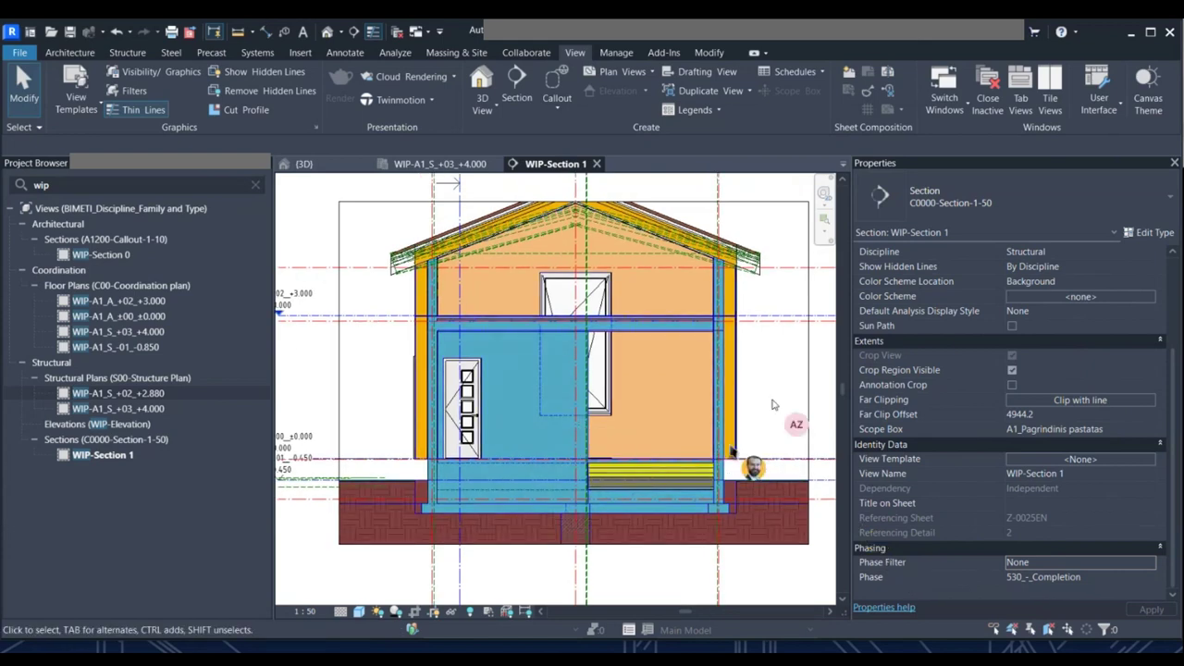
Remove the scope box from WIP-Section 1.
{"action": "middle_click_drag", "start_coordinate": [780, 418], "coordinate": [780, 444]}
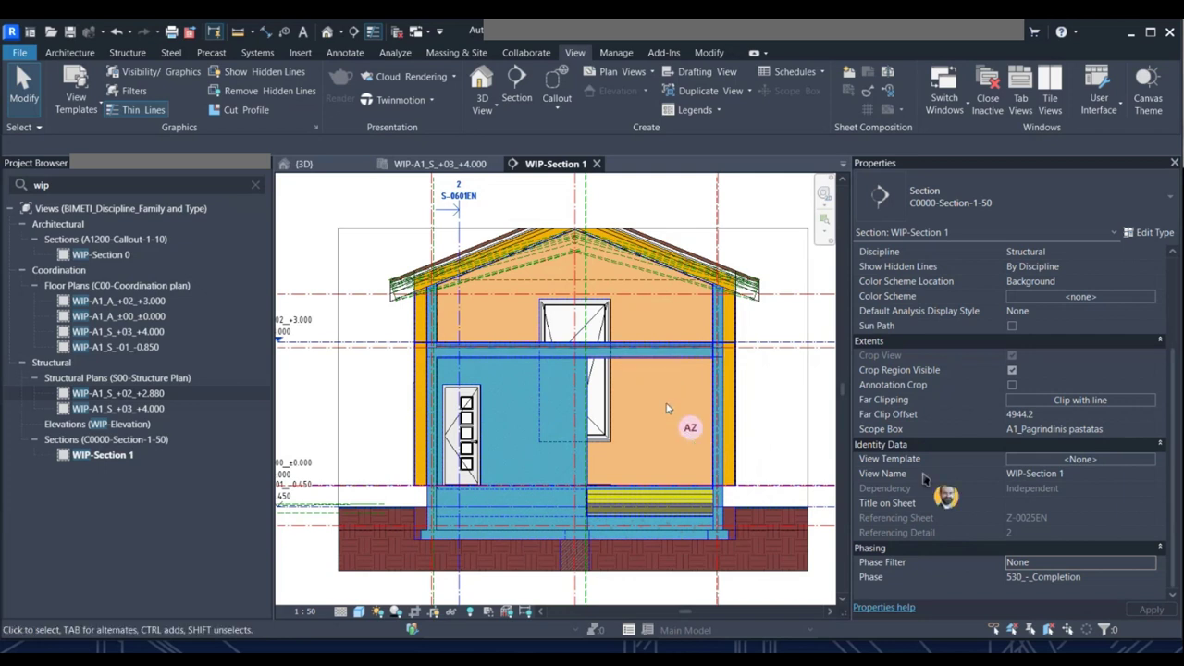
{"action": "left_click", "coordinate": [1126, 431]}
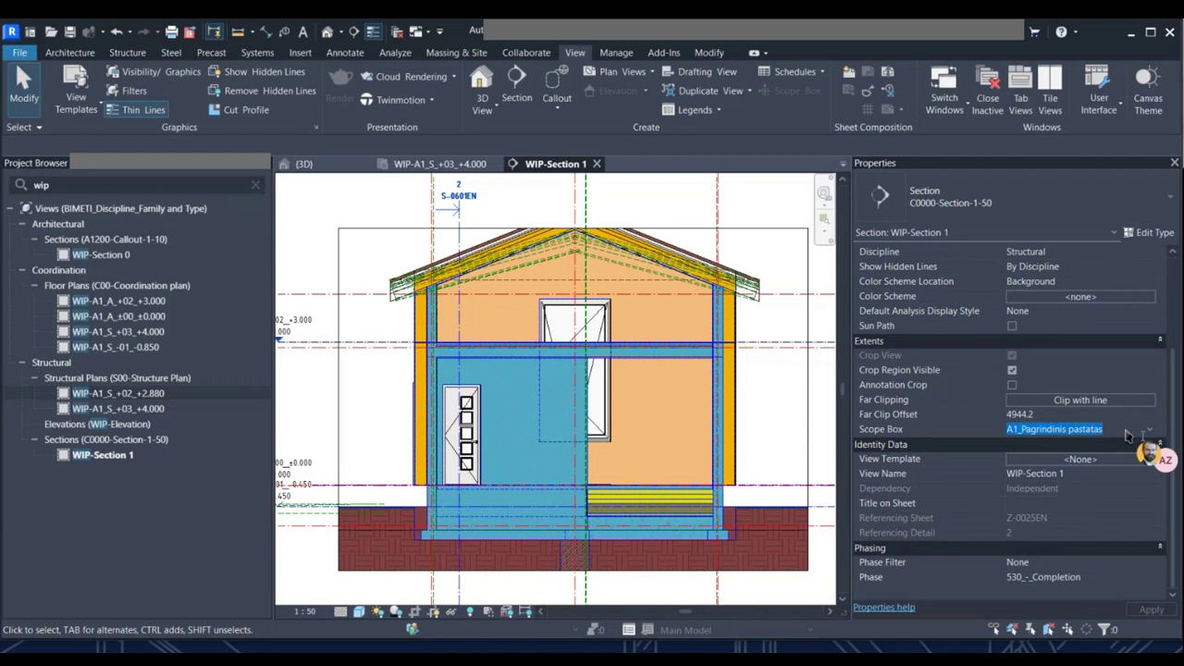
{"action": "left_click", "coordinate": [1148, 431]}
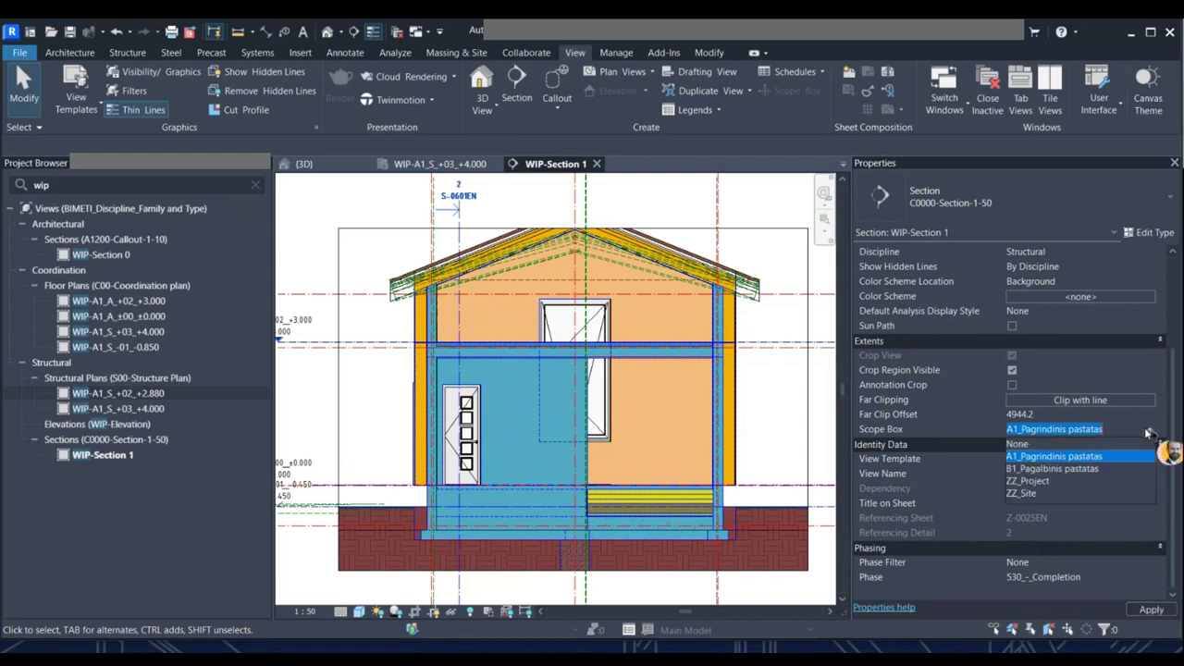
{"action": "left_click", "coordinate": [1072, 445]}
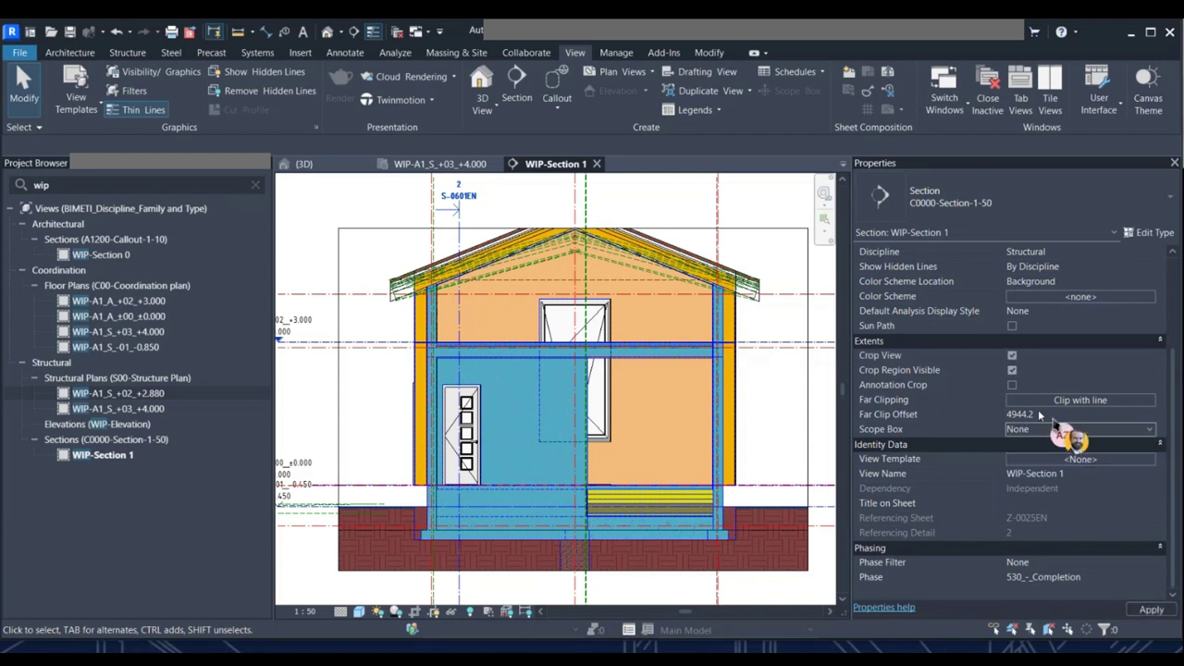
Set the far clip offset to 1000 and zoom toward the lower-left foundation.
{"action": "left_click", "coordinate": [1040, 418]}
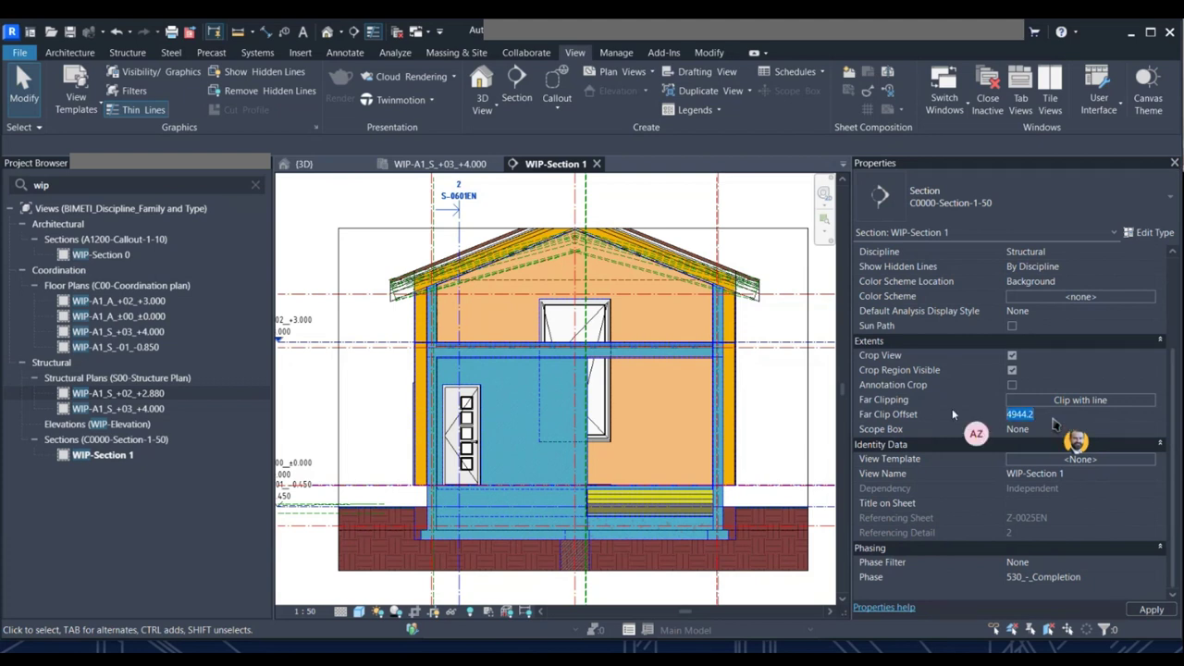
{"action": "type", "text": "1000"}
{"action": "key", "text": "Return"}
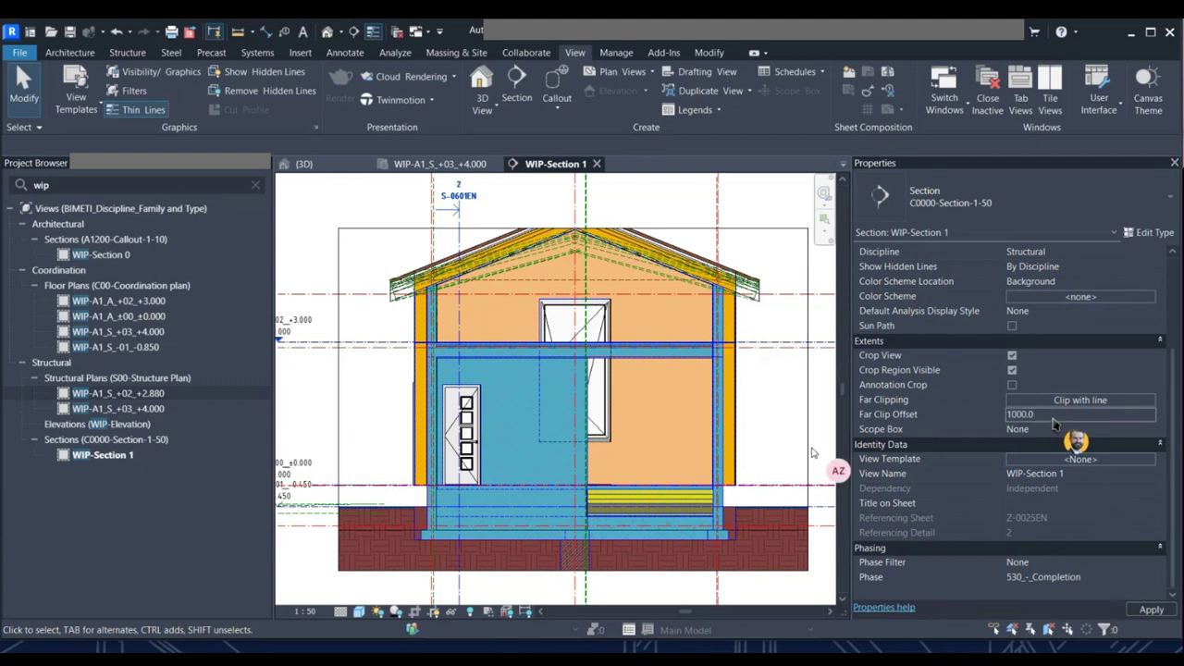
{"action": "middle_click_drag", "start_coordinate": [496, 516], "coordinate": [505, 484]}
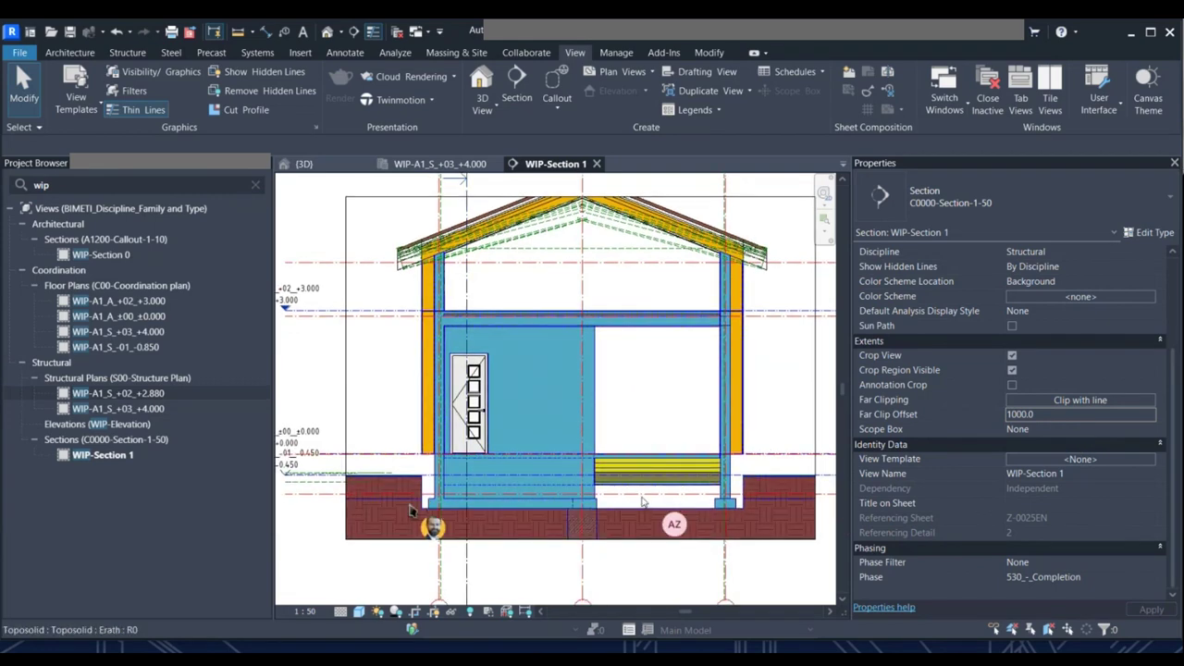
{"action": "middle_click_drag", "start_coordinate": [507, 528], "coordinate": [548, 500]}
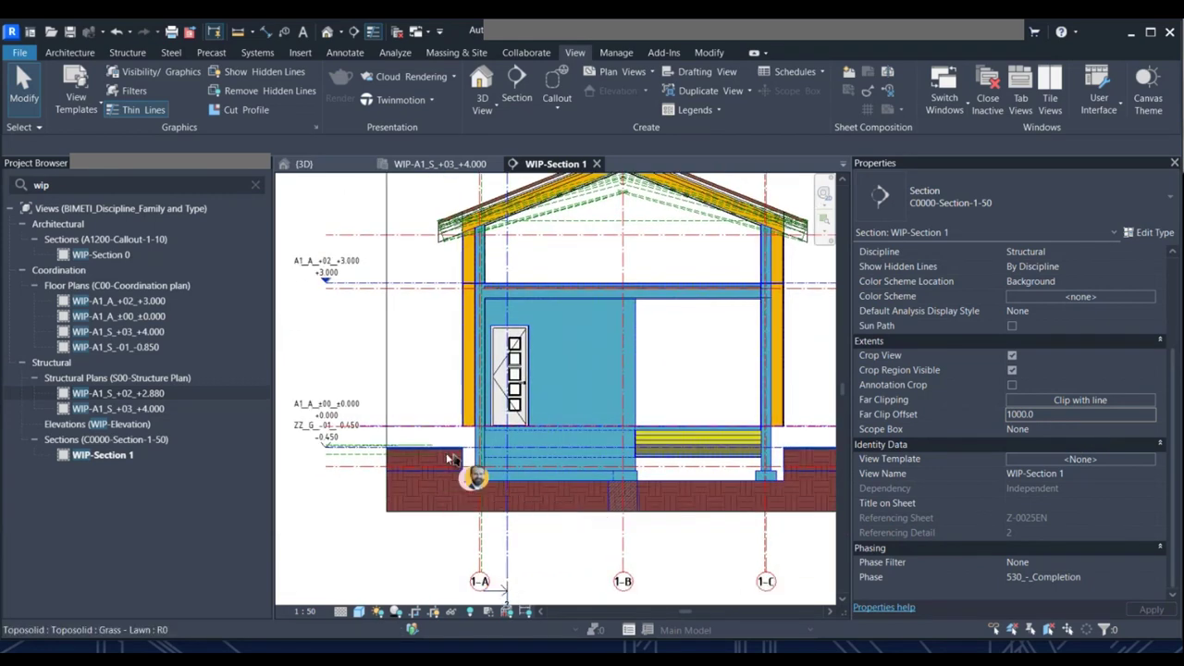
{"action": "scroll", "coordinate": [468, 462], "scroll_direction": "up", "scroll_amount": 1}
{"action": "scroll", "coordinate": [472, 462], "scroll_direction": "up", "scroll_amount": 1}
{"action": "scroll", "coordinate": [473, 464], "scroll_direction": "up", "scroll_amount": 1}
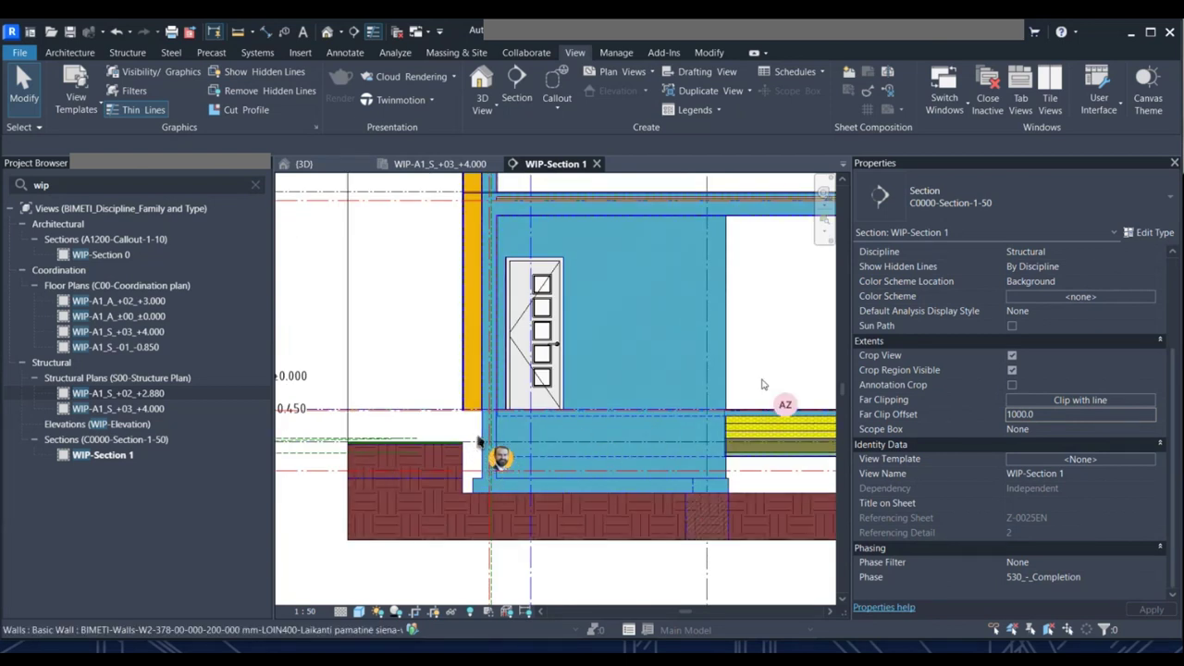
{"action": "left_click", "coordinate": [301, 164]}
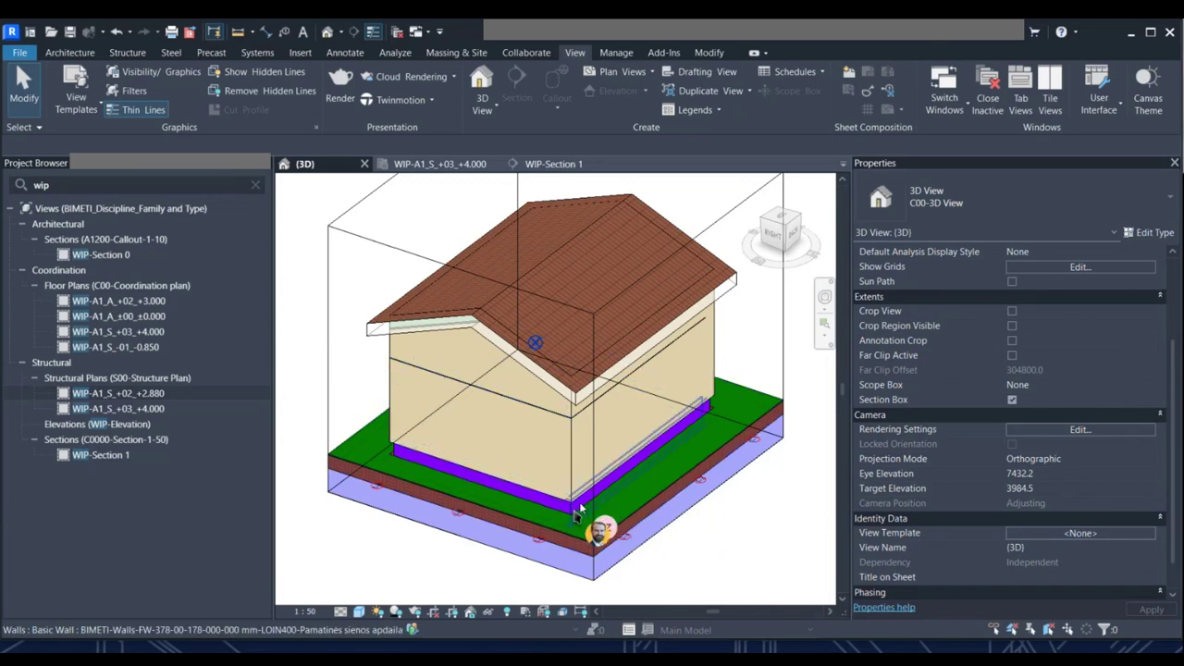
{"action": "left_click", "coordinate": [579, 507]}
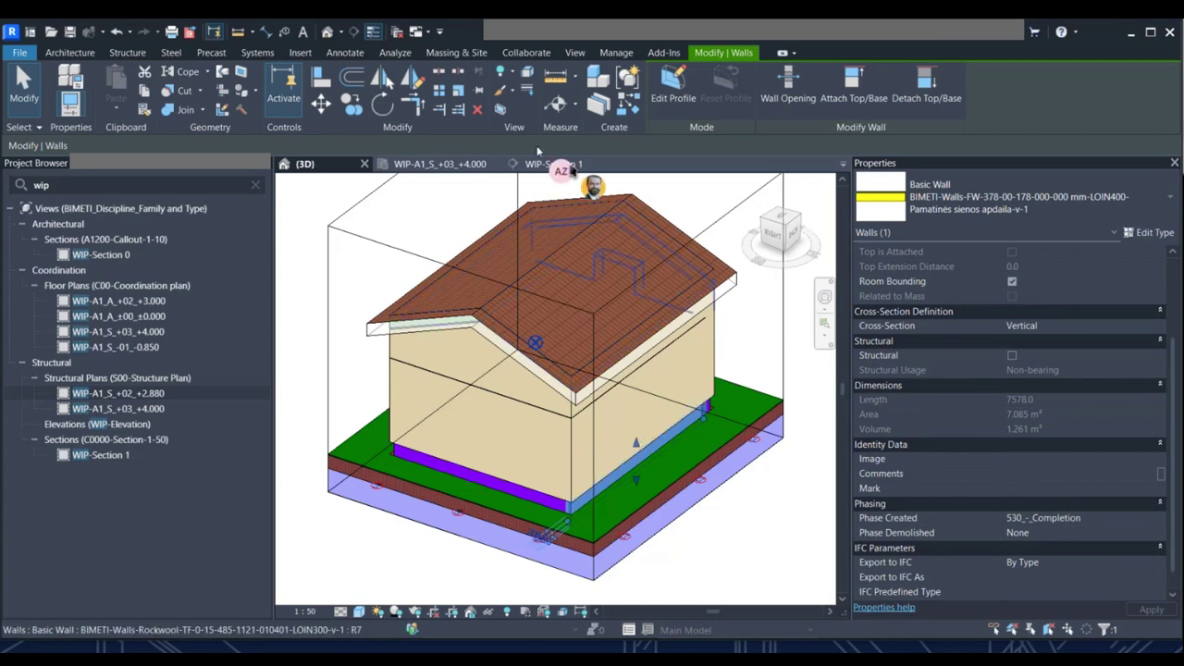
{"action": "left_click", "coordinate": [571, 166]}
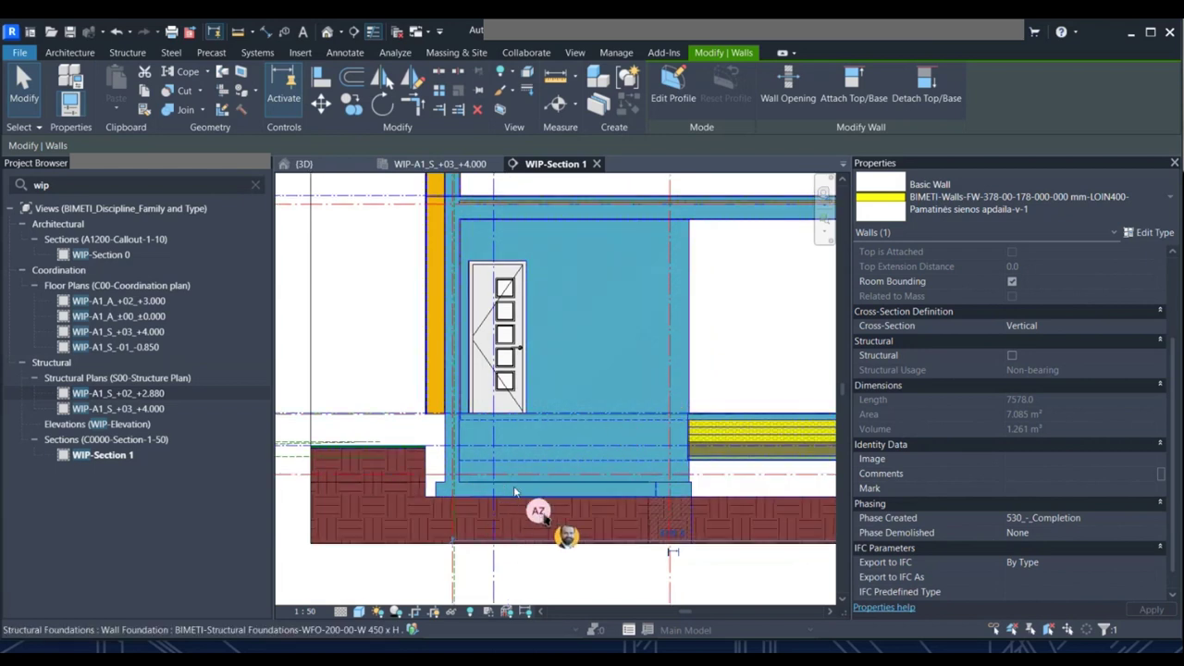
{"action": "scroll", "coordinate": [548, 529], "scroll_direction": "down", "scroll_amount": 4}
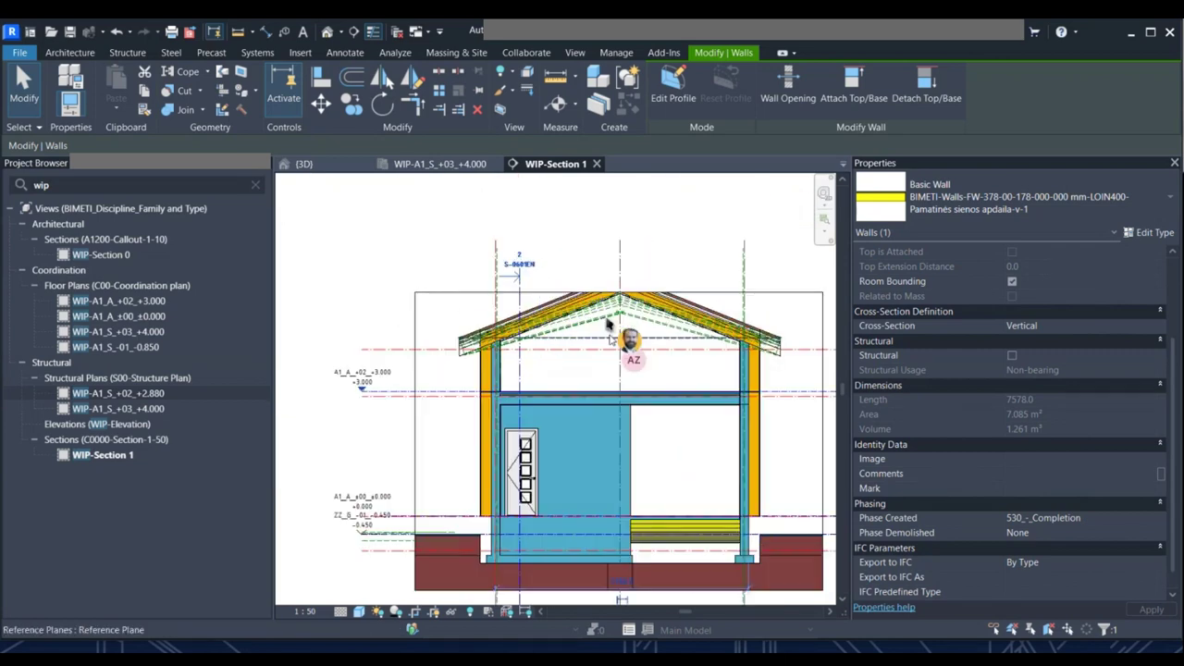
{"action": "scroll", "coordinate": [616, 333], "scroll_direction": "up", "scroll_amount": 3}
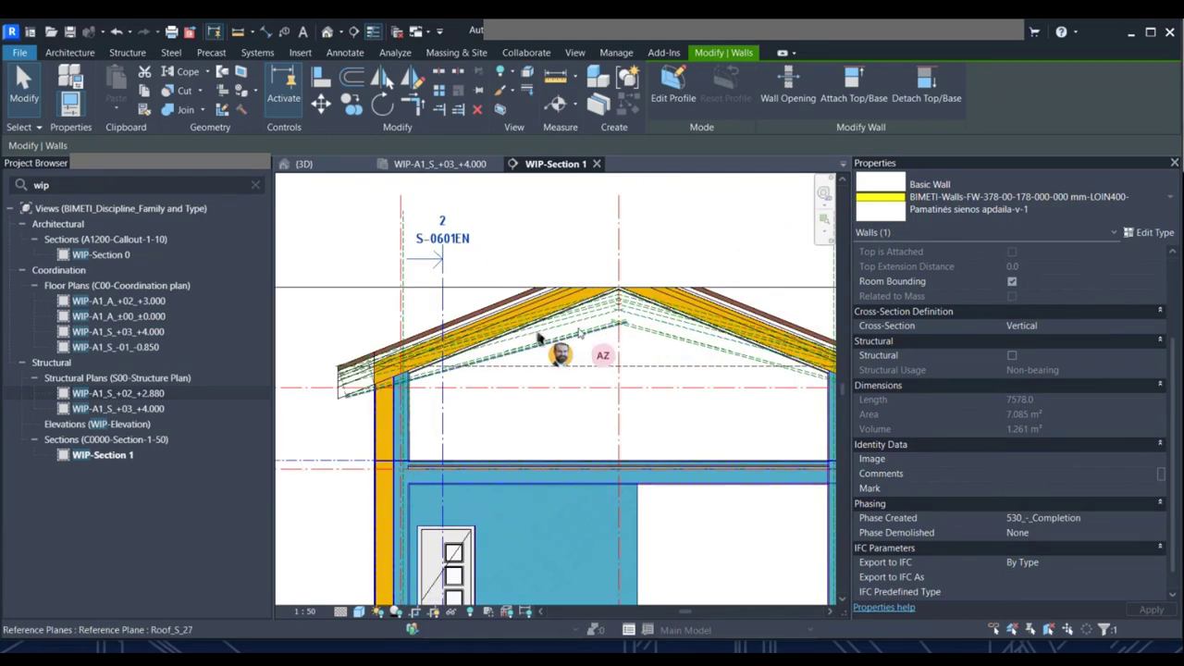
{"action": "scroll", "coordinate": [555, 347], "scroll_direction": "up", "scroll_amount": 3}
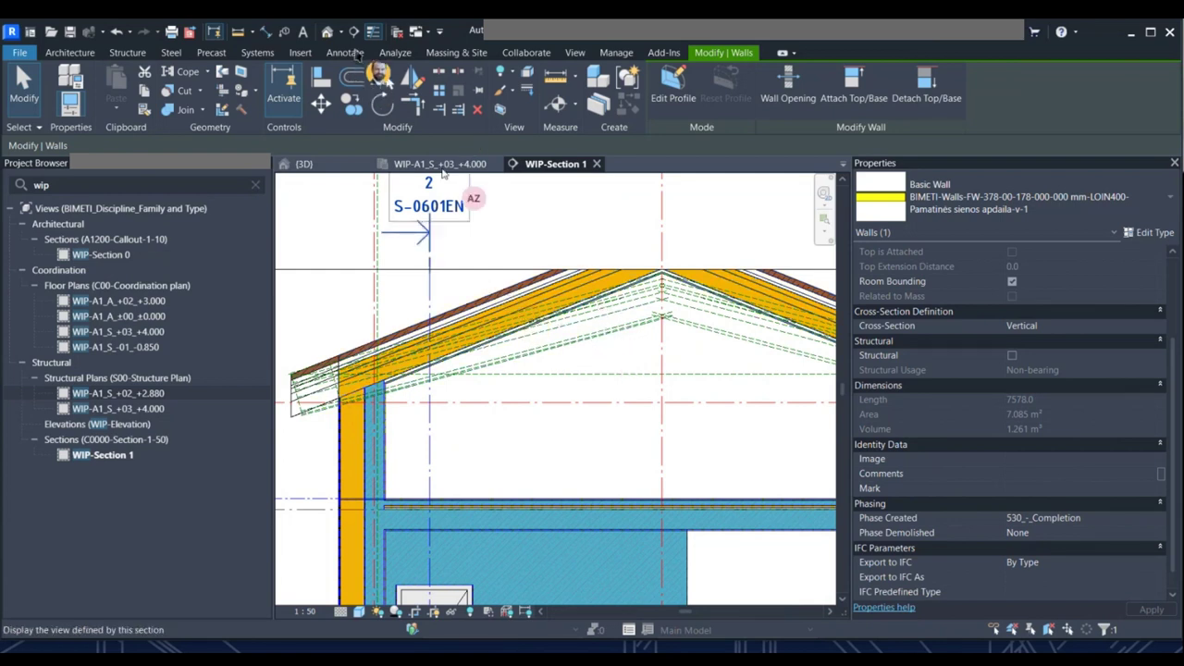
Place a 26.79% spot slope on the left roof plane, then select it.
{"action": "left_click", "coordinate": [350, 54]}
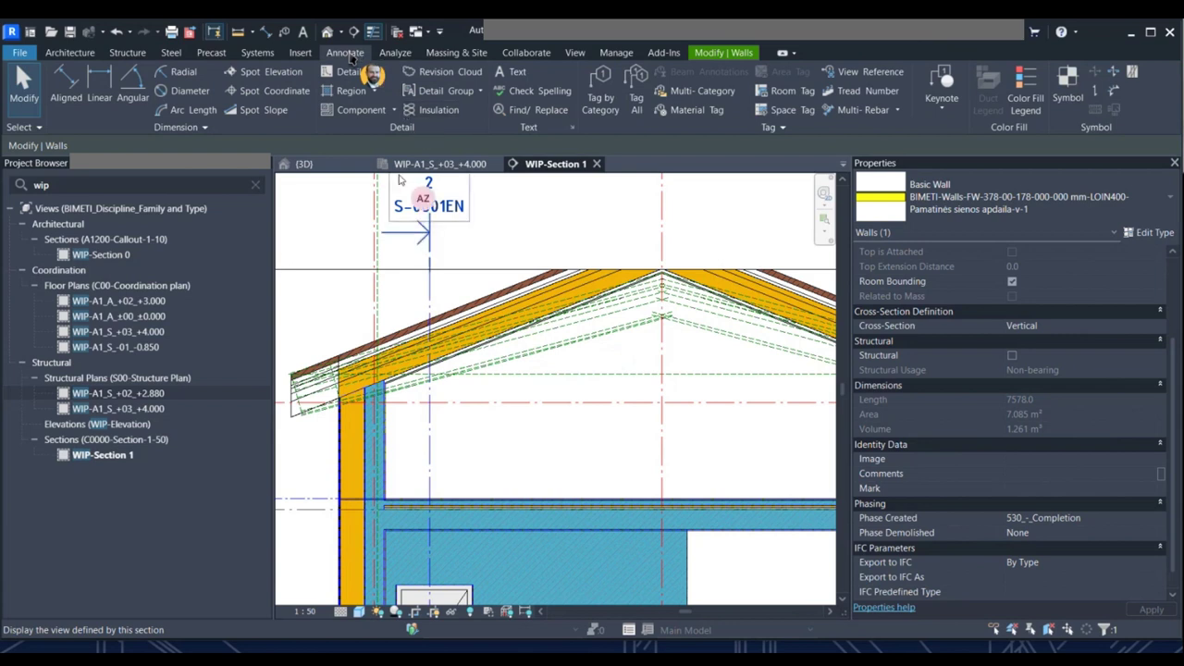
{"action": "left_click", "coordinate": [254, 108]}
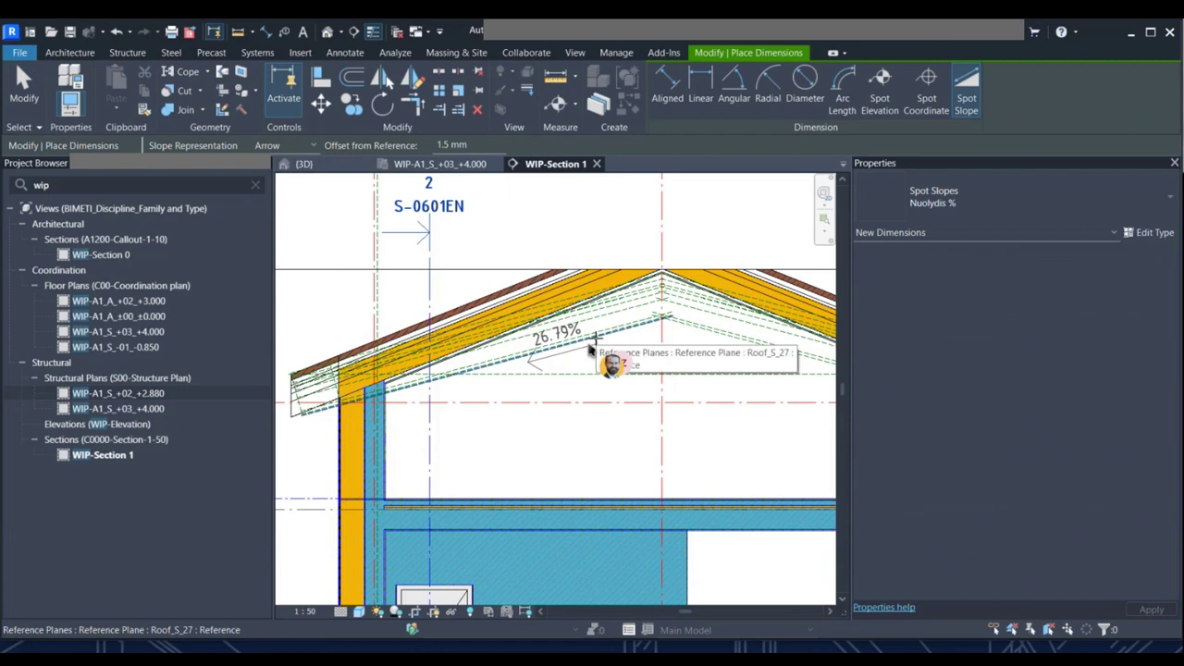
{"action": "left_click", "coordinate": [592, 351]}
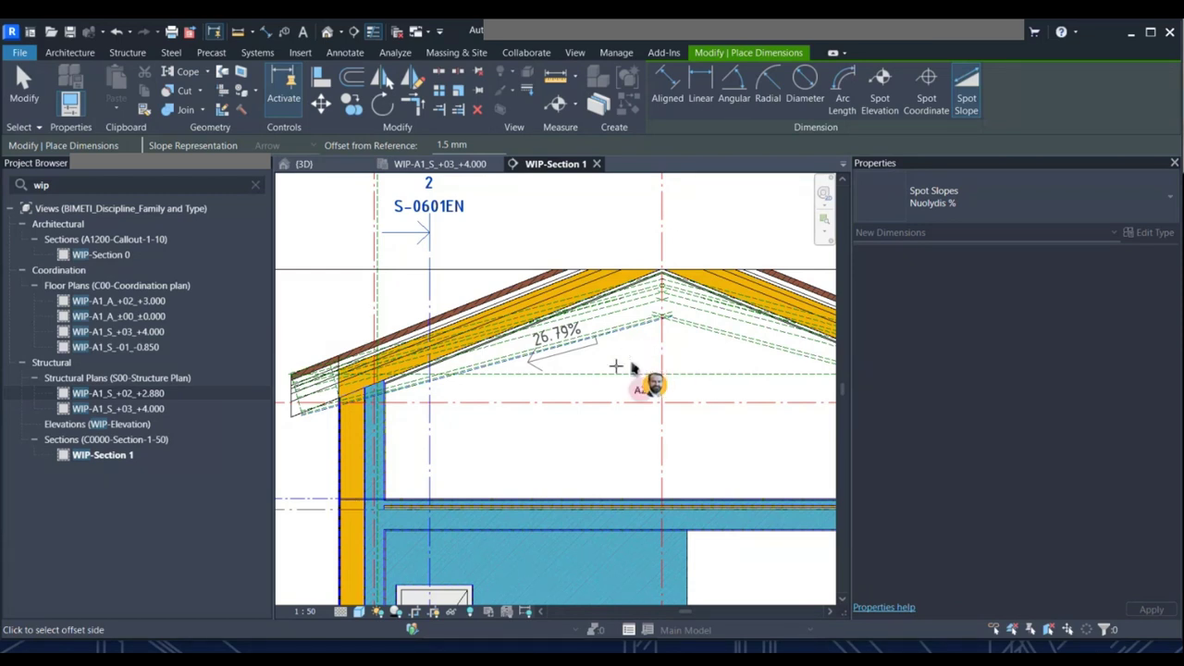
{"action": "key", "text": "Escape"}
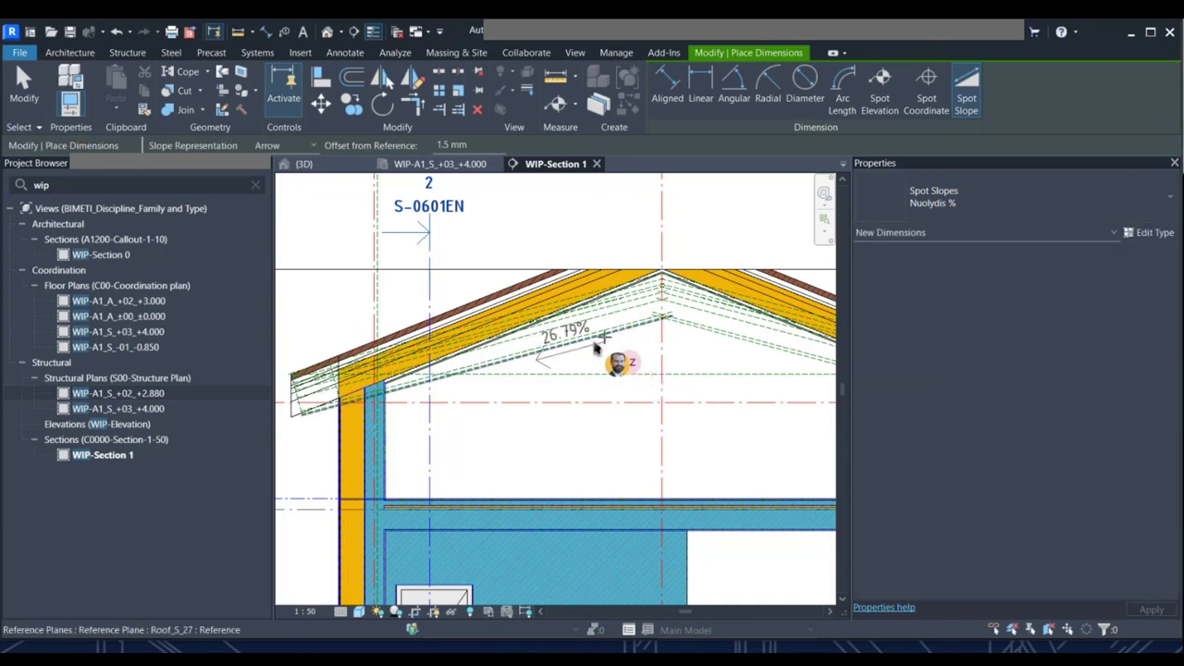
{"action": "left_click", "coordinate": [607, 352]}
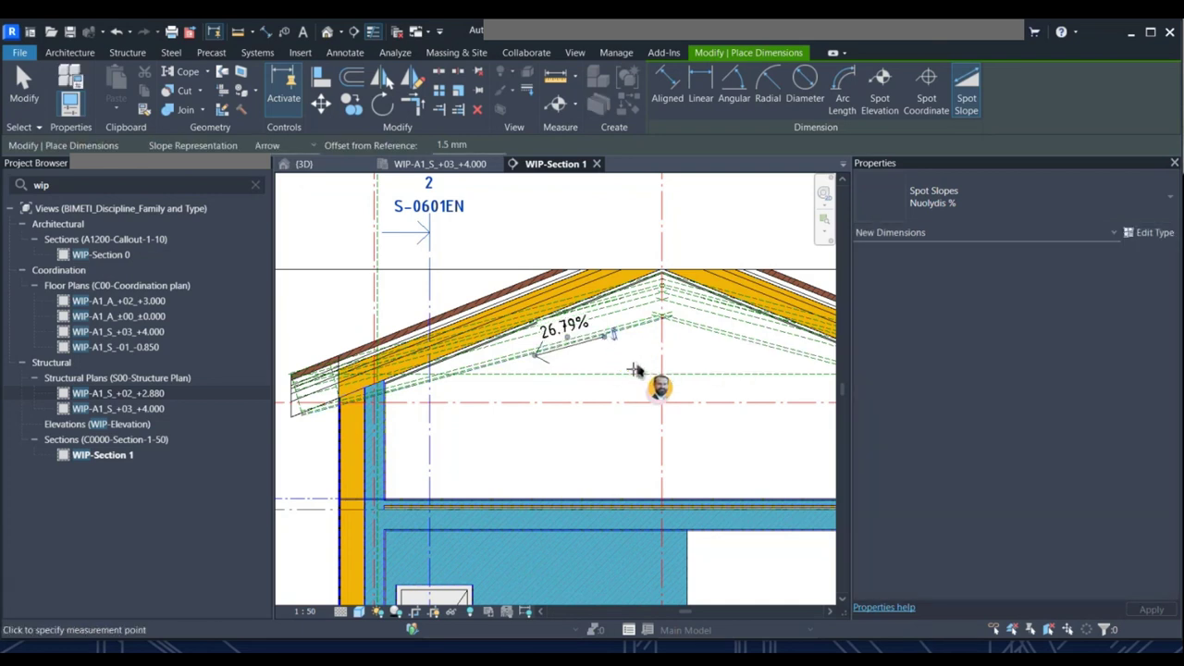
{"action": "middle_click_drag", "start_coordinate": [668, 375], "coordinate": [648, 375]}
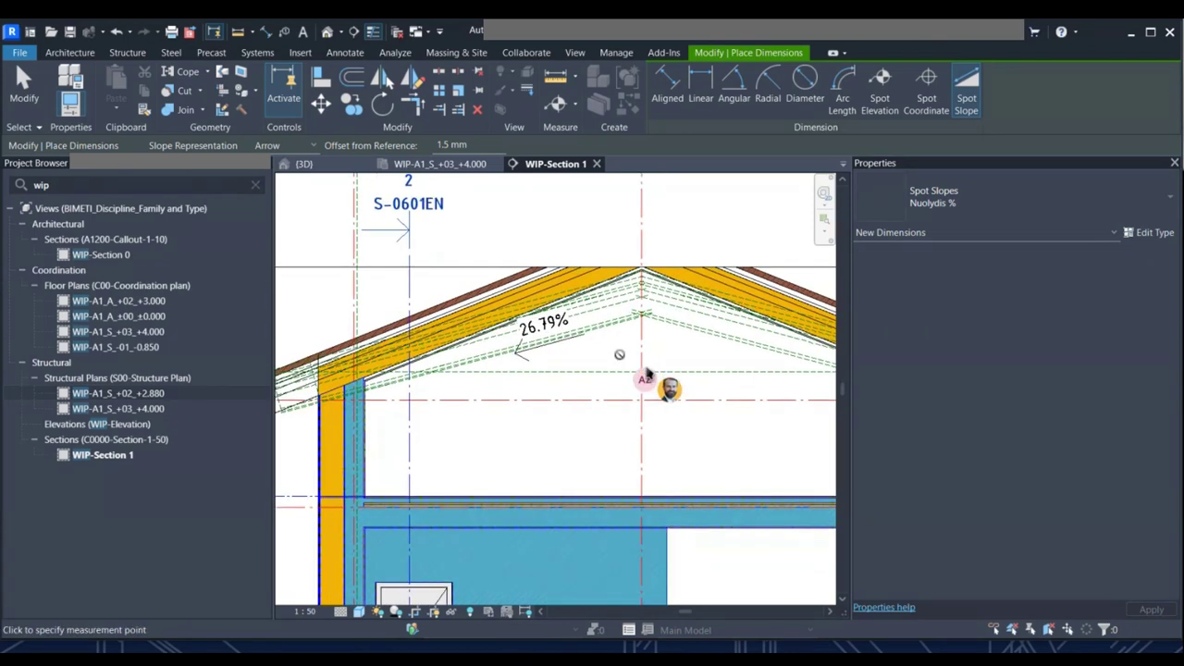
{"action": "key", "text": "Escape"}
{"action": "key", "text": "Escape"}
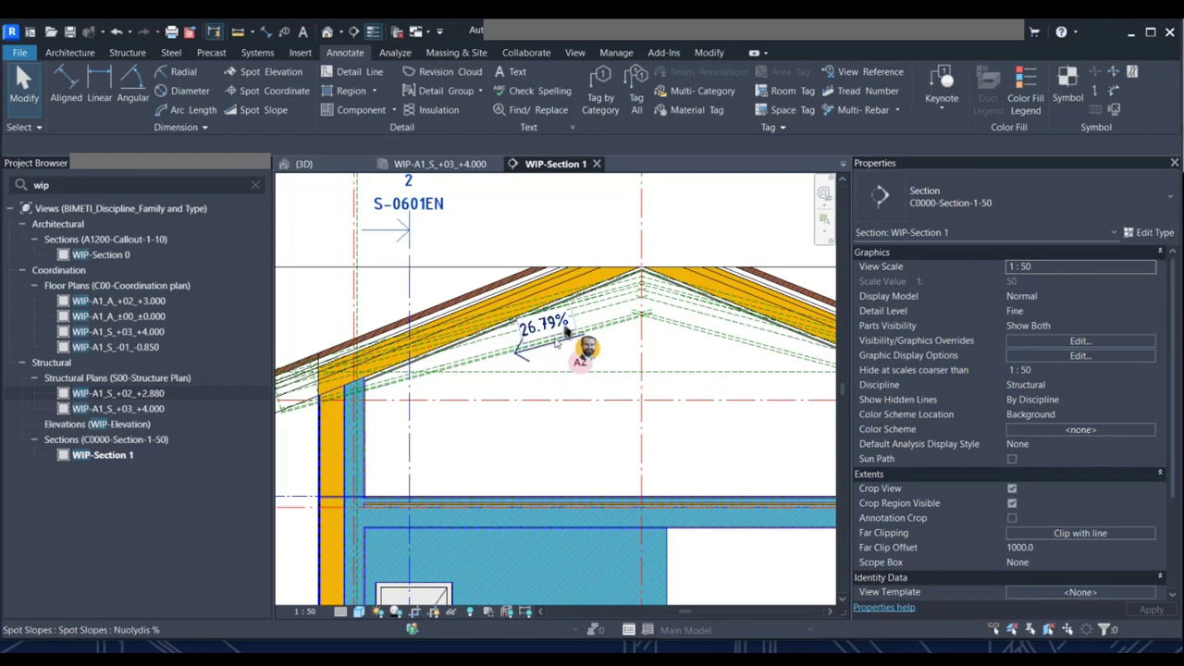
{"action": "scroll", "coordinate": [569, 335], "scroll_direction": "up", "scroll_amount": 2}
{"action": "middle_click_drag", "start_coordinate": [618, 363], "coordinate": [636, 370]}
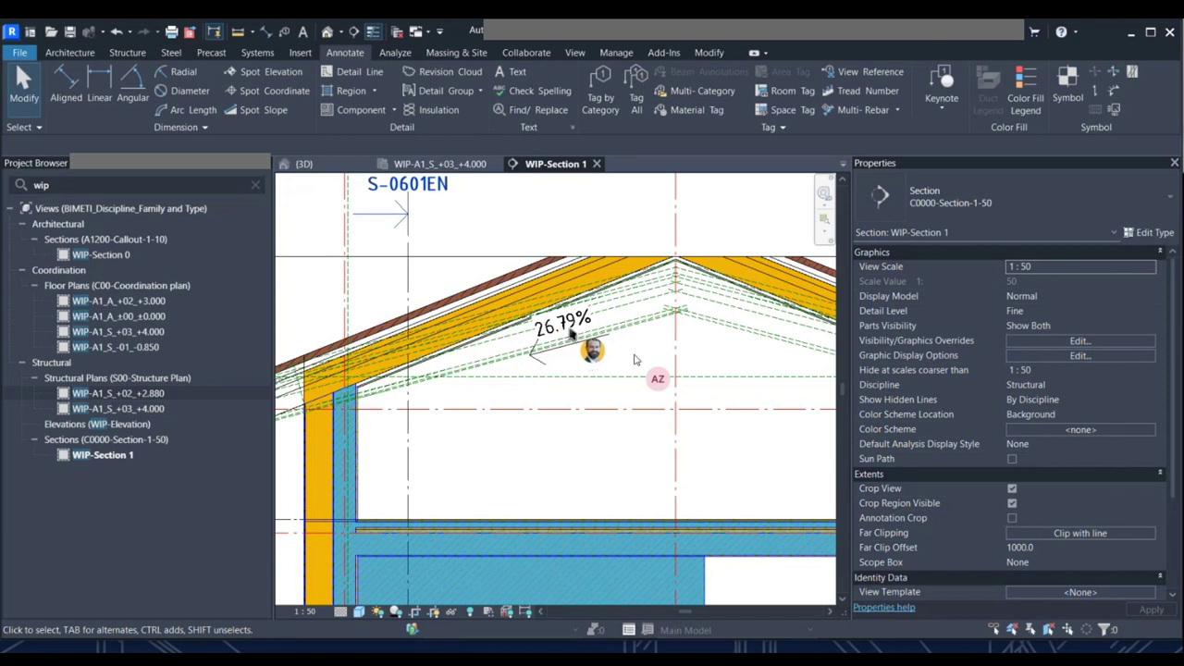
{"action": "left_click", "coordinate": [573, 342]}
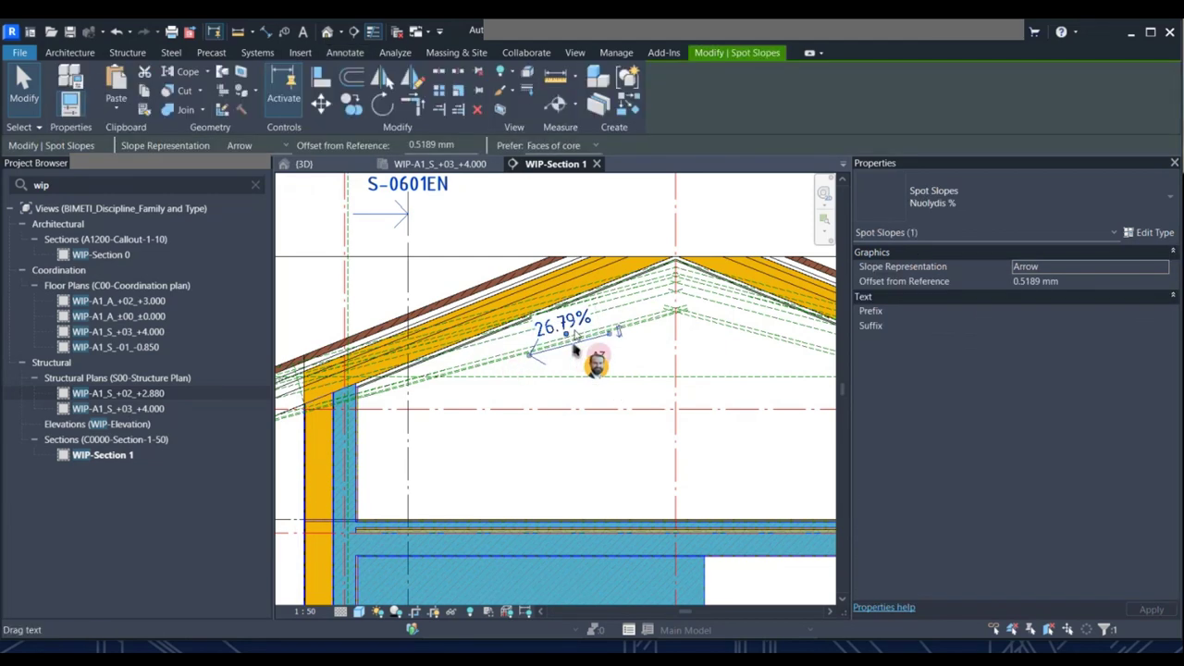
Duplicate the Nuolydis % spot slope type and name the copy 'Slope'.
{"action": "left_click", "coordinate": [1162, 236]}
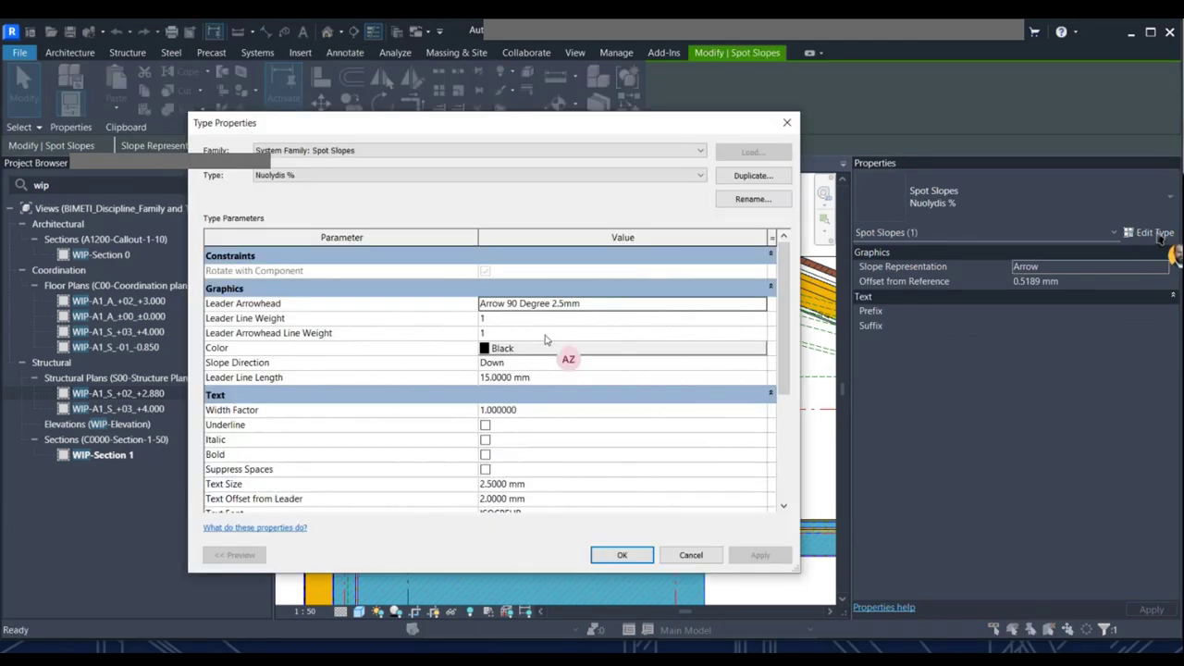
{"action": "left_click", "coordinate": [753, 175]}
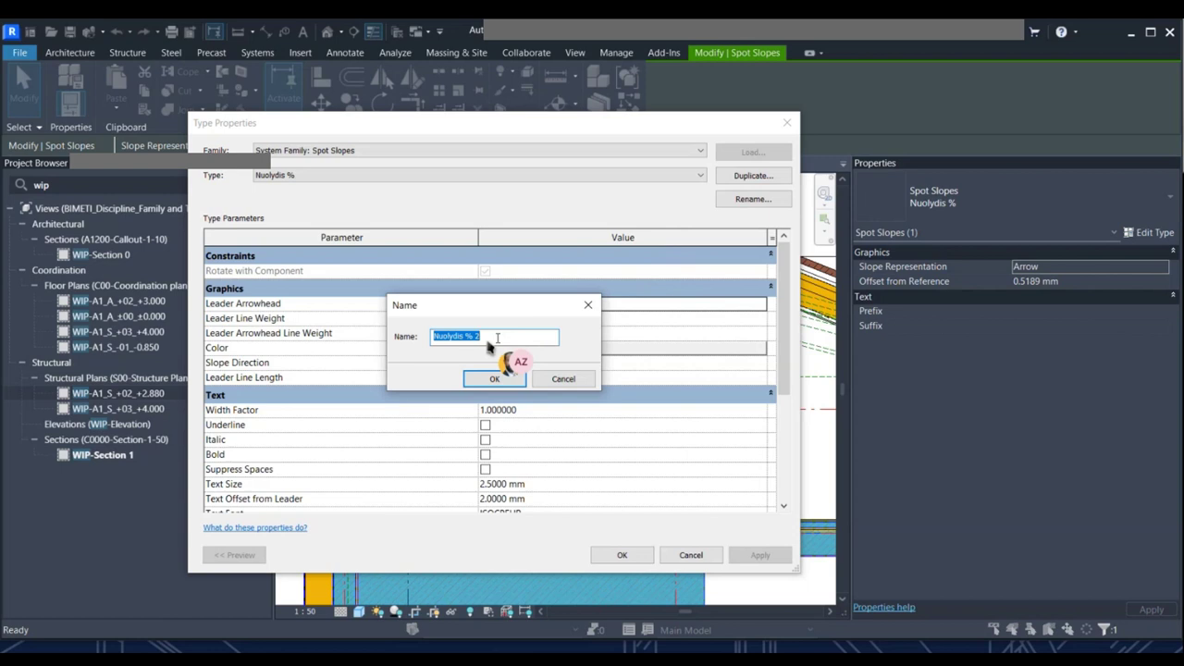
{"action": "left_click", "coordinate": [497, 338]}
{"action": "key", "text": "Delete"}
{"action": "key", "text": "Delete"}
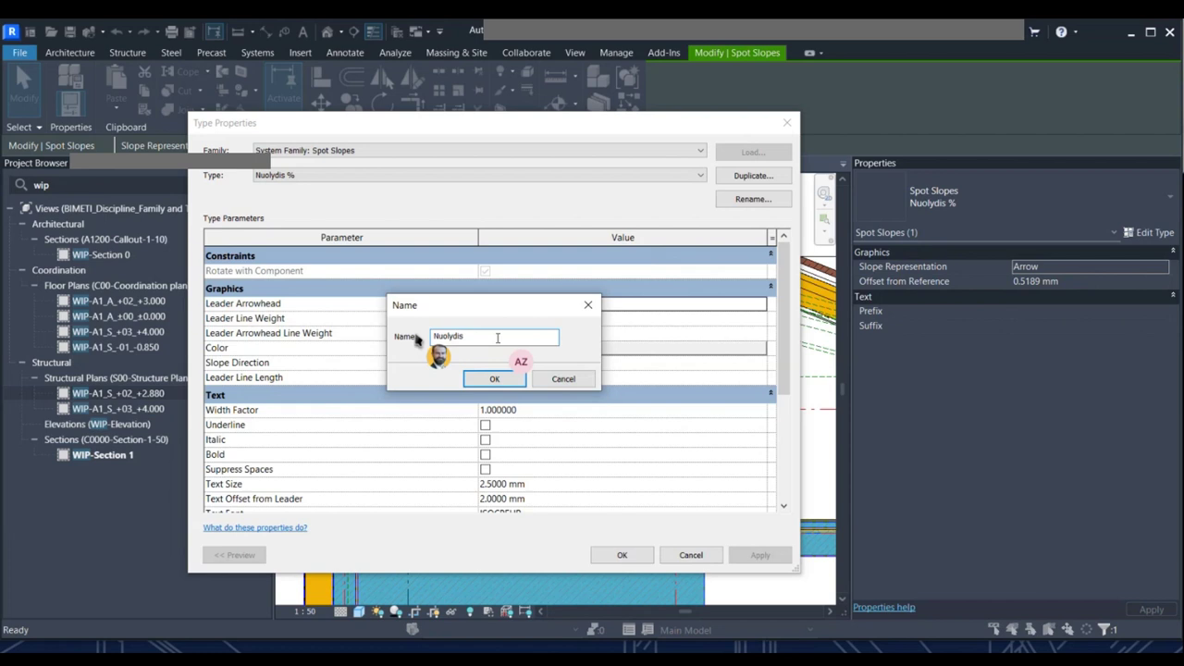
{"action": "key", "text": "BackSpace"}
{"action": "key", "text": "BackSpace"}
{"action": "key", "text": "BackSpace"}
{"action": "key", "text": "BackSpace"}
{"action": "key", "text": "BackSpace"}
{"action": "key", "text": "BackSpace"}
{"action": "key", "text": "BackSpace"}
{"action": "key", "text": "BackSpace"}
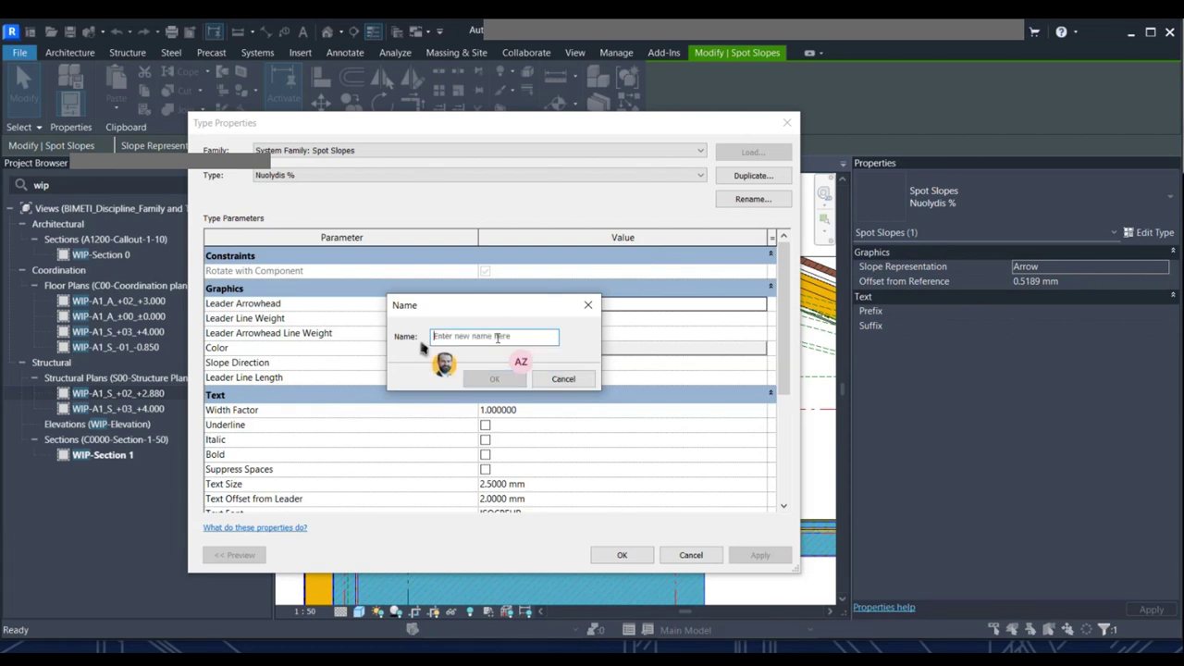
{"action": "type", "text": "Slo"}
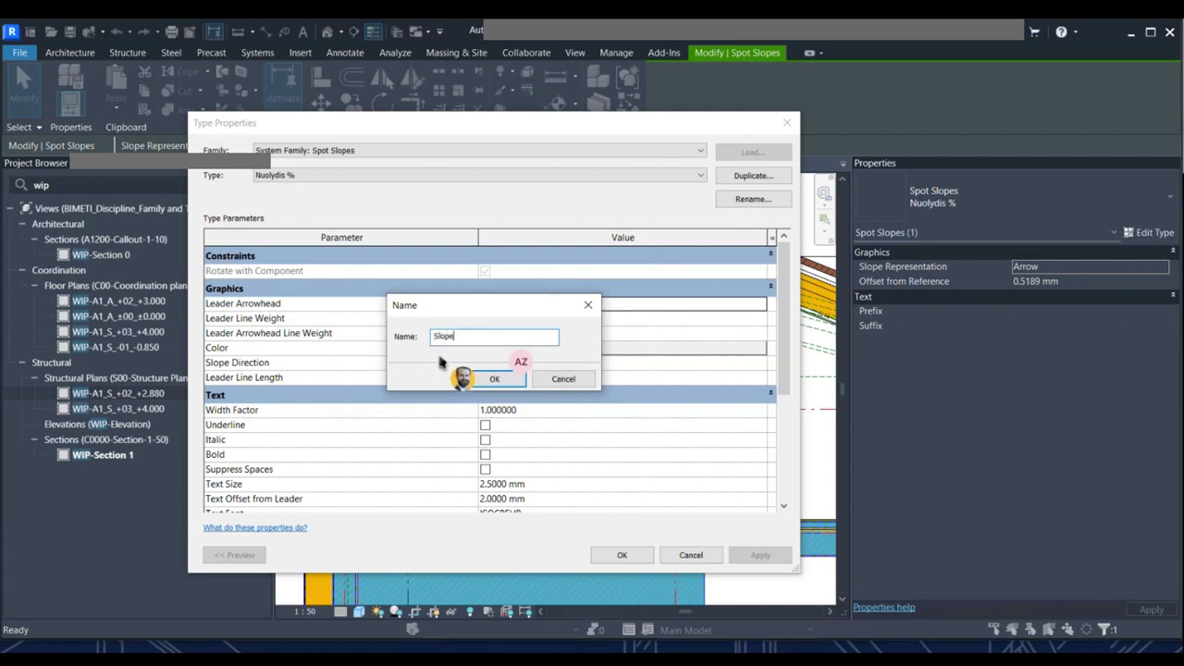
{"action": "type", "text": "pe"}
Launch Character Map from the Windows start search.
{"action": "key", "text": "super"}
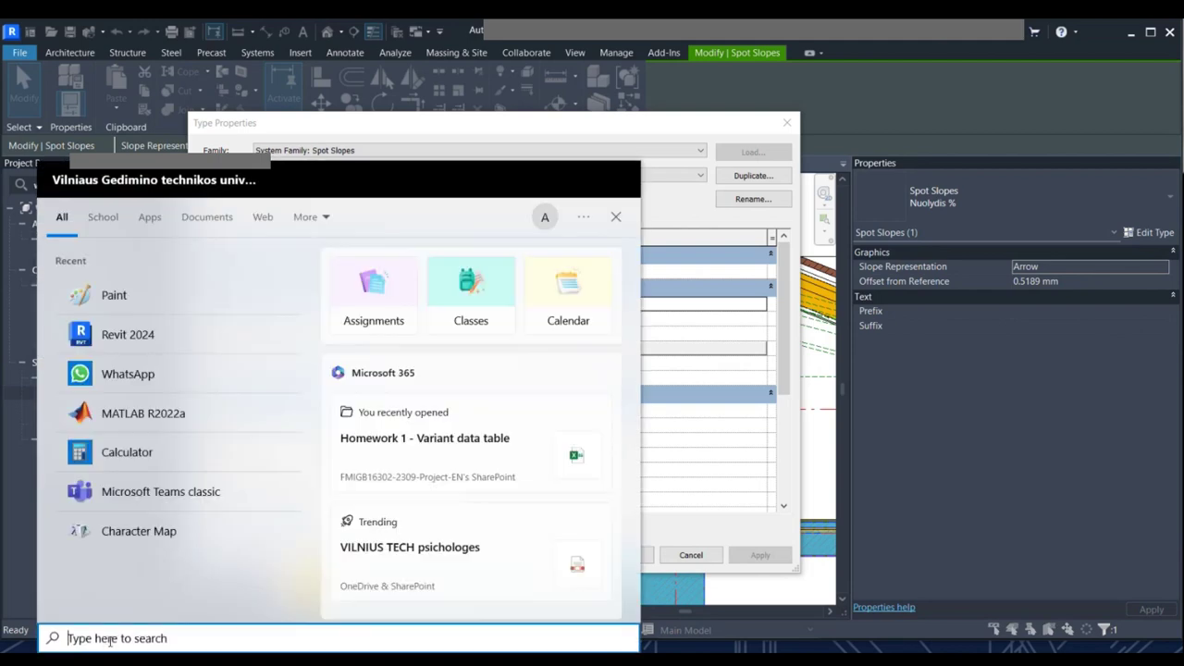
{"action": "type", "text": "ch"}
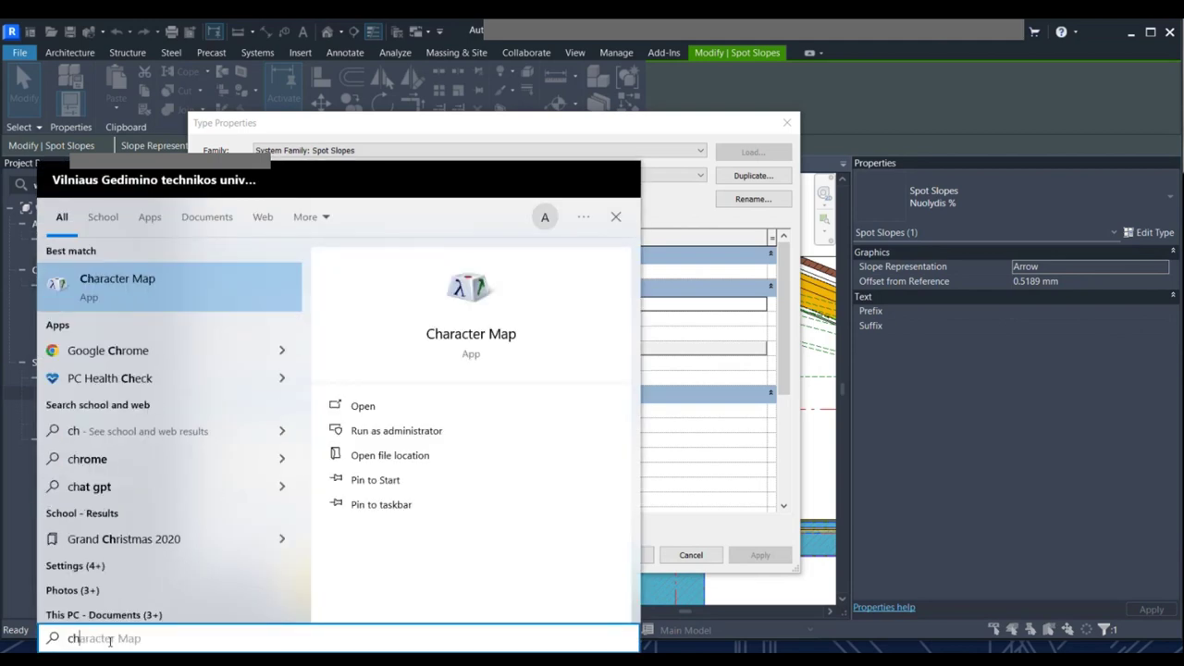
{"action": "key", "text": "Escape"}
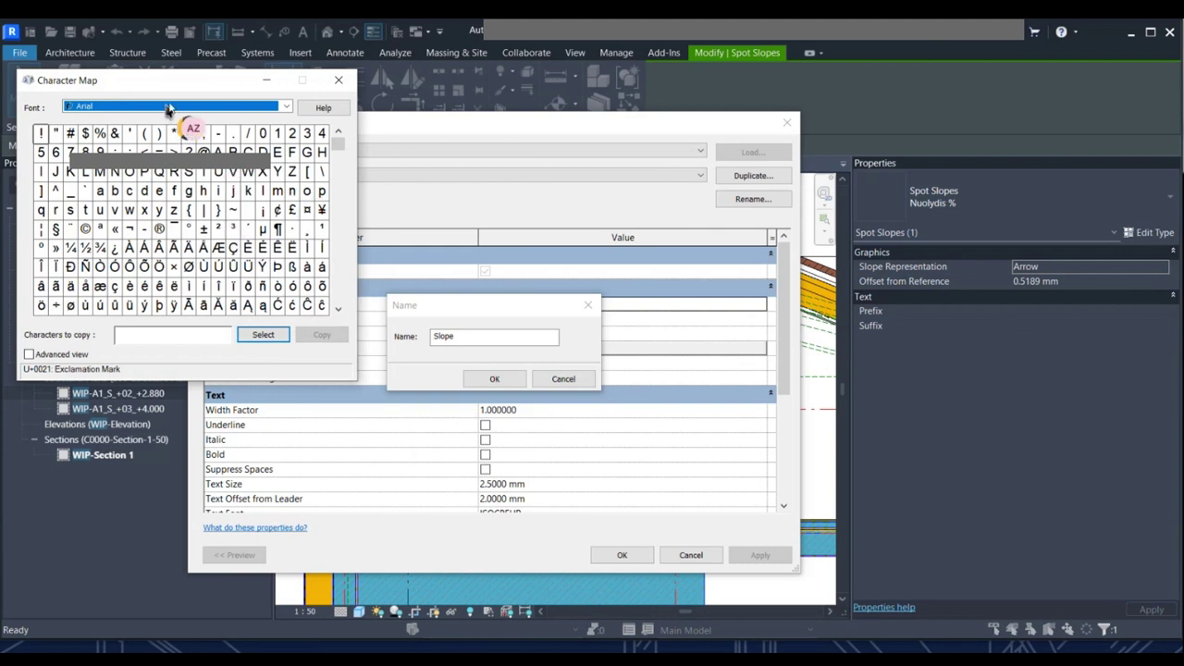
Copy the degree sign from the ISOCPEUR font to the clipboard.
{"action": "left_click", "coordinate": [257, 109]}
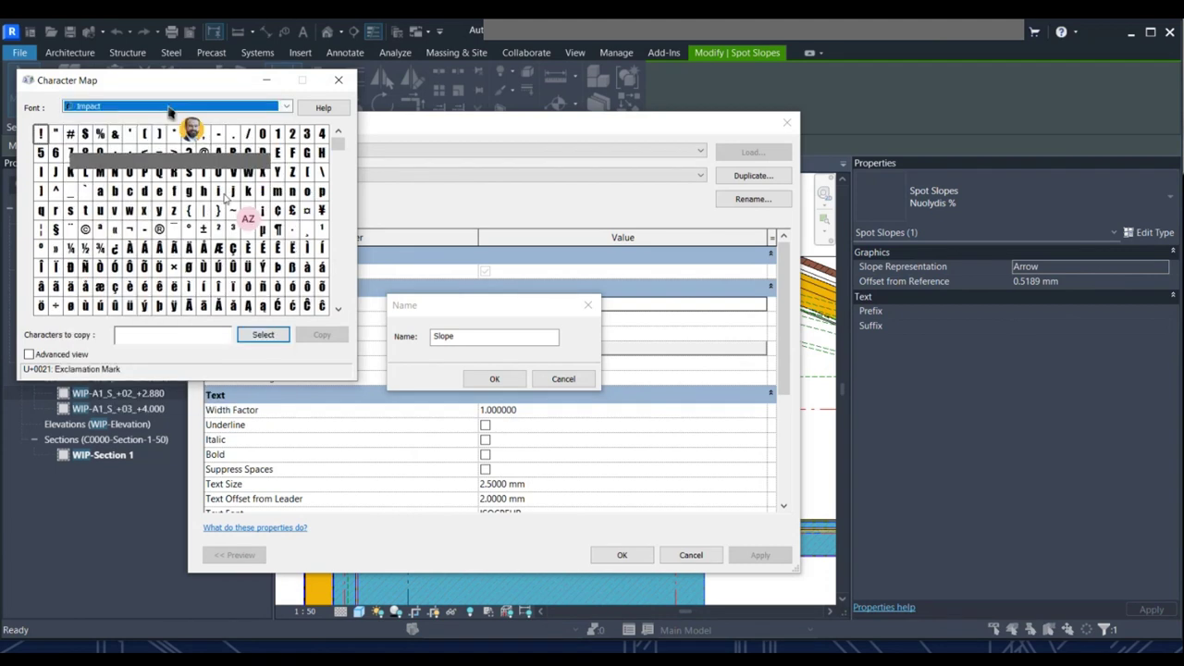
{"action": "scroll", "coordinate": [169, 110], "scroll_direction": "up", "scroll_amount": 1}
{"action": "scroll", "coordinate": [169, 110], "scroll_direction": "down", "scroll_amount": 3}
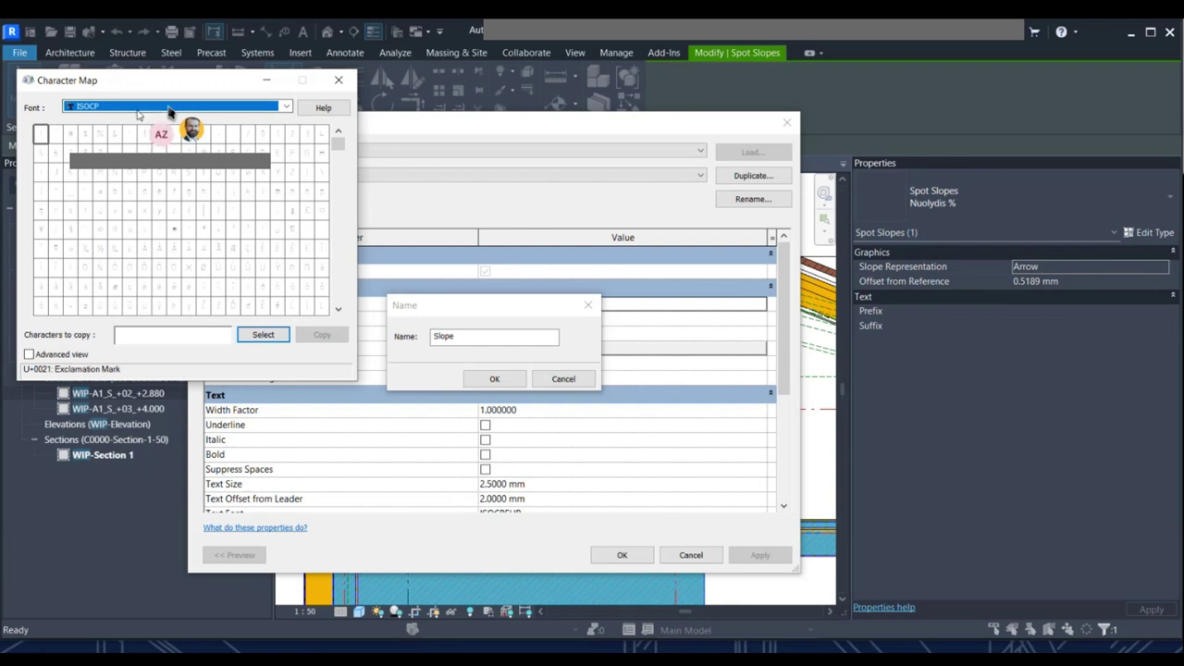
{"action": "left_click", "coordinate": [169, 110]}
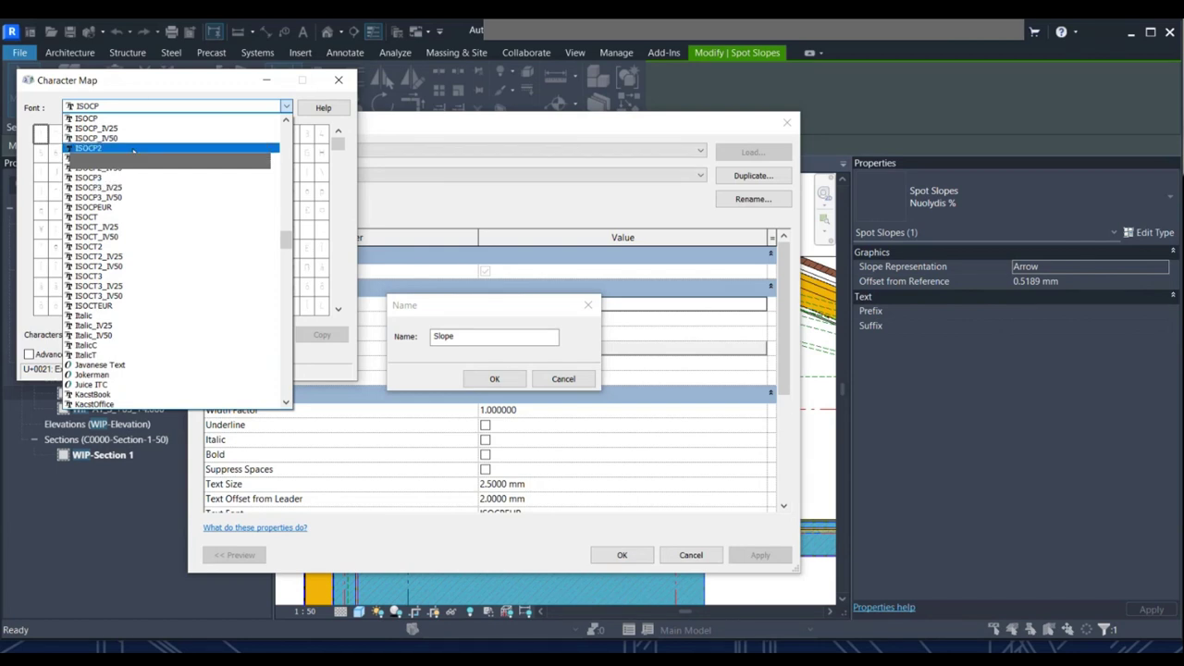
{"action": "left_click", "coordinate": [109, 207]}
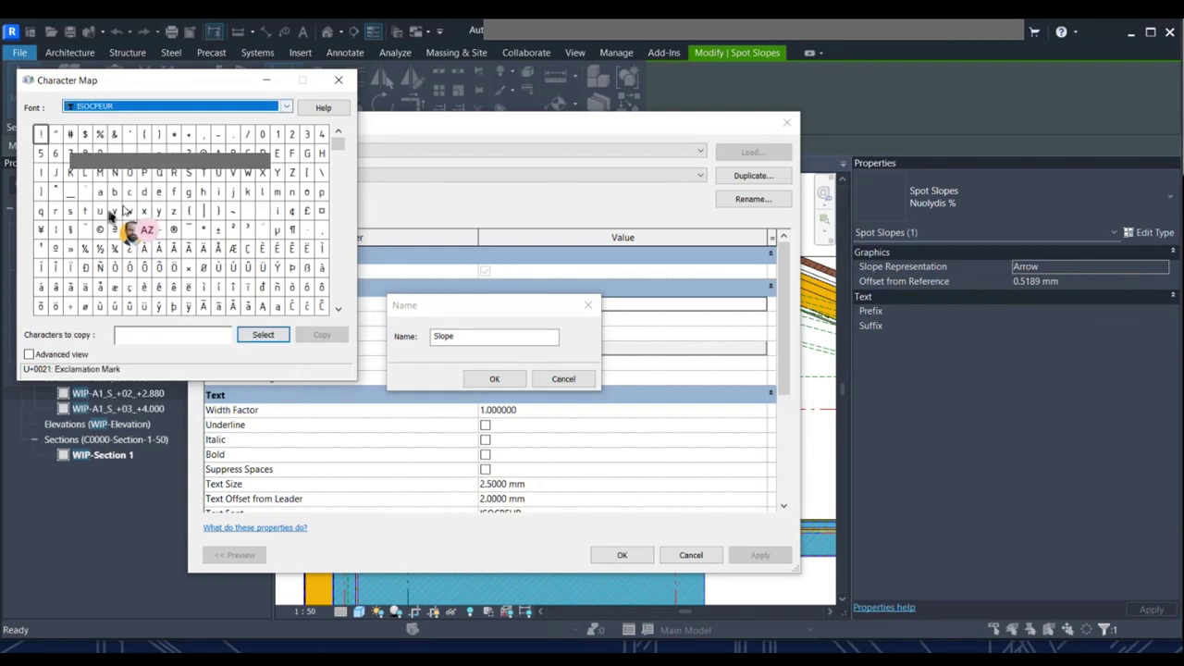
{"action": "left_click", "coordinate": [203, 229]}
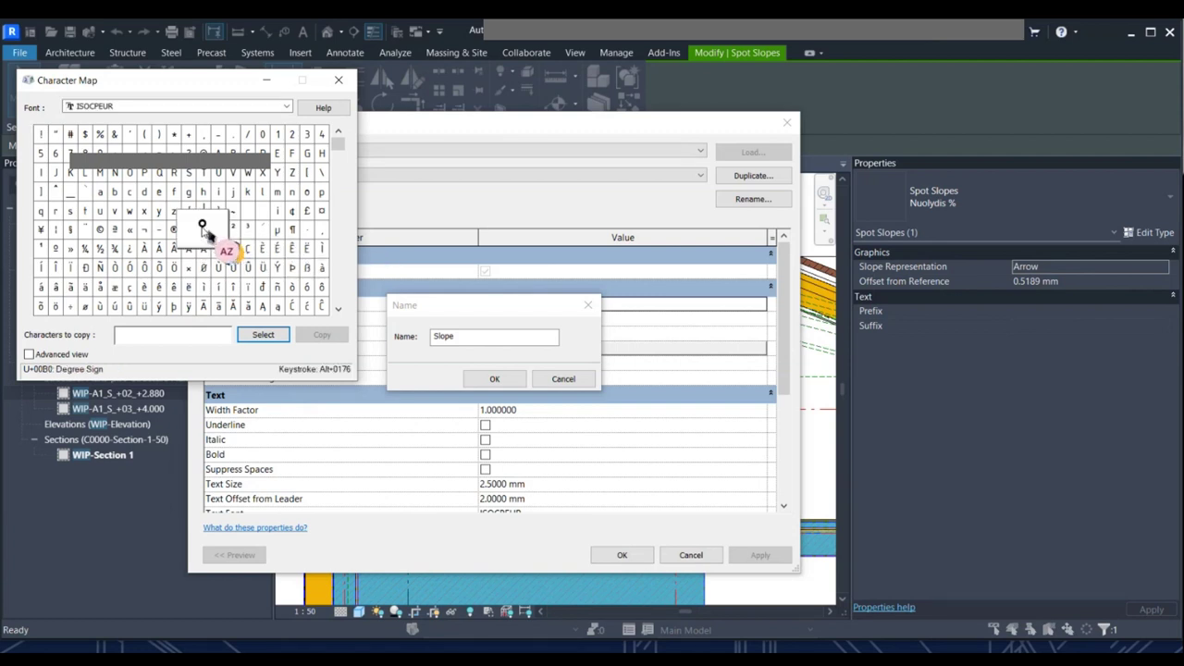
{"action": "left_click", "coordinate": [263, 334]}
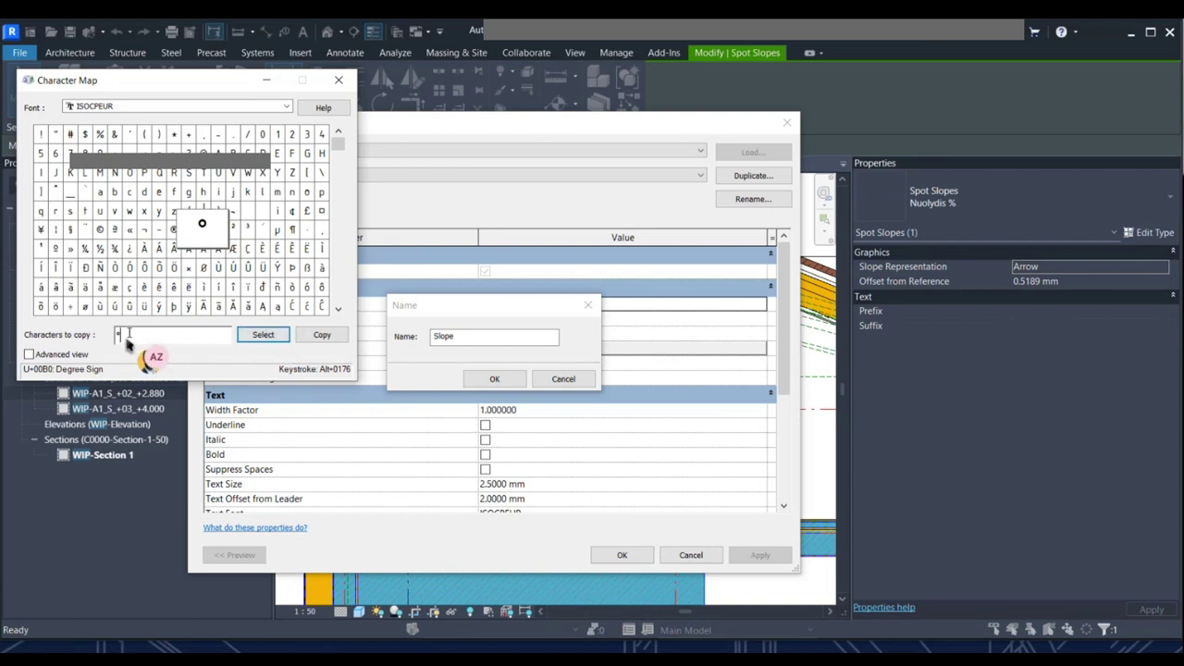
{"action": "left_click", "coordinate": [315, 335]}
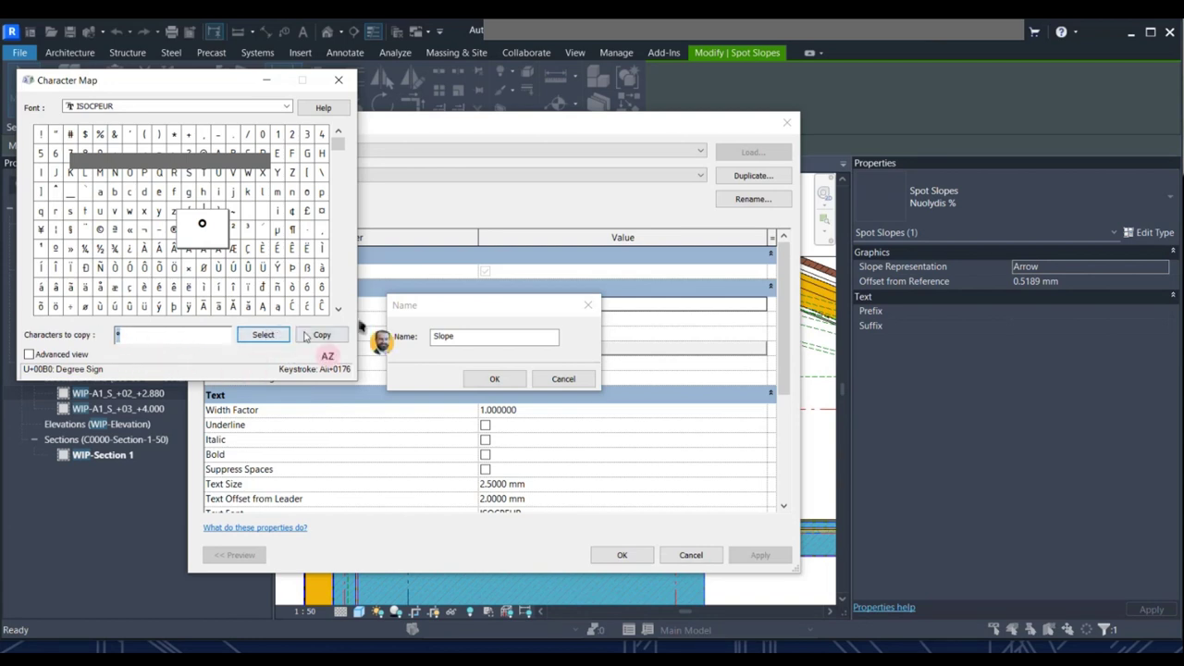
{"action": "left_click", "coordinate": [308, 337]}
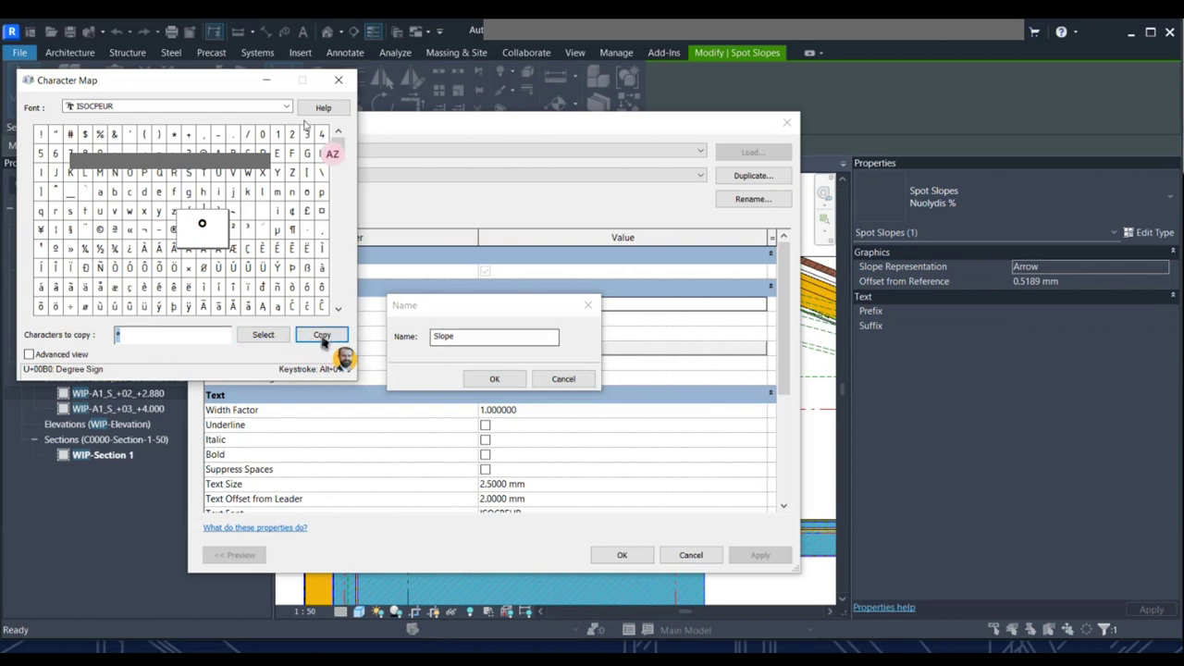
{"action": "left_click", "coordinate": [272, 81]}
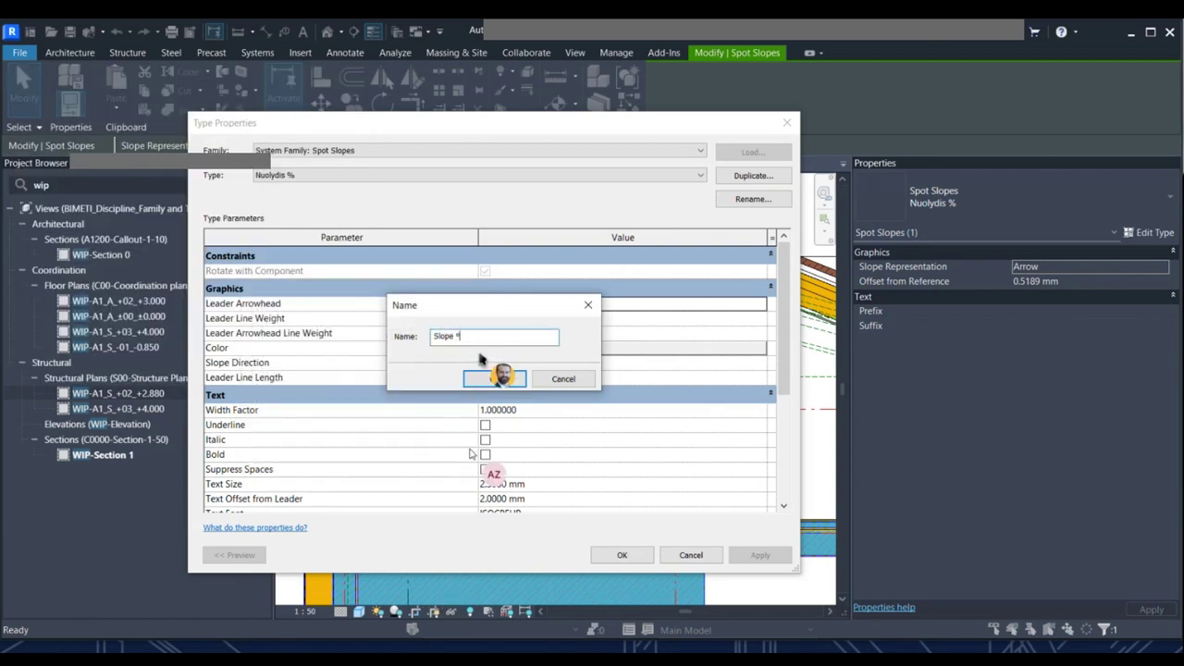
Confirm the new spot slope type name 'Slope °'.
{"action": "left_click", "coordinate": [491, 378]}
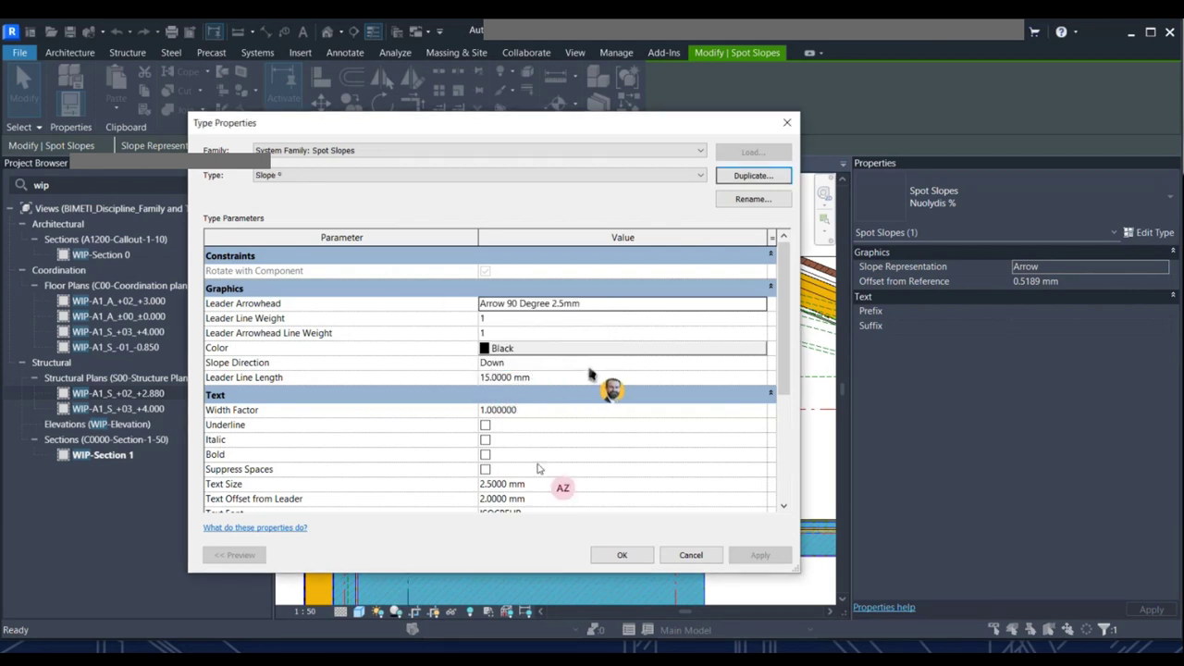
{"action": "scroll", "coordinate": [538, 469], "scroll_direction": "down", "scroll_amount": 2}
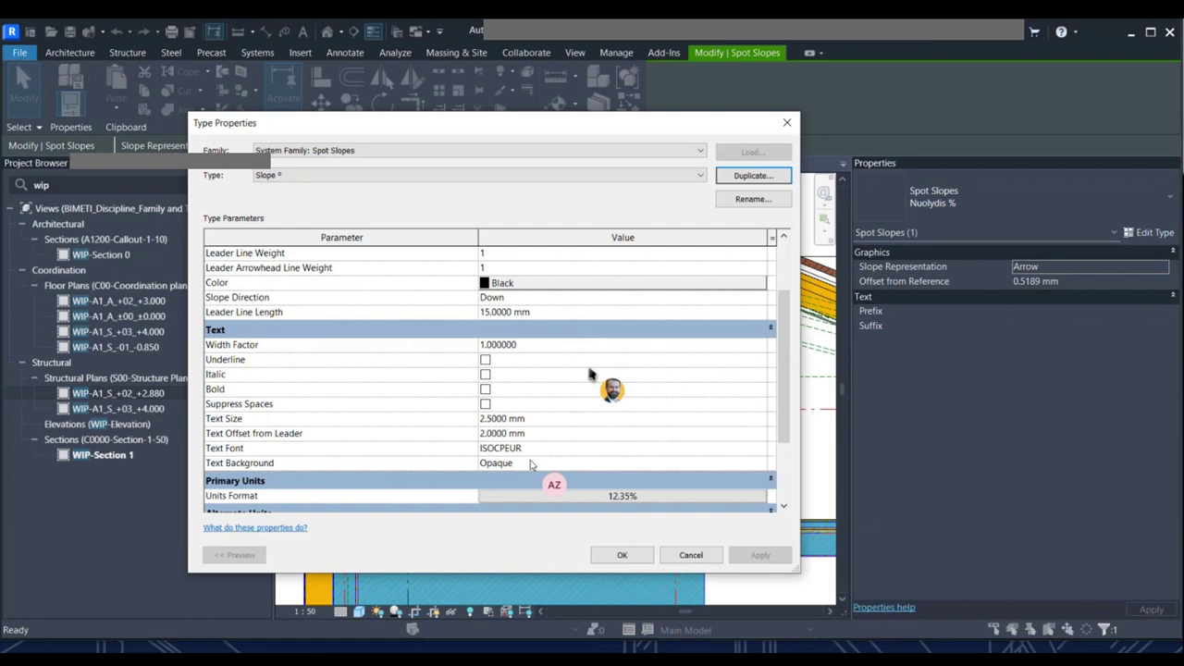
{"action": "scroll", "coordinate": [531, 464], "scroll_direction": "down", "scroll_amount": 3}
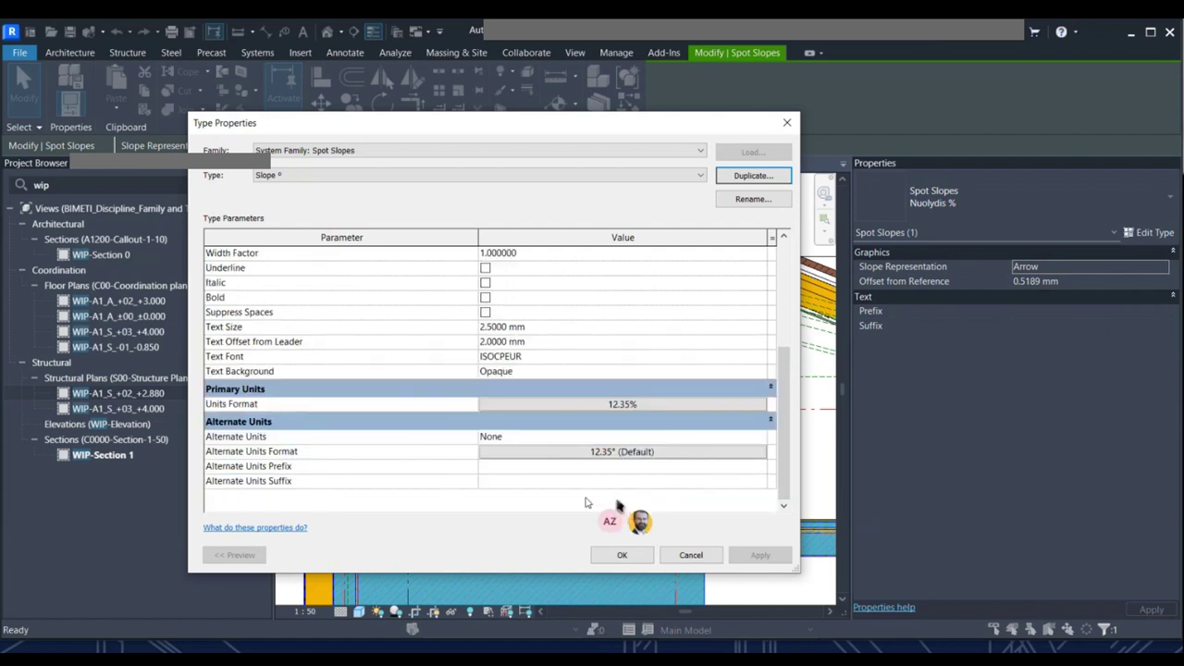
Set the type's slope units format to Degrees so the roof reads 15.00°.
{"action": "left_click", "coordinate": [609, 405]}
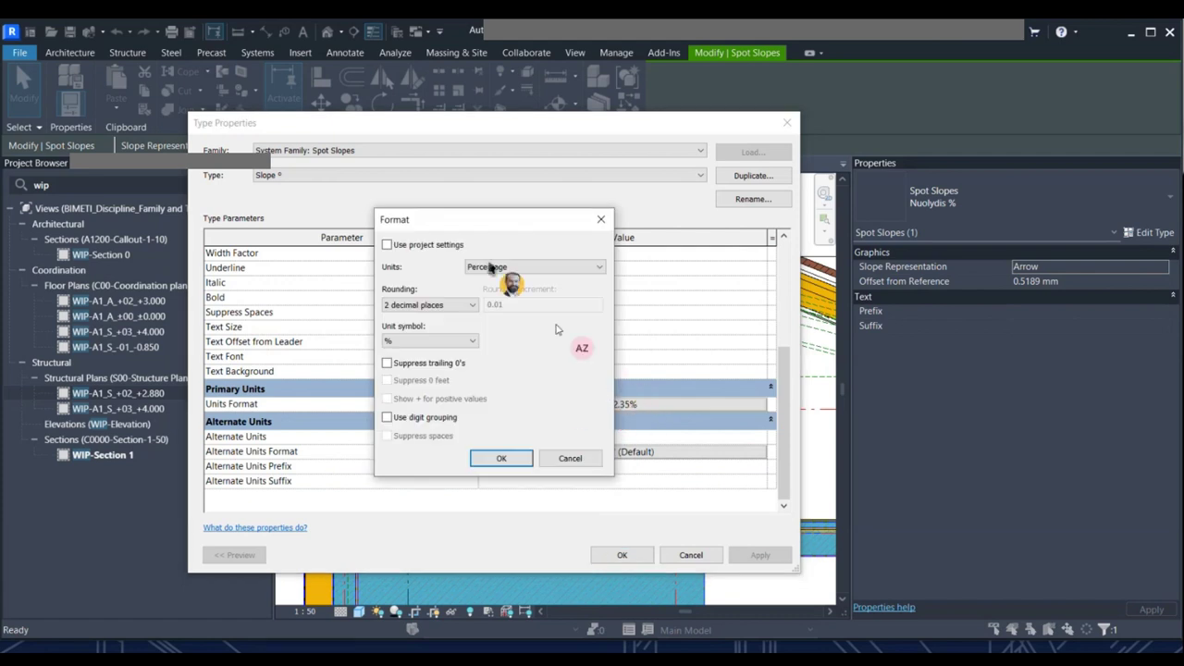
{"action": "left_click", "coordinate": [524, 267]}
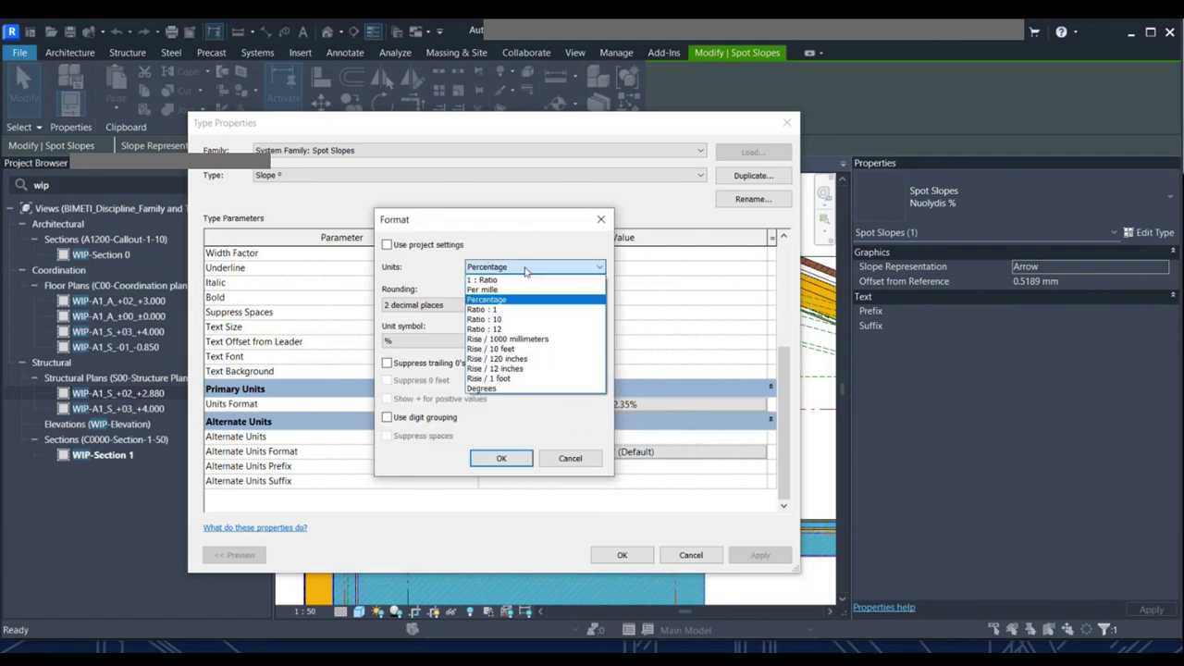
{"action": "left_click", "coordinate": [499, 388]}
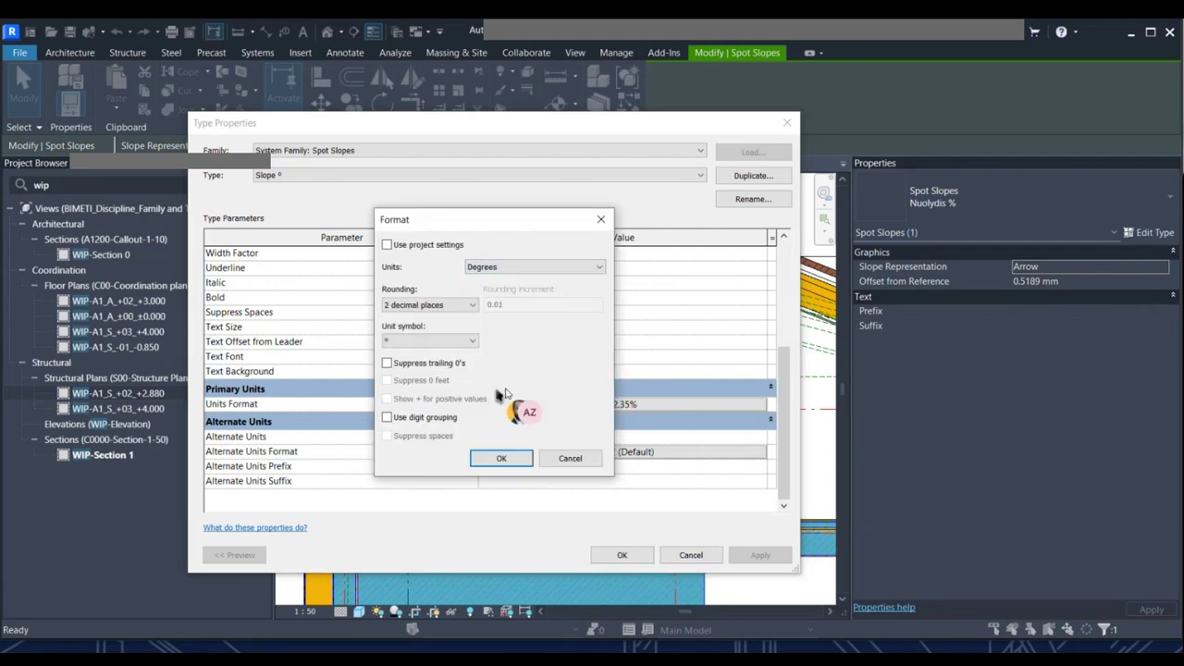
{"action": "left_click", "coordinate": [500, 458]}
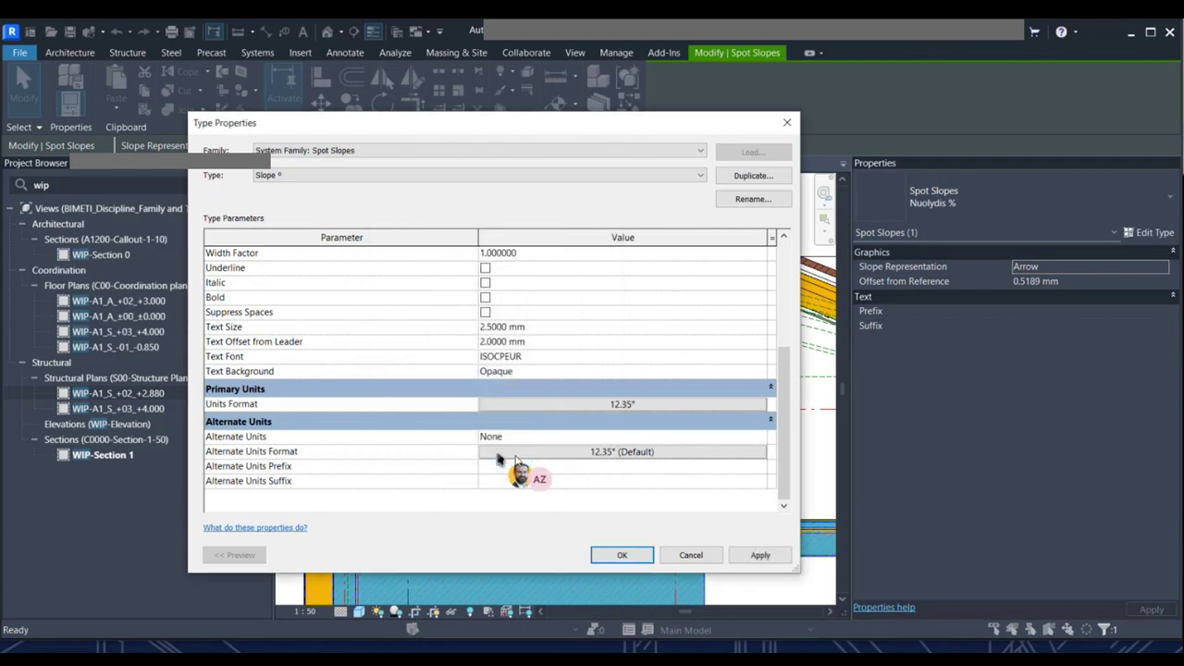
{"action": "left_click", "coordinate": [763, 557]}
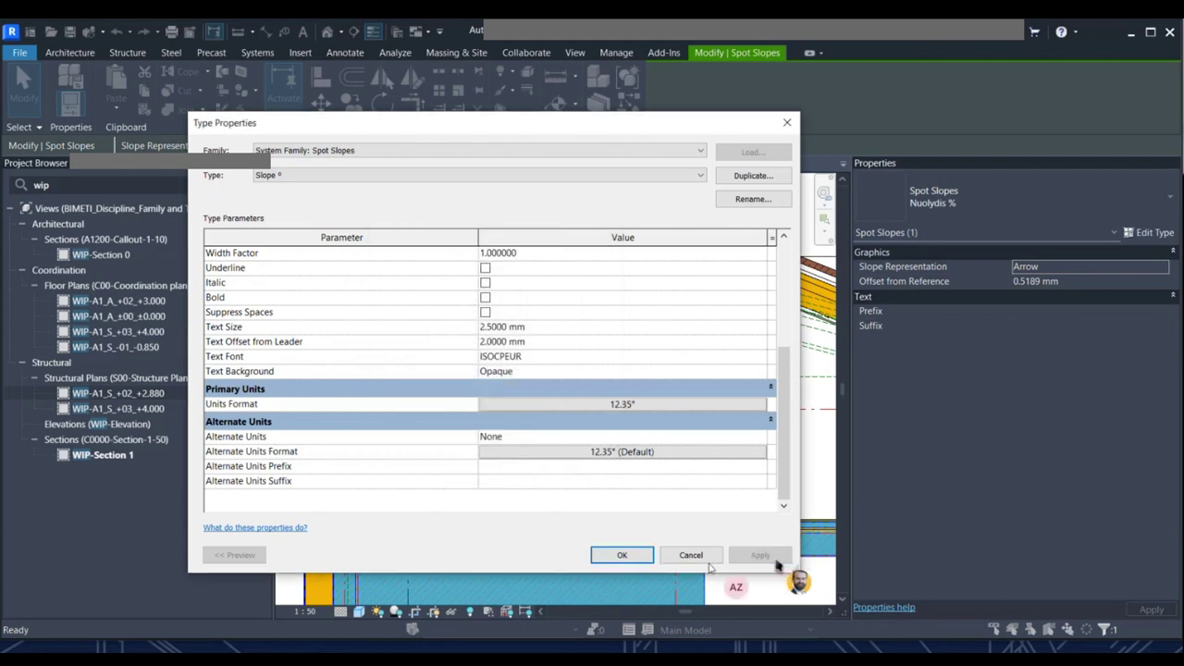
{"action": "left_click", "coordinate": [622, 555]}
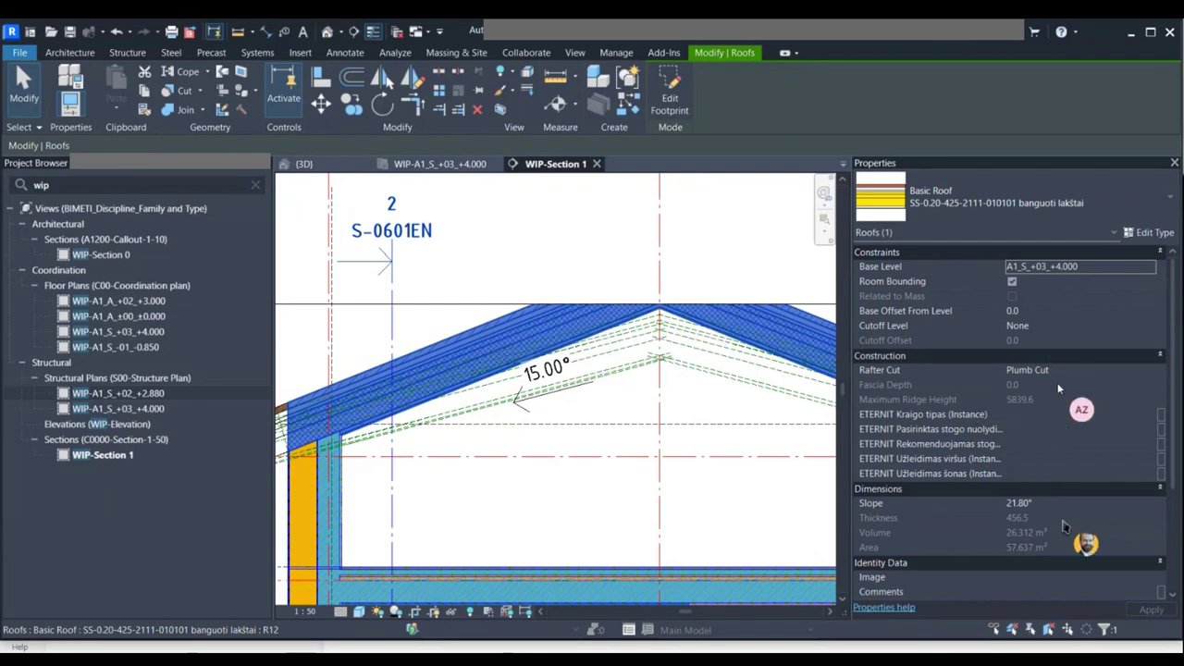
Change the main roof's slope from 21.80° to 15° in Properties and apply it.
{"action": "left_click", "coordinate": [1038, 503]}
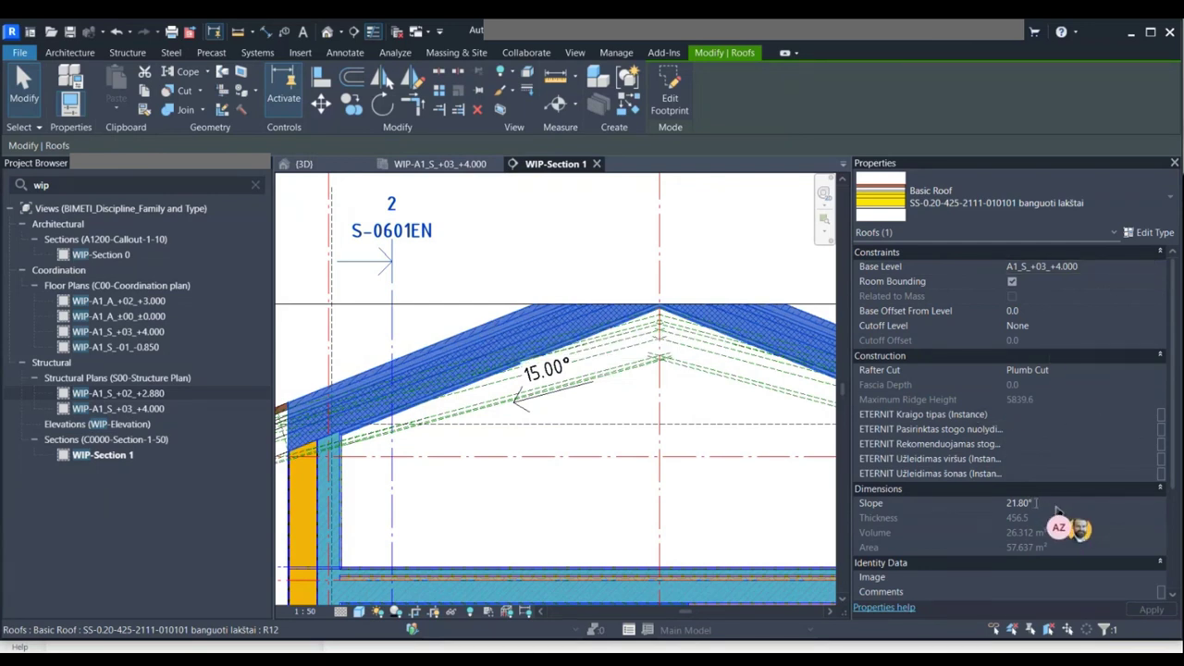
{"action": "left_click_drag", "start_coordinate": [1037, 502], "coordinate": [979, 507]}
{"action": "type", "text": "15"}
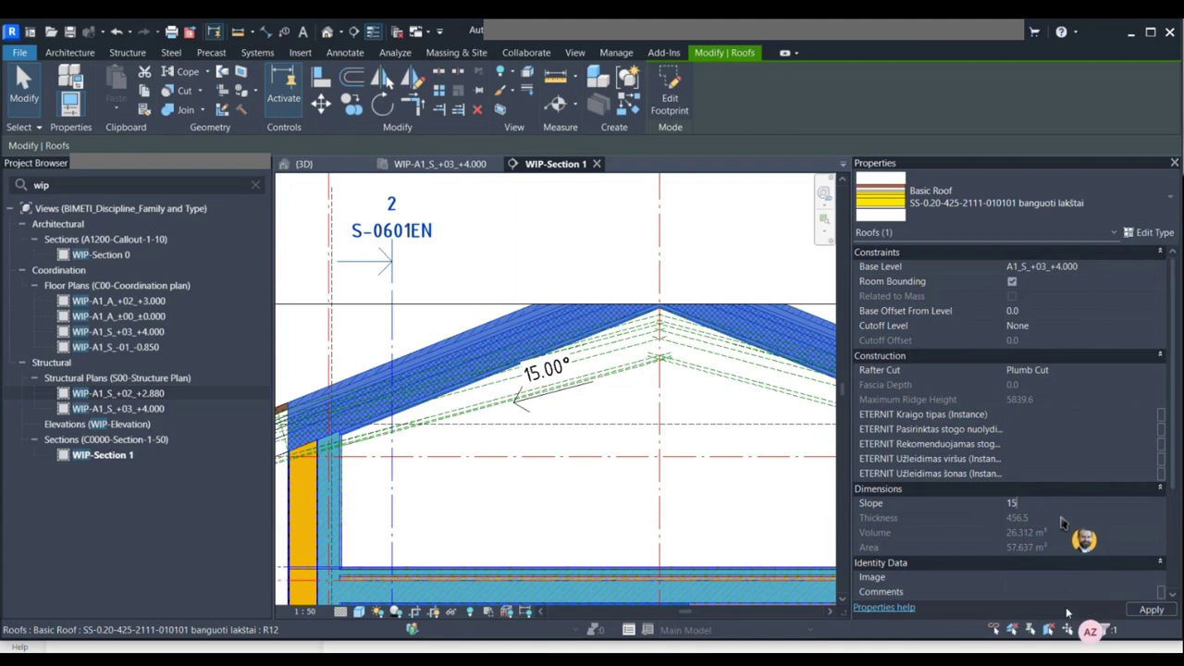
{"action": "left_click", "coordinate": [1152, 611]}
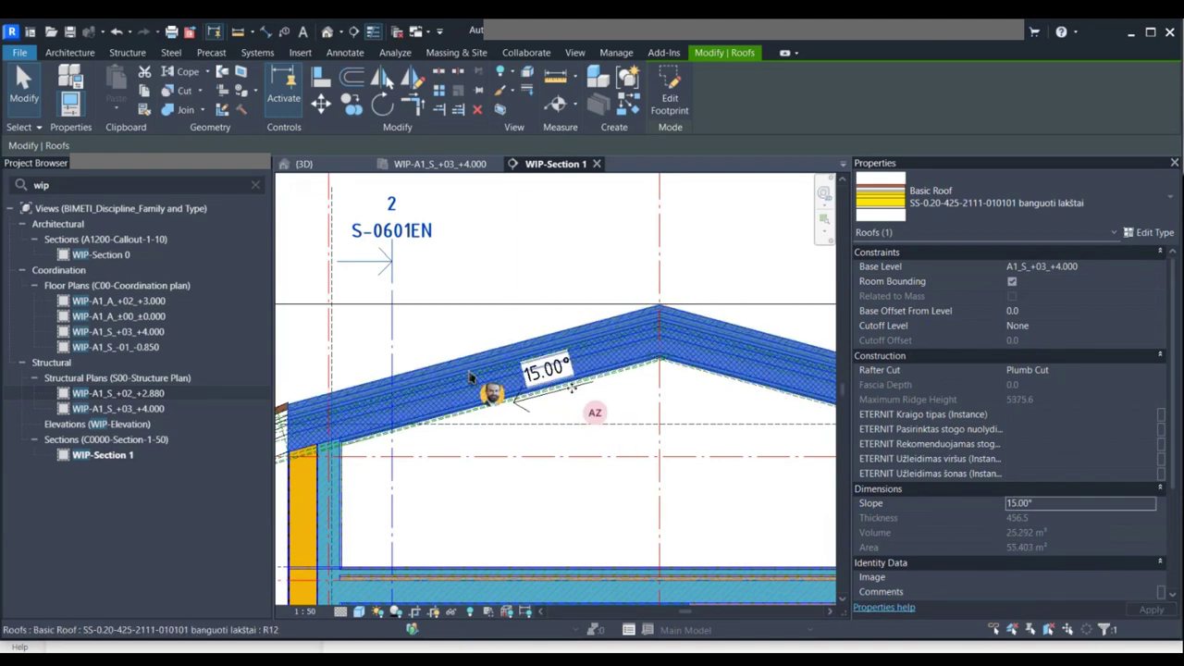
Give the small eave roof piece a 15° slope as well, then deselect it.
{"action": "middle_click_drag", "start_coordinate": [470, 377], "coordinate": [560, 350]}
{"action": "left_click", "coordinate": [347, 412]}
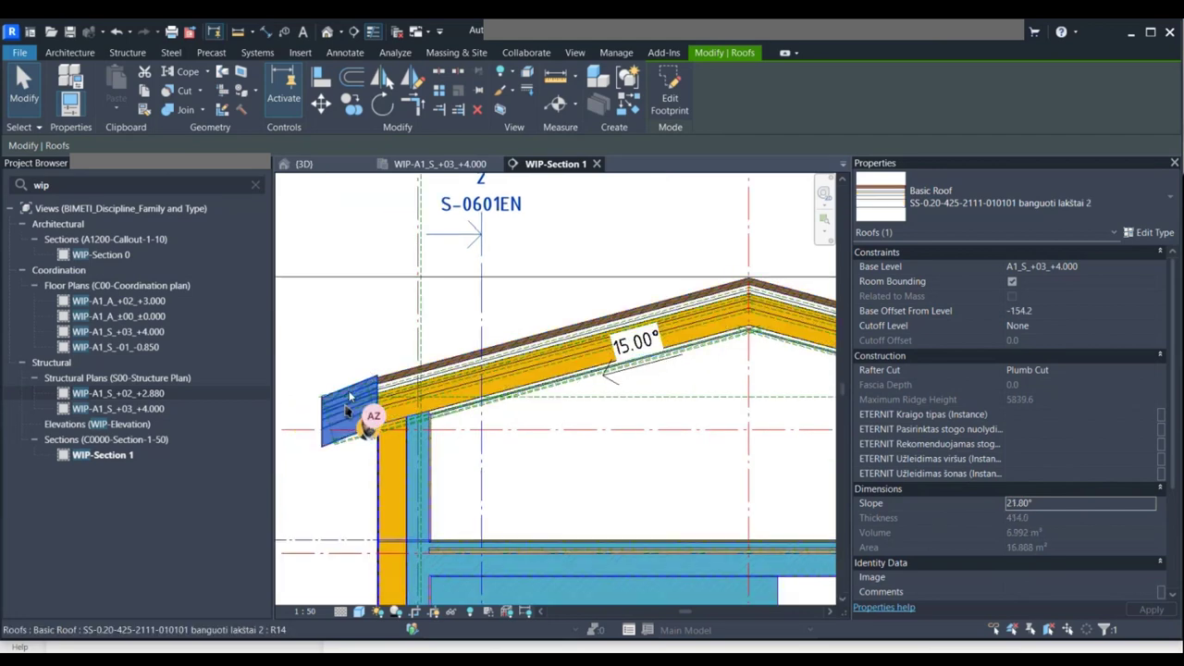
{"action": "left_click", "coordinate": [1041, 504]}
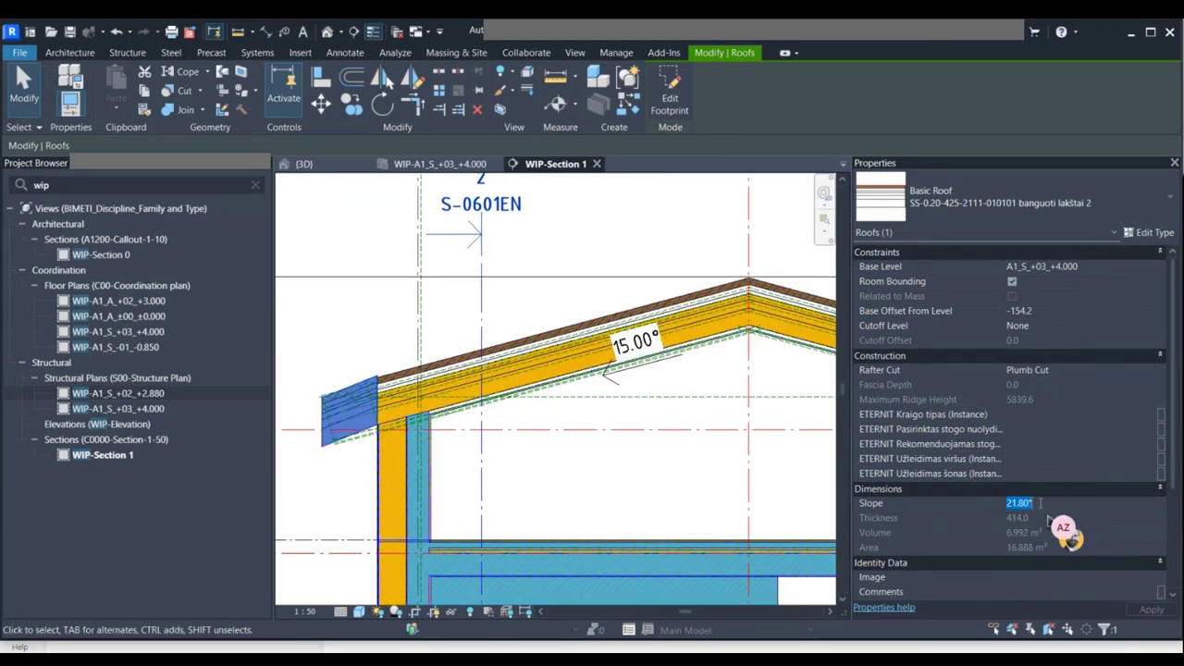
{"action": "type", "text": "15"}
{"action": "key", "text": "Return"}
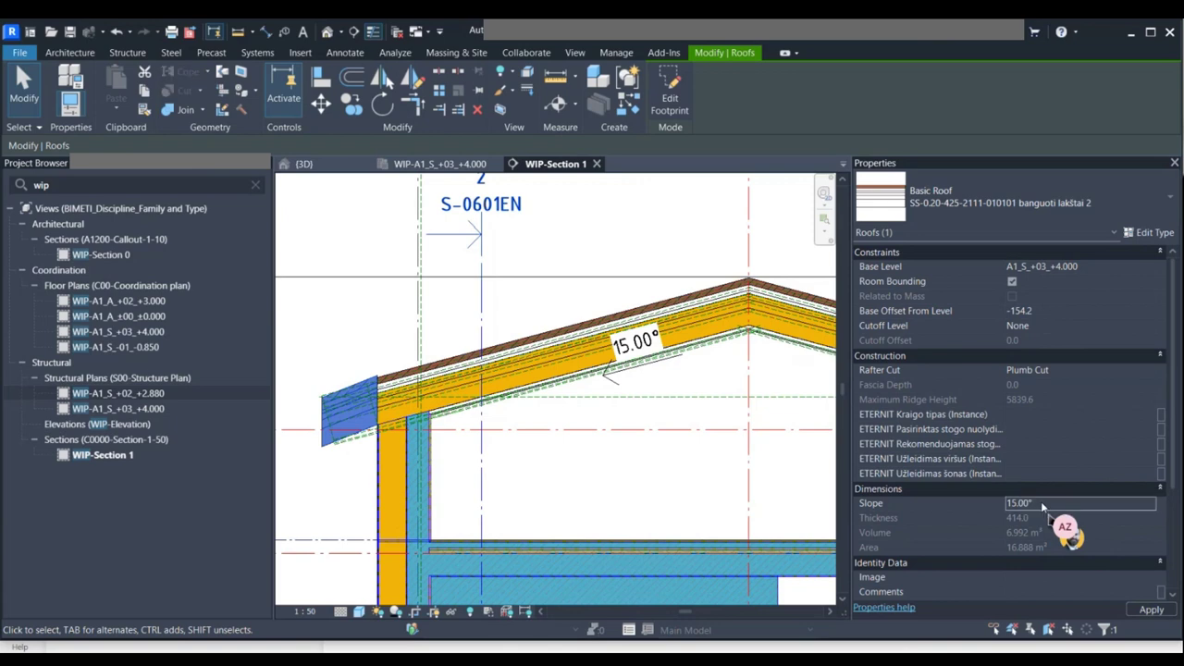
{"action": "left_click", "coordinate": [685, 485]}
{"action": "mouse_move", "coordinate": [801, 323]}
{"action": "middle_mouse_down"}
{"action": "mouse_move", "coordinate": [750, 292]}
{"action": "mouse_move", "coordinate": [564, 292]}
{"action": "middle_mouse_up"}
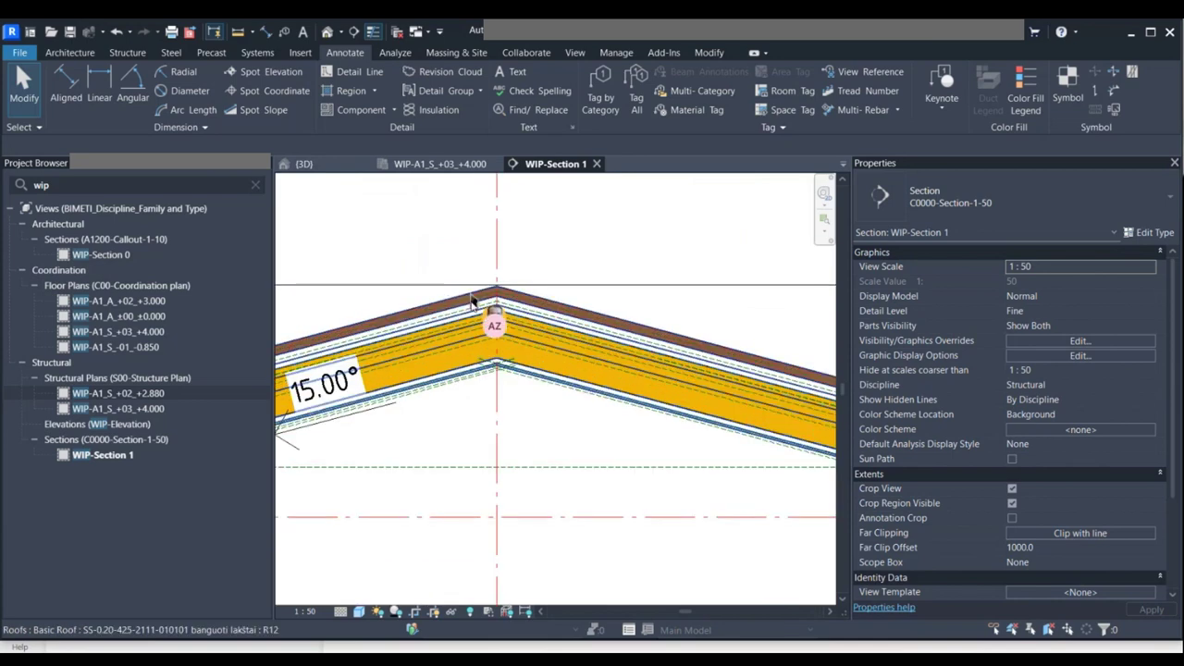
Move the main roof so its ridge point sits on the reference plane endpoint.
{"action": "scroll", "coordinate": [476, 298], "scroll_direction": "up", "scroll_amount": 2}
{"action": "scroll", "coordinate": [490, 291], "scroll_direction": "up", "scroll_amount": 3}
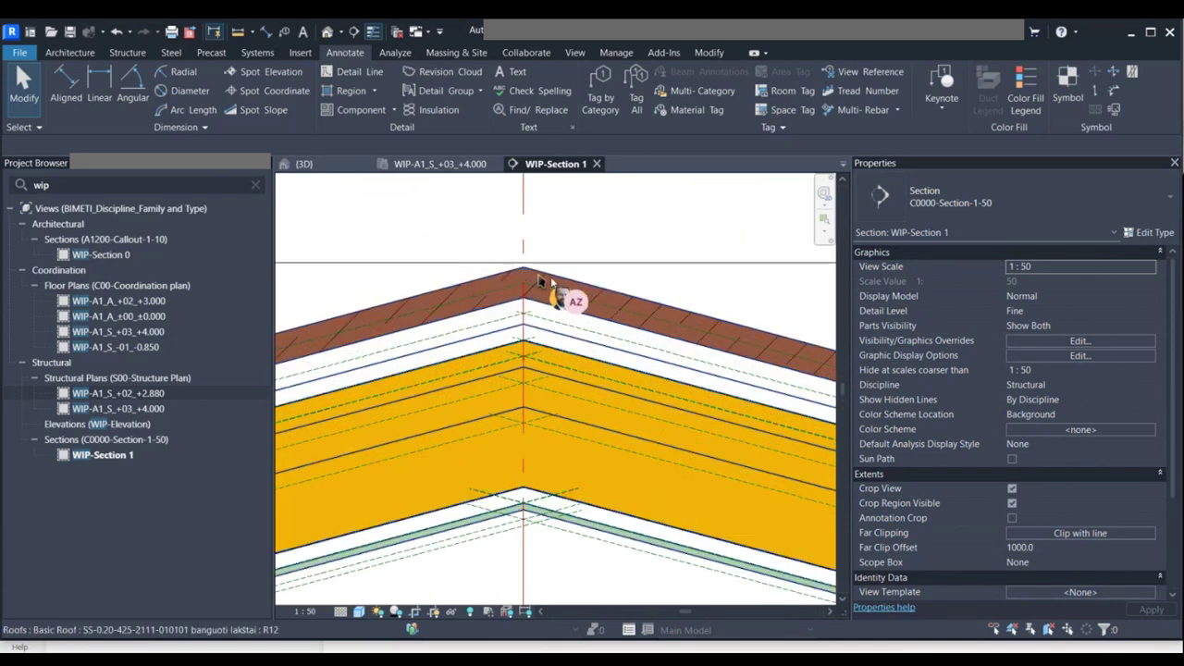
{"action": "left_click", "coordinate": [551, 282]}
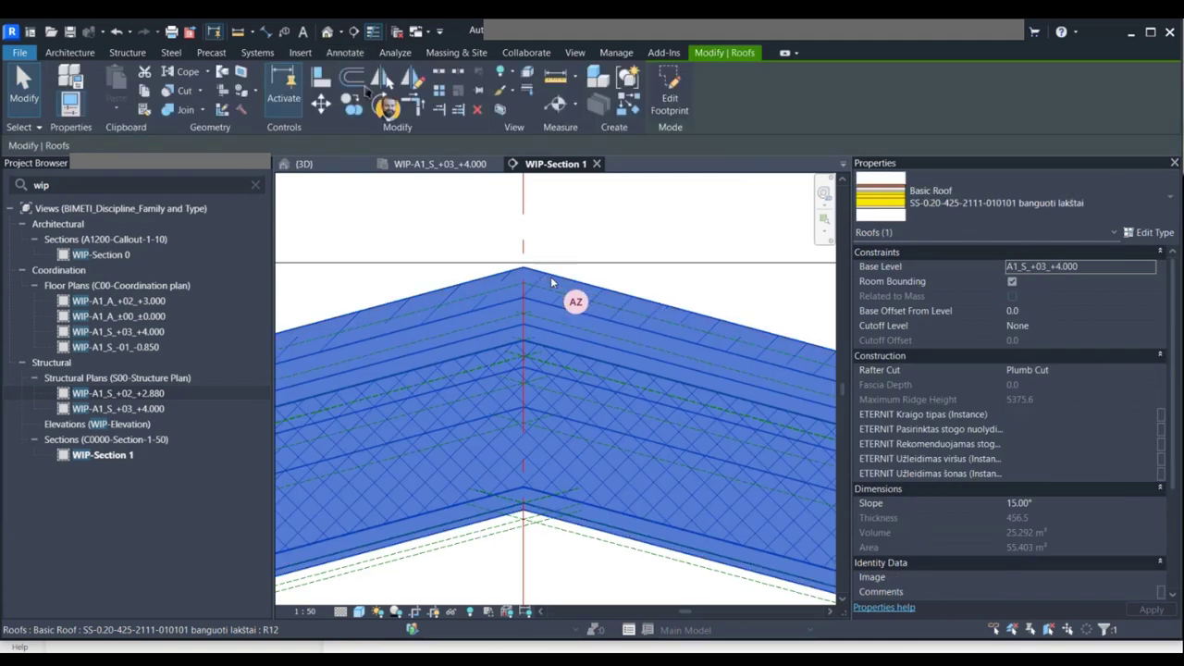
{"action": "left_click", "coordinate": [321, 104]}
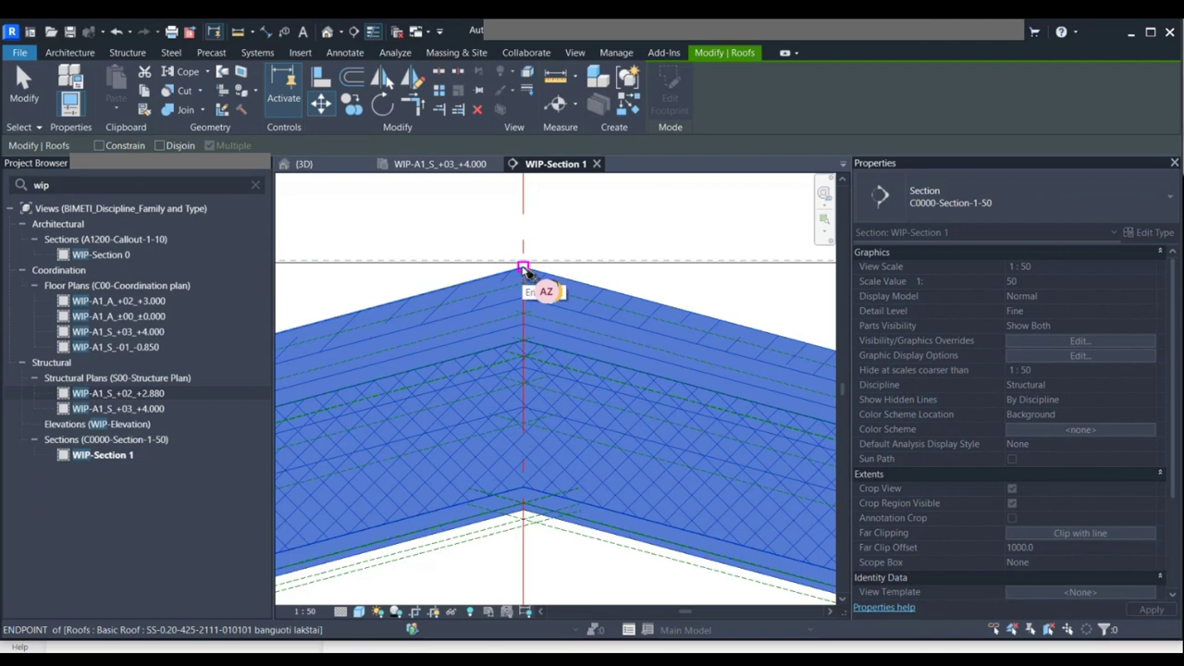
{"action": "left_click", "coordinate": [523, 268]}
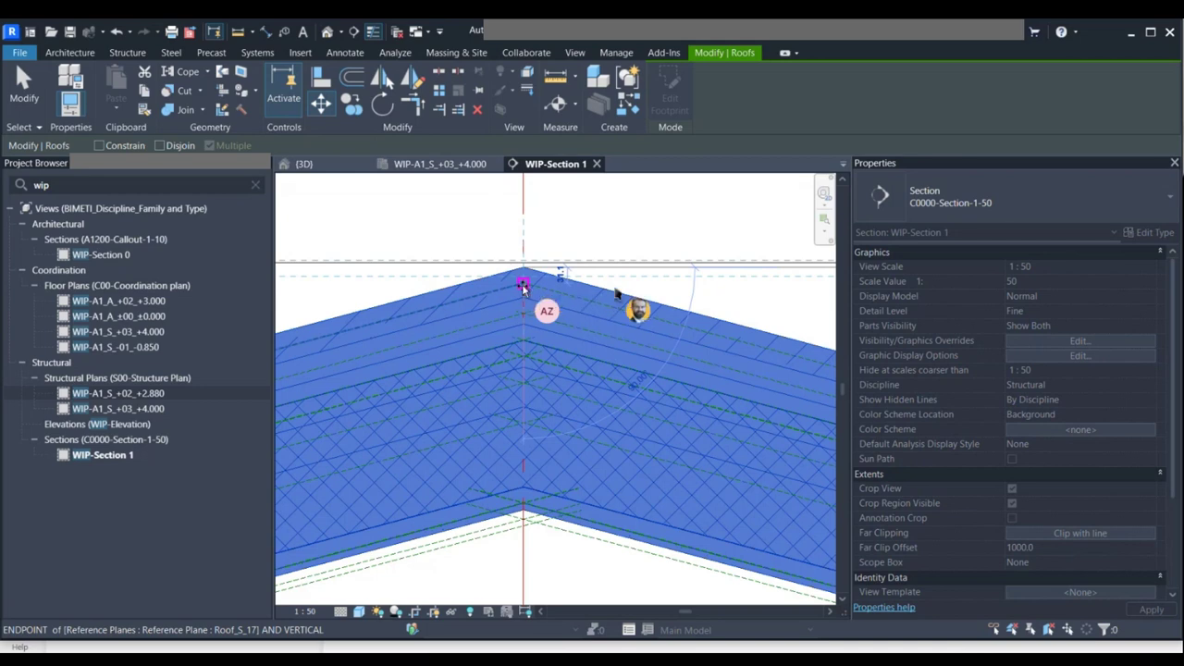
{"action": "left_click", "coordinate": [621, 299]}
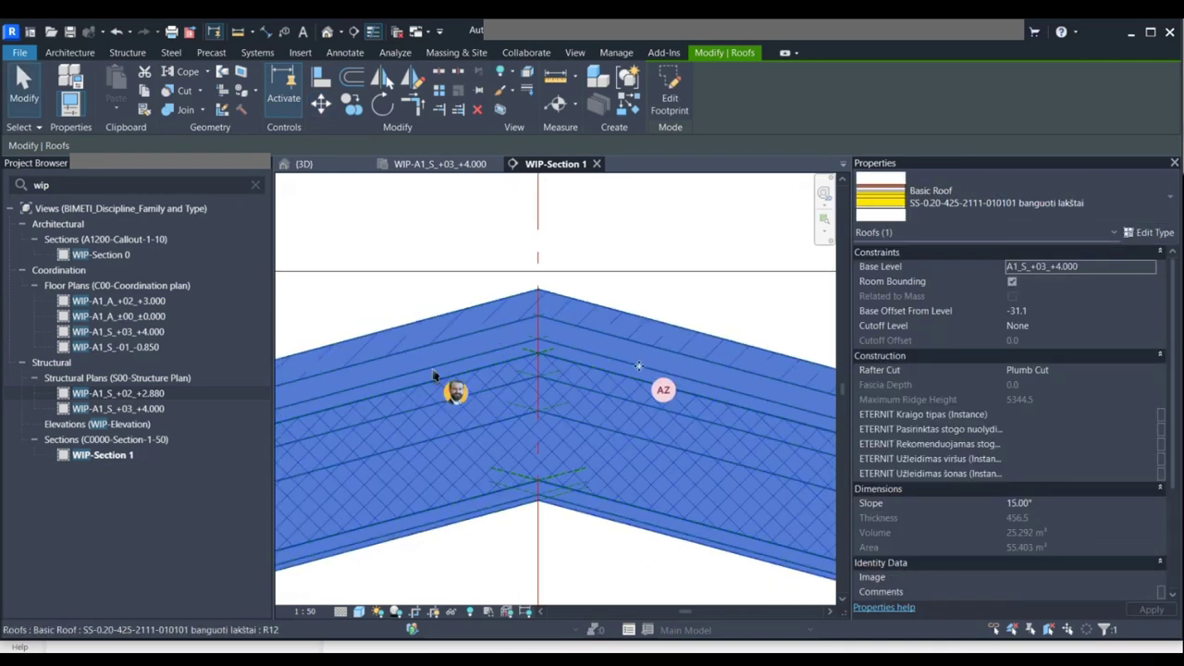
{"action": "middle_click_drag", "start_coordinate": [727, 404], "coordinate": [751, 397]}
{"action": "scroll", "coordinate": [584, 410], "scroll_direction": "down", "scroll_amount": 3}
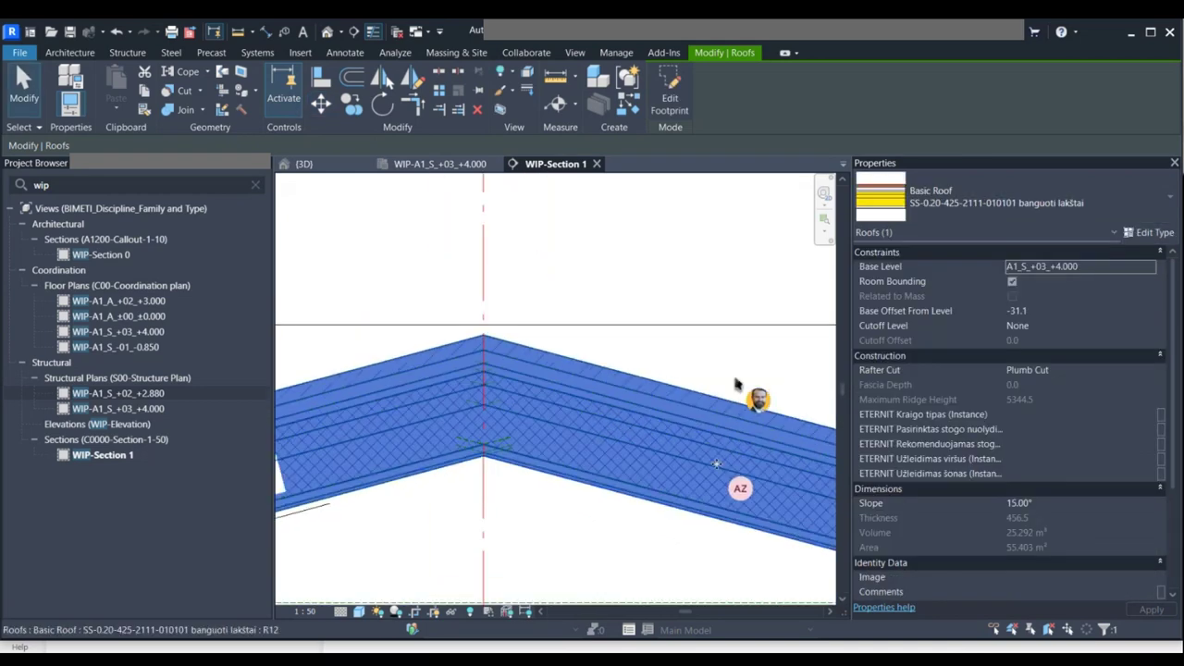
{"action": "scroll", "coordinate": [726, 383], "scroll_direction": "up", "scroll_amount": 4}
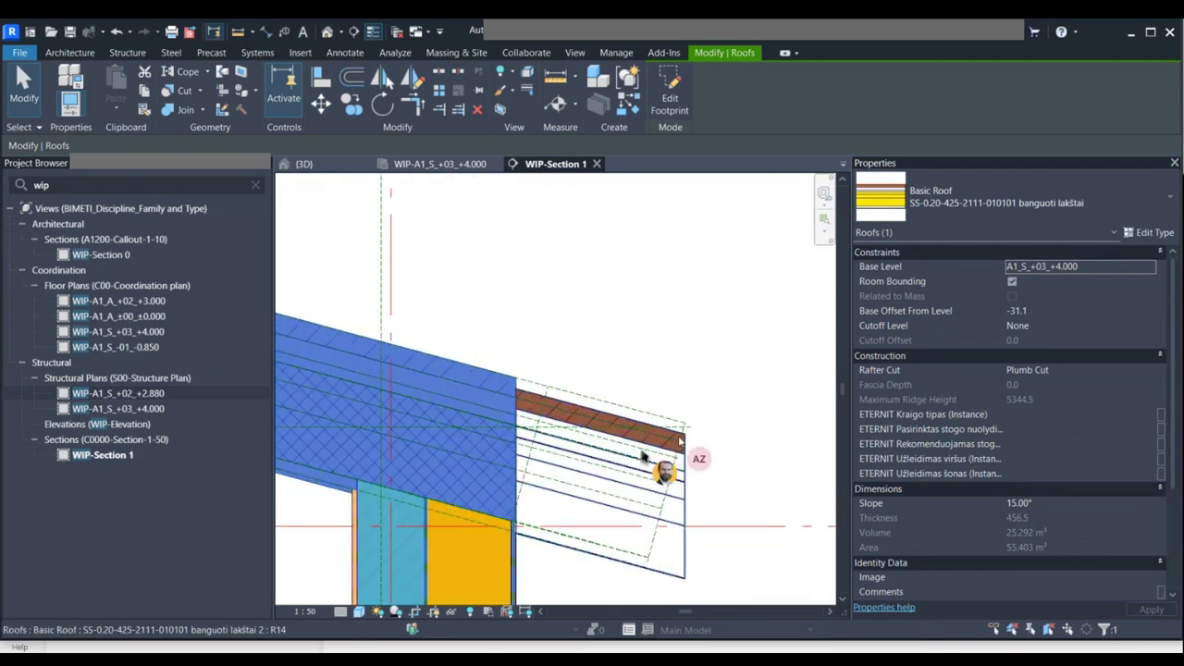
{"action": "left_click", "coordinate": [700, 436]}
Move the second roof panel's end onto the ridge with MV, giving a -121.0 base offset.
{"action": "left_click", "coordinate": [666, 453]}
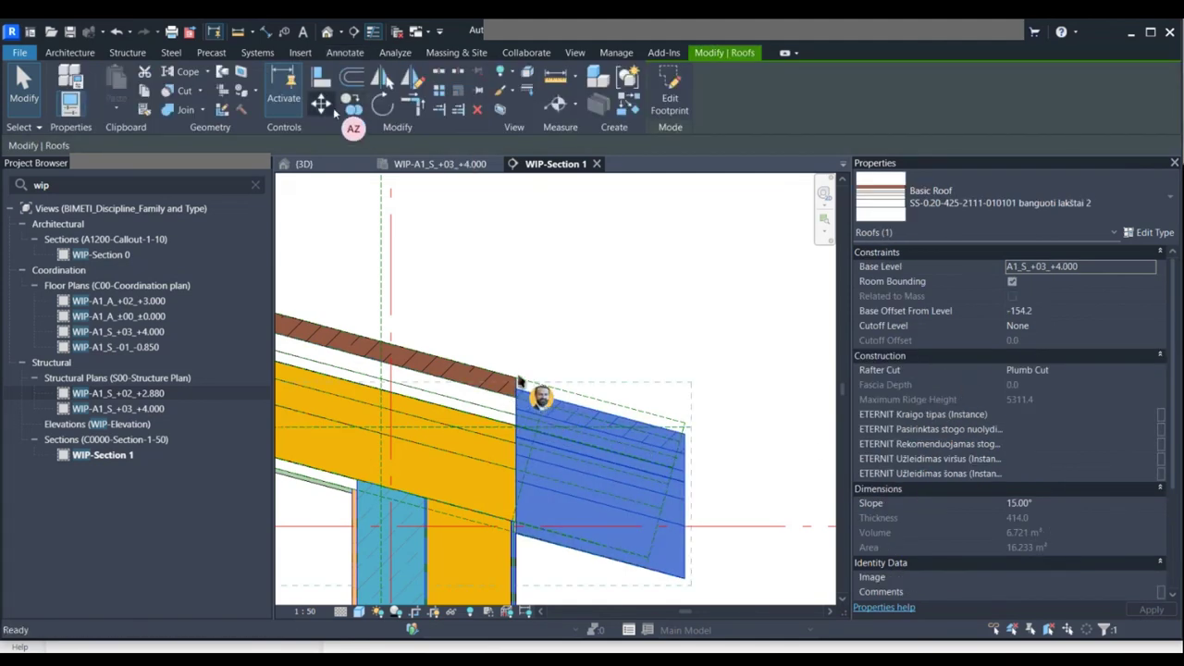
{"action": "key", "text": "m"}
{"action": "key", "text": "v"}
{"action": "left_click", "coordinate": [518, 382]}
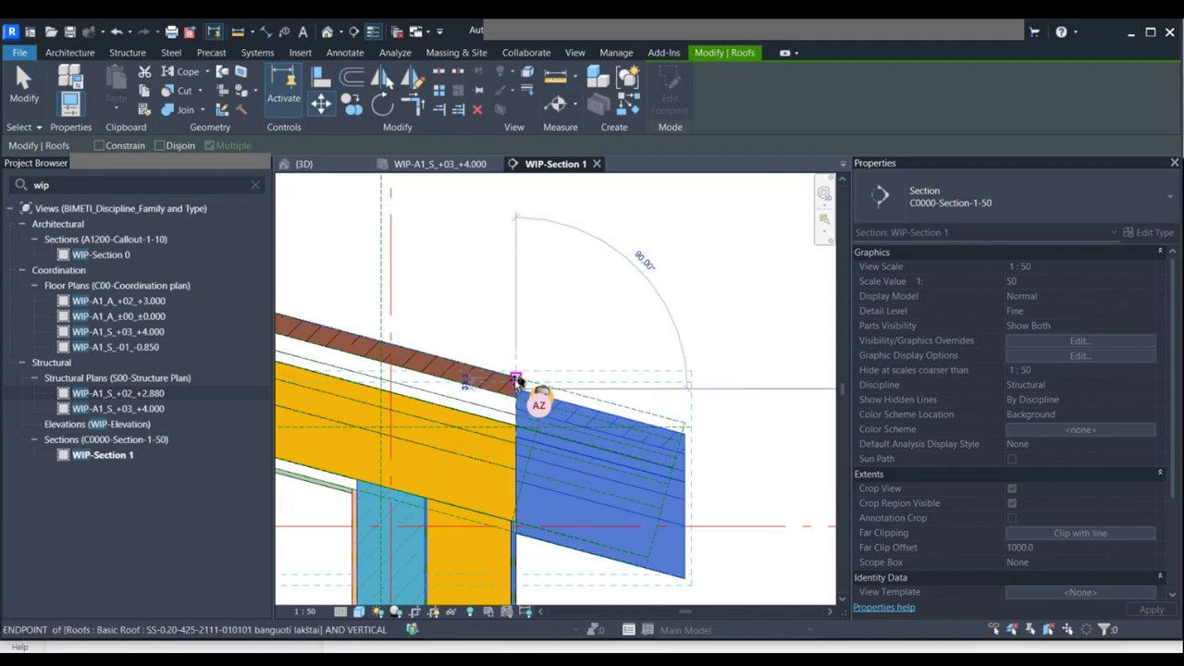
{"action": "left_click", "coordinate": [519, 380]}
{"action": "scroll", "coordinate": [519, 380], "scroll_direction": "down", "scroll_amount": 3}
{"action": "middle_click_drag", "start_coordinate": [521, 310], "coordinate": [915, 300]}
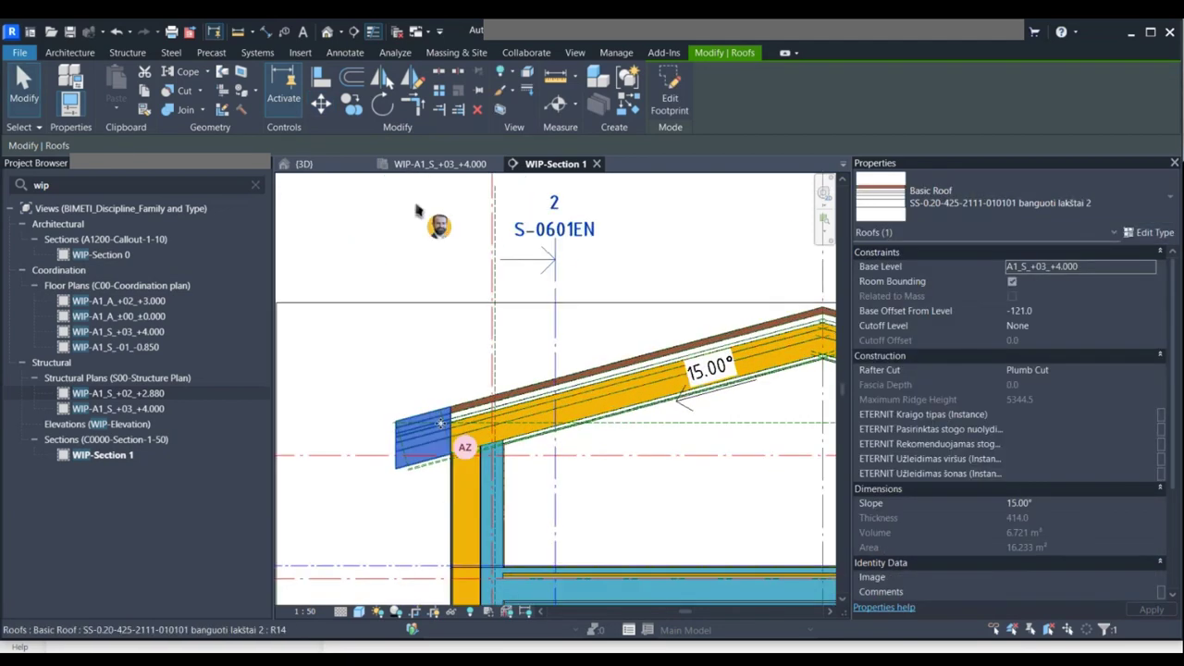
{"action": "middle_click_drag", "start_coordinate": [422, 222], "coordinate": [233, 275]}
{"action": "key", "text": "Escape"}
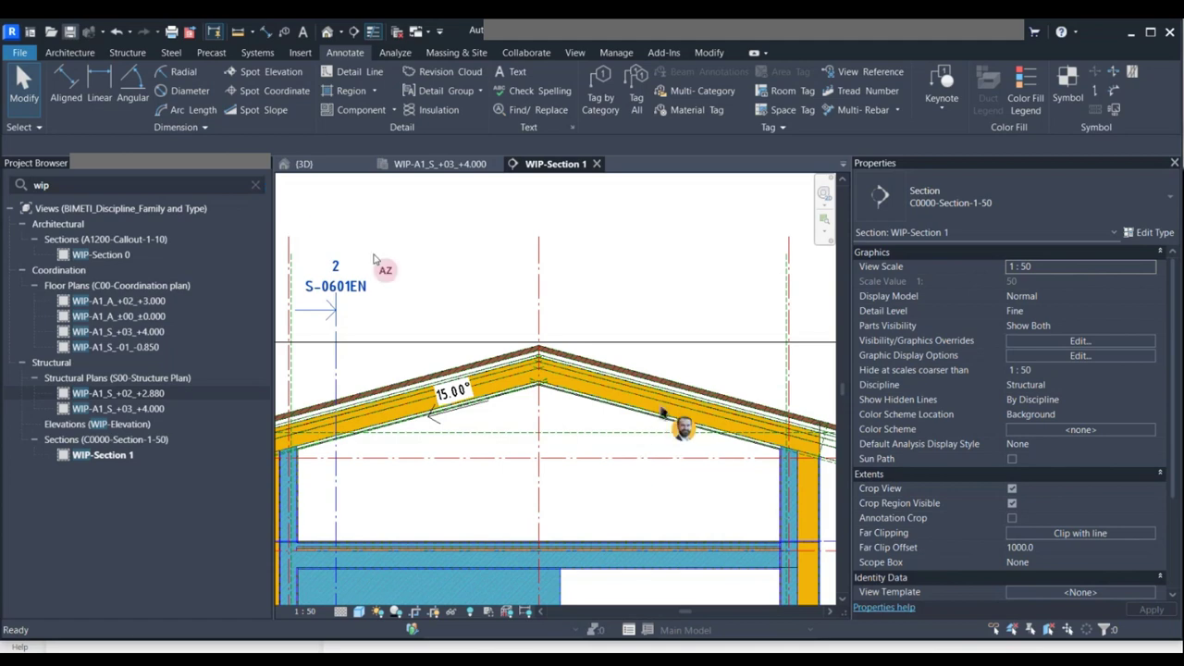
{"action": "scroll", "coordinate": [648, 411], "scroll_direction": "up", "scroll_amount": 3}
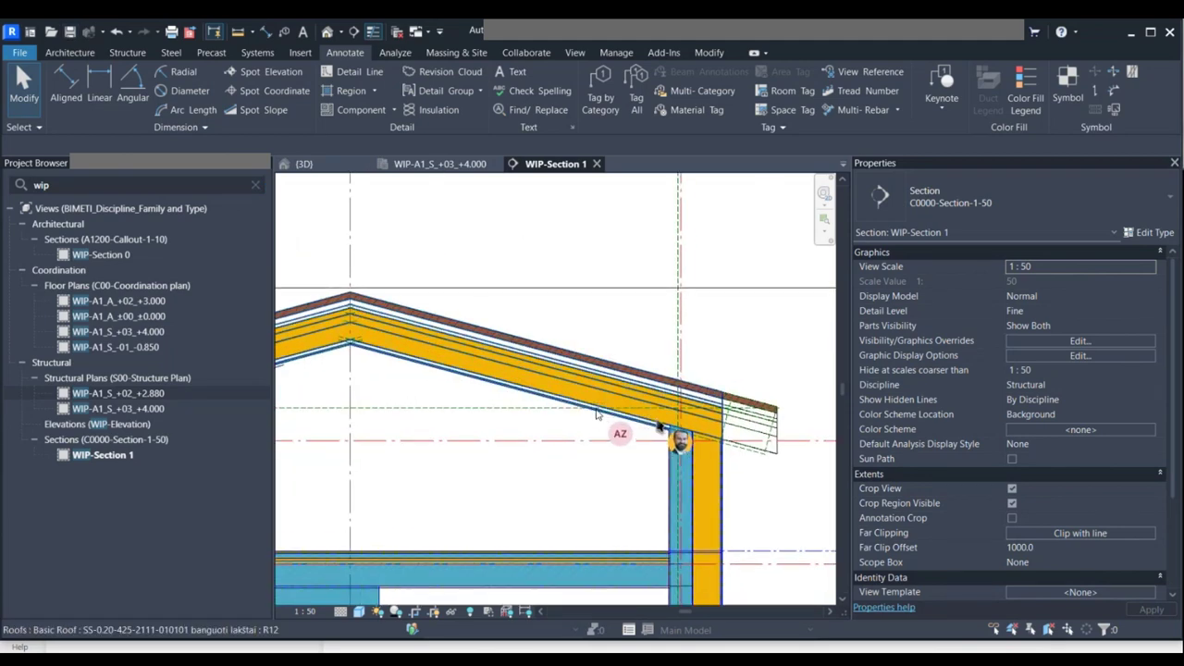
{"action": "middle_click_drag", "start_coordinate": [597, 414], "coordinate": [603, 378]}
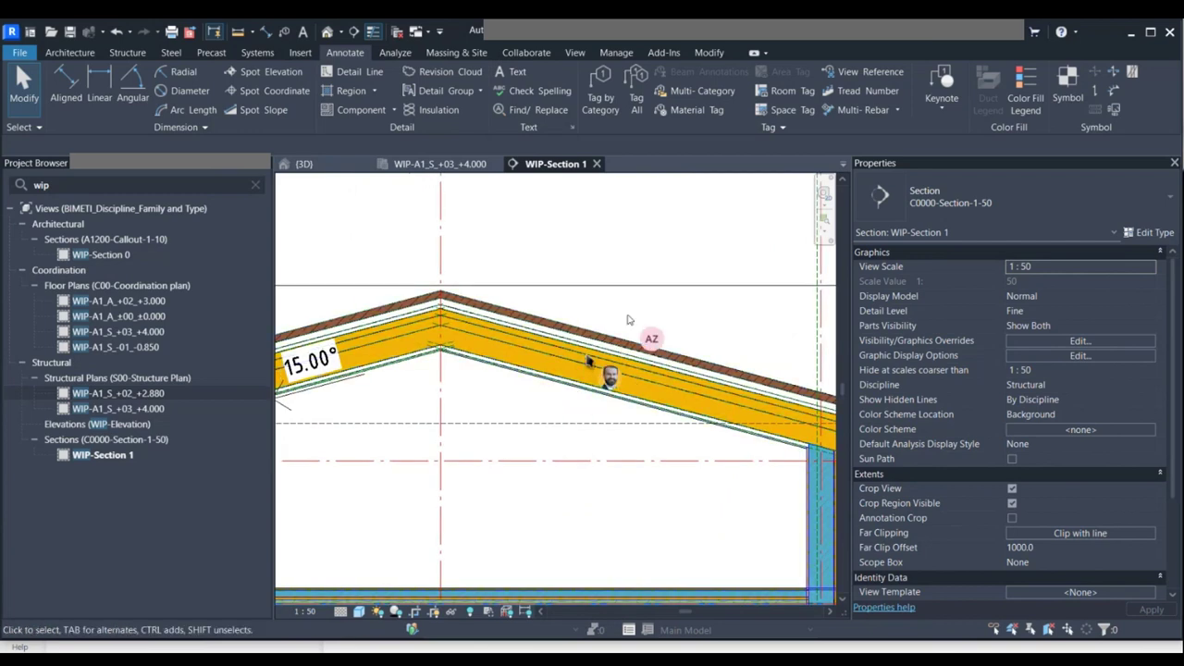
{"action": "scroll", "coordinate": [574, 373], "scroll_direction": "up", "scroll_amount": 2}
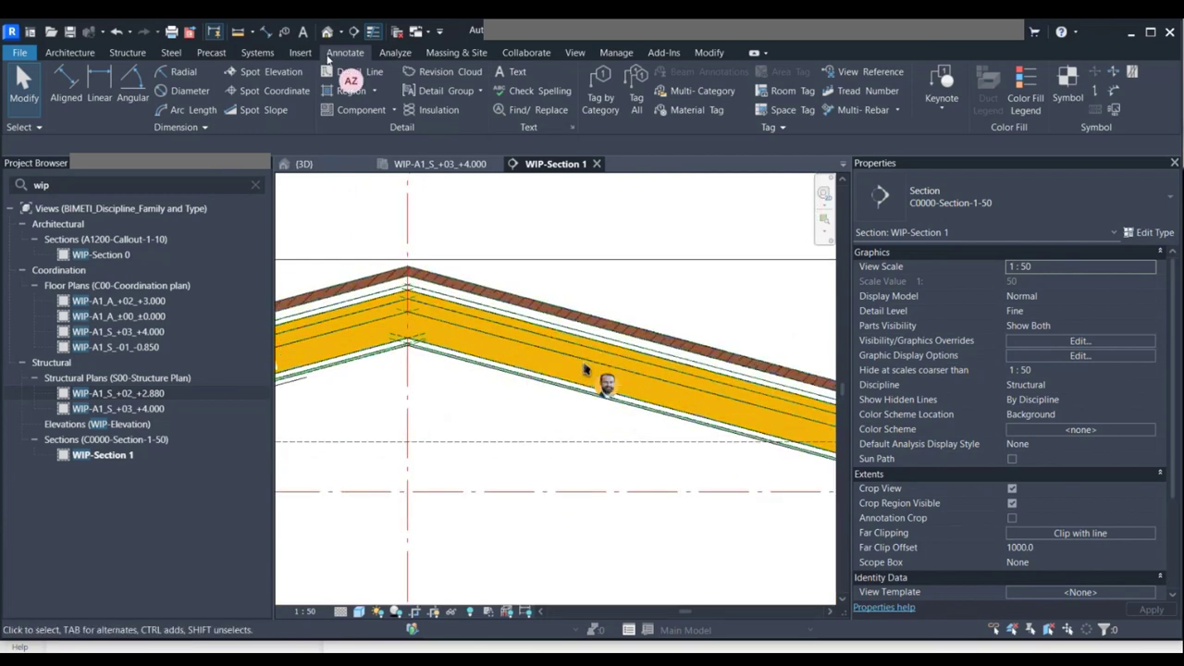
{"action": "left_click", "coordinate": [709, 52]}
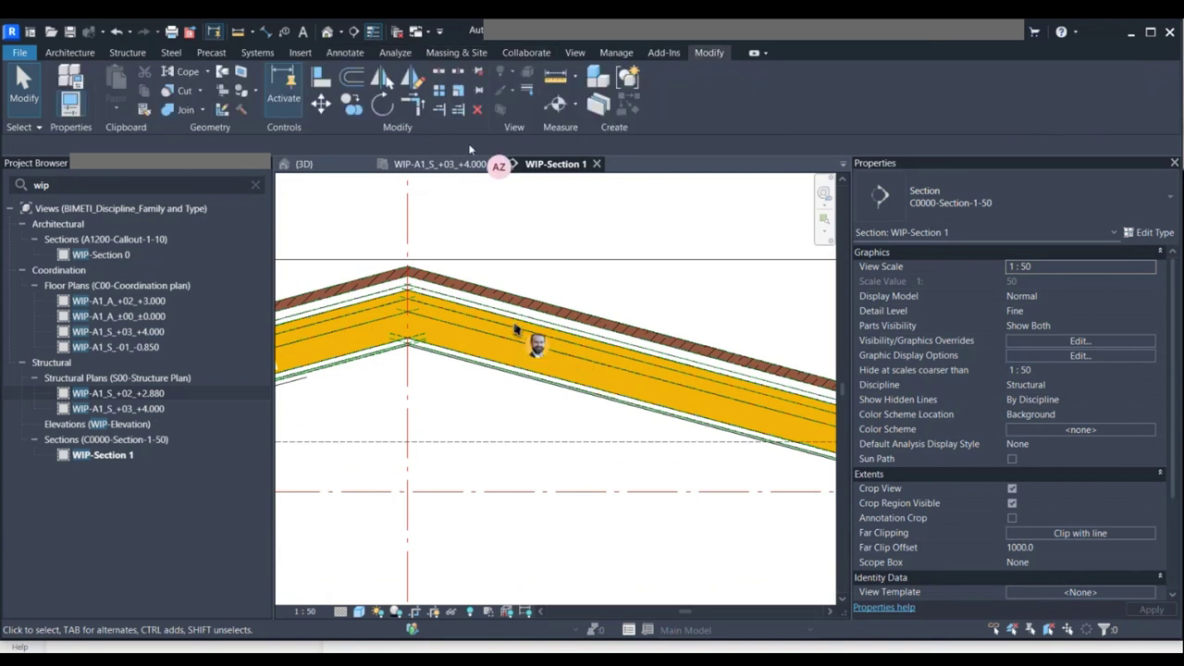
{"action": "left_click", "coordinate": [555, 77]}
{"action": "left_click", "coordinate": [398, 351]}
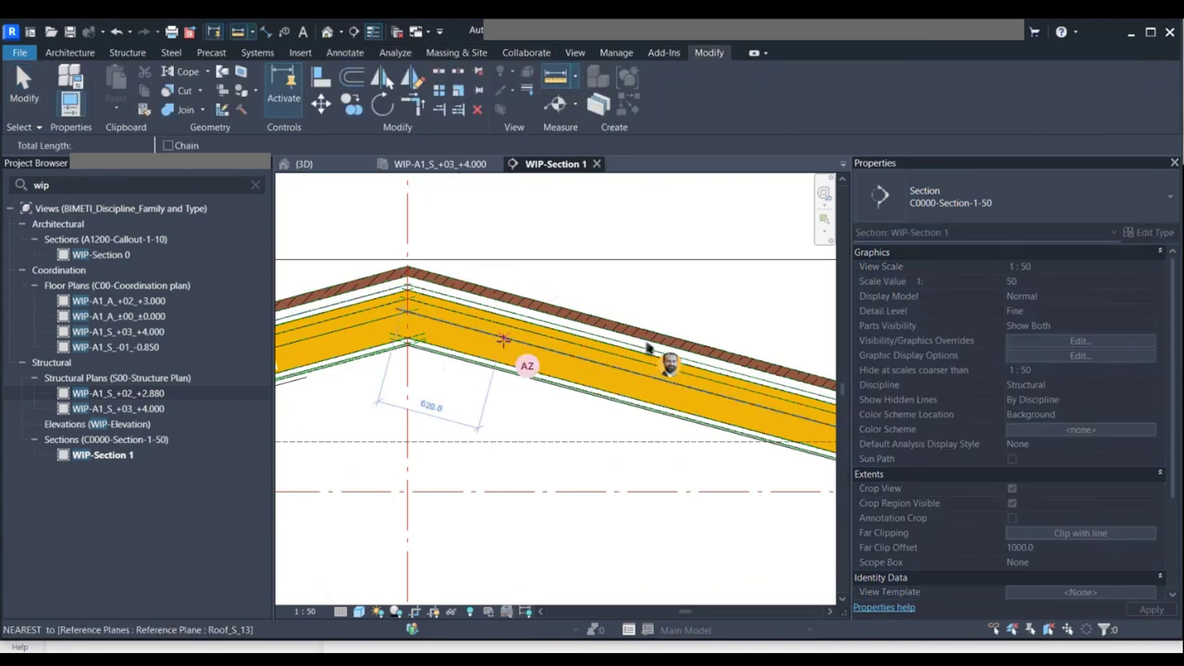
{"action": "scroll", "coordinate": [574, 389], "scroll_direction": "up", "scroll_amount": 2}
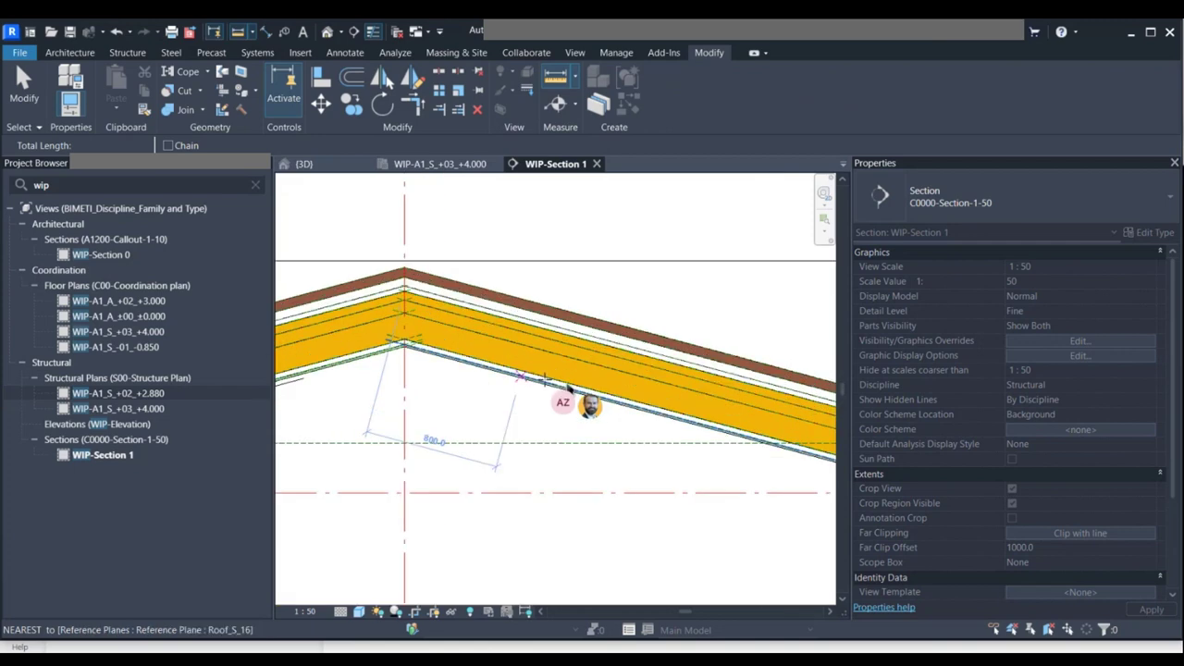
{"action": "scroll", "coordinate": [567, 387], "scroll_direction": "up", "scroll_amount": 2}
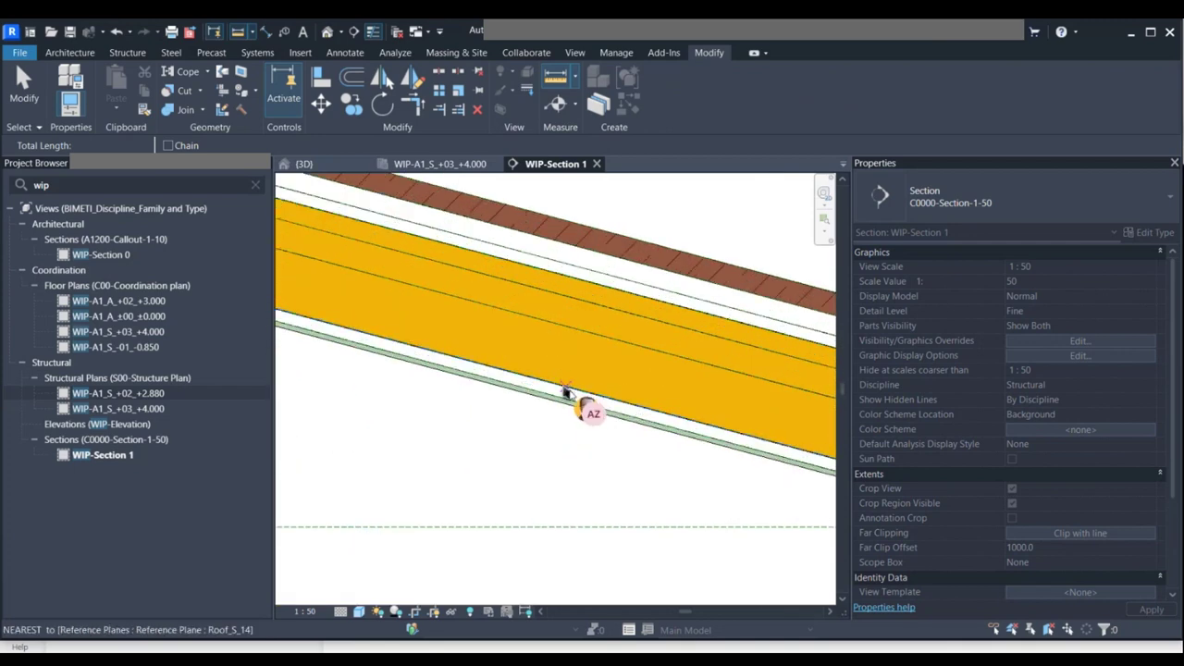
{"action": "left_click", "coordinate": [566, 391]}
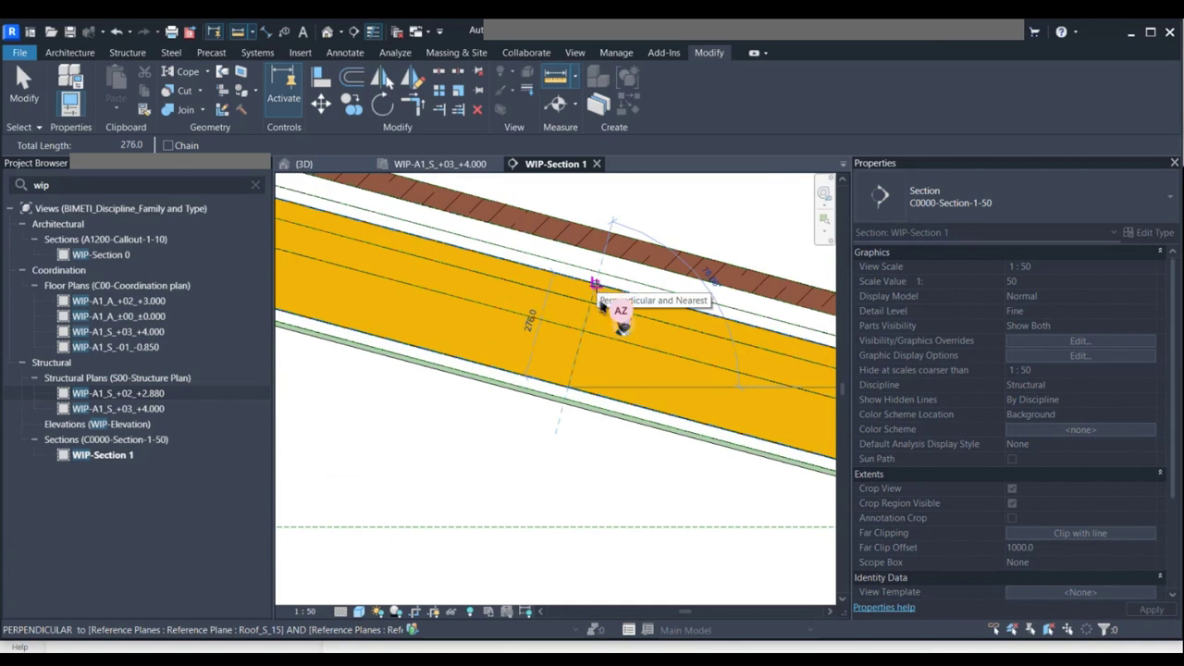
{"action": "key", "text": "Escape"}
{"action": "key", "text": "Escape"}
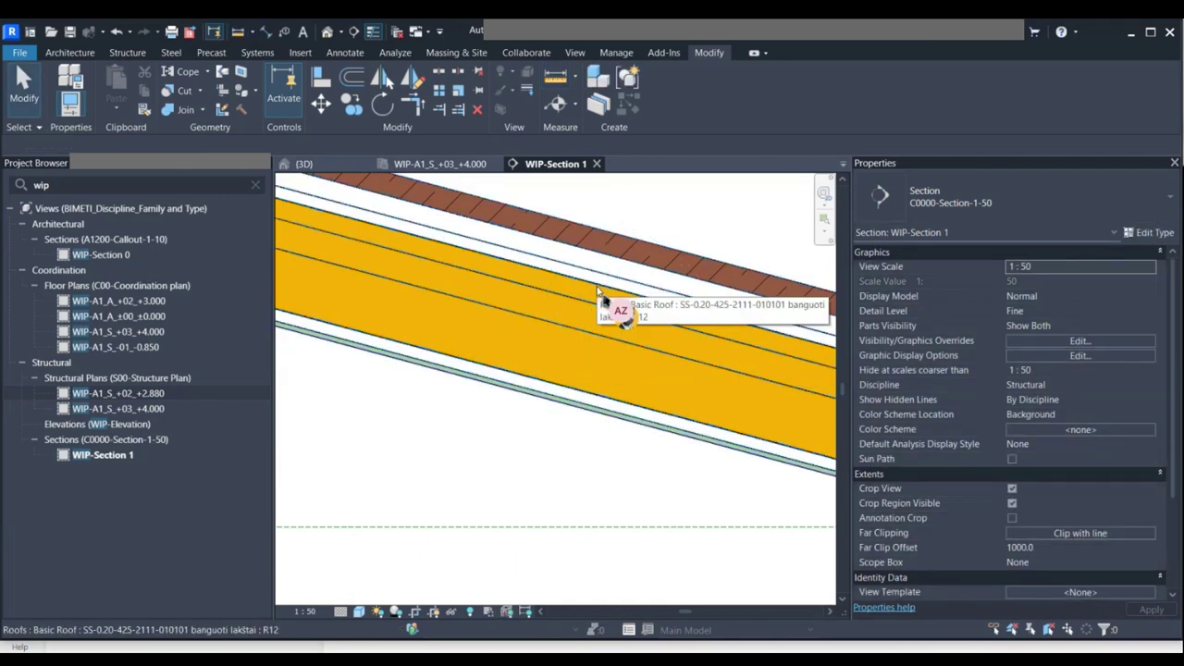
{"action": "middle_click_drag", "start_coordinate": [601, 296], "coordinate": [592, 348]}
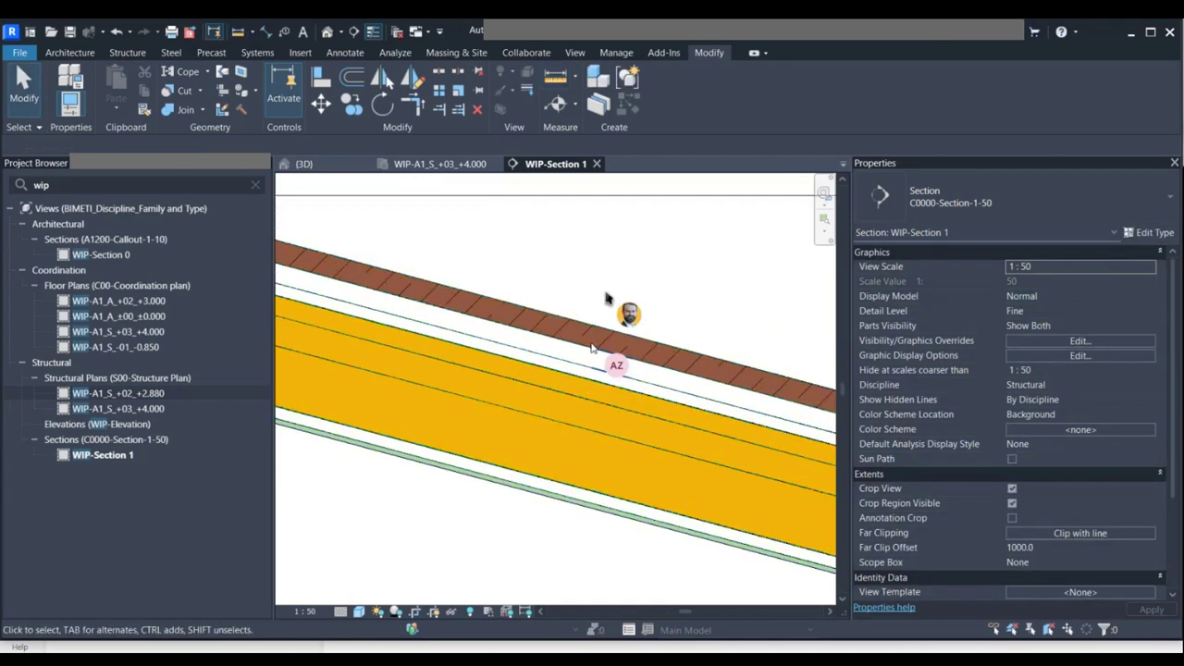
{"action": "scroll", "coordinate": [592, 348], "scroll_direction": "up", "scroll_amount": 5}
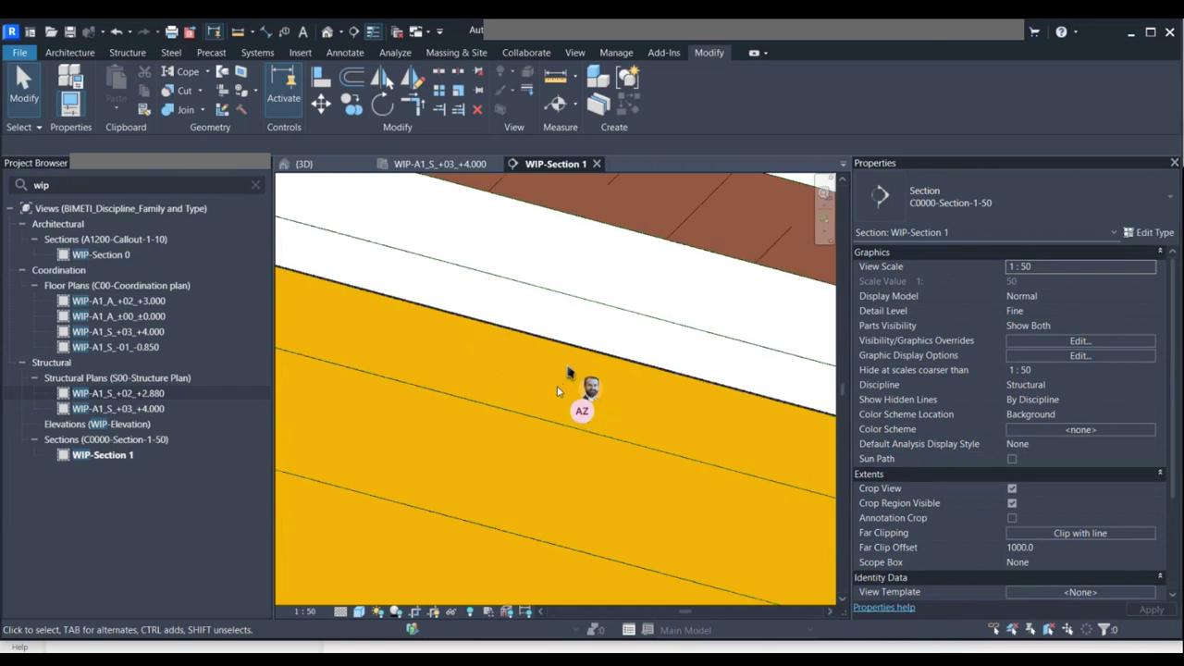
{"action": "scroll", "coordinate": [569, 356], "scroll_direction": "up", "scroll_amount": 3}
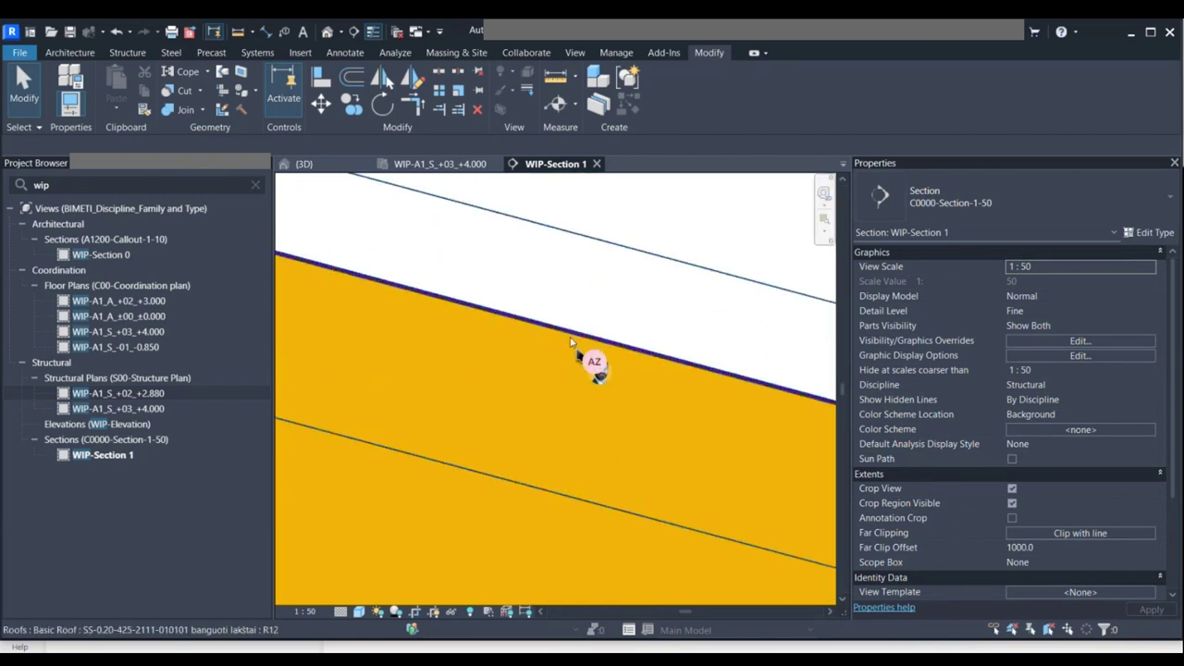
{"action": "scroll", "coordinate": [570, 344], "scroll_direction": "up", "scroll_amount": 1}
{"action": "scroll", "coordinate": [570, 352], "scroll_direction": "up", "scroll_amount": 2}
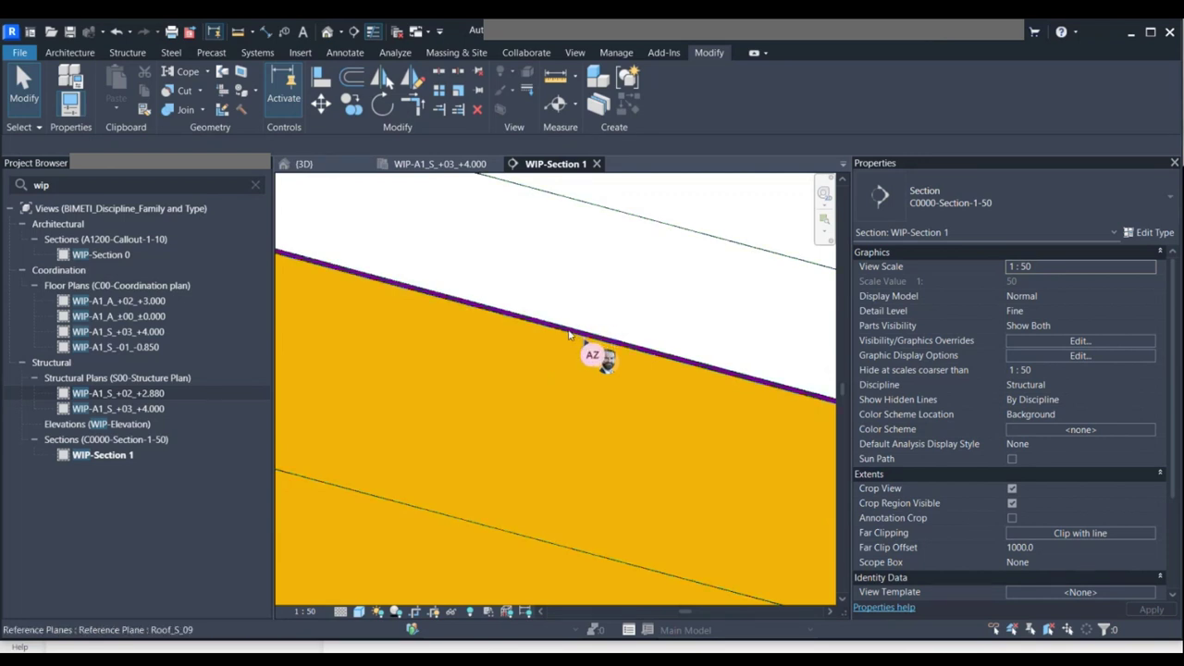
Inspect the Roof_S_09 reference plane and the roof by selecting each in turn.
{"action": "left_click", "coordinate": [571, 335]}
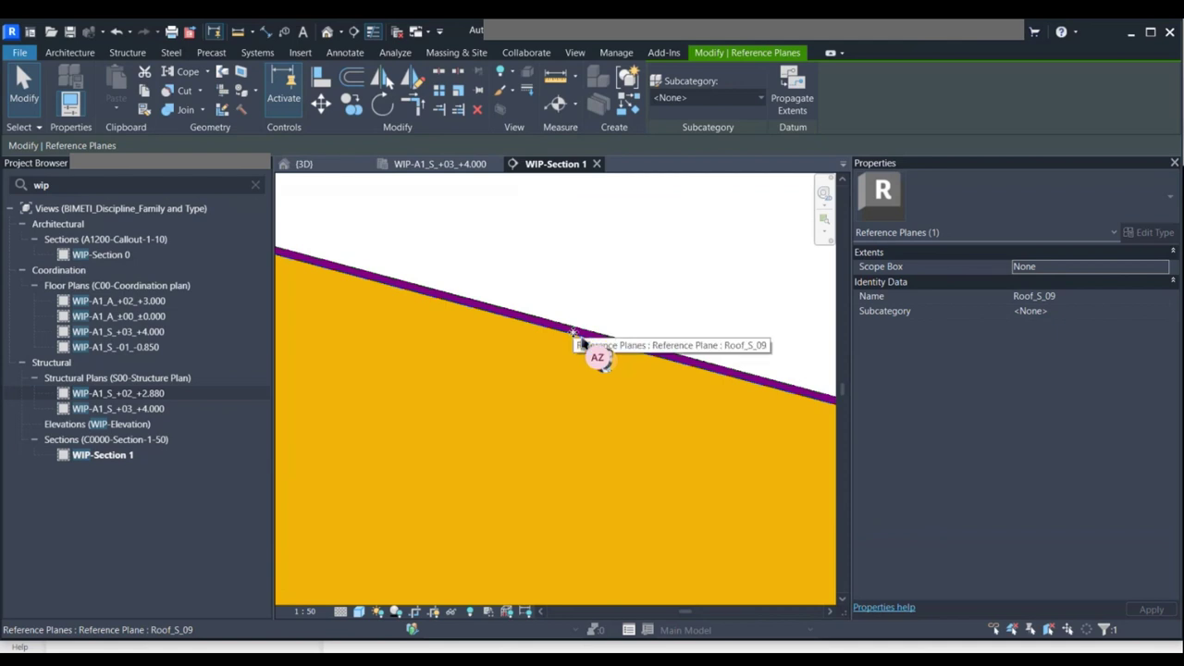
{"action": "left_click", "coordinate": [581, 342]}
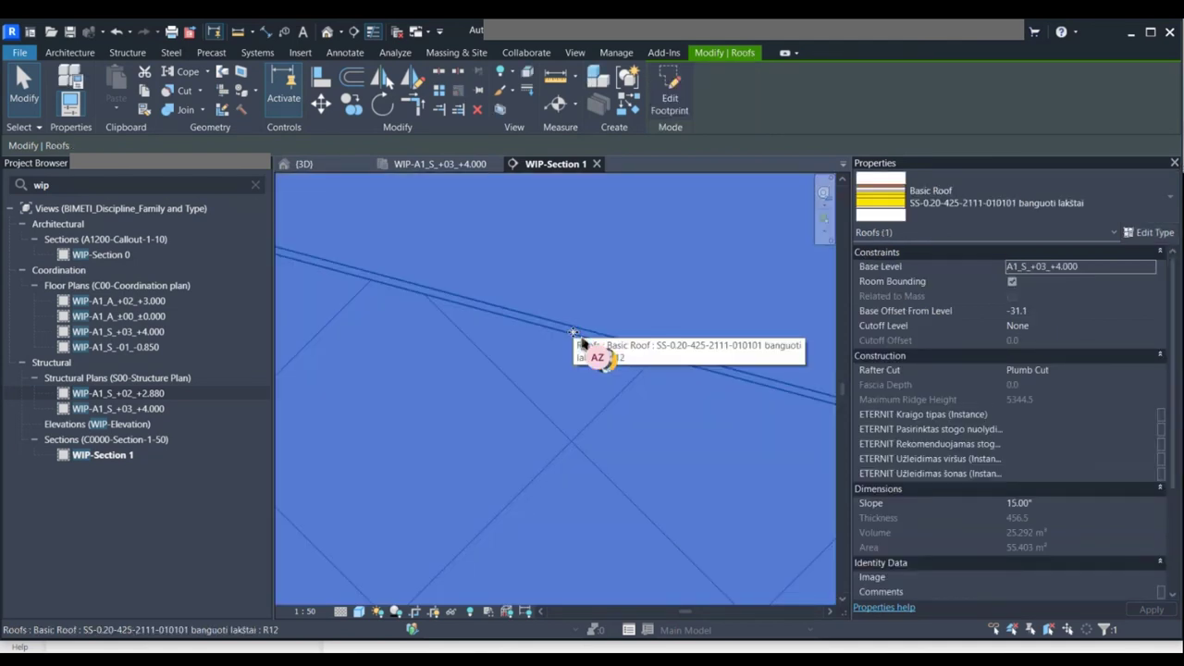
{"action": "key", "text": "Escape"}
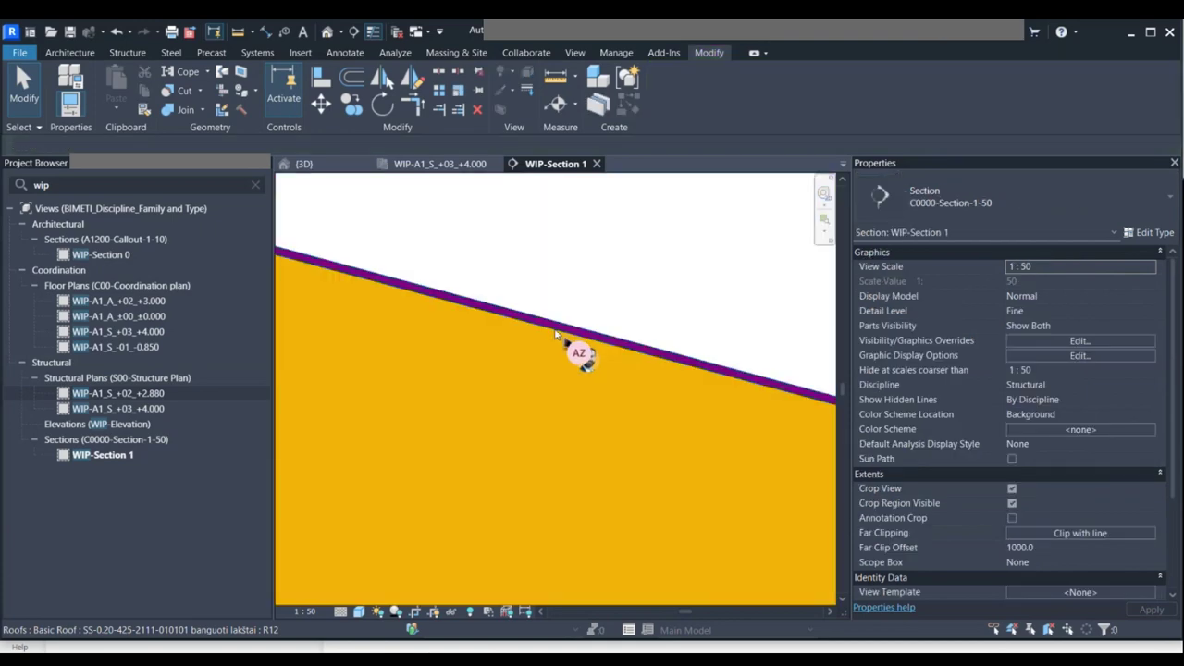
{"action": "left_click", "coordinate": [556, 335]}
{"action": "key", "text": "Escape"}
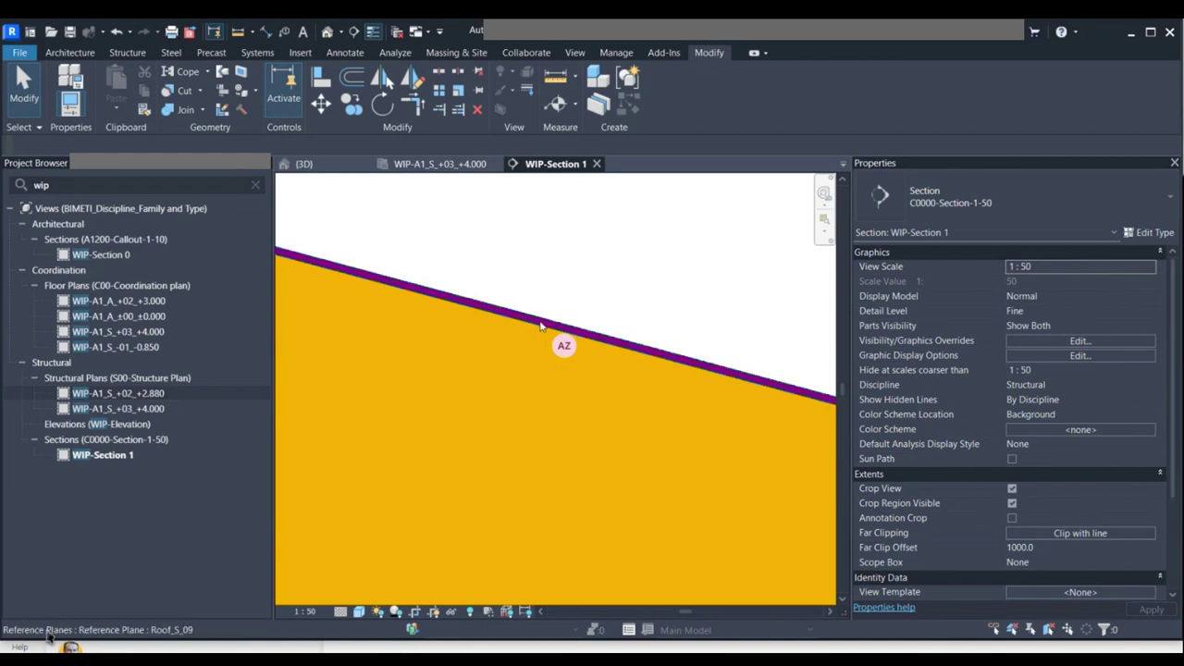
{"action": "left_click", "coordinate": [541, 325]}
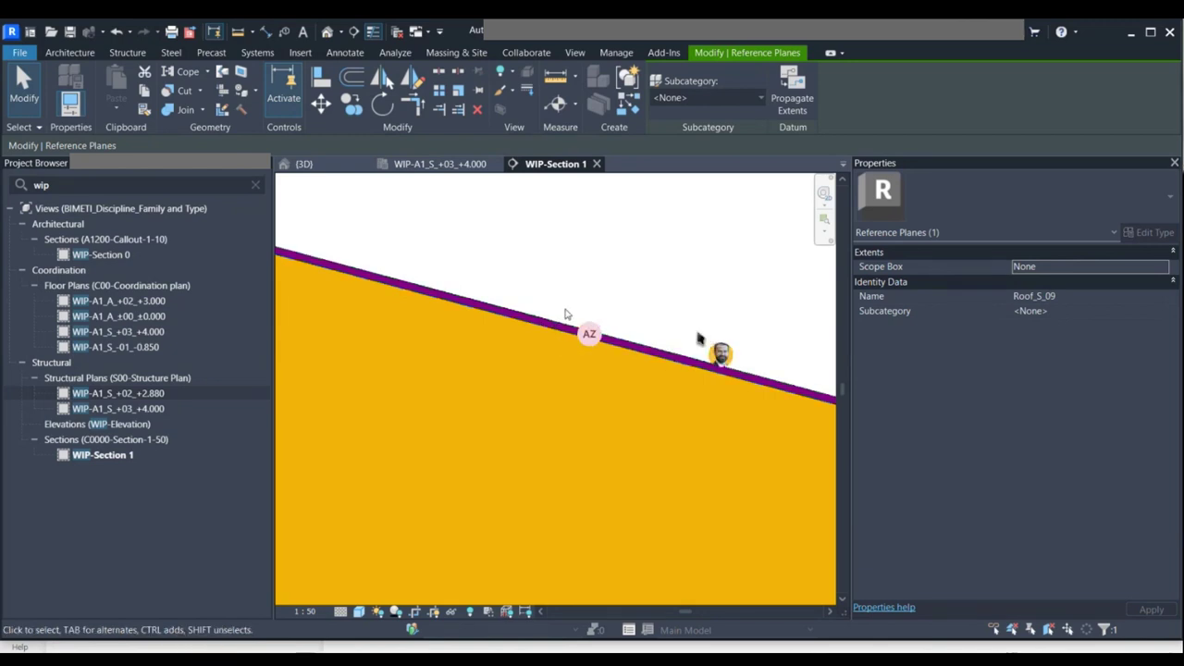
{"action": "left_click", "coordinate": [714, 250]}
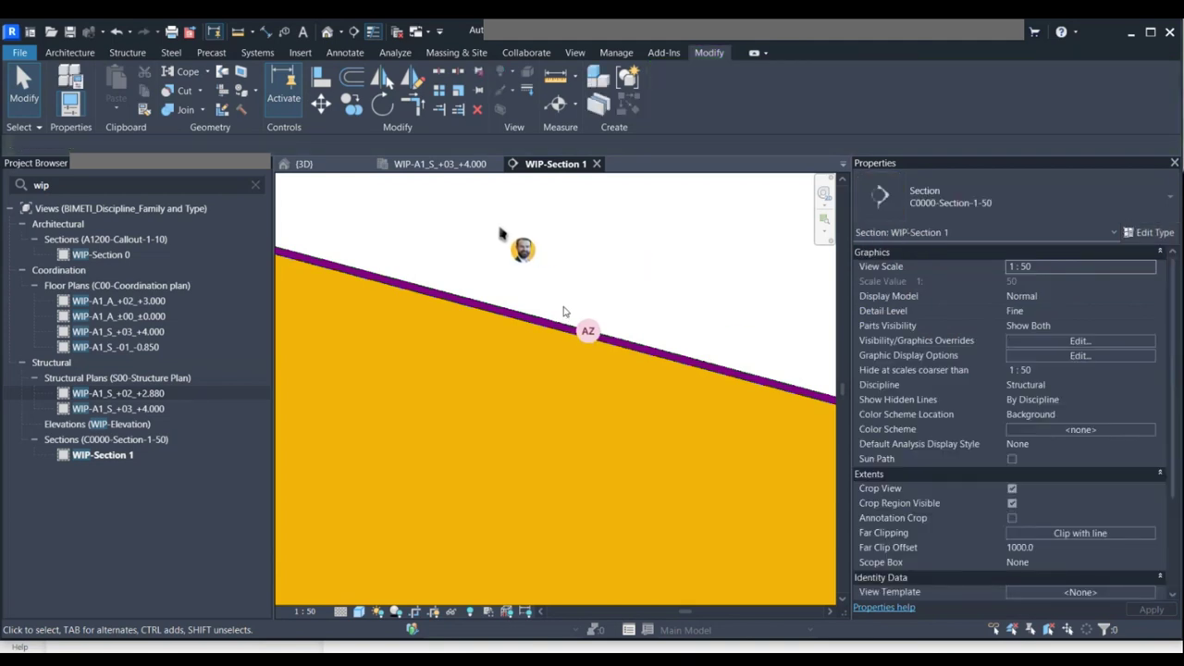
Switch to the WIP-A1_S_+03_+4.000 structural plan view.
{"action": "scroll", "coordinate": [462, 185], "scroll_direction": "down", "scroll_amount": 2}
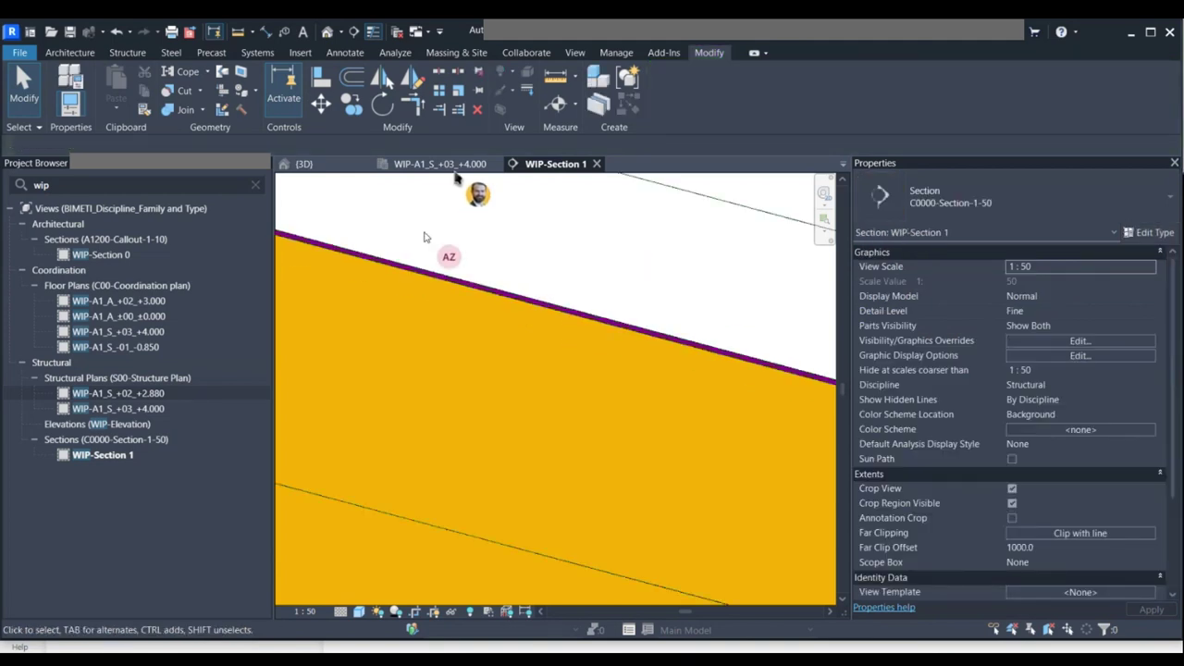
{"action": "scroll", "coordinate": [455, 177], "scroll_direction": "up", "scroll_amount": 2, "text": "ctrl"}
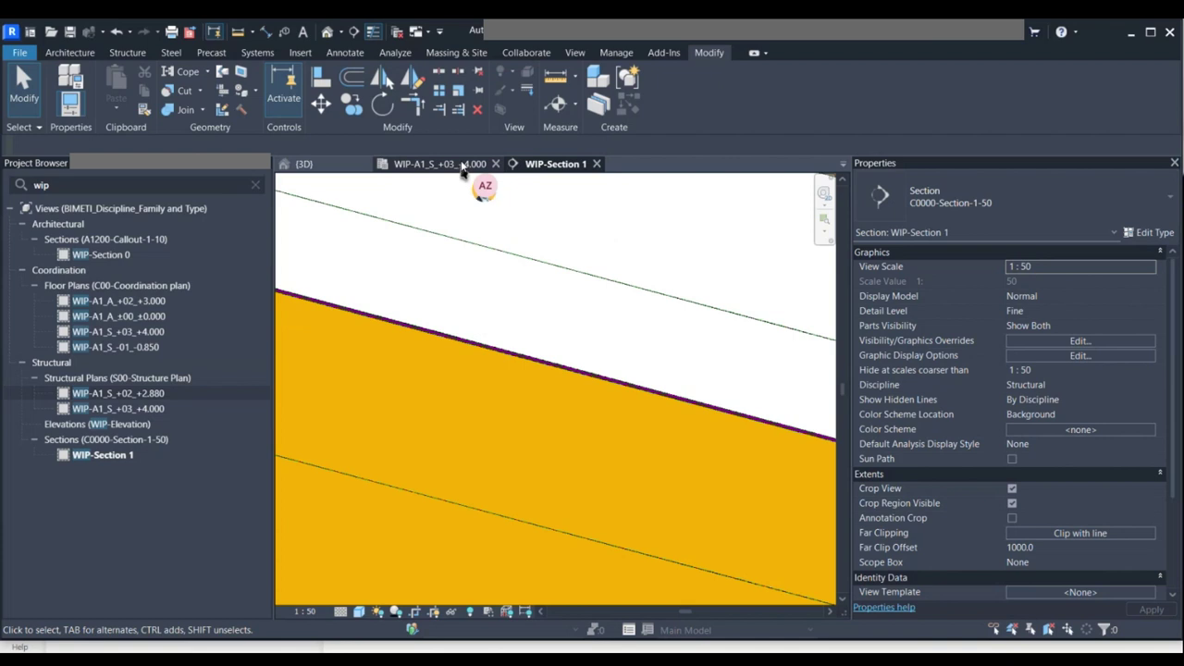
{"action": "left_click", "coordinate": [463, 164]}
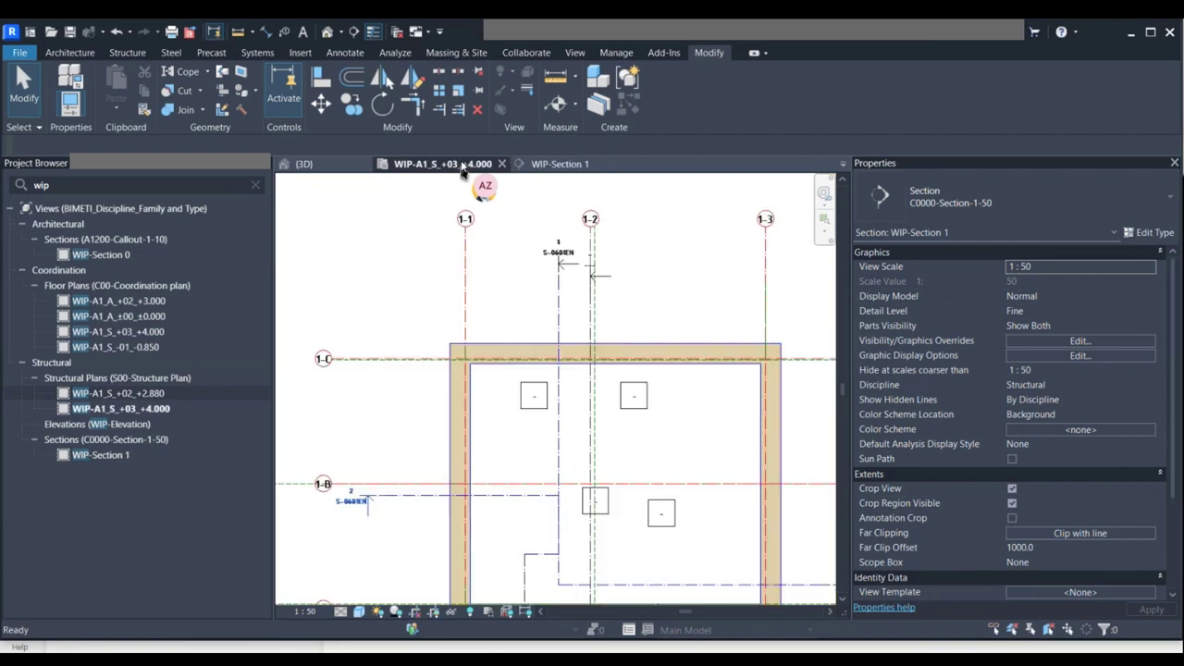
Set the plan's work plane to 'Reference Plane : Roof_S_09' and zoom toward the roof corner.
{"action": "left_click", "coordinate": [128, 52]}
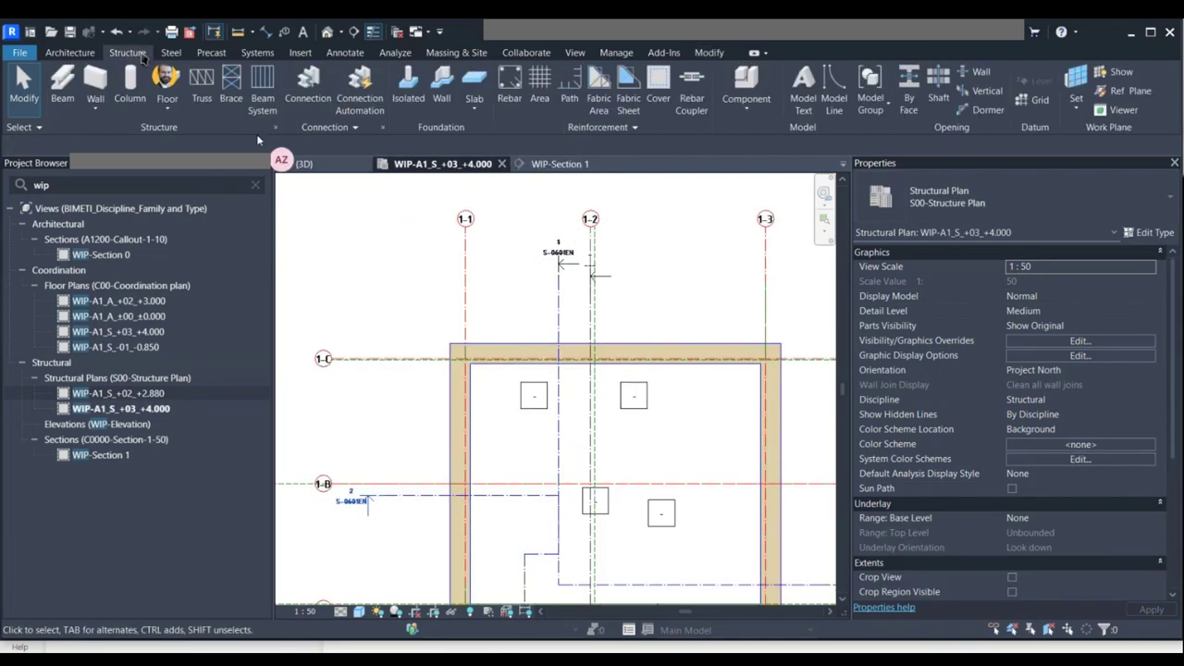
{"action": "left_click", "coordinate": [1077, 72]}
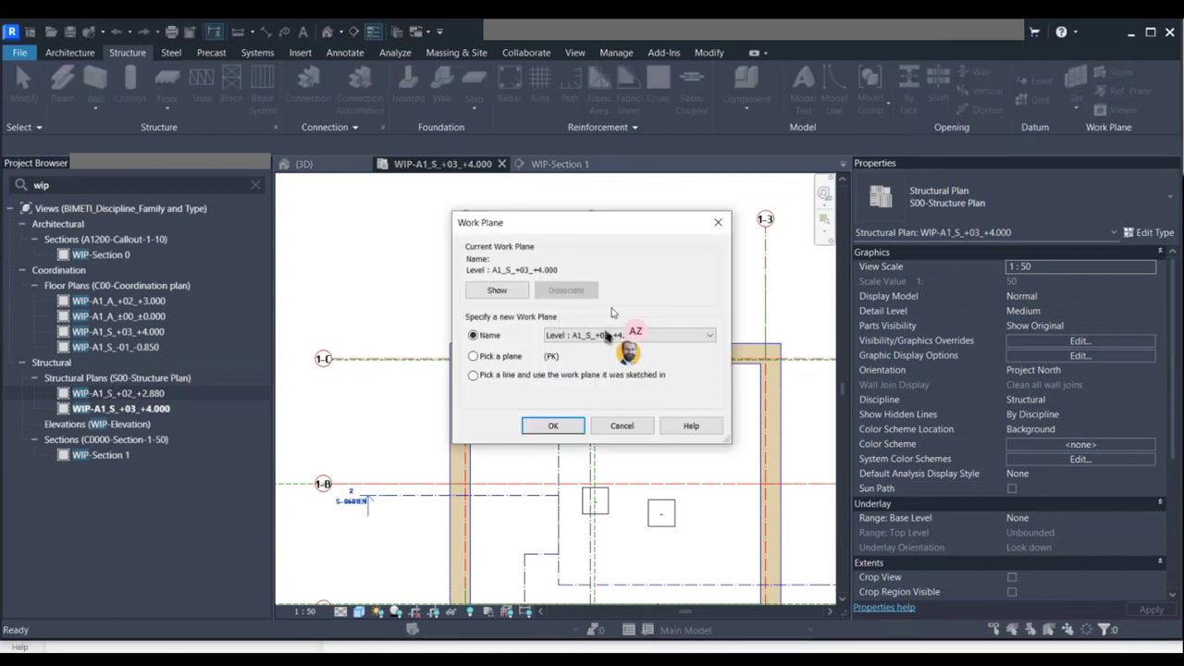
{"action": "left_click", "coordinate": [657, 337]}
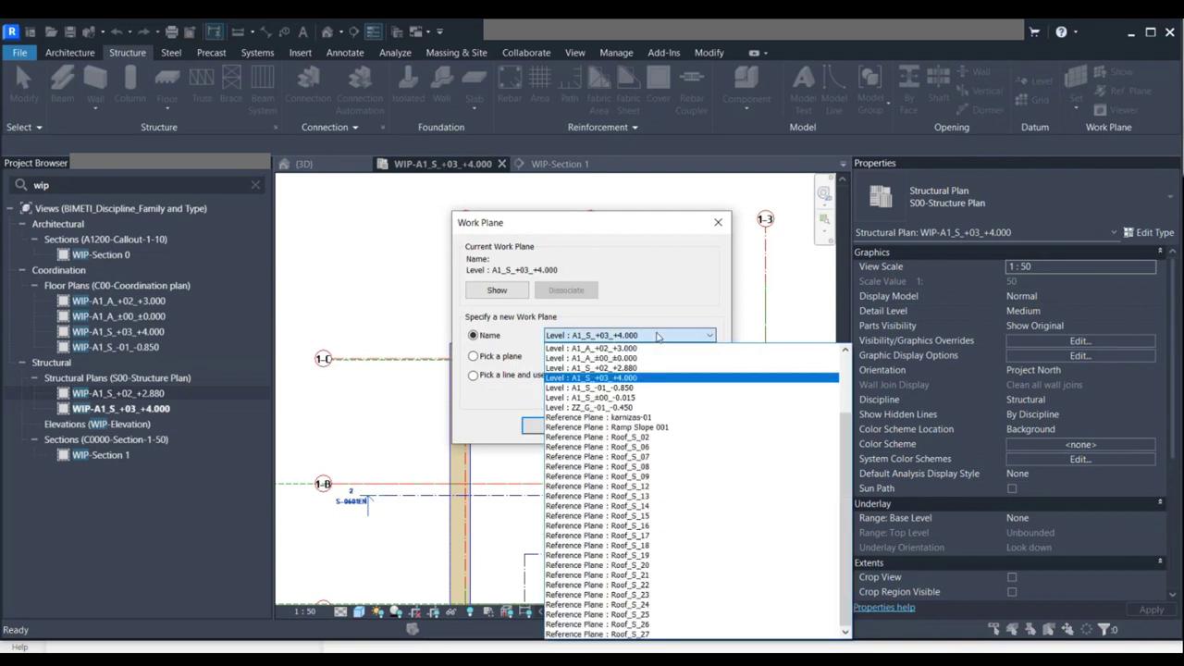
{"action": "left_click", "coordinate": [652, 477]}
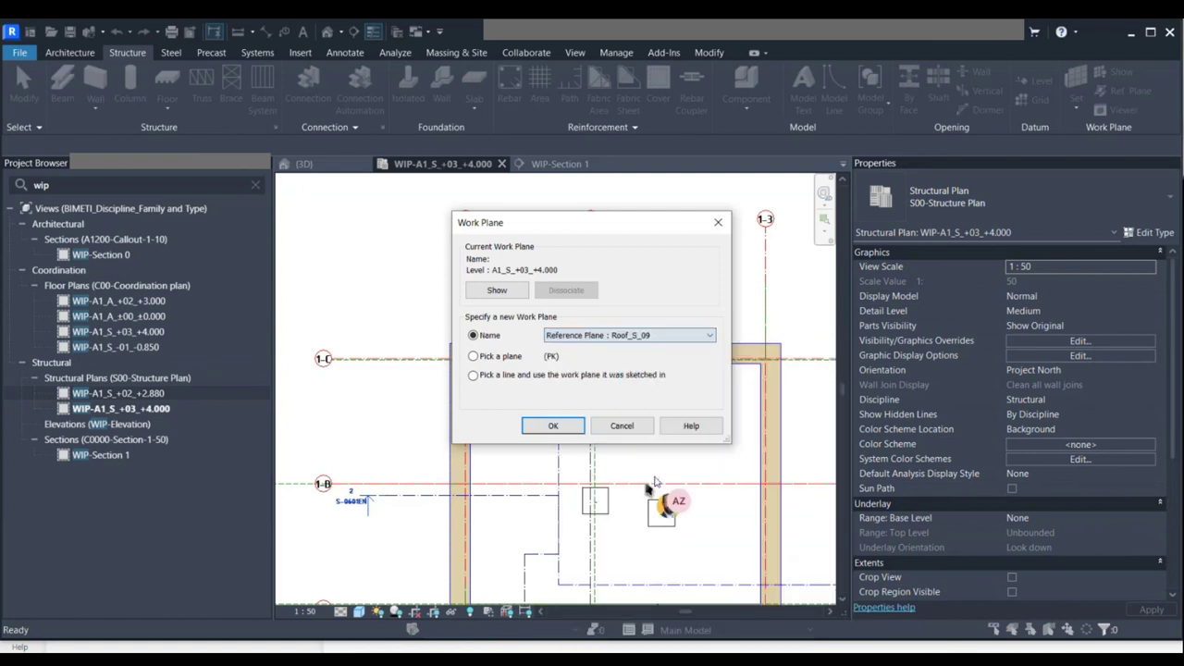
{"action": "left_click", "coordinate": [553, 426]}
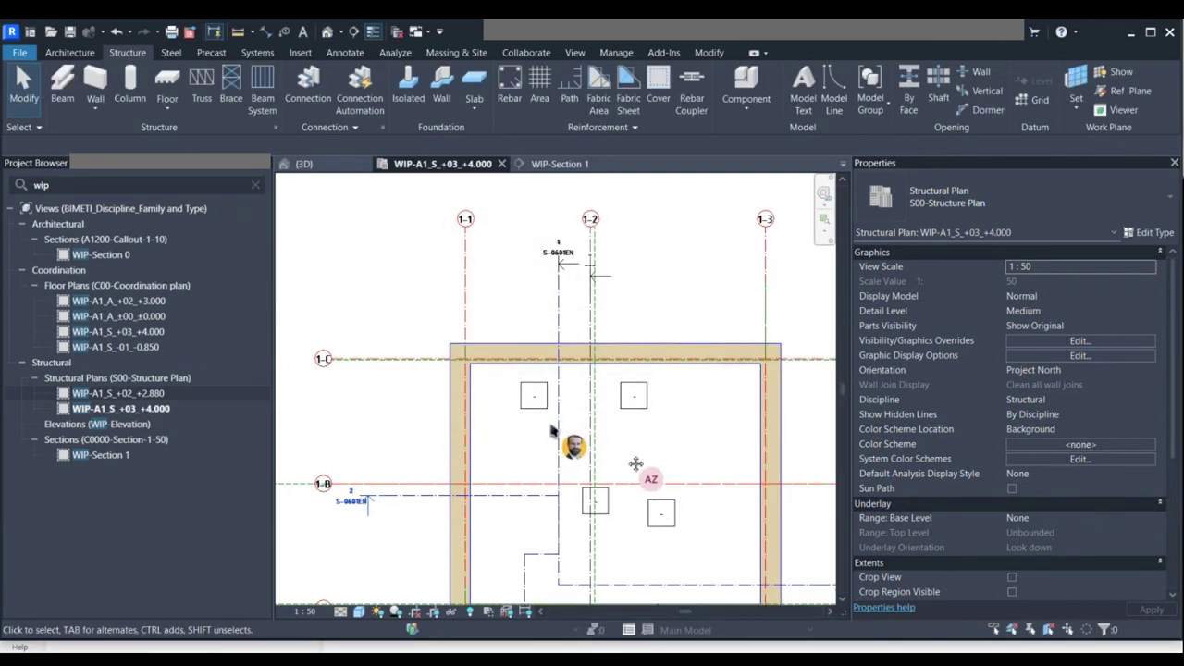
{"action": "middle_click_drag", "start_coordinate": [637, 461], "coordinate": [610, 453]}
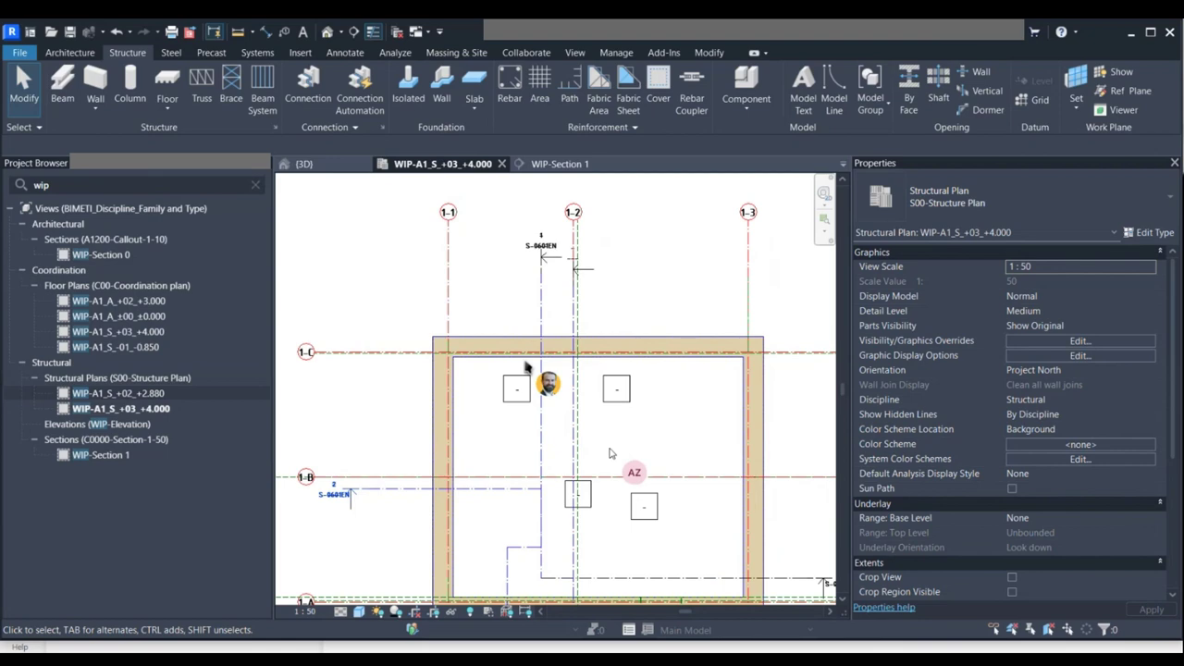
{"action": "scroll", "coordinate": [525, 357], "scroll_direction": "up", "scroll_amount": 3}
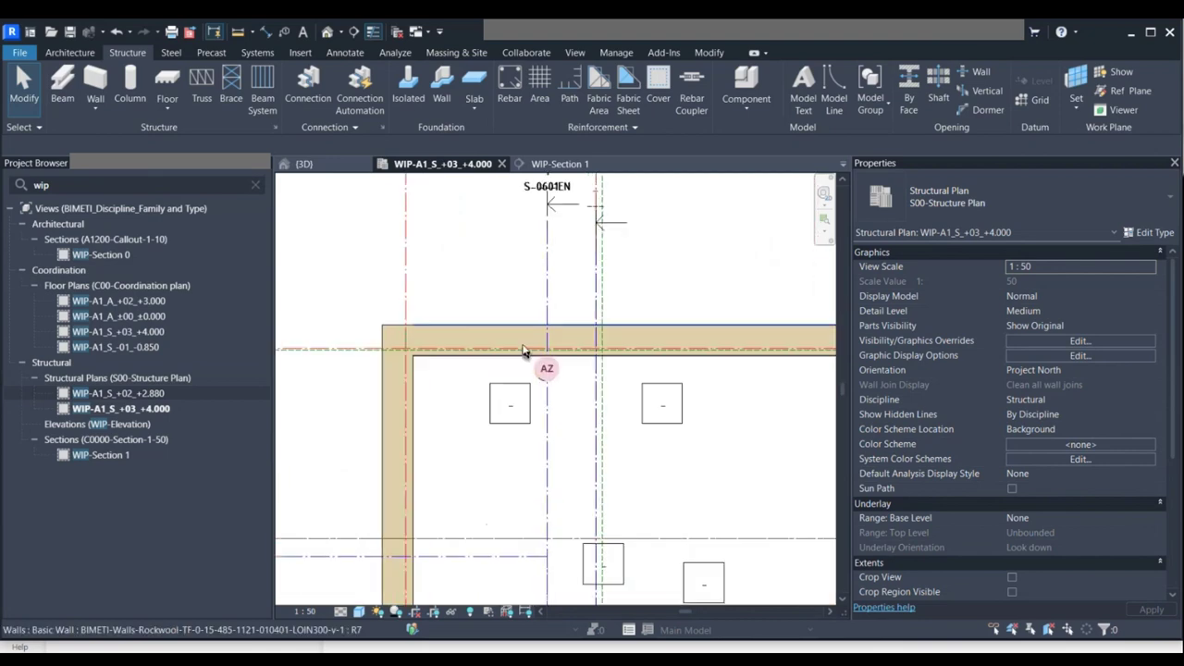
{"action": "scroll", "coordinate": [523, 352], "scroll_direction": "up", "scroll_amount": 1}
In Visibility/Graphics, filter for 'roof', turn on Roofs, and set surface transparency to 100.
{"action": "key", "text": "v"}
{"action": "key", "text": "g"}
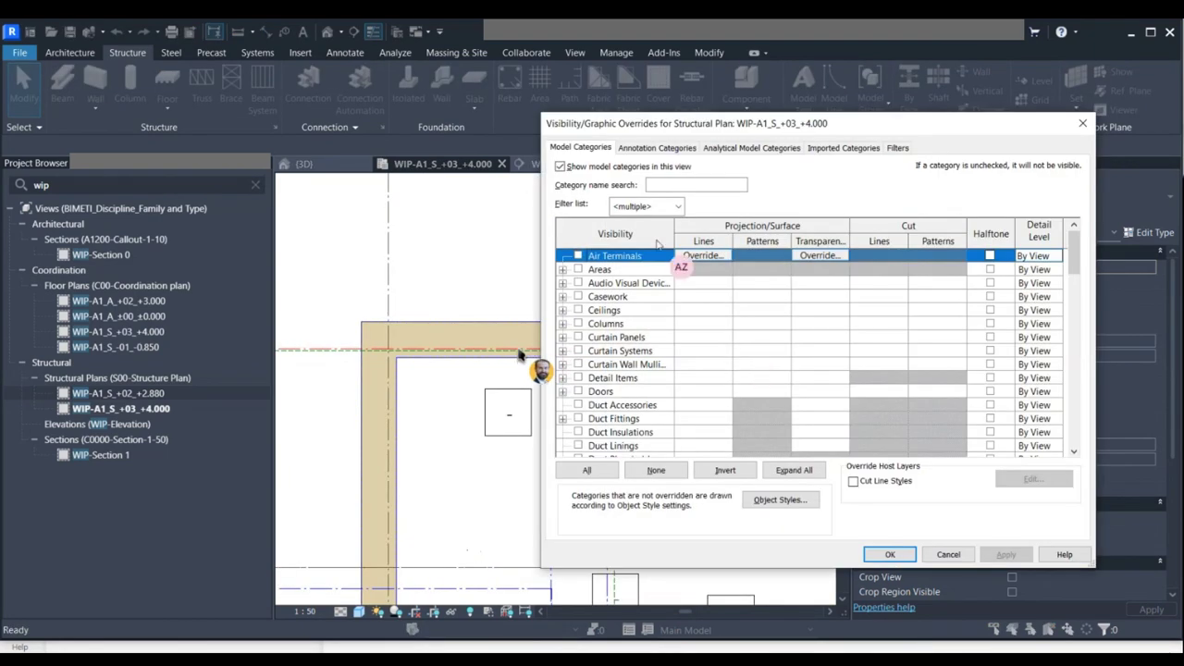
{"action": "left_click", "coordinate": [705, 187]}
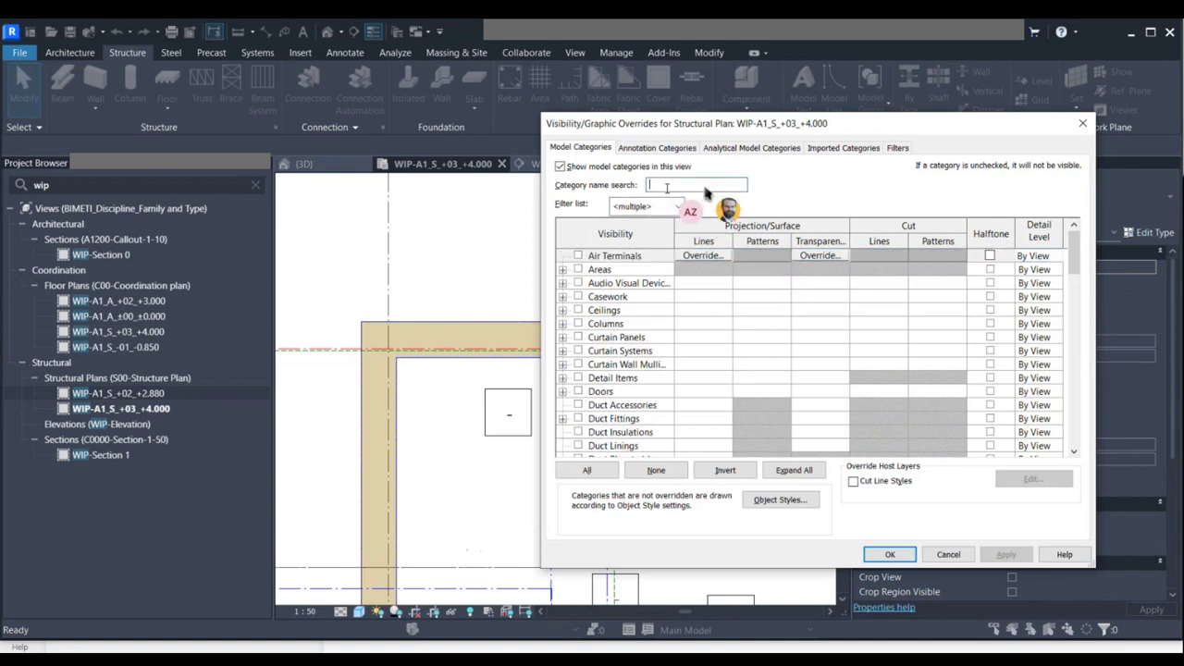
{"action": "type", "text": "roof"}
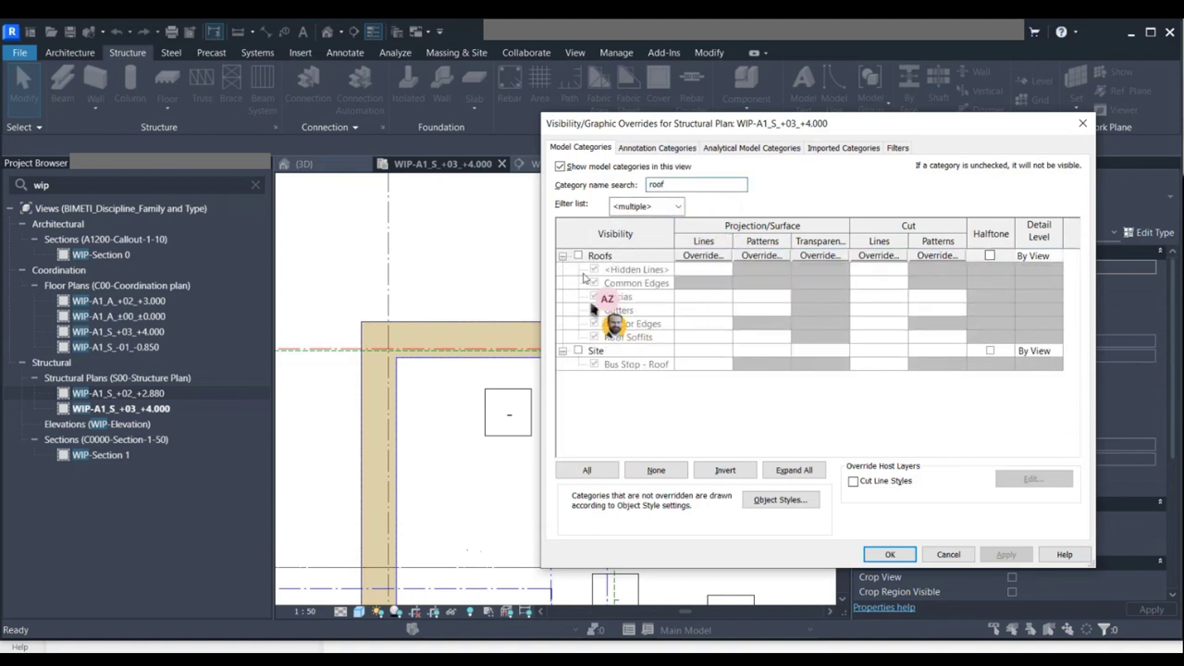
{"action": "left_click", "coordinate": [578, 256]}
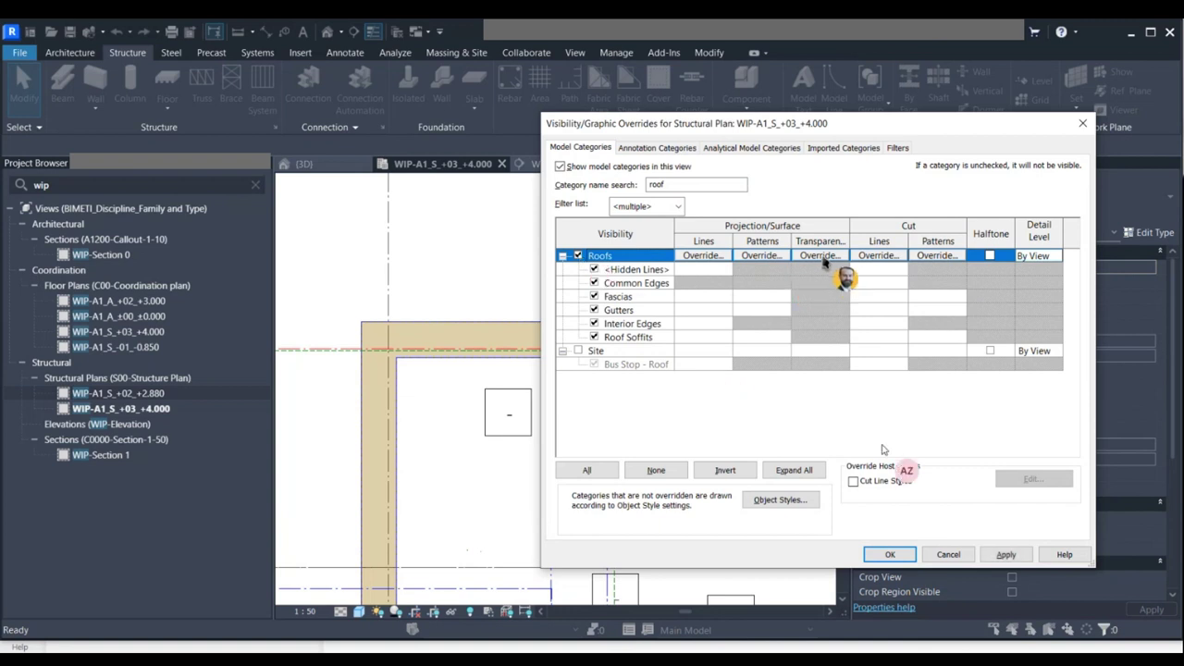
{"action": "left_click", "coordinate": [822, 256]}
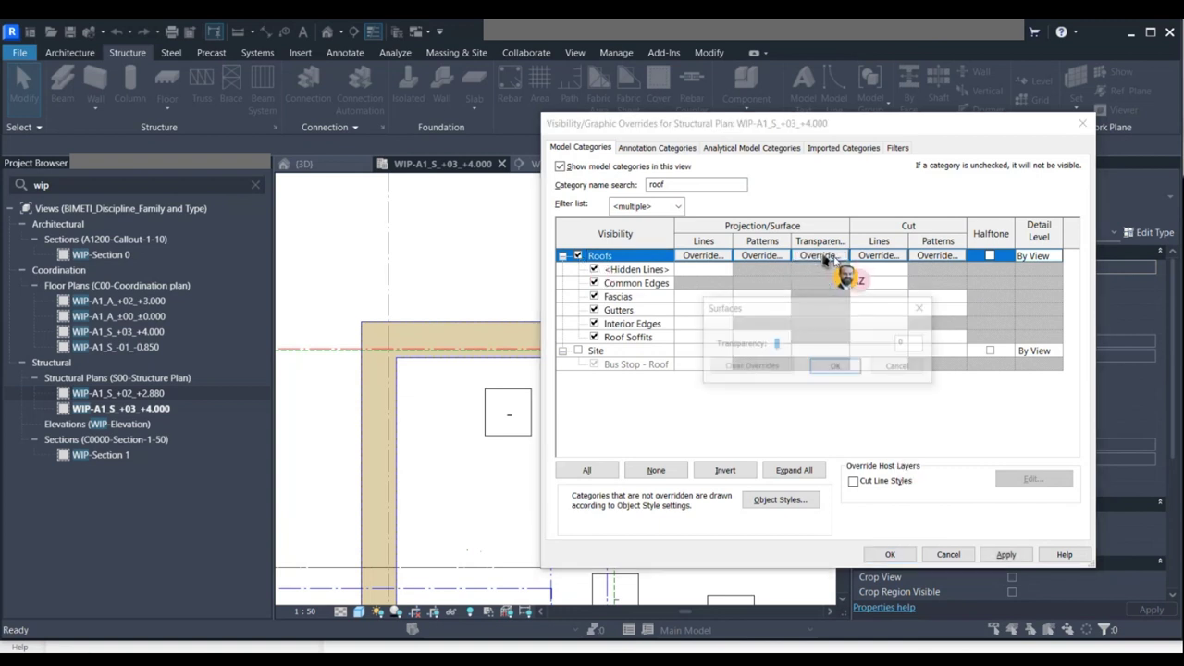
{"action": "left_click_drag", "start_coordinate": [774, 344], "coordinate": [796, 344]}
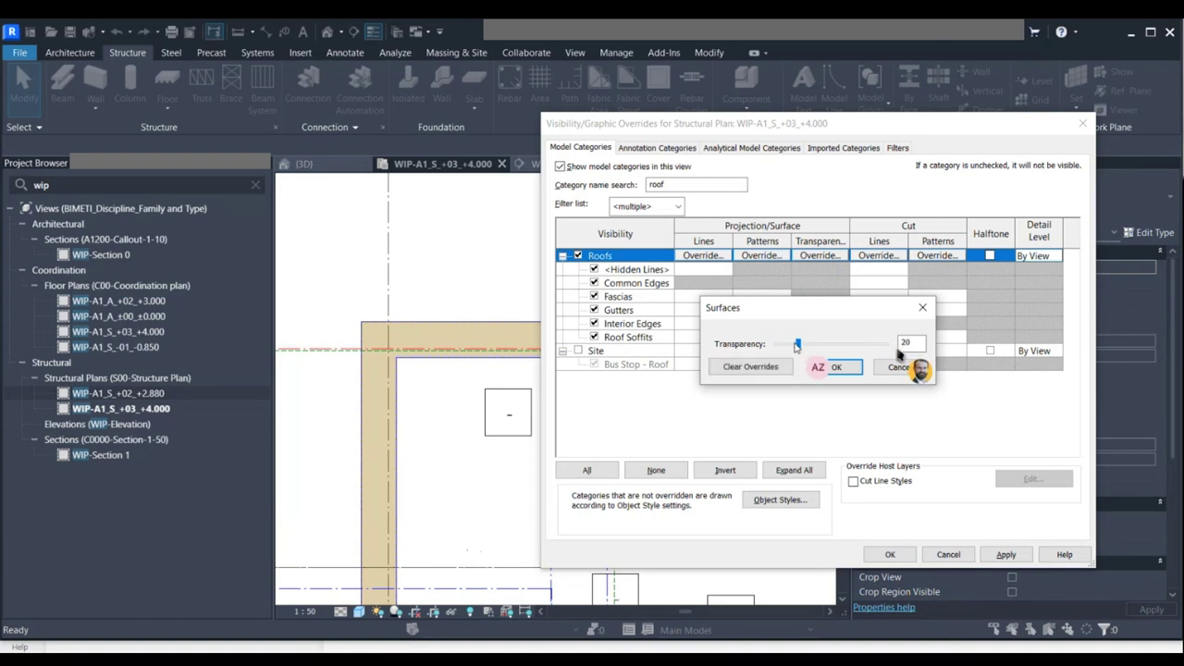
{"action": "left_click_drag", "start_coordinate": [899, 353], "coordinate": [891, 351]}
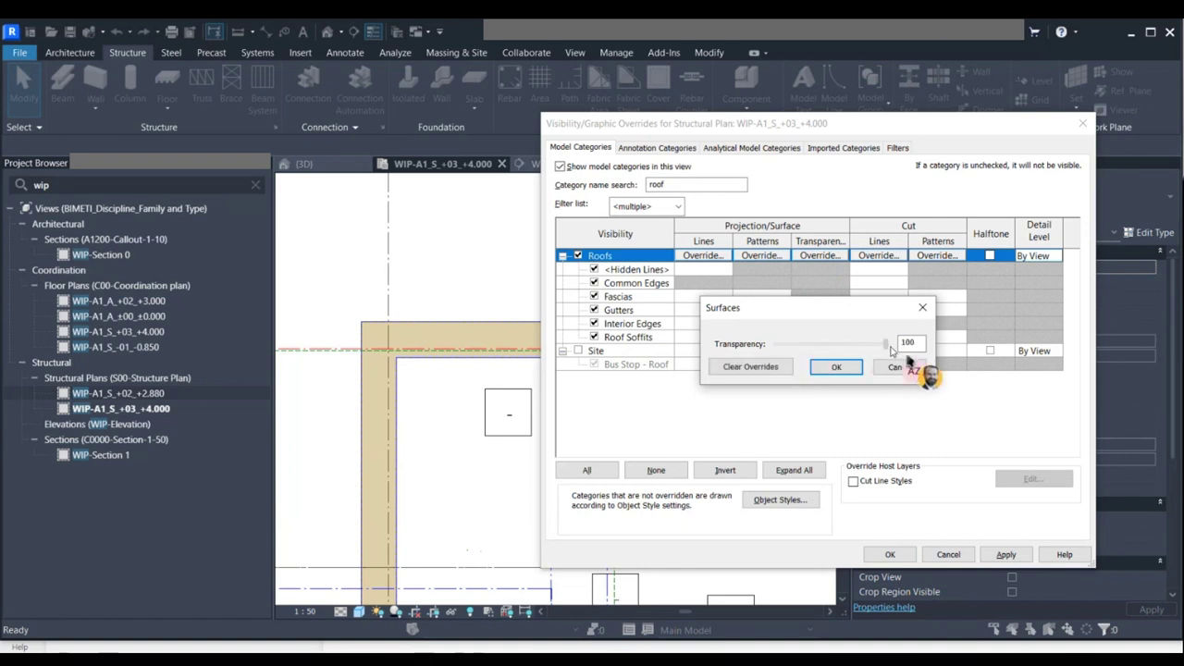
{"action": "left_click", "coordinate": [836, 366]}
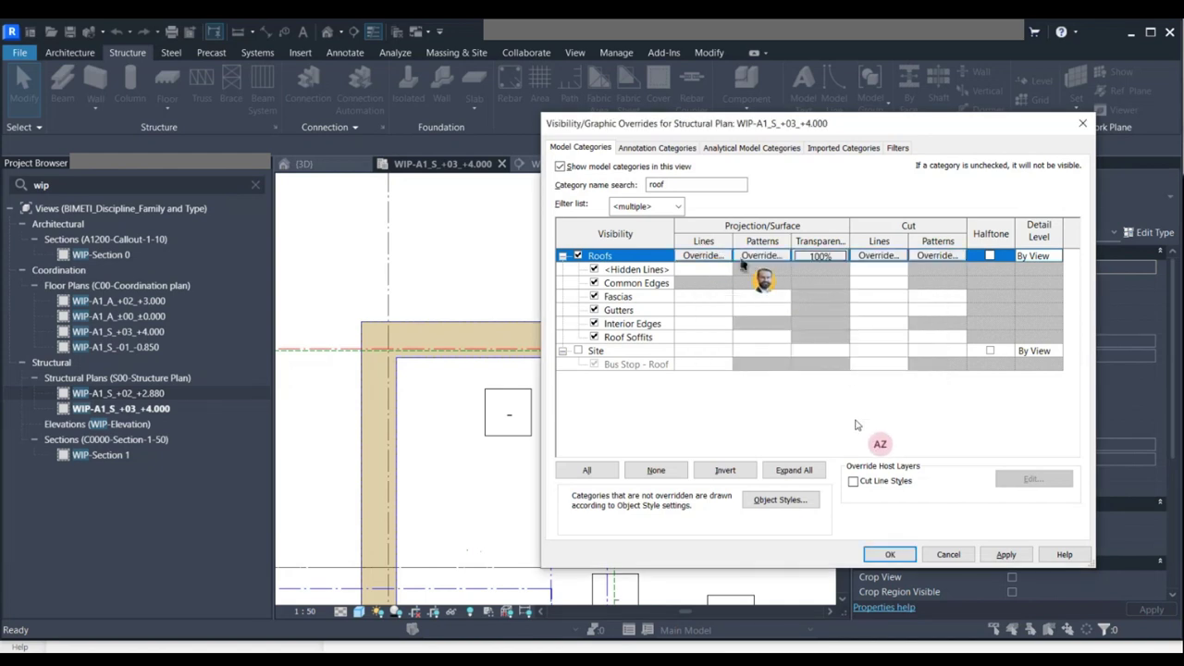
Hide the Roofs foreground and background fill patterns, then apply and close the dialog.
{"action": "left_click", "coordinate": [764, 258]}
{"action": "left_click", "coordinate": [762, 256]}
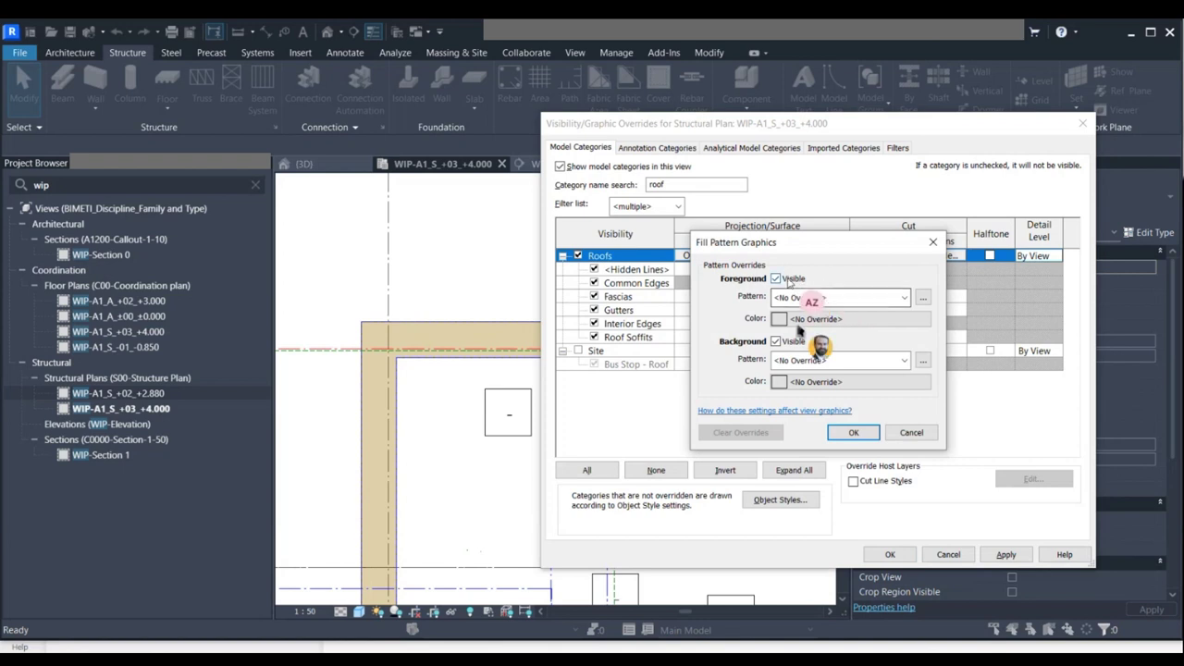
{"action": "left_click", "coordinate": [775, 278]}
{"action": "left_click", "coordinate": [776, 341]}
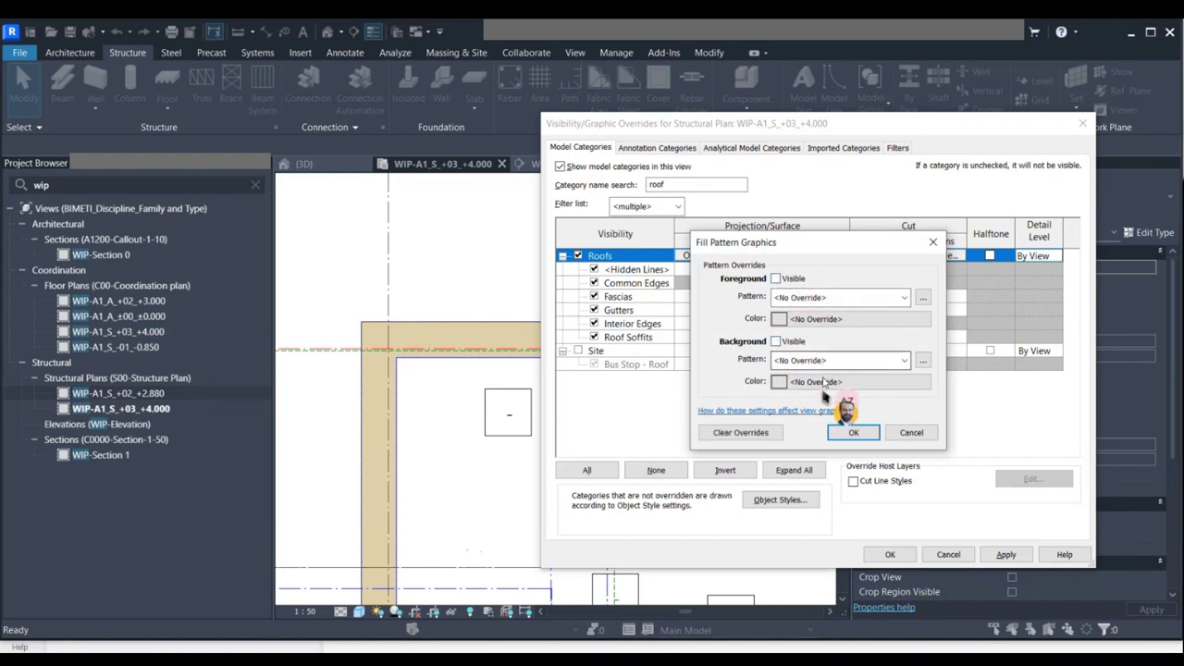
{"action": "left_click", "coordinate": [851, 432]}
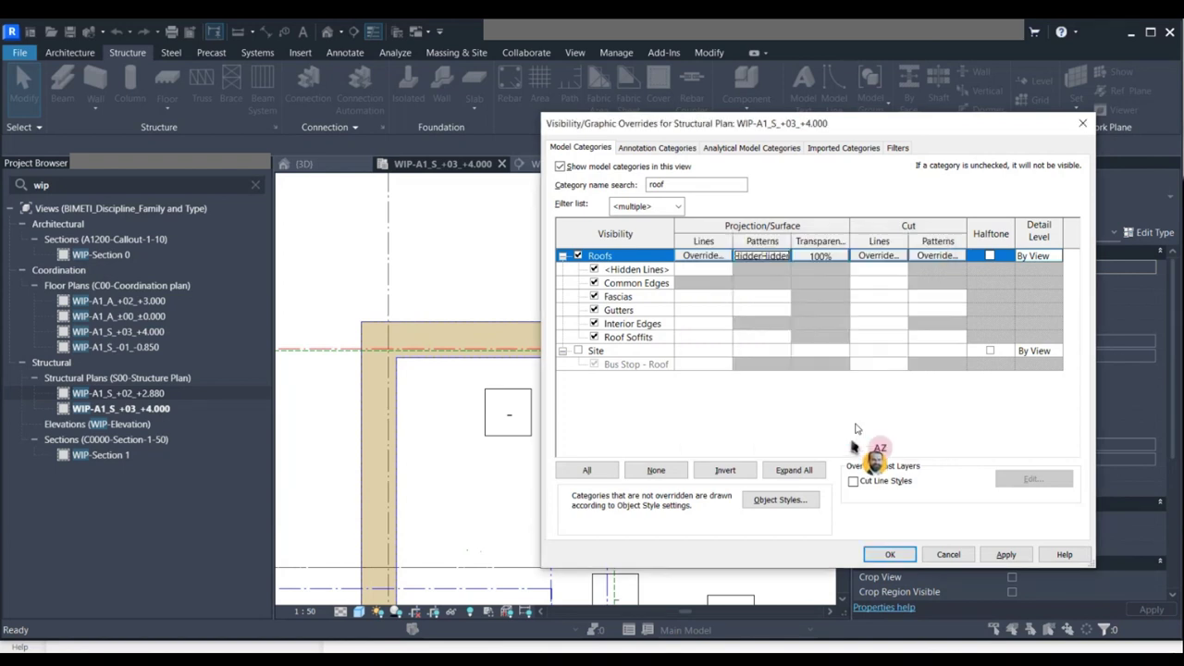
{"action": "left_click", "coordinate": [1006, 554]}
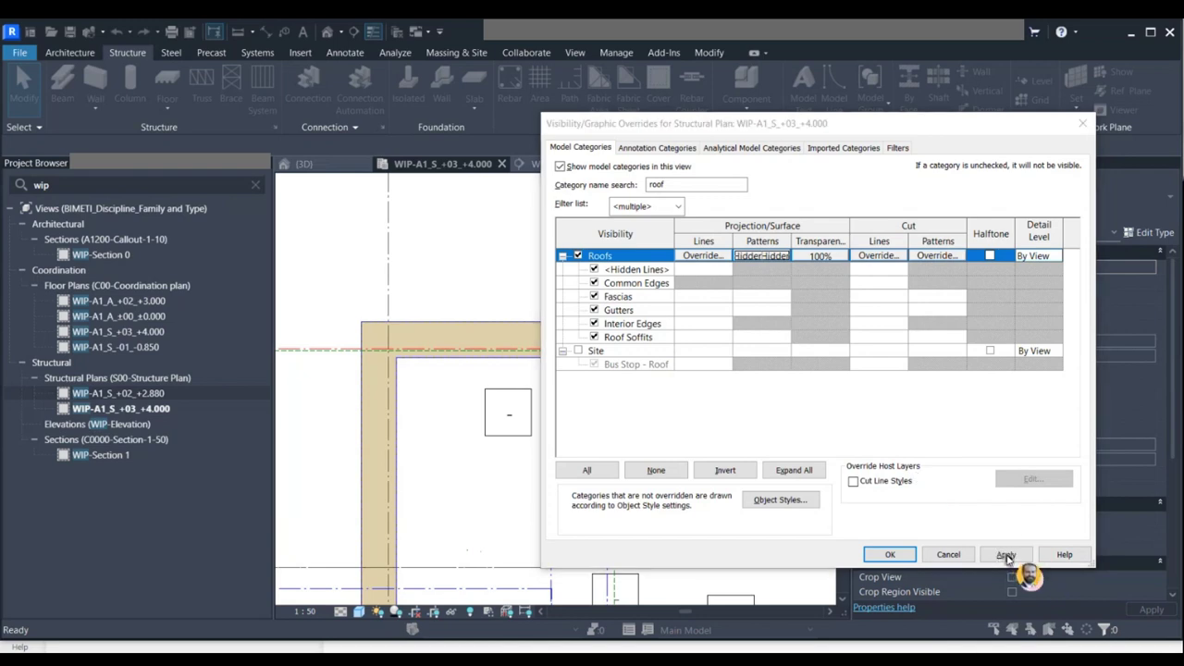
{"action": "left_click", "coordinate": [885, 555]}
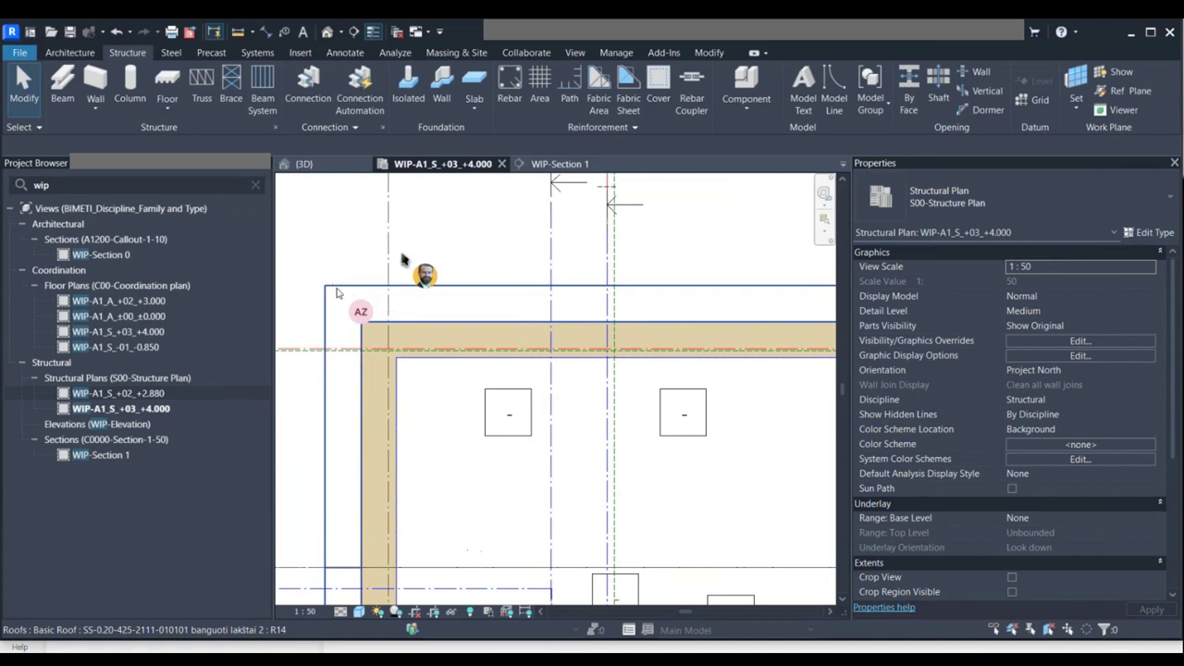
Start a Beam System and sketch a rectangular boundary between two opposite roof corners.
{"action": "left_click", "coordinate": [264, 93]}
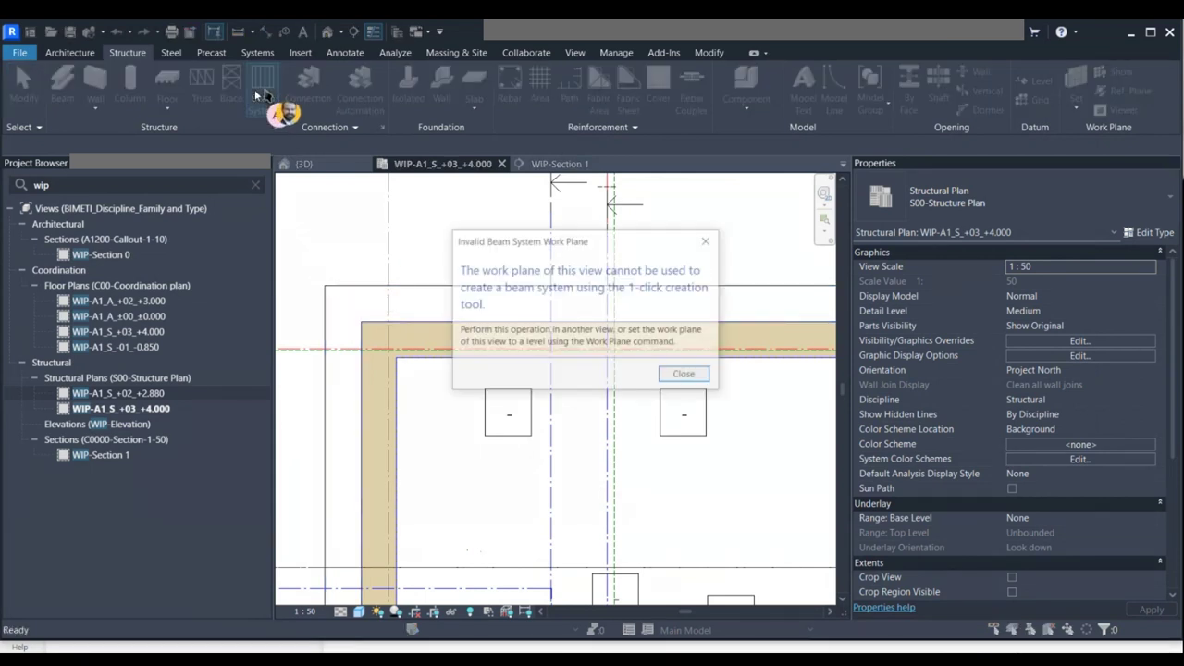
{"action": "left_click", "coordinate": [684, 376]}
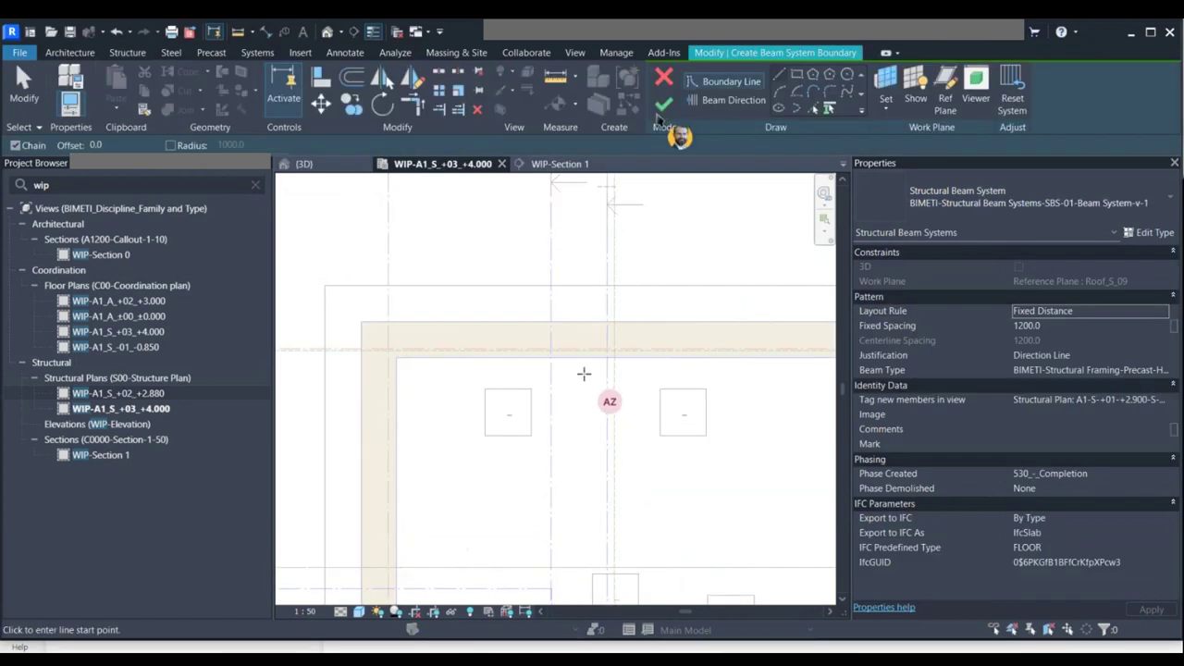
{"action": "left_click", "coordinate": [796, 74]}
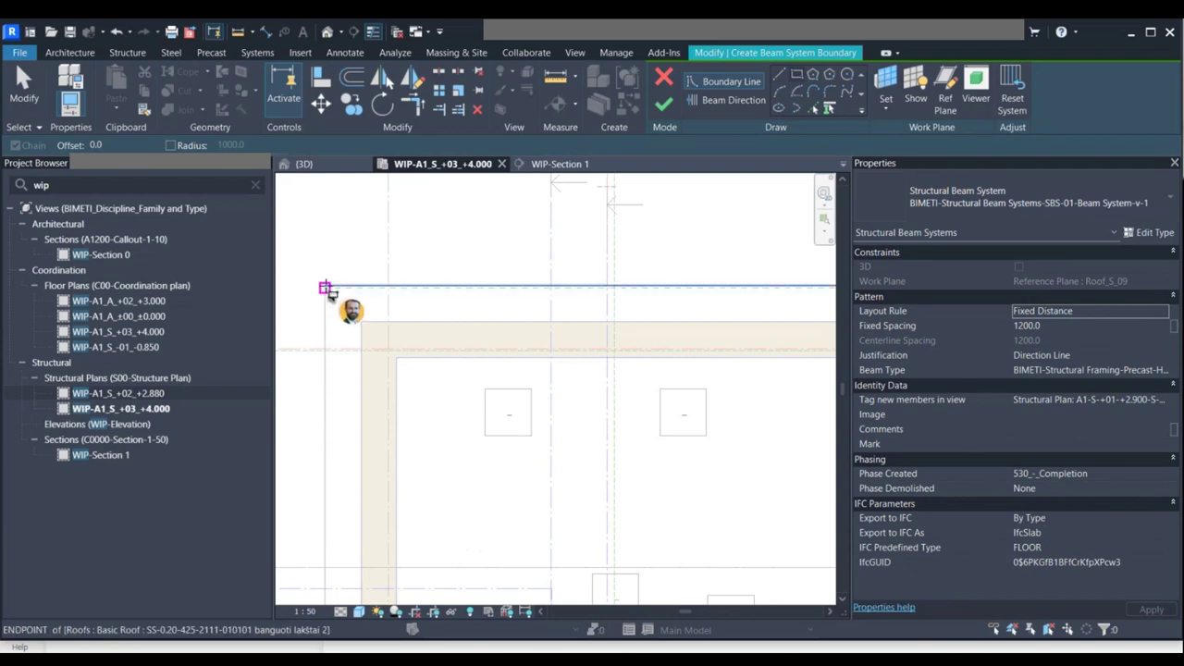
{"action": "left_click", "coordinate": [325, 289]}
{"action": "scroll", "coordinate": [488, 410], "scroll_direction": "down", "scroll_amount": 3}
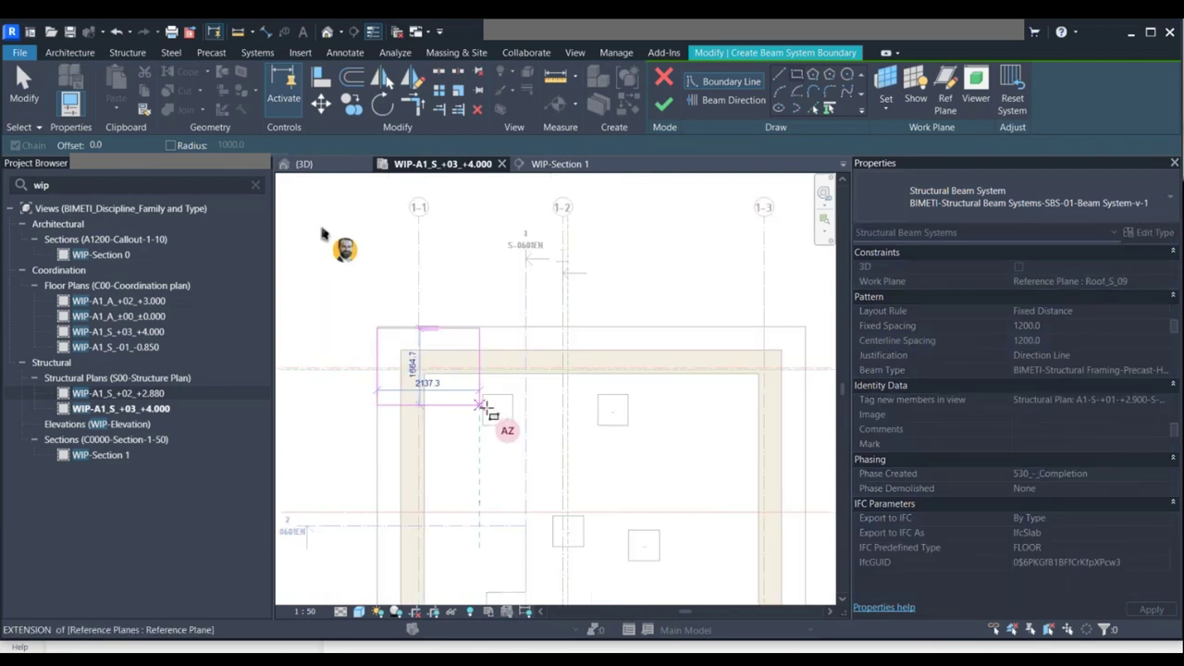
{"action": "middle_click_drag", "start_coordinate": [574, 463], "coordinate": [526, 383]}
{"action": "scroll", "coordinate": [629, 528], "scroll_direction": "up", "scroll_amount": 5}
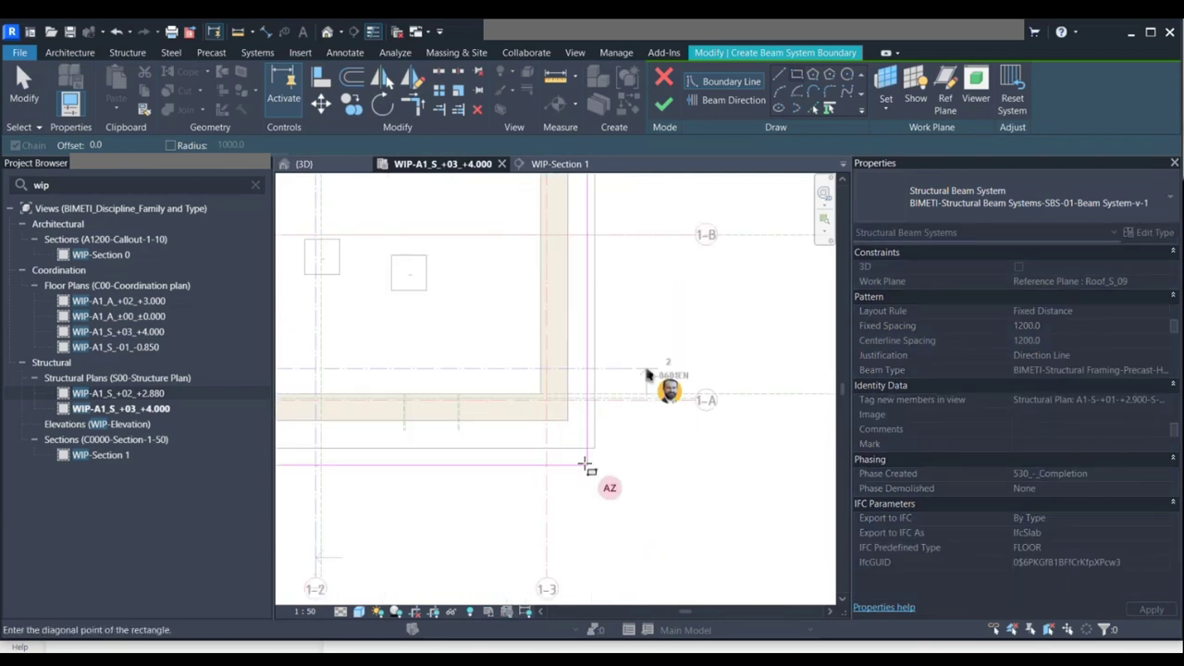
{"action": "middle_click_drag", "start_coordinate": [593, 289], "coordinate": [577, 595]}
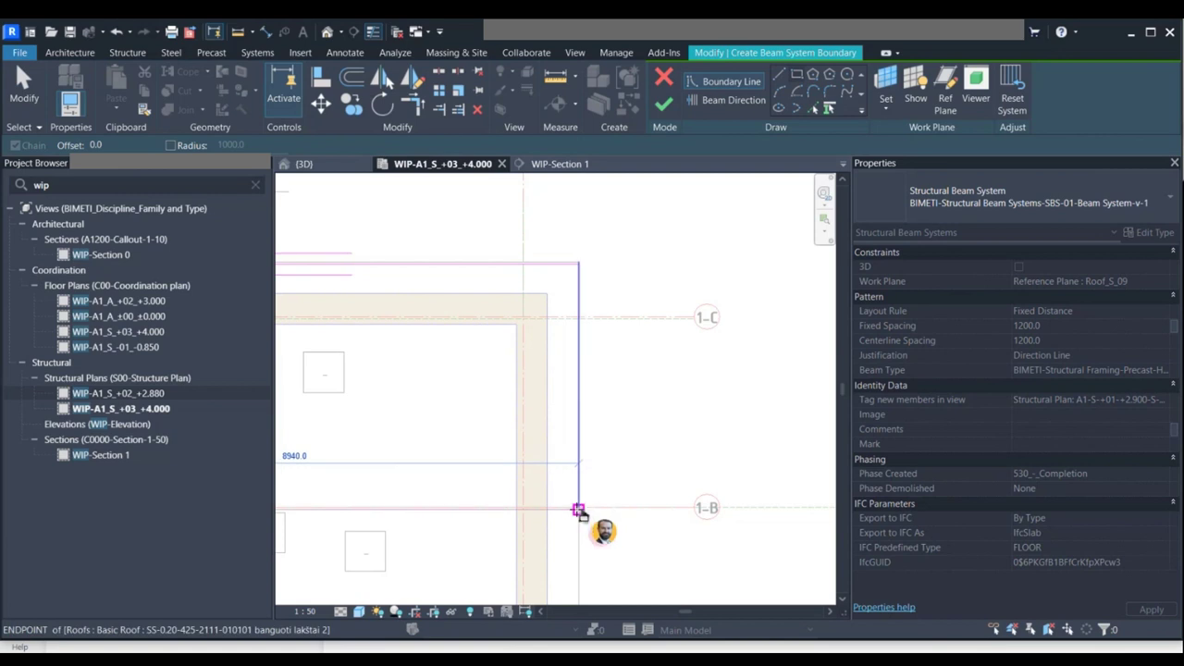
{"action": "left_click", "coordinate": [578, 510]}
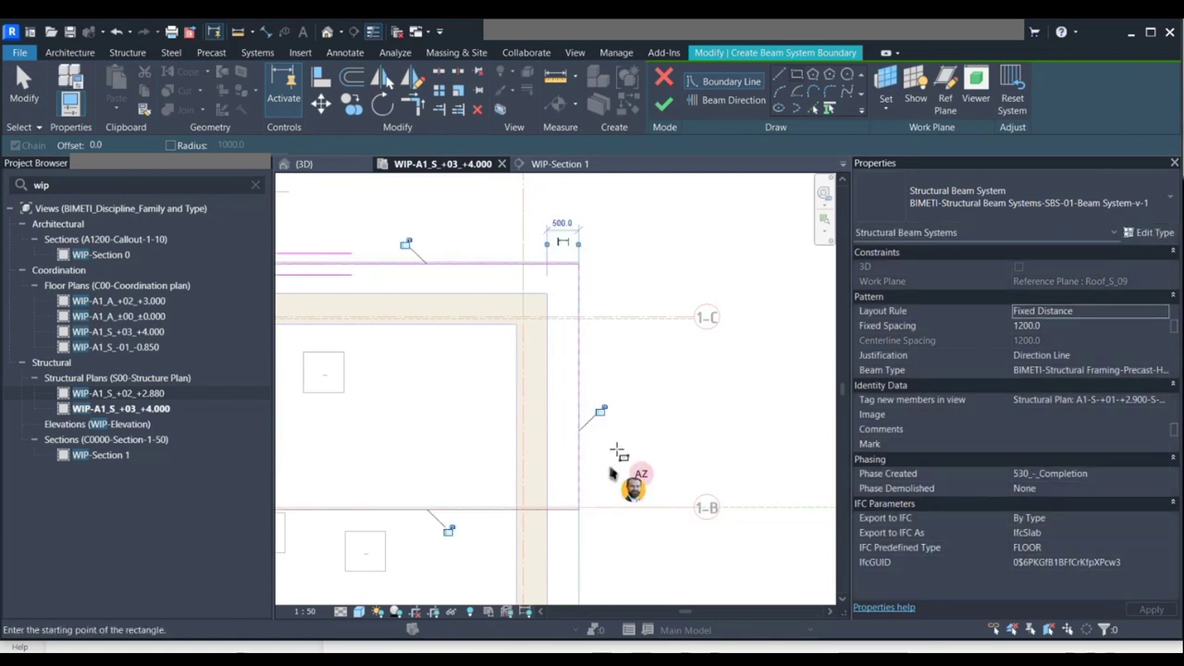
{"action": "mouse_move", "coordinate": [617, 450]}
{"action": "middle_mouse_down"}
{"action": "mouse_move", "coordinate": [649, 439]}
{"action": "mouse_move", "coordinate": [638, 435]}
{"action": "middle_mouse_up"}
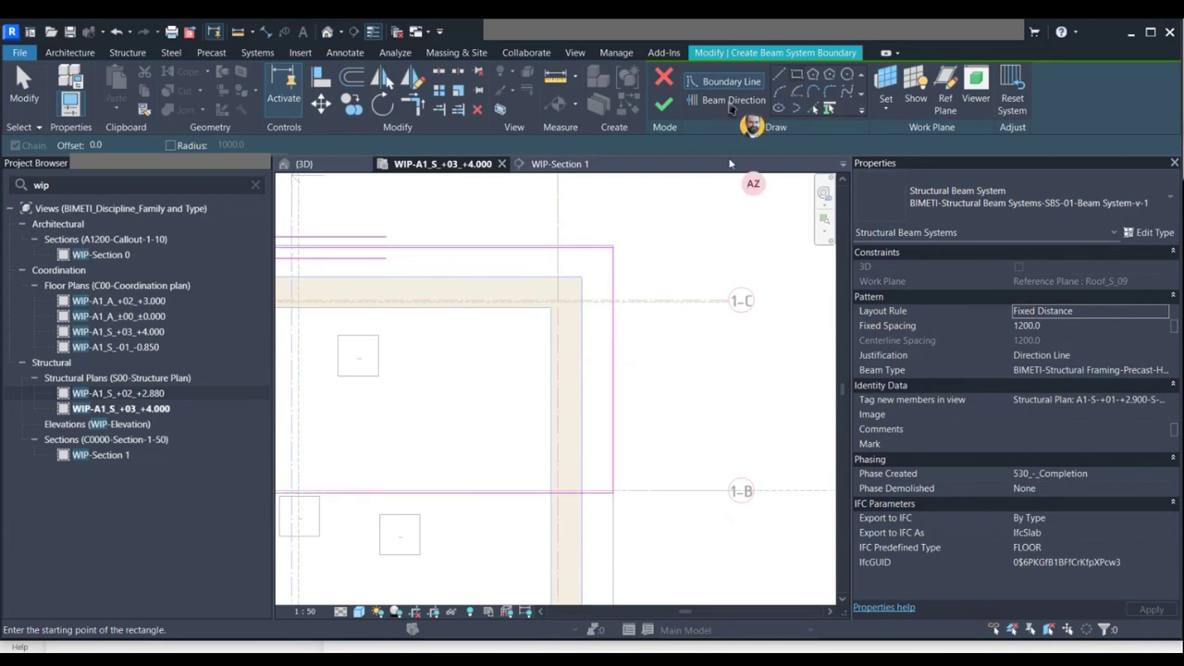
{"action": "key", "text": "Escape"}
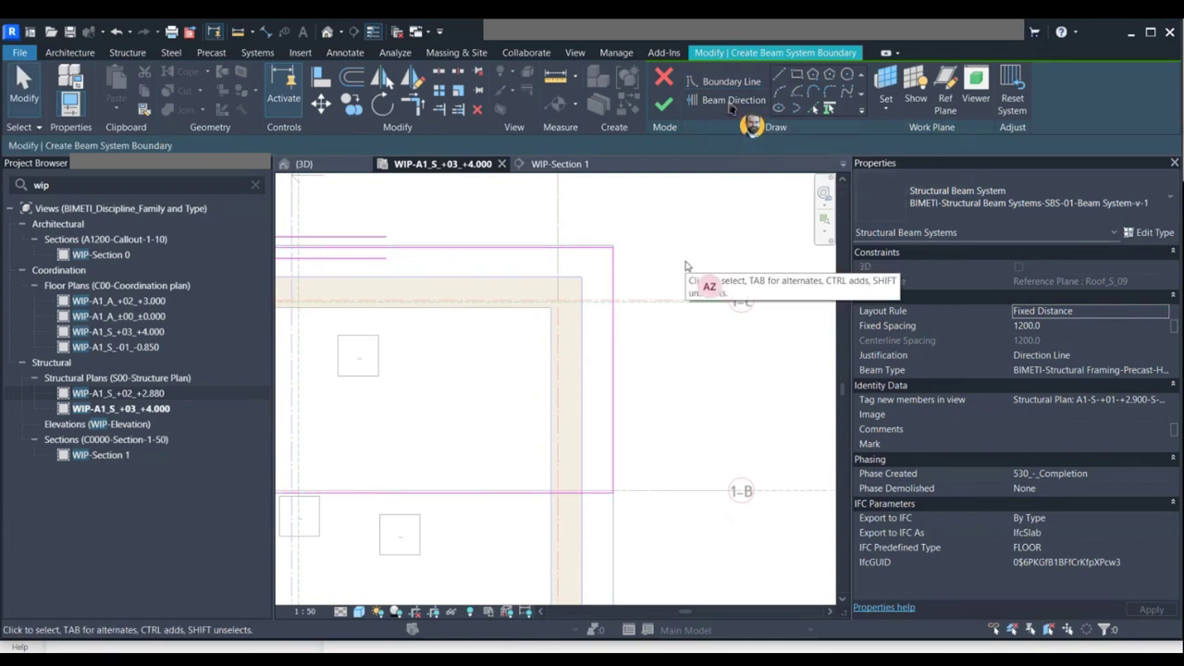
Draw a vertical beam direction line from the boundary edge midpoint to the opposite edge.
{"action": "left_click", "coordinate": [708, 100]}
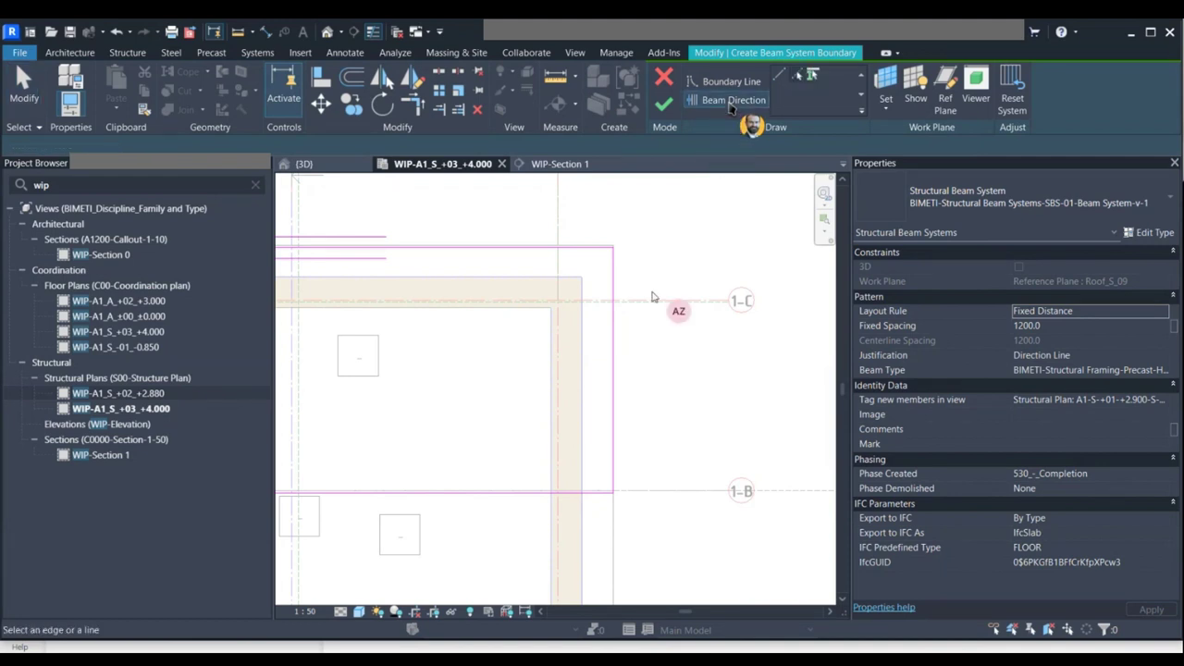
{"action": "left_click", "coordinate": [780, 76]}
{"action": "scroll", "coordinate": [457, 361], "scroll_direction": "left", "scroll_amount": 5, "text": "shift"}
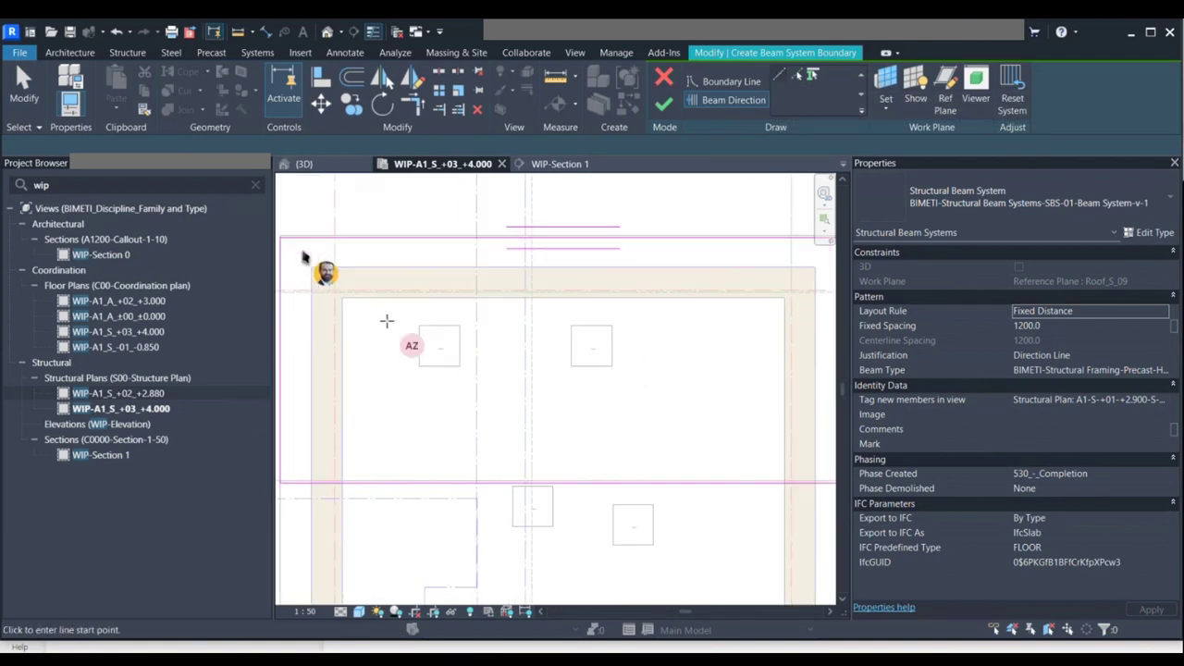
{"action": "scroll", "coordinate": [386, 321], "scroll_direction": "up", "scroll_amount": 3, "text": "ctrl"}
{"action": "scroll", "coordinate": [544, 282], "scroll_direction": "right", "scroll_amount": 2, "text": "shift"}
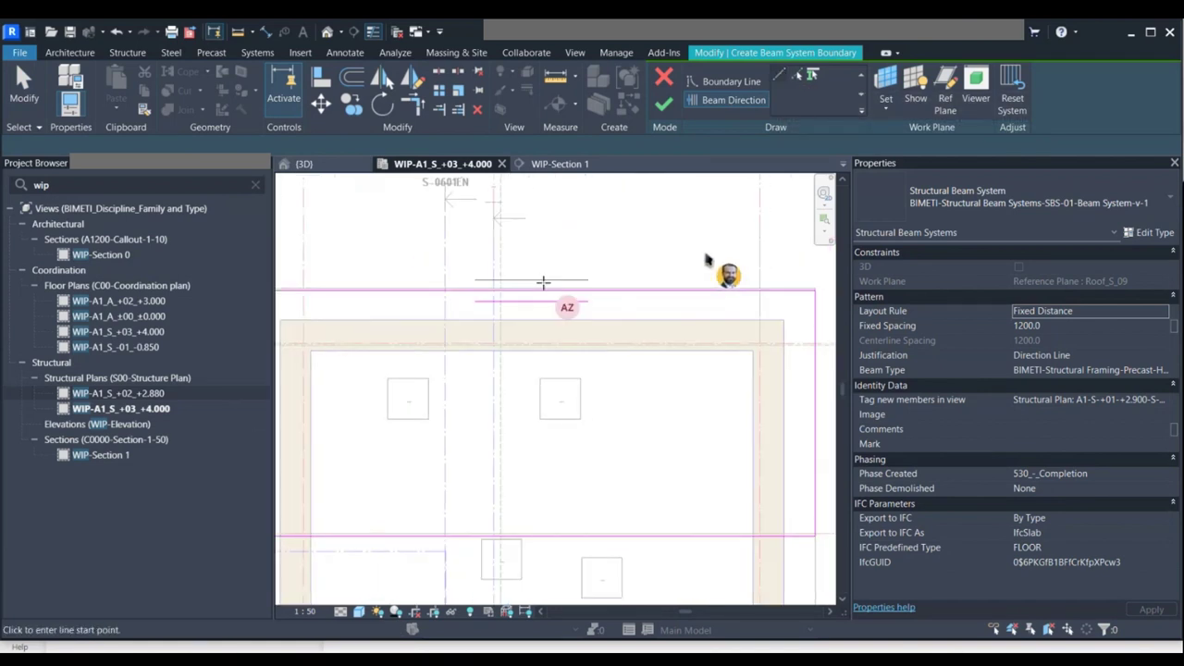
{"action": "left_click", "coordinate": [523, 301]}
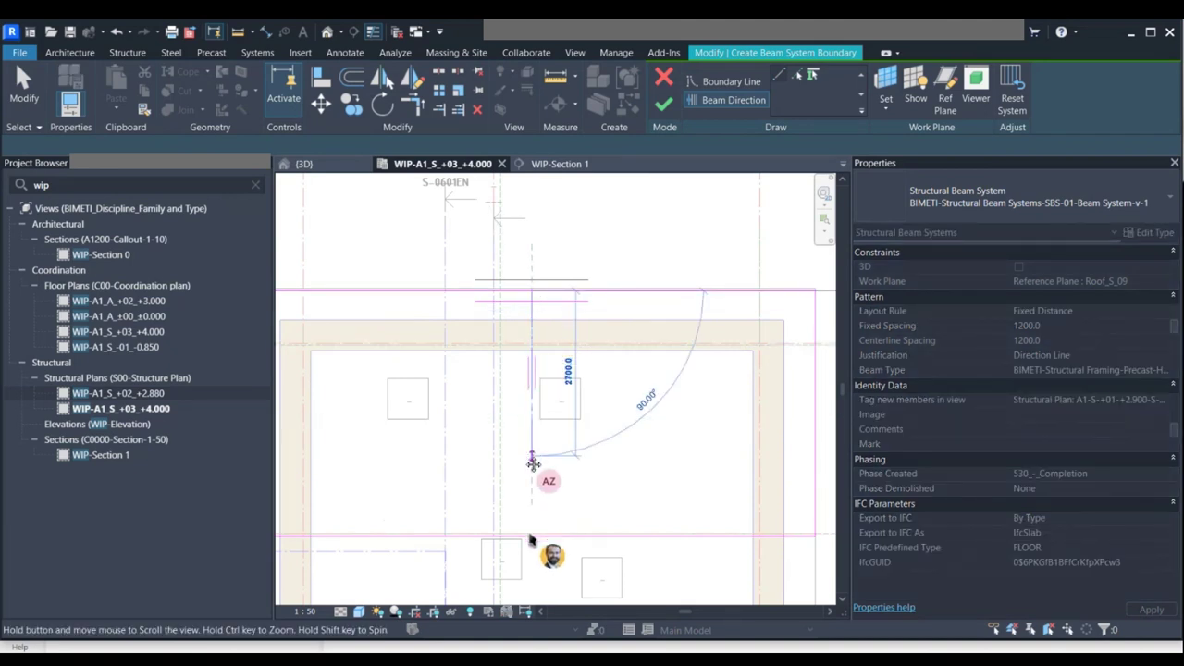
{"action": "scroll", "coordinate": [530, 537], "scroll_direction": "down", "scroll_amount": 7, "text": "ctrl"}
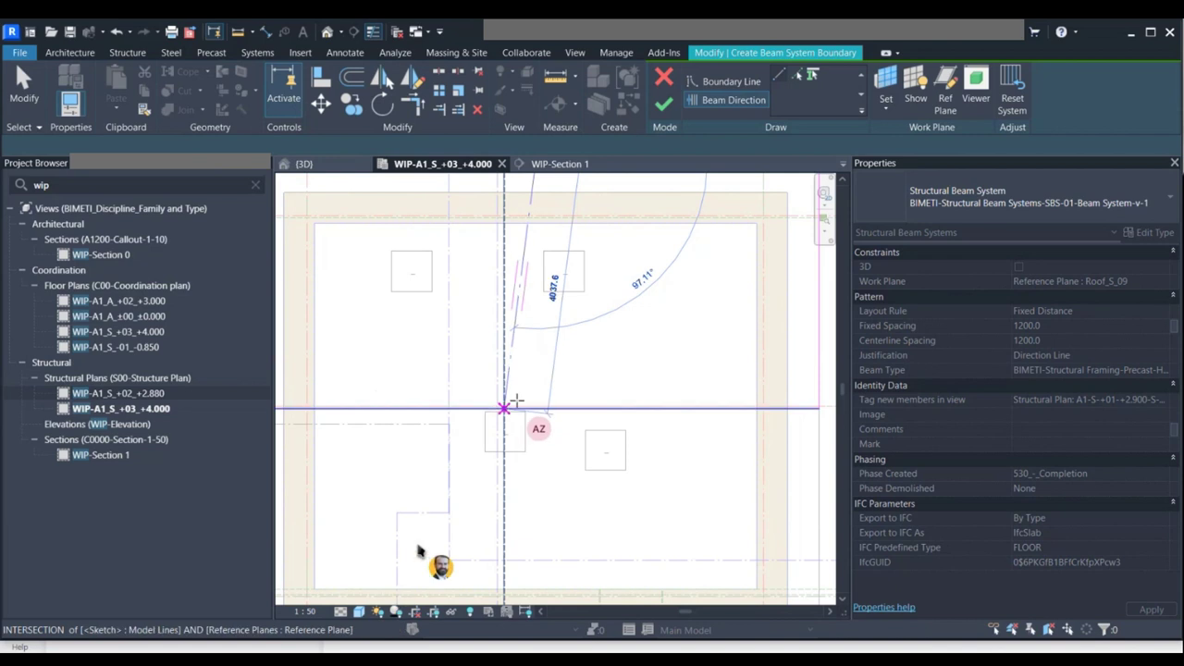
{"action": "left_click", "coordinate": [535, 409]}
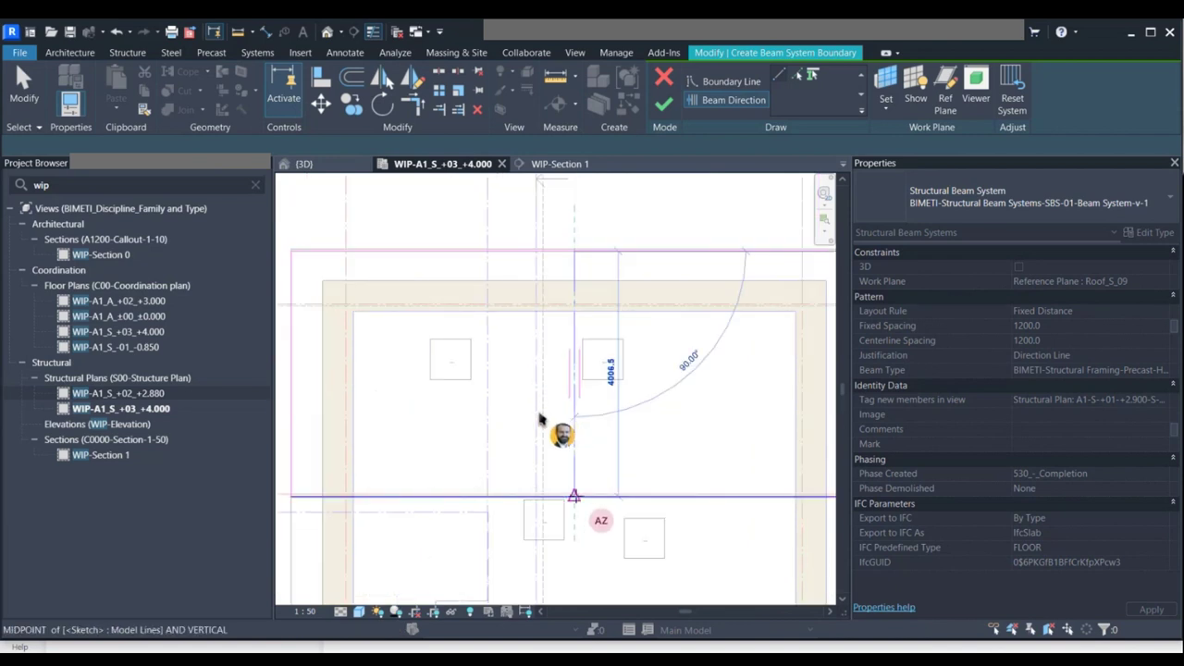
{"action": "left_click", "coordinate": [578, 510]}
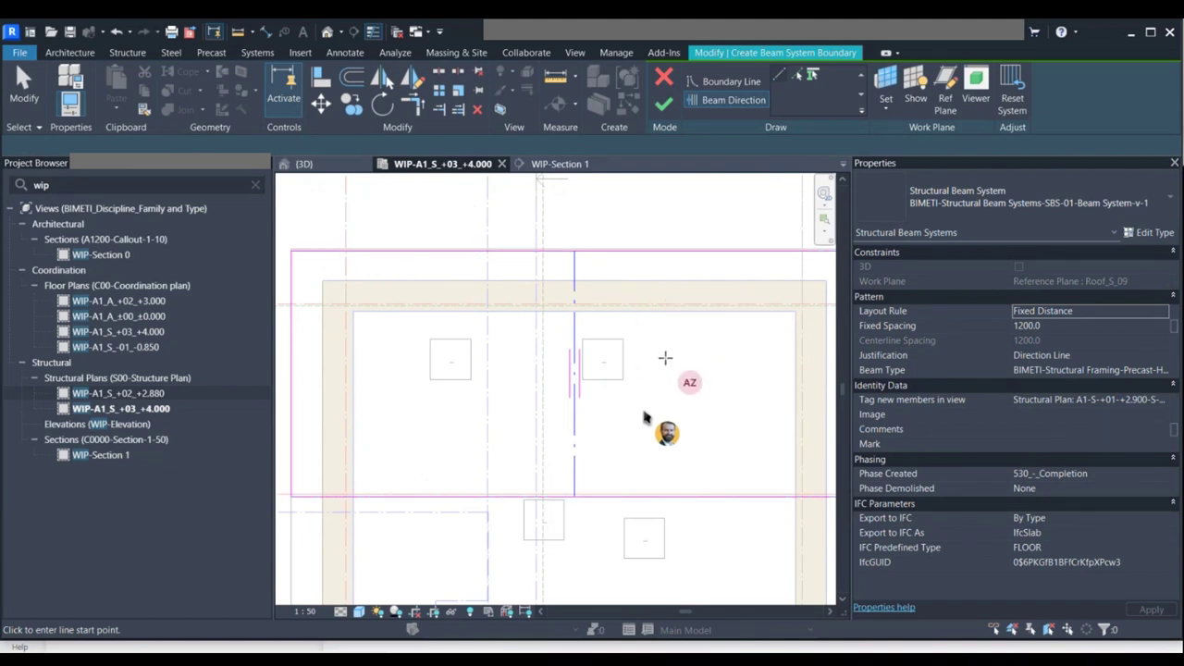
{"action": "key", "text": "Escape"}
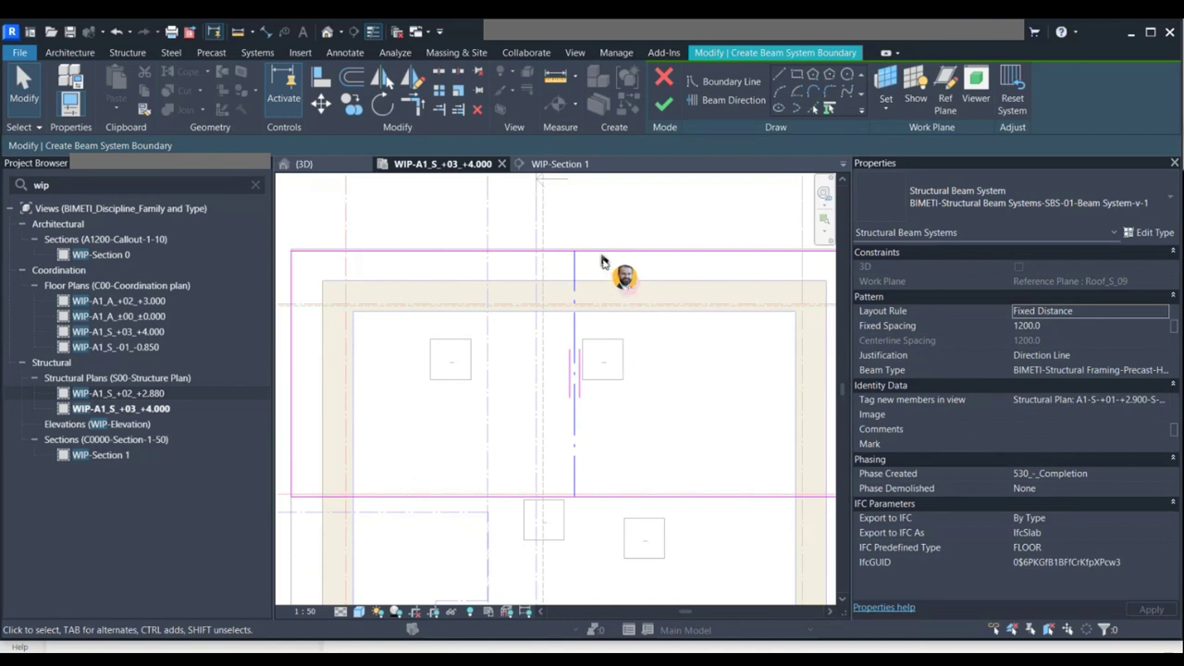
{"action": "left_click", "coordinate": [322, 79]}
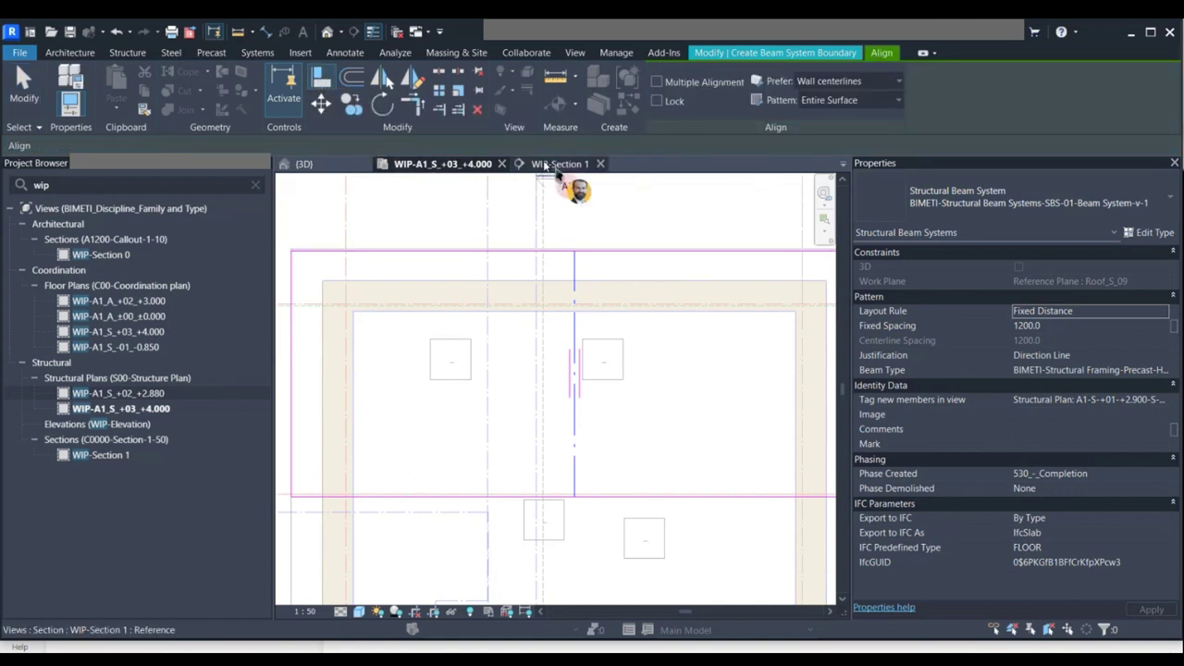
{"action": "left_click", "coordinate": [558, 164]}
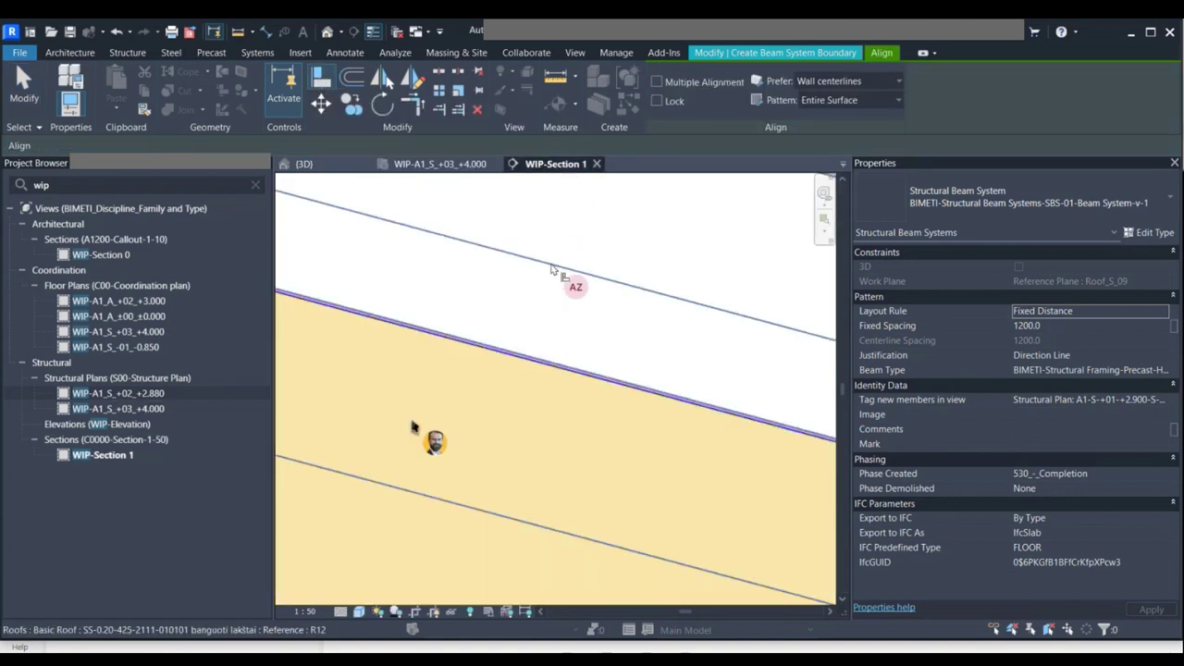
{"action": "scroll", "coordinate": [484, 364], "scroll_direction": "down", "scroll_amount": 3}
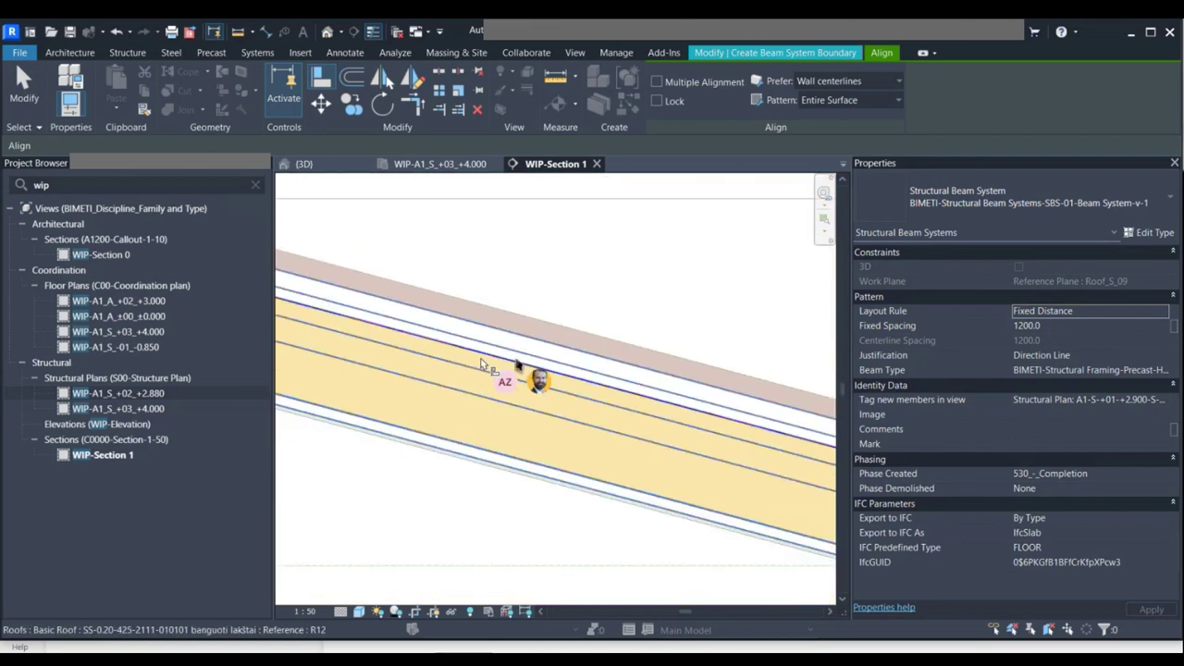
{"action": "scroll", "coordinate": [481, 363], "scroll_direction": "down", "scroll_amount": 3}
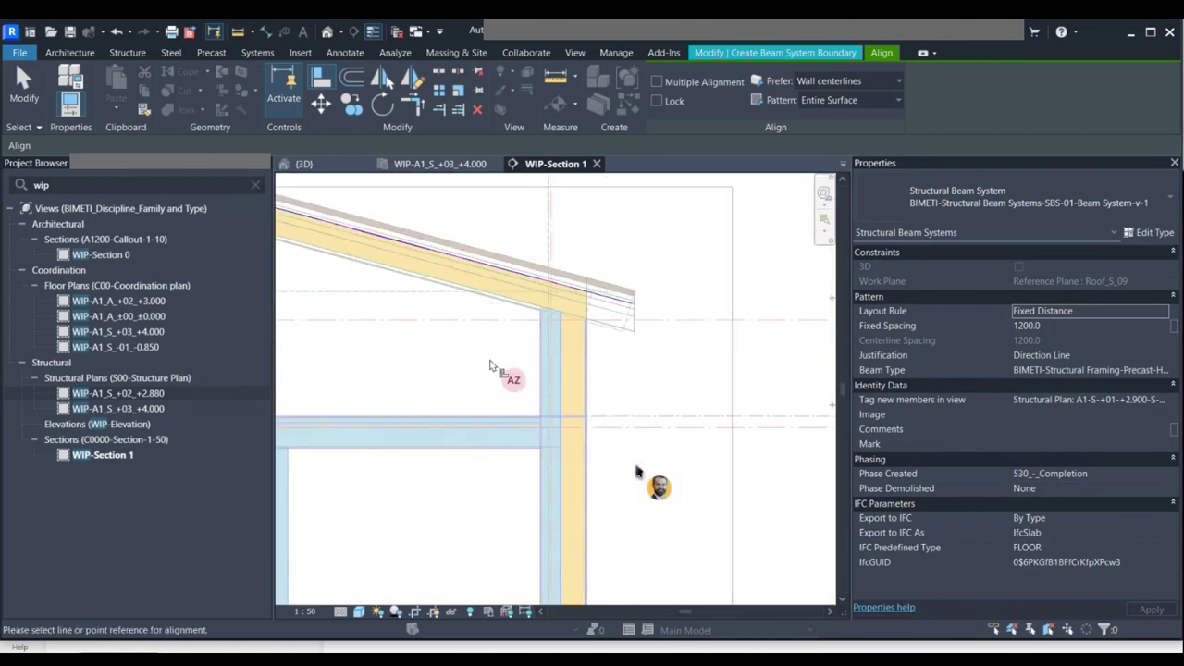
{"action": "middle_click_drag", "start_coordinate": [497, 370], "coordinate": [731, 284]}
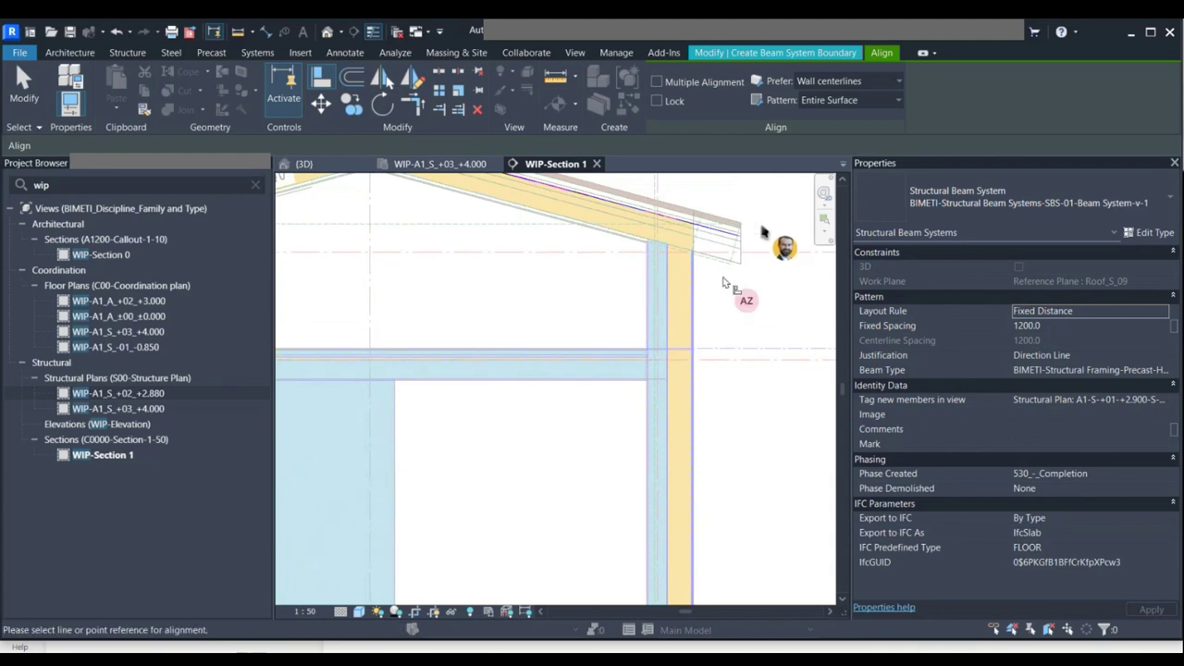
{"action": "scroll", "coordinate": [679, 323], "scroll_direction": "up", "scroll_amount": 3}
{"action": "scroll", "coordinate": [655, 350], "scroll_direction": "up", "scroll_amount": 2}
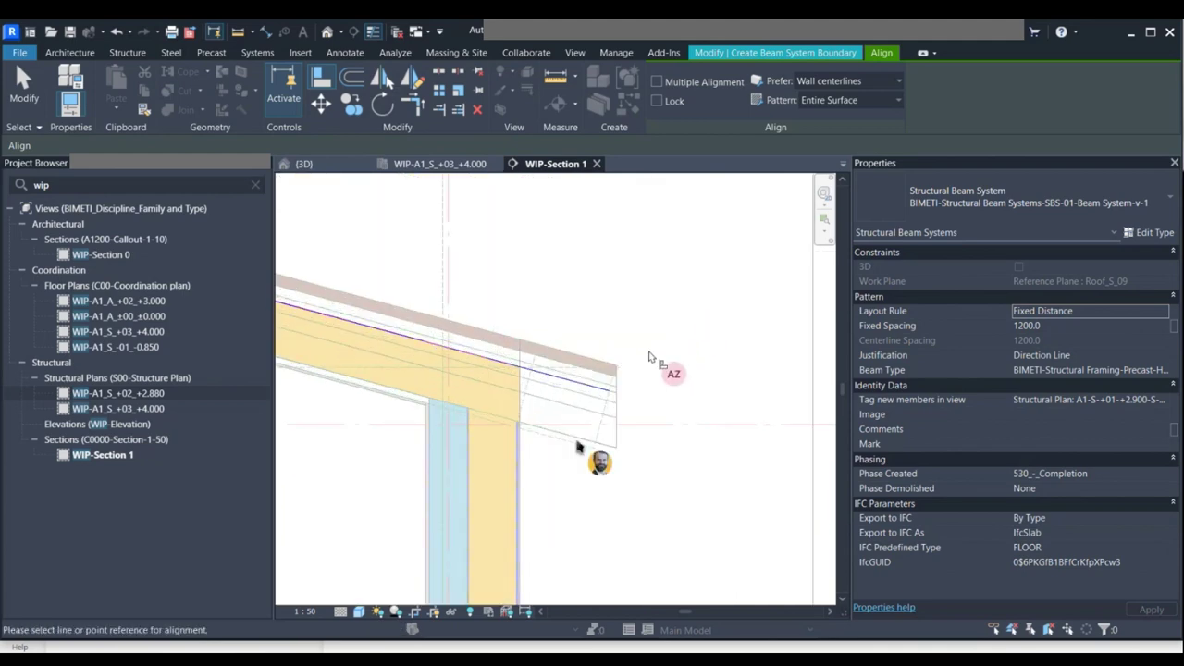
{"action": "scroll", "coordinate": [606, 430], "scroll_direction": "up", "scroll_amount": 3}
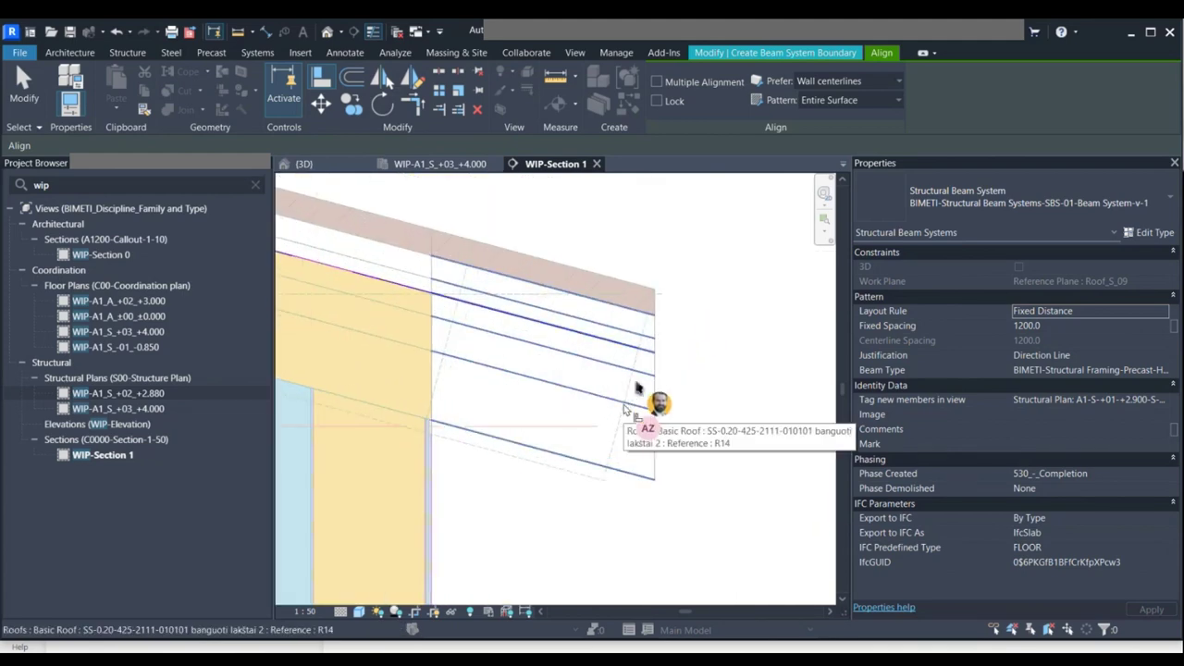
{"action": "scroll", "coordinate": [638, 403], "scroll_direction": "up", "scroll_amount": 2}
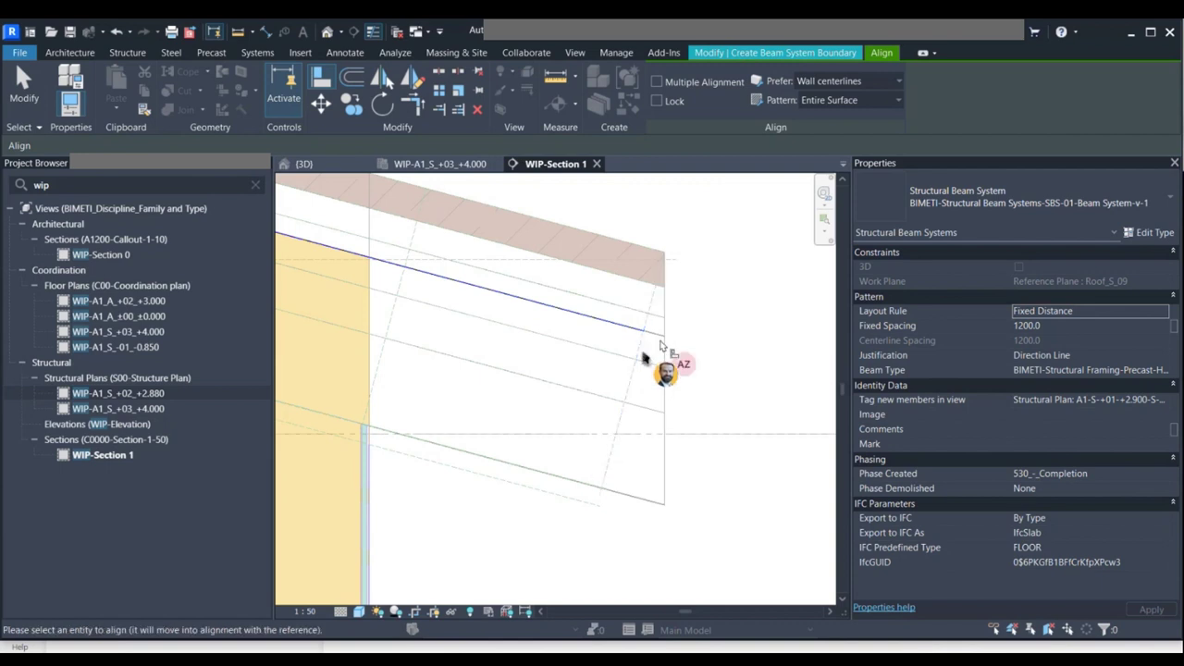
{"action": "left_click", "coordinate": [449, 164]}
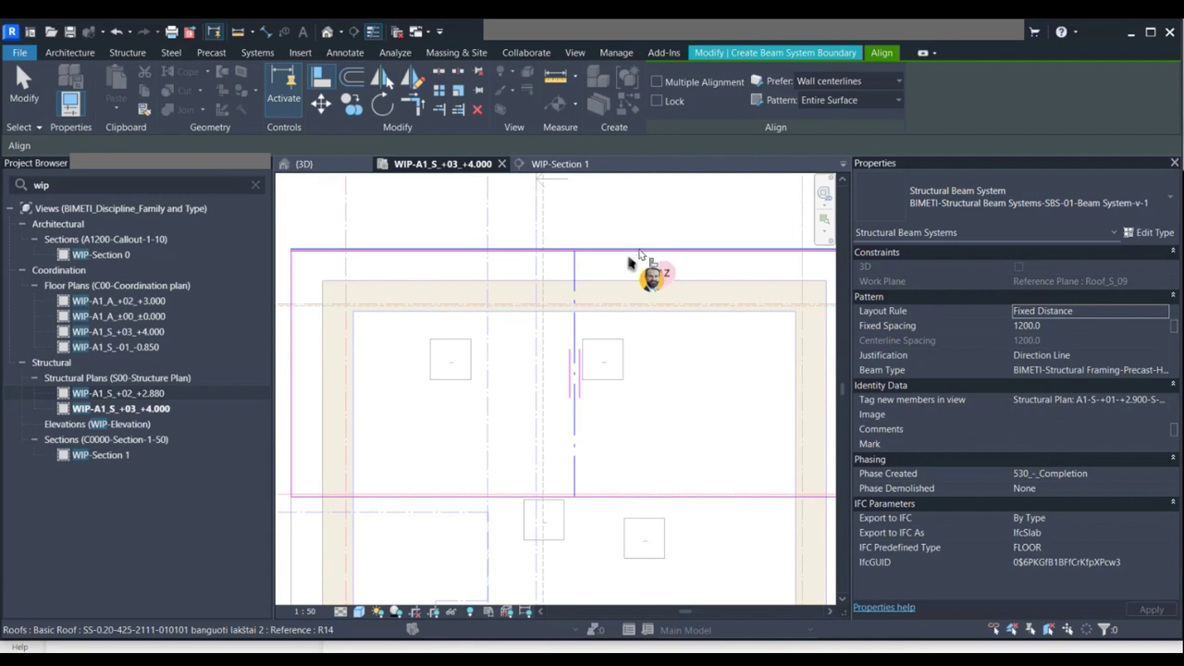
{"action": "scroll", "coordinate": [629, 263], "scroll_direction": "up", "scroll_amount": 2}
{"action": "scroll", "coordinate": [629, 263], "scroll_direction": "up", "scroll_amount": 4}
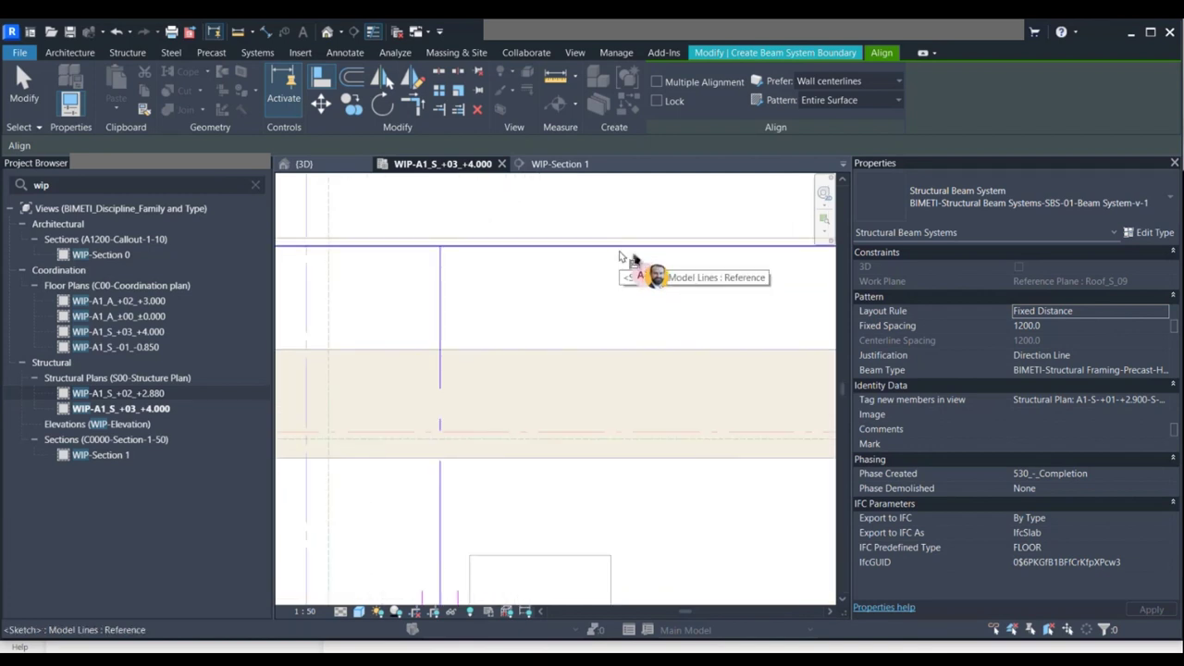
{"action": "left_click", "coordinate": [621, 255]}
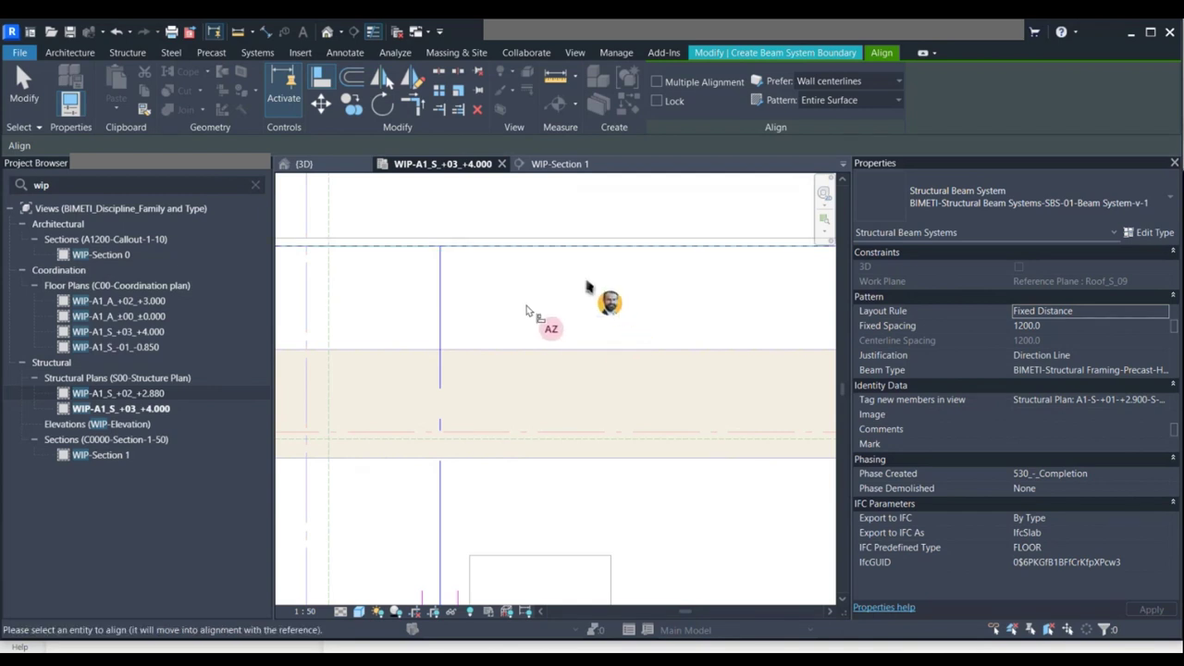
{"action": "key", "text": "Escape"}
{"action": "key", "text": "Escape"}
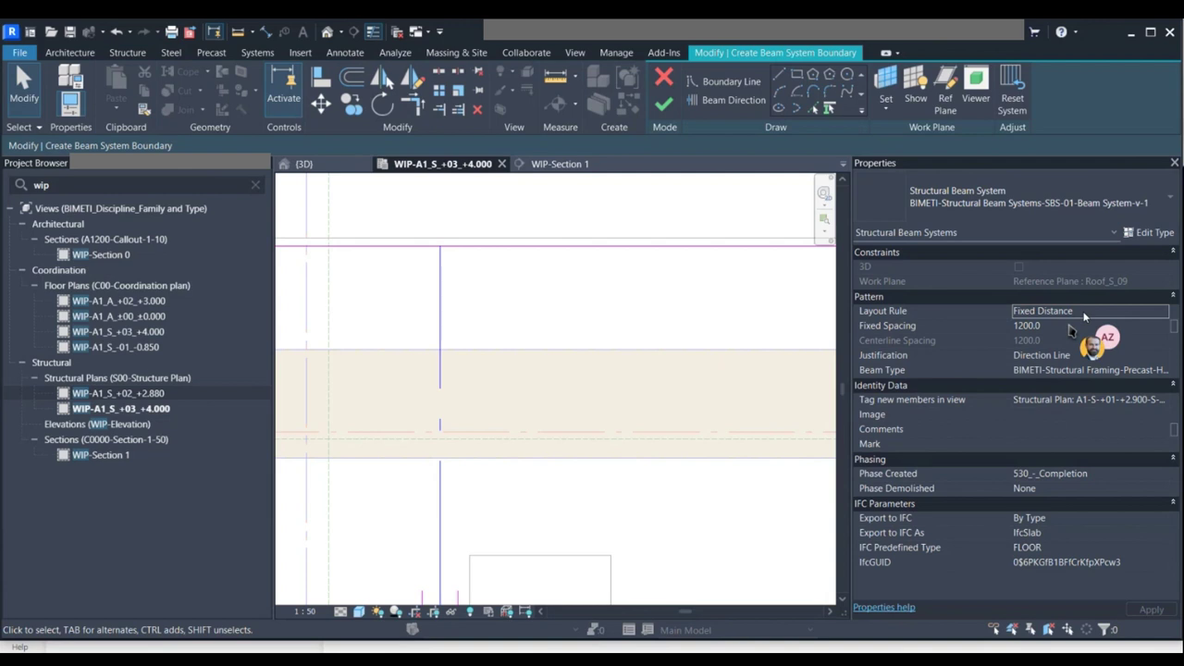
Keep the Fixed Distance layout rule and change Fixed Spacing from 1200 to 600.
{"action": "left_click", "coordinate": [1161, 313]}
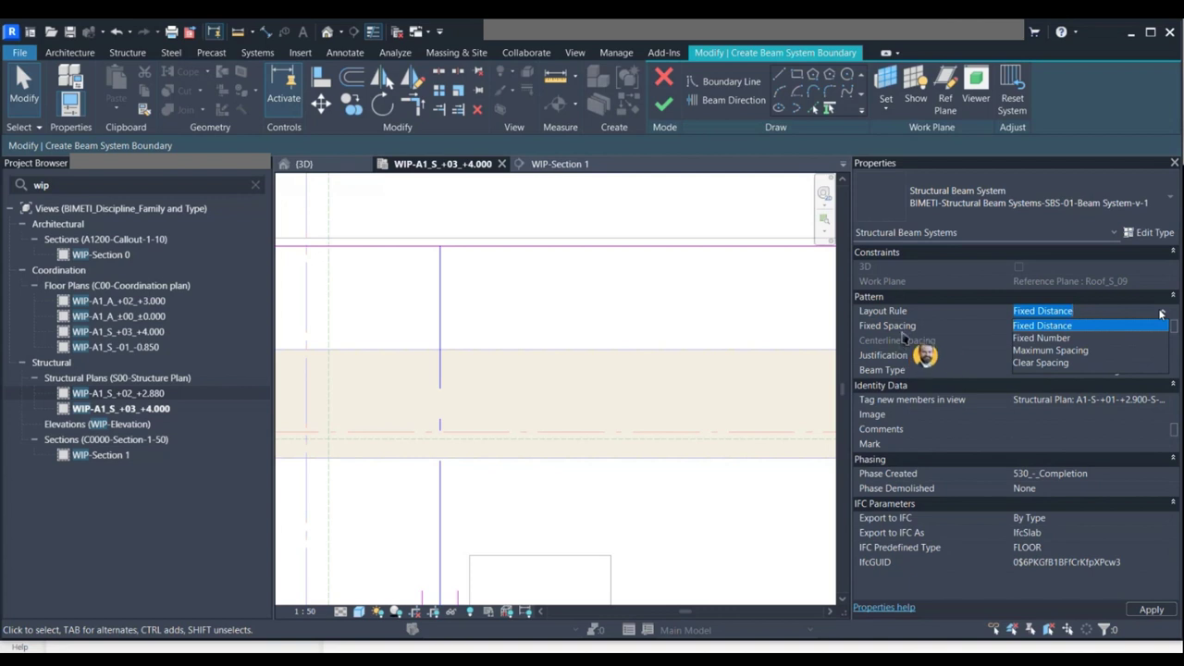
{"action": "left_click", "coordinate": [1161, 314]}
{"action": "left_click", "coordinate": [1044, 326]}
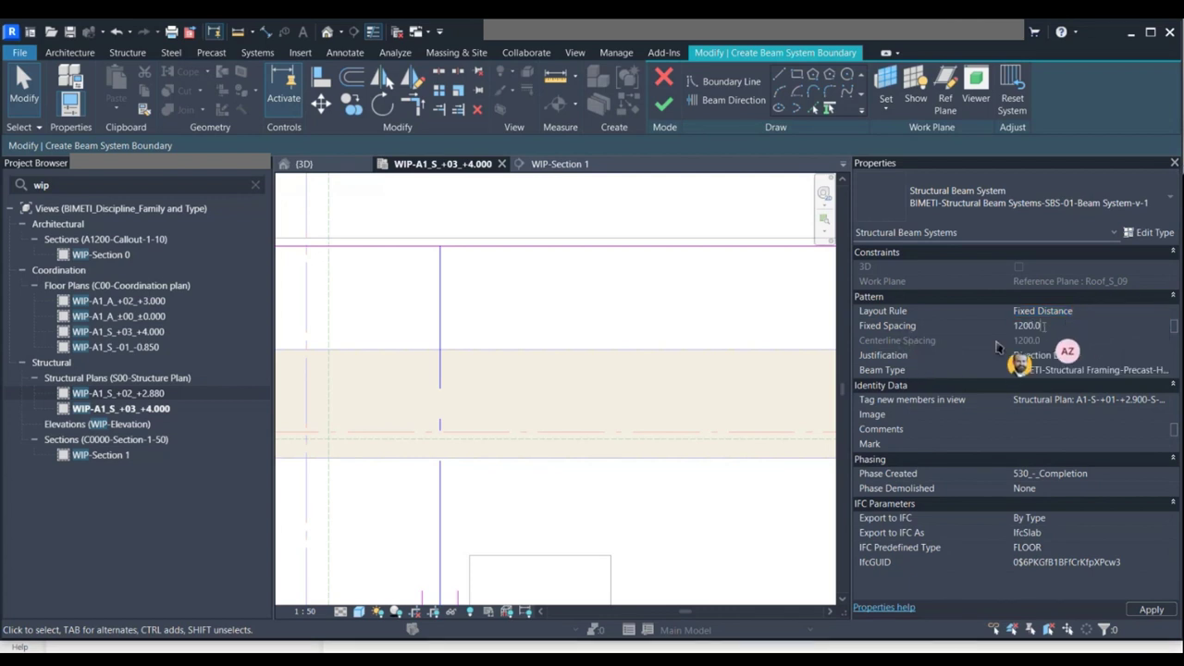
{"action": "key", "text": "BackSpace"}
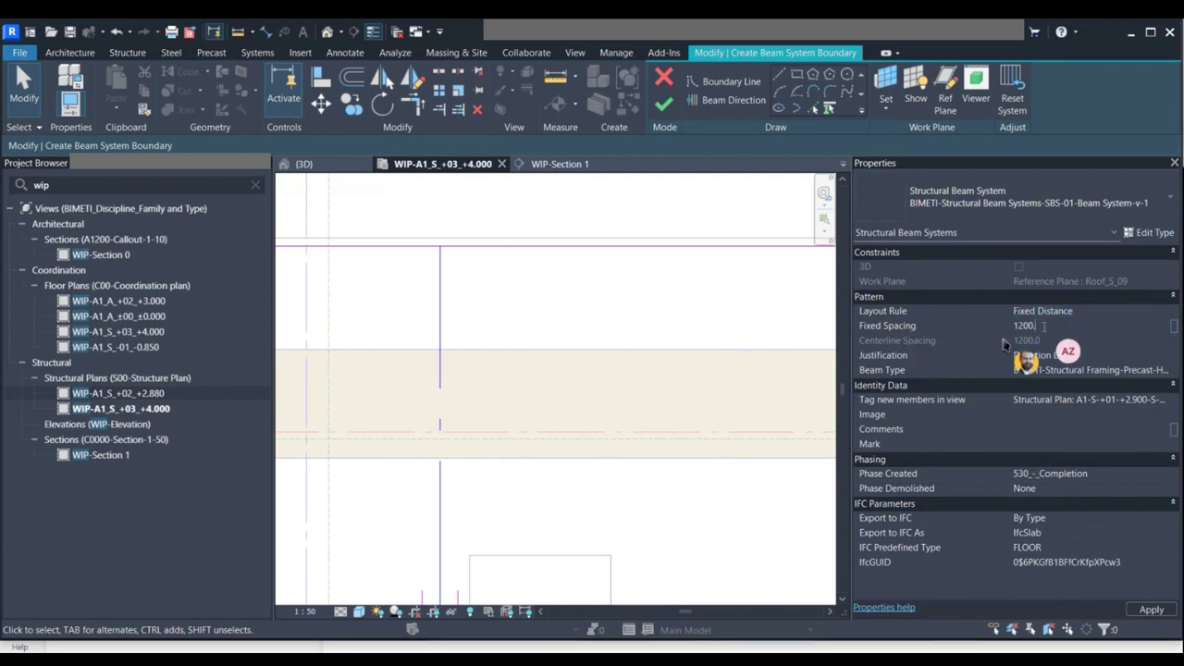
{"action": "type", "text": "600"}
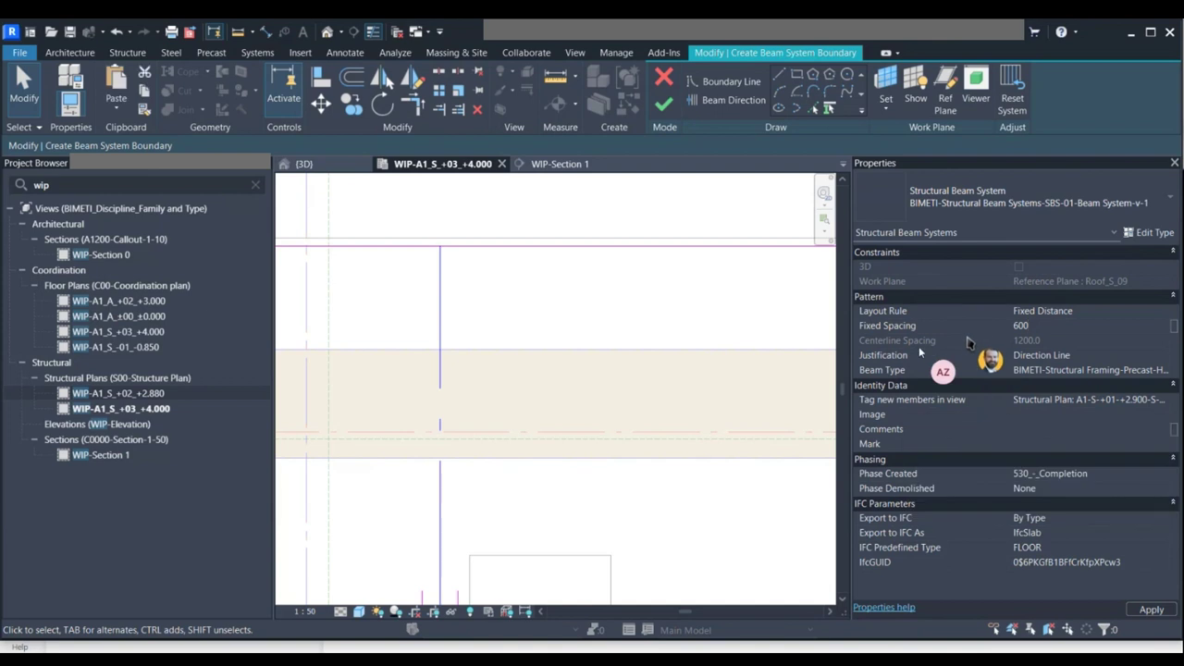
{"action": "key", "text": "Return"}
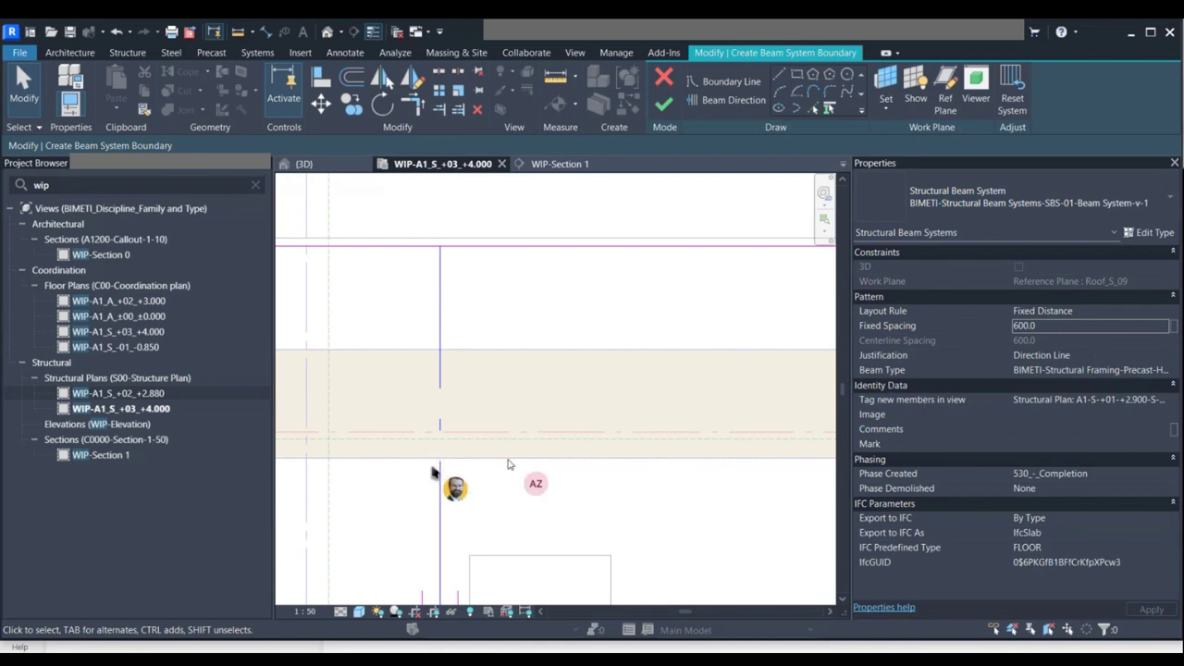
{"action": "scroll", "coordinate": [371, 566], "scroll_direction": "down", "scroll_amount": 3}
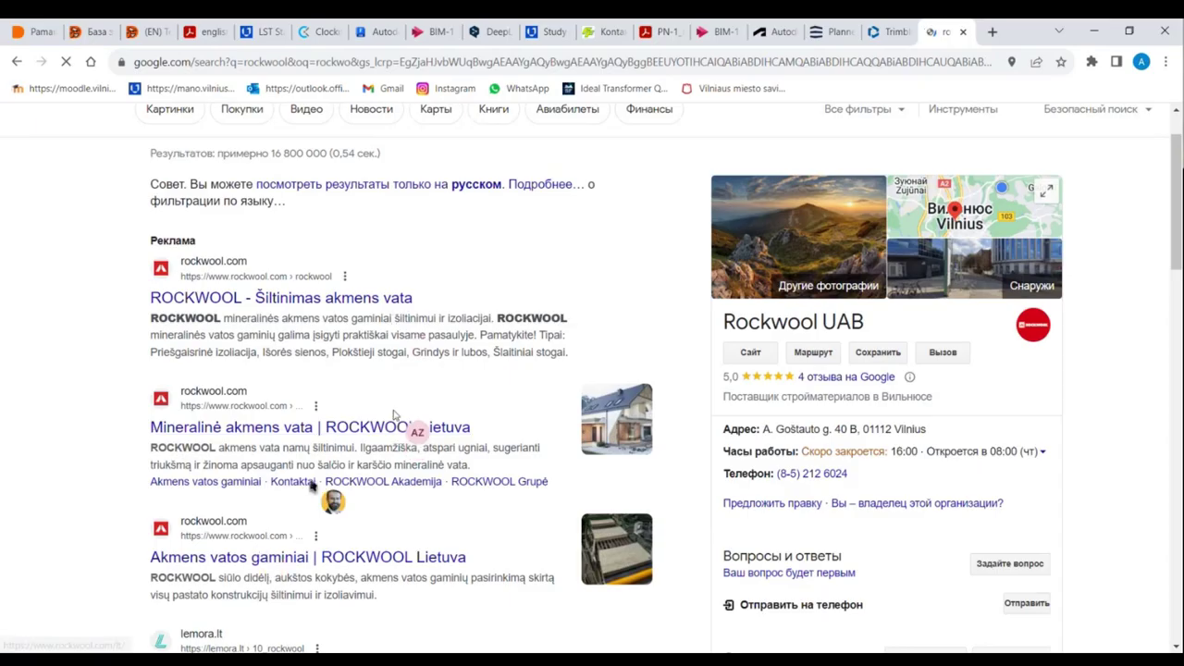
Open the ROCKWOOL Lietuva site, decline translation, accept all cookies, and show the country selector.
{"action": "left_click", "coordinate": [393, 425]}
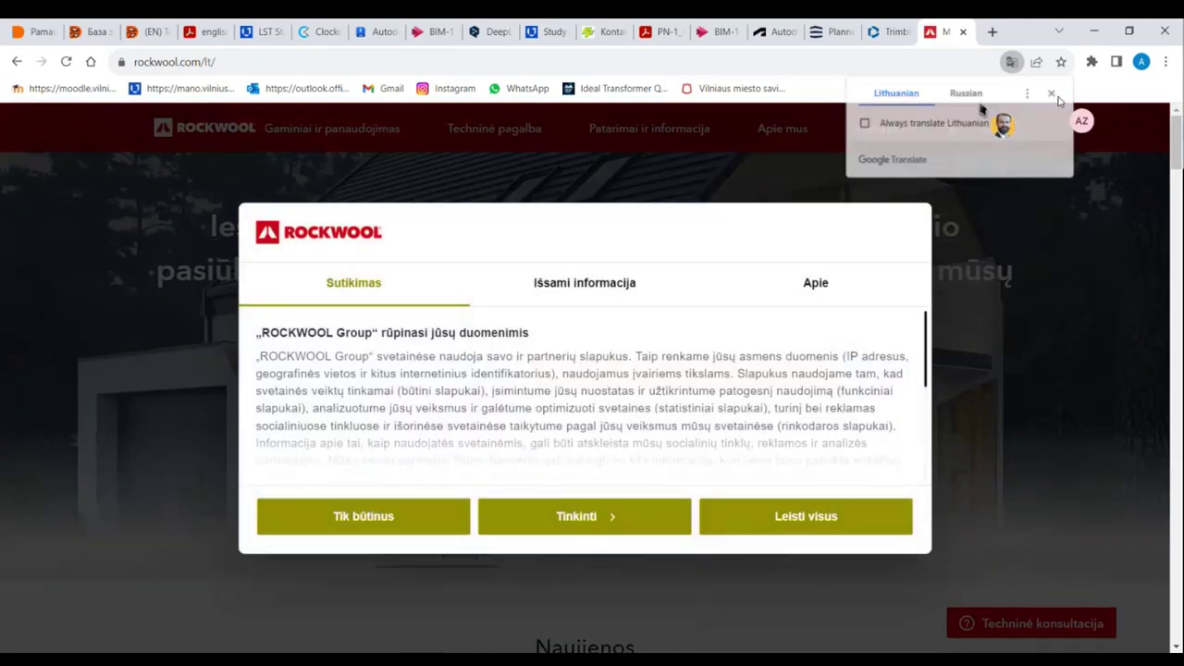
{"action": "left_click", "coordinate": [1052, 93]}
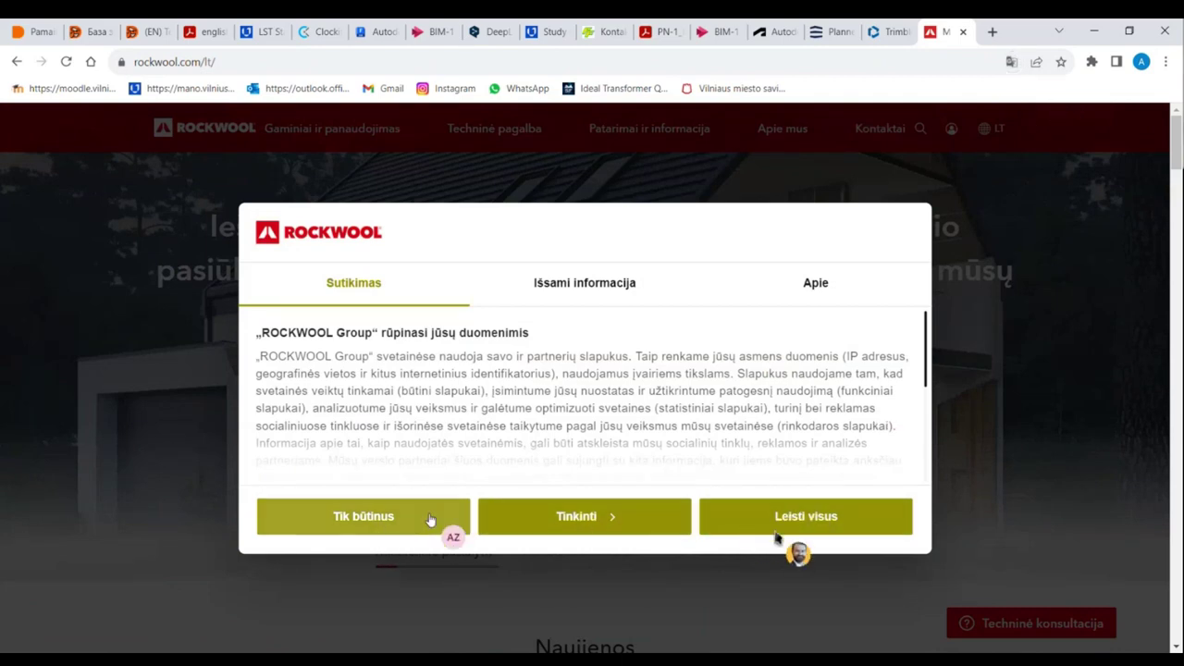
{"action": "left_click", "coordinate": [837, 518]}
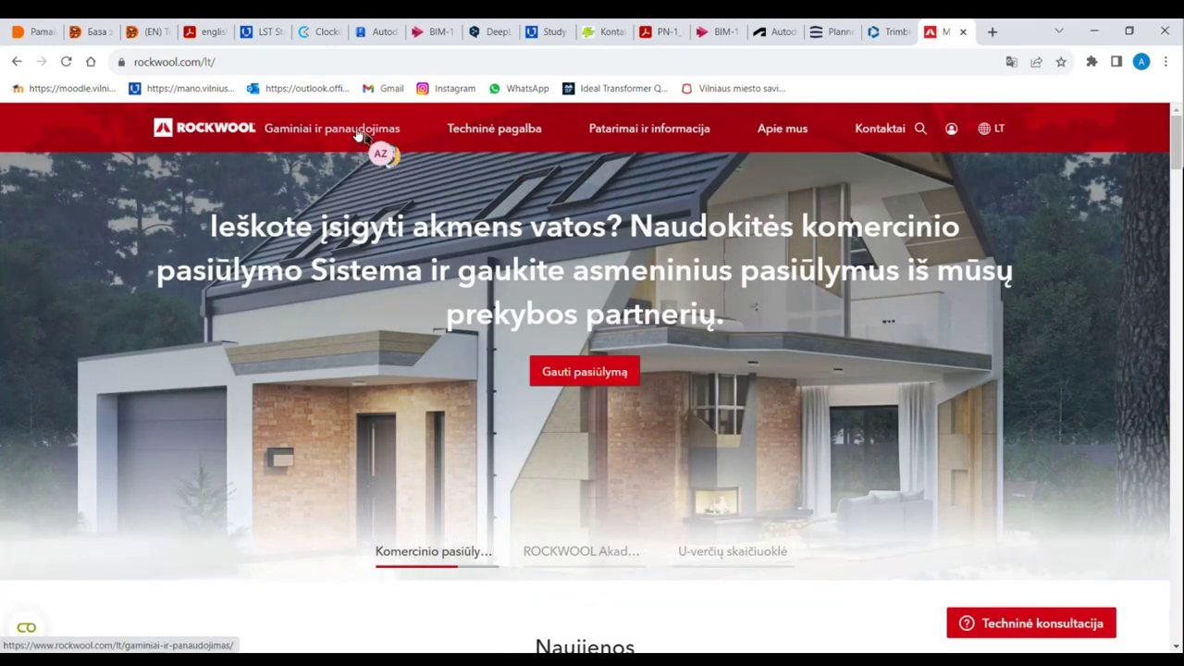
{"action": "left_click", "coordinate": [988, 129]}
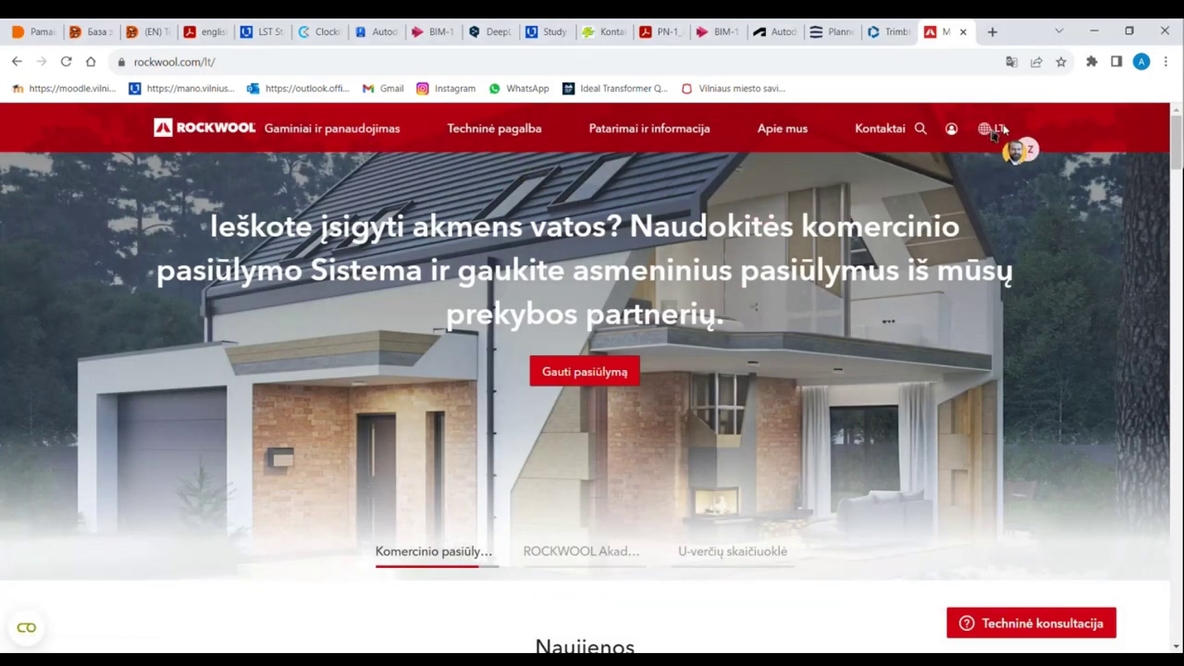
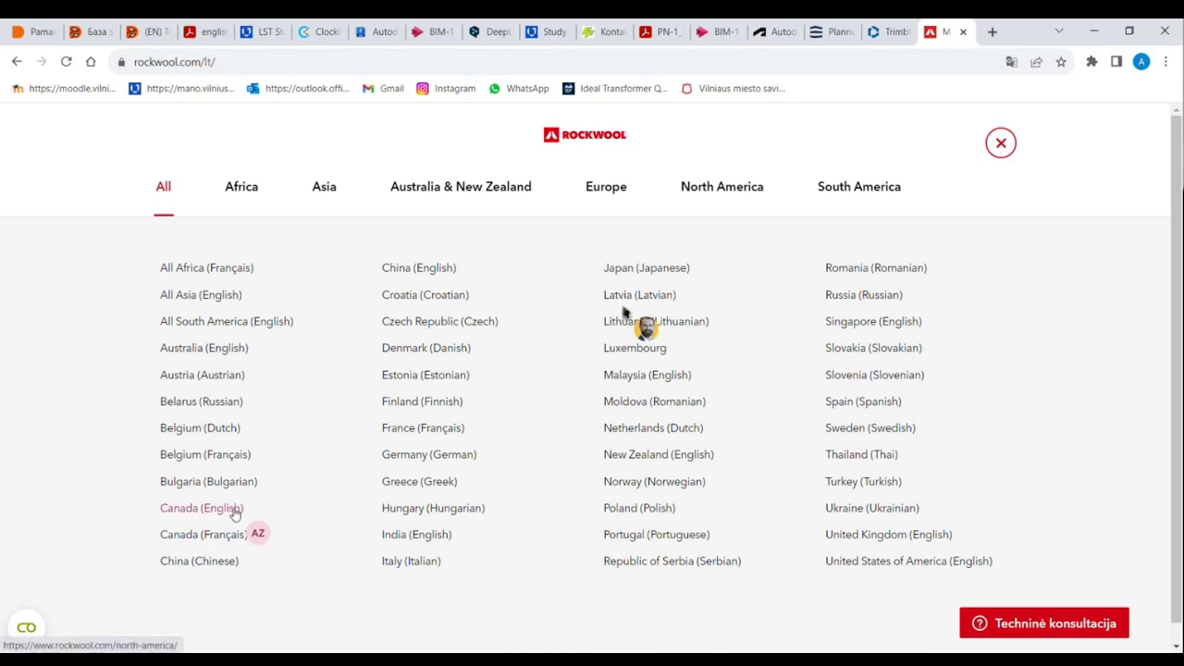
Switch the ROCKWOOL site to United Kingdom (English) from the Europe country list.
{"action": "left_click", "coordinate": [607, 188]}
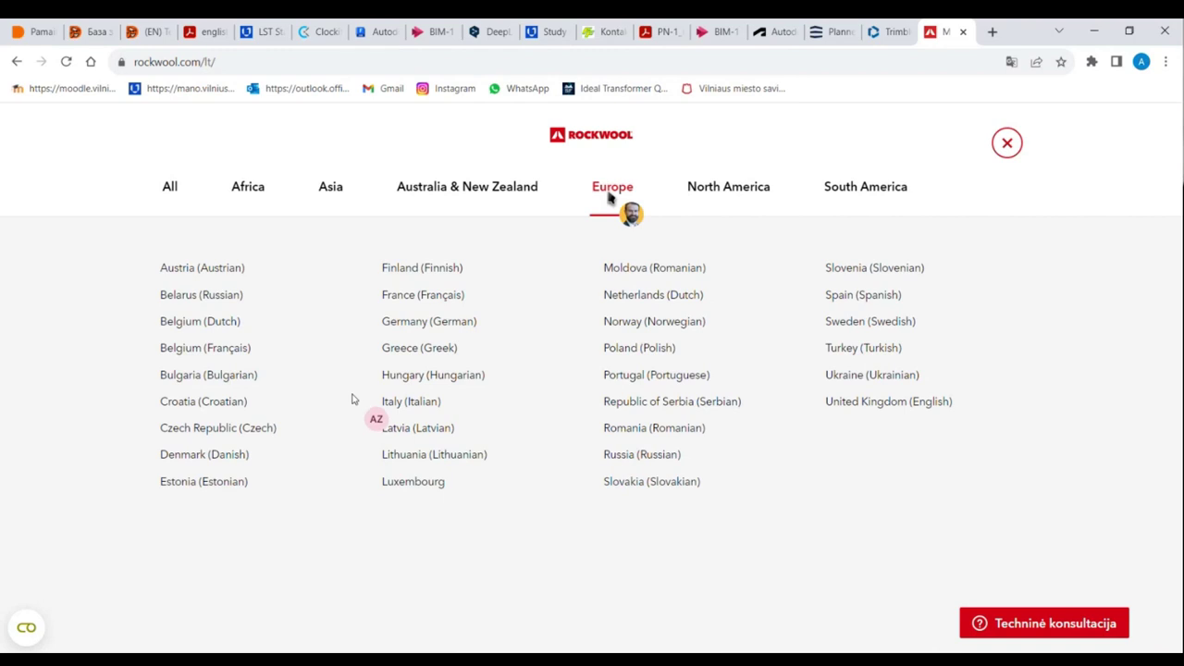
{"action": "left_click", "coordinate": [893, 405]}
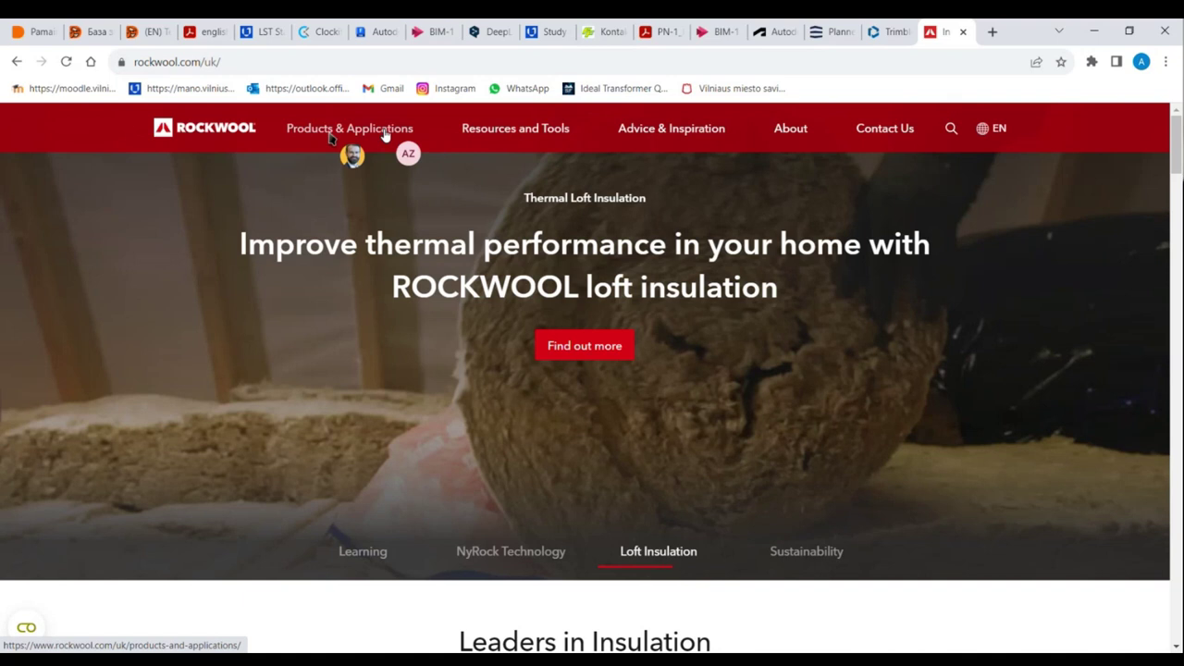
Go to Products & Applications > Roof Insulation > Pitched Roof Insulation.
{"action": "left_click", "coordinate": [384, 136]}
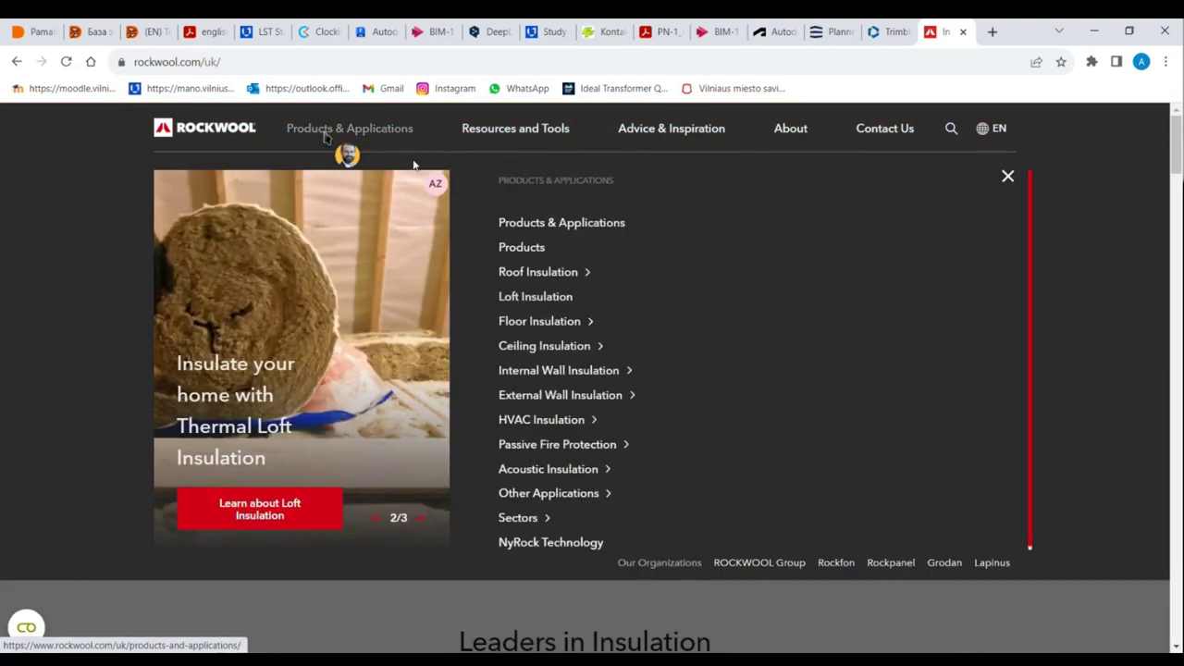
{"action": "left_click", "coordinate": [520, 274]}
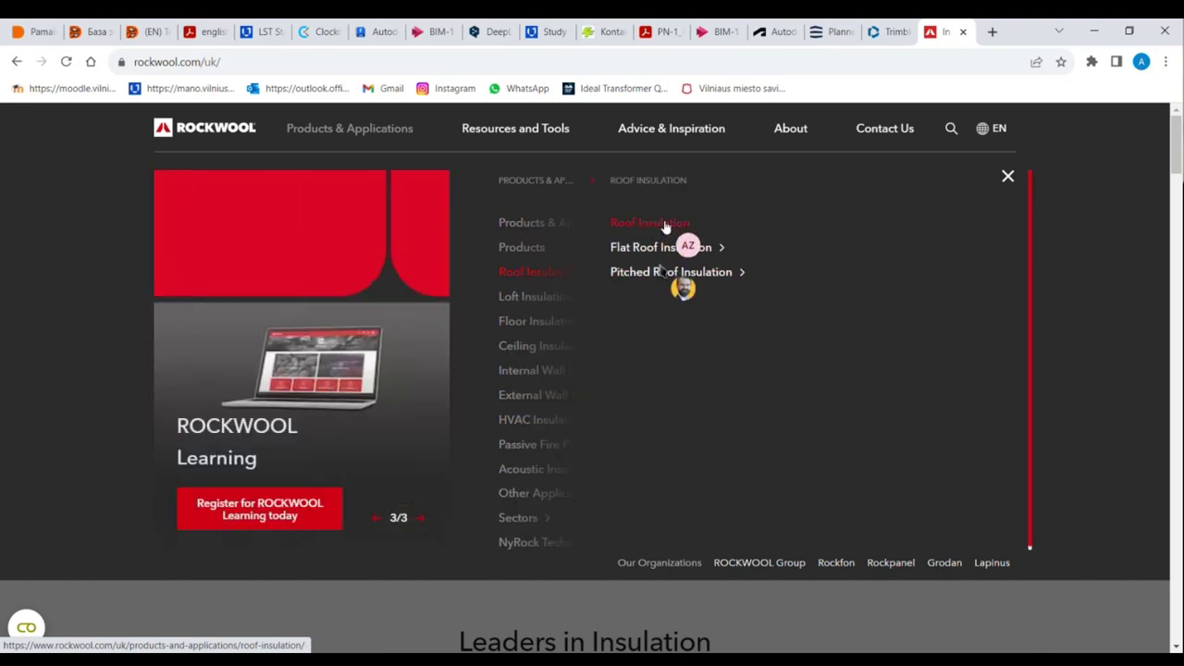
{"action": "left_click", "coordinate": [674, 274]}
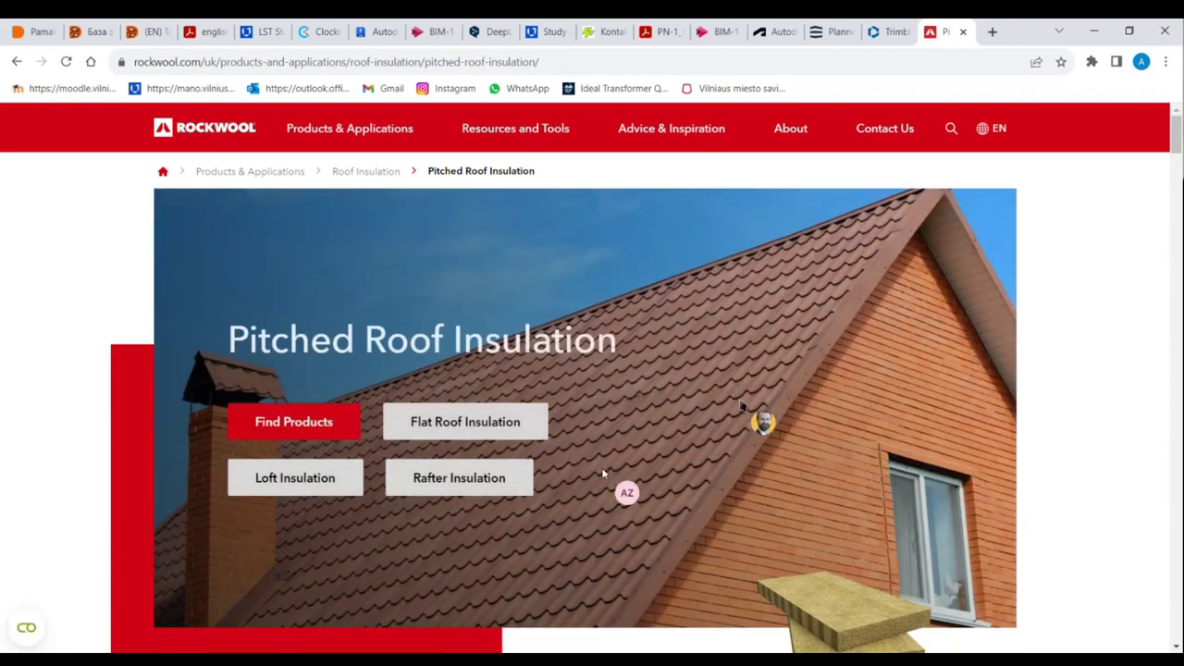
Scroll to the pitched roof product cards and open the ROCKFALL product page.
{"action": "scroll", "coordinate": [603, 472], "scroll_direction": "down", "scroll_amount": 8}
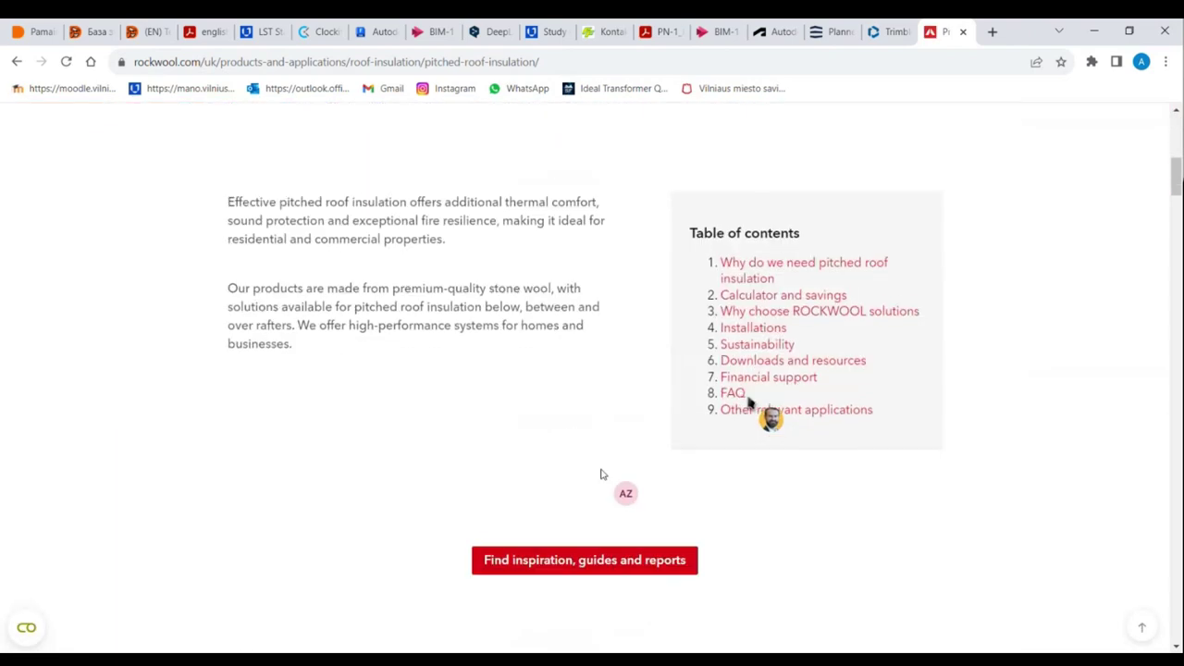
{"action": "scroll", "coordinate": [601, 473], "scroll_direction": "down", "scroll_amount": 5}
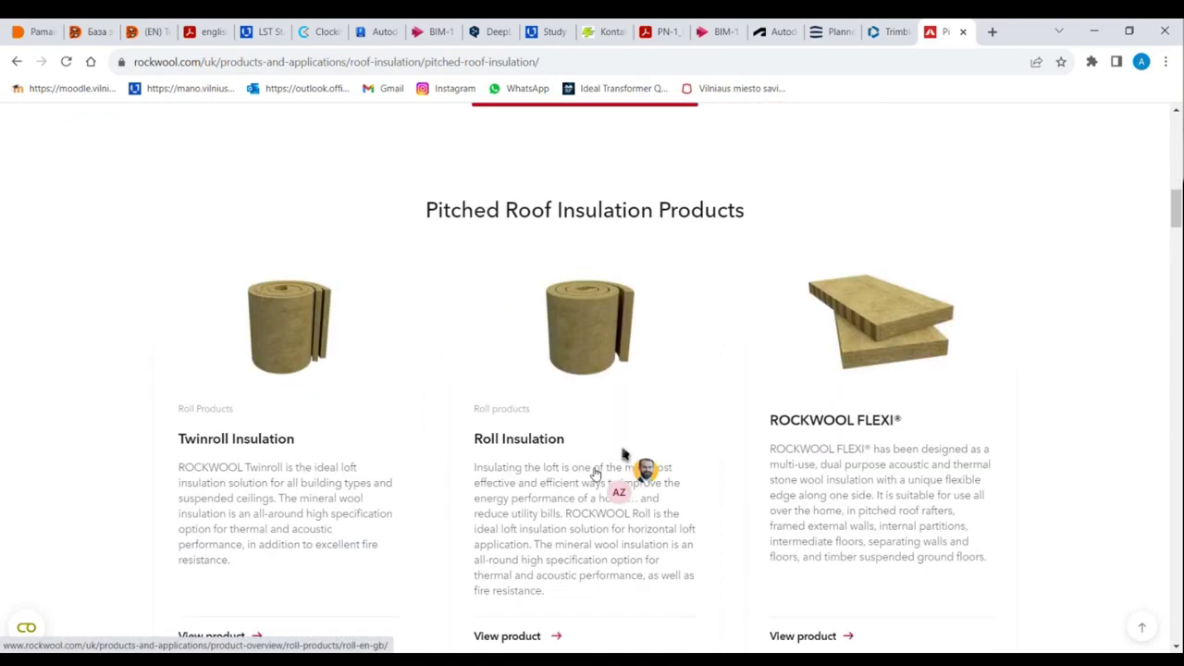
{"action": "scroll", "coordinate": [596, 474], "scroll_direction": "down", "scroll_amount": 3}
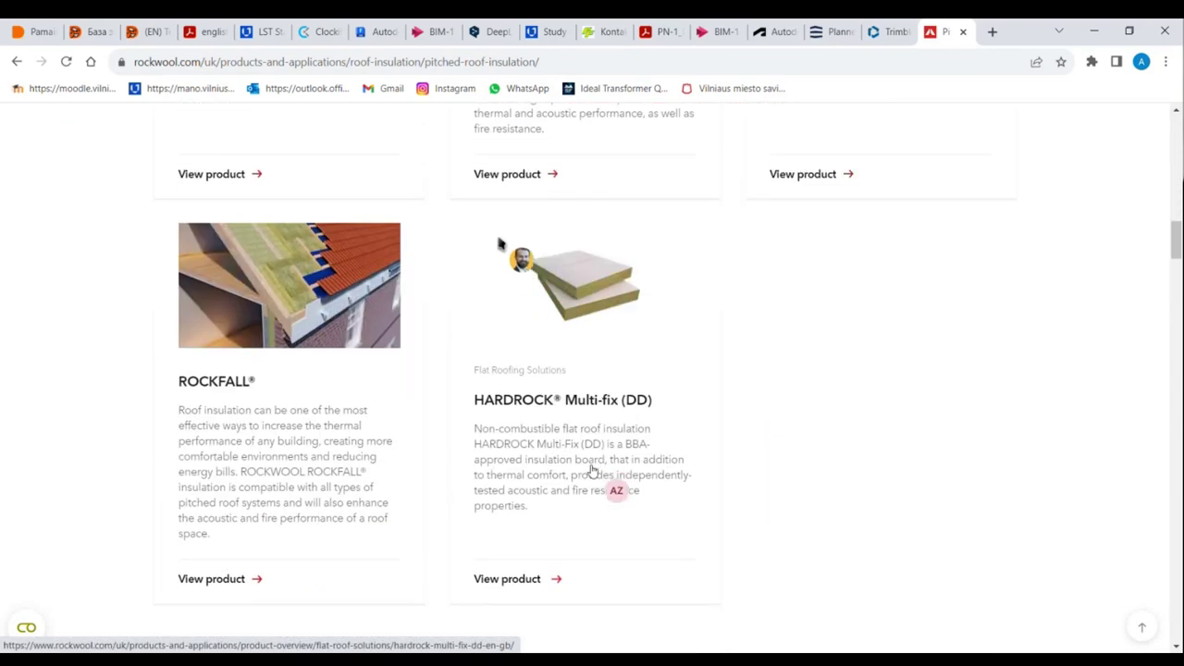
{"action": "scroll", "coordinate": [584, 466], "scroll_direction": "up", "scroll_amount": 3}
{"action": "scroll", "coordinate": [583, 465], "scroll_direction": "up", "scroll_amount": 2}
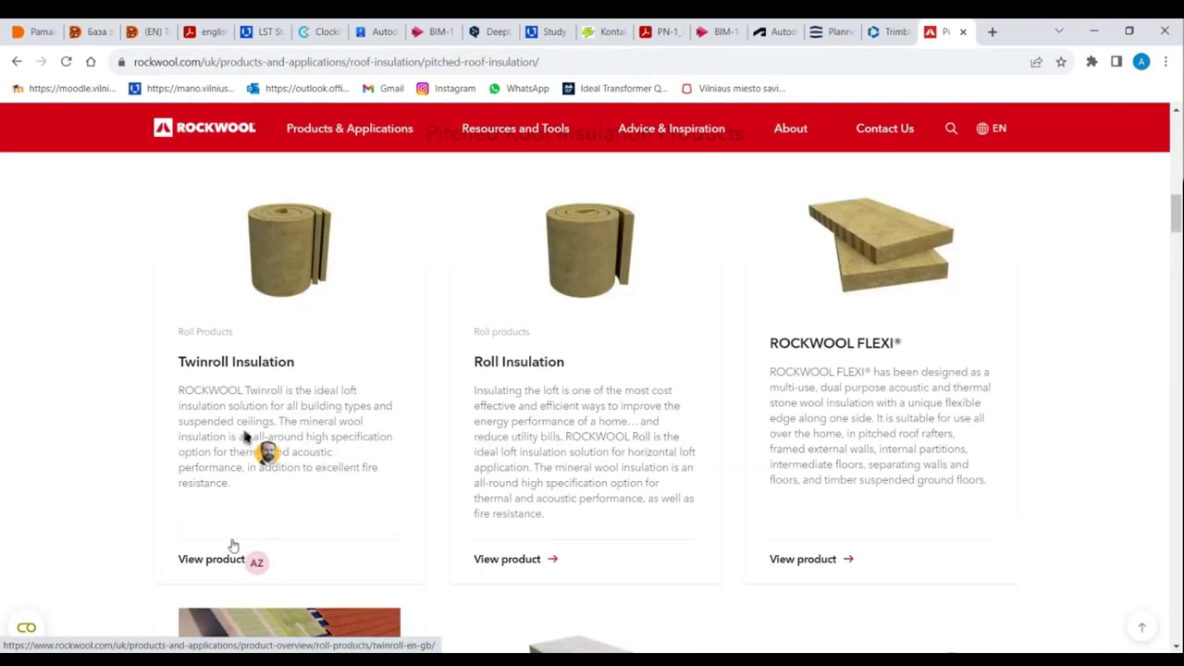
{"action": "scroll", "coordinate": [232, 553], "scroll_direction": "down", "scroll_amount": 3}
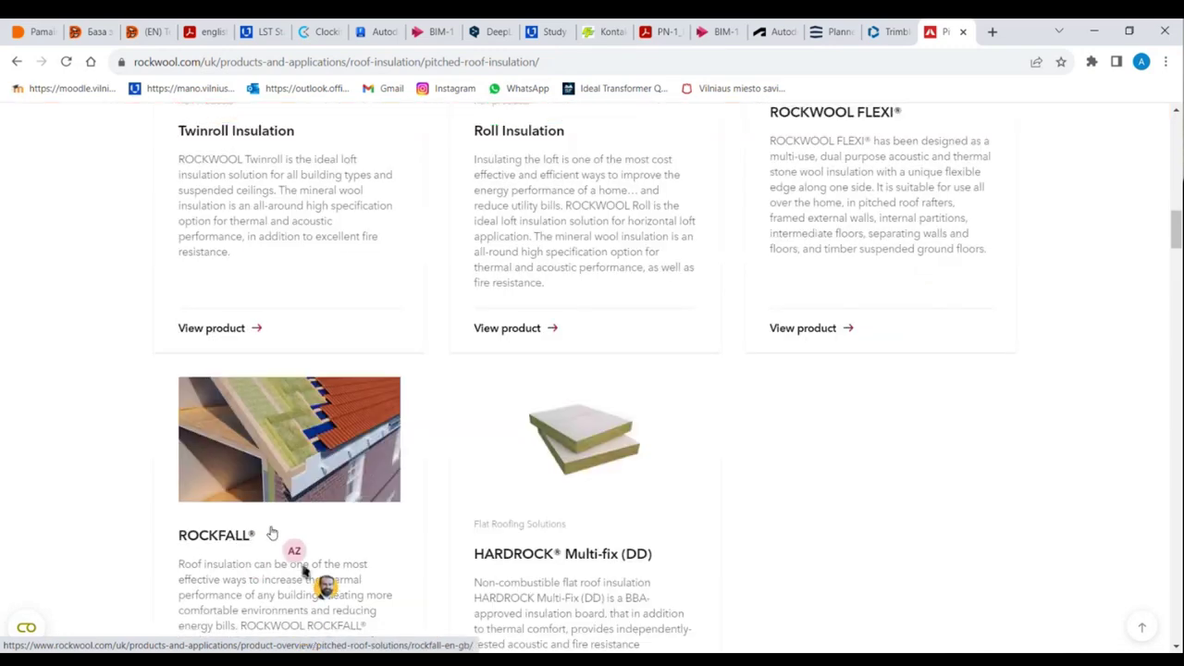
{"action": "scroll", "coordinate": [304, 563], "scroll_direction": "down", "scroll_amount": 2}
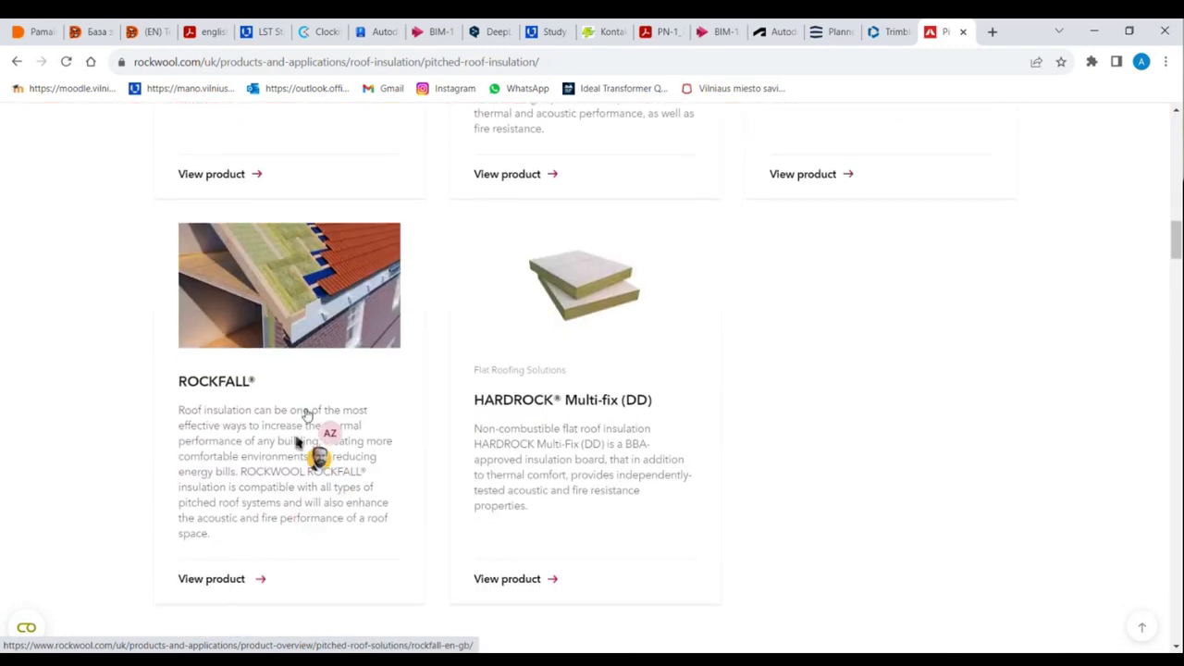
{"action": "left_click", "coordinate": [234, 387]}
Browse the ROCKFALL product page content.
{"action": "scroll", "coordinate": [445, 428], "scroll_direction": "down", "scroll_amount": 3}
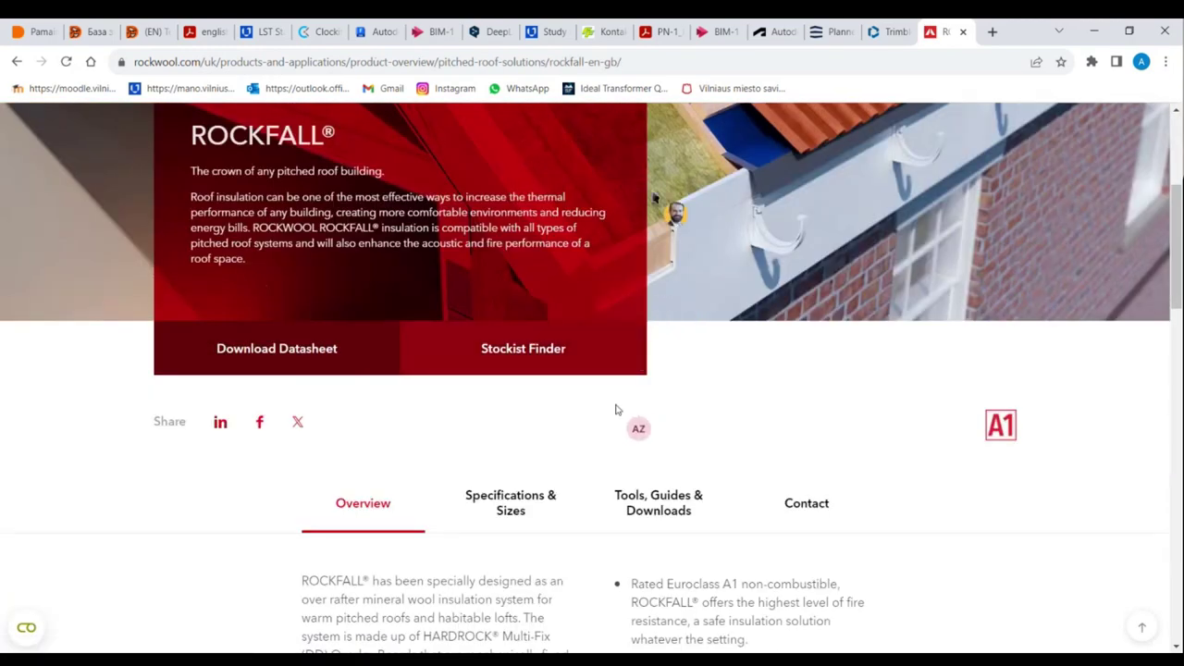
{"action": "scroll", "coordinate": [618, 408], "scroll_direction": "up", "scroll_amount": 2}
{"action": "scroll", "coordinate": [625, 409], "scroll_direction": "up", "scroll_amount": 2}
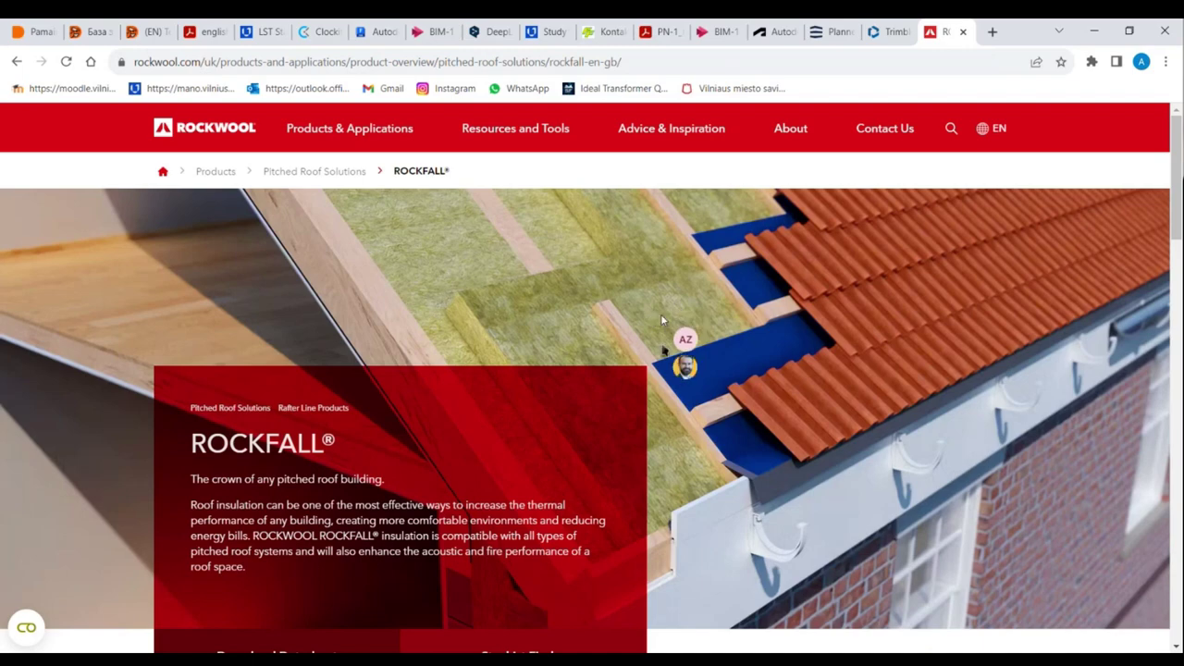
{"action": "scroll", "coordinate": [685, 437], "scroll_direction": "down", "scroll_amount": 5}
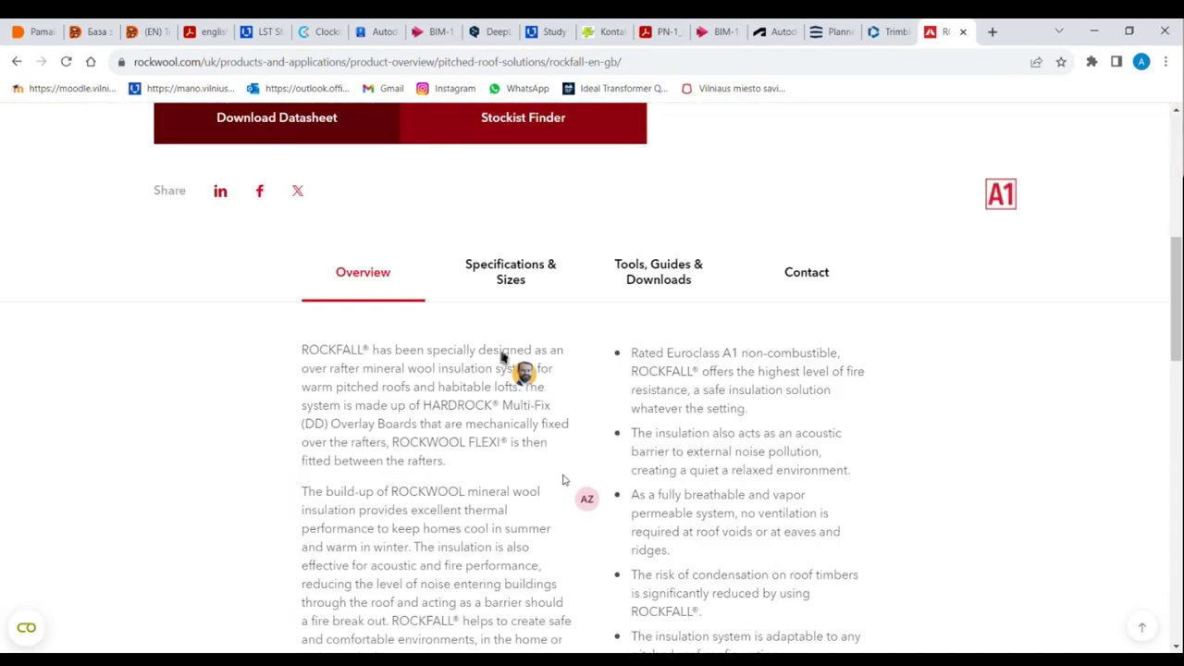
{"action": "scroll", "coordinate": [514, 306], "scroll_direction": "down", "scroll_amount": 2}
{"action": "scroll", "coordinate": [525, 145], "scroll_direction": "up", "scroll_amount": 2}
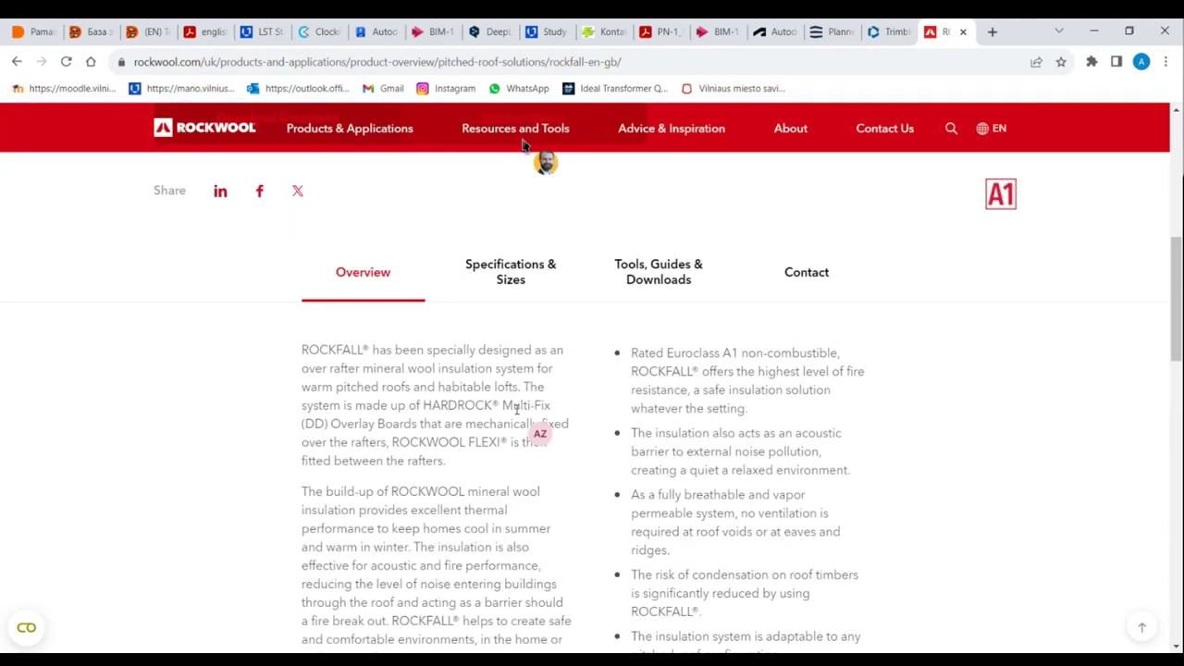
Review ROCKFALL's Specifications & Sizes section and its similar products.
{"action": "left_click", "coordinate": [511, 278]}
{"action": "scroll", "coordinate": [511, 392], "scroll_direction": "down", "scroll_amount": 1}
{"action": "scroll", "coordinate": [509, 394], "scroll_direction": "down", "scroll_amount": 3}
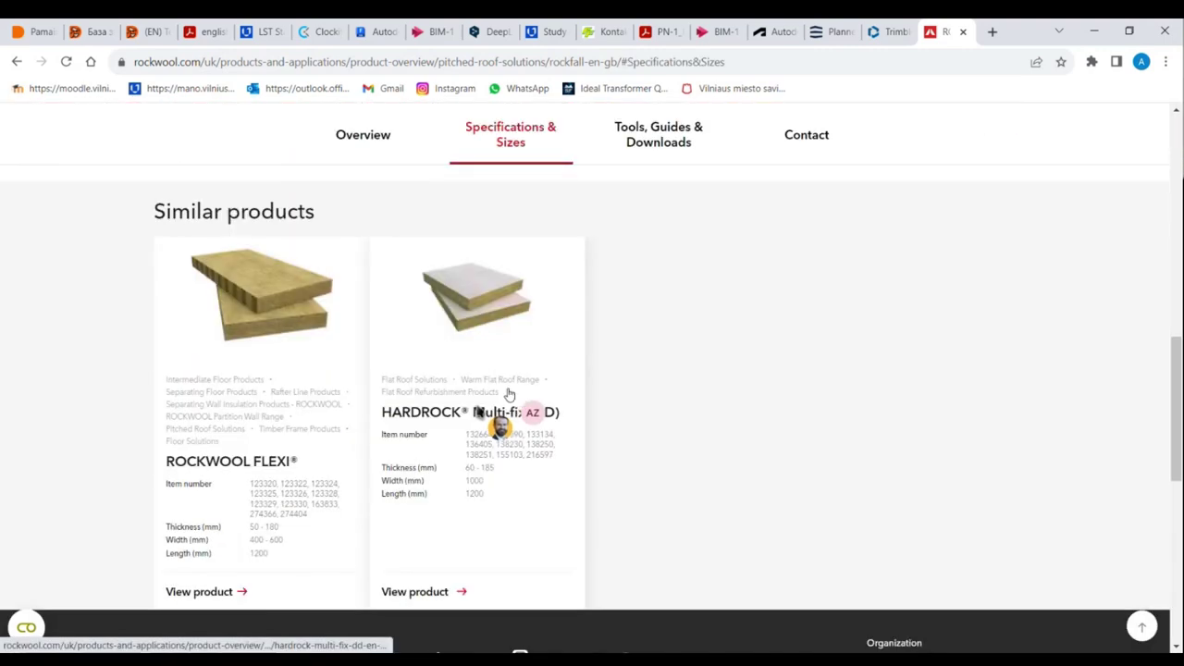
{"action": "scroll", "coordinate": [298, 510], "scroll_direction": "down", "scroll_amount": 2}
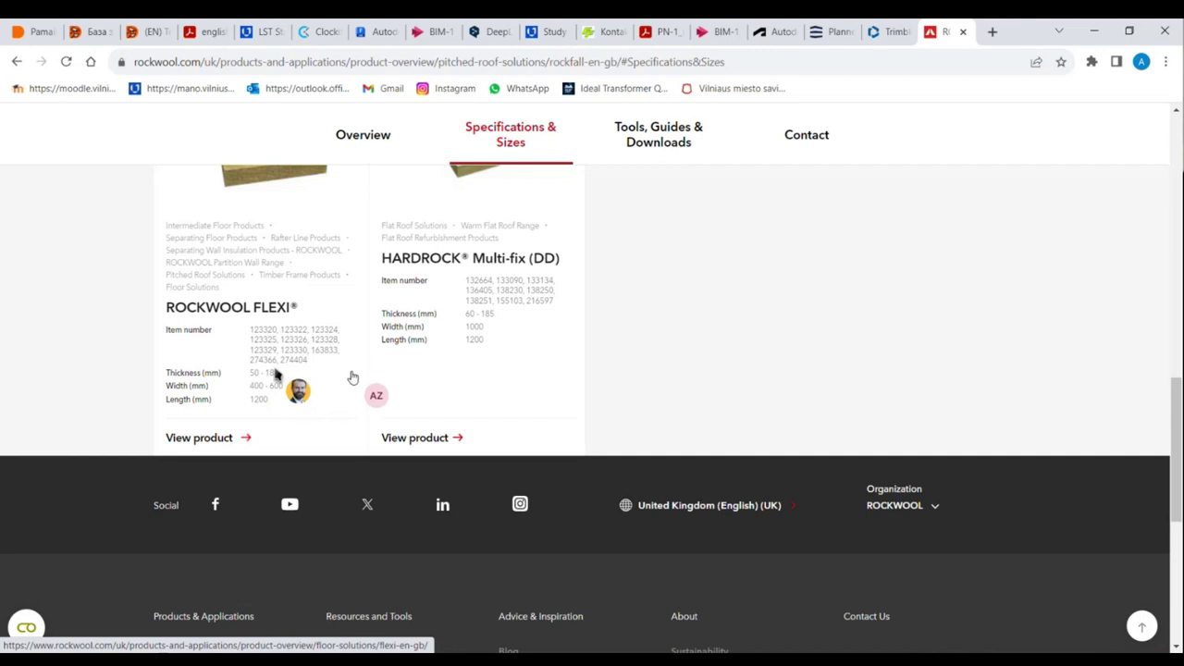
{"action": "scroll", "coordinate": [353, 378], "scroll_direction": "up", "scroll_amount": 1}
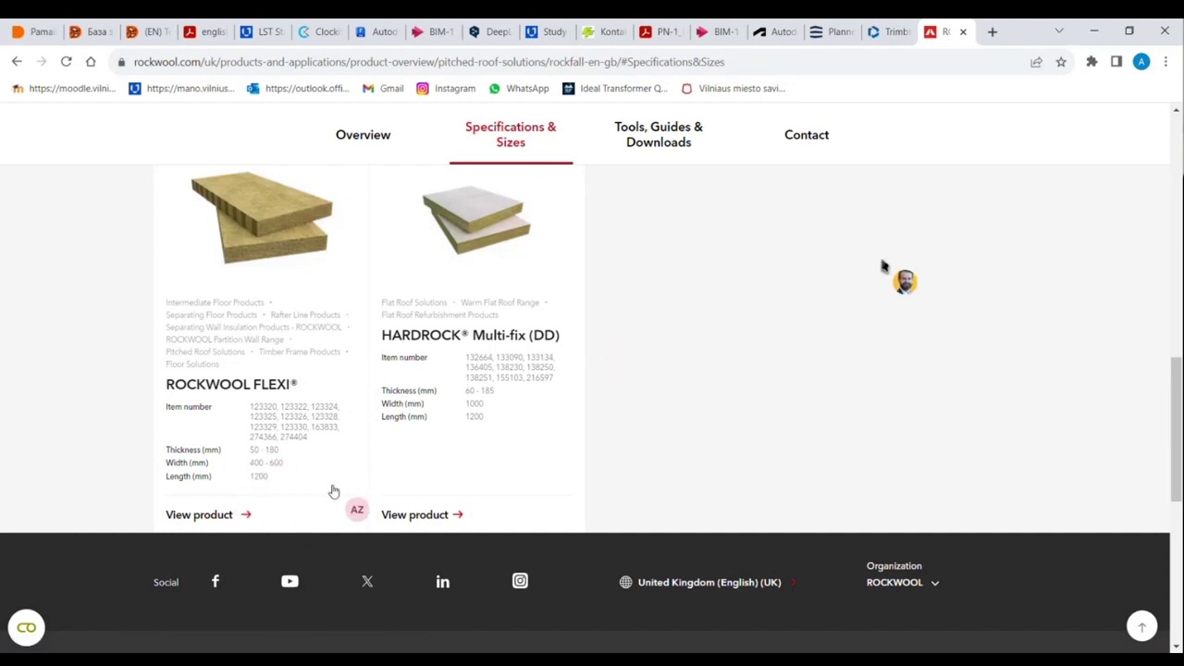
{"action": "scroll", "coordinate": [891, 242], "scroll_direction": "up", "scroll_amount": 4}
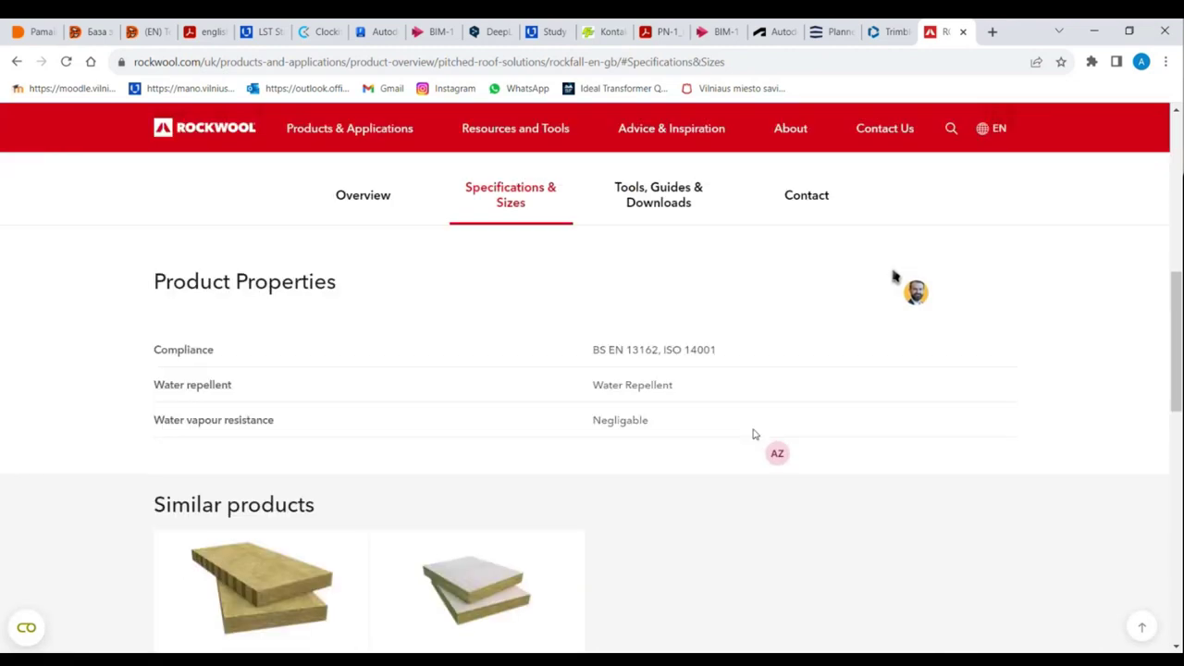
{"action": "scroll", "coordinate": [893, 271], "scroll_direction": "up", "scroll_amount": 2}
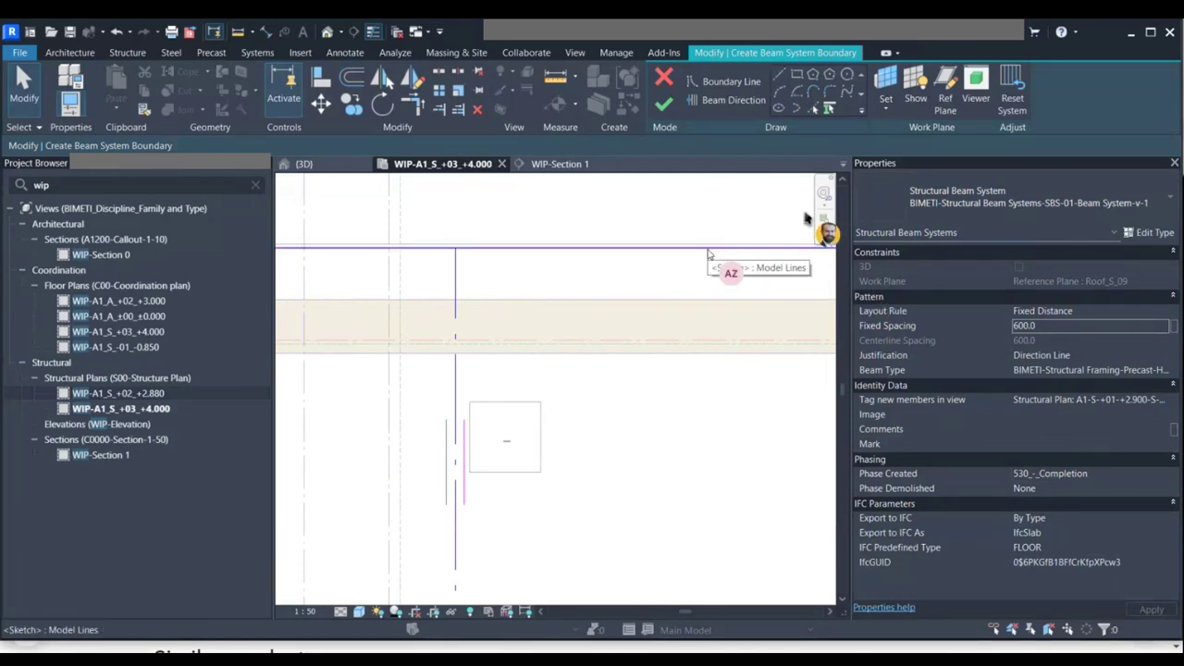
Finish the beam system sketch and keep Precast Hollow Core Slab as its beam type.
{"action": "middle_click_drag", "start_coordinate": [745, 194], "coordinate": [745, 224]}
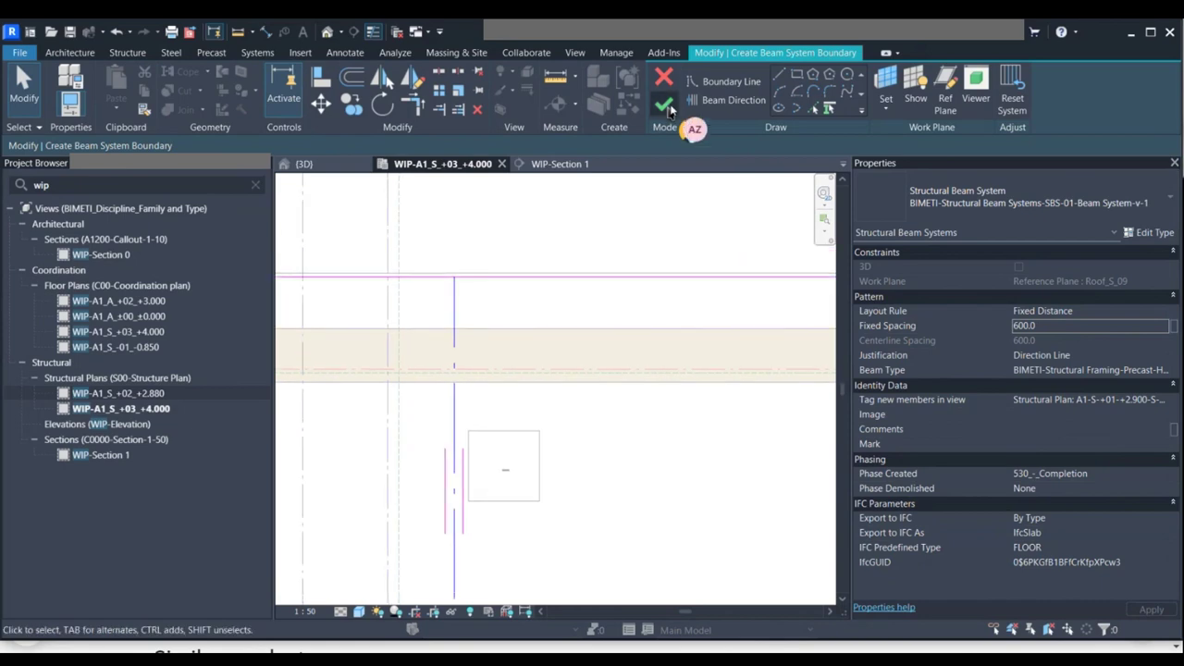
{"action": "left_click", "coordinate": [666, 105]}
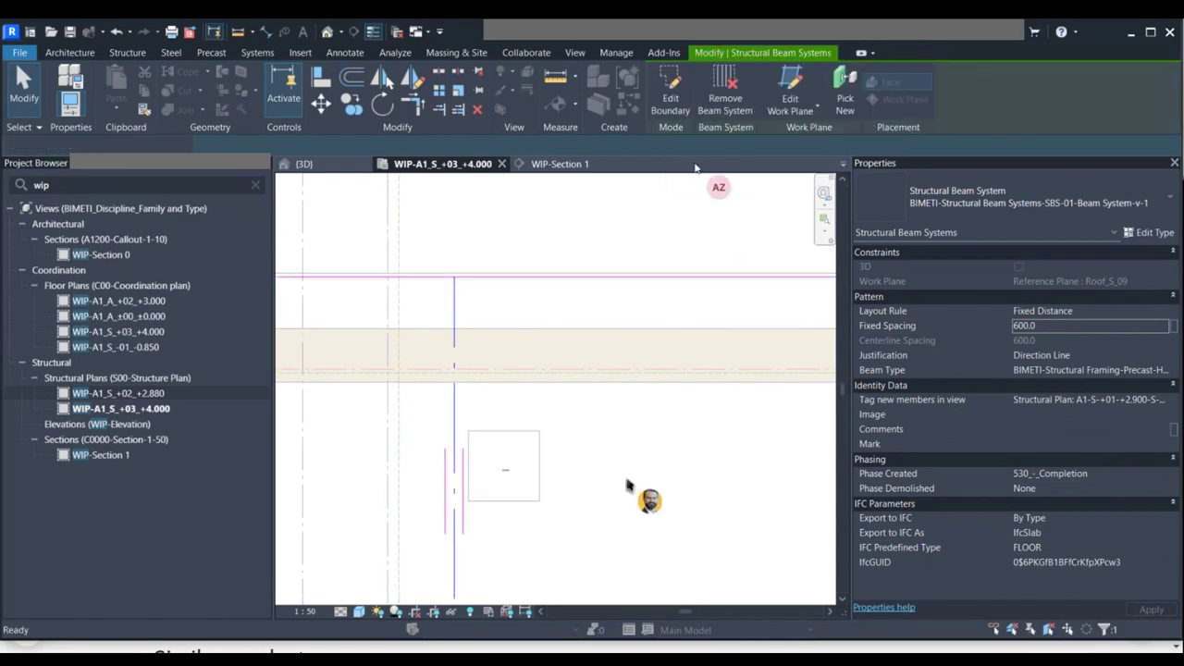
{"action": "scroll", "coordinate": [583, 435], "scroll_direction": "down", "scroll_amount": 3}
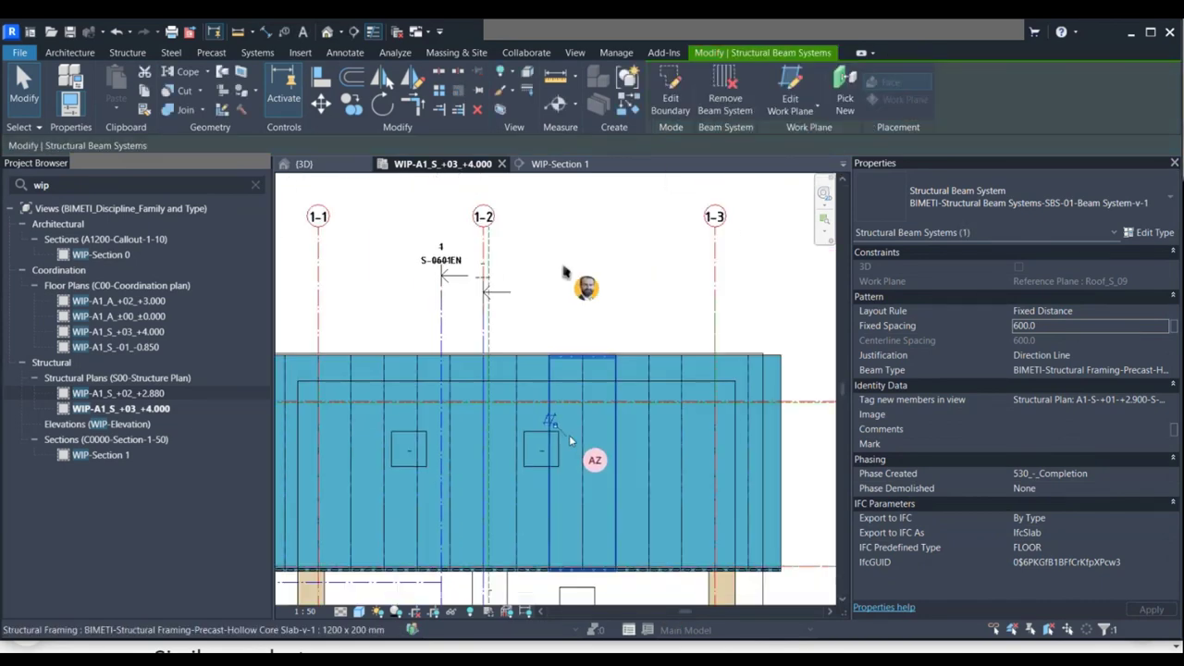
{"action": "middle_click_drag", "start_coordinate": [569, 434], "coordinate": [574, 349]}
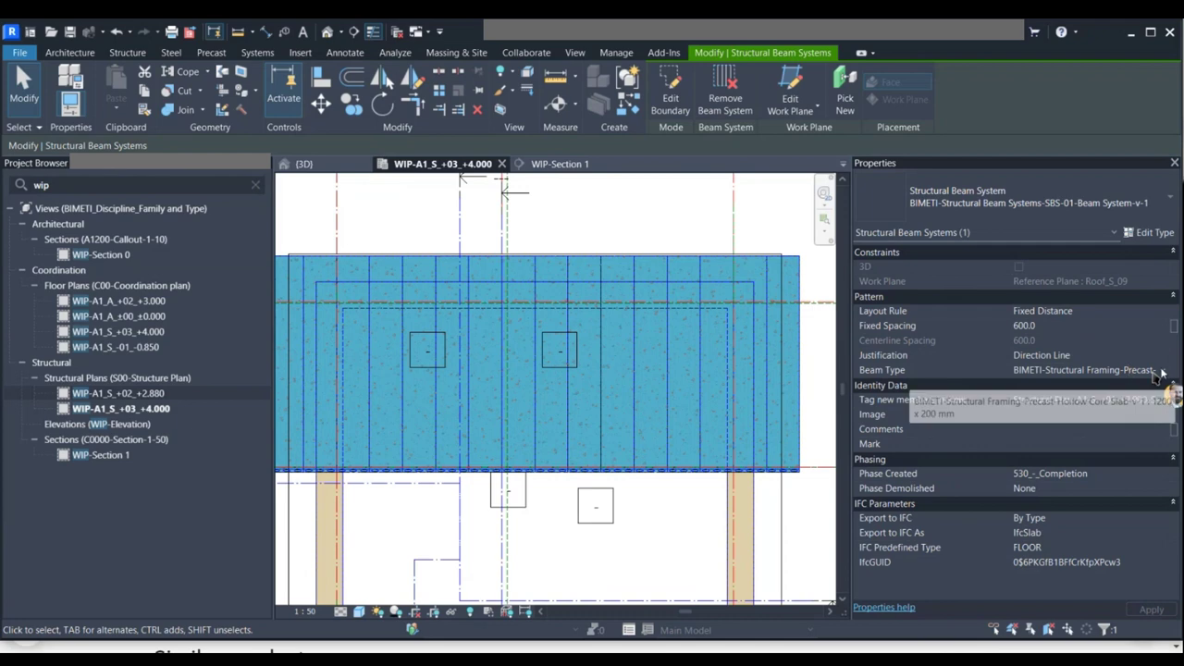
{"action": "left_click", "coordinate": [1158, 370]}
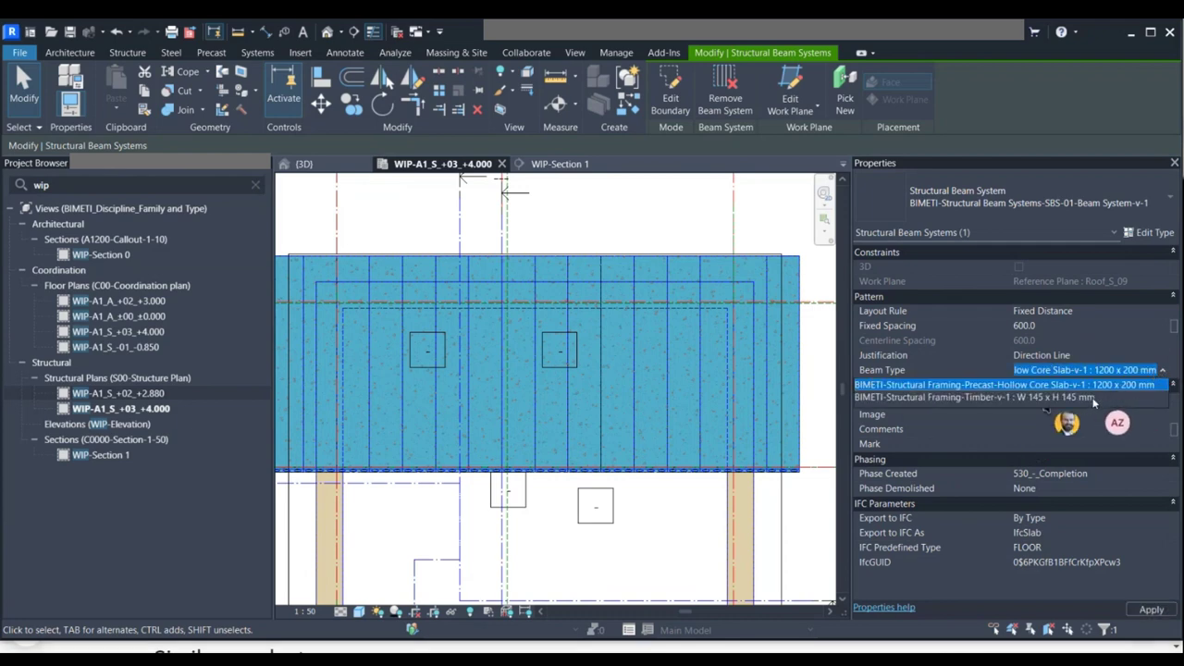
{"action": "left_click", "coordinate": [1123, 387]}
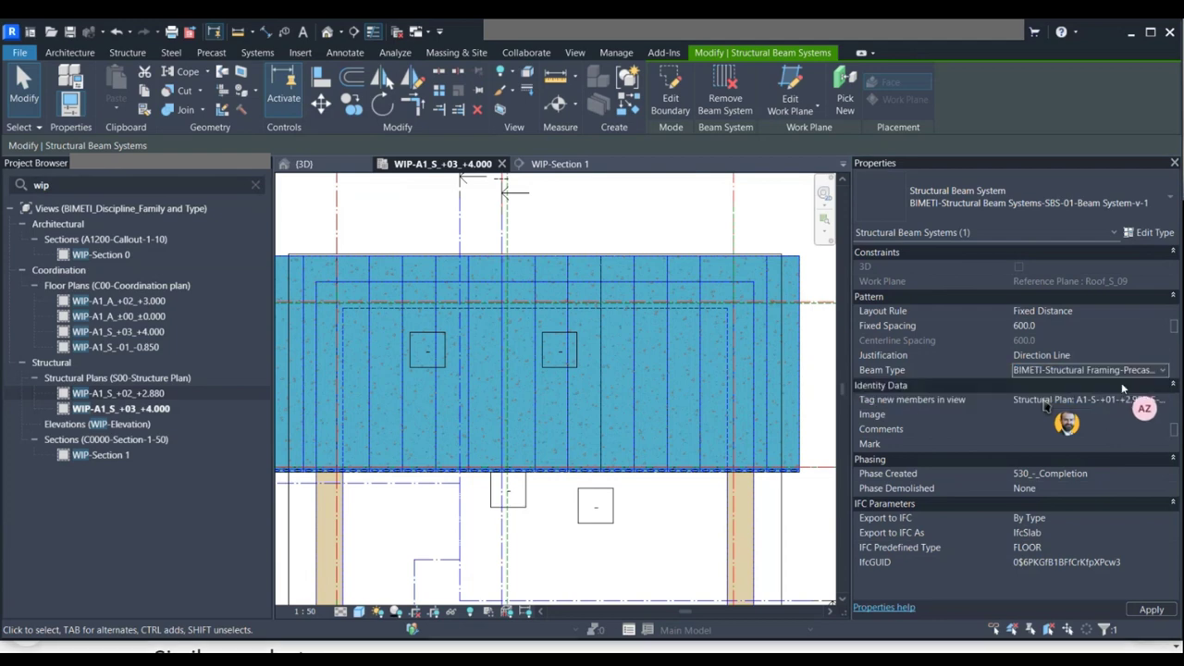
Create a new project from the VILNIUS TECH template, opening the Z-0101EN Title Page sheet.
{"action": "left_click", "coordinate": [20, 53]}
{"action": "mouse_move", "coordinate": [49, 118]}
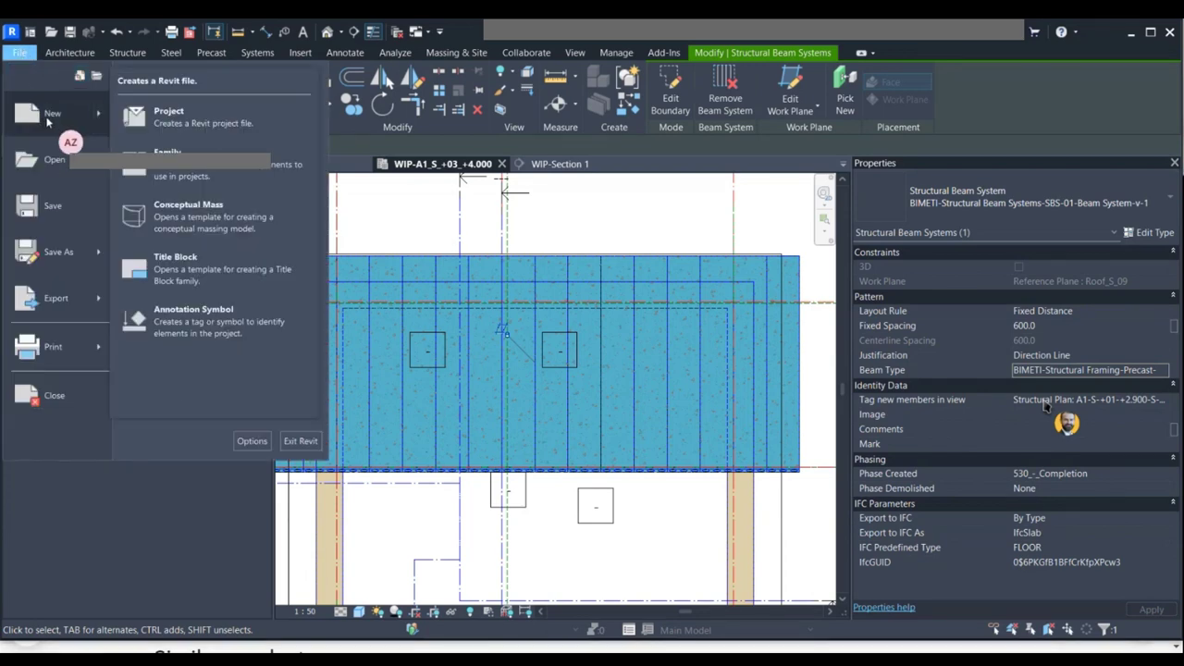
{"action": "left_click", "coordinate": [220, 125]}
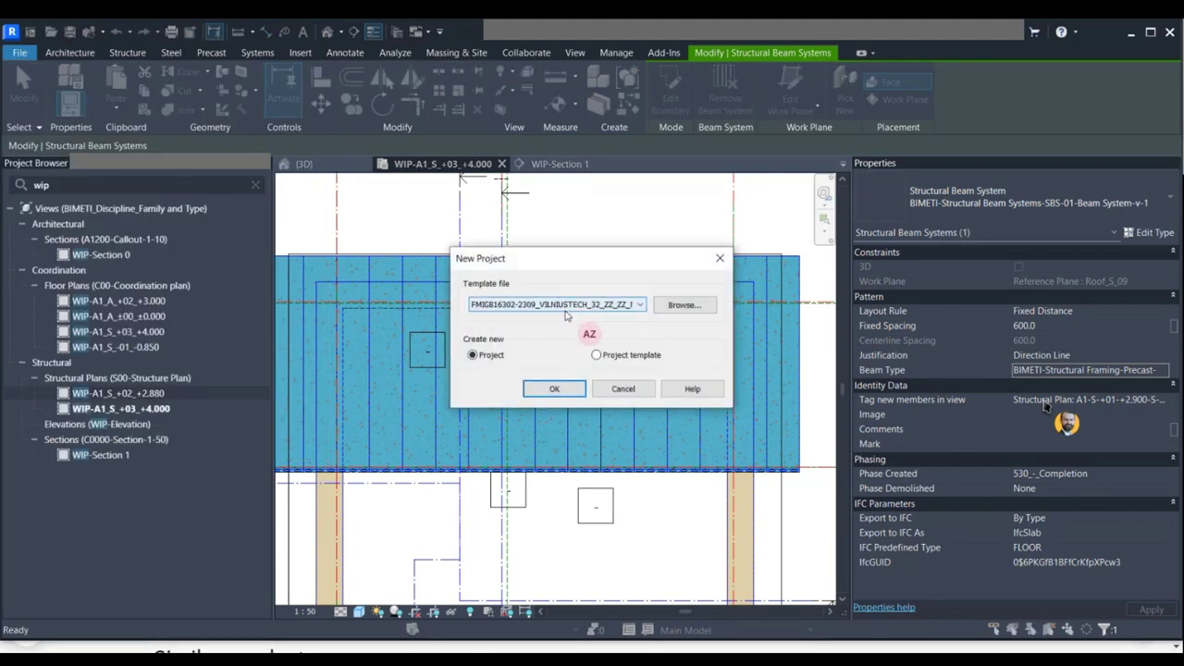
{"action": "left_click", "coordinate": [556, 390]}
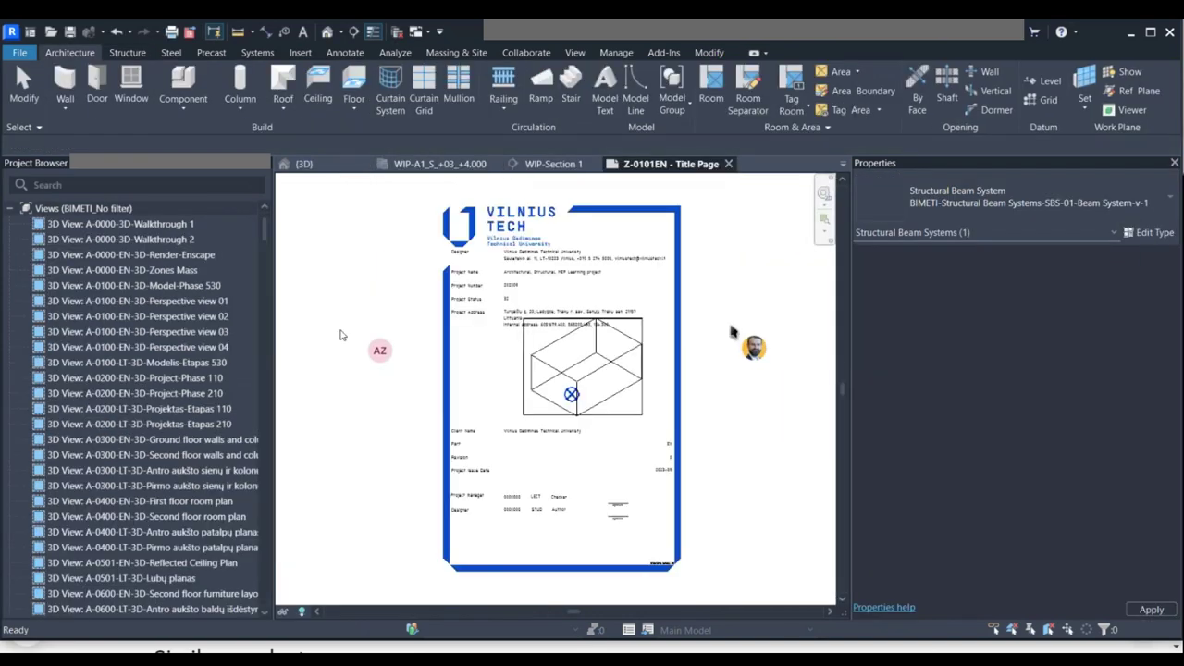
Expand the Families list in the Project Browser.
{"action": "scroll", "coordinate": [209, 380], "scroll_direction": "down", "scroll_amount": 3}
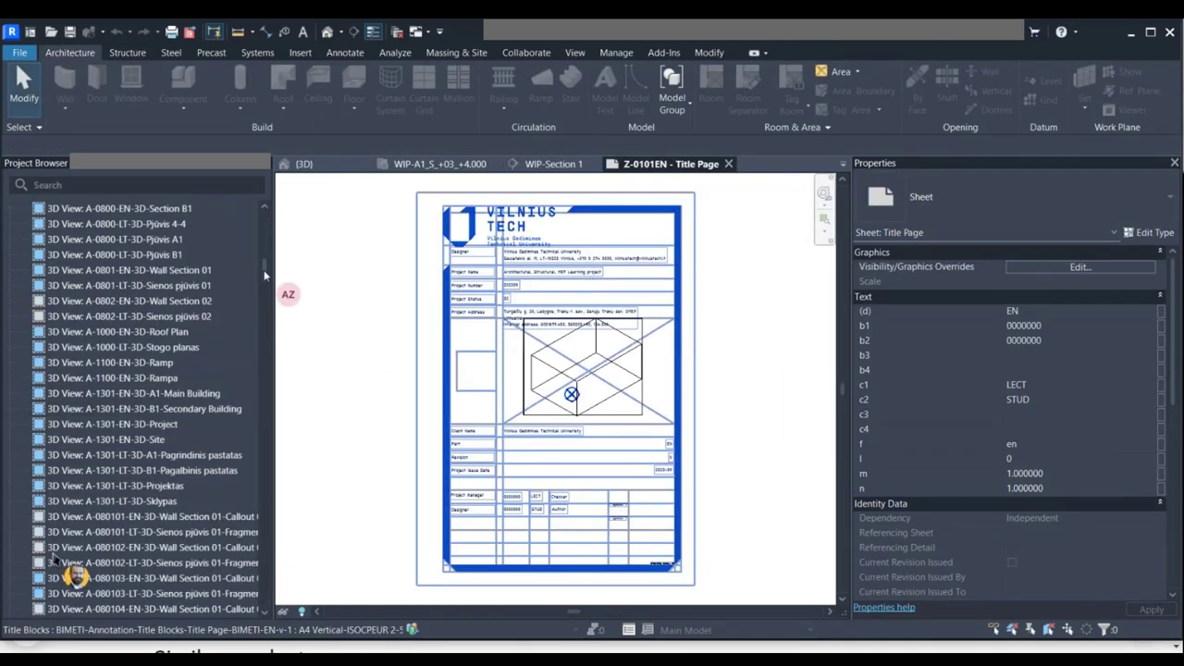
{"action": "left_click_drag", "start_coordinate": [264, 268], "coordinate": [255, 623]}
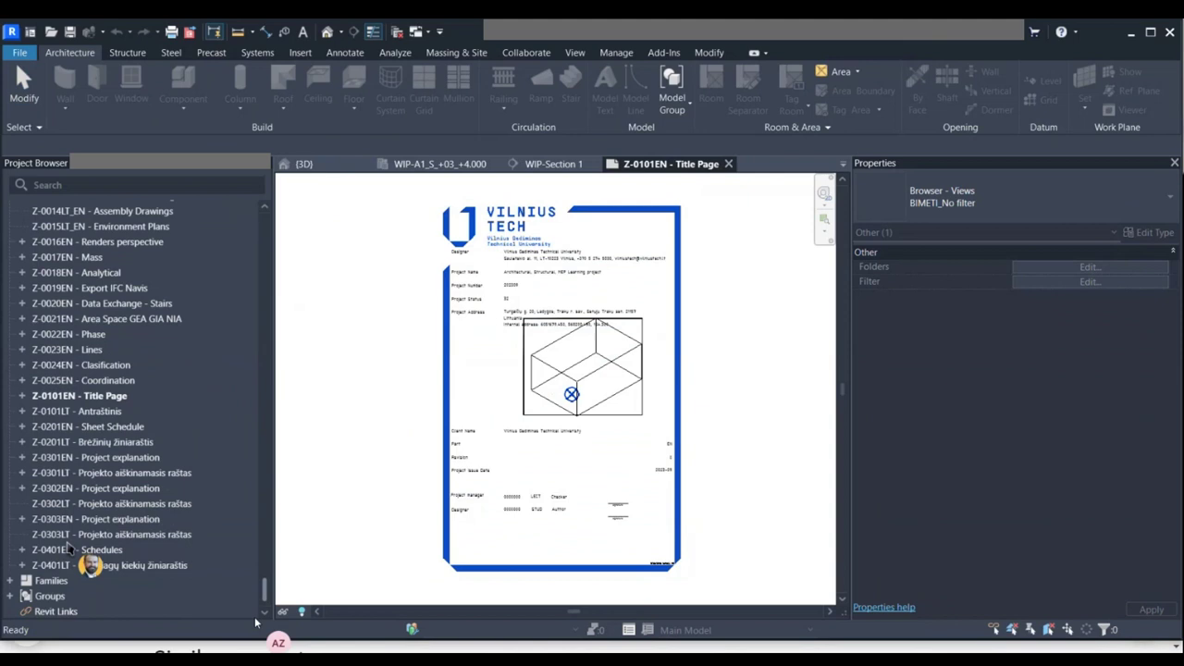
{"action": "double_click", "coordinate": [21, 581]}
{"action": "scroll", "coordinate": [107, 549], "scroll_direction": "down", "scroll_amount": 5}
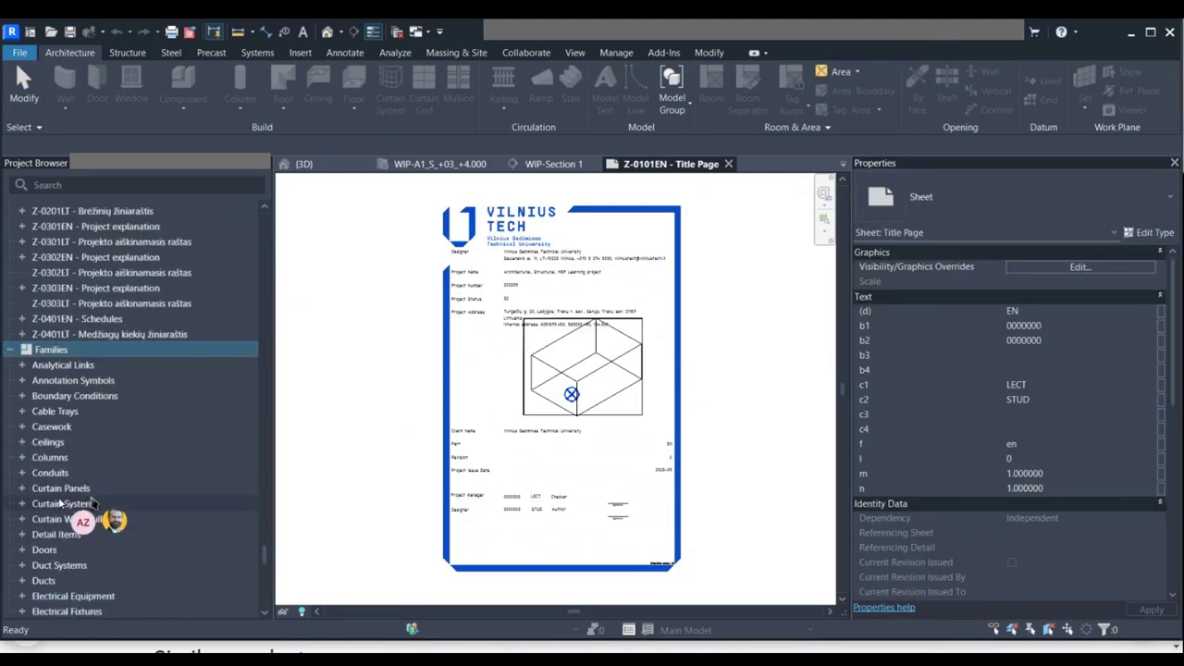
{"action": "scroll", "coordinate": [87, 502], "scroll_direction": "down", "scroll_amount": 5}
{"action": "scroll", "coordinate": [57, 520], "scroll_direction": "down", "scroll_amount": 2}
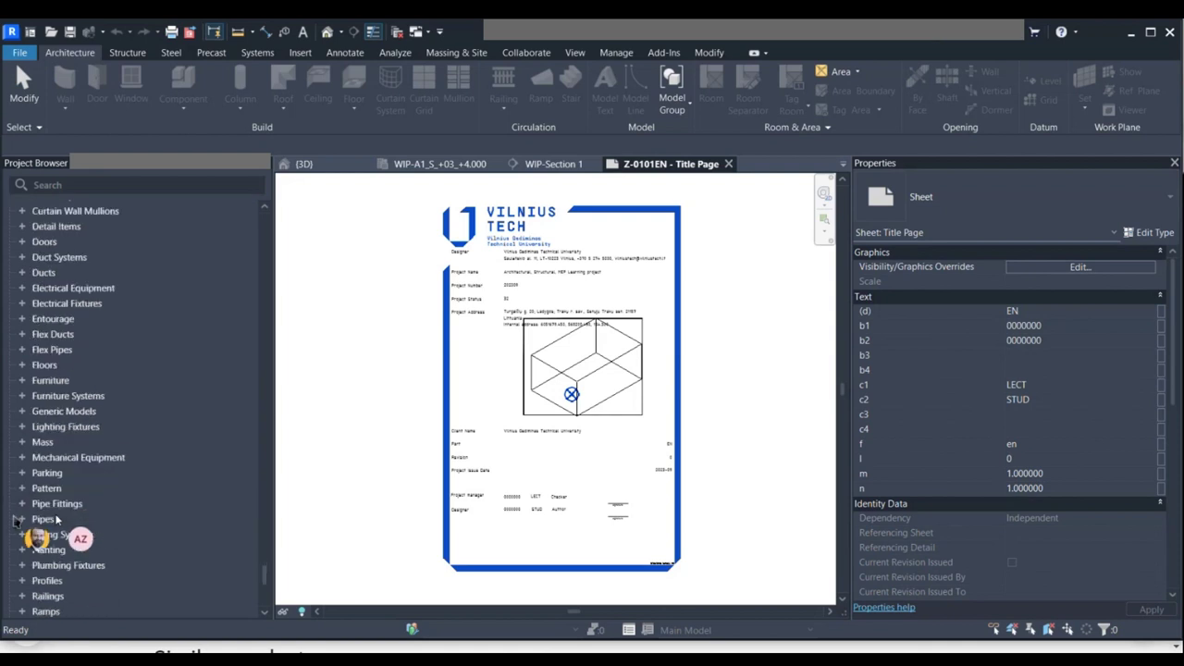
{"action": "scroll", "coordinate": [47, 504], "scroll_direction": "down", "scroll_amount": 3}
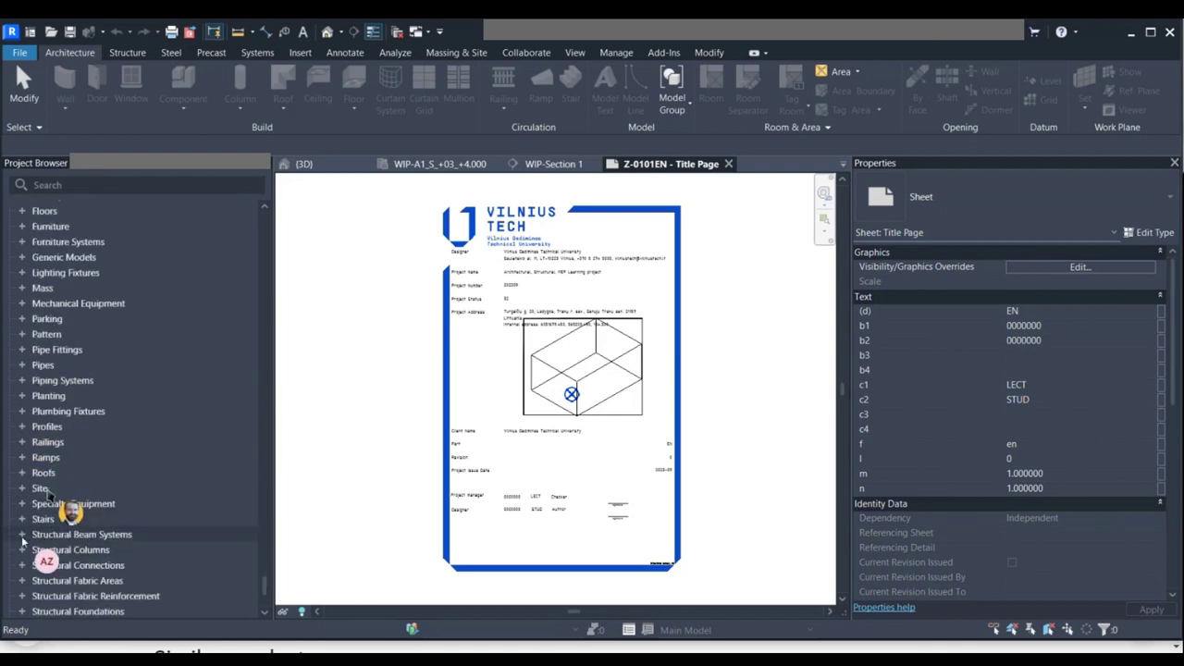
{"action": "scroll", "coordinate": [23, 541], "scroll_direction": "down", "scroll_amount": 2}
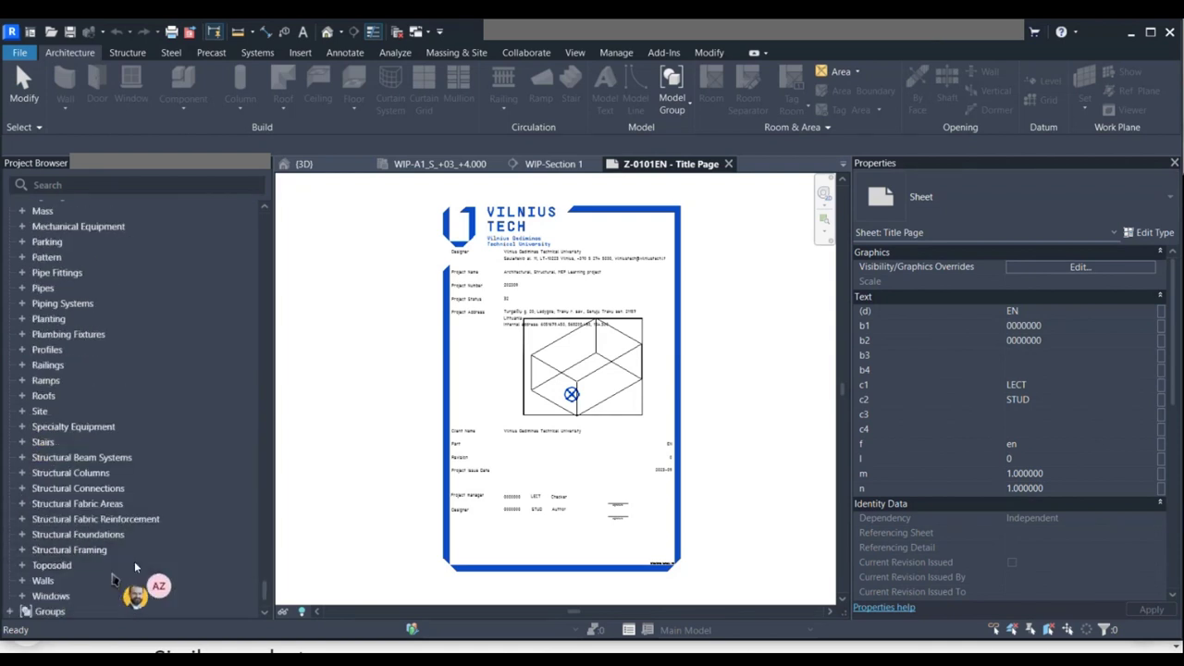
Expand Structural Framing and the BIMETI-Structural Framing-Timber-v-1 family, widening the browser.
{"action": "left_click", "coordinate": [23, 550]}
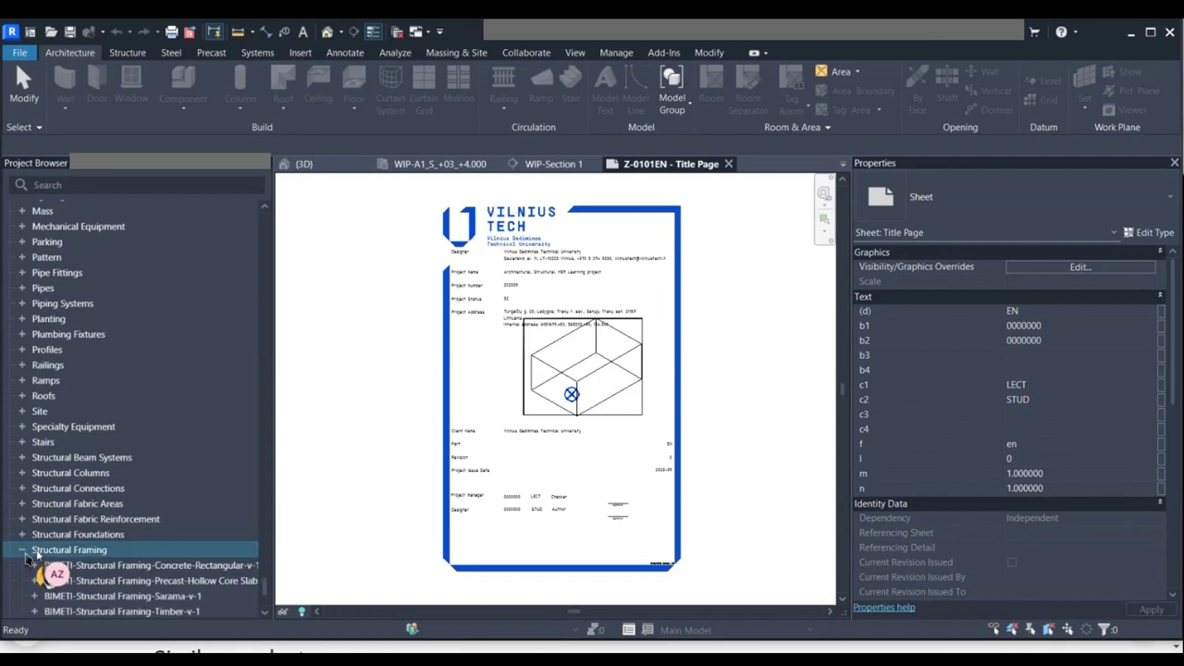
{"action": "scroll", "coordinate": [37, 560], "scroll_direction": "down", "scroll_amount": 2}
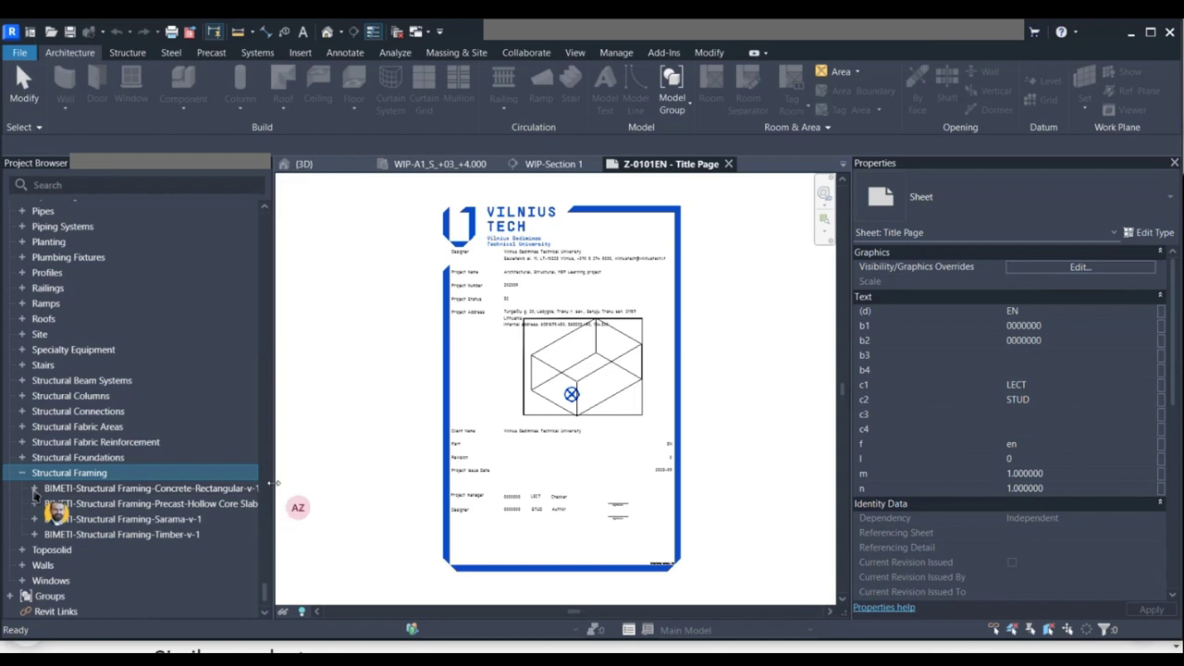
{"action": "left_click_drag", "start_coordinate": [275, 483], "coordinate": [298, 483]}
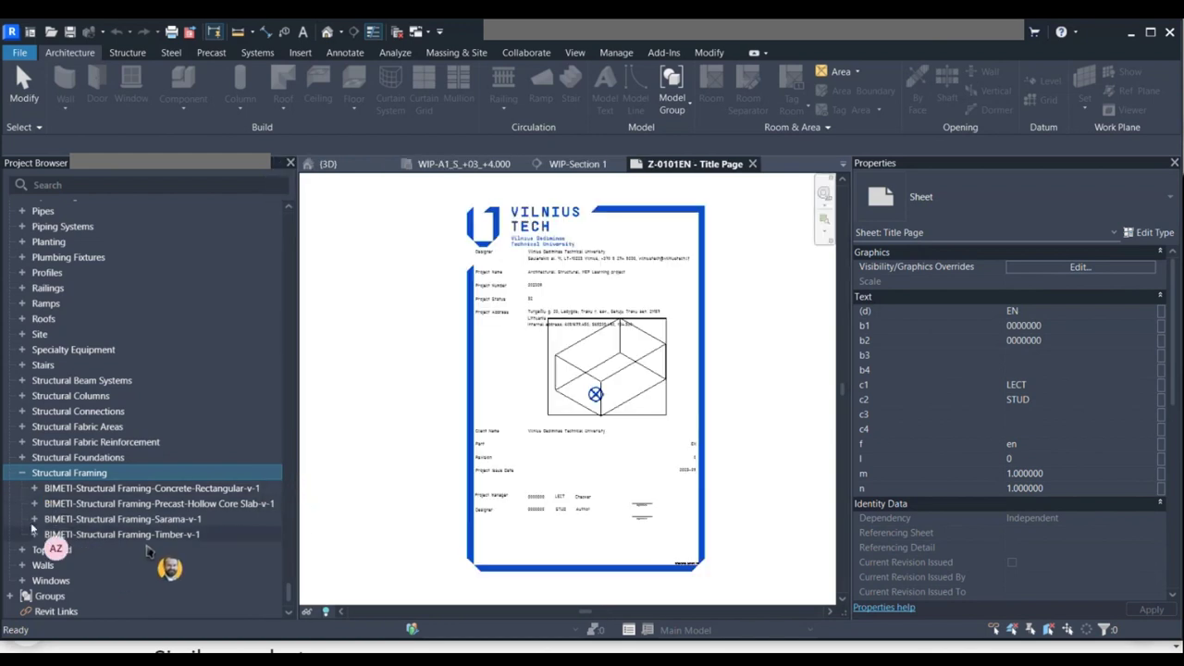
{"action": "left_click", "coordinate": [34, 534]}
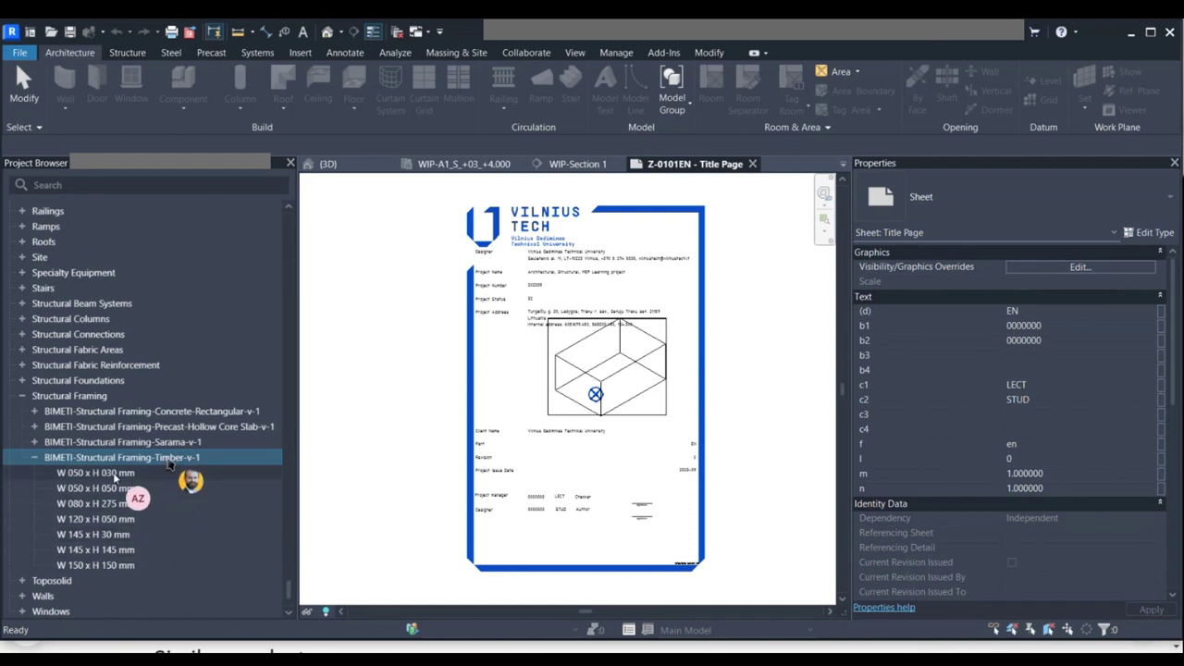
Save the Timber family as BIMETI-Structural Framing-Timber-v-1.rfa in the BIM > Shared folder.
{"action": "right_click", "coordinate": [141, 459]}
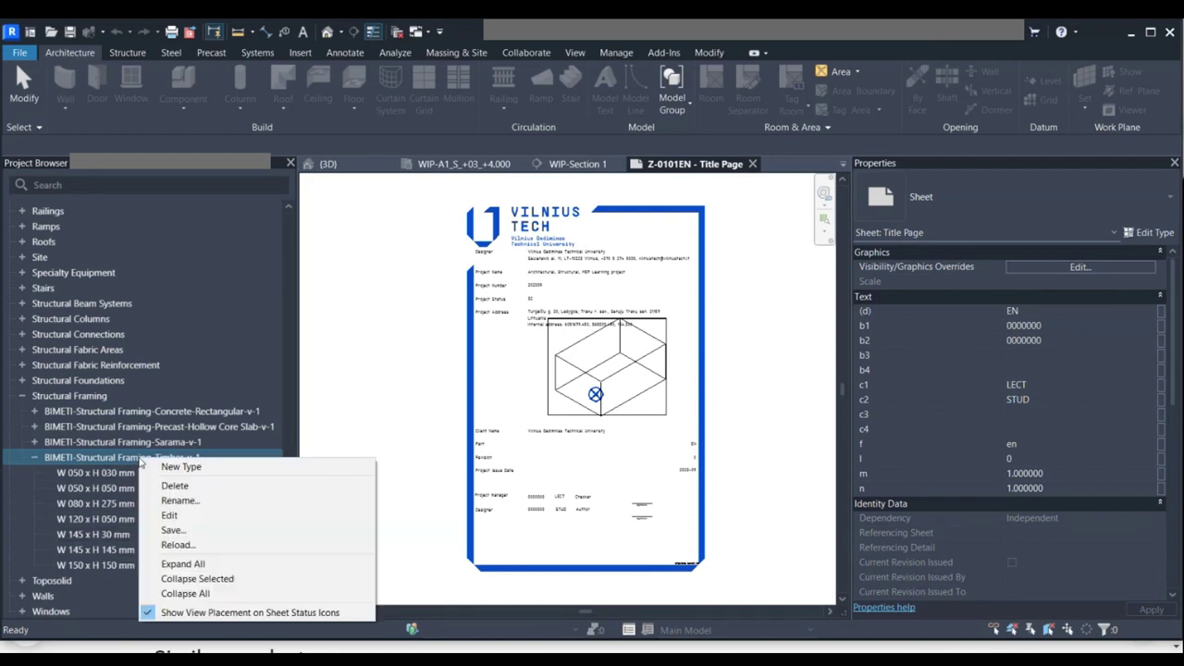
{"action": "left_click", "coordinate": [182, 529]}
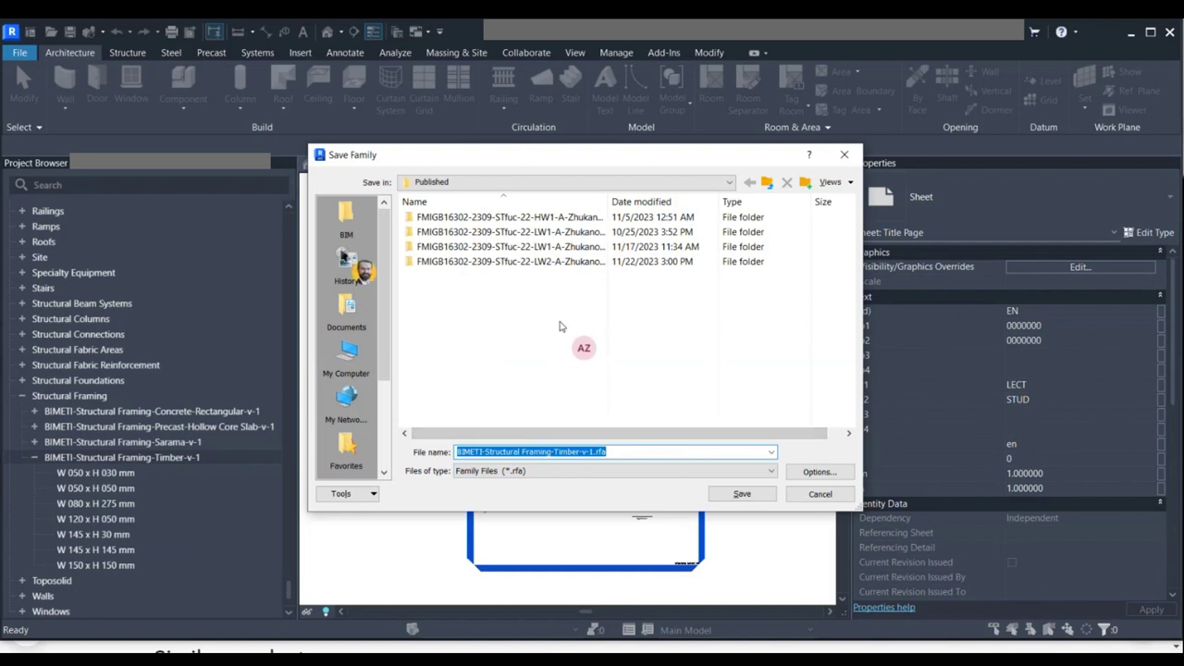
{"action": "left_click", "coordinate": [346, 221]}
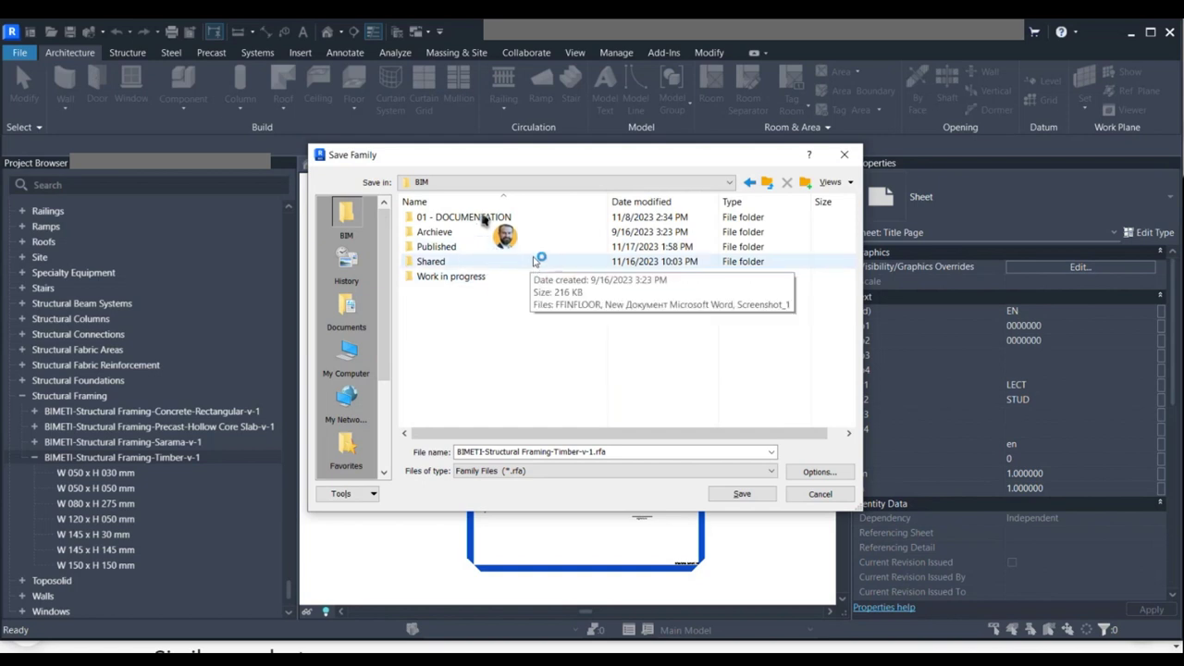
{"action": "double_click", "coordinate": [542, 218]}
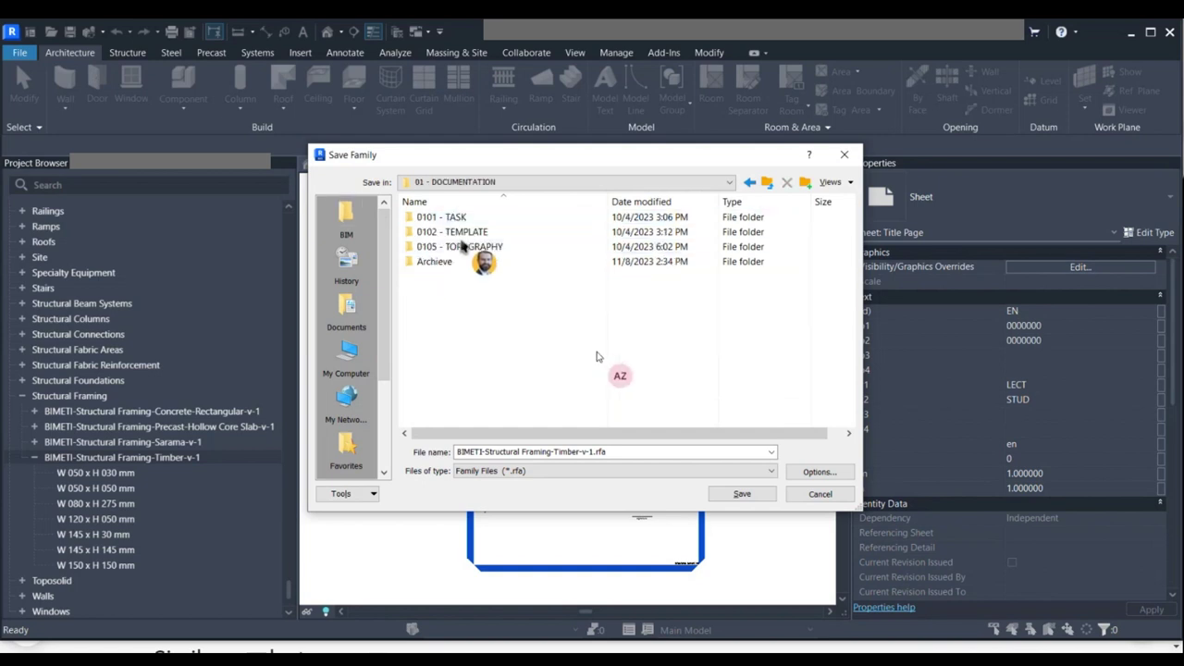
{"action": "left_click", "coordinate": [346, 220]}
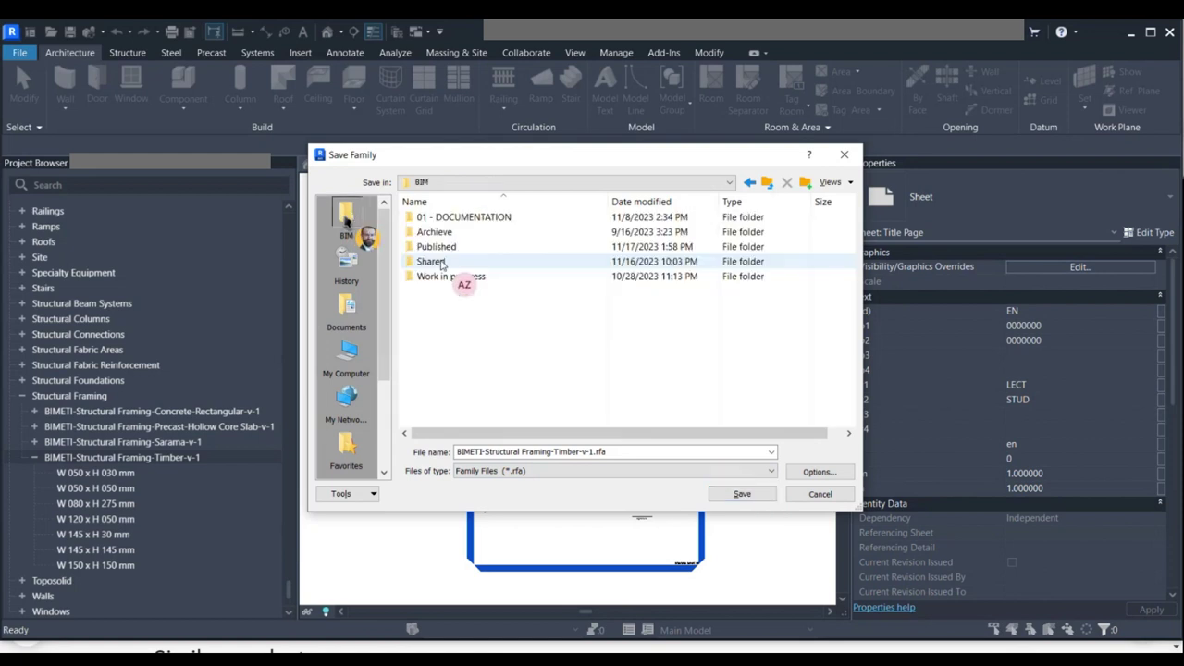
{"action": "double_click", "coordinate": [475, 263]}
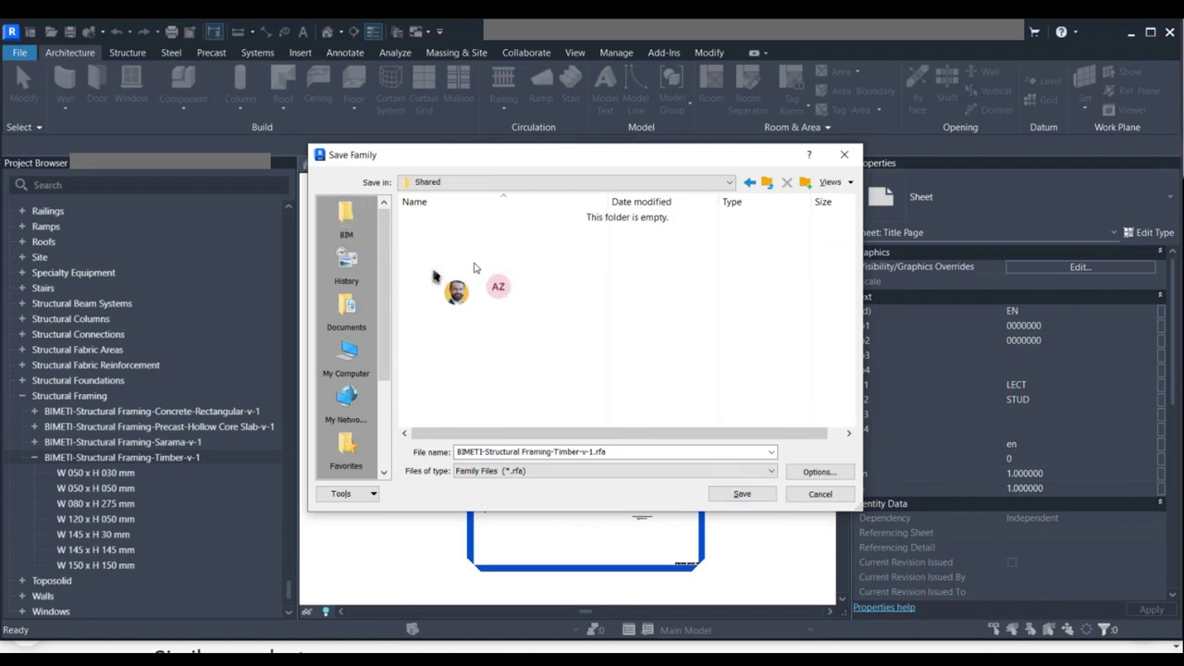
{"action": "left_click", "coordinate": [729, 493]}
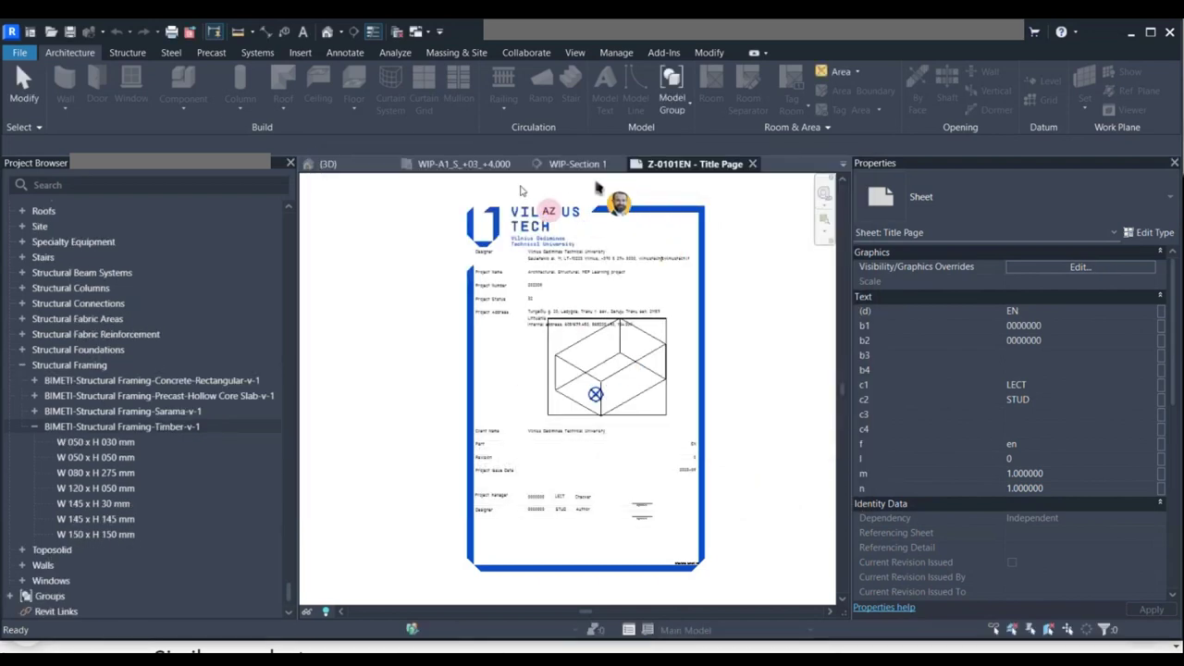
Switch to plan WIP-A1_S_+03_+4.000 and expand its Structural Framing families in the browser.
{"action": "left_click", "coordinate": [476, 164]}
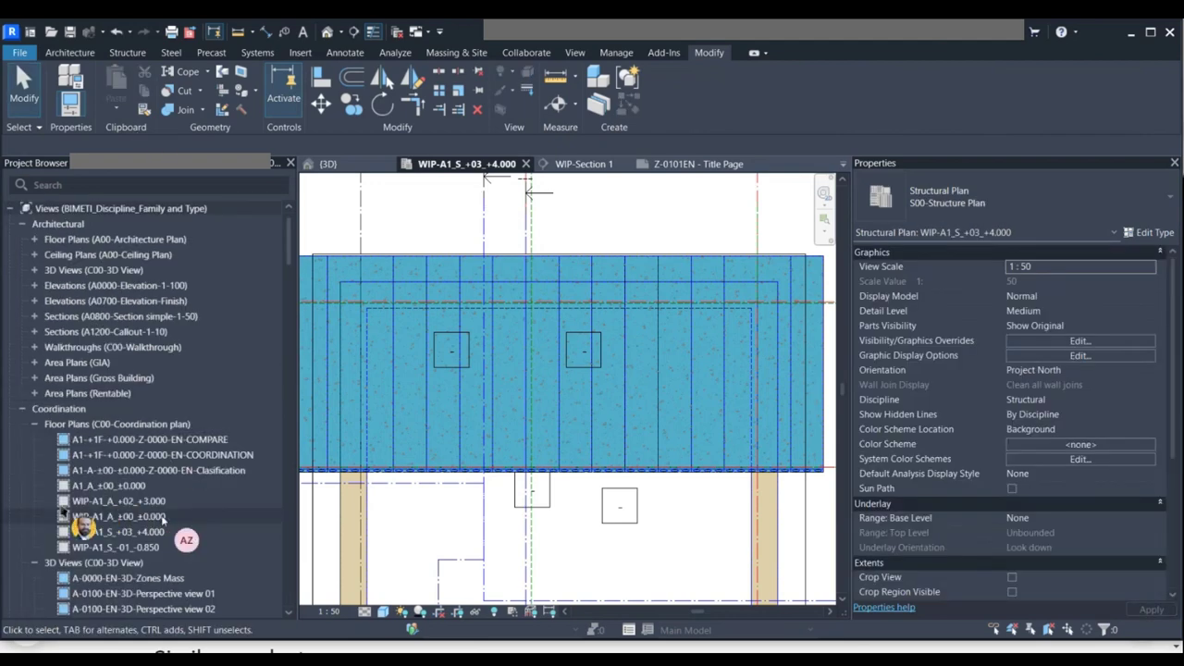
{"action": "scroll", "coordinate": [163, 521], "scroll_direction": "down", "scroll_amount": 12}
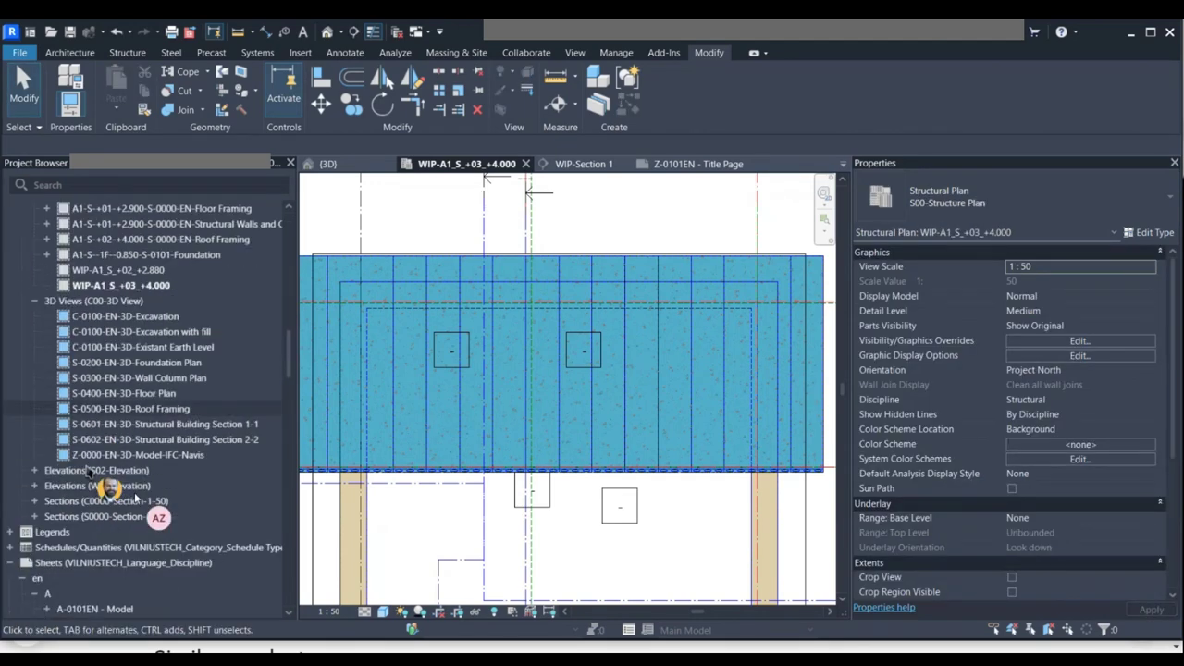
{"action": "scroll", "coordinate": [74, 454], "scroll_direction": "down", "scroll_amount": 15}
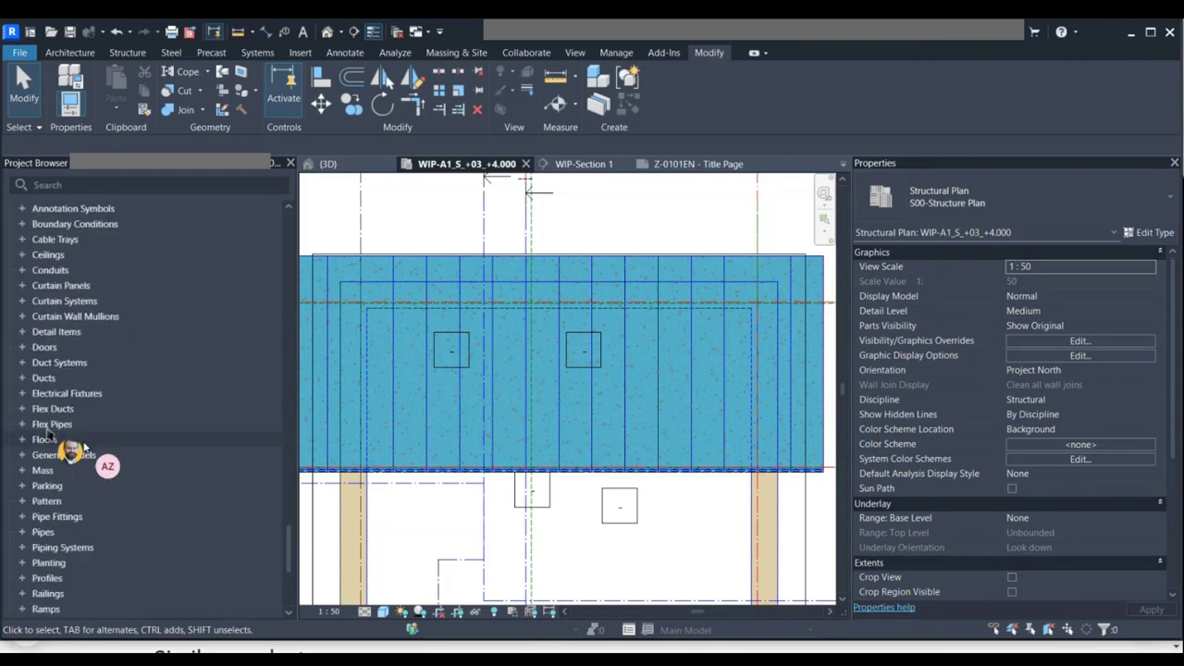
{"action": "scroll", "coordinate": [48, 433], "scroll_direction": "down", "scroll_amount": 5}
{"action": "scroll", "coordinate": [48, 435], "scroll_direction": "up", "scroll_amount": 5}
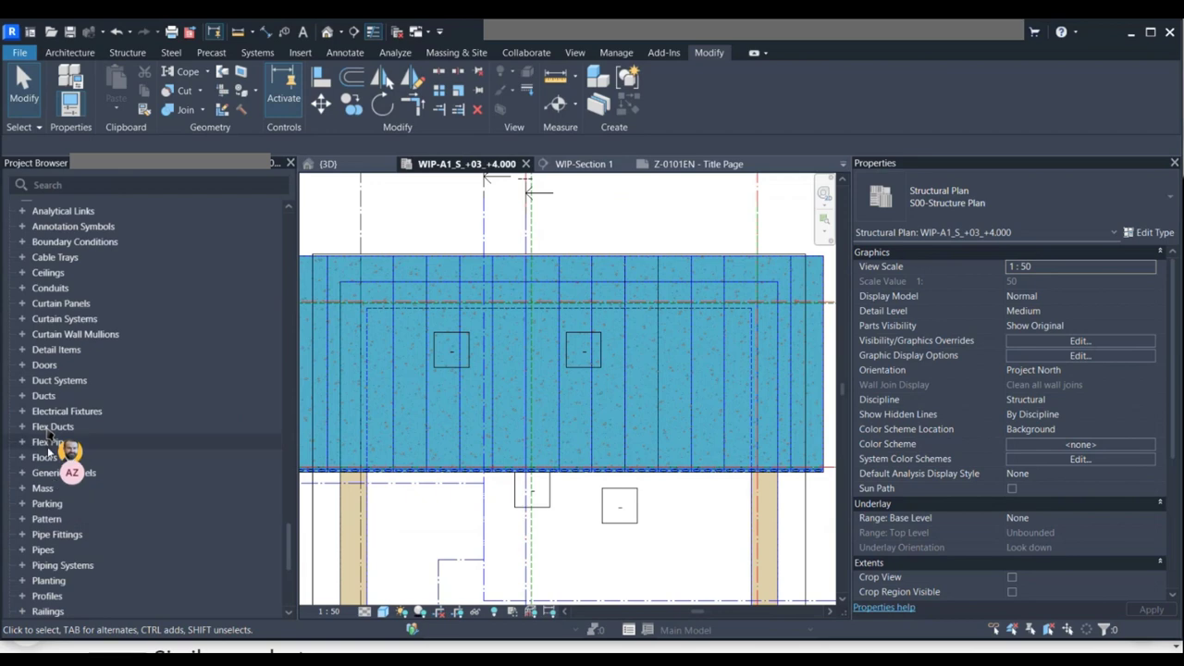
{"action": "scroll", "coordinate": [48, 434], "scroll_direction": "up", "scroll_amount": 2}
{"action": "scroll", "coordinate": [50, 433], "scroll_direction": "down", "scroll_amount": 2}
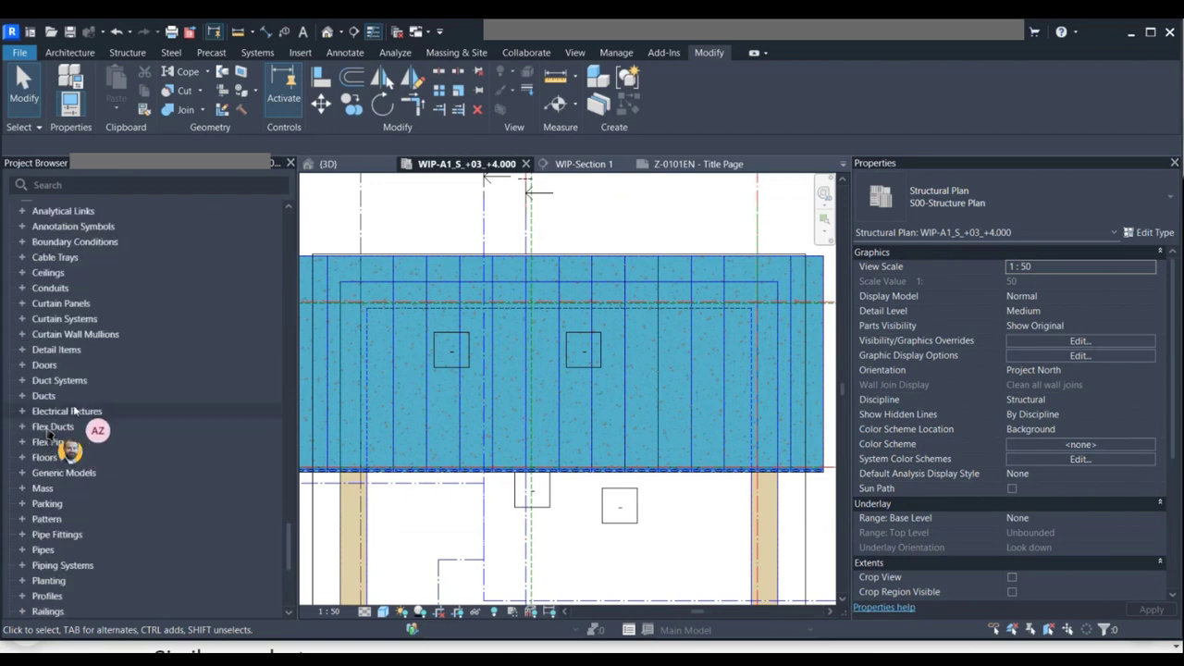
{"action": "scroll", "coordinate": [49, 433], "scroll_direction": "down", "scroll_amount": 5}
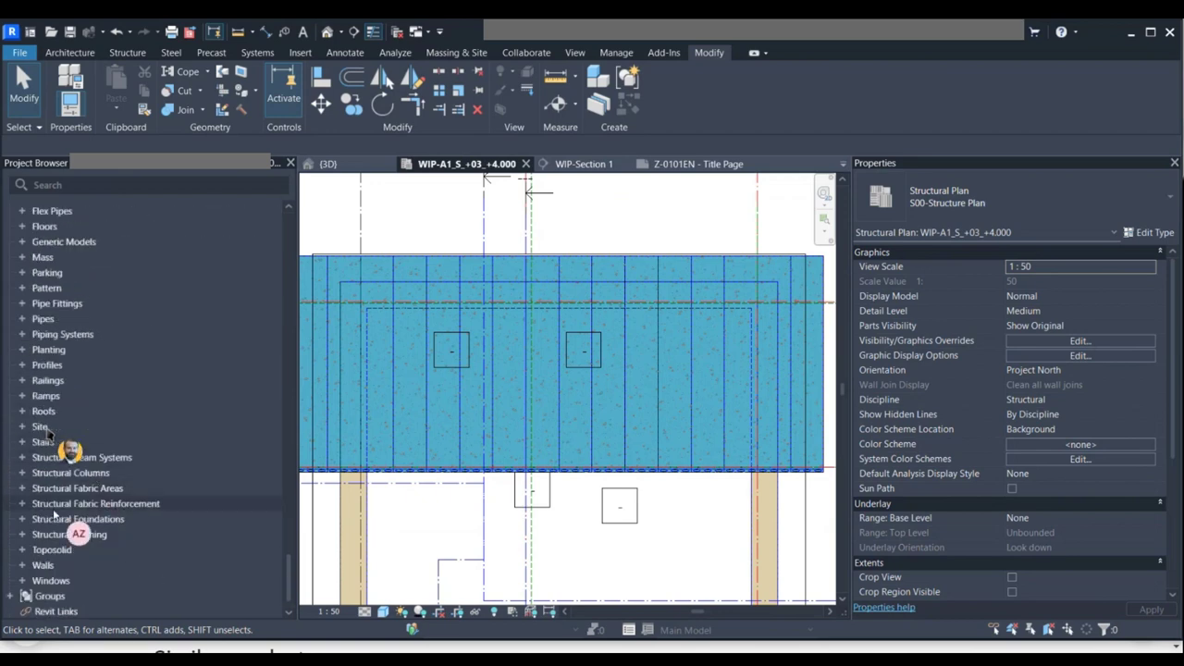
{"action": "left_click", "coordinate": [21, 534]}
{"action": "scroll", "coordinate": [139, 532], "scroll_direction": "down", "scroll_amount": 1}
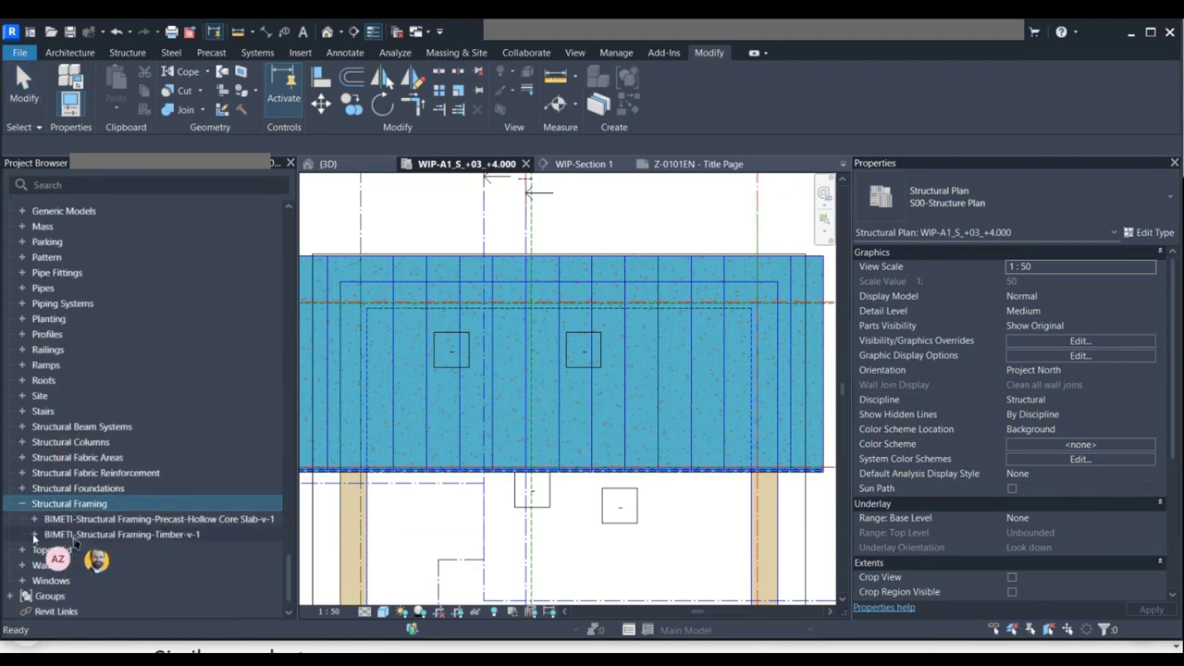
Reload the Timber .rfa from Shared, overwriting the existing version and its parameter values.
{"action": "left_click", "coordinate": [35, 535]}
{"action": "right_click", "coordinate": [91, 535]}
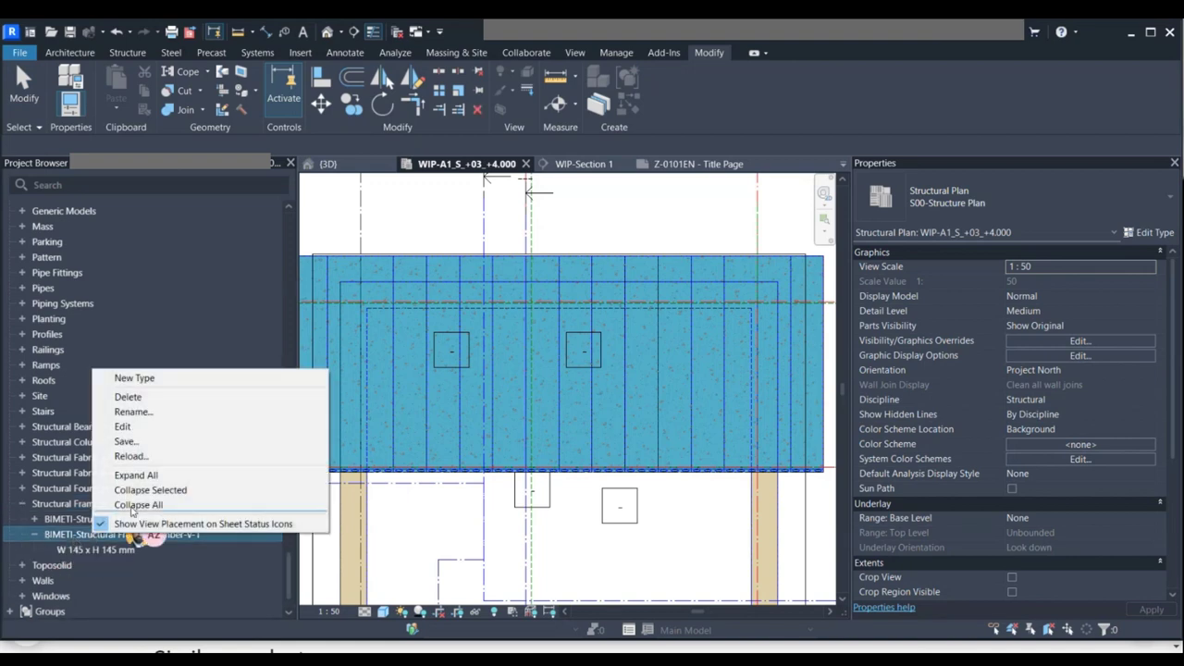
{"action": "left_click", "coordinate": [130, 456]}
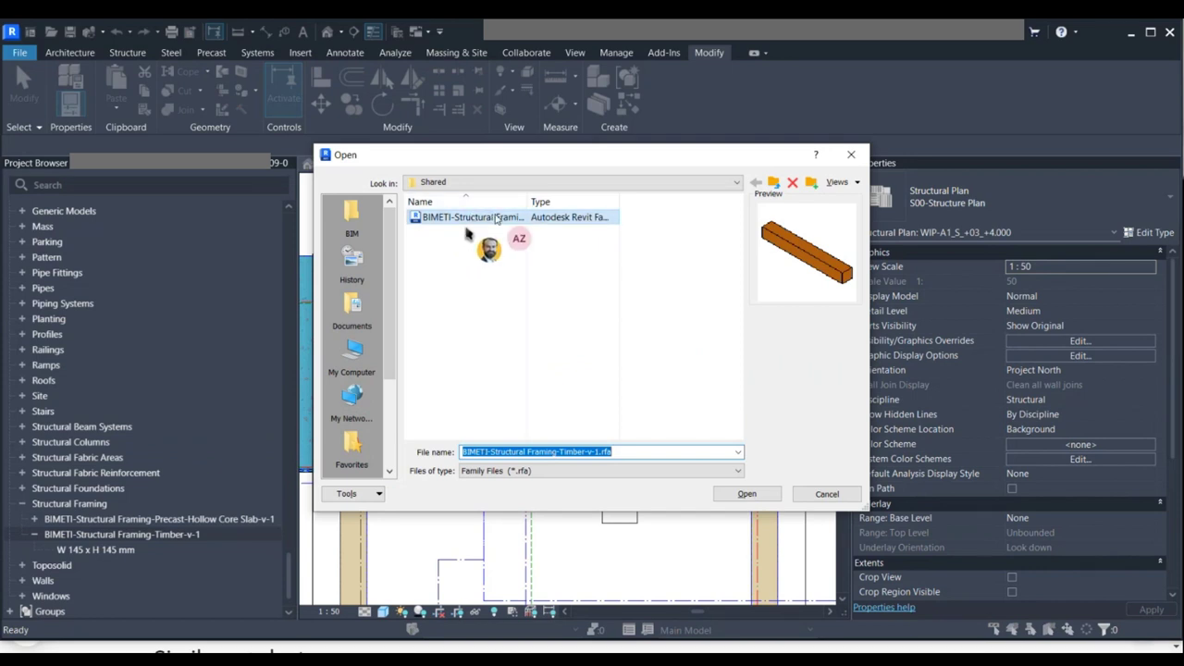
{"action": "double_click", "coordinate": [496, 217]}
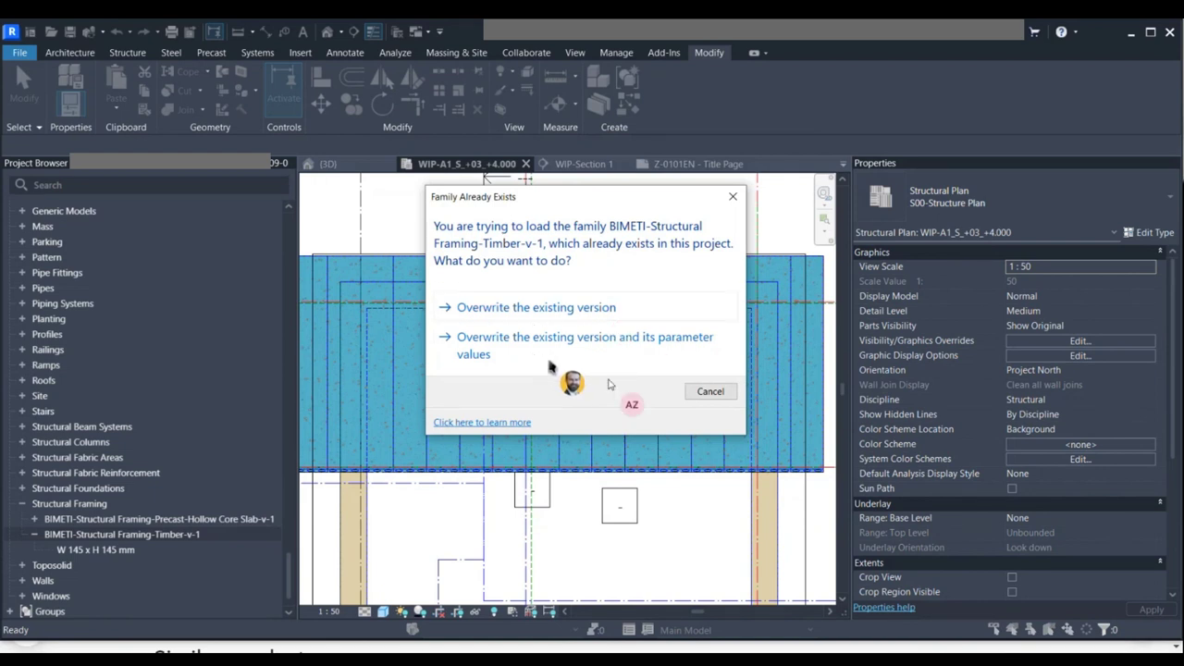
{"action": "left_click", "coordinate": [606, 345]}
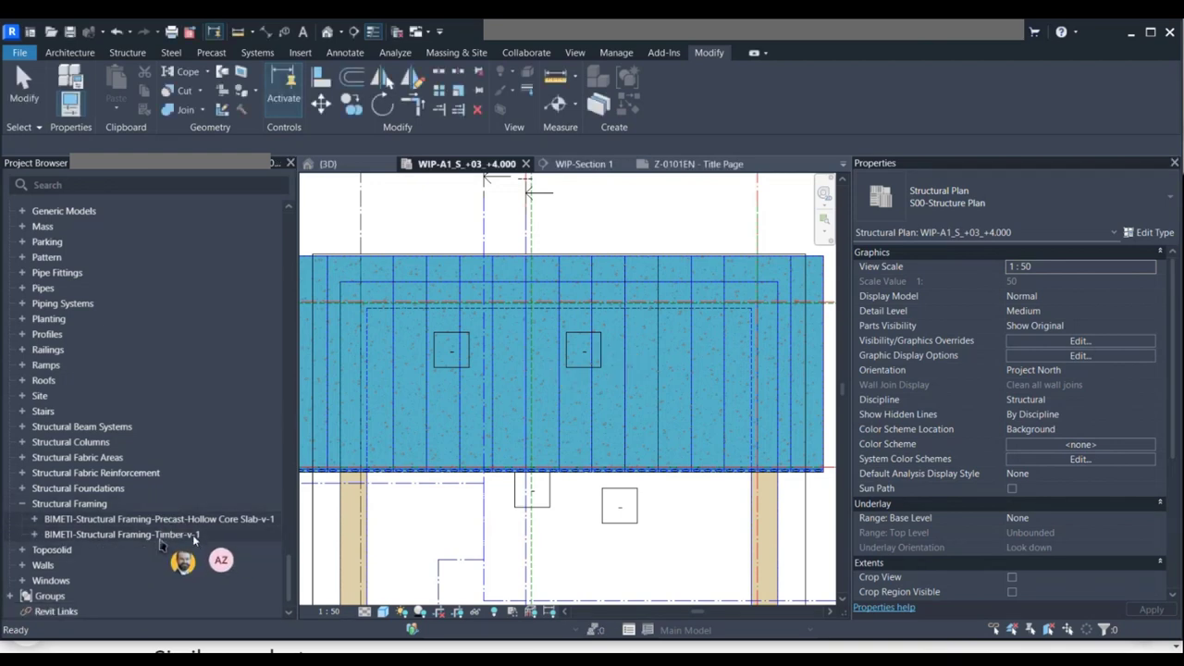
Expand the reloaded Timber family to list its sizes.
{"action": "left_click", "coordinate": [35, 535]}
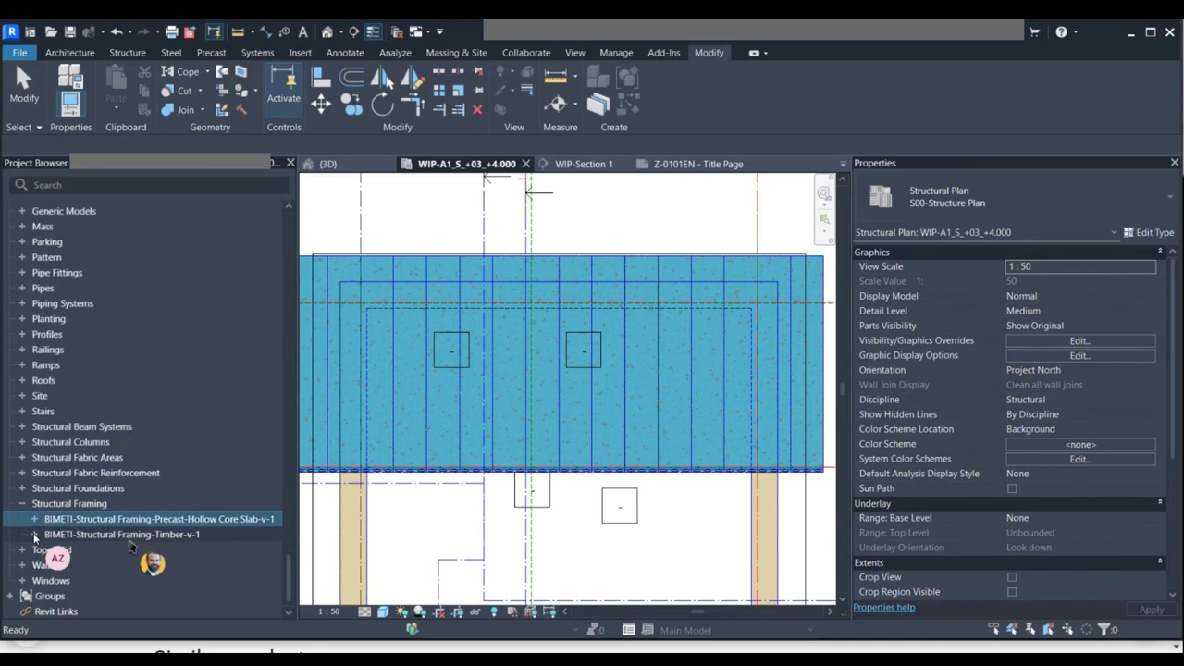
{"action": "scroll", "coordinate": [129, 546], "scroll_direction": "down", "scroll_amount": 2}
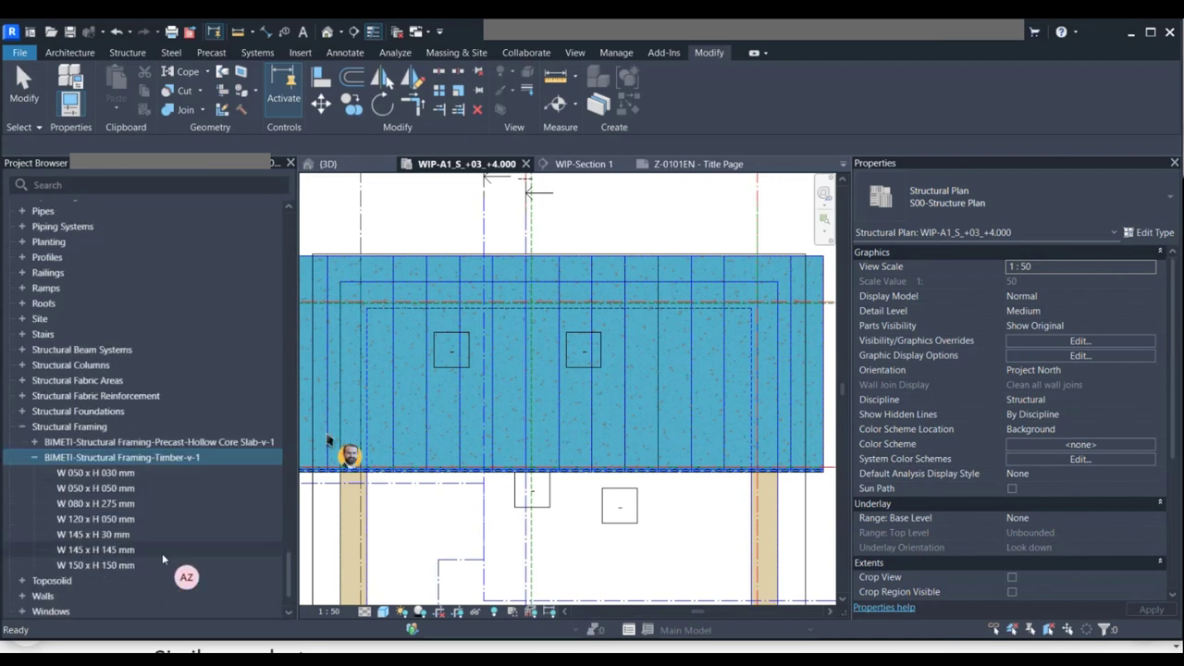
{"action": "scroll", "coordinate": [1028, 477], "scroll_direction": "down", "scroll_amount": 5}
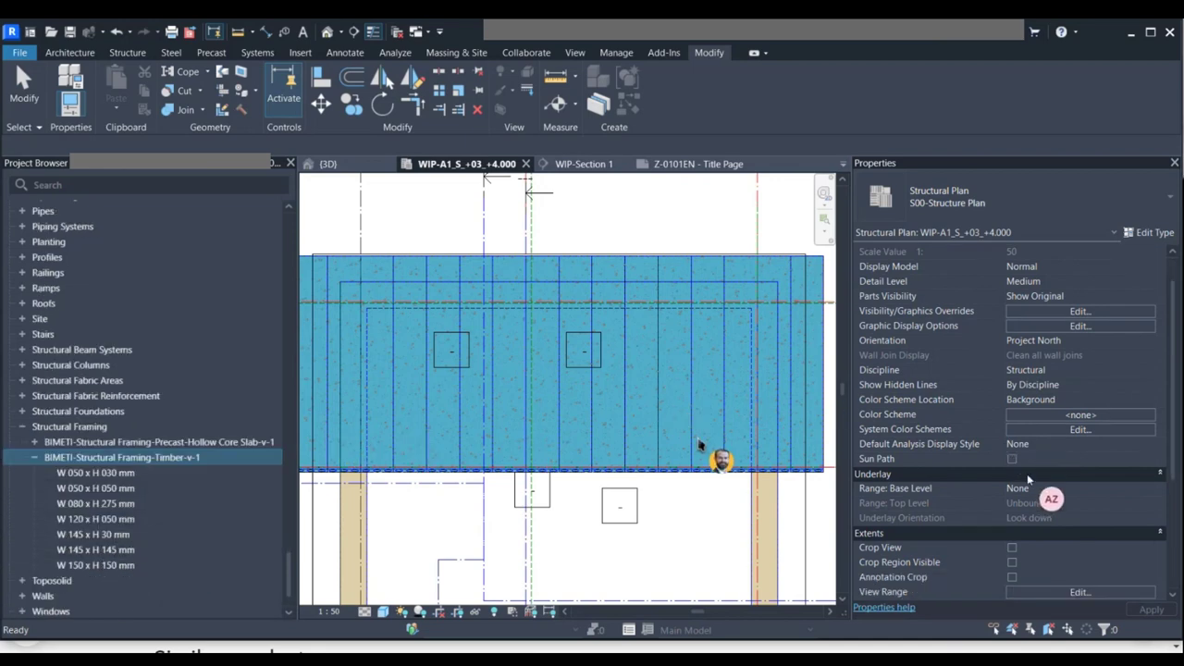
{"action": "scroll", "coordinate": [1054, 500], "scroll_direction": "up", "scroll_amount": 4}
{"action": "scroll", "coordinate": [1055, 501], "scroll_direction": "up", "scroll_amount": 1}
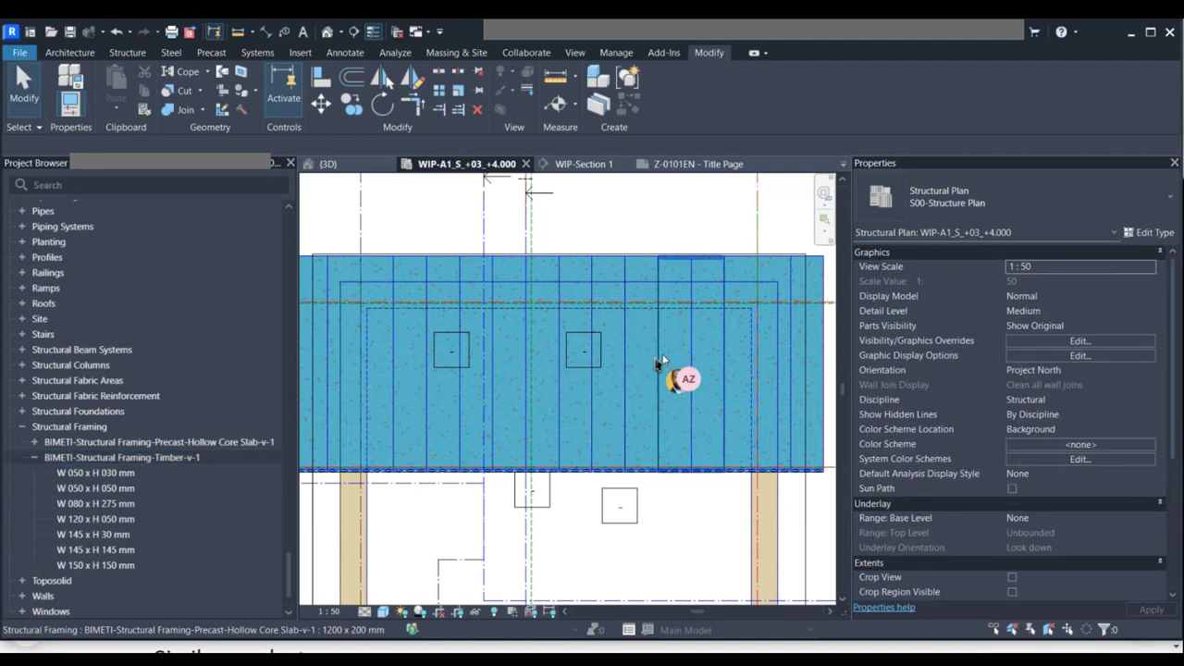
Select the Structural Beam System over the hollow-core slabs by Tab-cycling.
{"action": "middle_click_drag", "start_coordinate": [660, 364], "coordinate": [609, 339]}
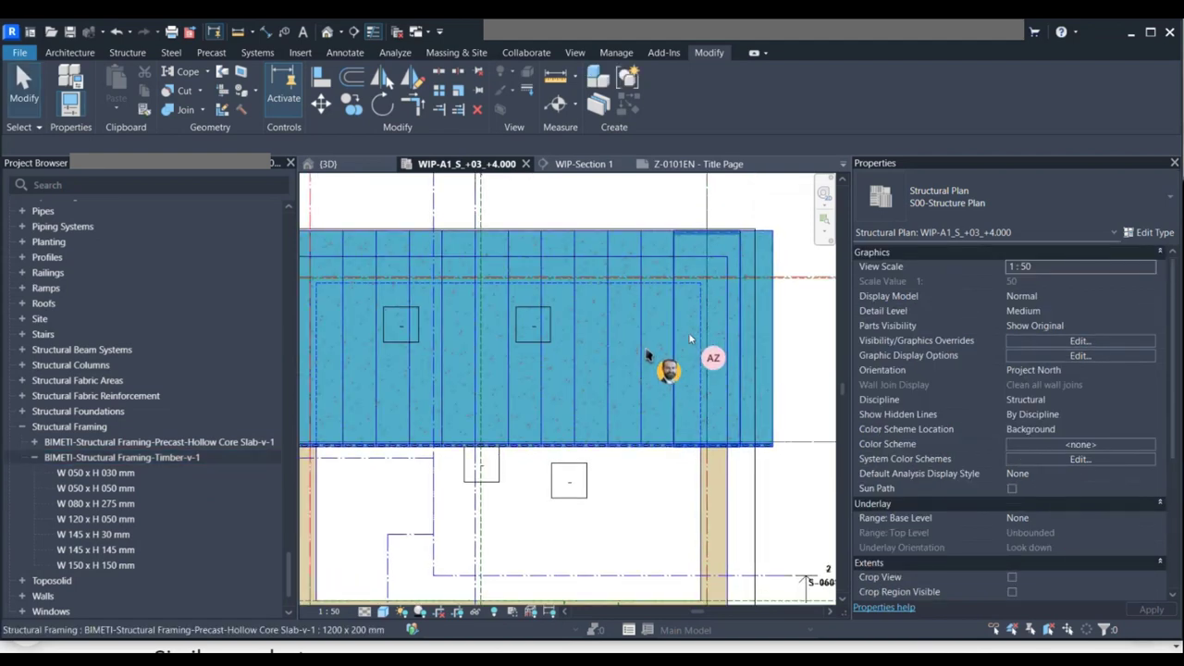
{"action": "key", "text": "Tab"}
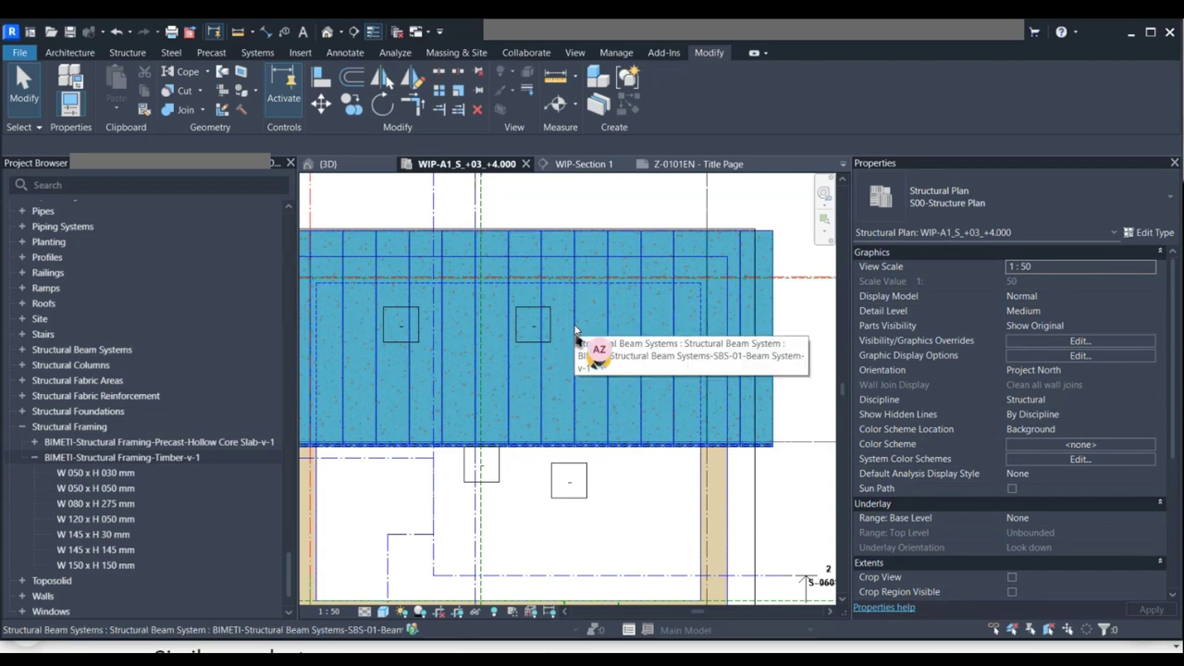
{"action": "key", "text": "Tab"}
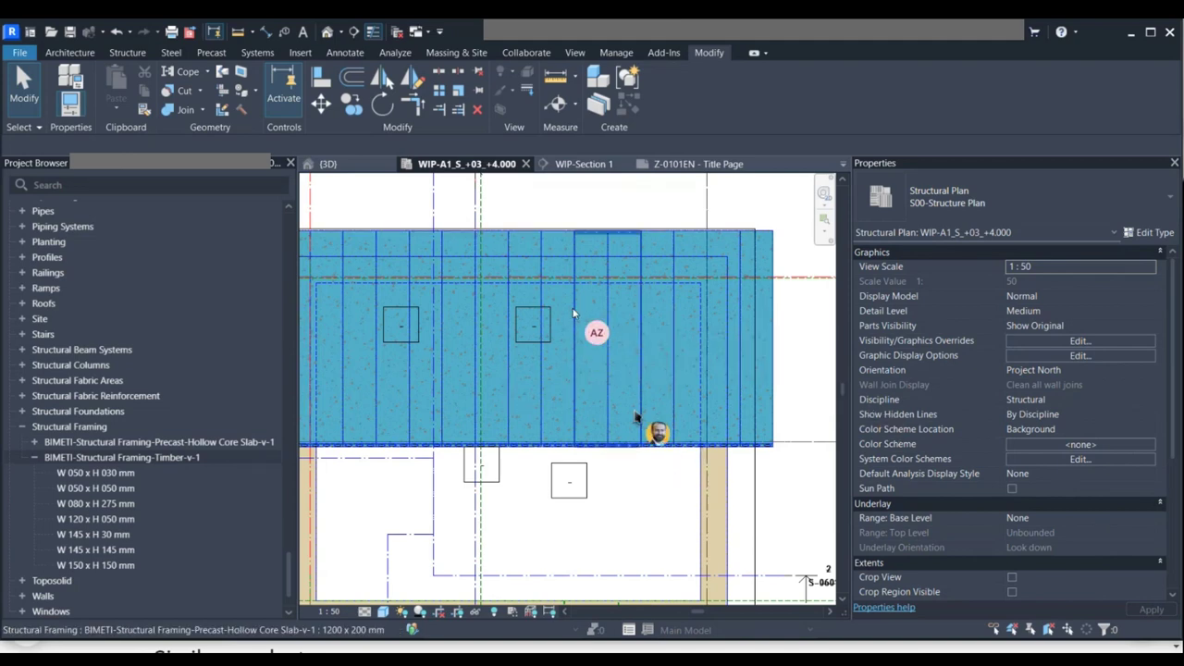
{"action": "key", "text": "Tab"}
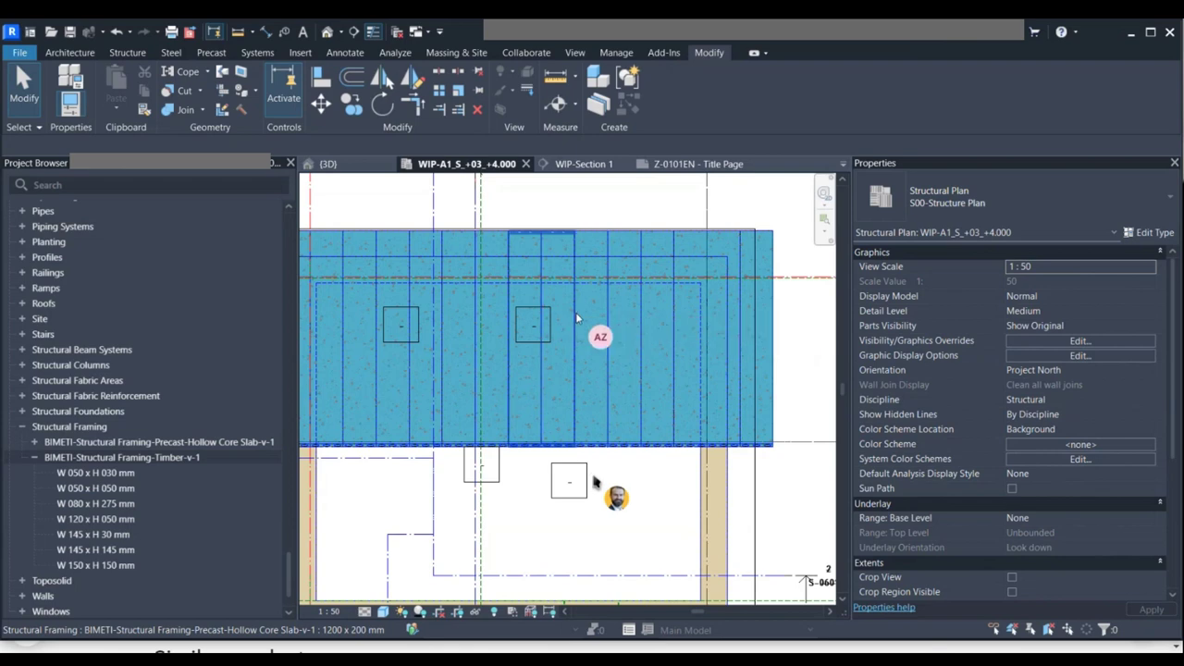
{"action": "key", "text": "Tab"}
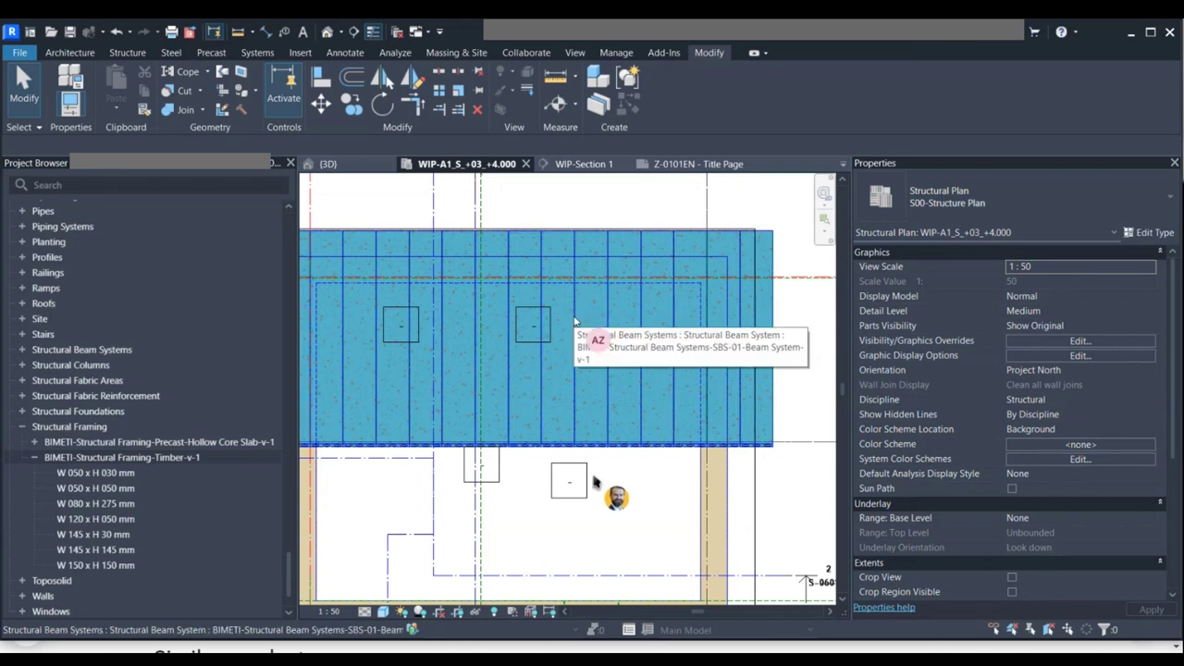
{"action": "left_click", "coordinate": [573, 321]}
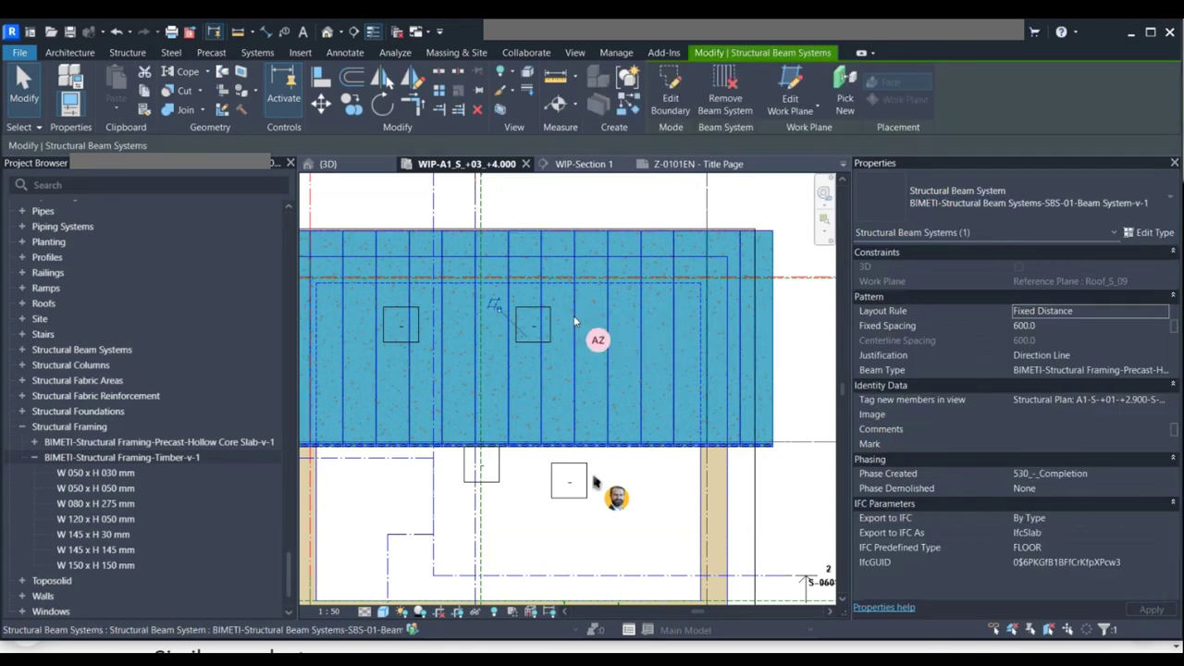
Switch the beam system's Beam Type to a BIMETI Timber-v-1 framing type, giving joists at 600.0 spacing.
{"action": "left_click", "coordinate": [1154, 370]}
{"action": "left_click", "coordinate": [1162, 370]}
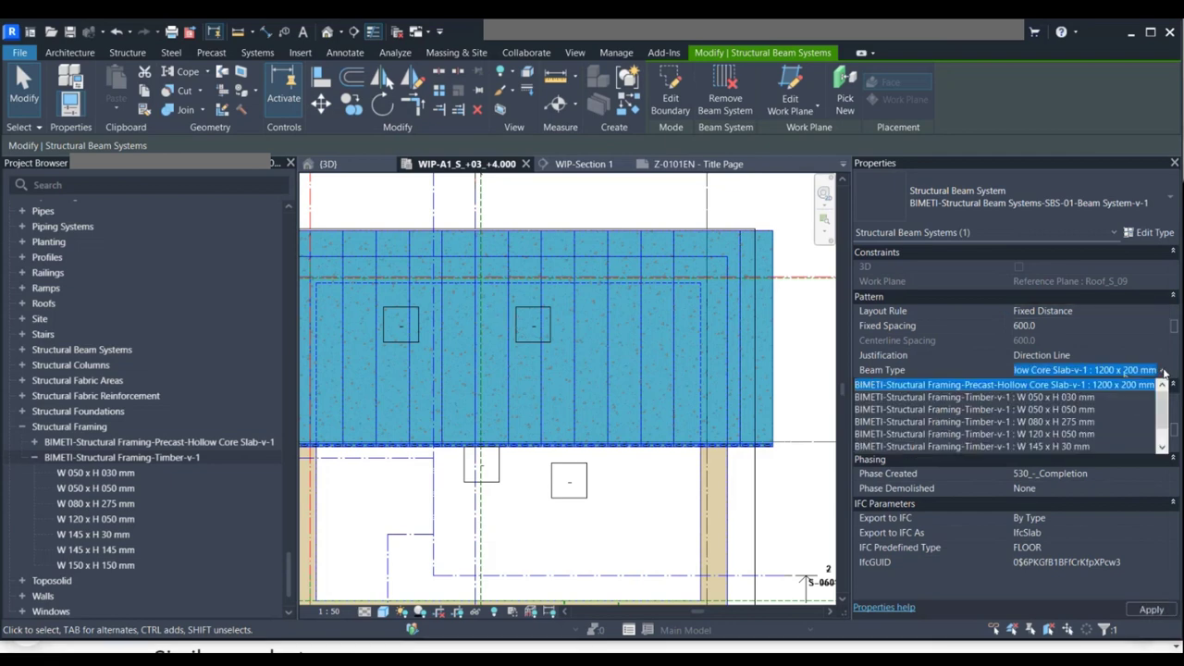
{"action": "left_click", "coordinate": [1081, 422]}
{"action": "left_click", "coordinate": [1152, 610]}
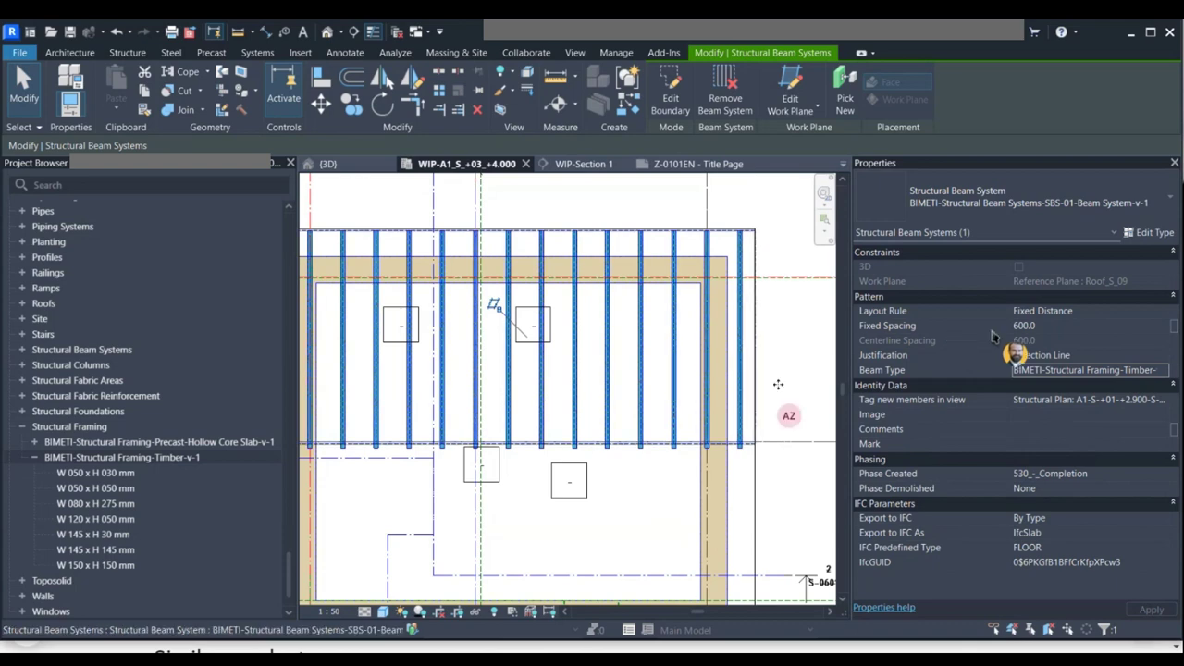
{"action": "mouse_move", "coordinate": [645, 494]}
{"action": "middle_mouse_down"}
{"action": "mouse_move", "coordinate": [740, 494]}
{"action": "mouse_move", "coordinate": [661, 497]}
{"action": "middle_mouse_up"}
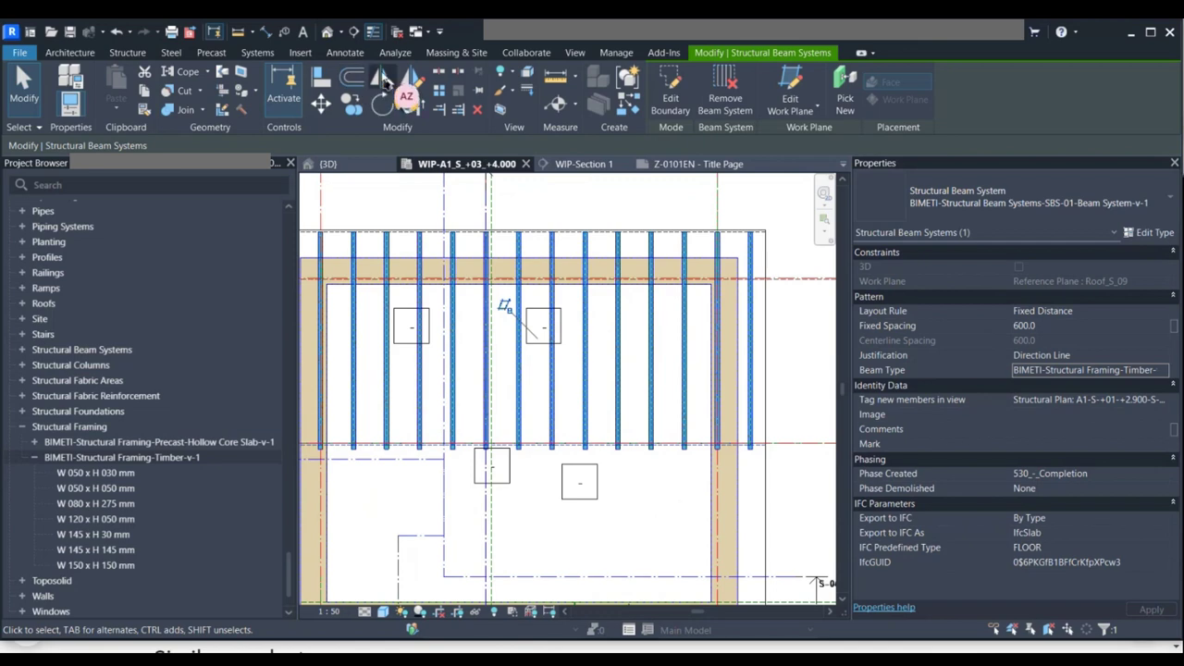
Mirror a copy of the timber joist system about grid 1-B so it reaches grid 1-A.
{"action": "left_click", "coordinate": [382, 79]}
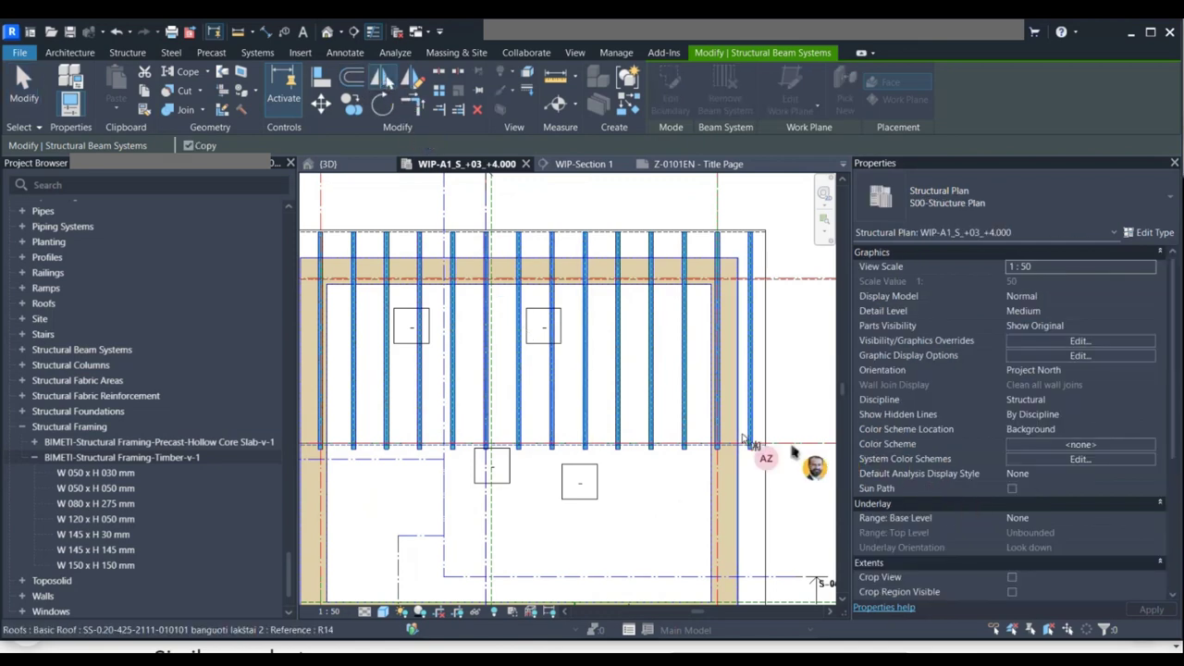
{"action": "middle_click_drag", "start_coordinate": [791, 448], "coordinate": [622, 396]}
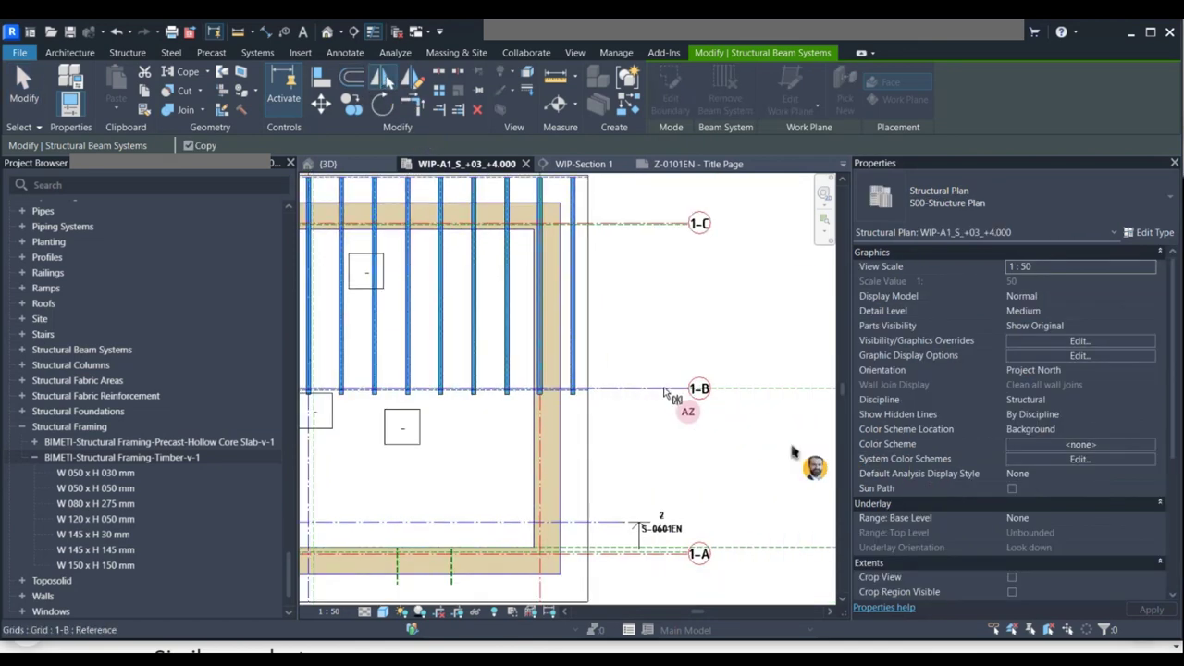
{"action": "left_click", "coordinate": [664, 395]}
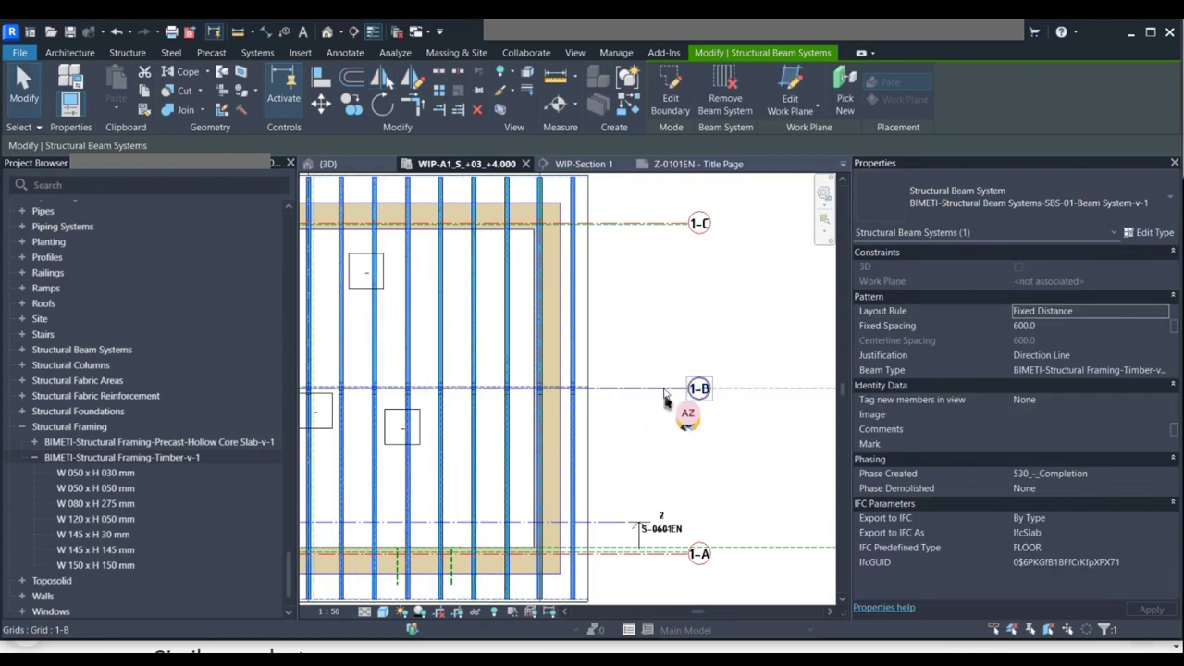
{"action": "middle_click_drag", "start_coordinate": [610, 391], "coordinate": [707, 415]}
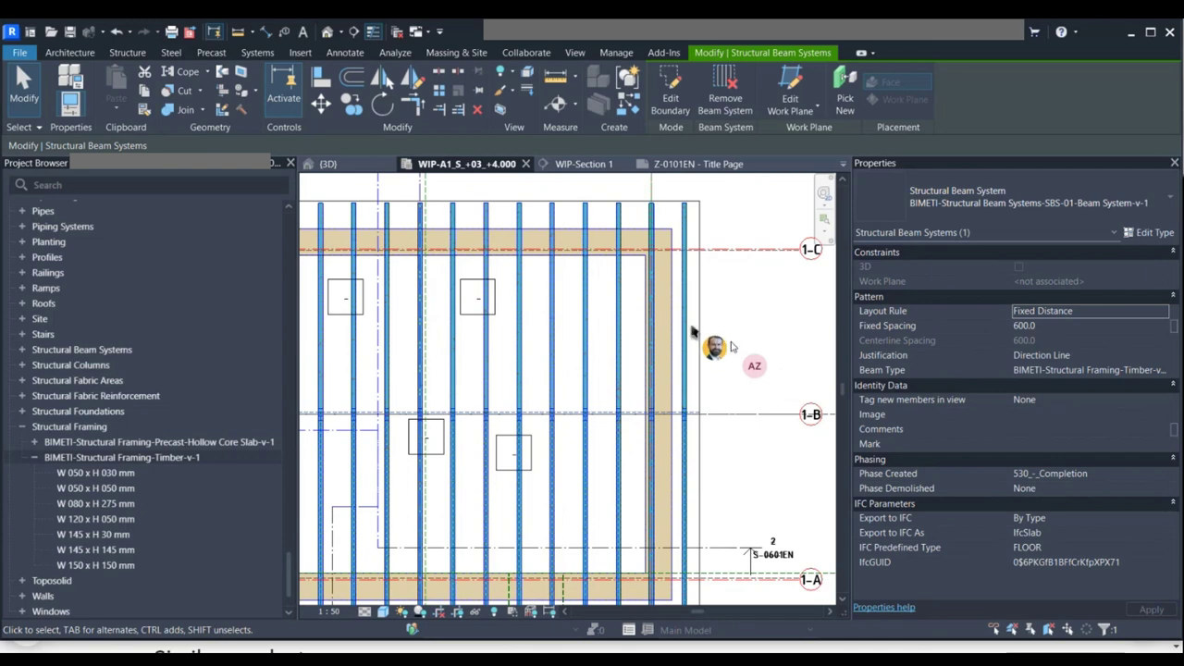
{"action": "left_click", "coordinate": [733, 346]}
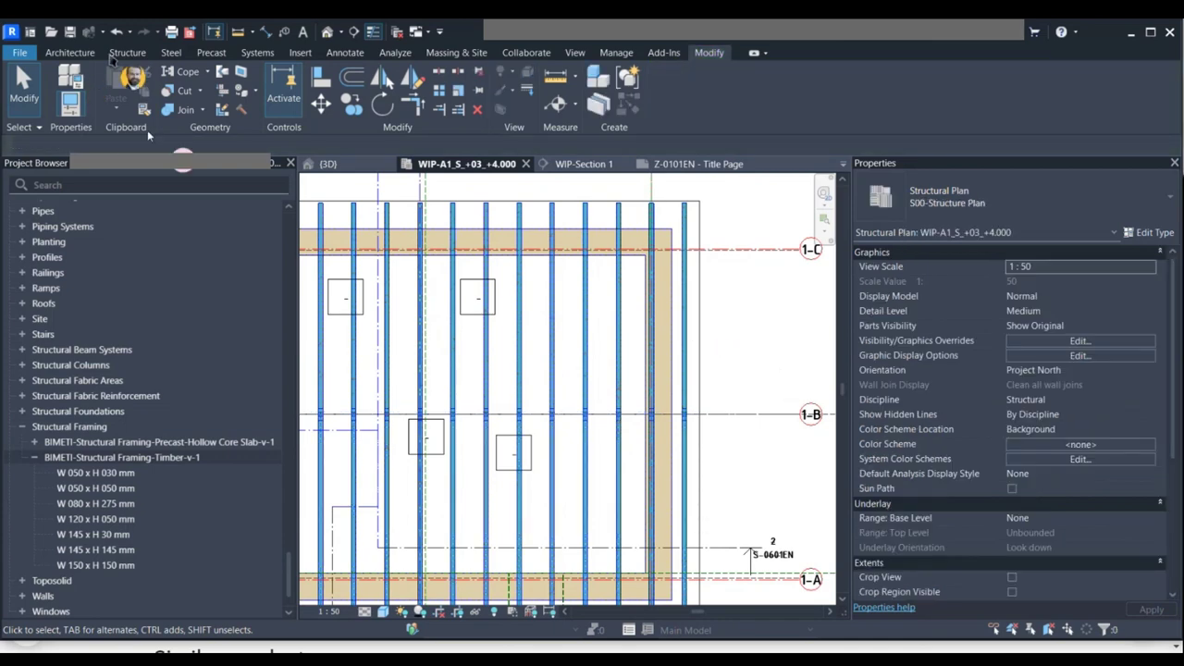
Start single-beam placement with the Timber W 145 x H 145 mm type.
{"action": "left_click", "coordinate": [126, 52]}
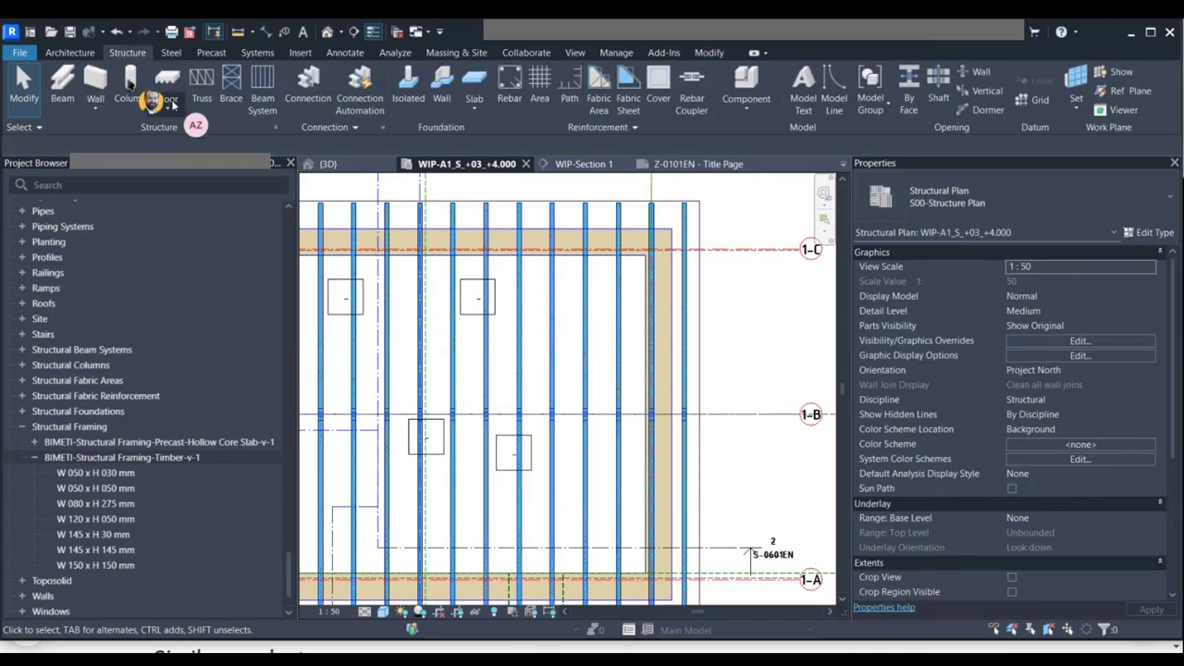
{"action": "left_click", "coordinate": [65, 81]}
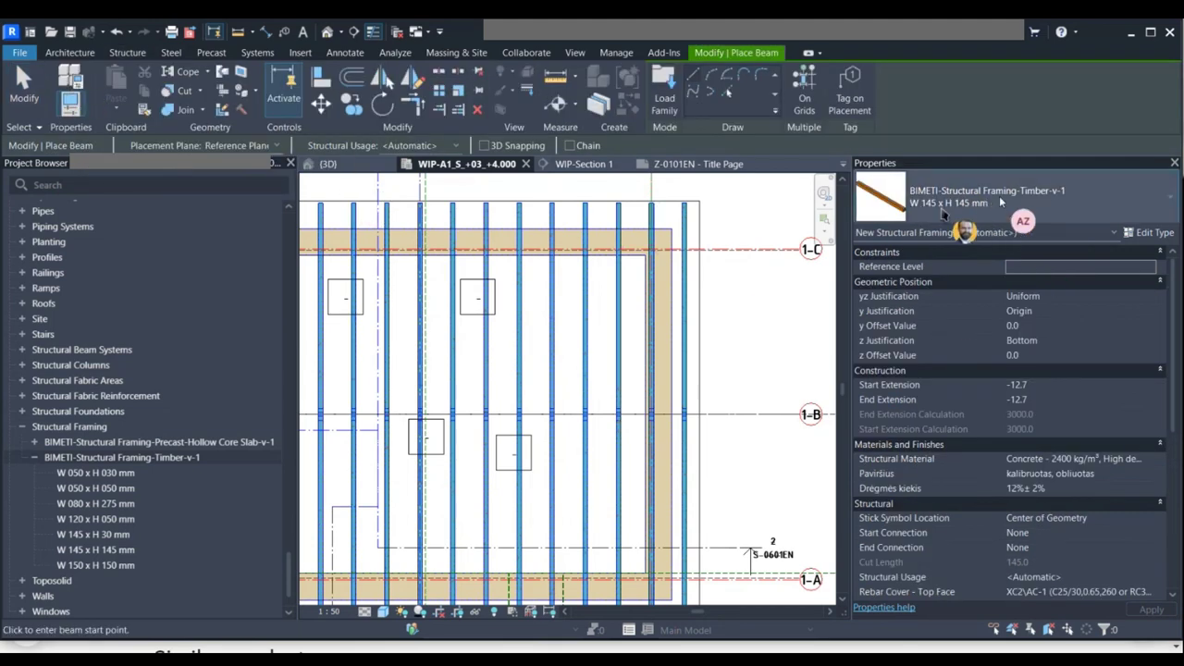
{"action": "left_click", "coordinate": [1000, 195]}
{"action": "left_click", "coordinate": [999, 195]}
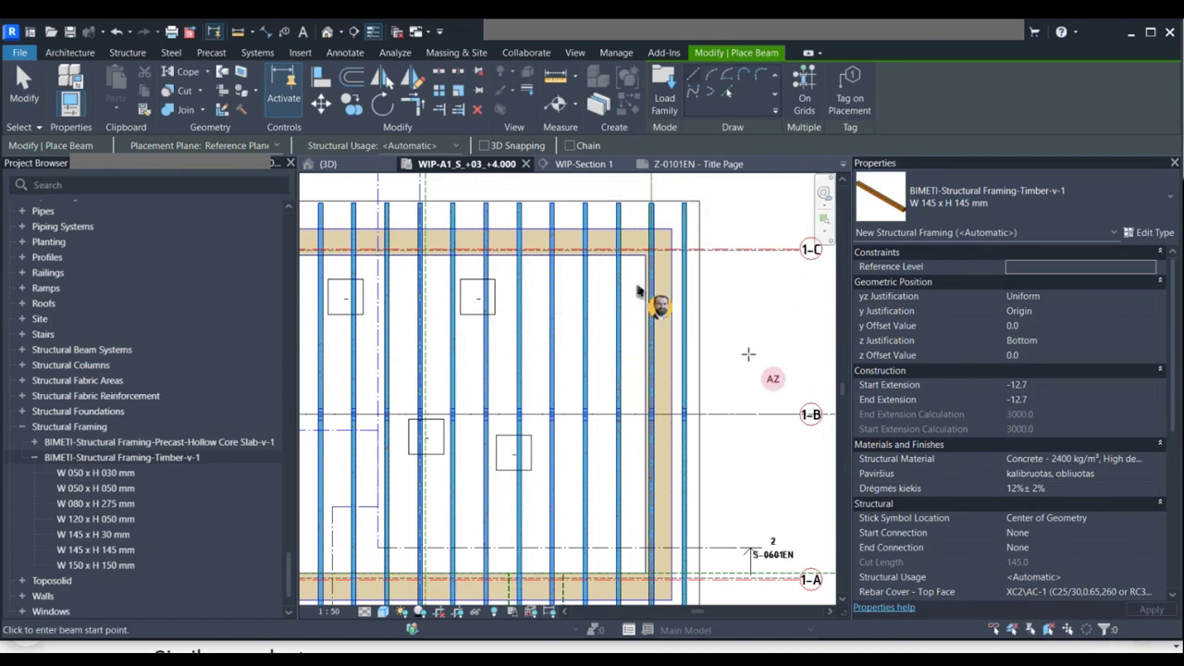
{"action": "scroll", "coordinate": [750, 355], "scroll_direction": "down", "scroll_amount": 2}
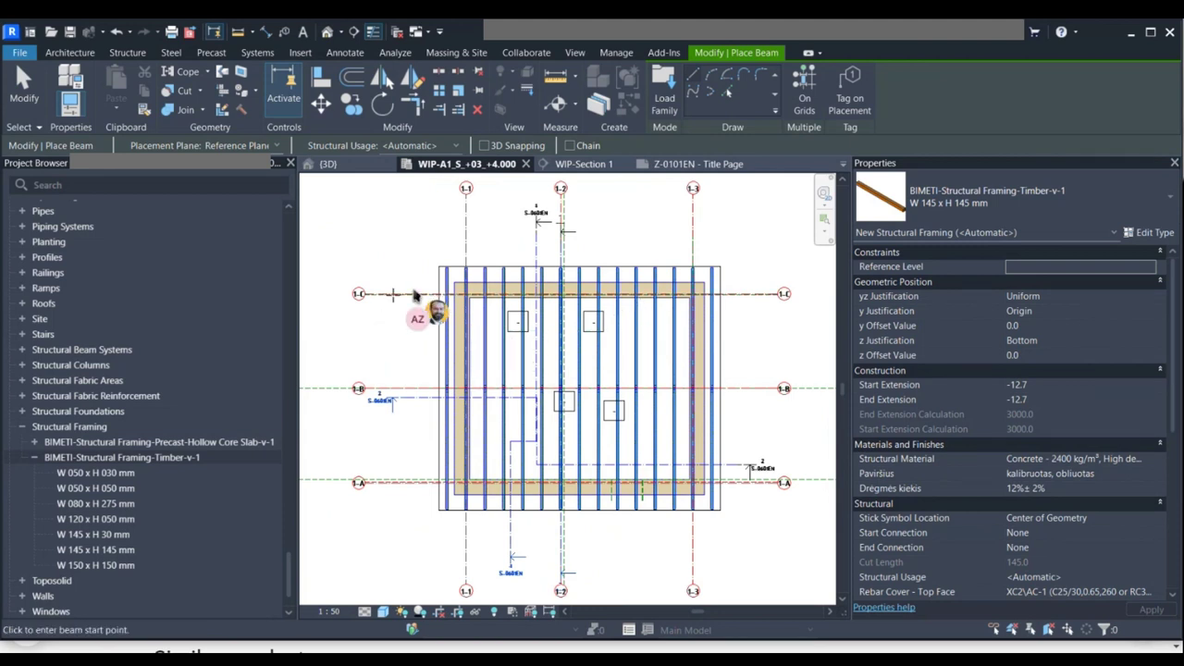
Try beam start points near grid 1-C and on the red reference line, cancelling each attempt.
{"action": "left_click", "coordinate": [427, 335]}
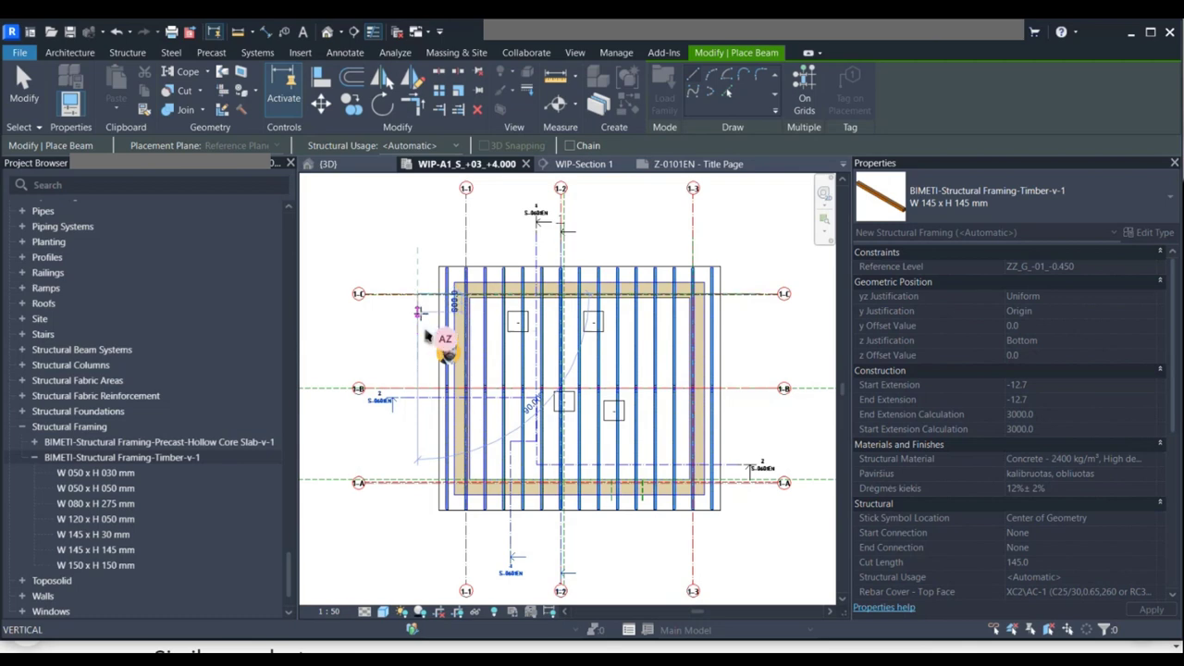
{"action": "scroll", "coordinate": [427, 335], "scroll_direction": "up", "scroll_amount": 5}
{"action": "scroll", "coordinate": [420, 293], "scroll_direction": "up", "scroll_amount": 3}
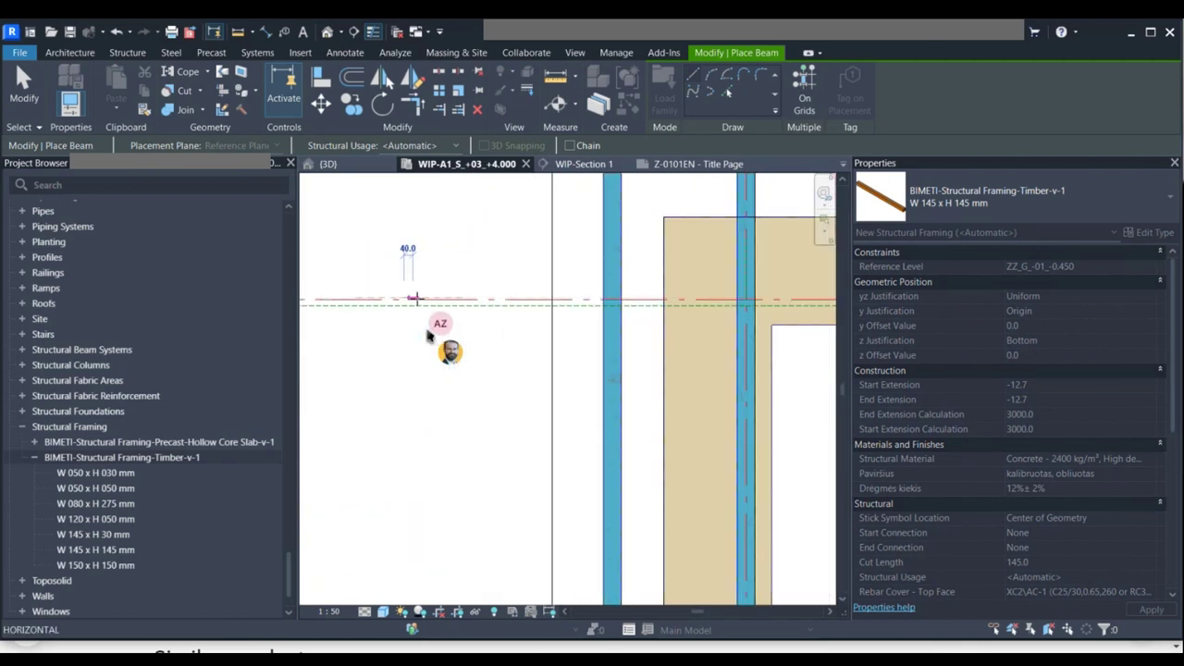
{"action": "key", "text": "Escape"}
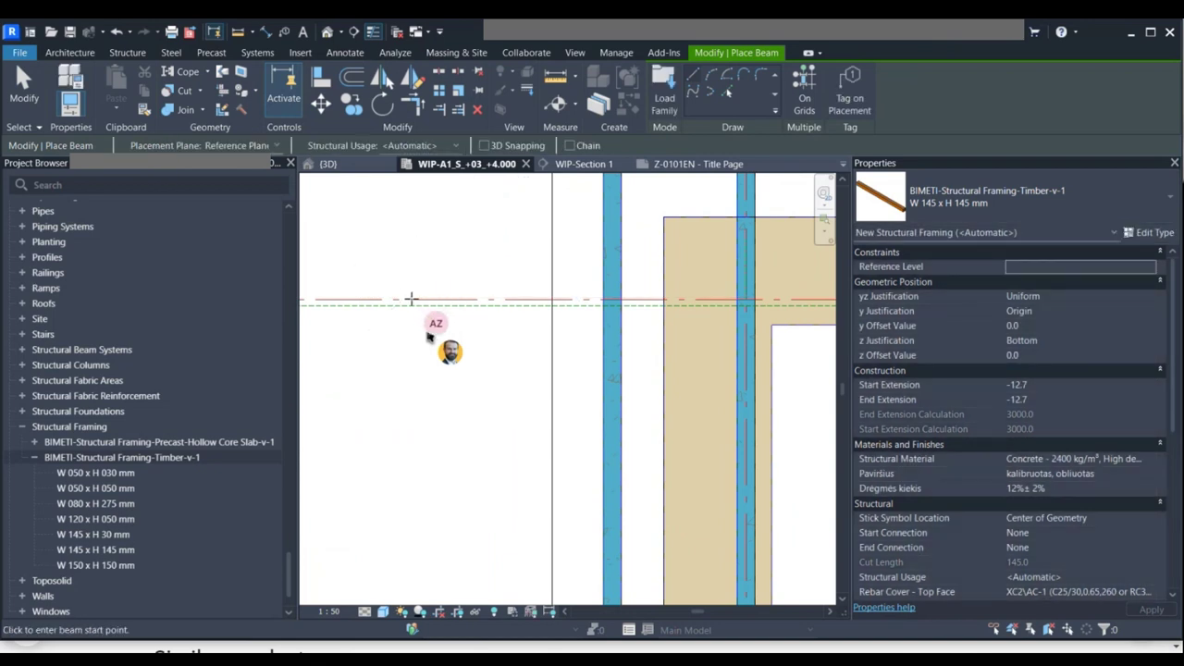
{"action": "scroll", "coordinate": [397, 298], "scroll_direction": "up", "scroll_amount": 1}
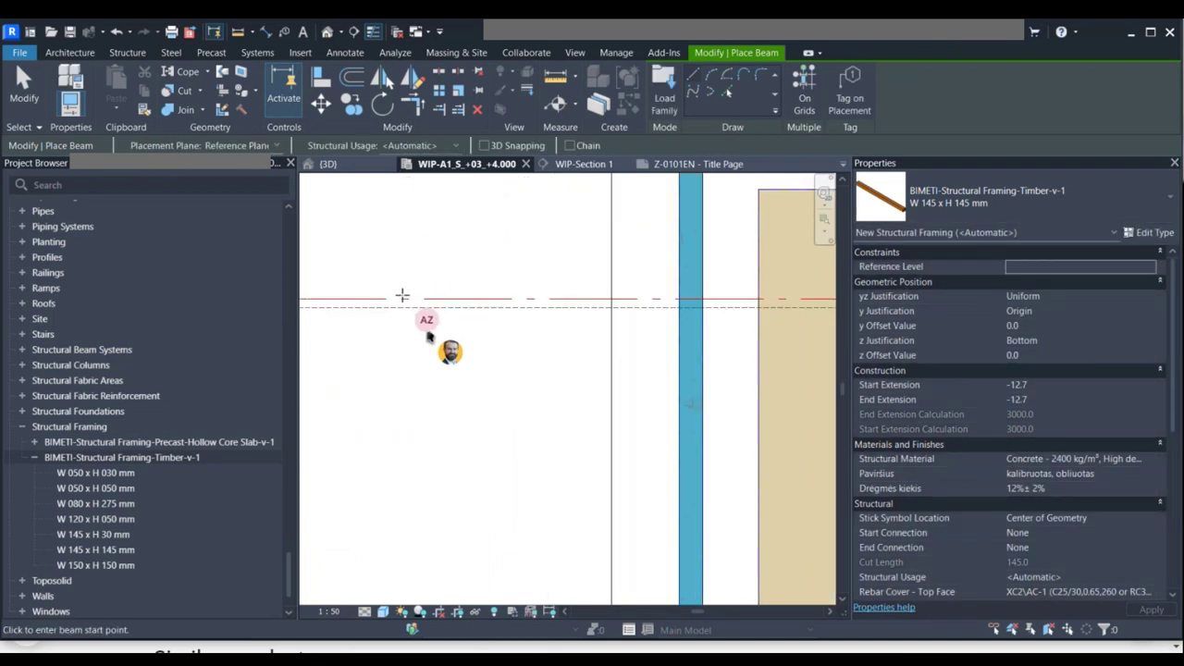
{"action": "left_click", "coordinate": [403, 298]}
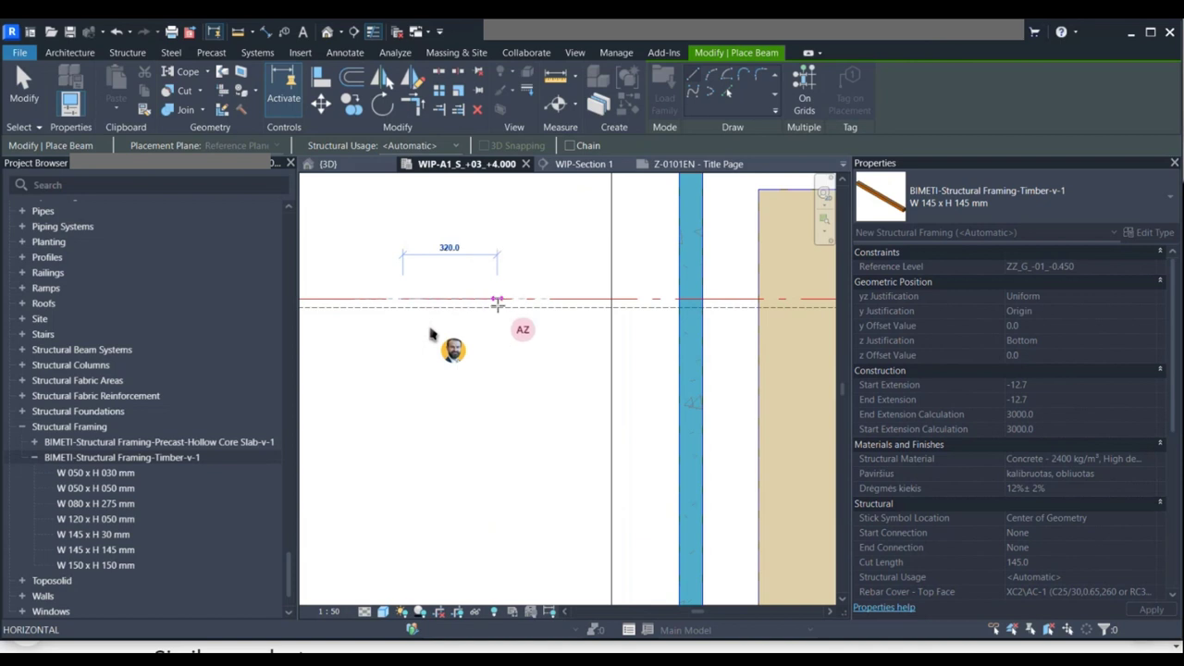
{"action": "key", "text": "Escape"}
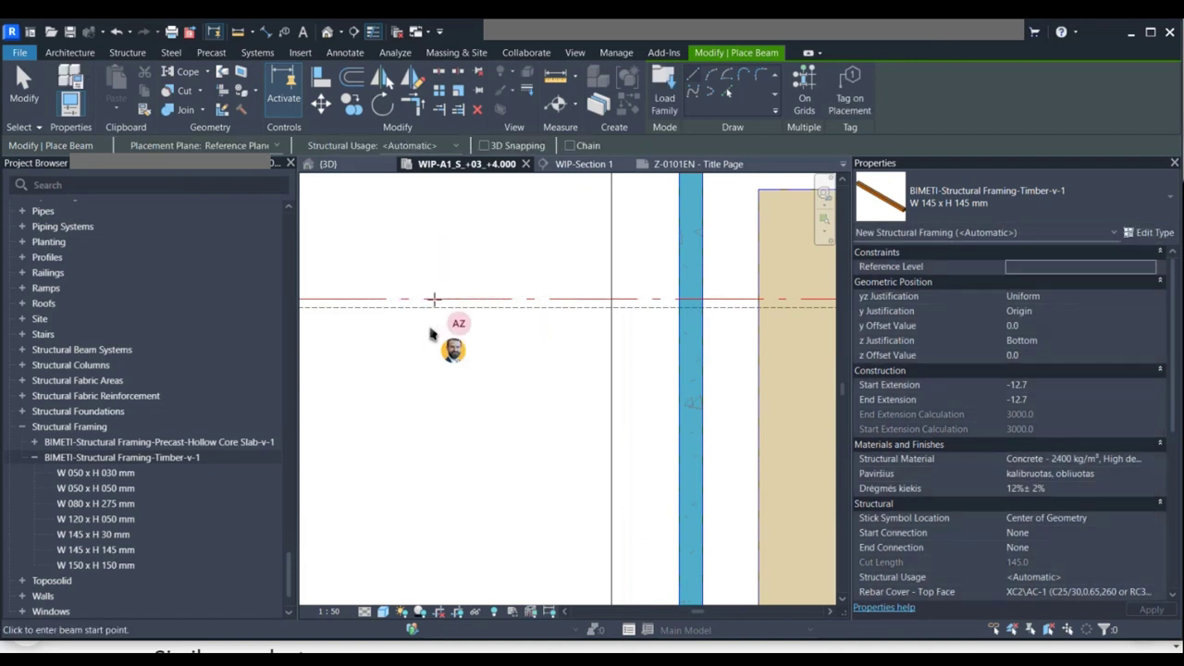
{"action": "scroll", "coordinate": [432, 299], "scroll_direction": "up", "scroll_amount": 1}
{"action": "scroll", "coordinate": [430, 299], "scroll_direction": "up", "scroll_amount": 2}
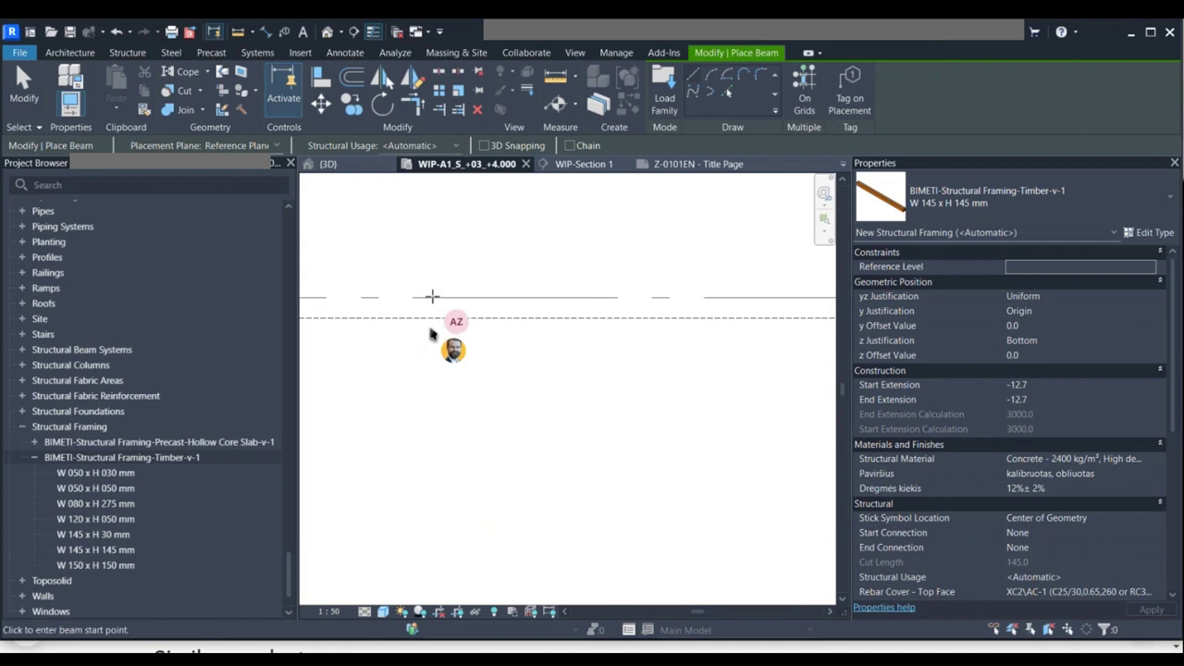
Enable underlay and by-face selection and set the placement plane to Level A1_S_+03_+4.000.
{"action": "left_click", "coordinate": [33, 130]}
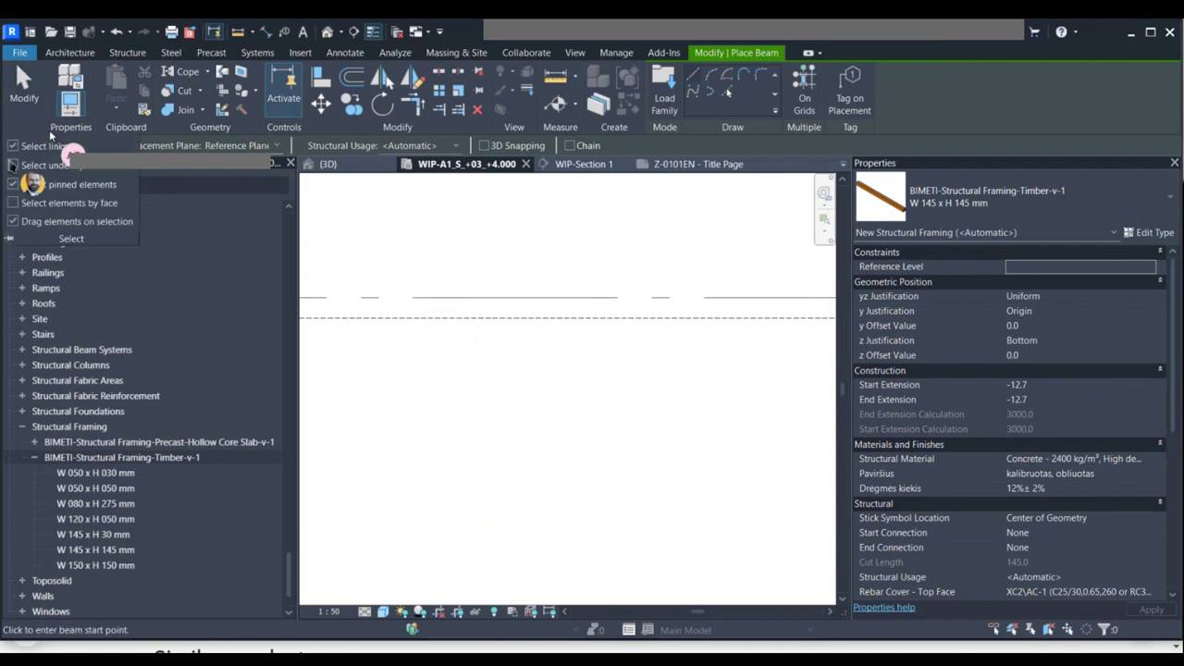
{"action": "left_click", "coordinate": [13, 164]}
{"action": "left_click", "coordinate": [13, 203]}
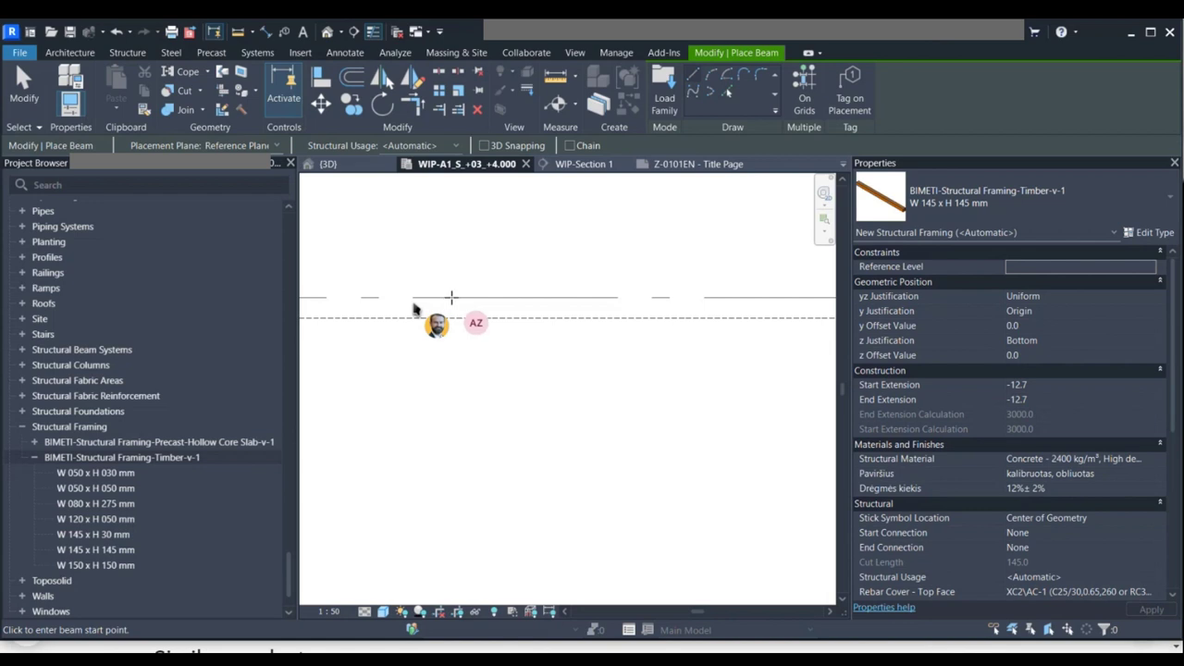
{"action": "left_click", "coordinate": [488, 146]}
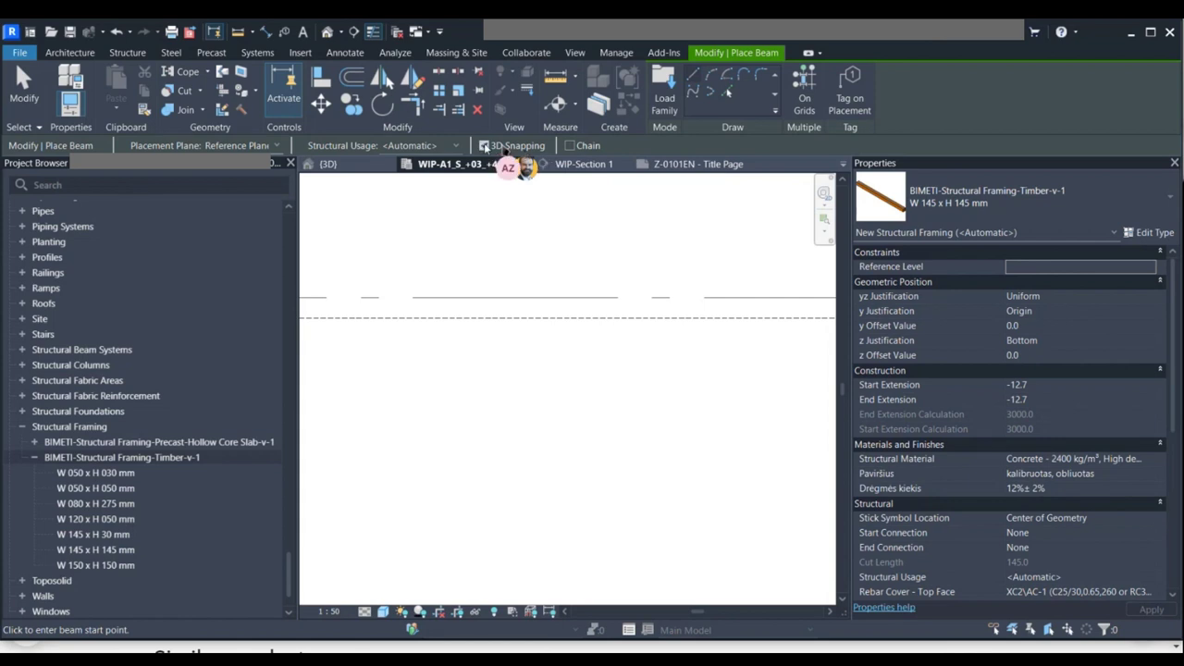
{"action": "left_click", "coordinate": [484, 146]}
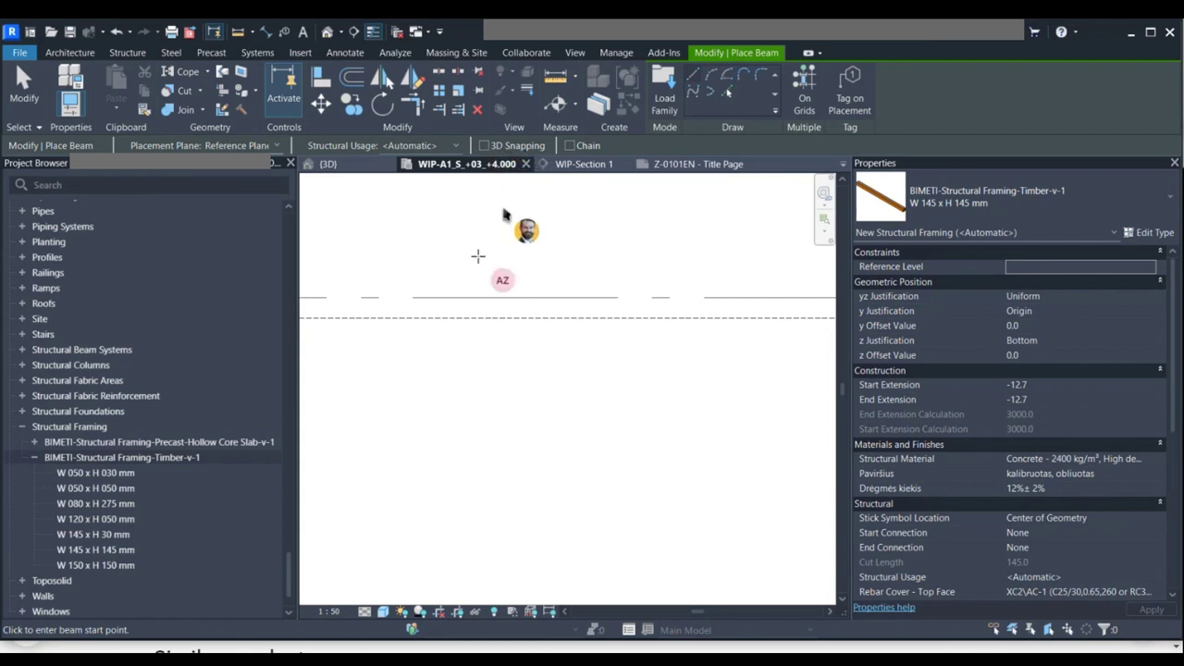
{"action": "left_click", "coordinate": [264, 145]}
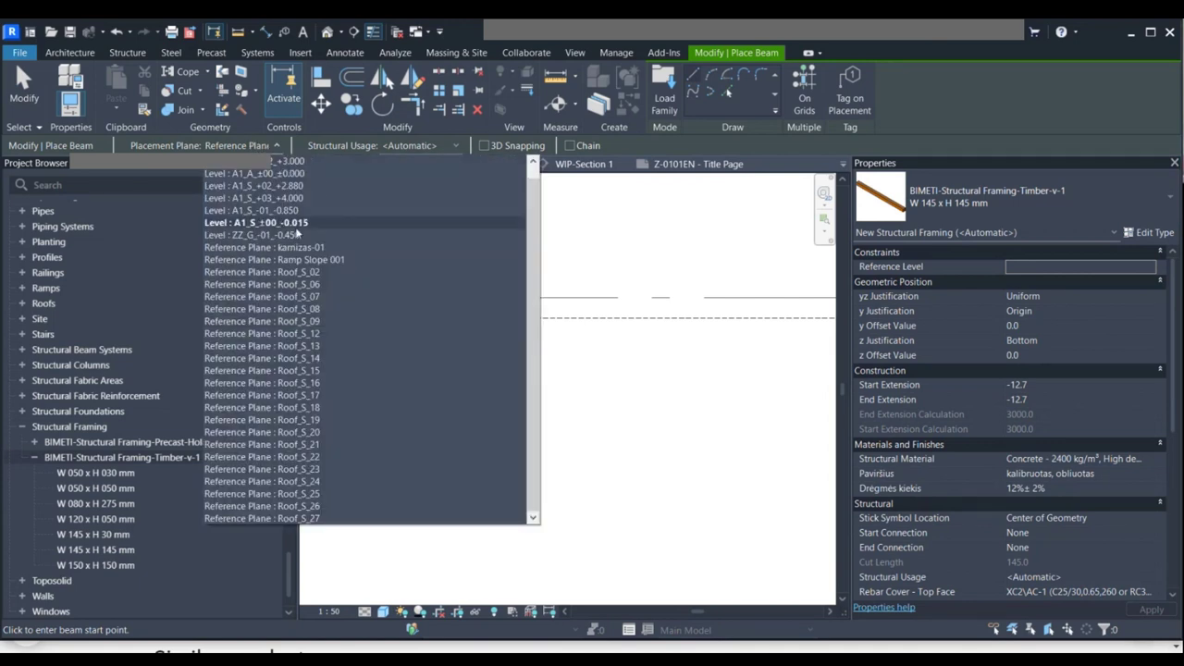
{"action": "scroll", "coordinate": [301, 223], "scroll_direction": "up", "scroll_amount": 1}
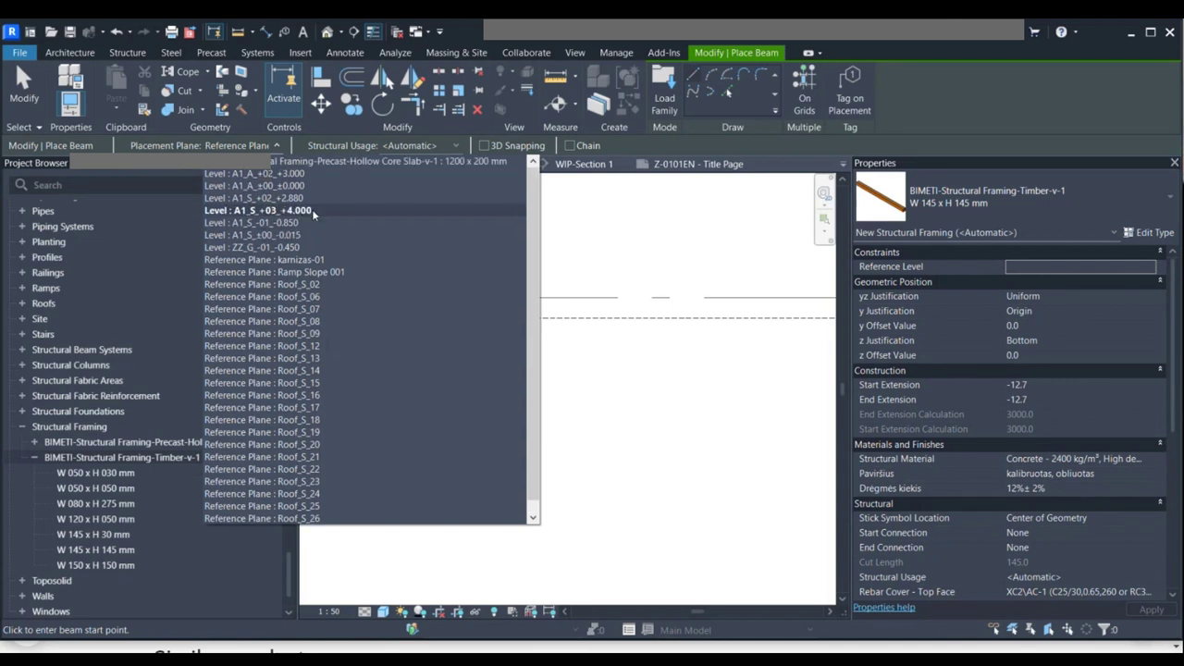
{"action": "left_click", "coordinate": [312, 209]}
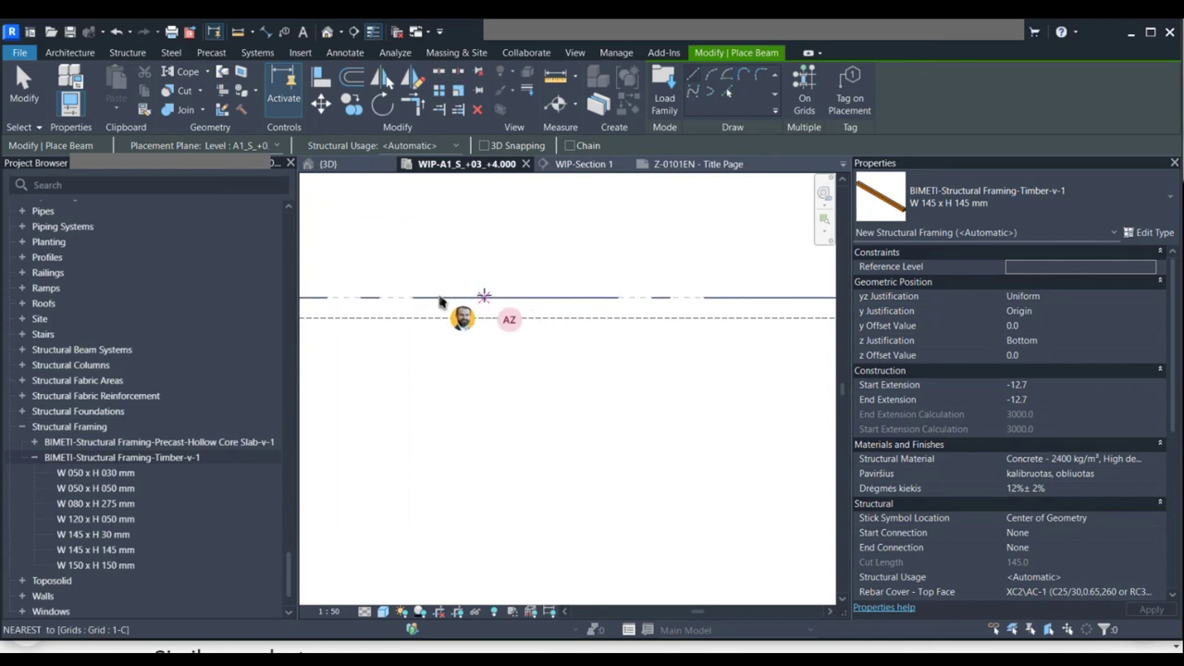
Draw the timber beam along grid 1-C, ending near the 1-C grid bubble.
{"action": "left_click", "coordinate": [484, 296]}
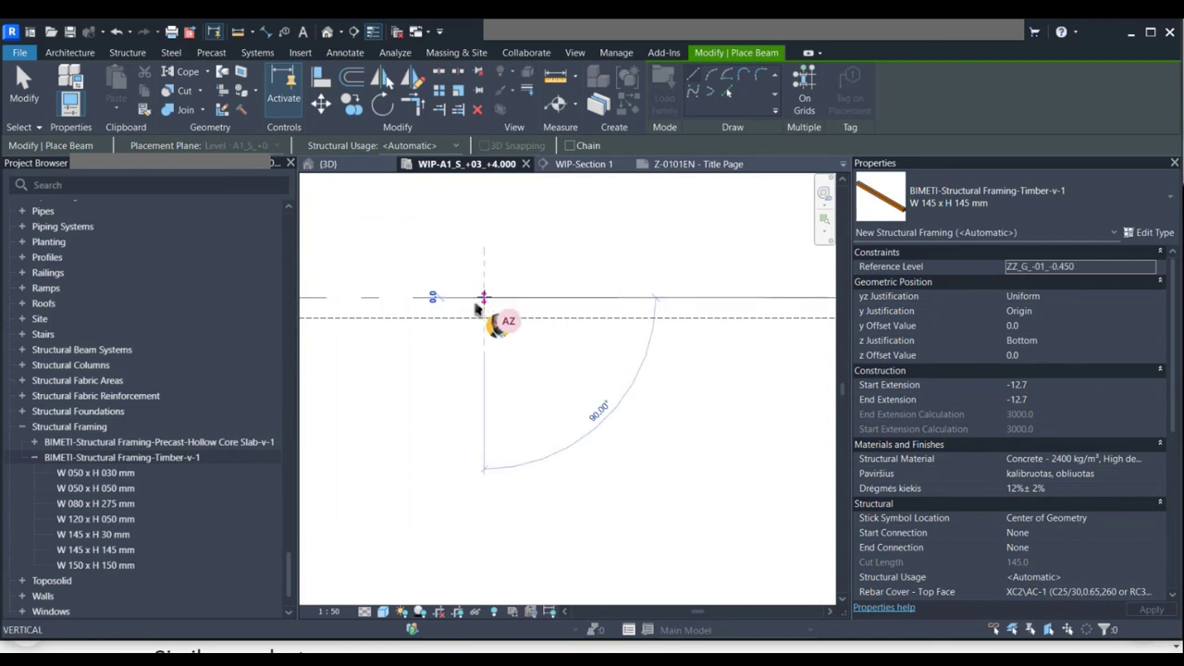
{"action": "scroll", "coordinate": [484, 382], "scroll_direction": "down", "scroll_amount": 5}
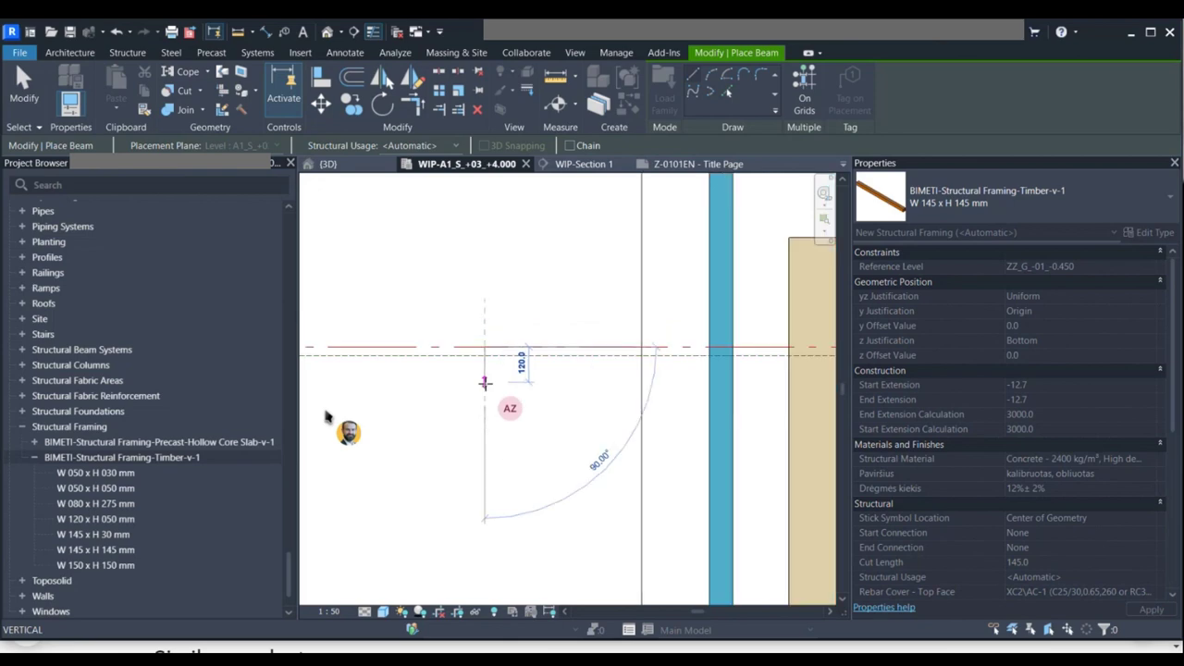
{"action": "middle_click_drag", "start_coordinate": [491, 418], "coordinate": [496, 324]}
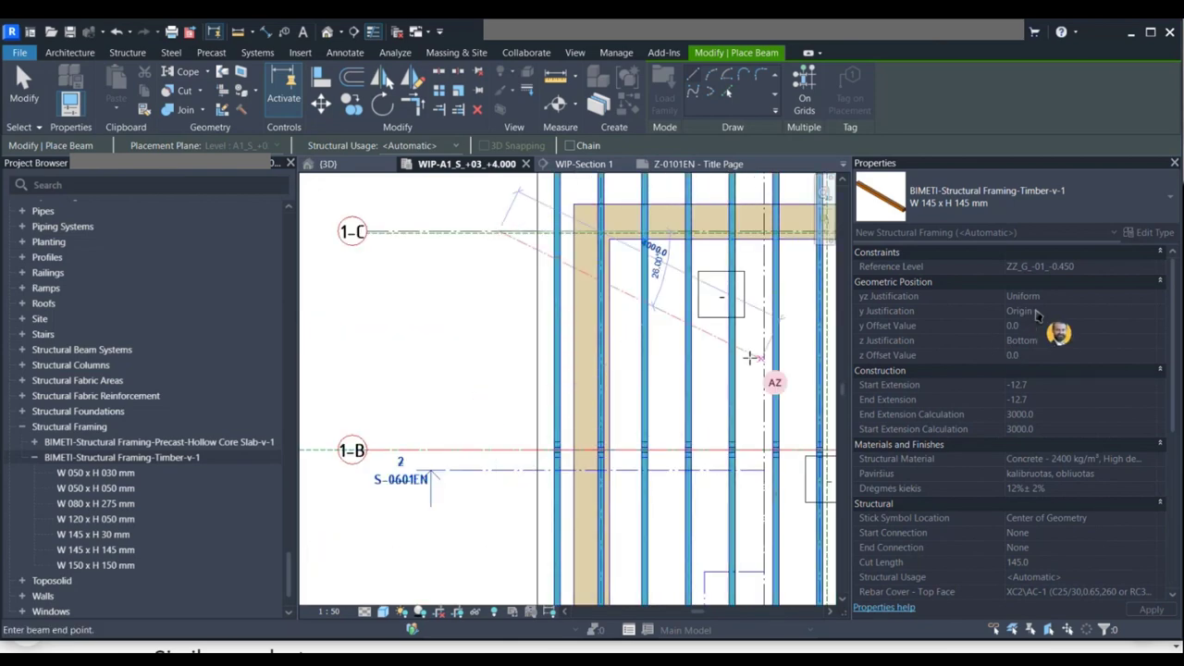
{"action": "middle_click_drag", "start_coordinate": [759, 363], "coordinate": [535, 358]}
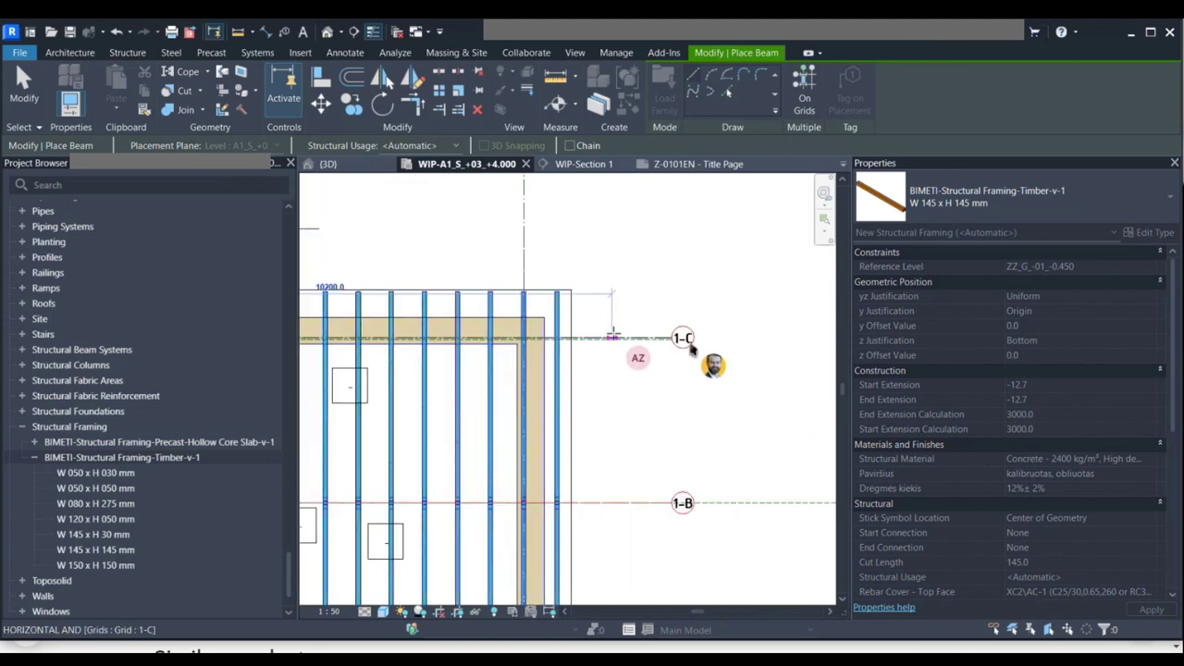
{"action": "left_click", "coordinate": [686, 344]}
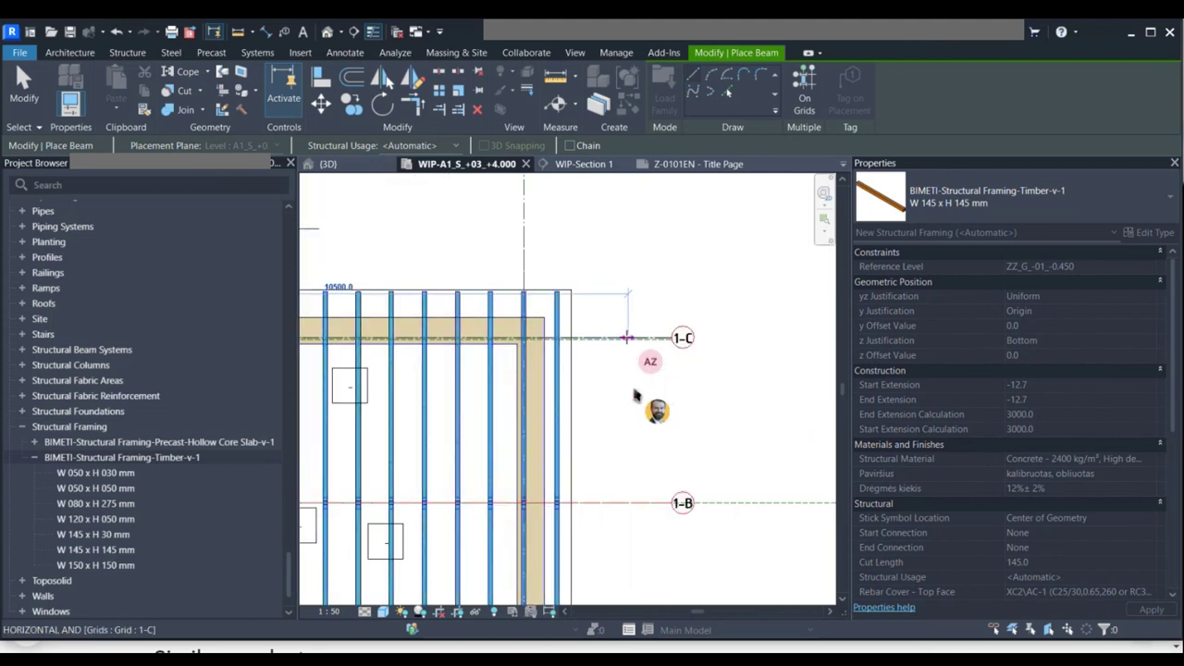
{"action": "scroll", "coordinate": [635, 396], "scroll_direction": "down", "scroll_amount": 5}
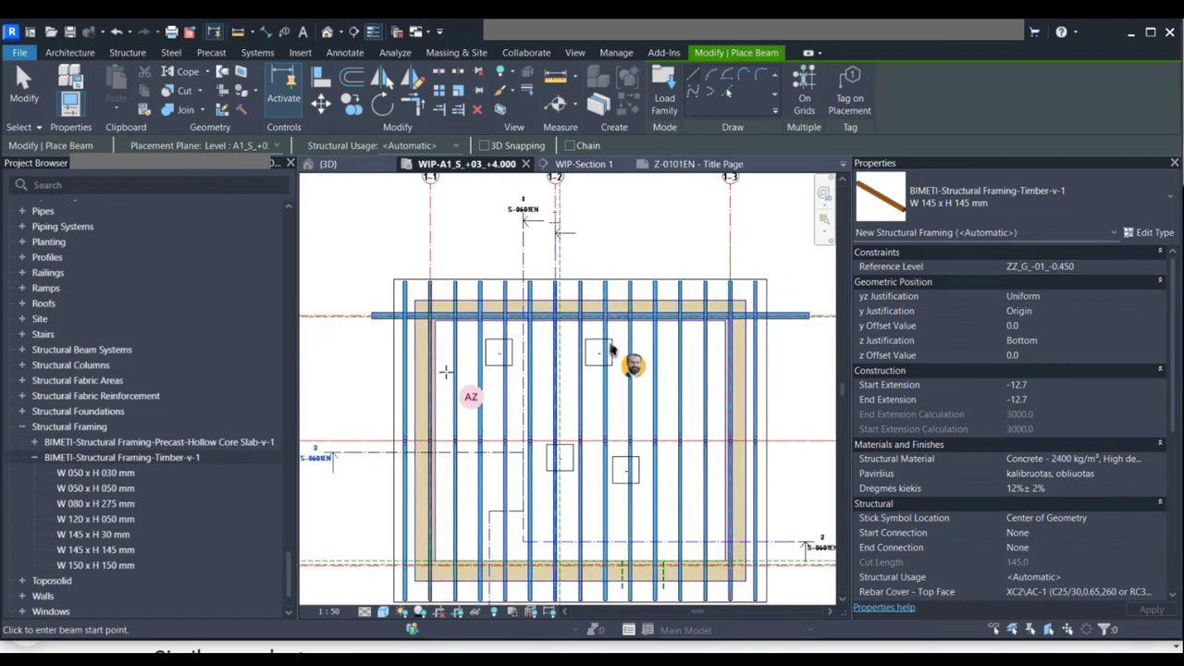
With Trim/Extend Single Element, use the roof edge as boundary and trim the beam's left end.
{"action": "left_click", "coordinate": [439, 110]}
{"action": "scroll", "coordinate": [365, 301], "scroll_direction": "up", "scroll_amount": 5}
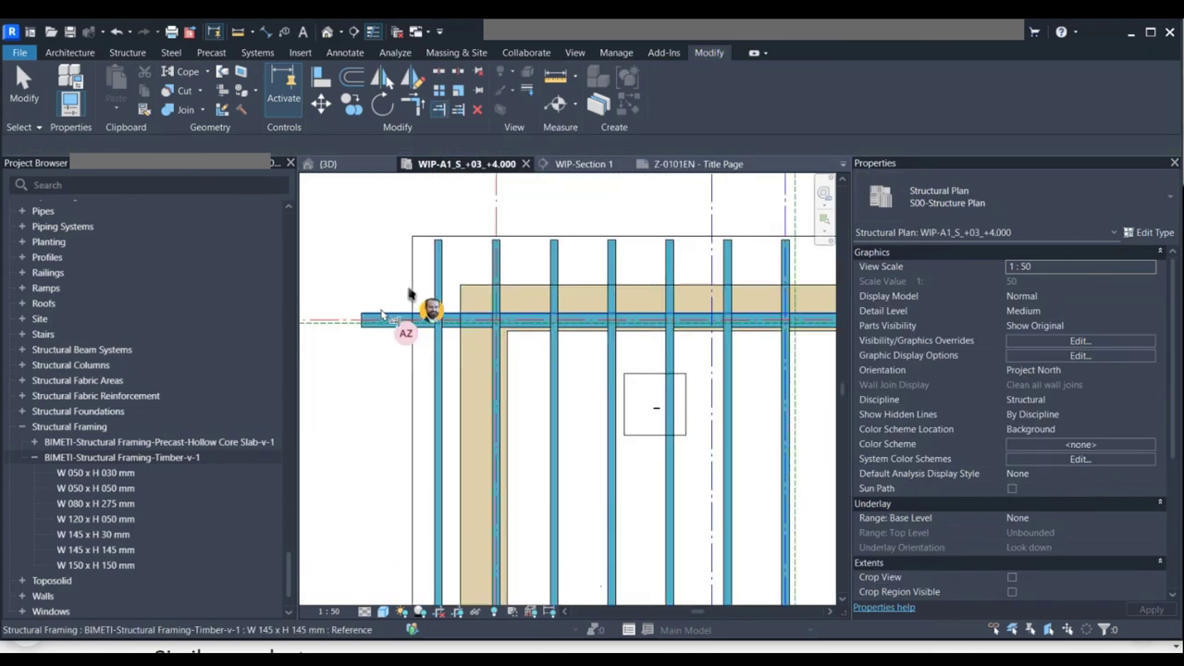
{"action": "left_click", "coordinate": [420, 277]}
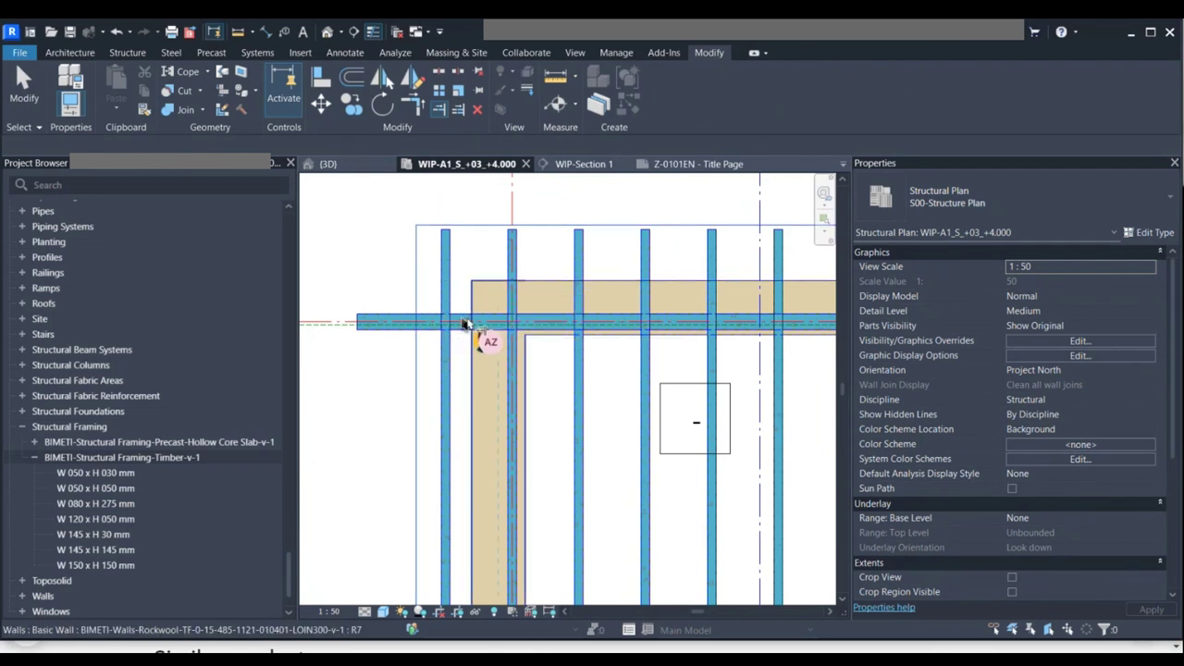
{"action": "scroll", "coordinate": [462, 322], "scroll_direction": "up", "scroll_amount": 2}
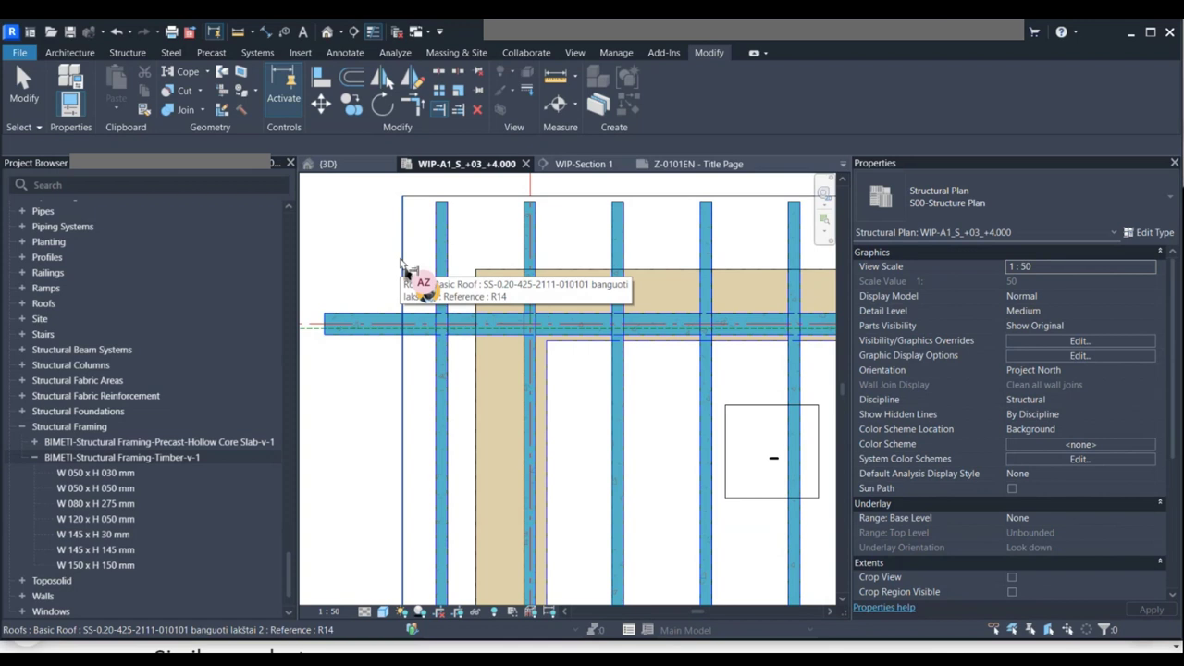
{"action": "left_click", "coordinate": [460, 320]}
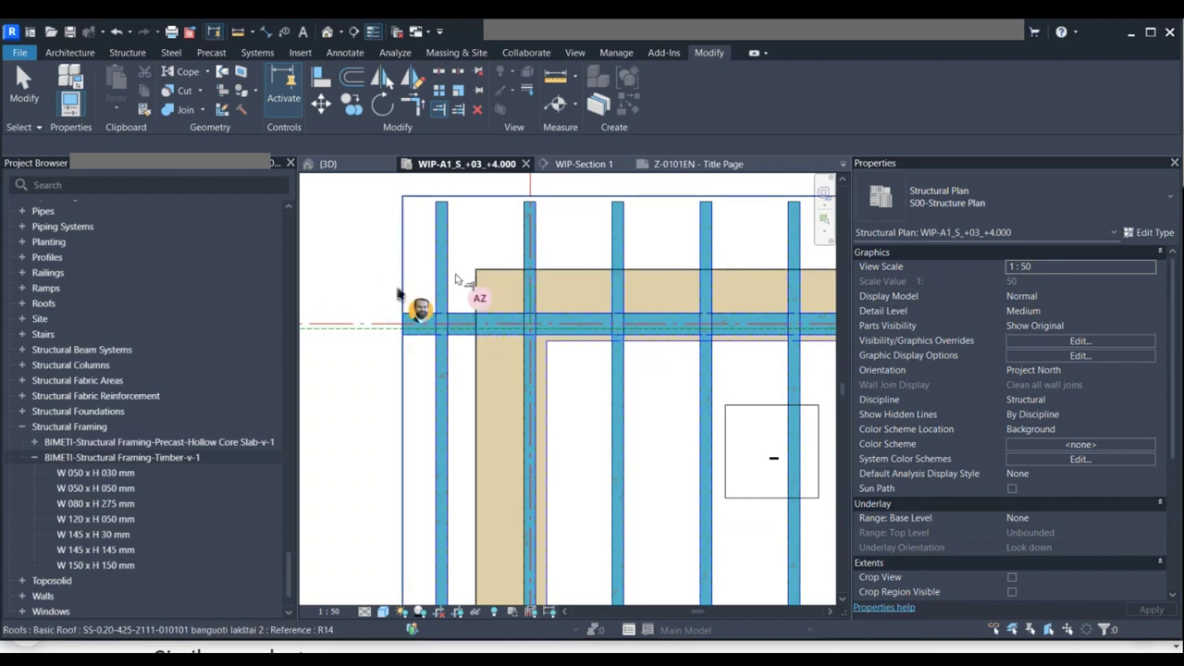
{"action": "scroll", "coordinate": [404, 372], "scroll_direction": "down", "scroll_amount": 3}
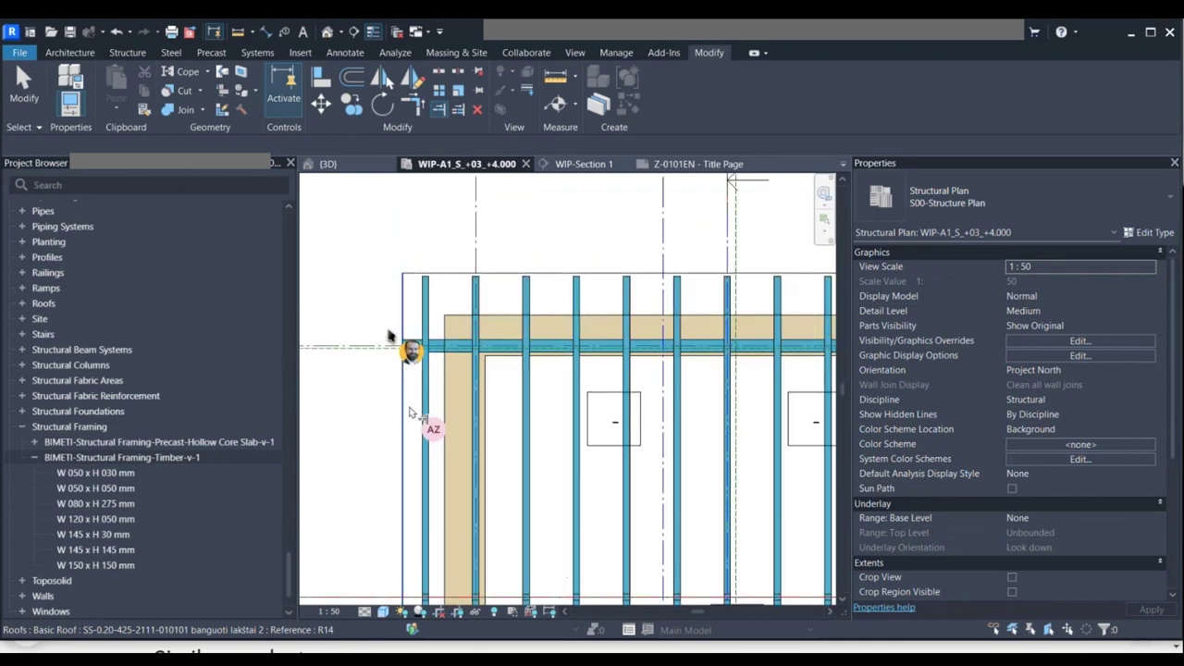
{"action": "scroll", "coordinate": [389, 335], "scroll_direction": "down", "scroll_amount": 2}
{"action": "scroll", "coordinate": [401, 339], "scroll_direction": "down", "scroll_amount": 3}
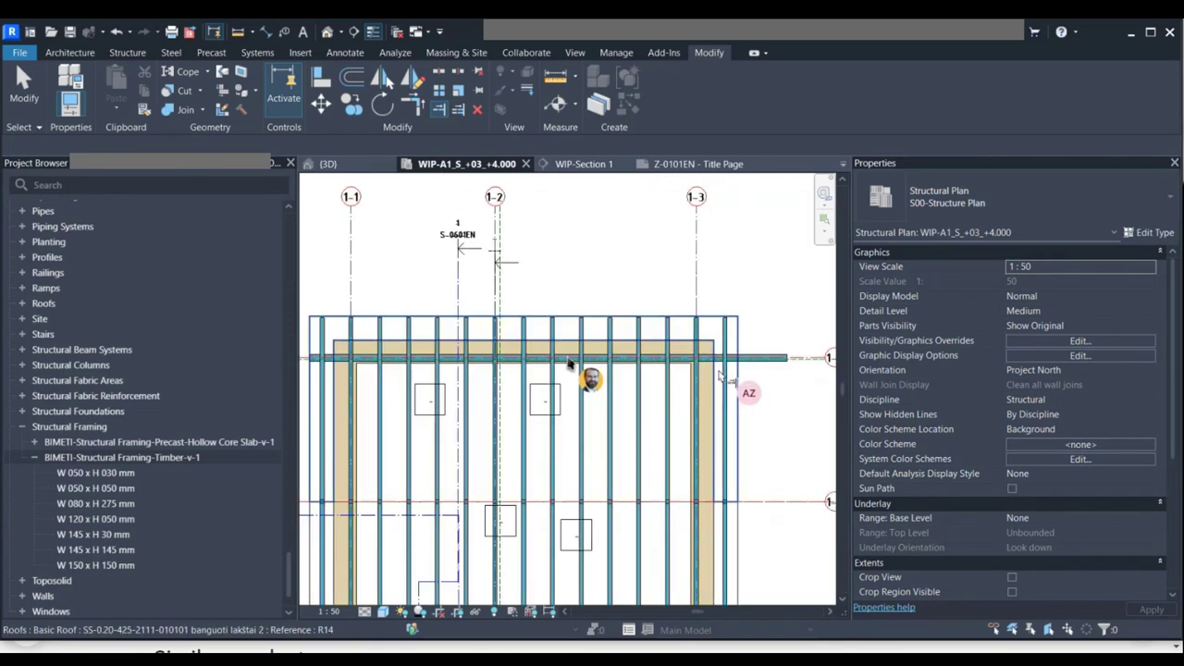
{"action": "scroll", "coordinate": [719, 375], "scroll_direction": "up", "scroll_amount": 5}
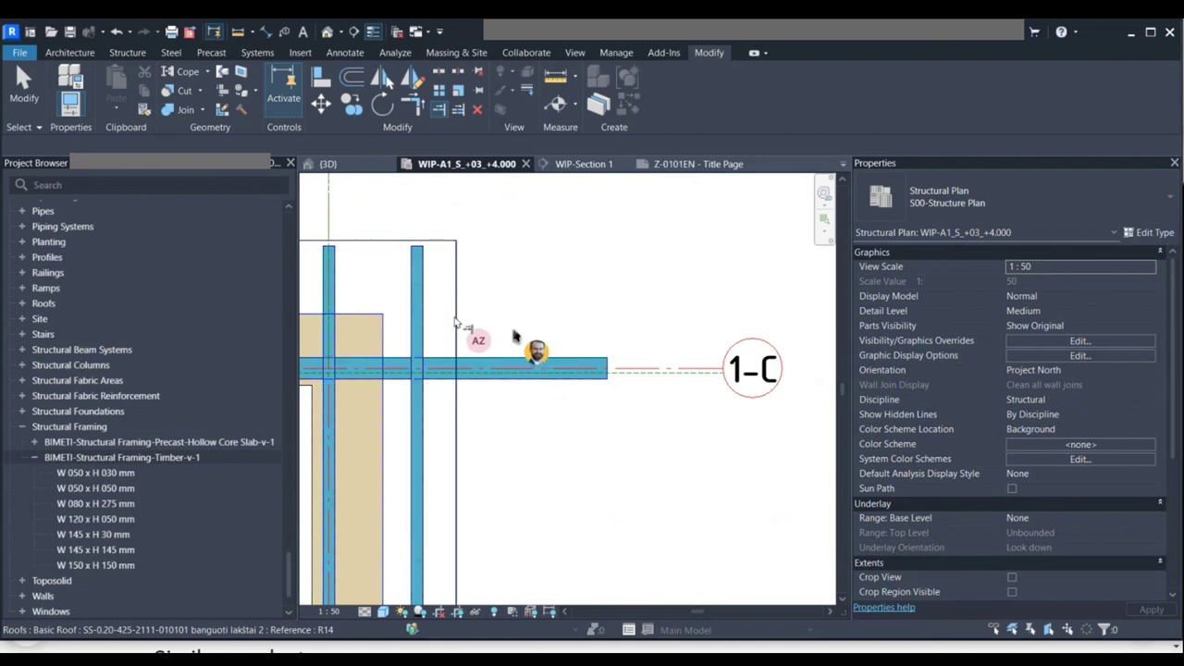
Trim the beam's right end to the roof edge, undoing an initial wrong trim.
{"action": "left_click", "coordinate": [507, 366]}
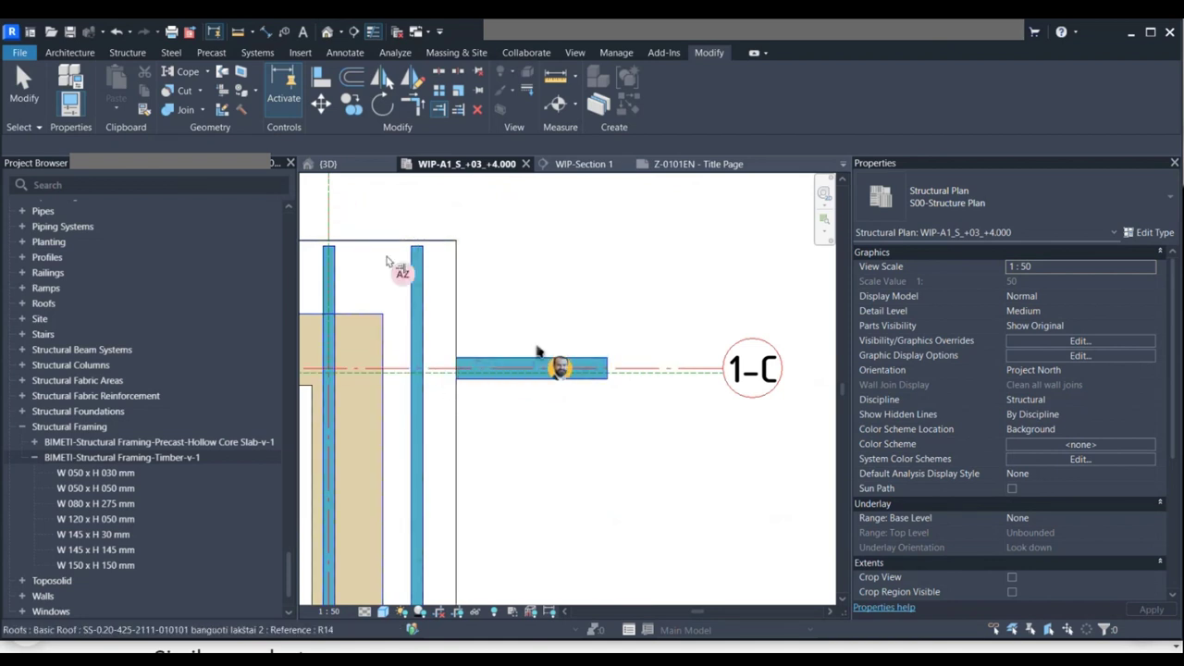
{"action": "left_click", "coordinate": [116, 33]}
{"action": "middle_click_drag", "start_coordinate": [454, 313], "coordinate": [494, 301]}
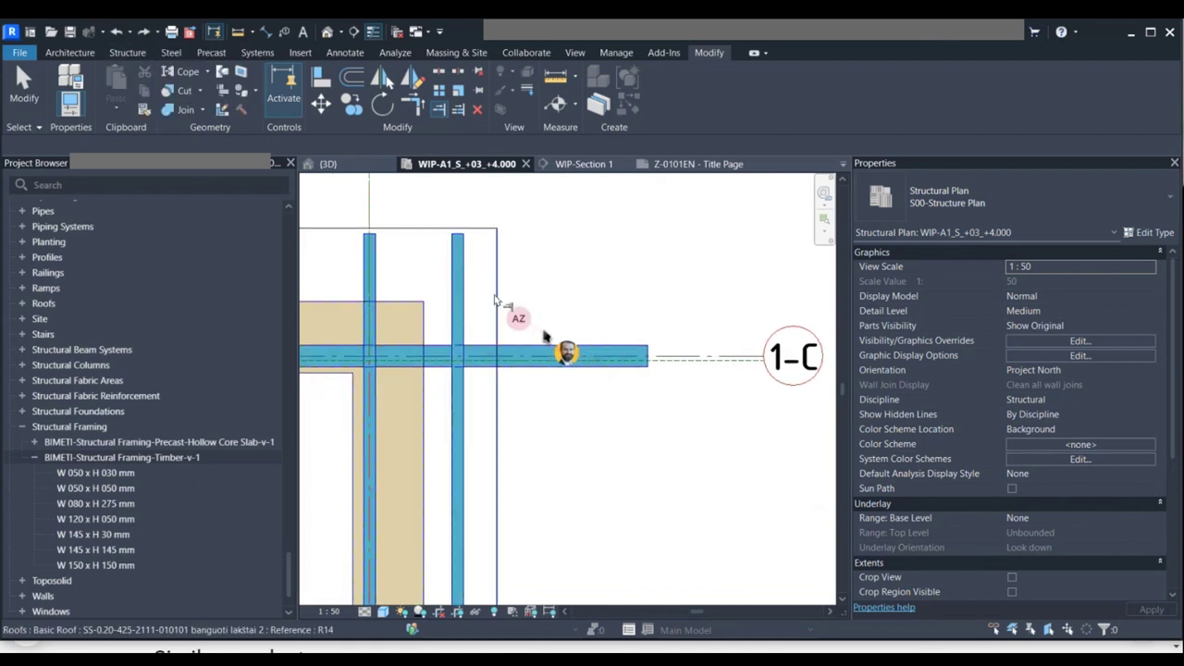
{"action": "left_click", "coordinate": [481, 355]}
{"action": "scroll", "coordinate": [481, 354], "scroll_direction": "down", "scroll_amount": 3}
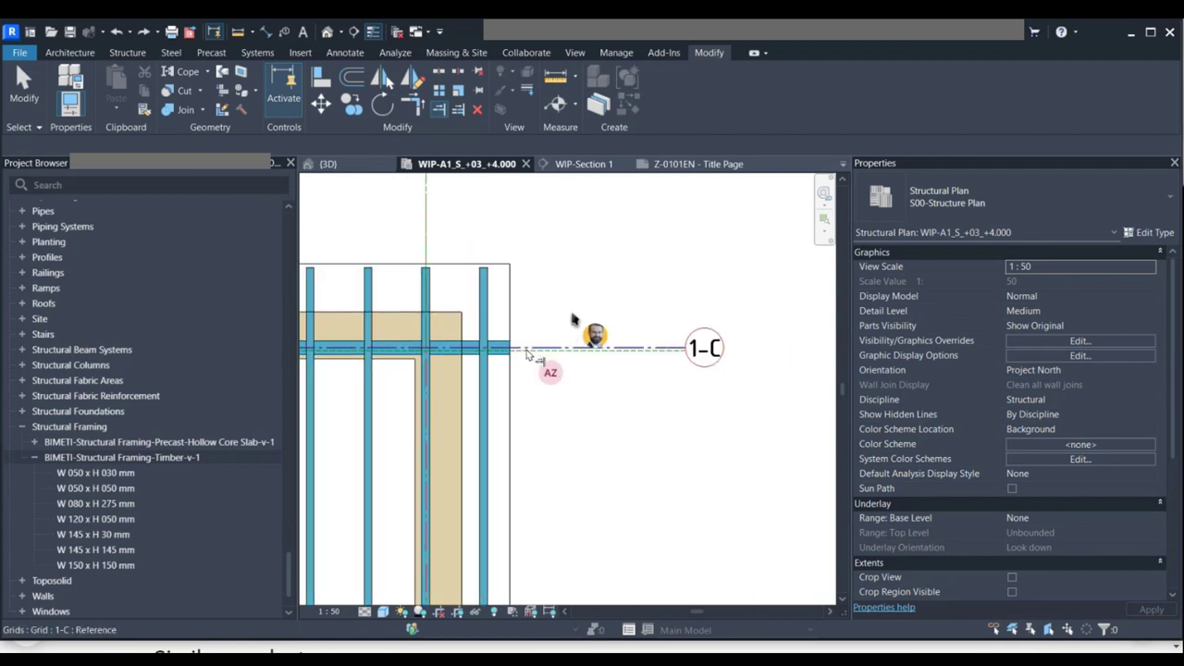
{"action": "middle_click_drag", "start_coordinate": [528, 356], "coordinate": [579, 348]}
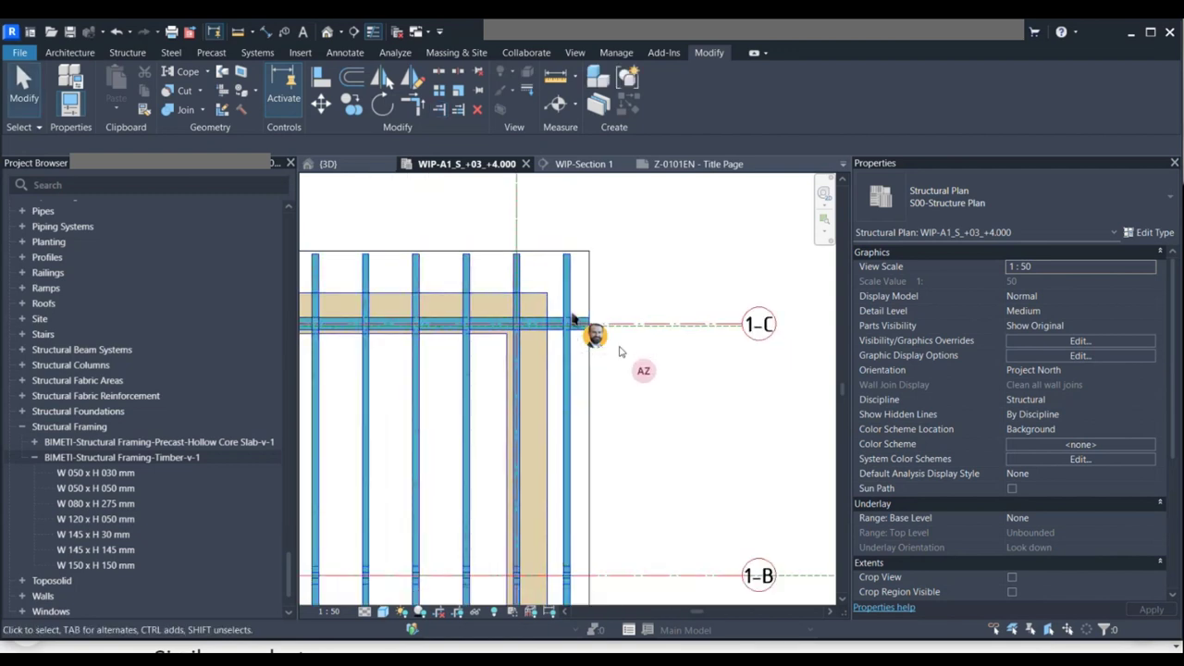
{"action": "scroll", "coordinate": [573, 318], "scroll_direction": "down", "scroll_amount": 2}
{"action": "middle_click_drag", "start_coordinate": [566, 178], "coordinate": [634, 167]}
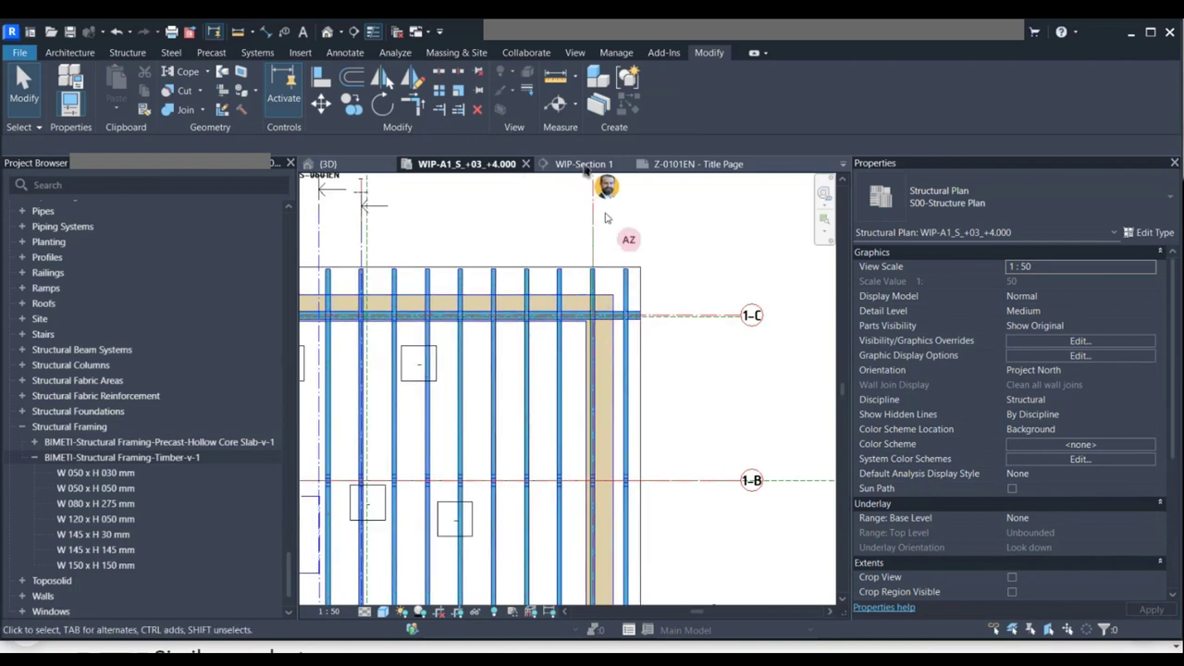
{"action": "left_click", "coordinate": [586, 167]}
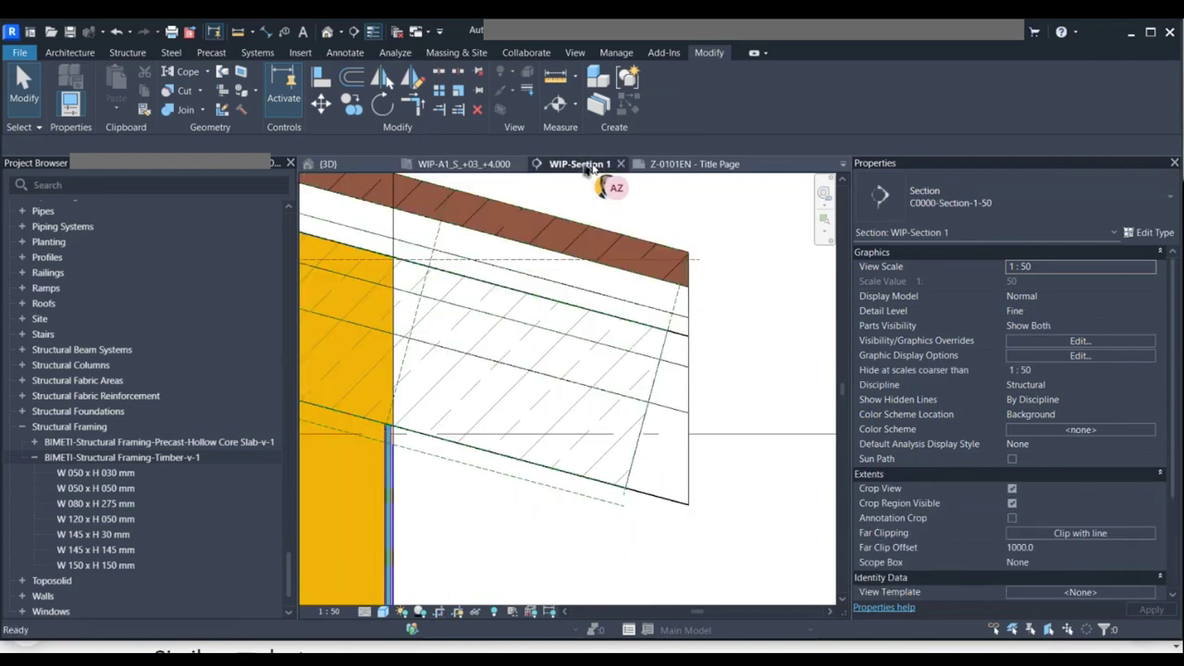
{"action": "scroll", "coordinate": [792, 371], "scroll_direction": "down", "scroll_amount": 2}
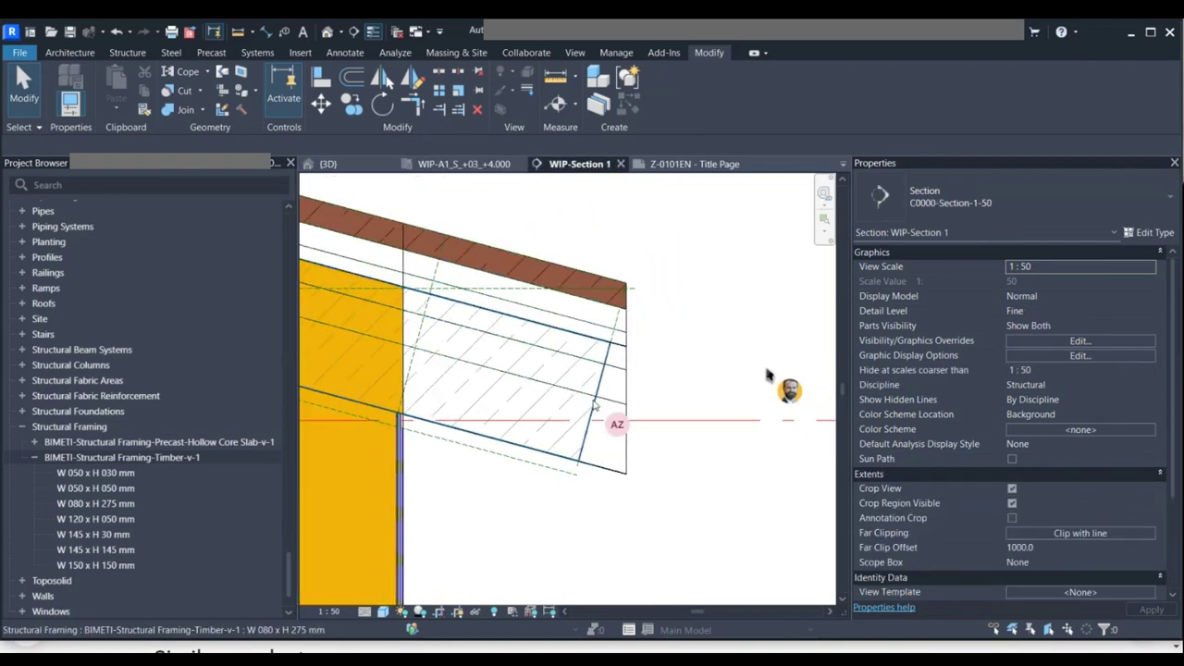
{"action": "scroll", "coordinate": [765, 363], "scroll_direction": "down", "scroll_amount": 1}
{"action": "scroll", "coordinate": [702, 376], "scroll_direction": "down", "scroll_amount": 1}
{"action": "scroll", "coordinate": [705, 389], "scroll_direction": "down", "scroll_amount": 2}
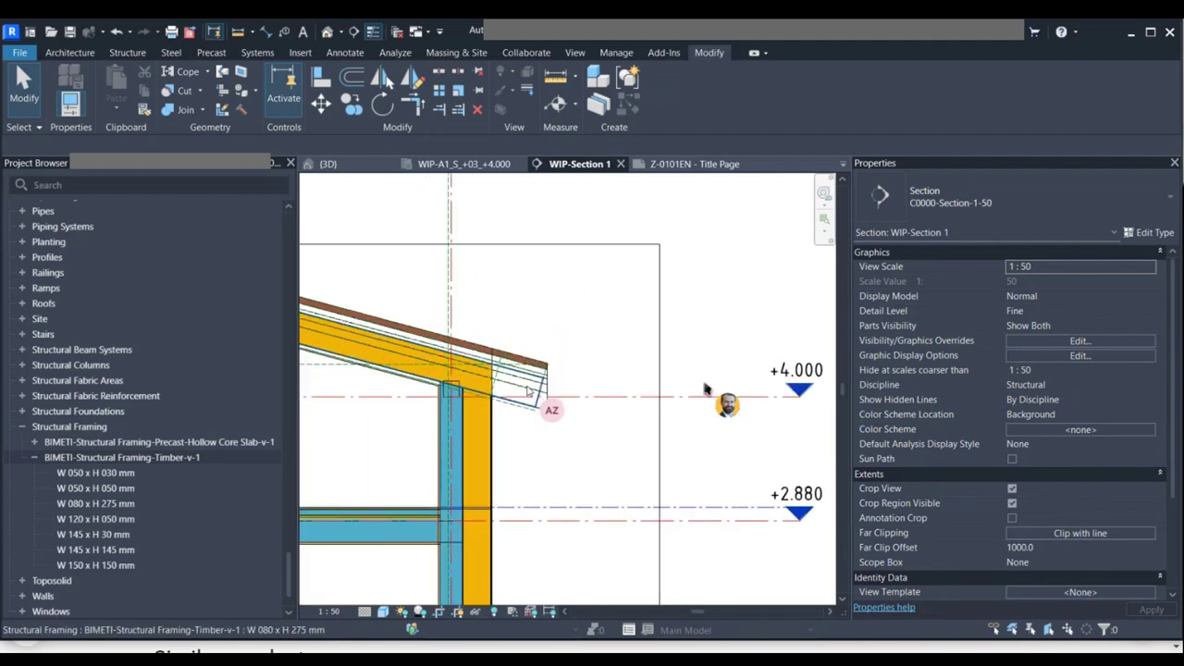
{"action": "scroll", "coordinate": [480, 399], "scroll_direction": "up", "scroll_amount": 2}
{"action": "scroll", "coordinate": [481, 400], "scroll_direction": "down", "scroll_amount": 2}
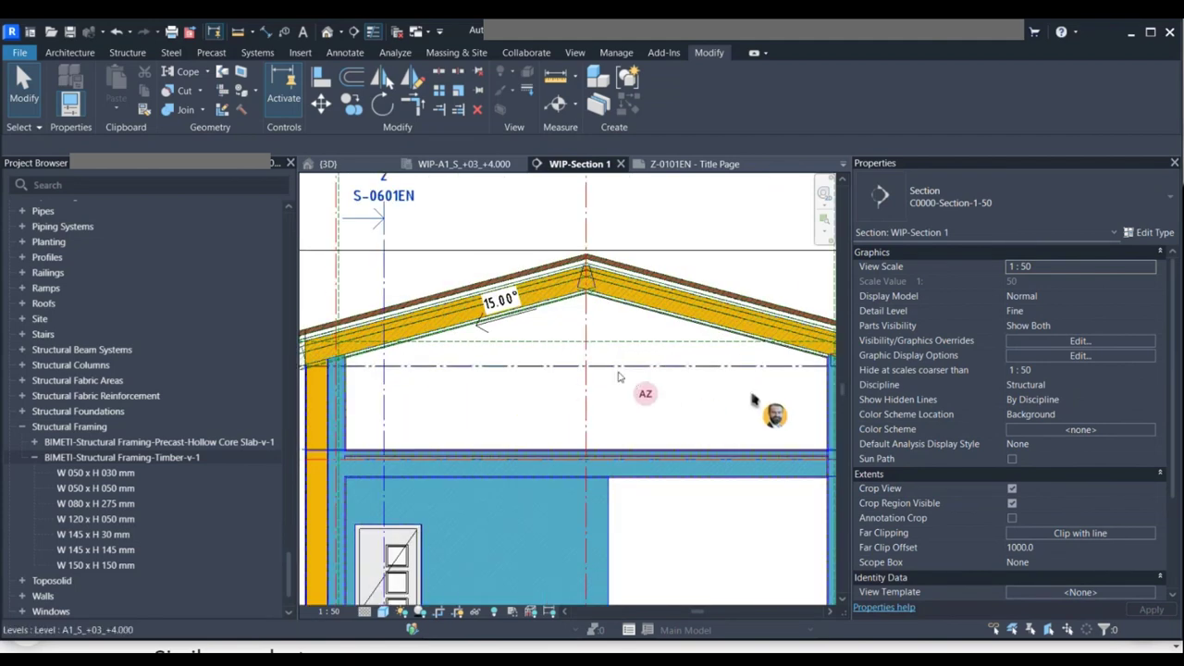
{"action": "scroll", "coordinate": [778, 398], "scroll_direction": "up", "scroll_amount": 2}
{"action": "scroll", "coordinate": [777, 398], "scroll_direction": "up", "scroll_amount": 1}
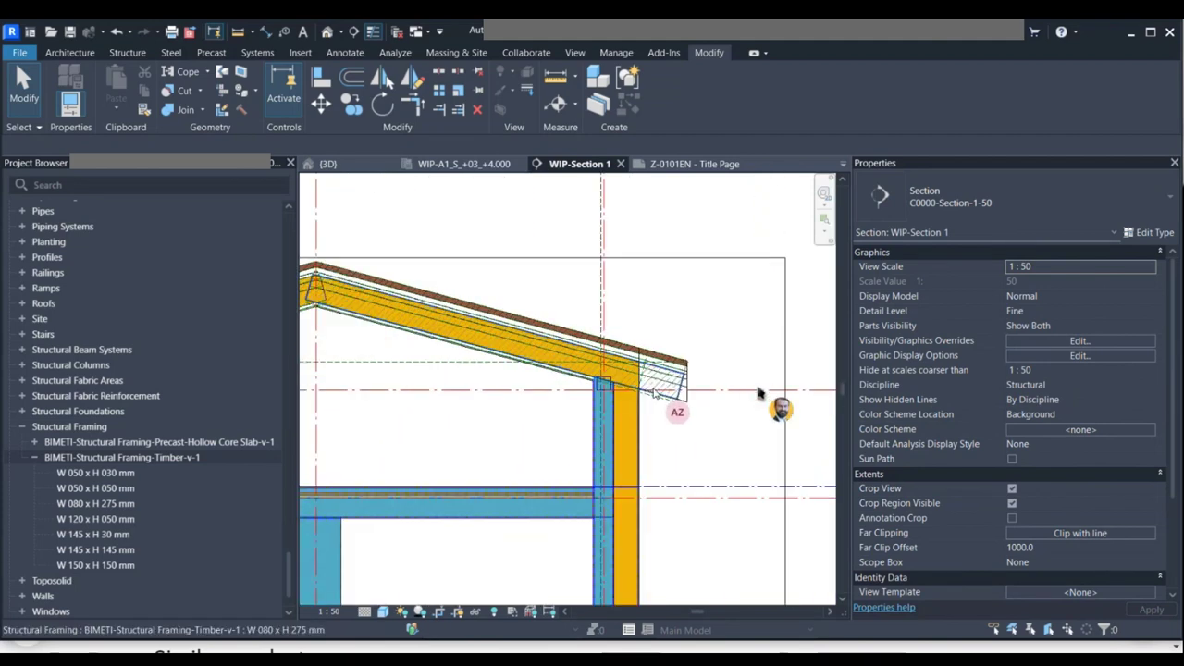
{"action": "scroll", "coordinate": [635, 410], "scroll_direction": "down", "scroll_amount": 1}
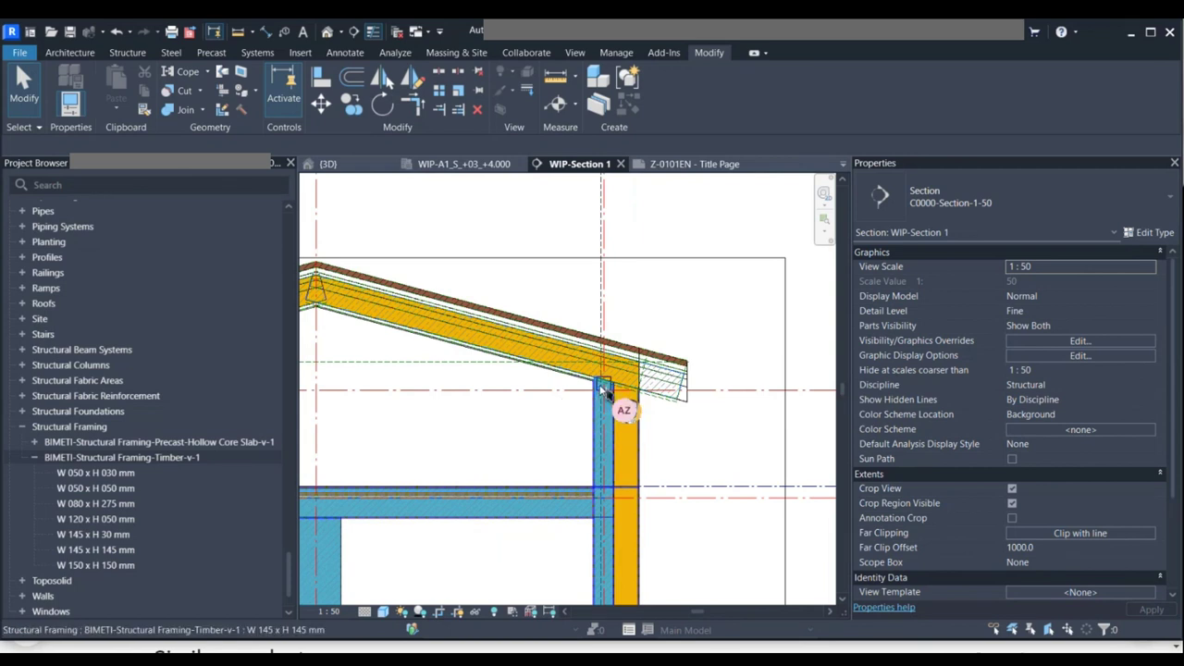
{"action": "scroll", "coordinate": [602, 390], "scroll_direction": "up", "scroll_amount": 1}
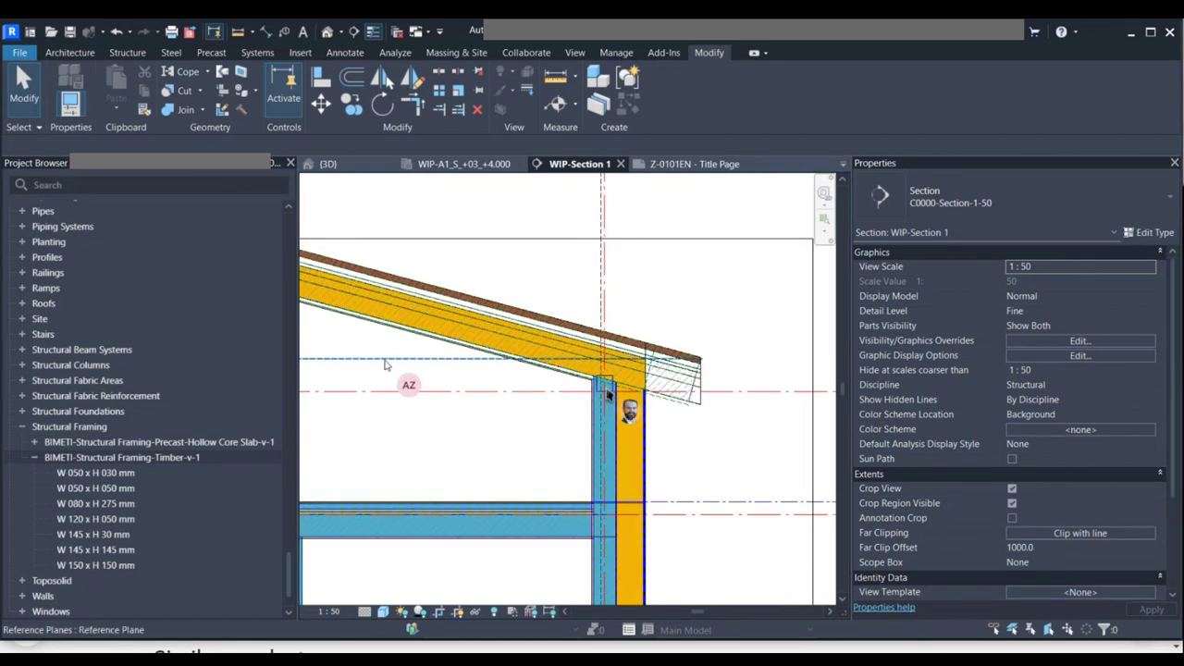
{"action": "left_click", "coordinate": [606, 390]}
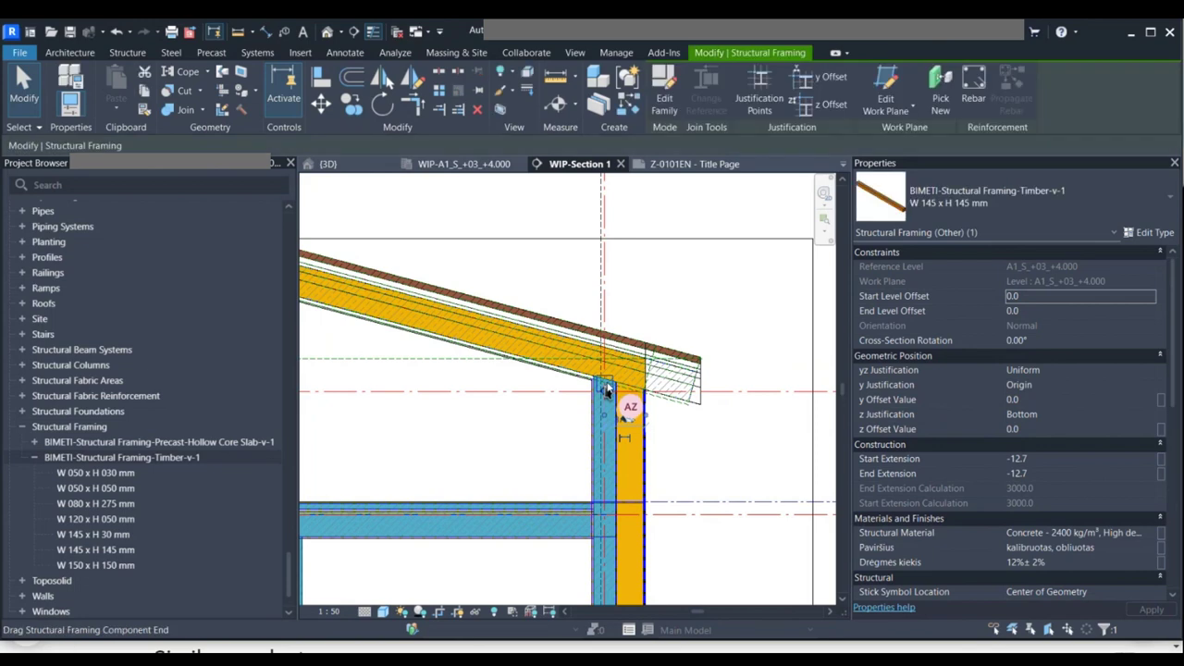
{"action": "scroll", "coordinate": [608, 388], "scroll_direction": "up", "scroll_amount": 2}
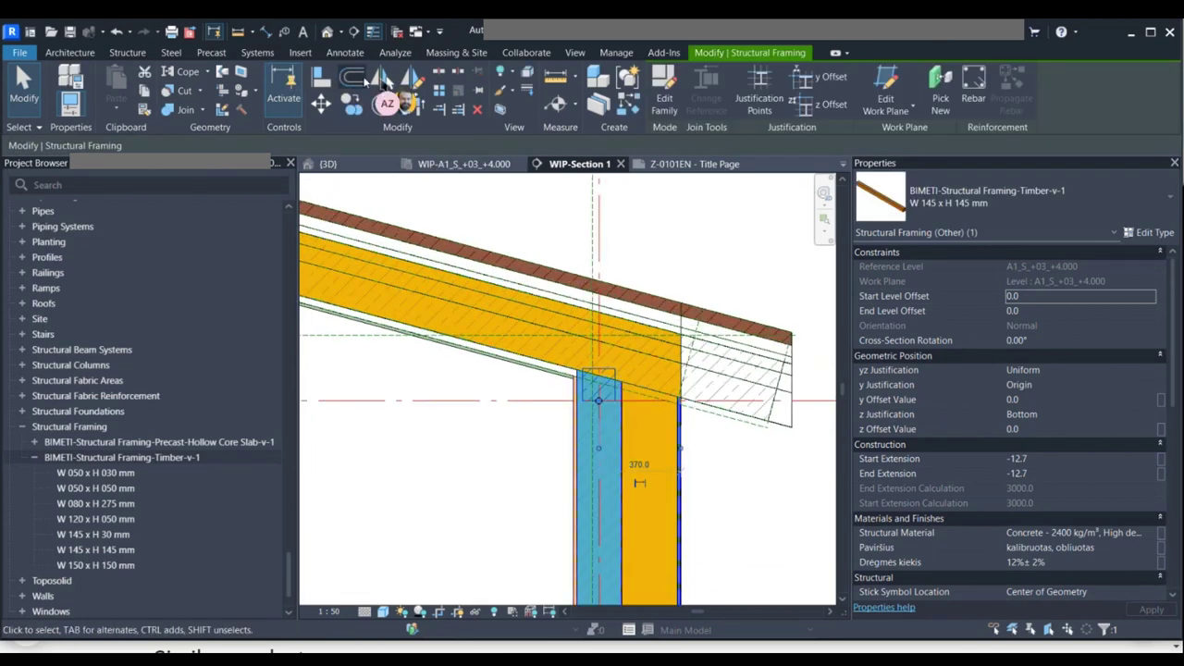
{"action": "left_click", "coordinate": [381, 77]}
{"action": "scroll", "coordinate": [363, 357], "scroll_direction": "down", "scroll_amount": 1}
{"action": "scroll", "coordinate": [356, 361], "scroll_direction": "down", "scroll_amount": 2}
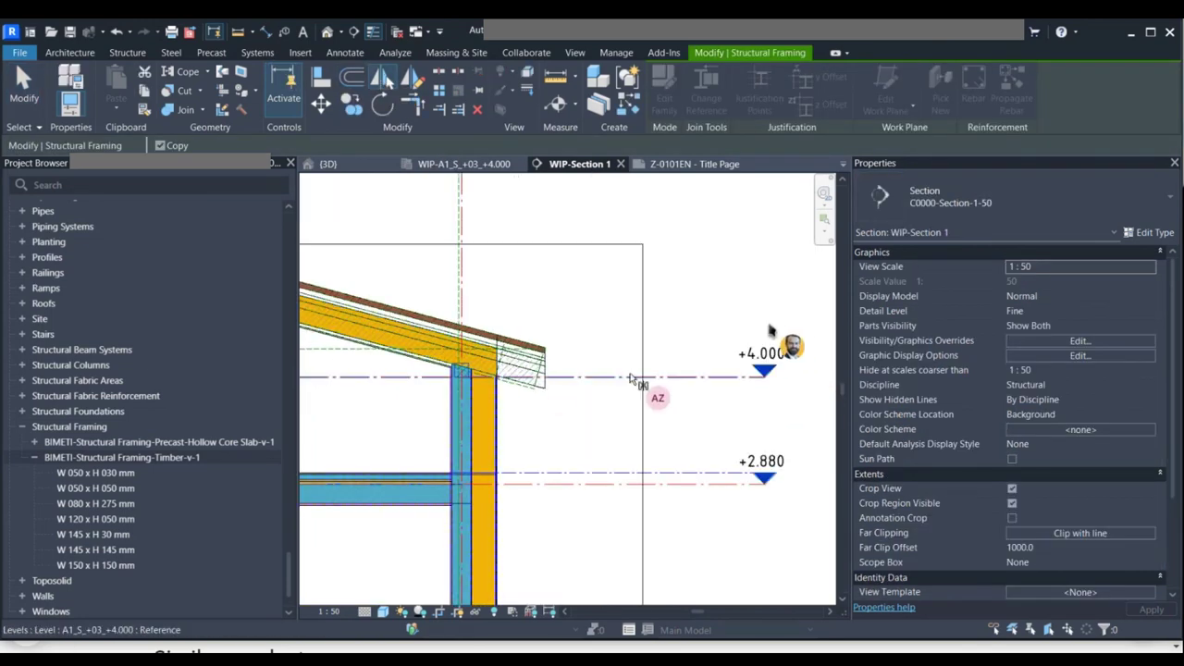
{"action": "scroll", "coordinate": [615, 360], "scroll_direction": "down", "scroll_amount": 2}
{"action": "middle_click_drag", "start_coordinate": [620, 359], "coordinate": [793, 361]}
{"action": "left_click", "coordinate": [541, 351]}
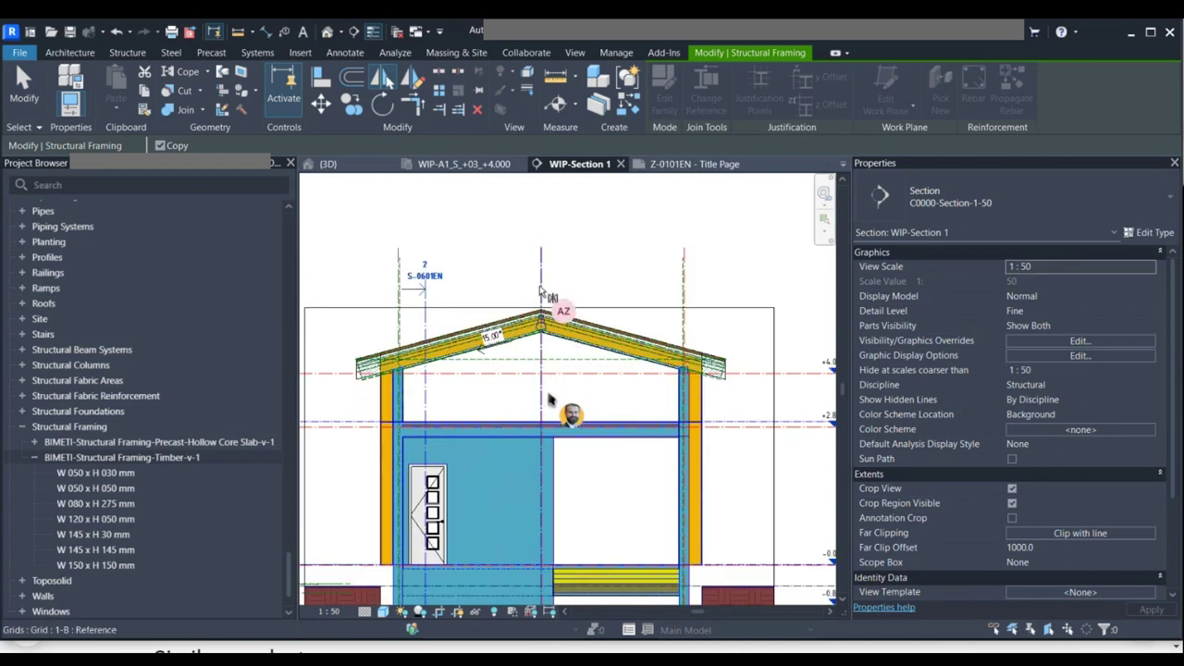
{"action": "left_click", "coordinate": [544, 403]}
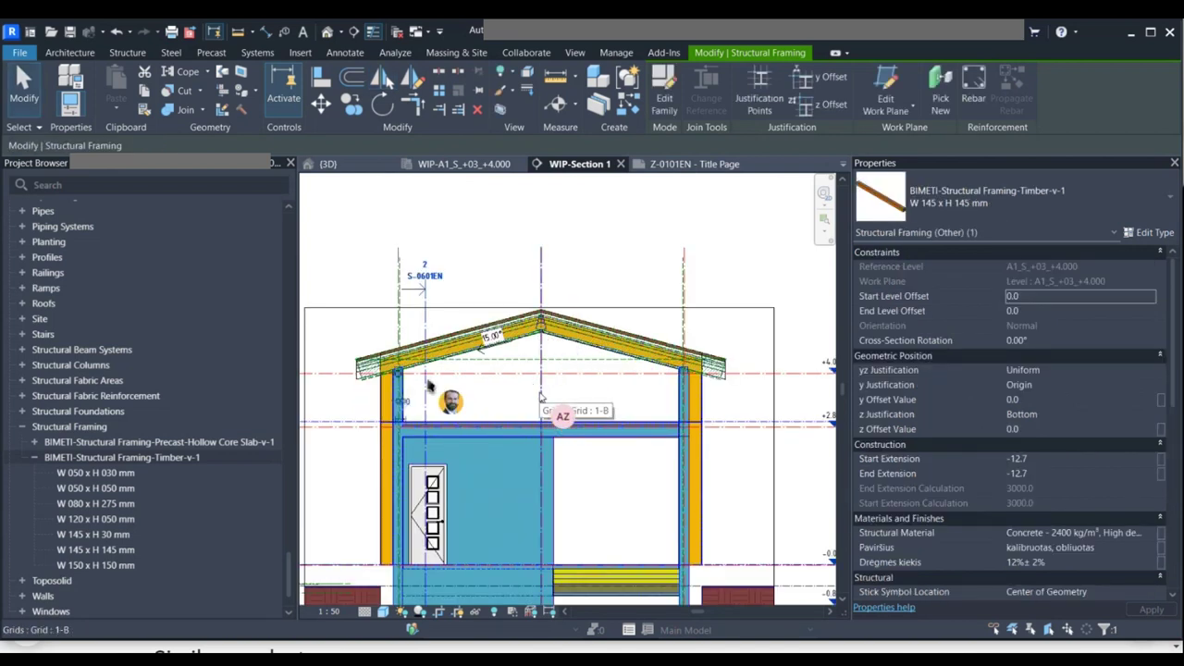
{"action": "scroll", "coordinate": [398, 373], "scroll_direction": "up", "scroll_amount": 1}
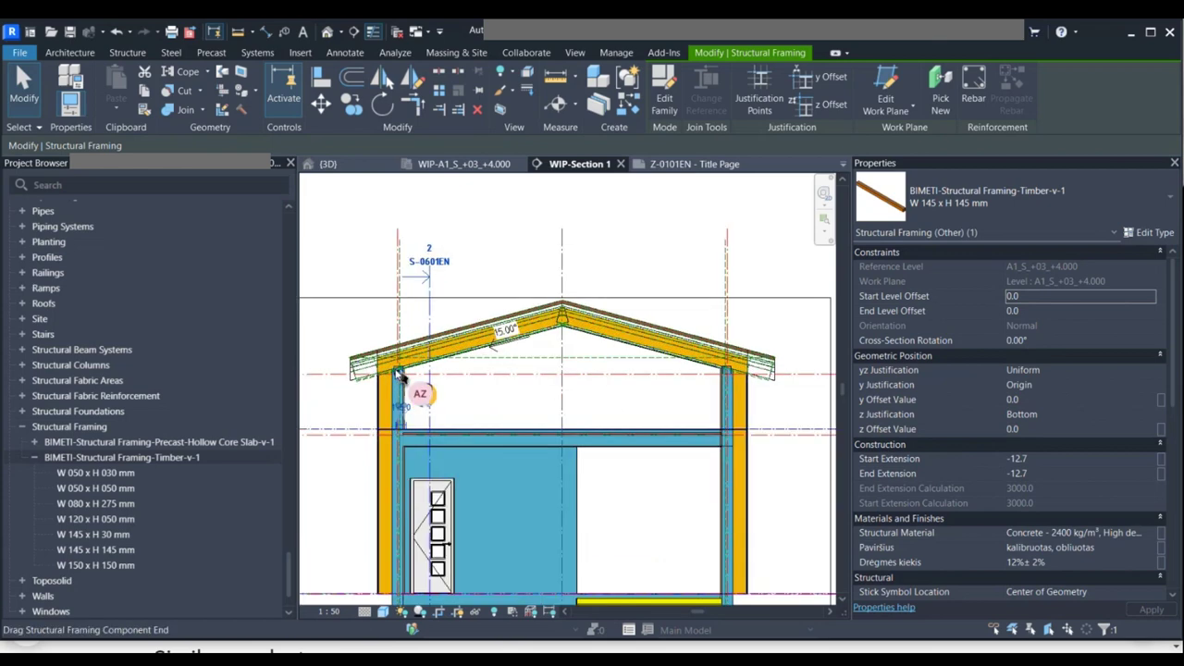
{"action": "scroll", "coordinate": [398, 374], "scroll_direction": "up", "scroll_amount": 5}
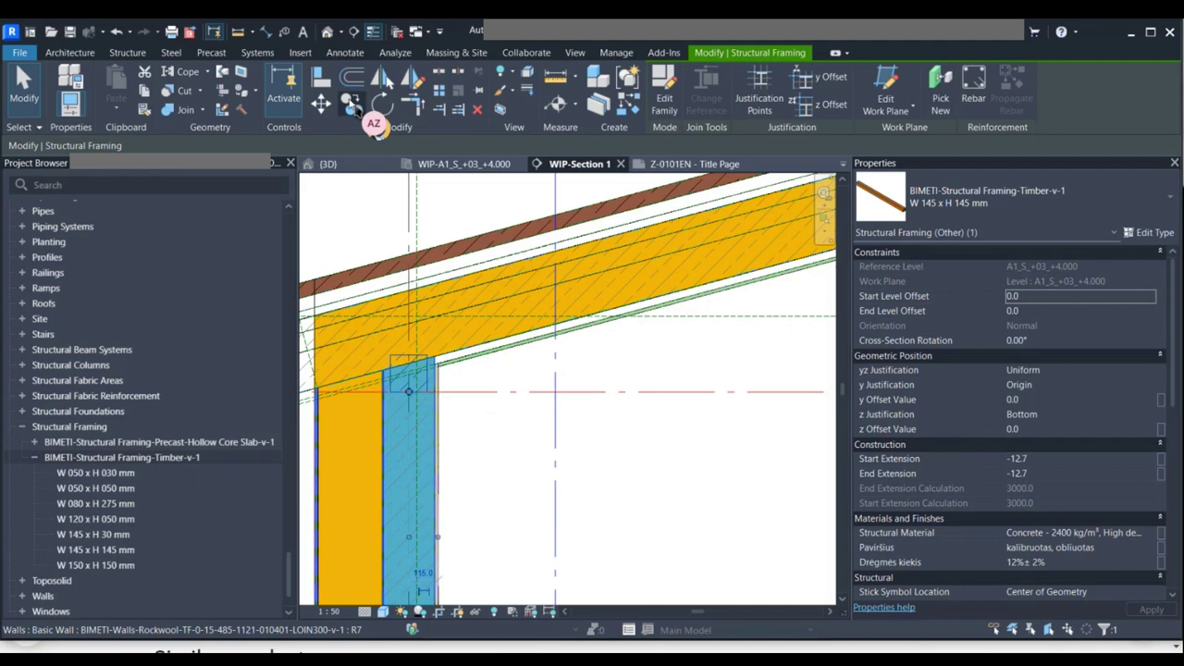
Start copying the timber beam, using its corner at the eave as base point.
{"action": "left_click", "coordinate": [352, 104]}
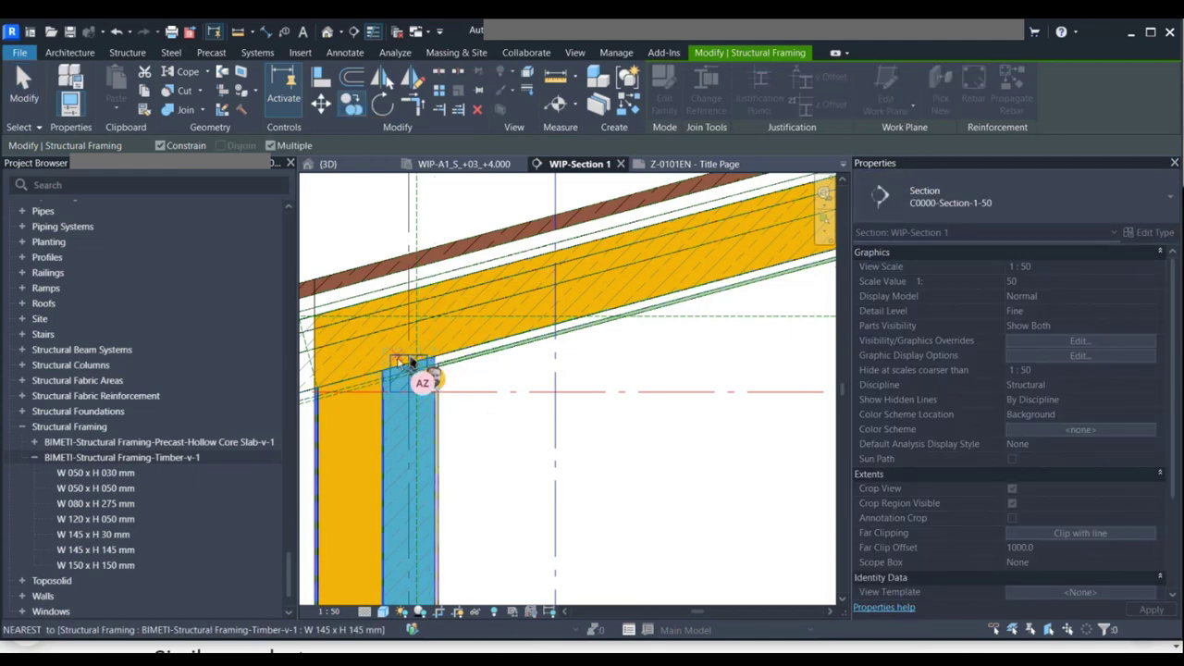
{"action": "scroll", "coordinate": [410, 359], "scroll_direction": "up", "scroll_amount": 2}
{"action": "scroll", "coordinate": [414, 361], "scroll_direction": "up", "scroll_amount": 2}
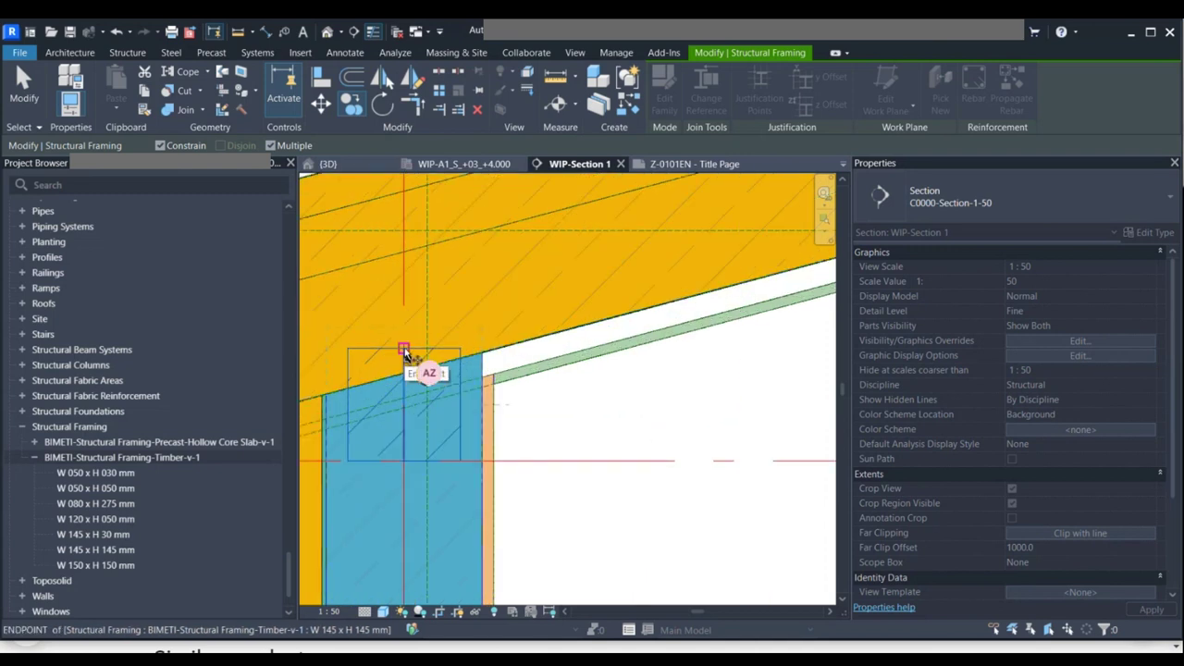
{"action": "mouse_move", "coordinate": [404, 352]}
{"action": "left_mouse_down"}
{"action": "mouse_move", "coordinate": [415, 356]}
{"action": "mouse_move", "coordinate": [383, 411]}
{"action": "mouse_move", "coordinate": [400, 426]}
{"action": "mouse_move", "coordinate": [397, 450]}
{"action": "mouse_move", "coordinate": [690, 397]}
{"action": "mouse_move", "coordinate": [620, 426]}
{"action": "mouse_move", "coordinate": [430, 410]}
{"action": "mouse_move", "coordinate": [539, 393]}
{"action": "mouse_move", "coordinate": [541, 424]}
{"action": "mouse_move", "coordinate": [561, 341]}
{"action": "mouse_move", "coordinate": [558, 423]}
{"action": "left_mouse_up"}
Place the beam copy at the ridge apex intersection, directly beneath the ridge.
{"action": "scroll", "coordinate": [400, 426], "scroll_direction": "down", "scroll_amount": 3}
{"action": "scroll", "coordinate": [398, 433], "scroll_direction": "down", "scroll_amount": 2}
{"action": "scroll", "coordinate": [620, 425], "scroll_direction": "down", "scroll_amount": 2}
{"action": "scroll", "coordinate": [539, 393], "scroll_direction": "down", "scroll_amount": 2}
{"action": "scroll", "coordinate": [561, 341], "scroll_direction": "up", "scroll_amount": 2}
{"action": "scroll", "coordinate": [559, 375], "scroll_direction": "up", "scroll_amount": 2}
{"action": "scroll", "coordinate": [556, 361], "scroll_direction": "up", "scroll_amount": 2}
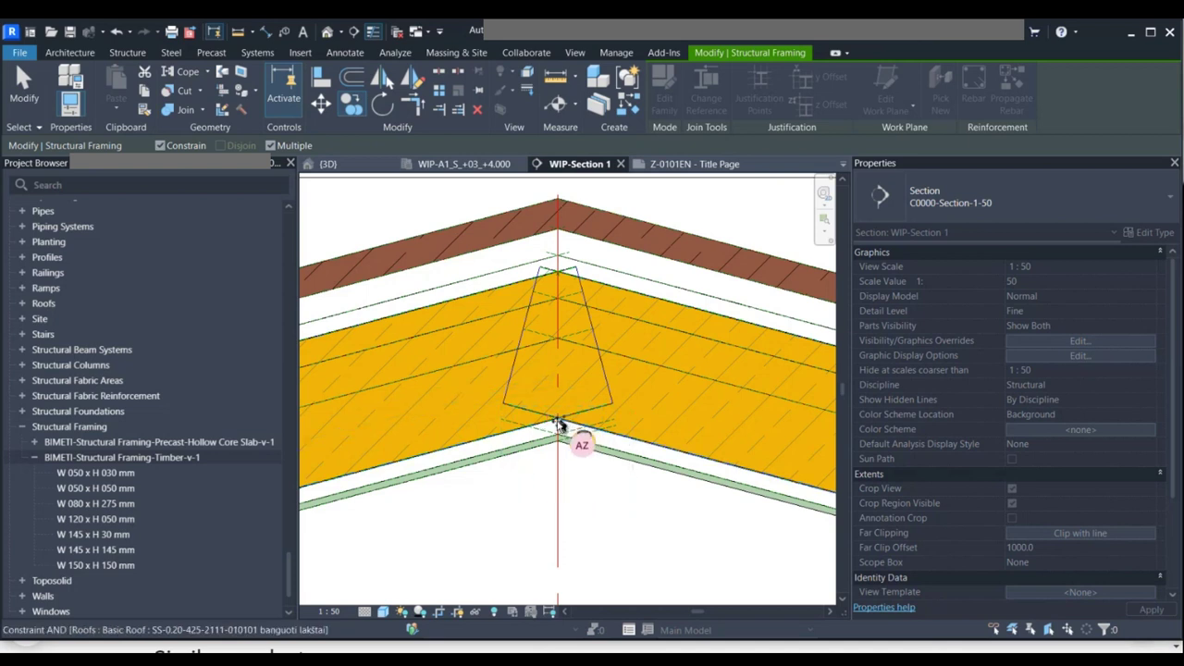
{"action": "scroll", "coordinate": [559, 423], "scroll_direction": "up", "scroll_amount": 4}
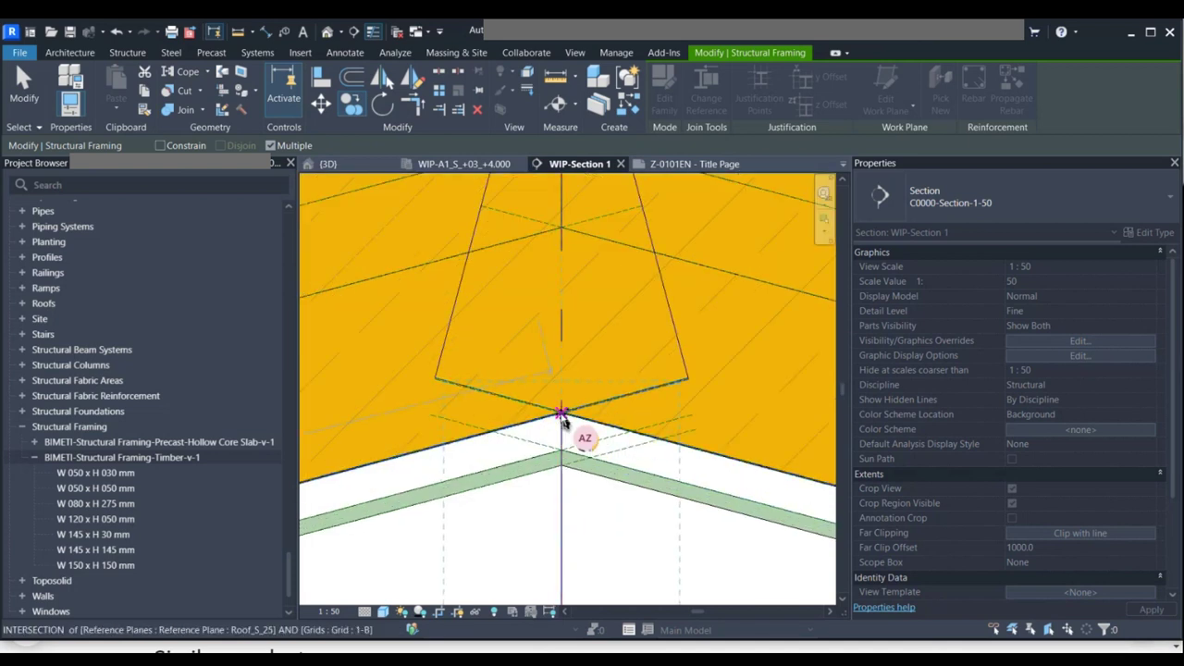
{"action": "left_click", "coordinate": [561, 414]}
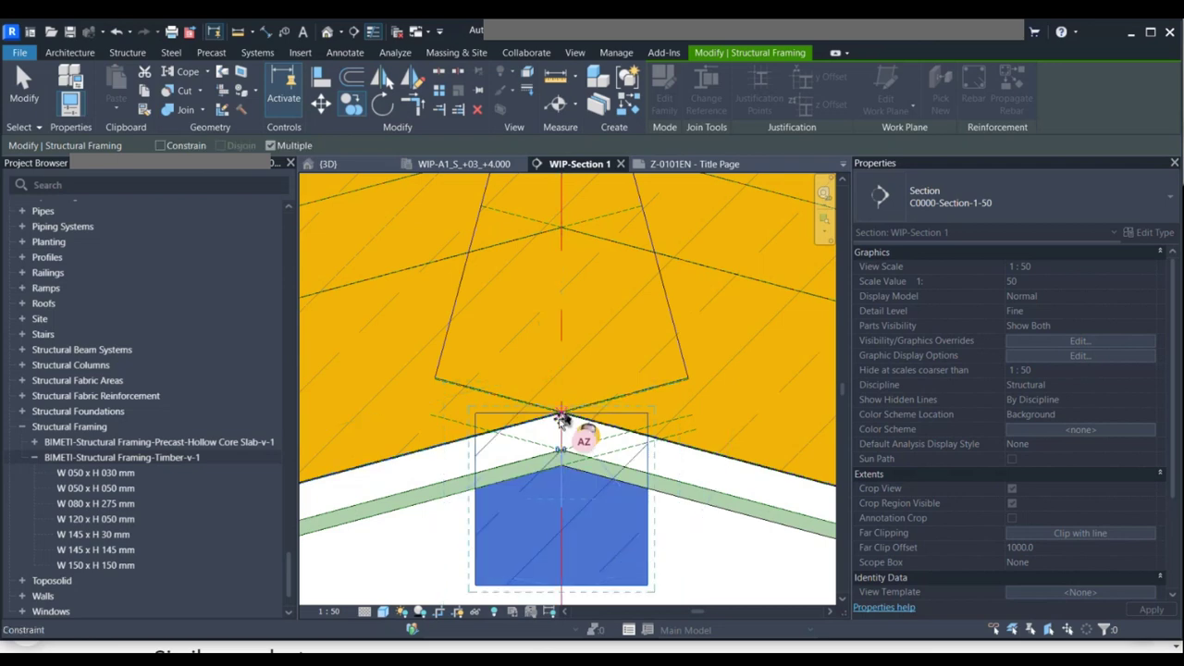
{"action": "scroll", "coordinate": [583, 446], "scroll_direction": "down", "scroll_amount": 1}
{"action": "scroll", "coordinate": [583, 446], "scroll_direction": "down", "scroll_amount": 2}
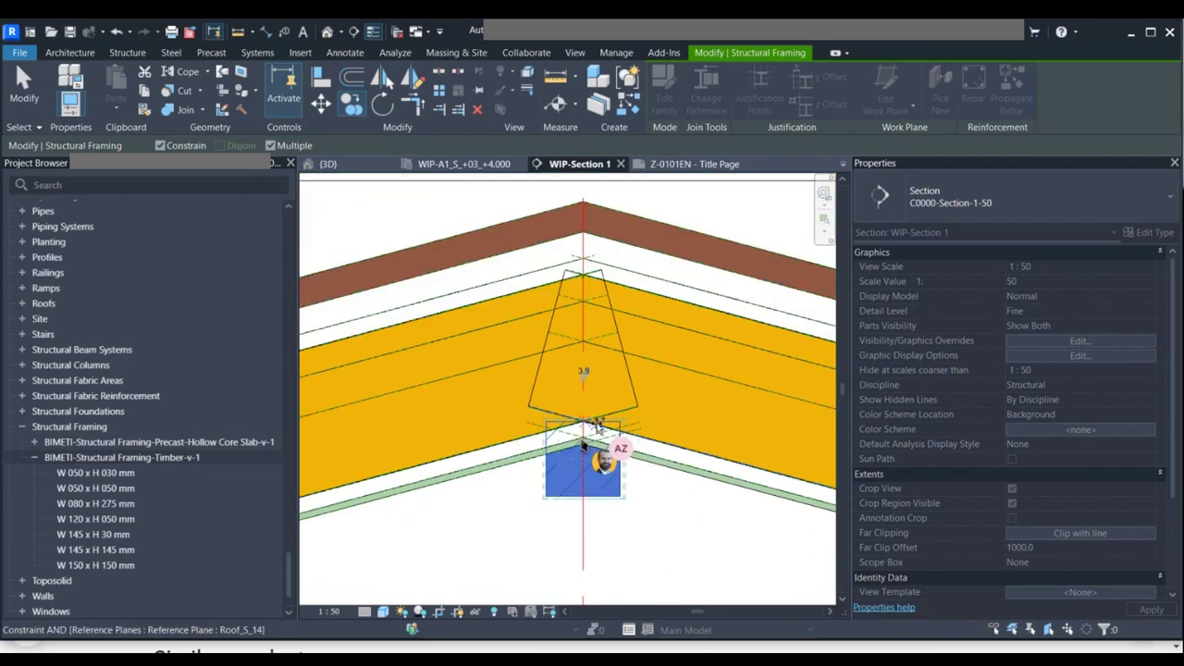
{"action": "left_click", "coordinate": [592, 442]}
{"action": "scroll", "coordinate": [642, 438], "scroll_direction": "down", "scroll_amount": 2}
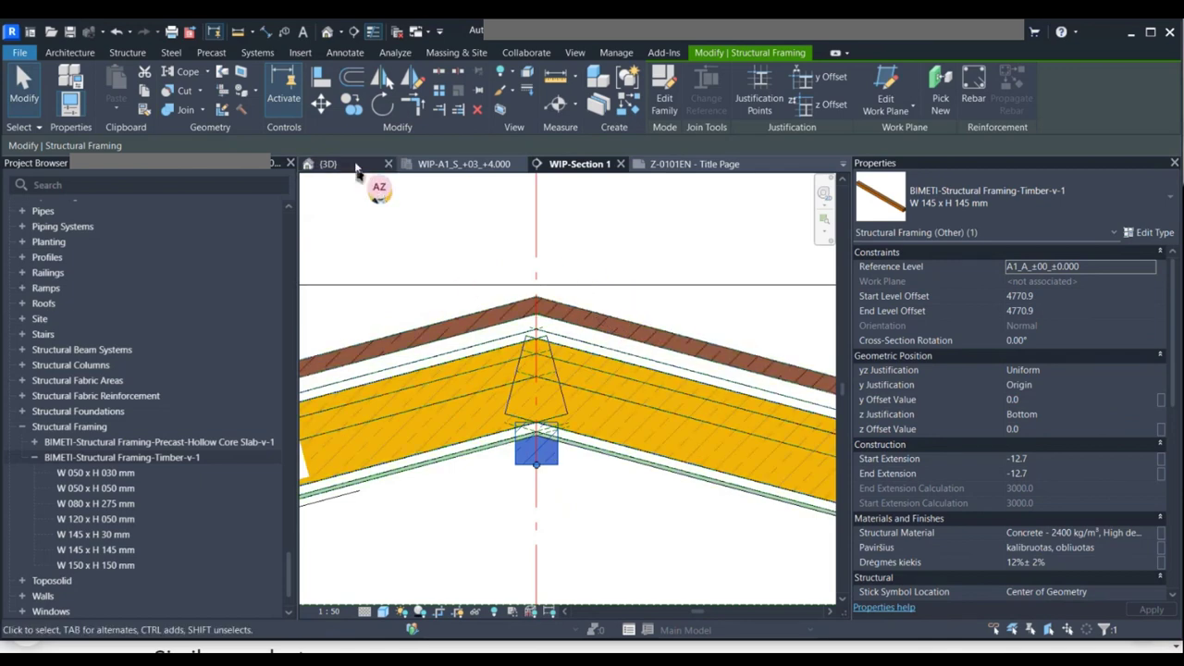
In the 3D view, temporarily hide the roof covering to expose the rafters and beams.
{"action": "left_click", "coordinate": [328, 164]}
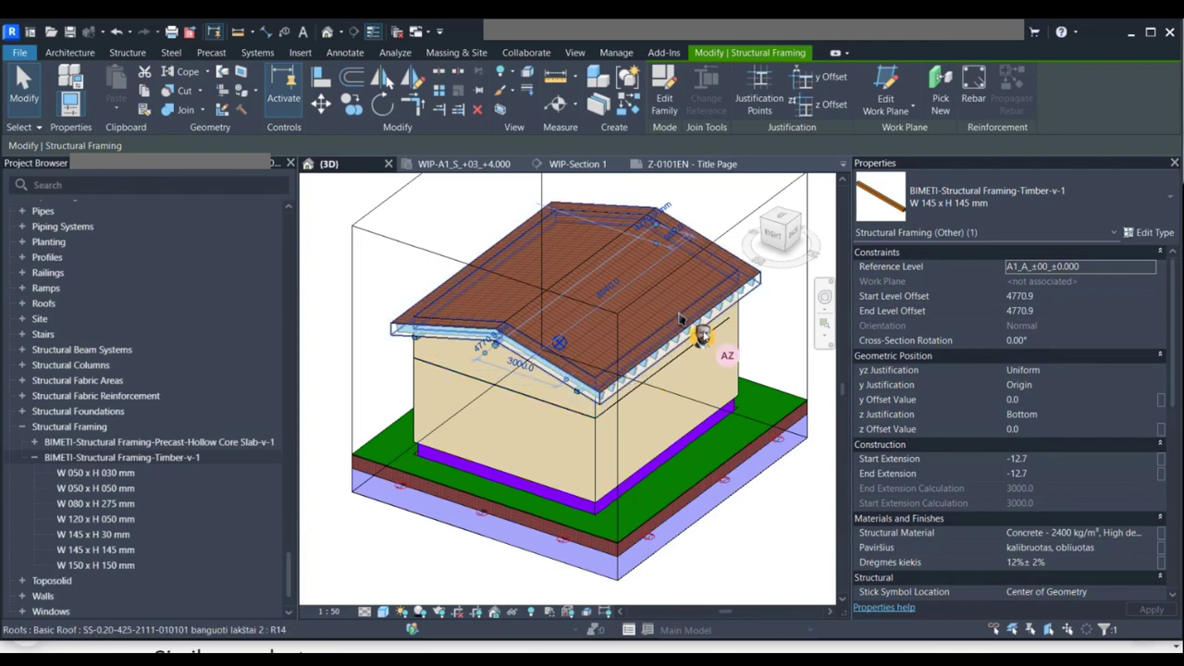
{"action": "scroll", "coordinate": [668, 310], "scroll_direction": "up", "scroll_amount": 5}
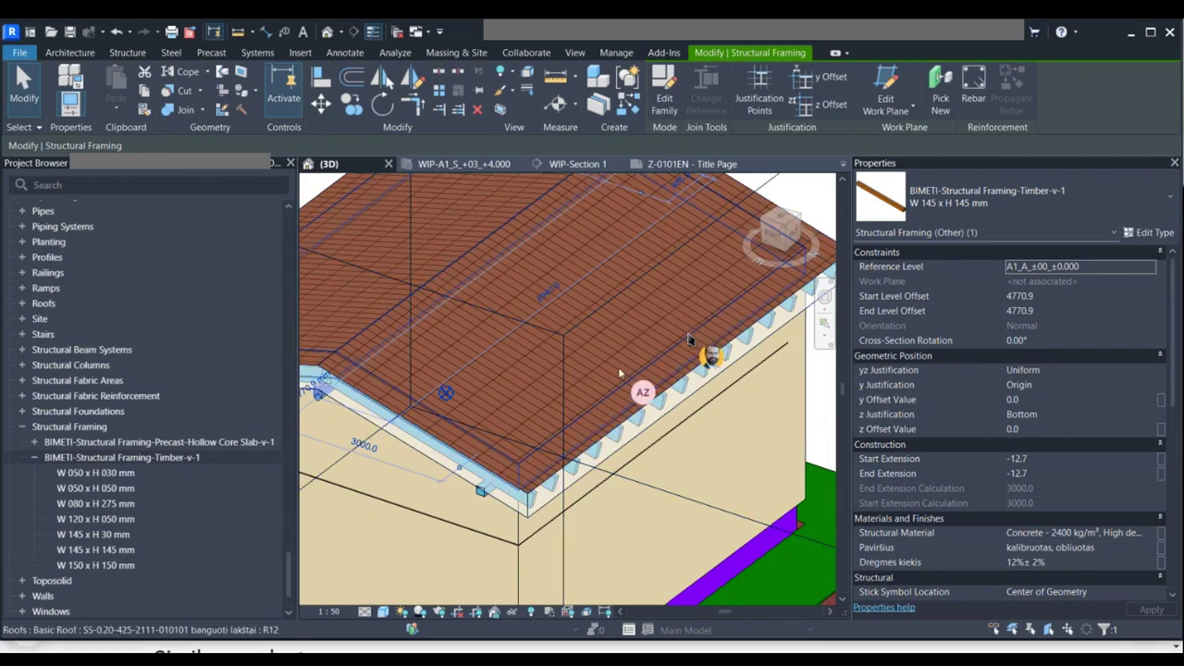
{"action": "key", "text": "Escape"}
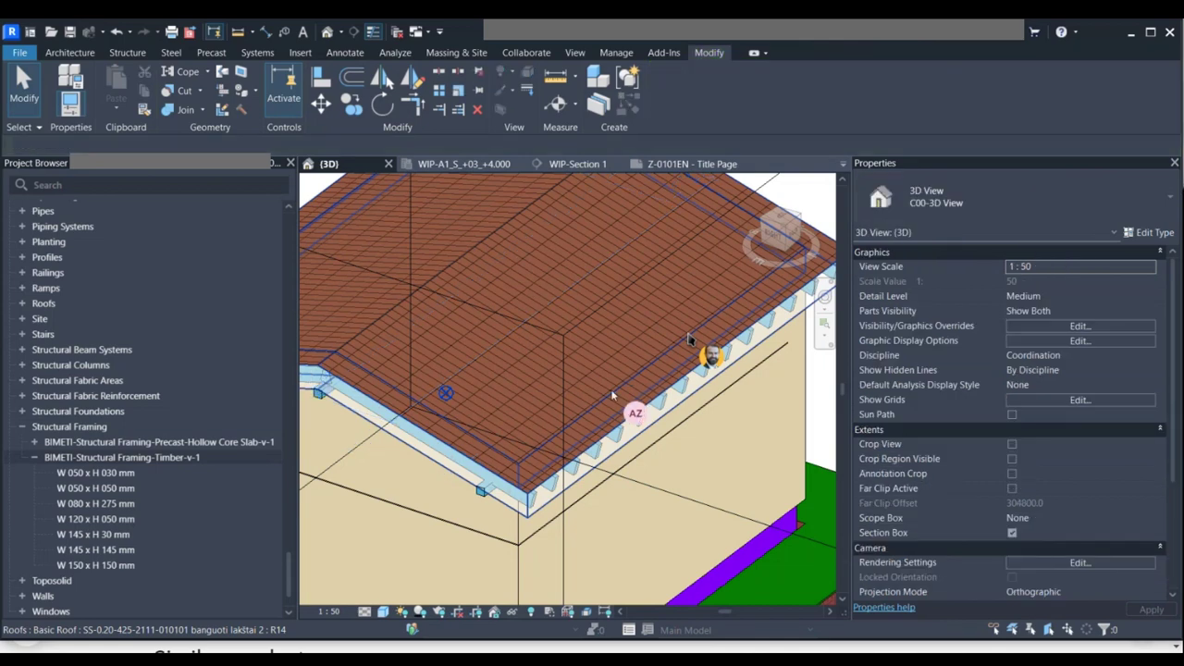
{"action": "left_click", "coordinate": [595, 354]}
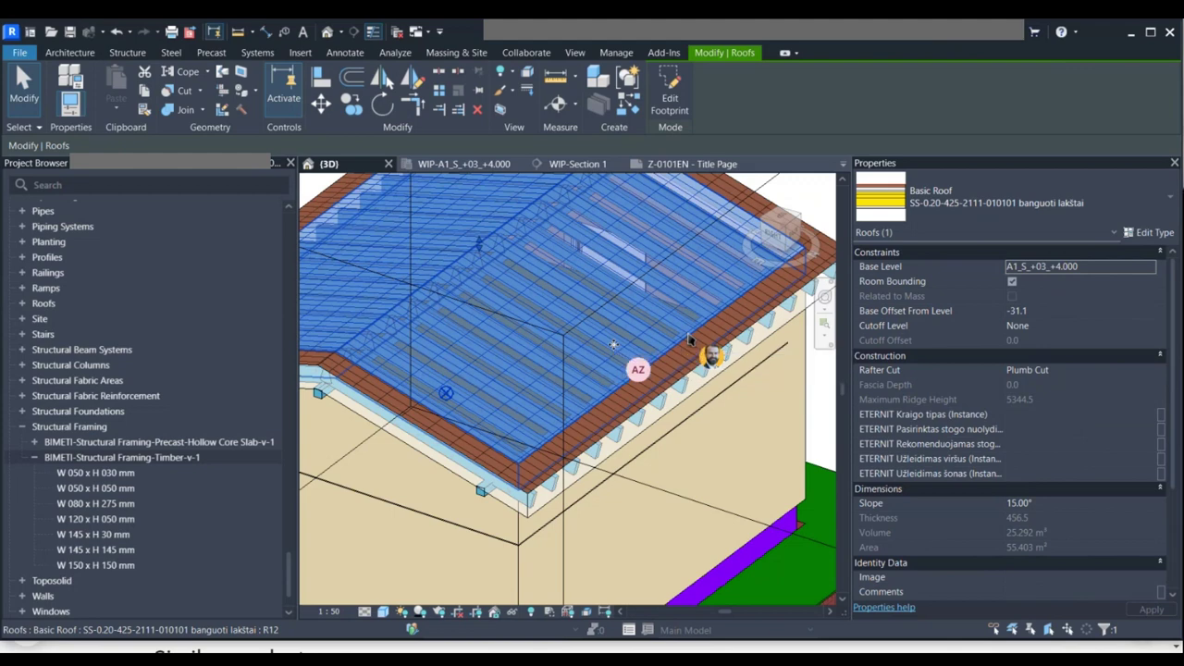
{"action": "key", "text": "h"}
{"action": "key", "text": "h"}
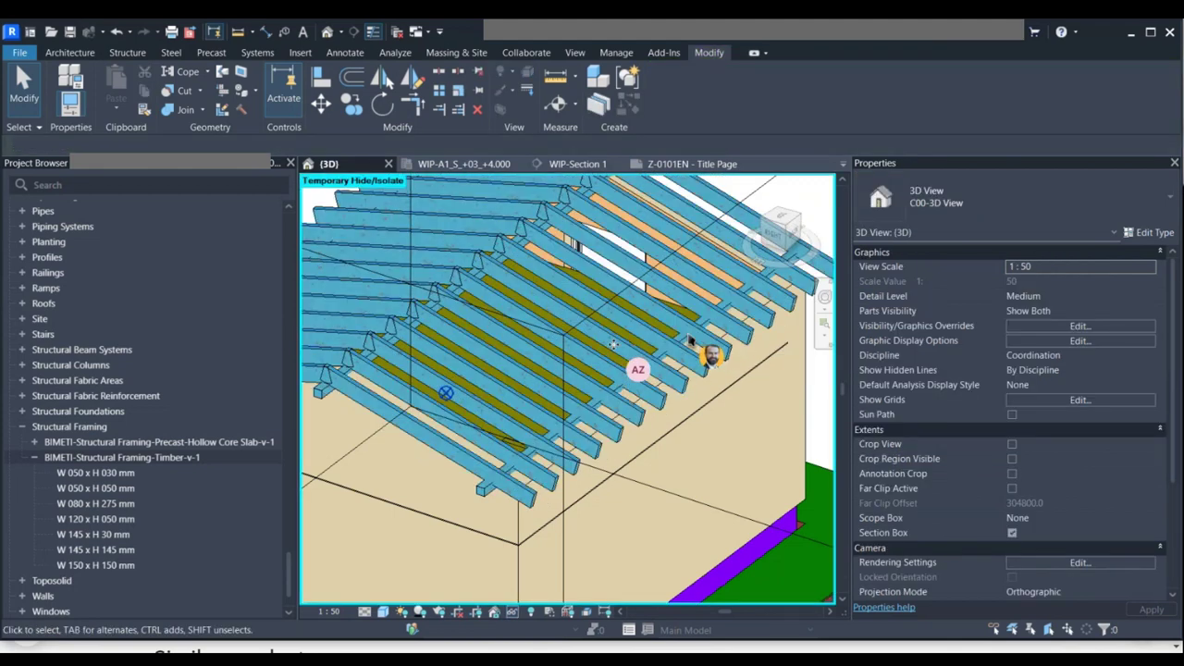
{"action": "mouse_move", "coordinate": [583, 451]}
{"action": "middle_mouse_down", "text": "shift"}
{"action": "mouse_move", "coordinate": [488, 496]}
{"action": "mouse_move", "coordinate": [583, 466]}
{"action": "mouse_move", "coordinate": [566, 460]}
{"action": "middle_mouse_up", "text": "shift"}
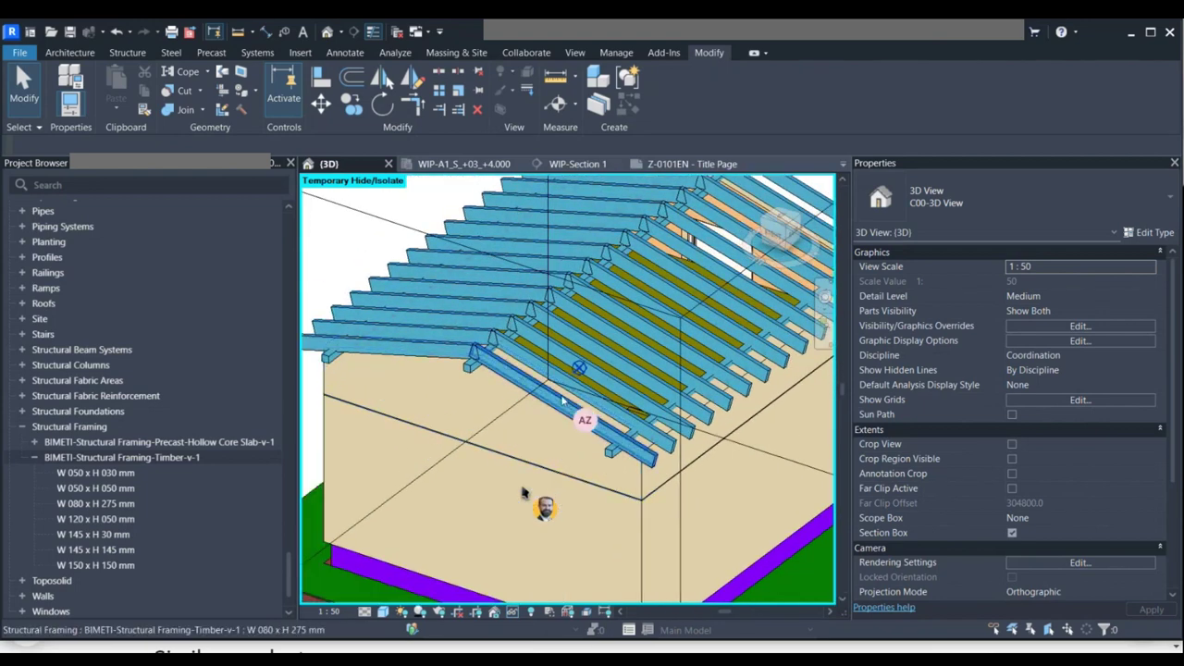
Select all W 145 x H 145 timber beams and link their Structural Material to Wood - Timber 1.
{"action": "left_click", "coordinate": [606, 455]}
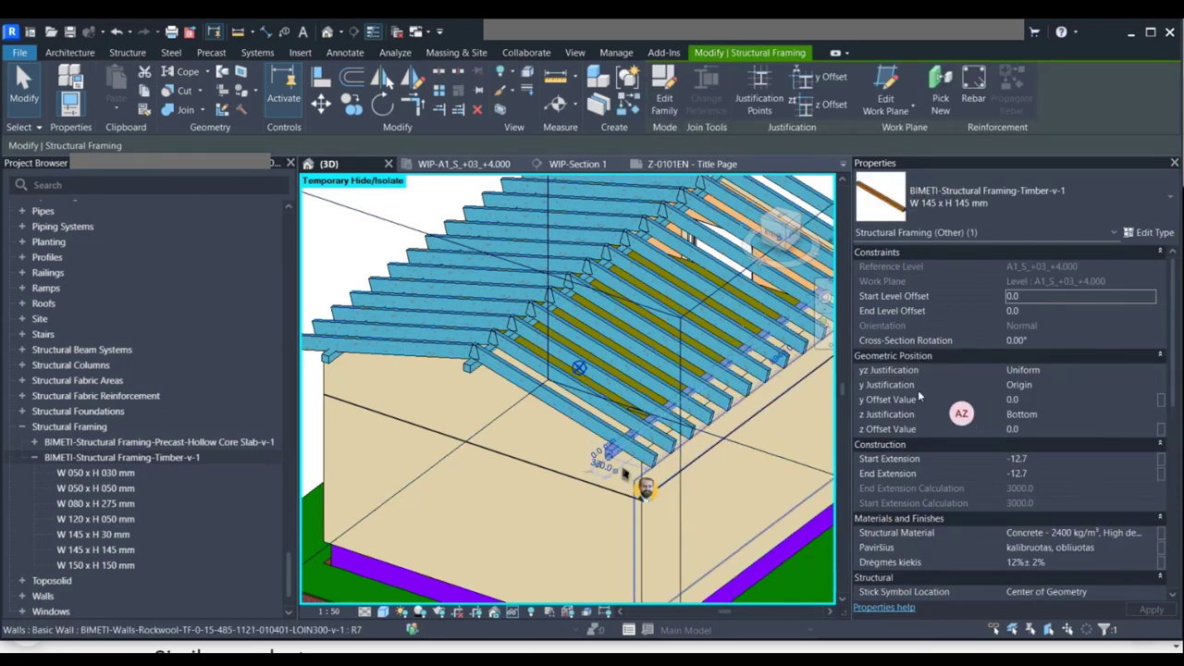
{"action": "right_click", "coordinate": [615, 462]}
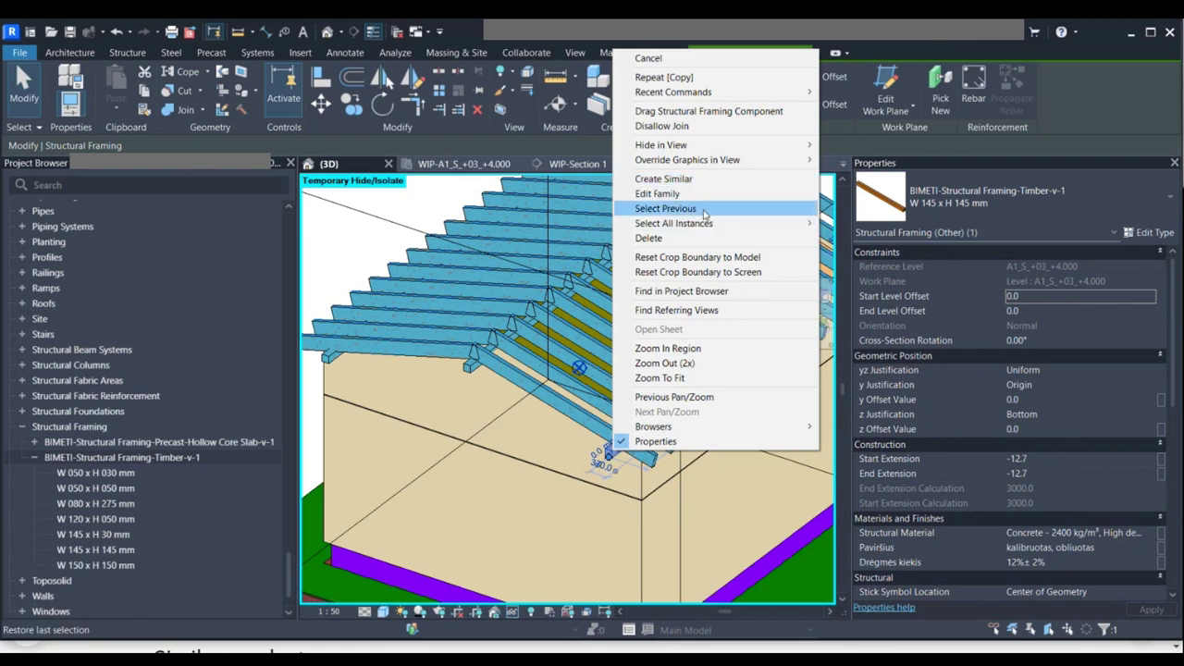
{"action": "mouse_move", "coordinate": [717, 227]}
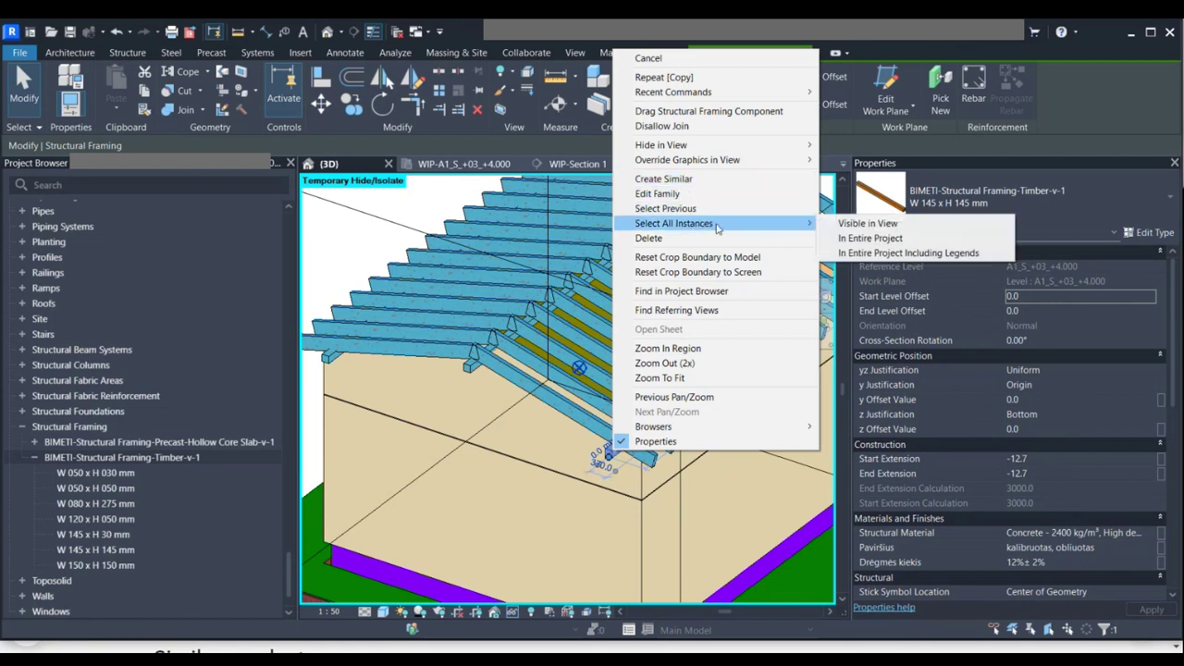
{"action": "left_click", "coordinate": [870, 239]}
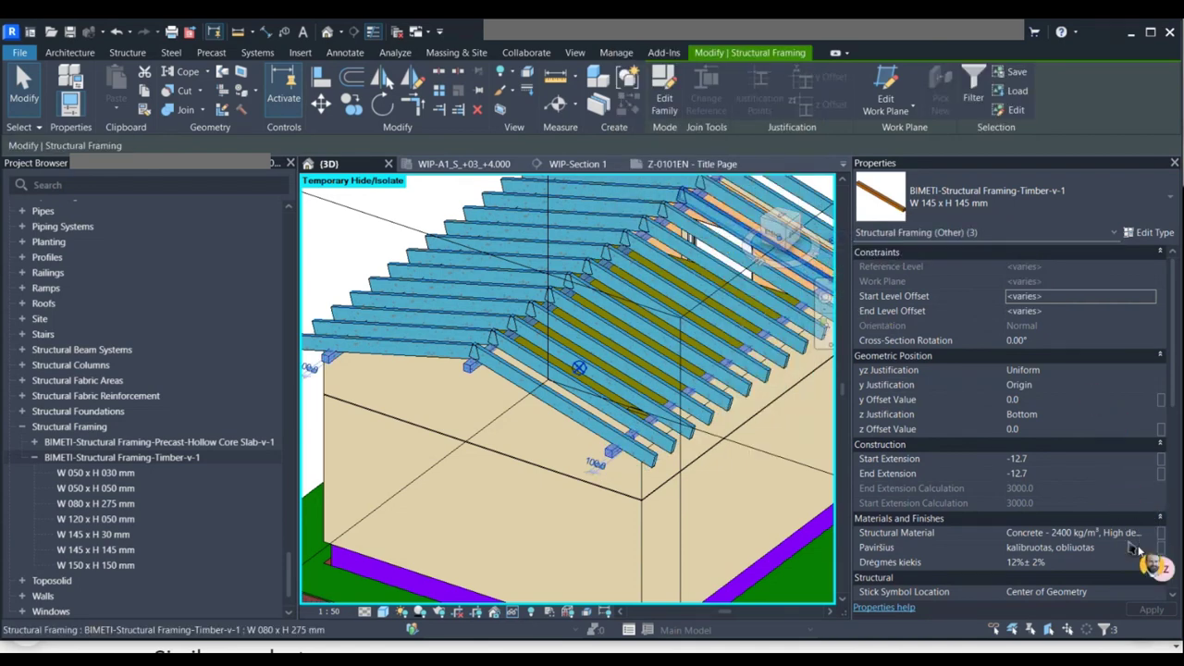
{"action": "scroll", "coordinate": [1127, 550], "scroll_direction": "down", "scroll_amount": 1}
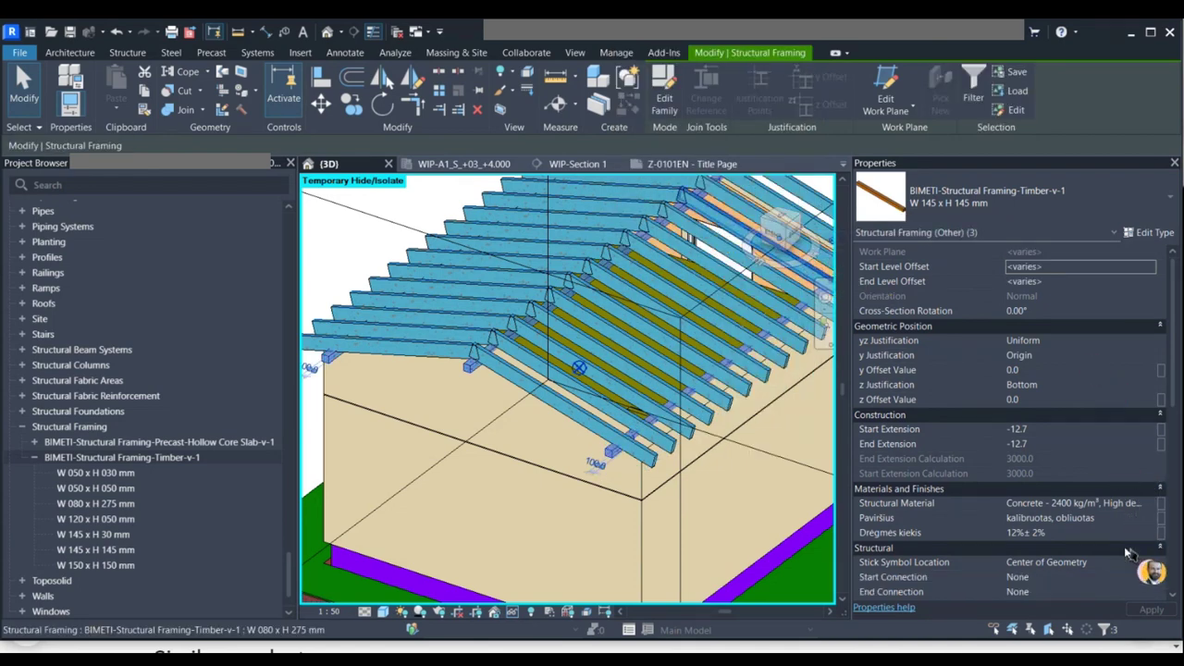
{"action": "left_click", "coordinate": [1162, 505]}
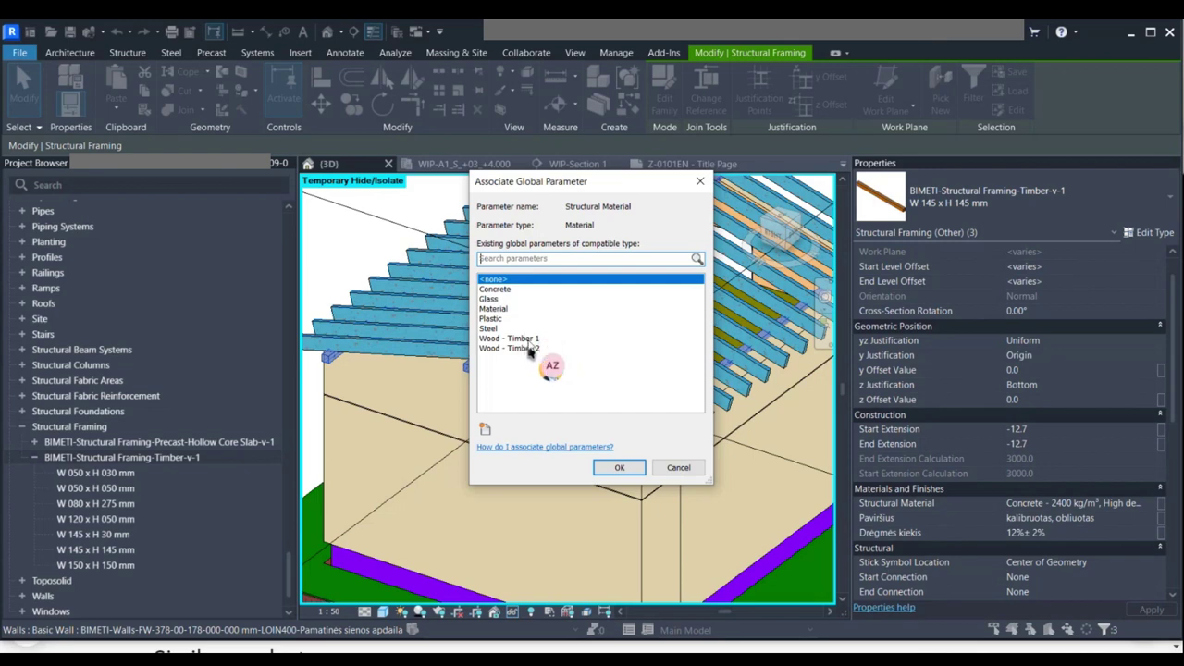
{"action": "left_click", "coordinate": [533, 340]}
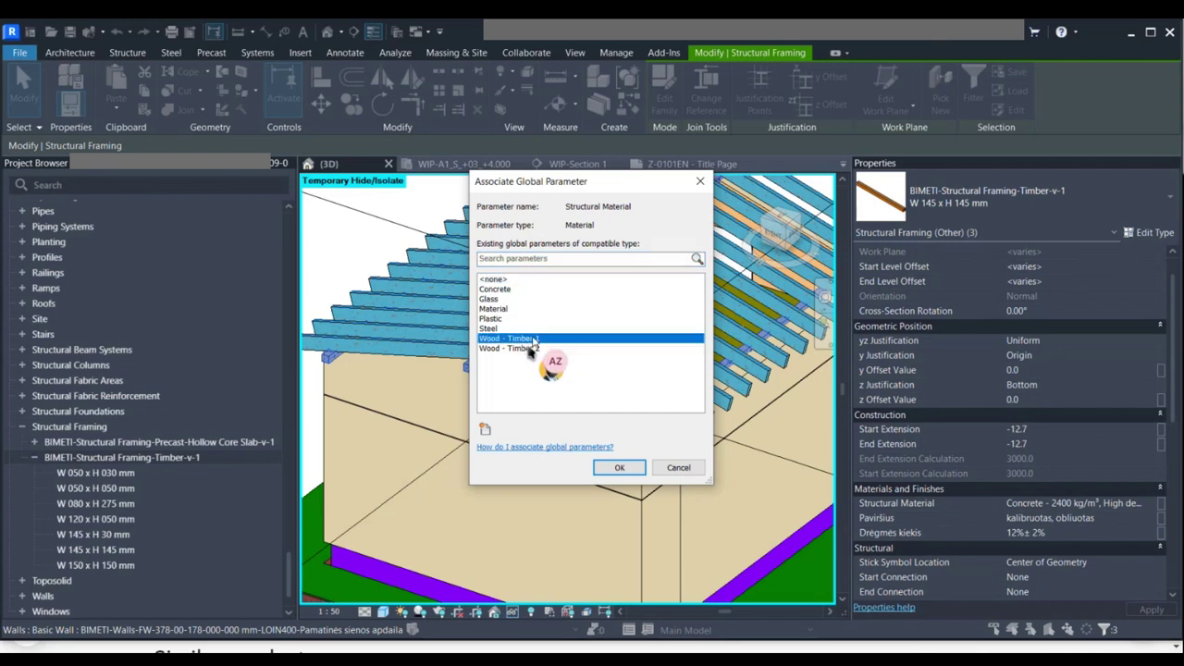
{"action": "left_click", "coordinate": [633, 469]}
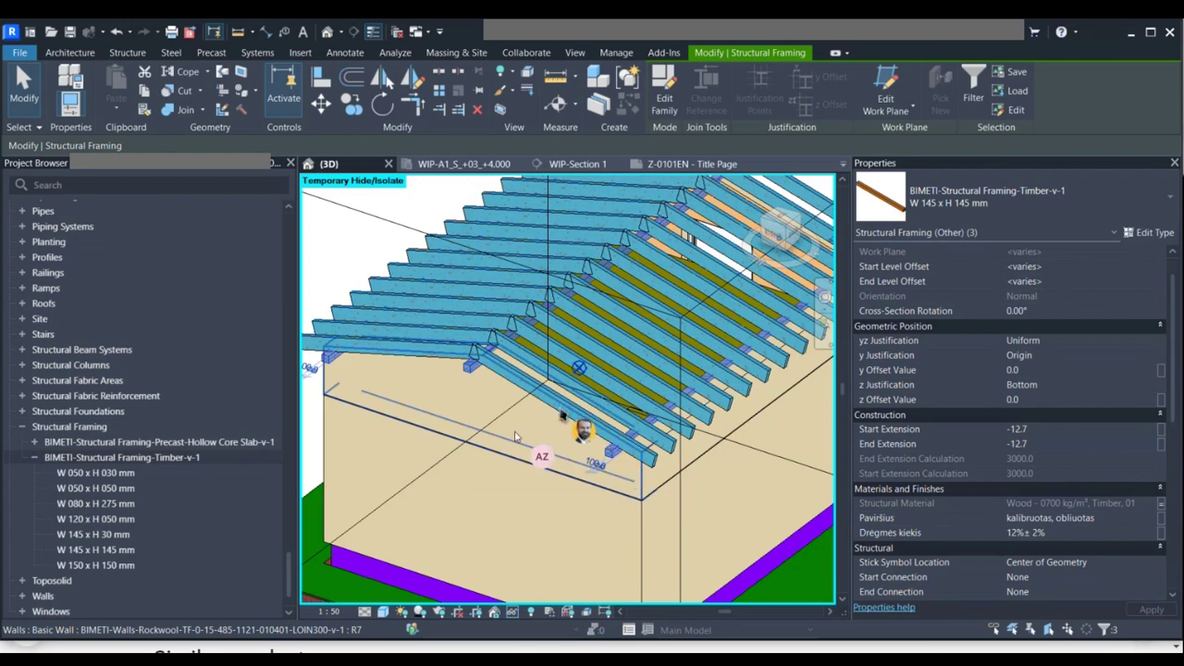
Select all 30 W 080 x H 275 mm joists and link their Structural Material to Wood - Timber 1.
{"action": "scroll", "coordinate": [547, 401], "scroll_direction": "up", "scroll_amount": 3}
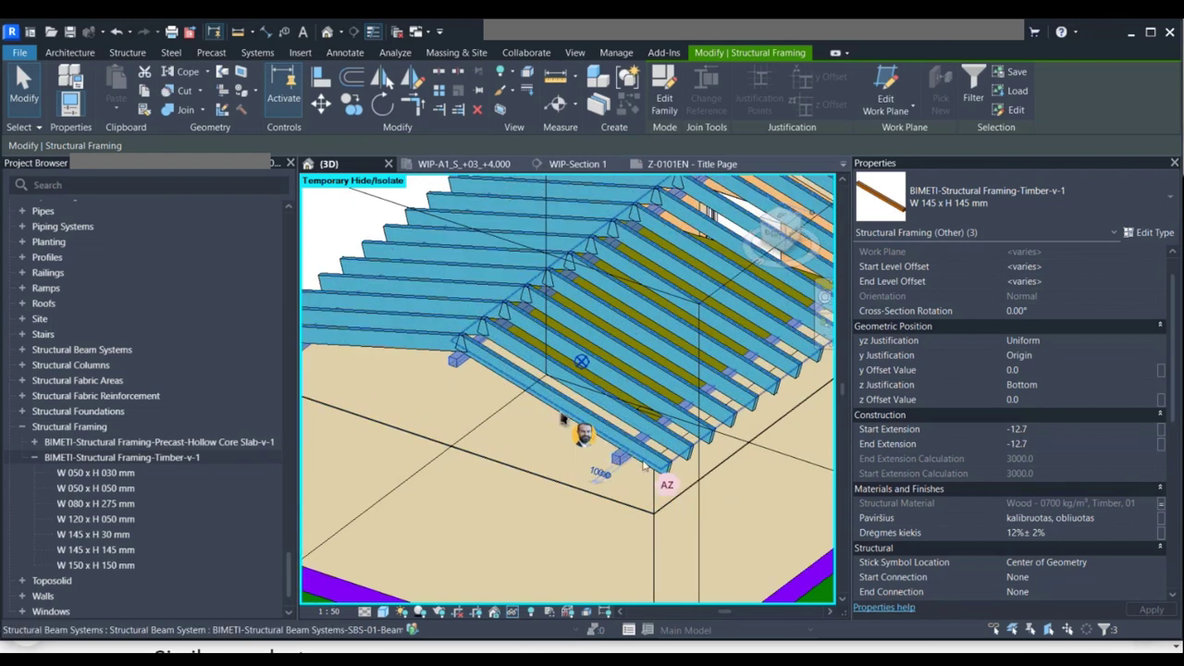
{"action": "left_click", "coordinate": [569, 413]}
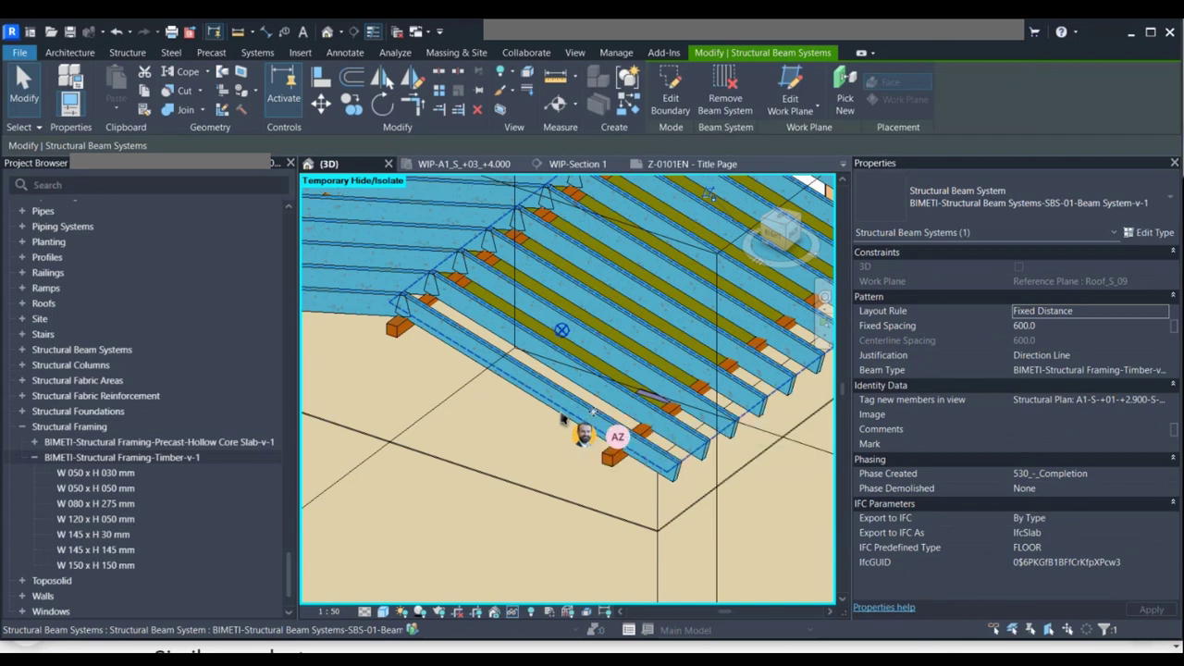
{"action": "key", "text": "Escape"}
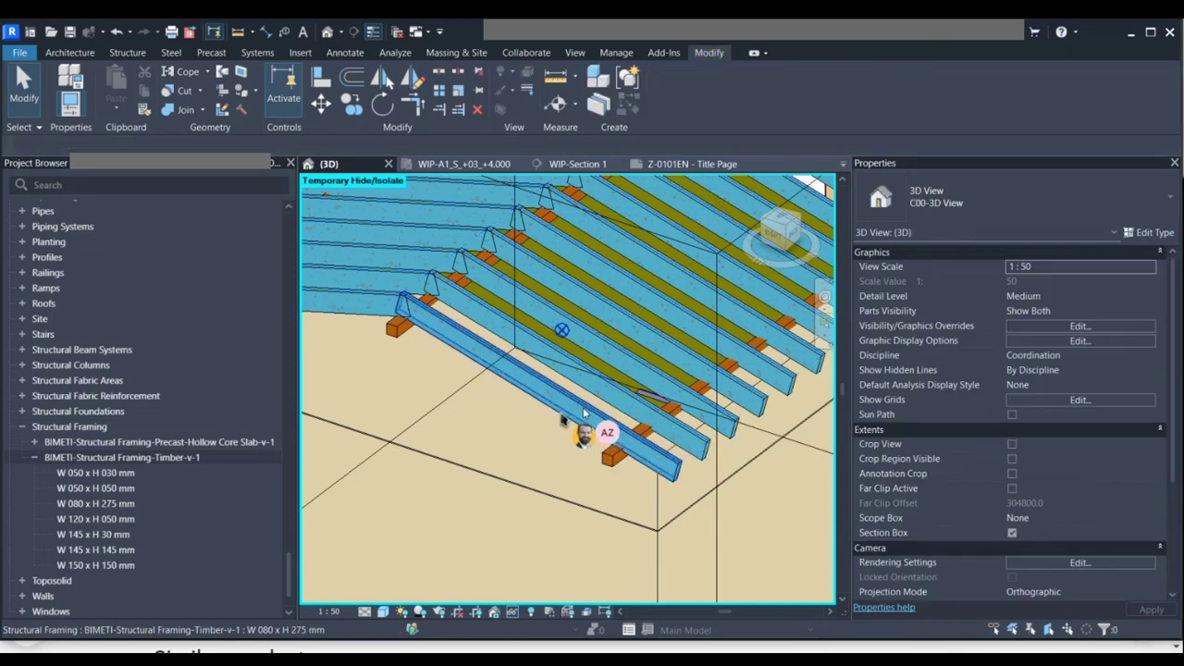
{"action": "left_click", "coordinate": [583, 407]}
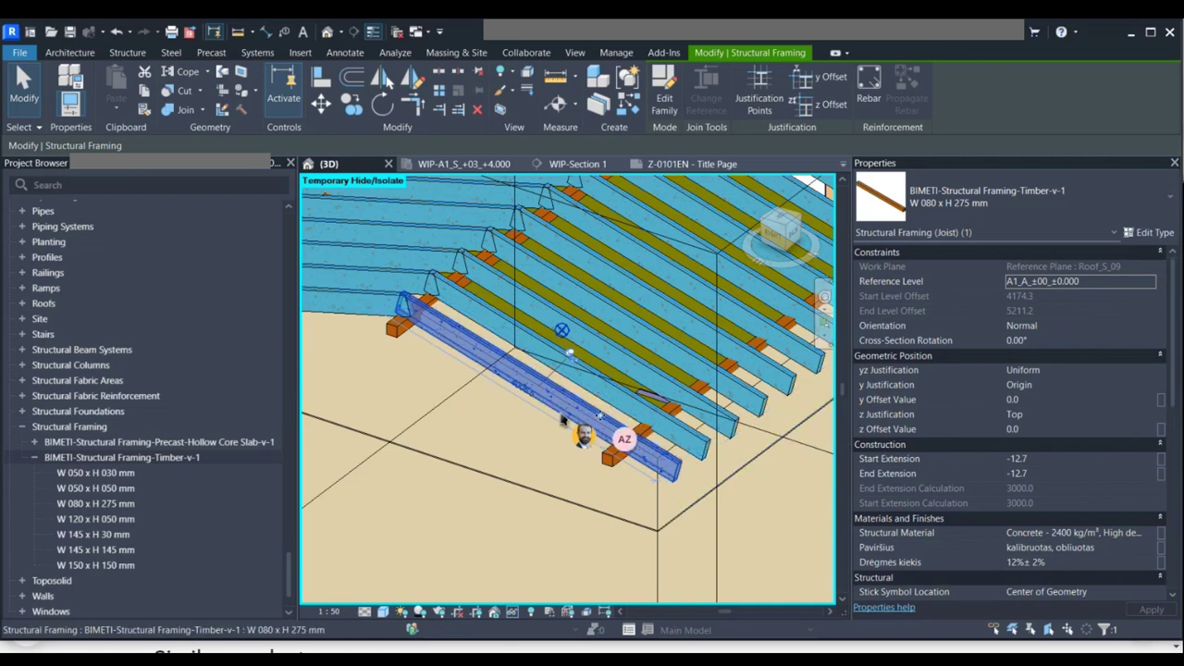
{"action": "right_click", "coordinate": [601, 422]}
{"action": "mouse_move", "coordinate": [703, 427]}
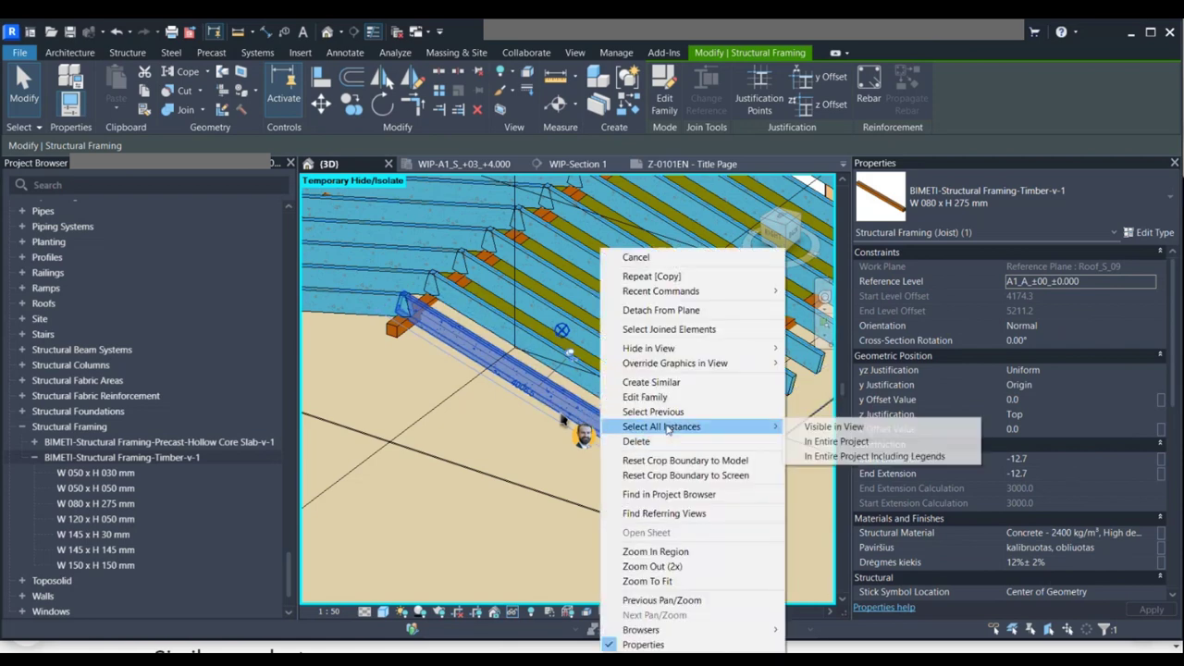
{"action": "left_click", "coordinate": [836, 442]}
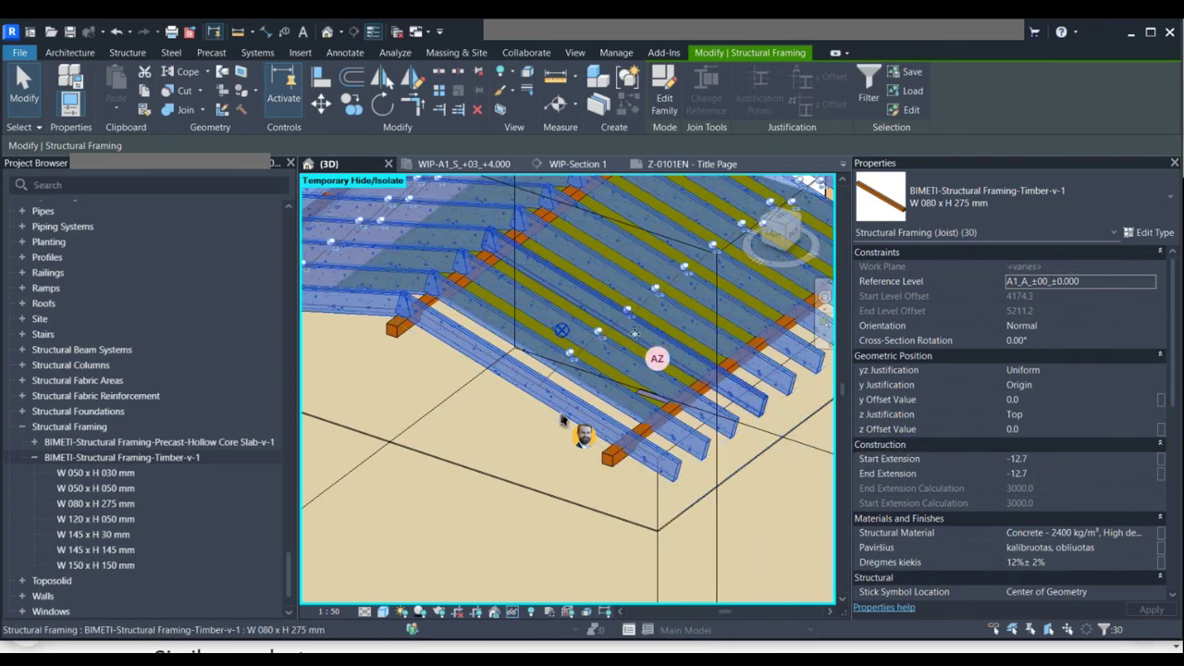
{"action": "scroll", "coordinate": [1143, 491], "scroll_direction": "down", "scroll_amount": 2}
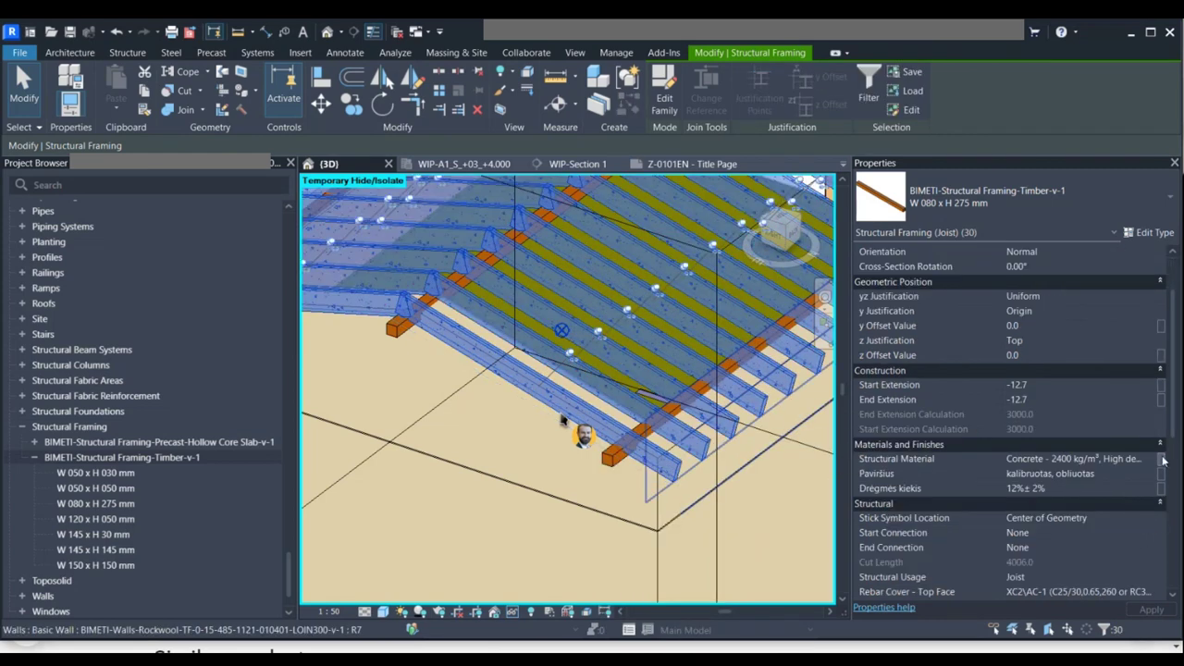
{"action": "left_click", "coordinate": [1162, 459]}
{"action": "left_click", "coordinate": [530, 339]}
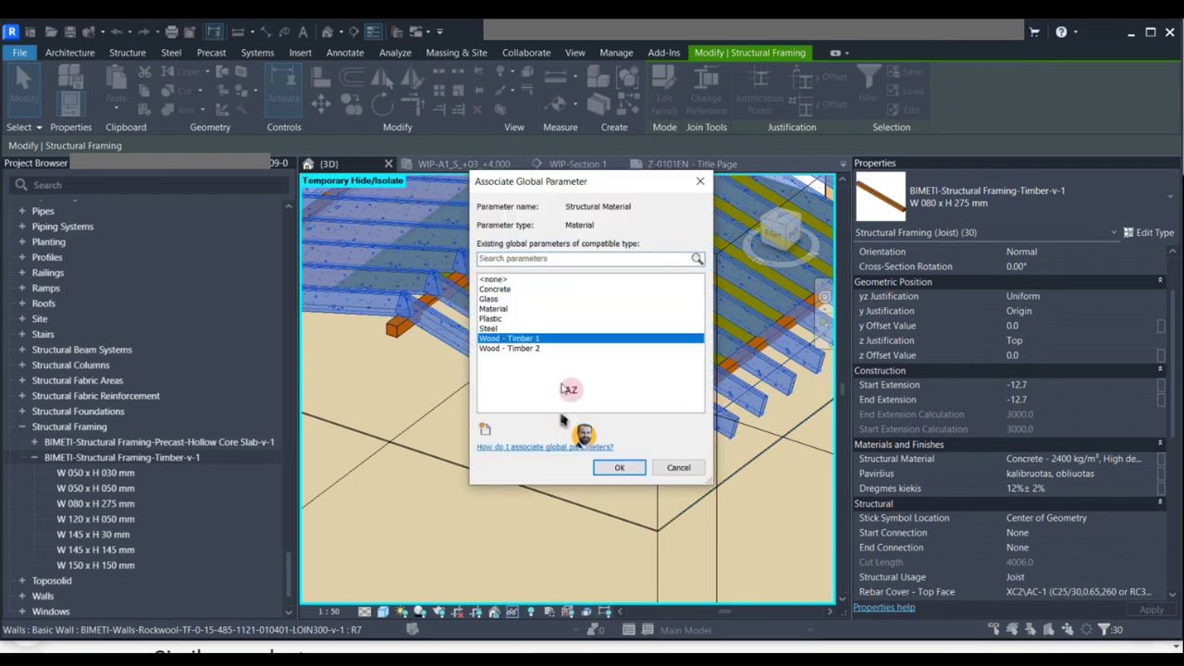
{"action": "left_click", "coordinate": [620, 469]}
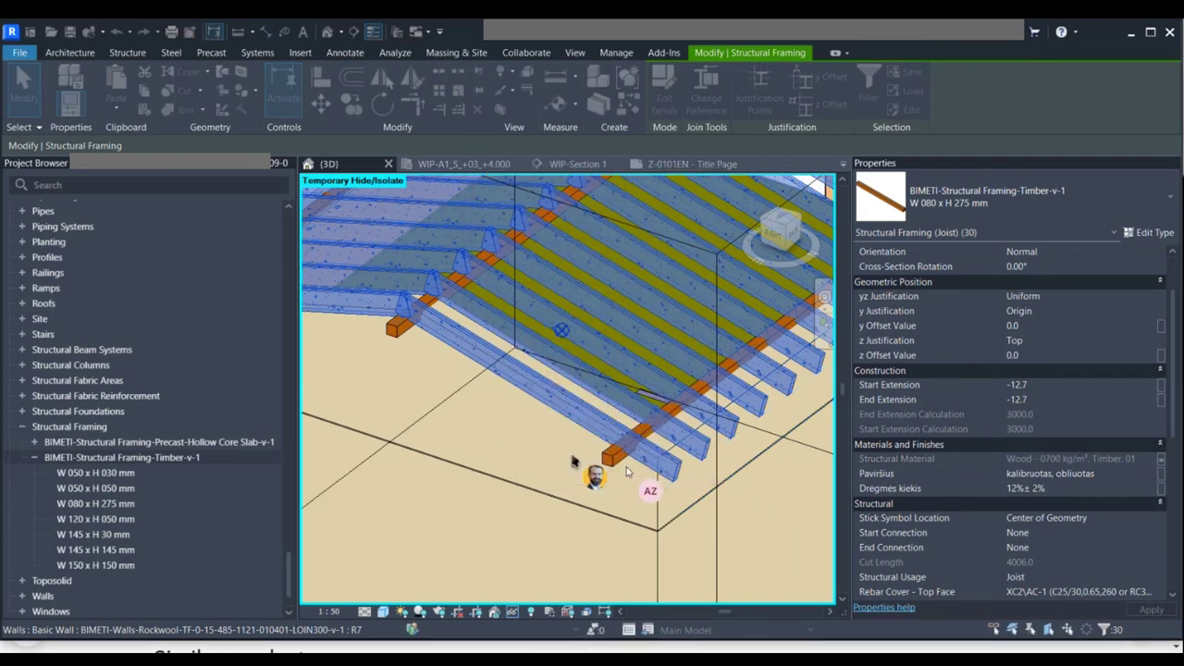
{"action": "middle_click_drag", "start_coordinate": [626, 467], "coordinate": [593, 266], "text": "shift"}
{"action": "key", "text": "Escape"}
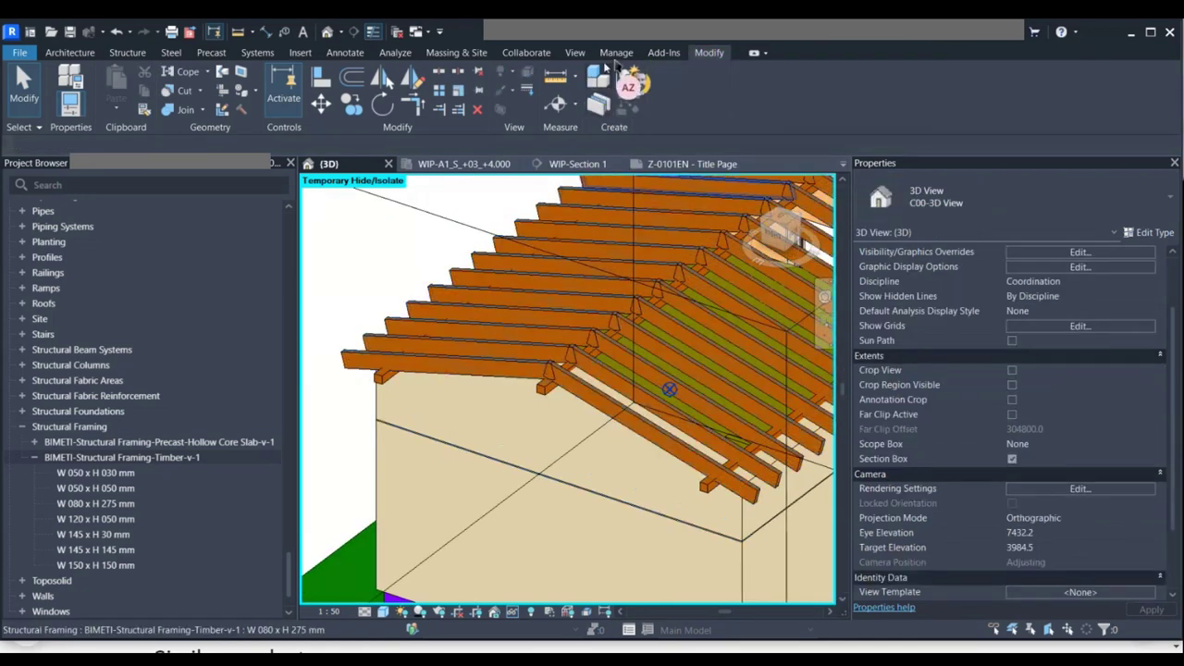
{"action": "left_click", "coordinate": [617, 53]}
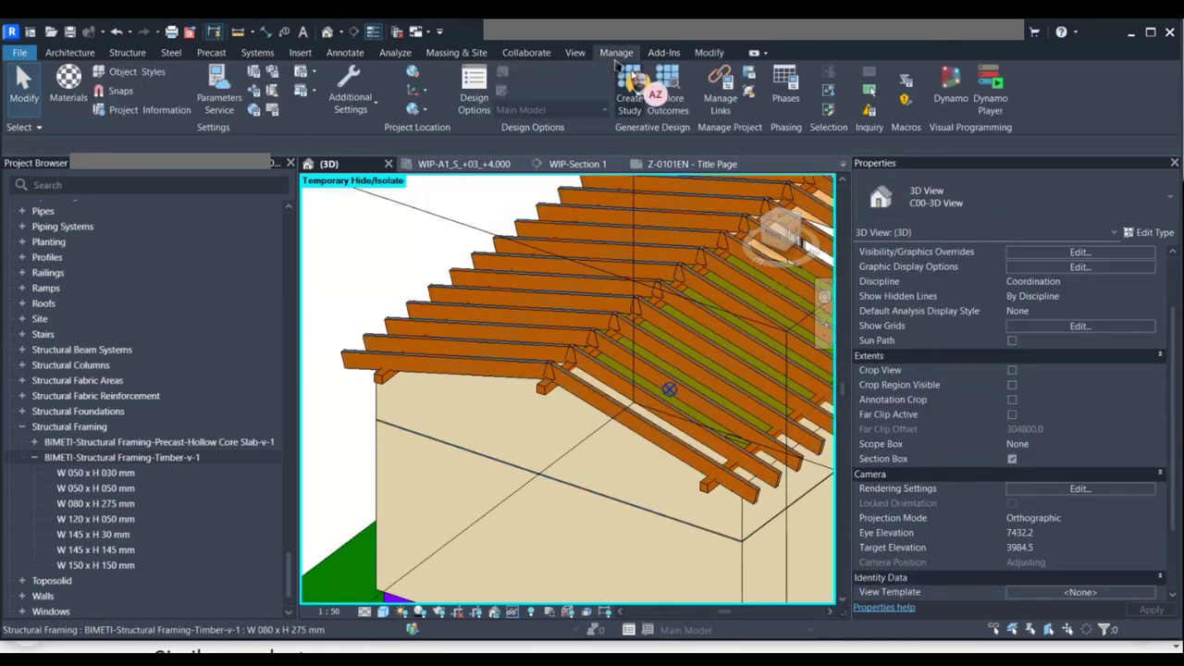
{"action": "left_click", "coordinate": [254, 111]}
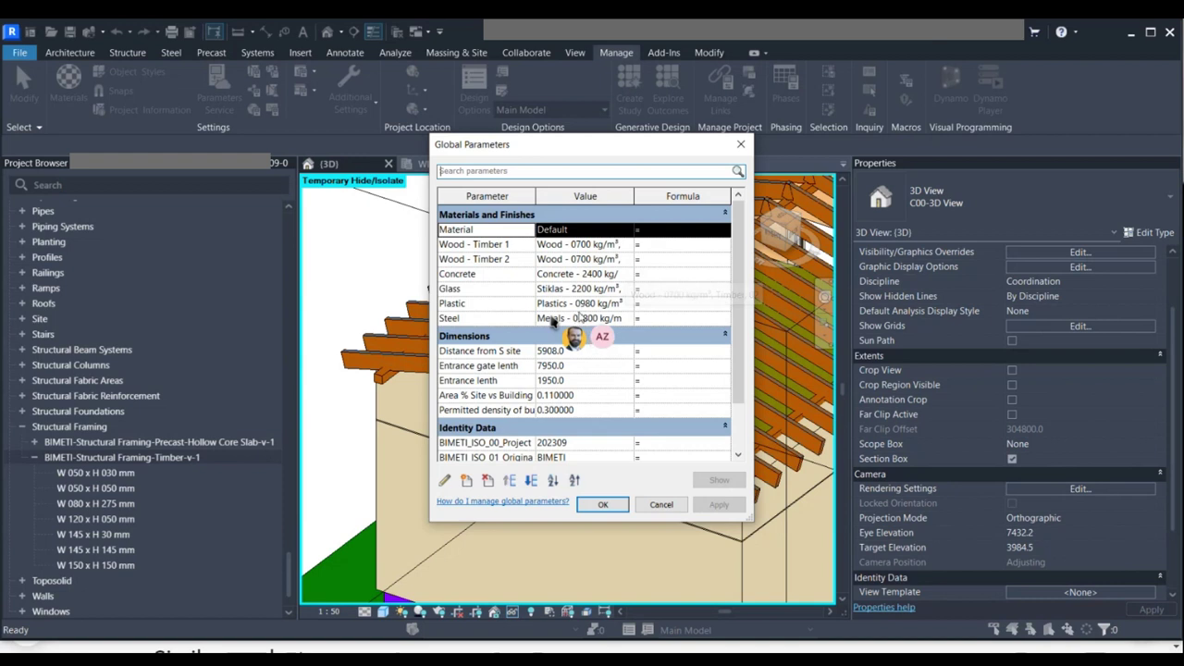
{"action": "scroll", "coordinate": [552, 321], "scroll_direction": "down", "scroll_amount": 1}
{"action": "scroll", "coordinate": [569, 310], "scroll_direction": "up", "scroll_amount": 1}
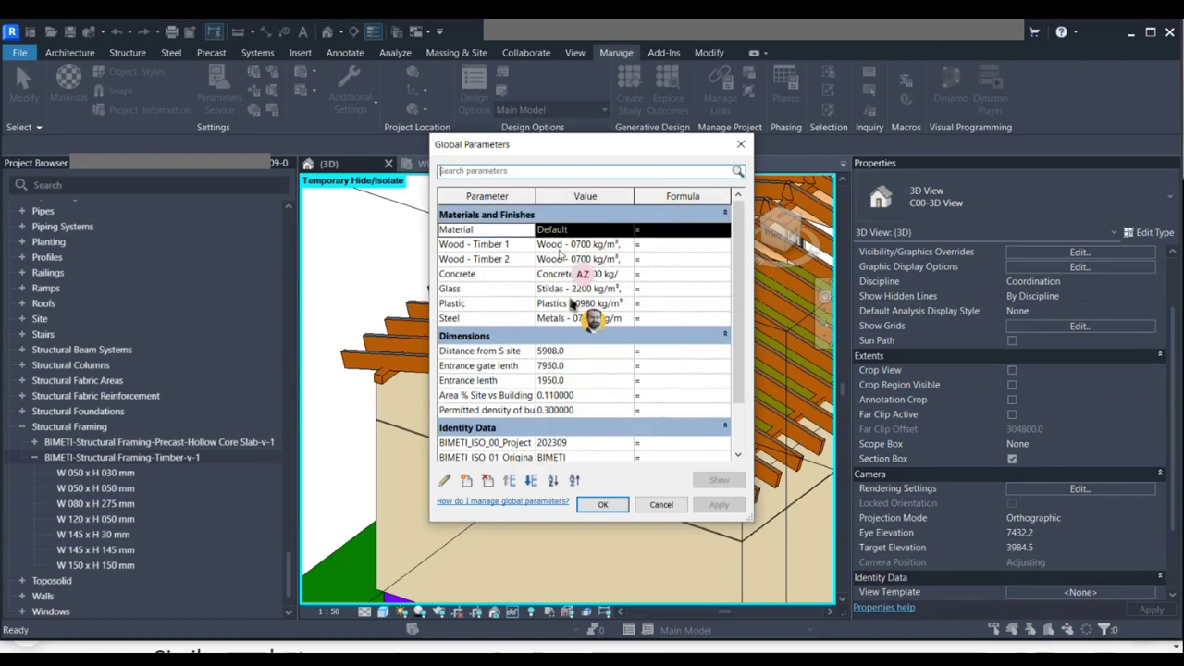
{"action": "scroll", "coordinate": [569, 309], "scroll_direction": "down", "scroll_amount": 1}
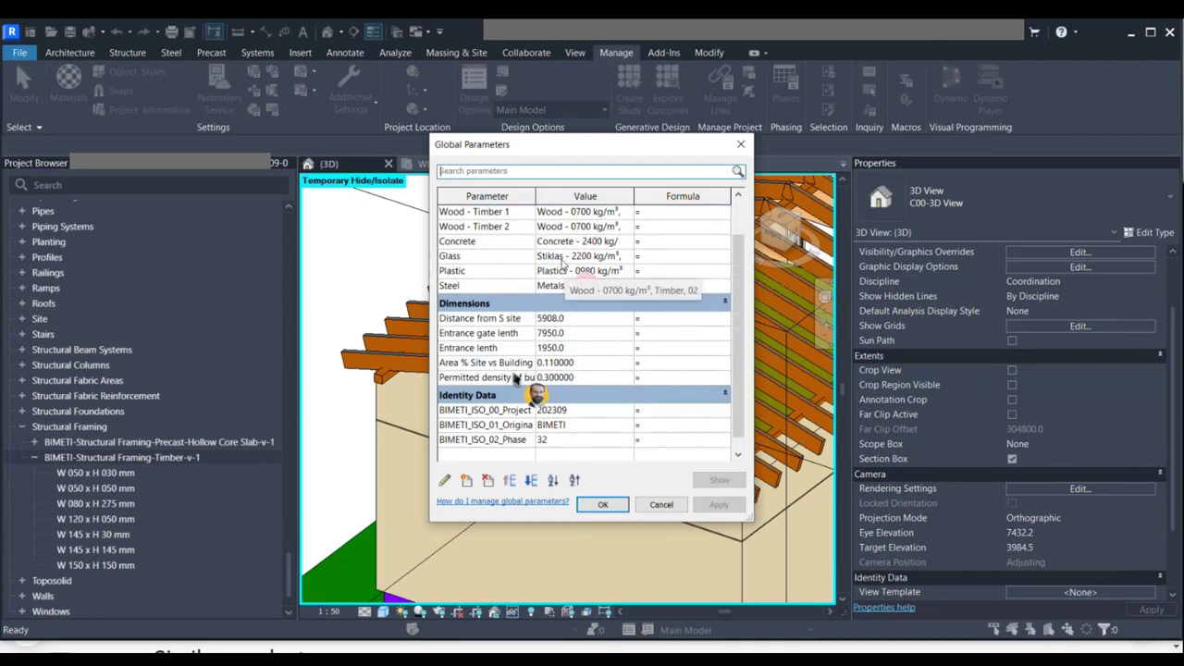
{"action": "scroll", "coordinate": [537, 320], "scroll_direction": "up", "scroll_amount": 1}
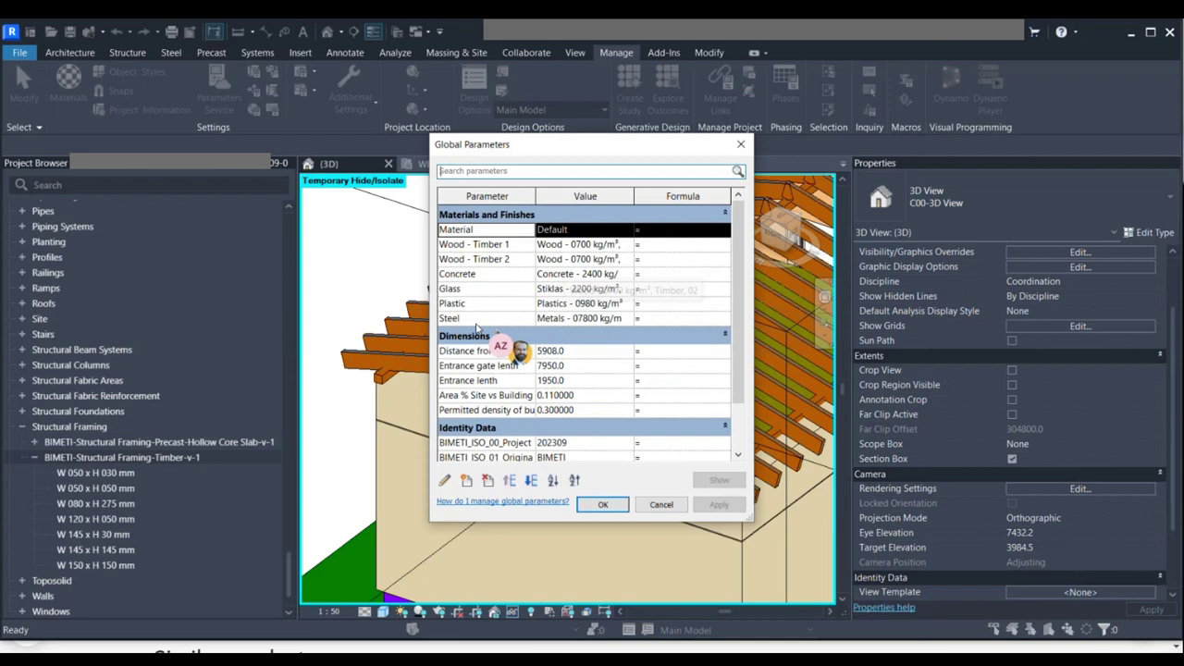
{"action": "scroll", "coordinate": [518, 425], "scroll_direction": "down", "scroll_amount": 1}
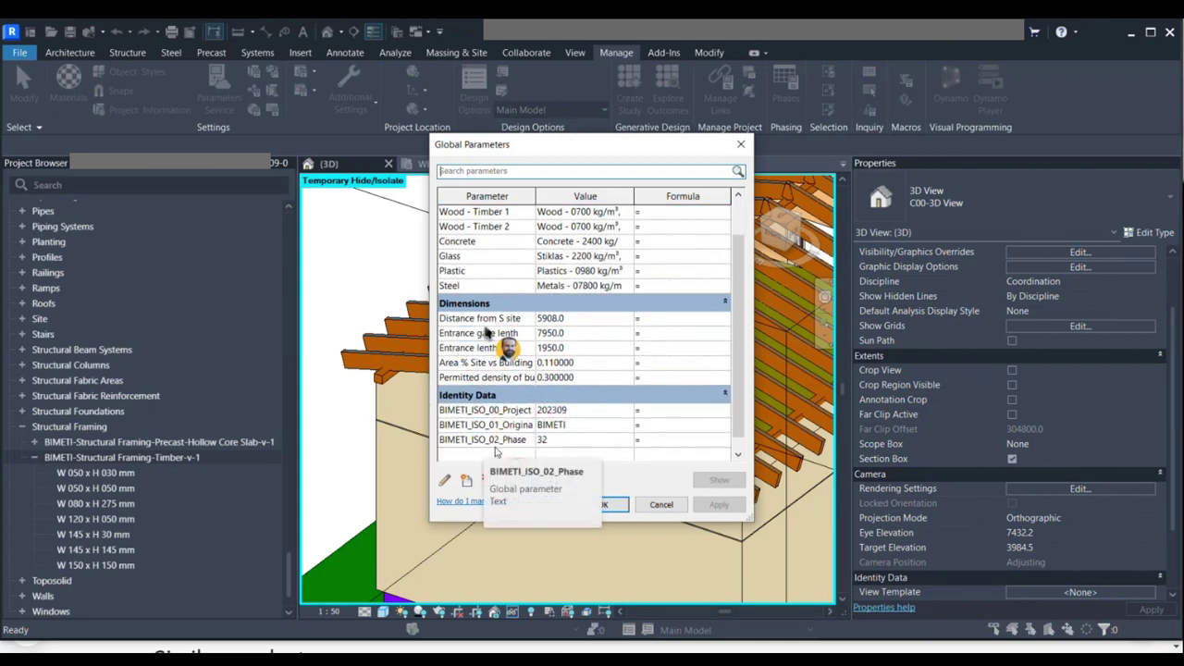
{"action": "left_click", "coordinate": [609, 505]}
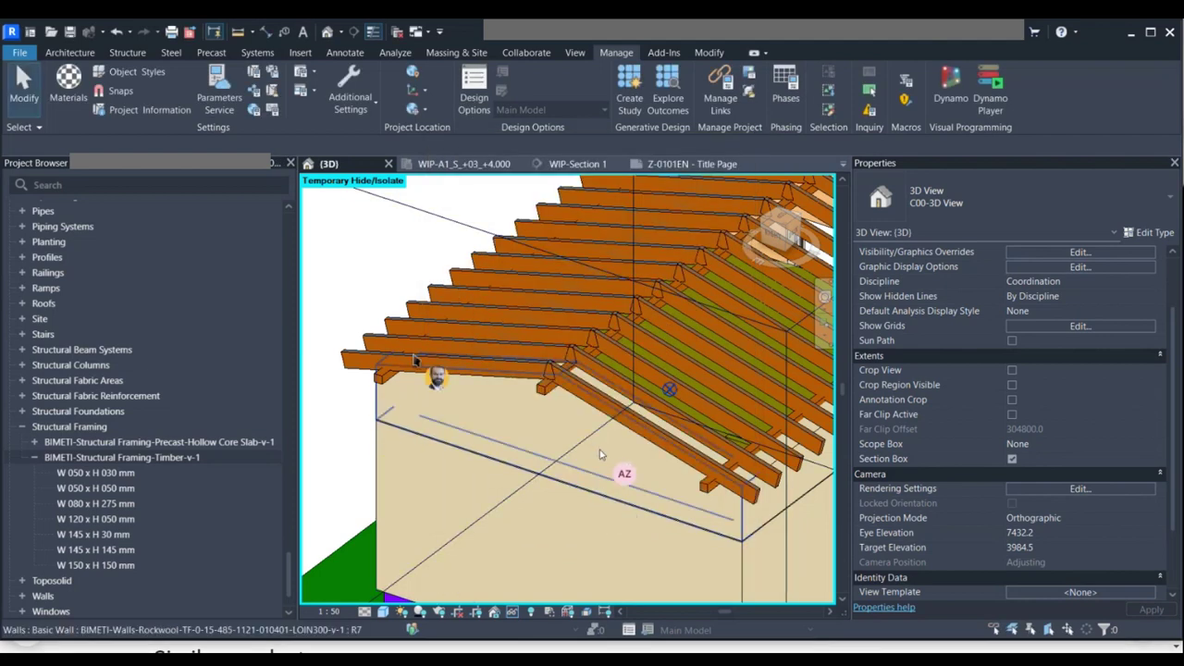
Close in on the rafter ends at the ridge and bring up the Steel fabrication tools.
{"action": "middle_click_drag", "start_coordinate": [600, 449], "coordinate": [564, 459]}
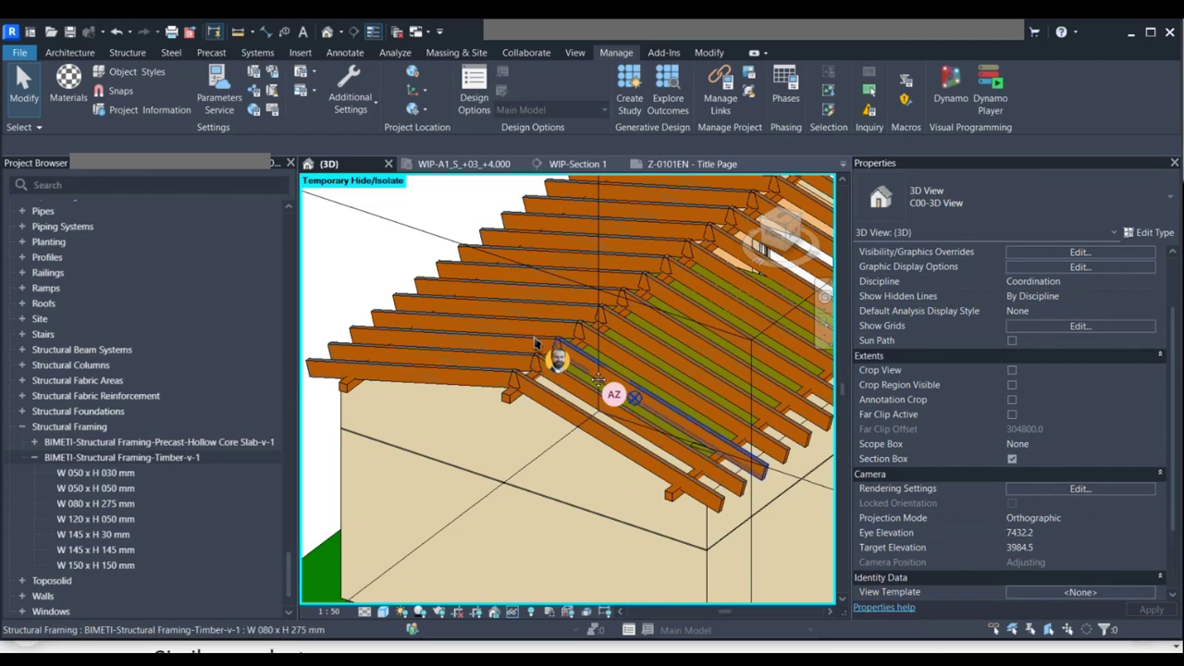
{"action": "middle_click_drag", "start_coordinate": [535, 342], "coordinate": [533, 373], "text": "shift"}
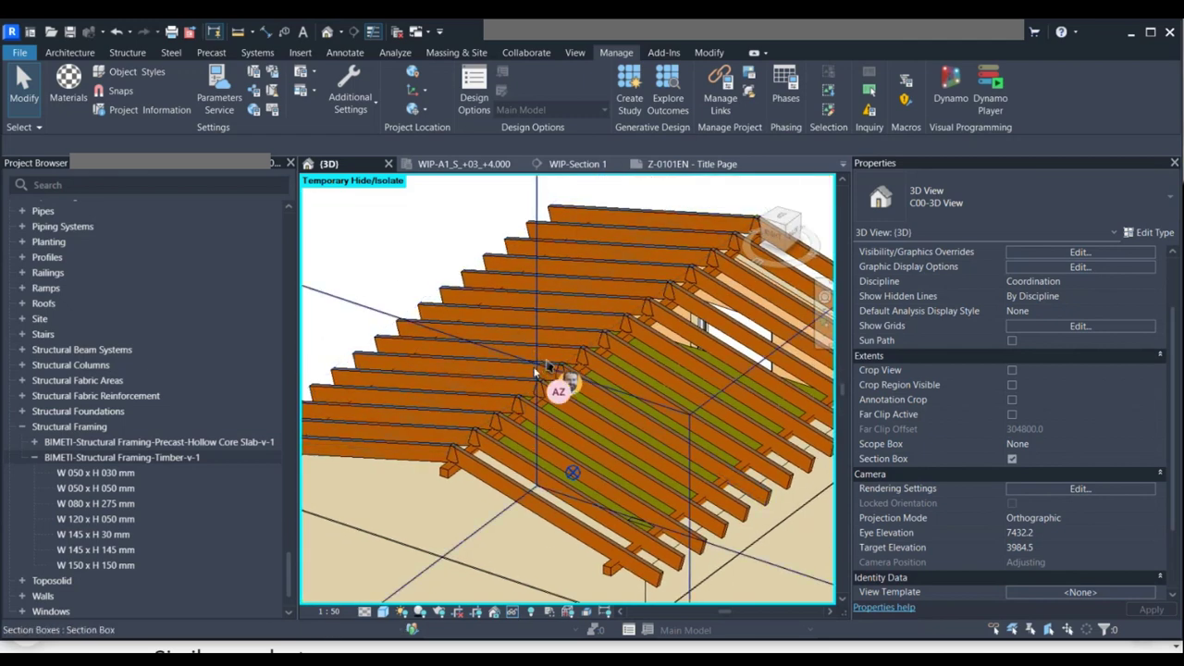
{"action": "scroll", "coordinate": [535, 373], "scroll_direction": "up", "scroll_amount": 2}
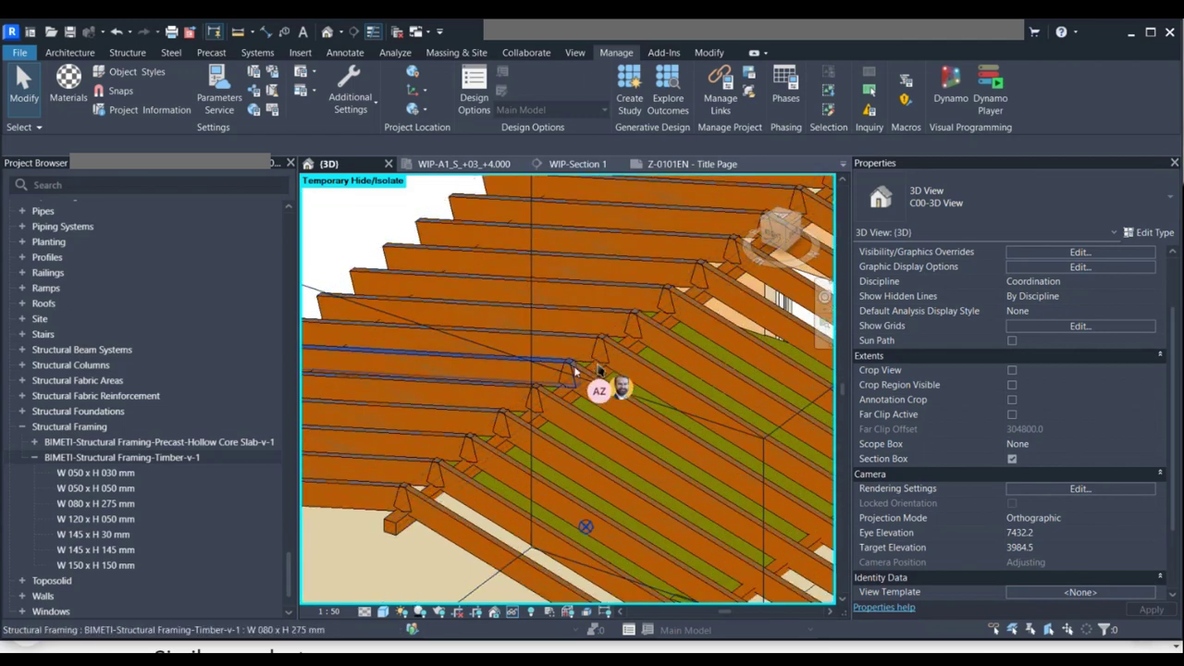
{"action": "middle_click_drag", "start_coordinate": [568, 365], "coordinate": [545, 400], "text": "shift"}
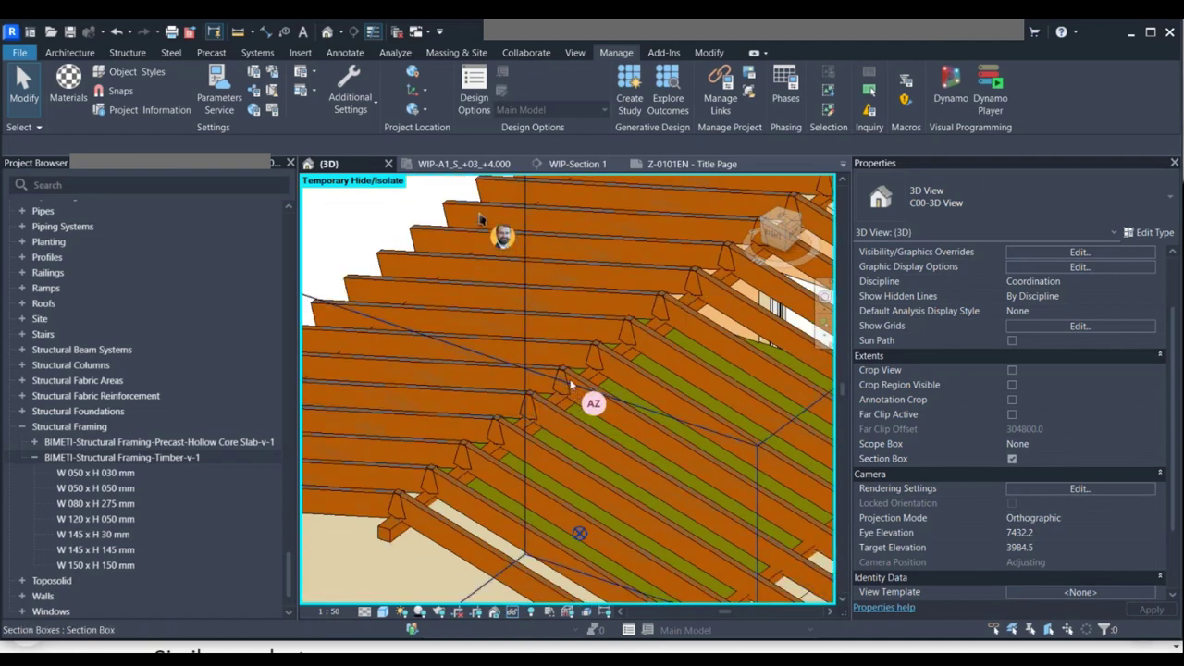
{"action": "left_click", "coordinate": [172, 53]}
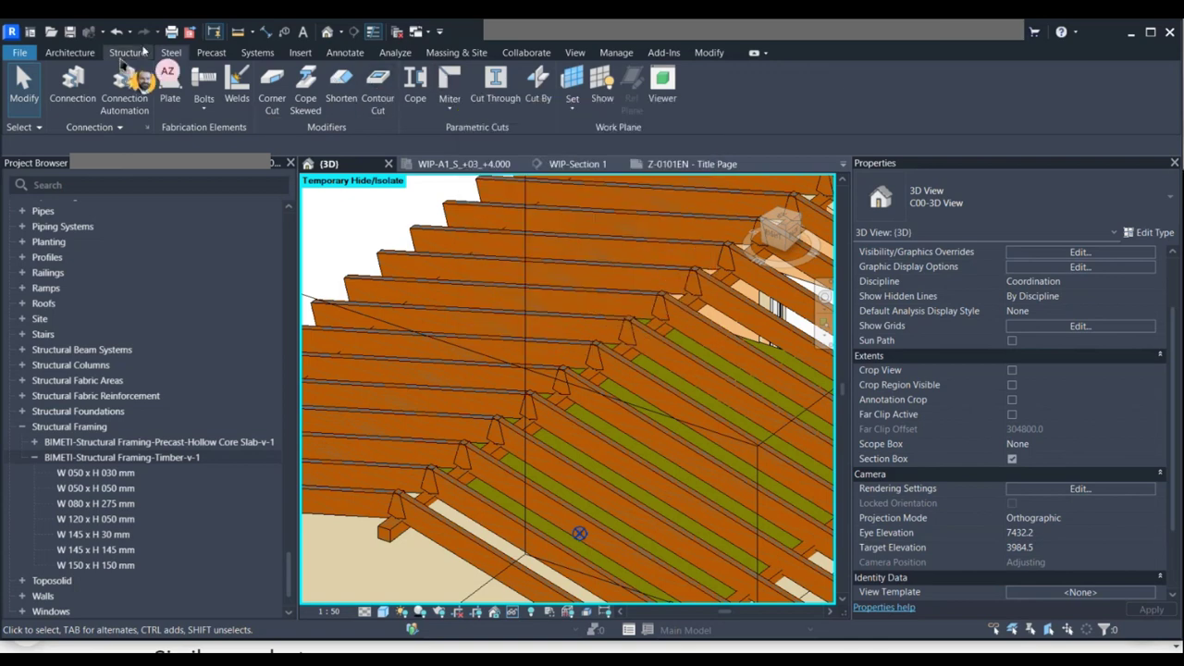
Cut the sloped rafter with the horizontal timber beam at the ridge using Cut Geometry.
{"action": "left_click", "coordinate": [708, 54]}
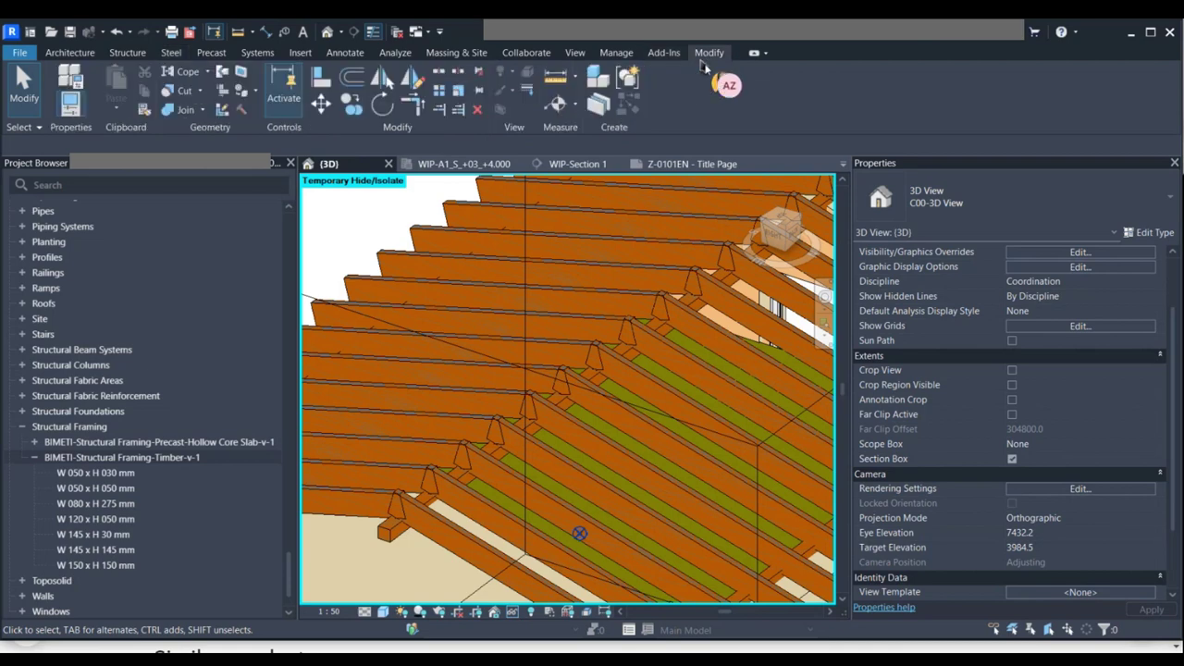
{"action": "left_click", "coordinate": [177, 90]}
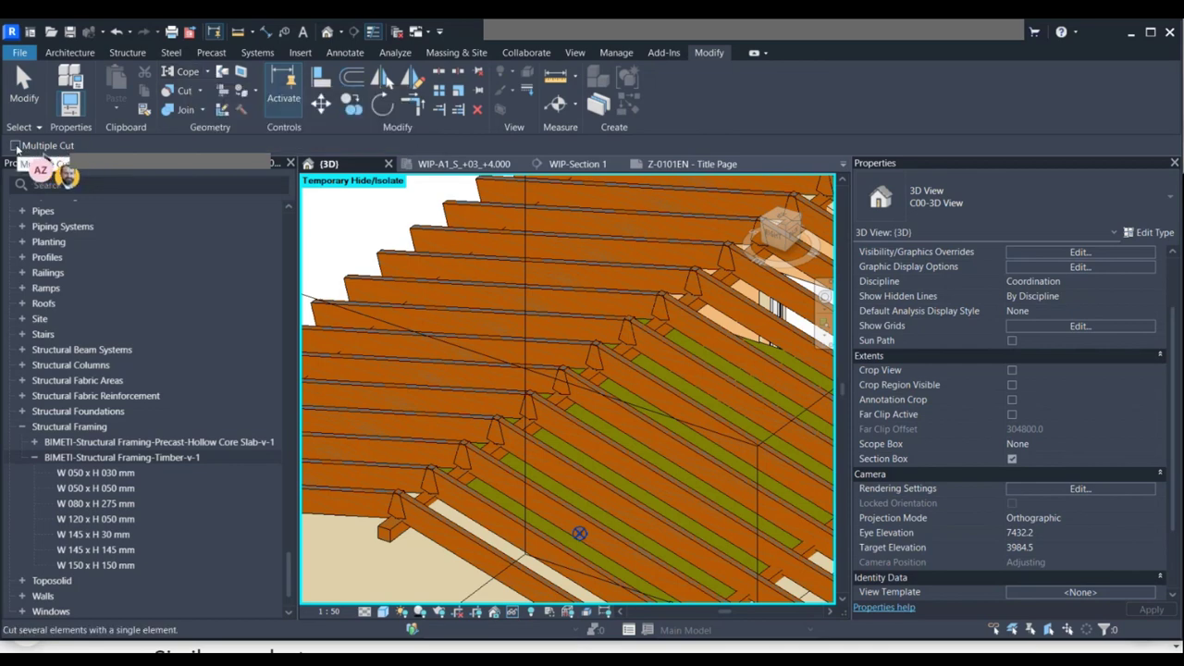
{"action": "left_click", "coordinate": [15, 146]}
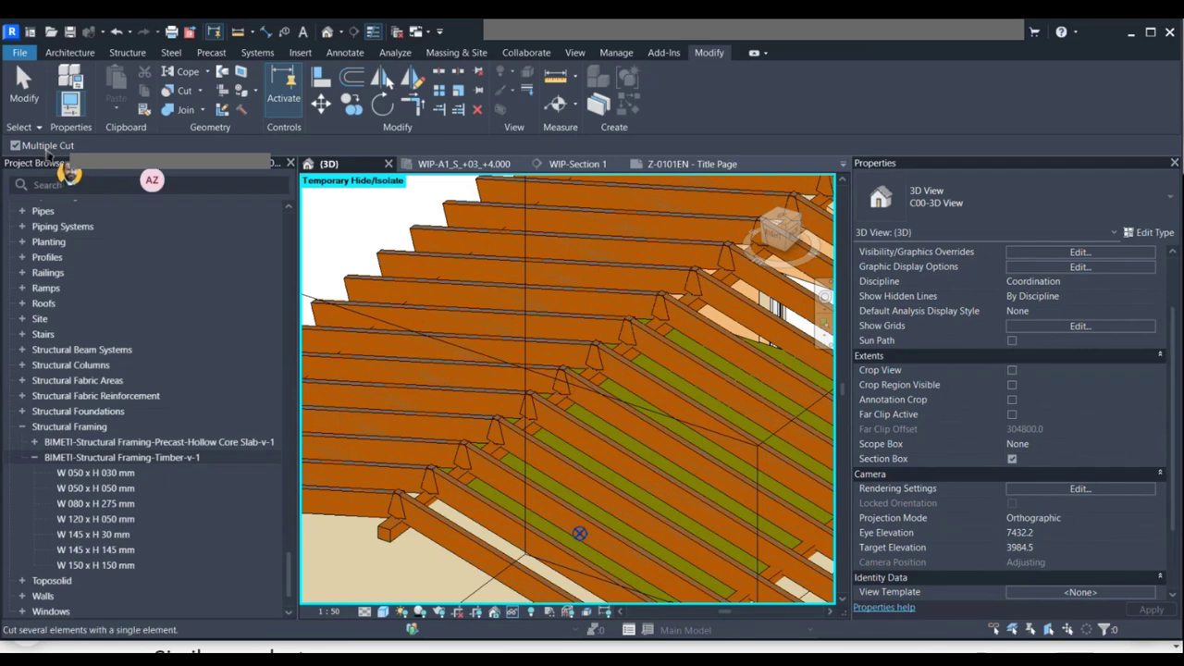
{"action": "left_click", "coordinate": [435, 344]}
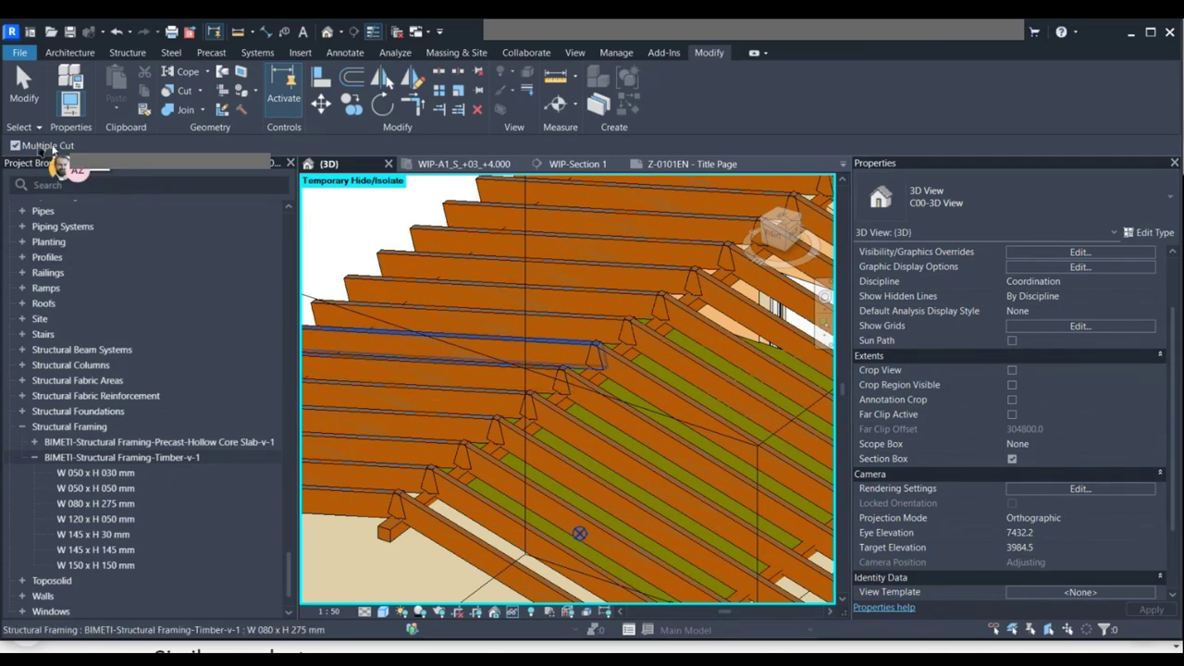
{"action": "left_click", "coordinate": [16, 145]}
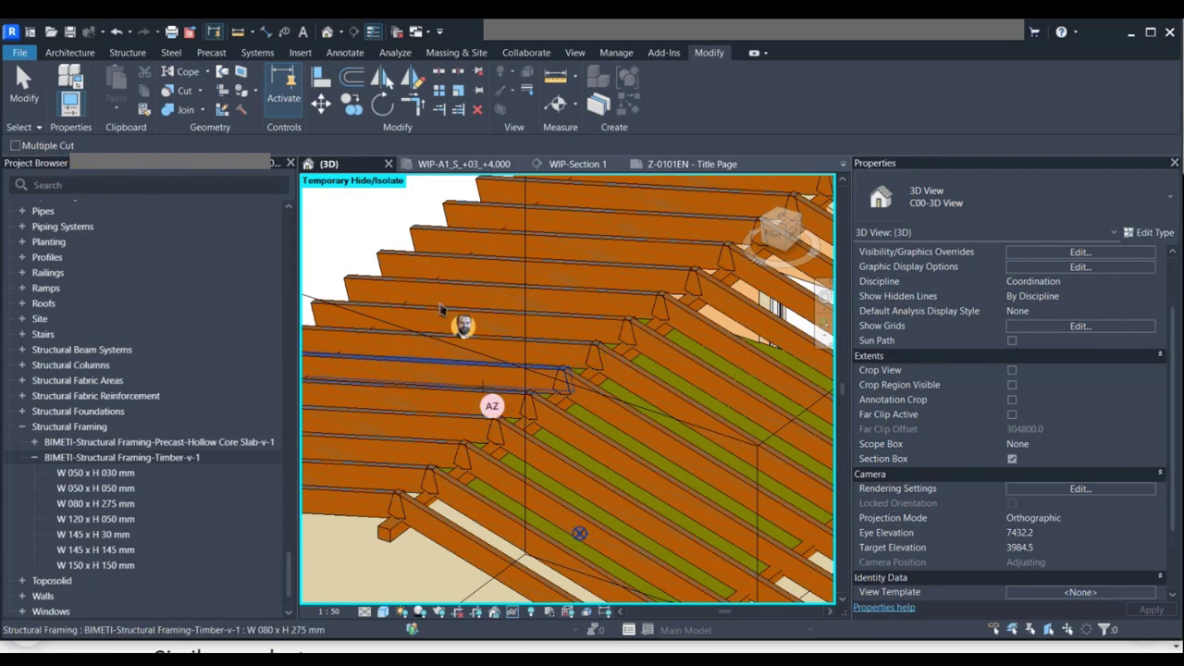
{"action": "left_click", "coordinate": [562, 400]}
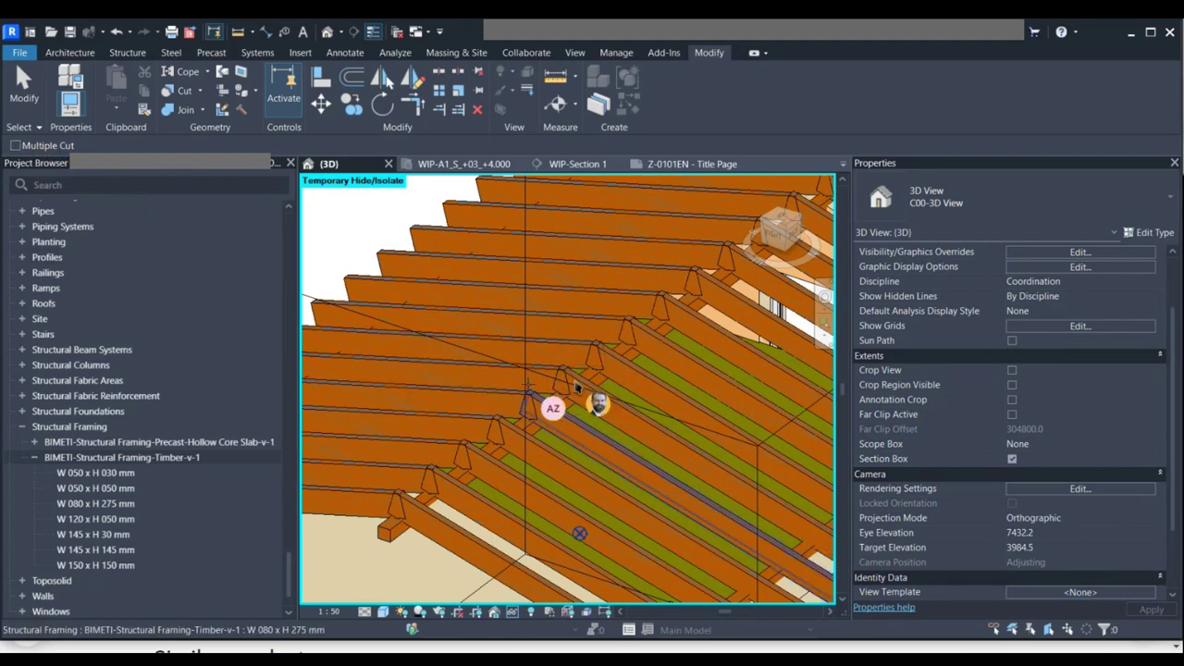
{"action": "scroll", "coordinate": [578, 386], "scroll_direction": "up", "scroll_amount": 2}
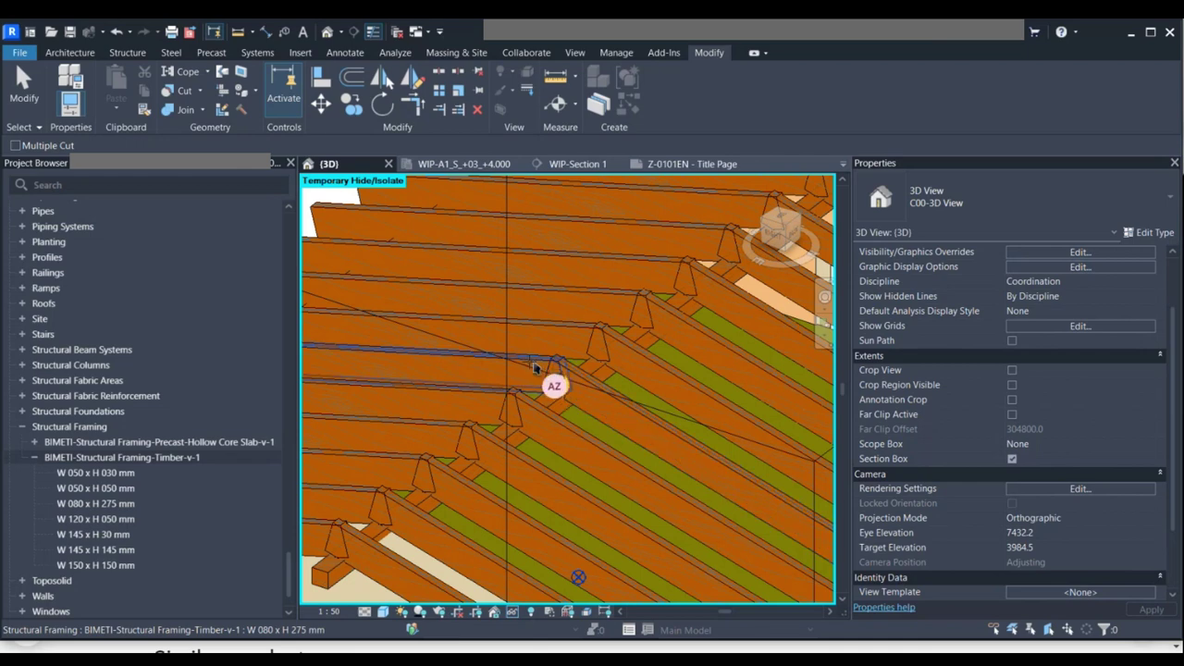
{"action": "left_click", "coordinate": [534, 368]}
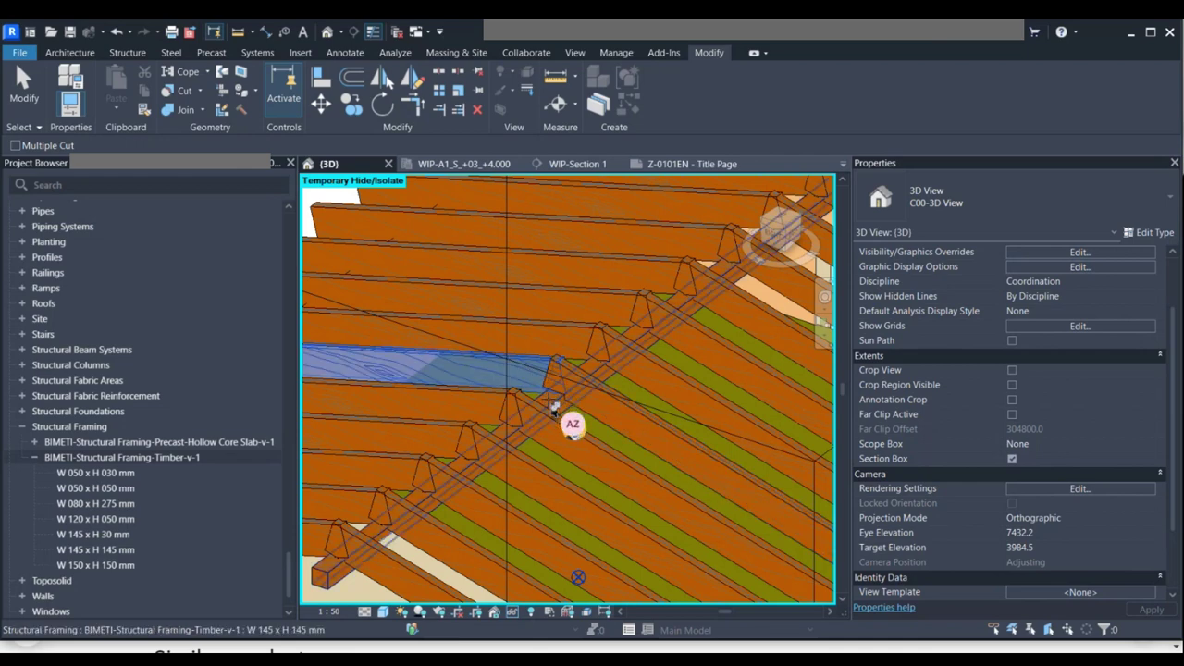
{"action": "key", "text": "Escape"}
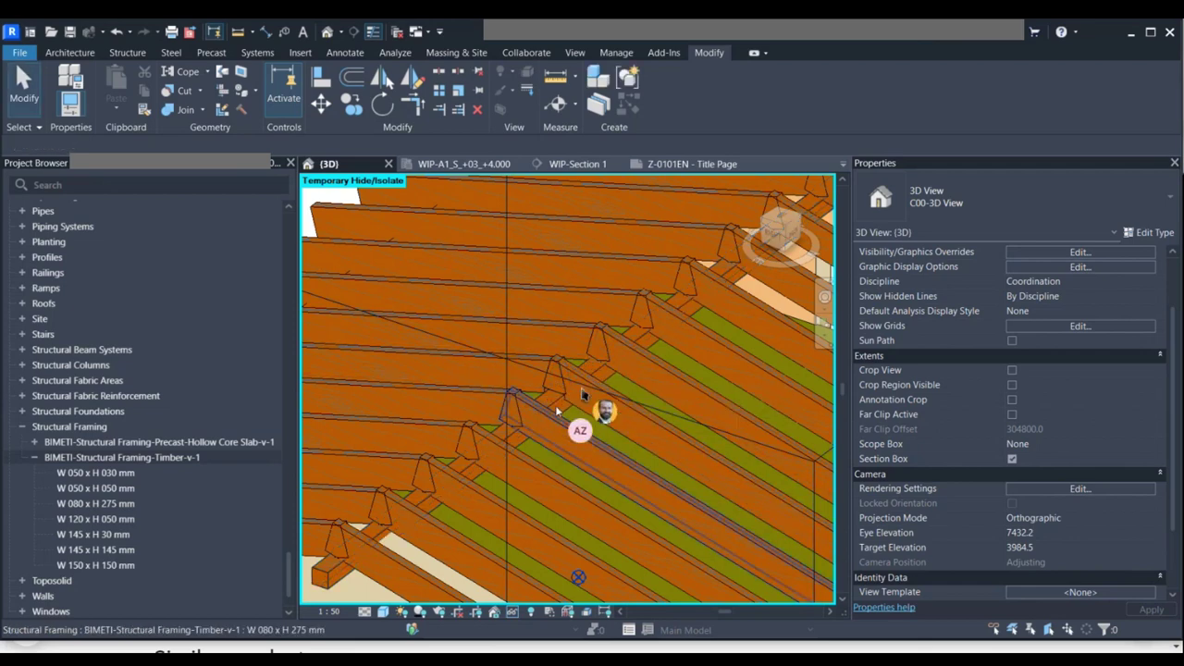
{"action": "scroll", "coordinate": [561, 404], "scroll_direction": "up", "scroll_amount": 1}
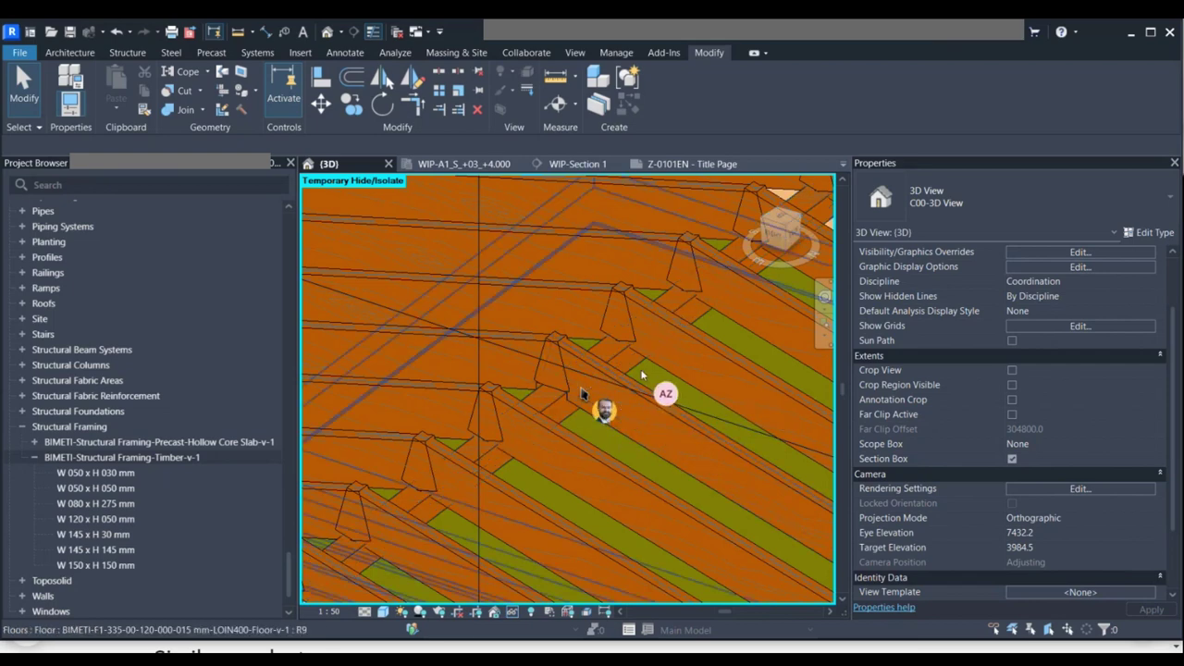
Set the W080x275 timber beam's coping distance to 0.0.
{"action": "left_click", "coordinate": [589, 367]}
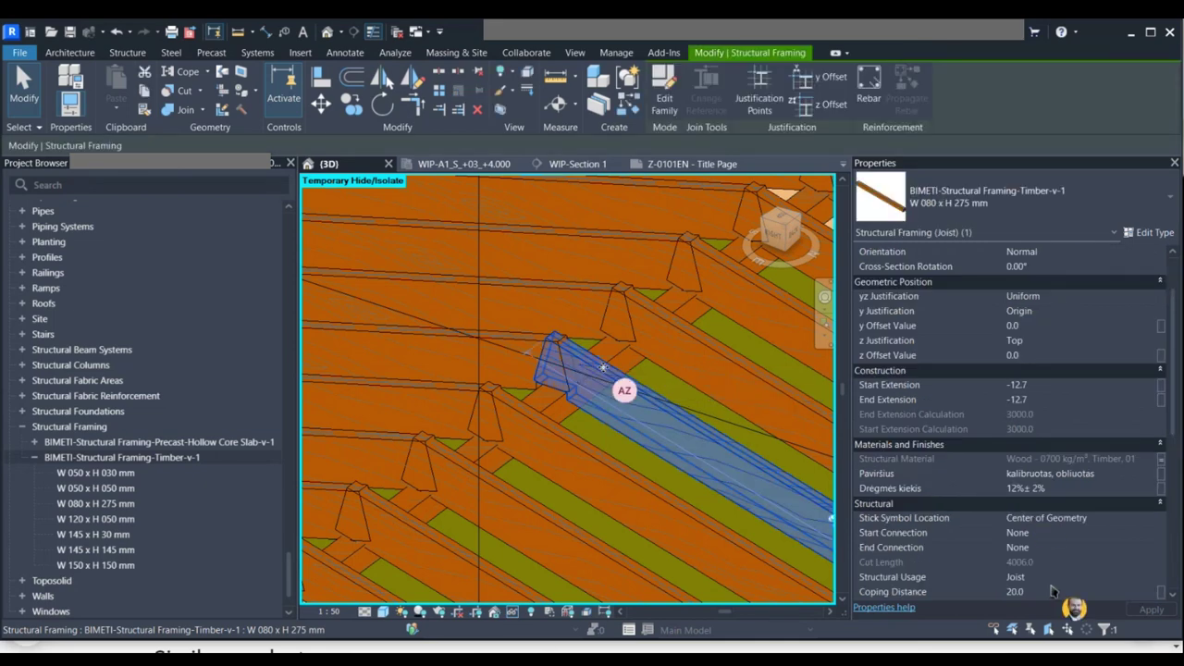
{"action": "scroll", "coordinate": [1056, 555], "scroll_direction": "down", "scroll_amount": 3}
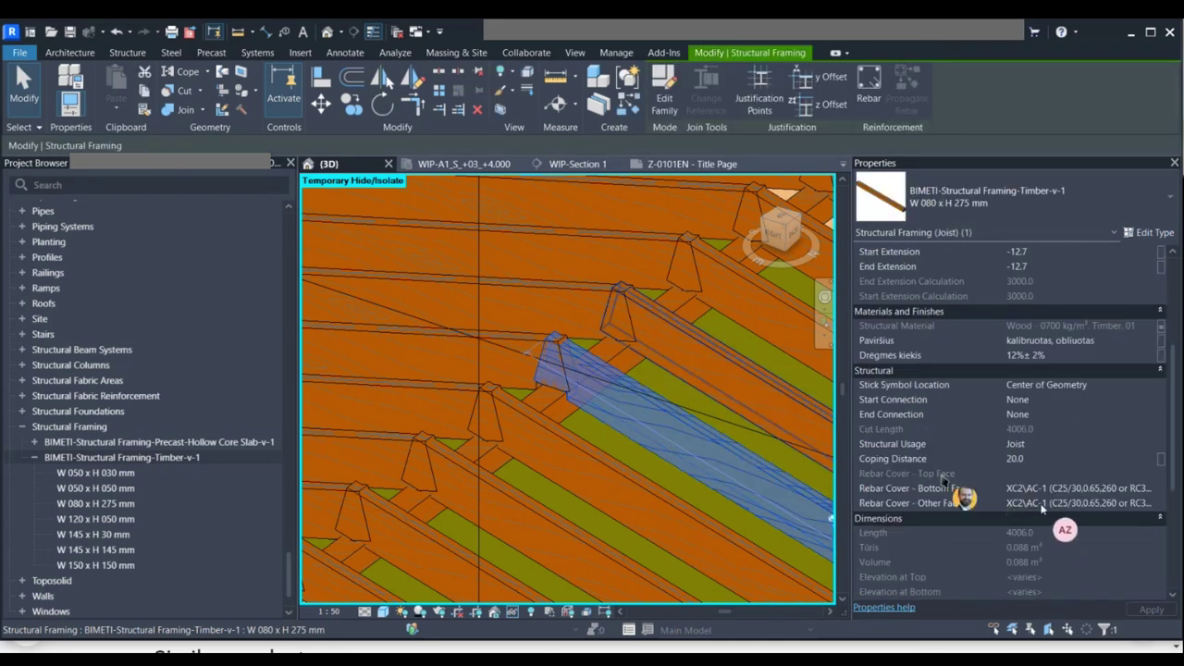
{"action": "left_click", "coordinate": [1029, 459]}
{"action": "key", "text": "BackSpace"}
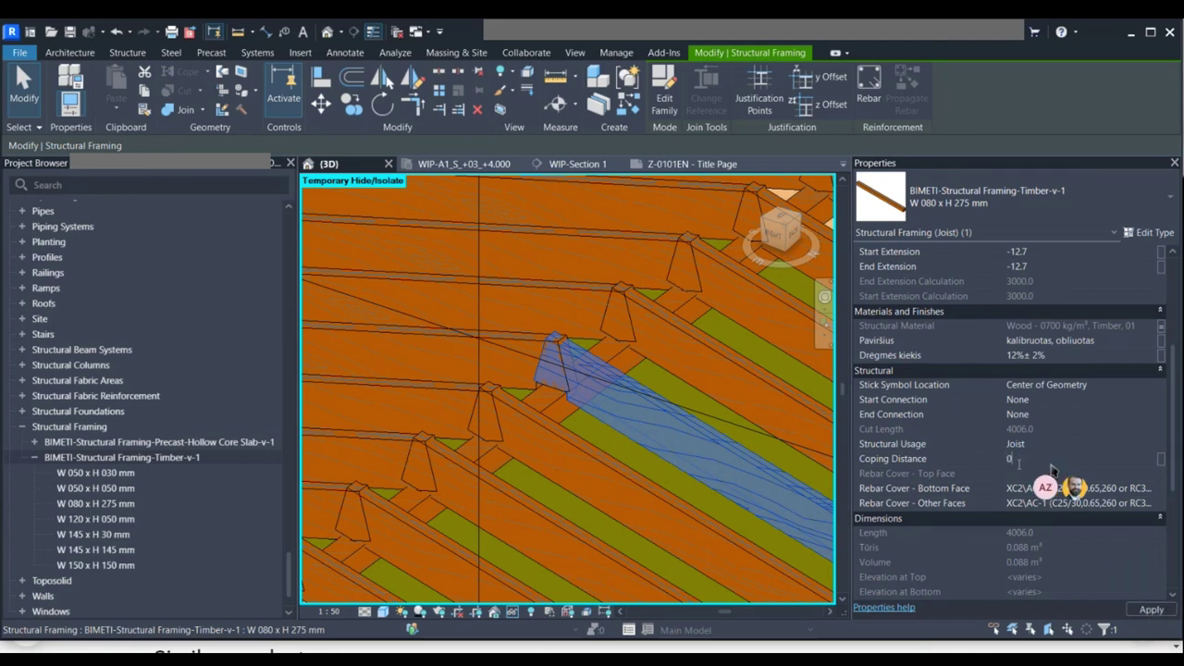
{"action": "left_click", "coordinate": [1147, 611]}
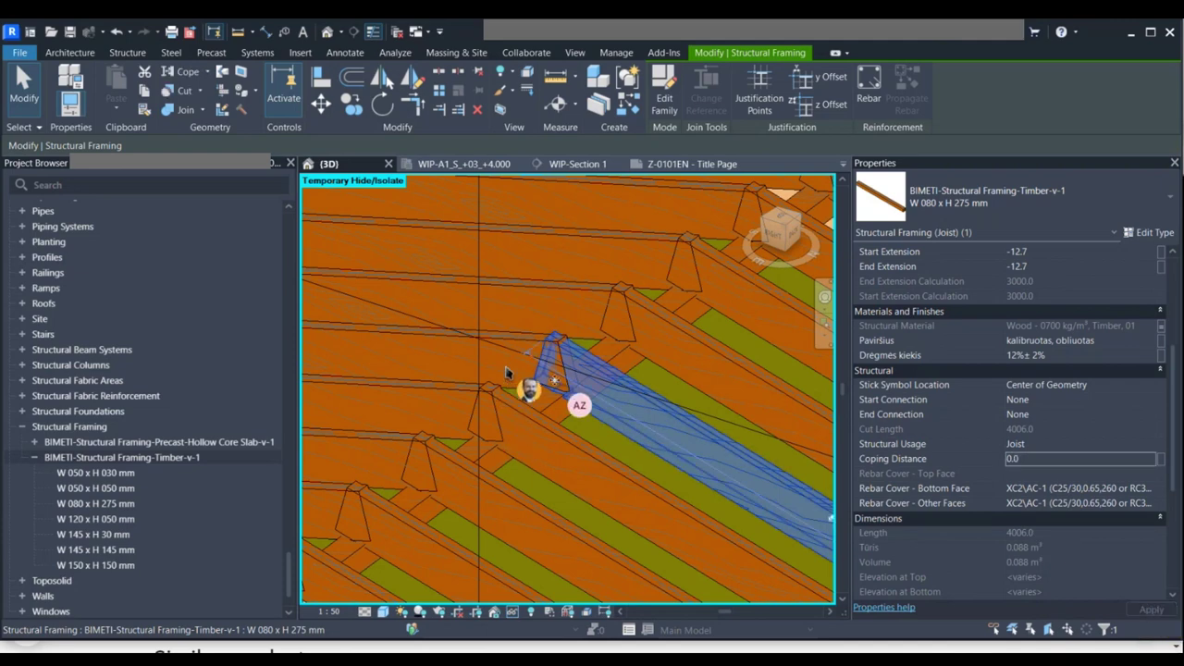
Set the horizontal beam's coping distance to 0 as well.
{"action": "left_click", "coordinate": [516, 339]}
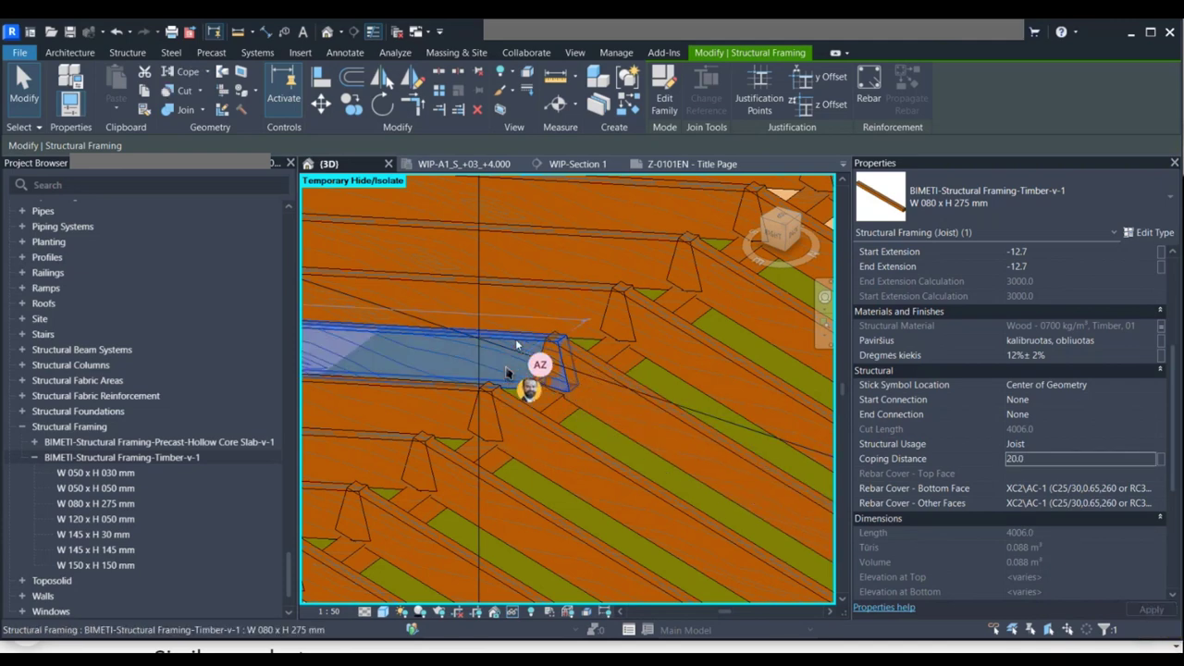
{"action": "double_click", "coordinate": [1025, 460]}
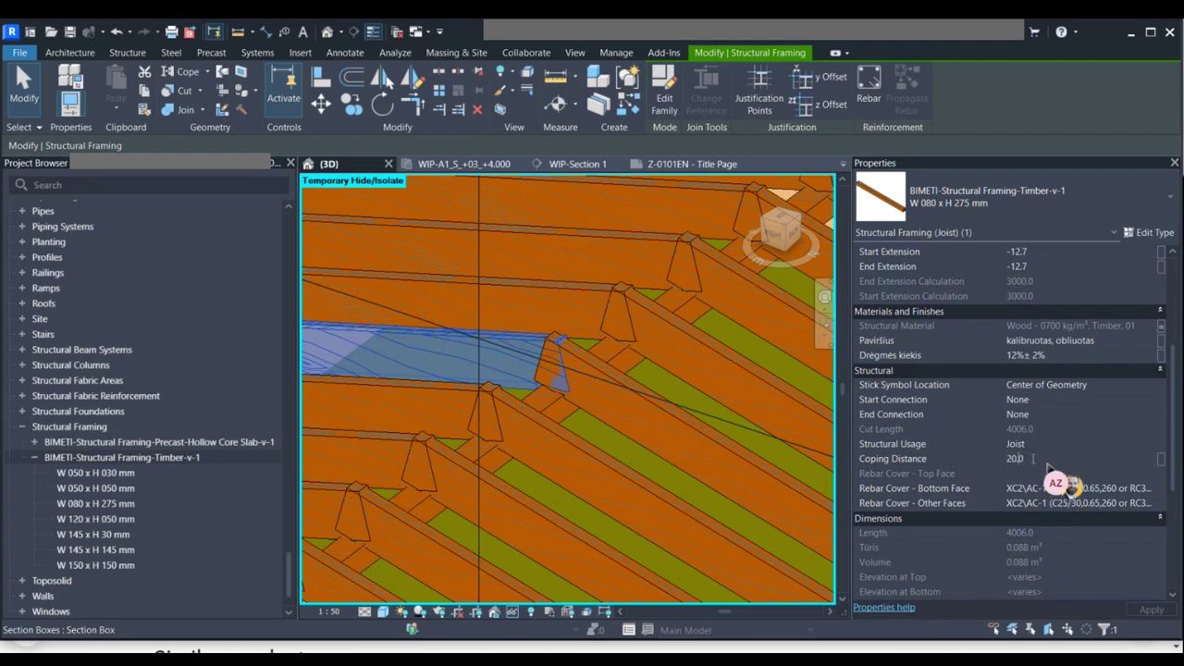
{"action": "type", "text": "0"}
{"action": "left_click", "coordinate": [1151, 610]}
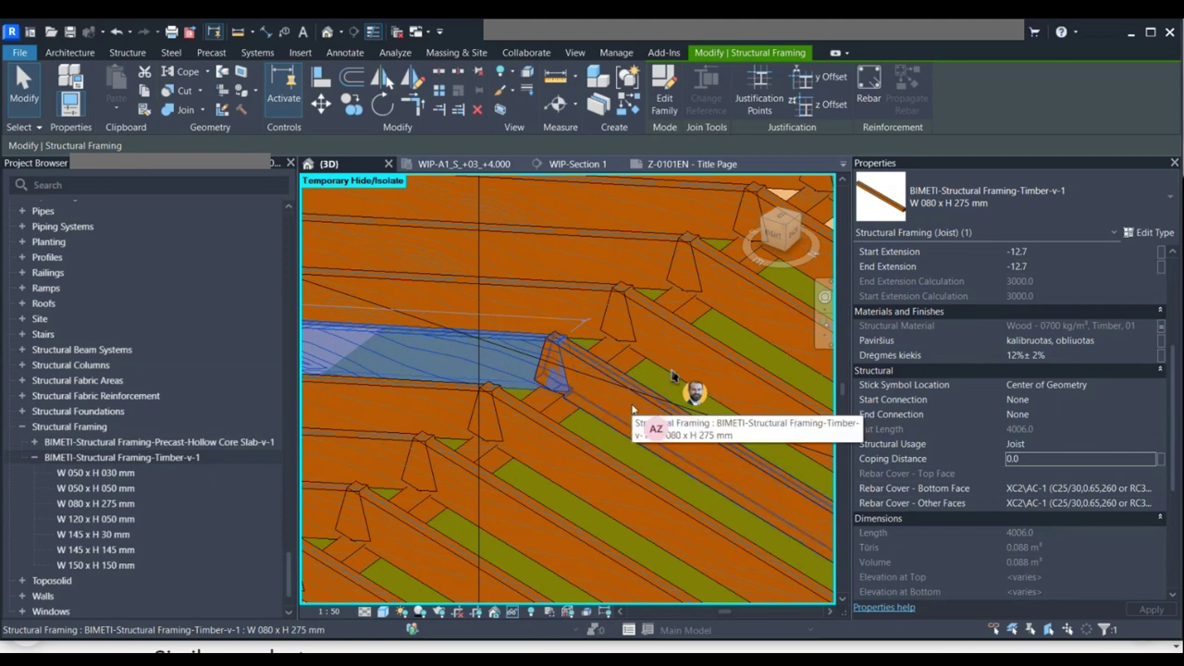
{"action": "key", "text": "Escape"}
Inspect the overall roof framing, then switch to the WIP-Section 1 view.
{"action": "middle_click_drag", "start_coordinate": [633, 409], "coordinate": [616, 376], "text": "shift"}
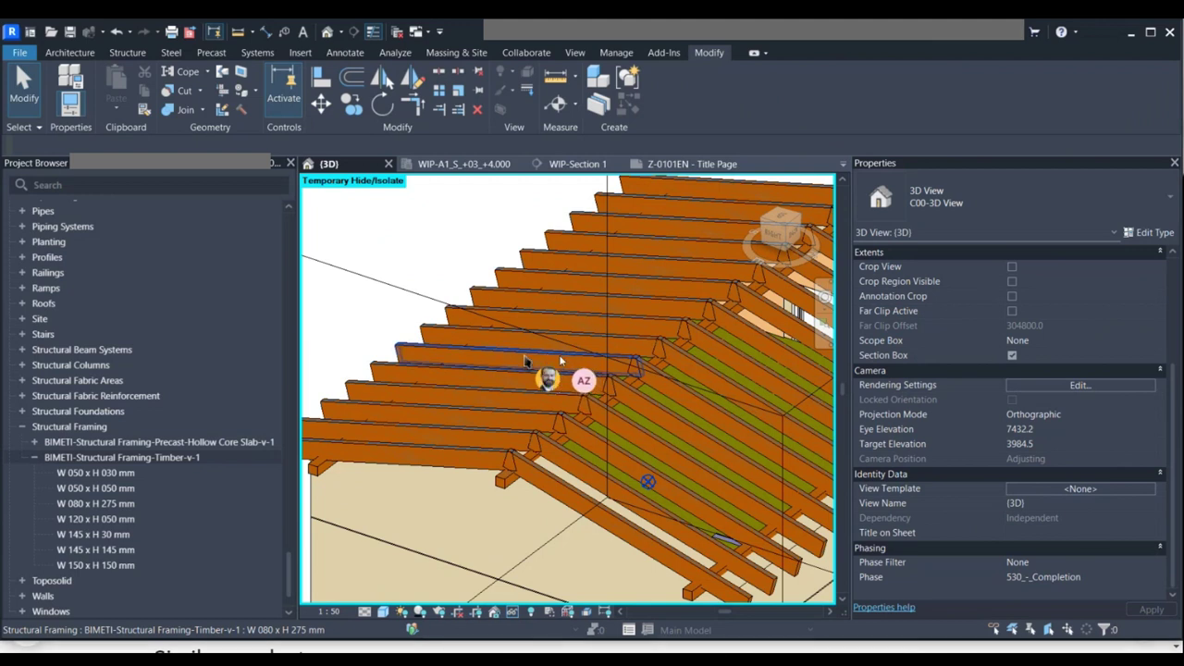
{"action": "left_click", "coordinate": [525, 360]}
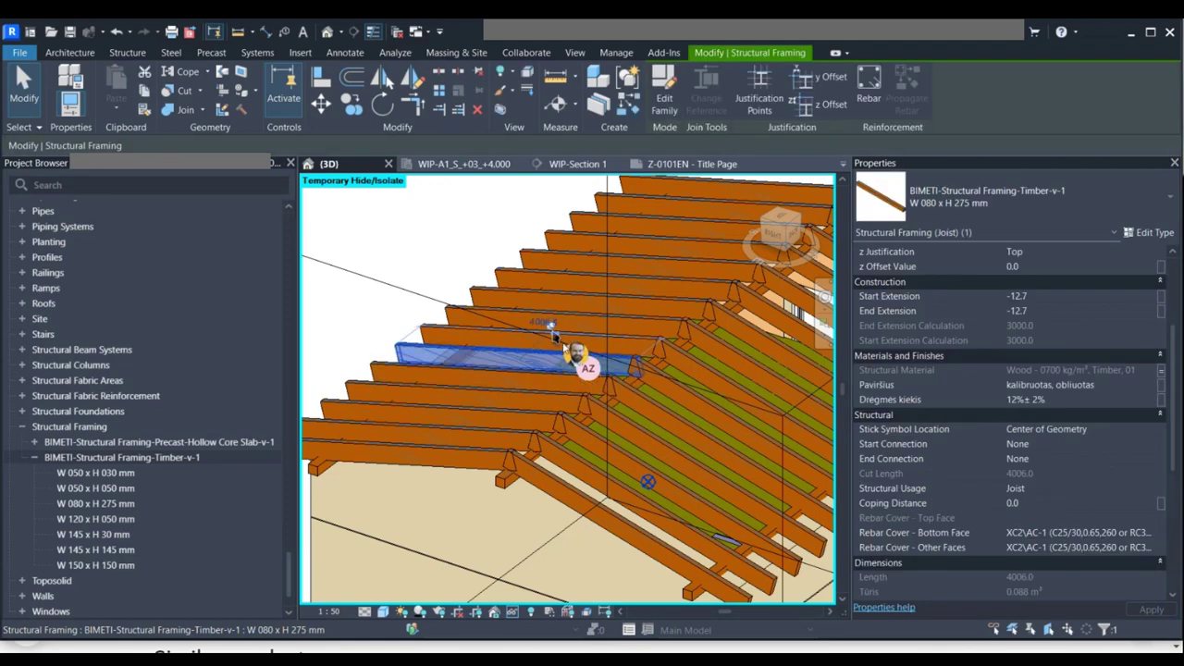
{"action": "scroll", "coordinate": [552, 333], "scroll_direction": "up", "scroll_amount": 2}
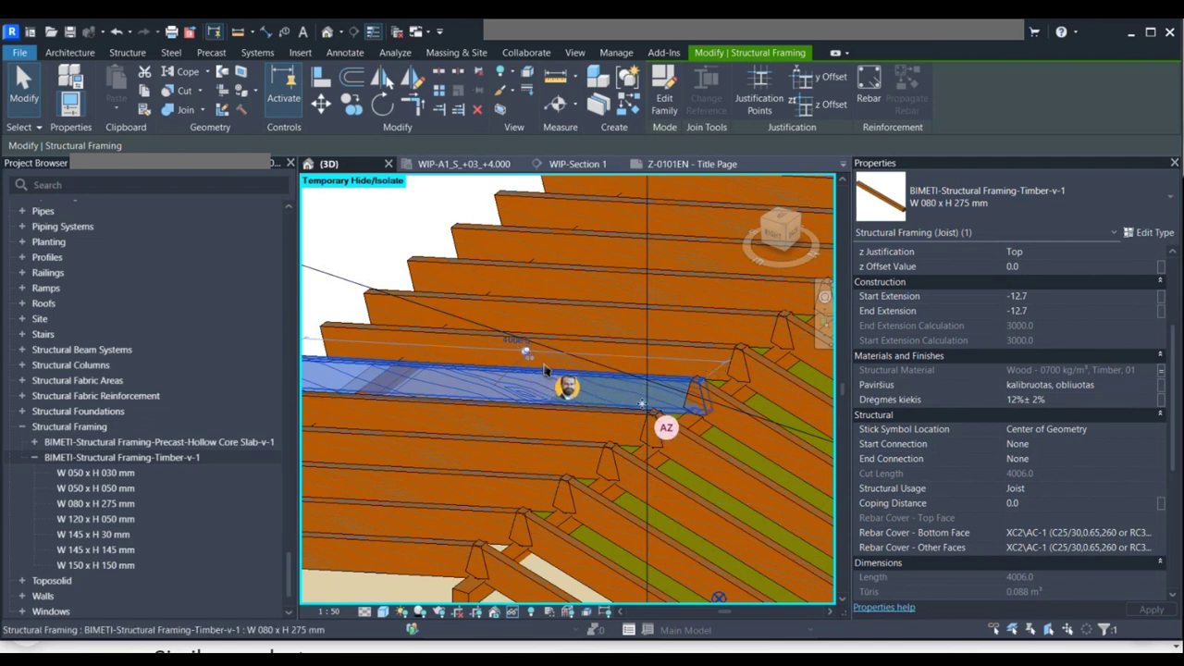
{"action": "middle_click_drag", "start_coordinate": [690, 346], "coordinate": [642, 359]}
{"action": "left_click", "coordinate": [574, 166]}
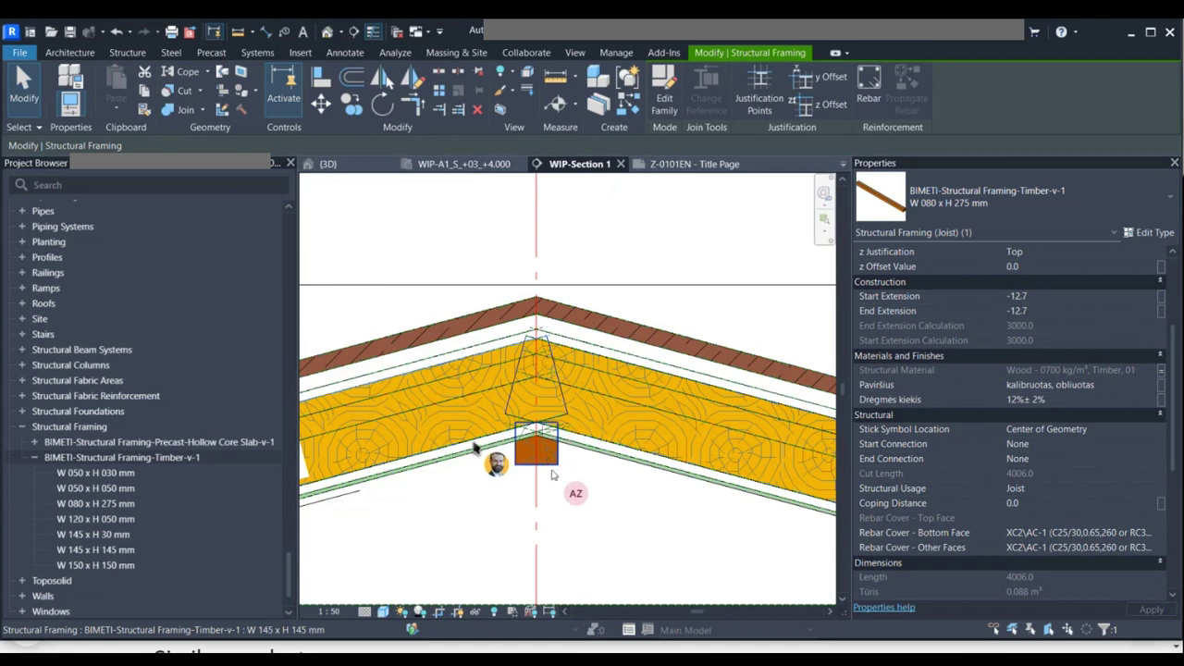
Centre the section on the ridge joint and bring up the Structure ribbon tools.
{"action": "middle_click_drag", "start_coordinate": [540, 465], "coordinate": [537, 442]}
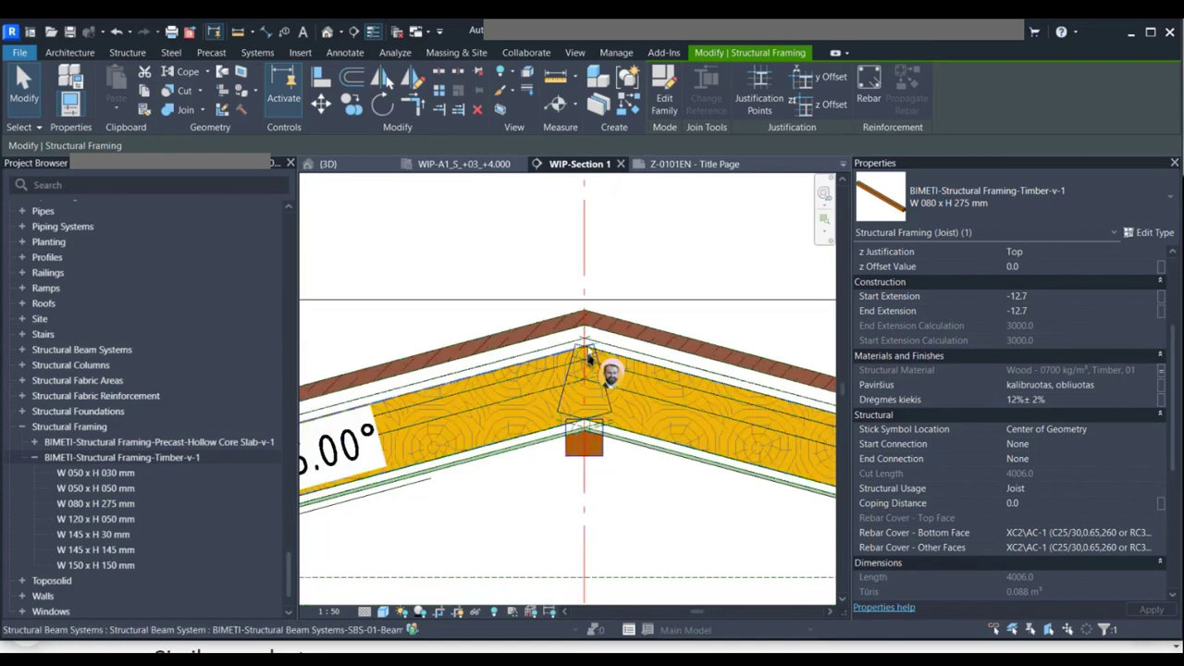
{"action": "scroll", "coordinate": [590, 358], "scroll_direction": "up", "scroll_amount": 2}
{"action": "scroll", "coordinate": [590, 358], "scroll_direction": "up", "scroll_amount": 1}
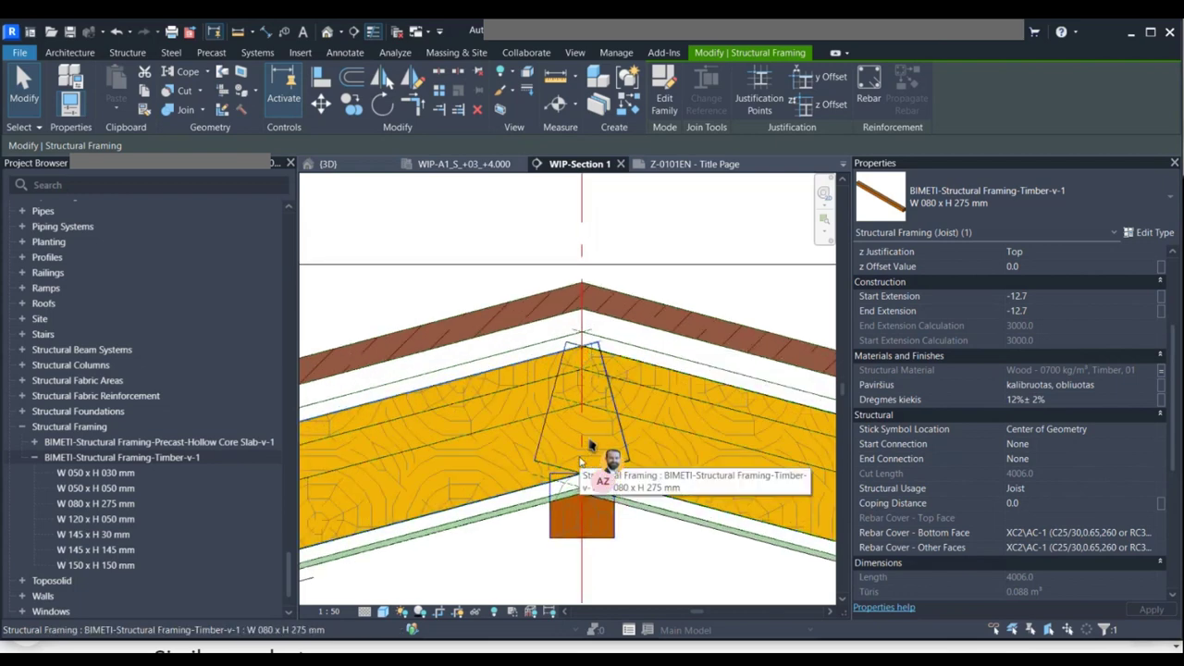
{"action": "middle_click_drag", "start_coordinate": [578, 452], "coordinate": [572, 425]}
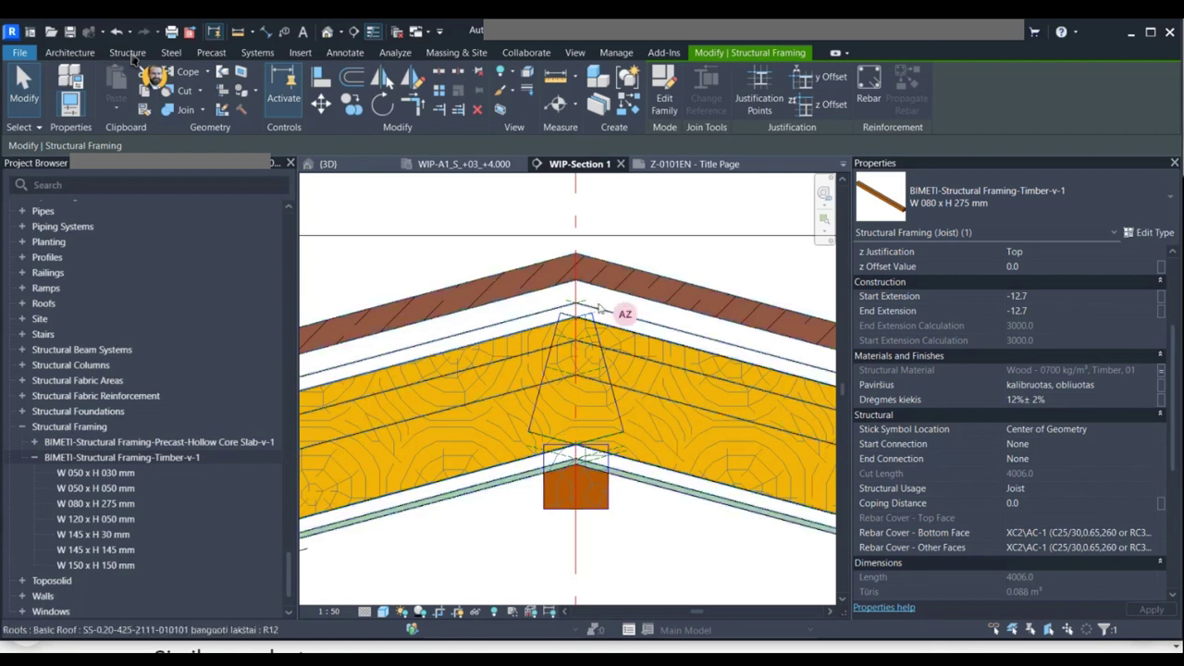
{"action": "scroll", "coordinate": [582, 367], "scroll_direction": "down", "scroll_amount": 2}
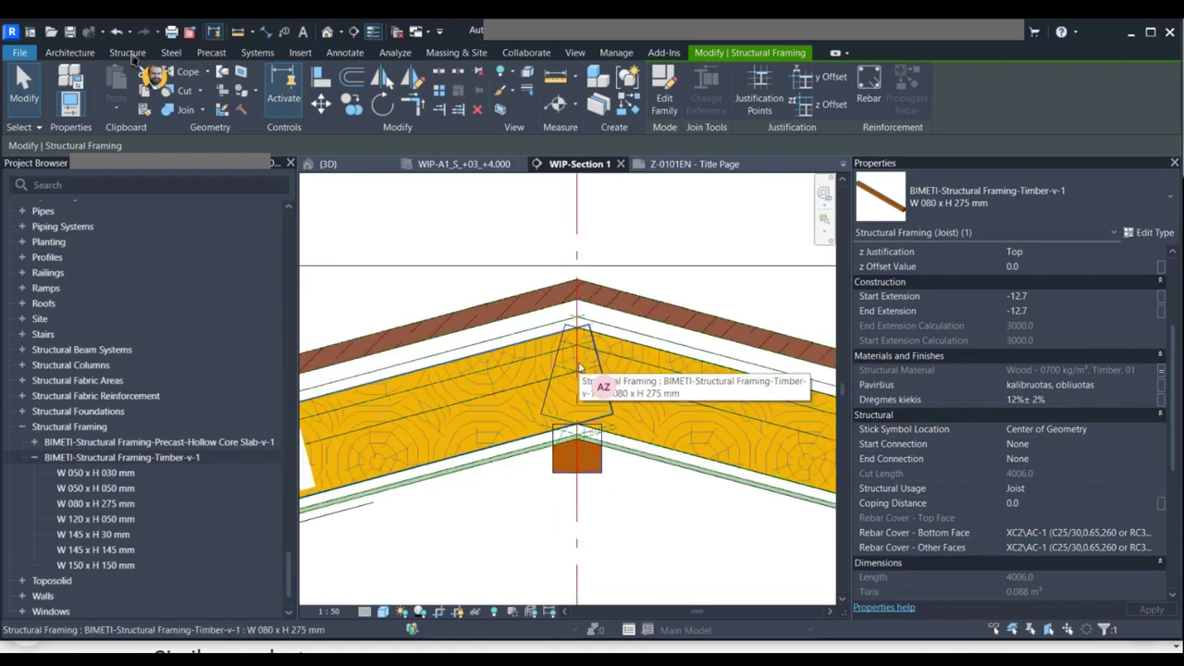
{"action": "left_click", "coordinate": [128, 53]}
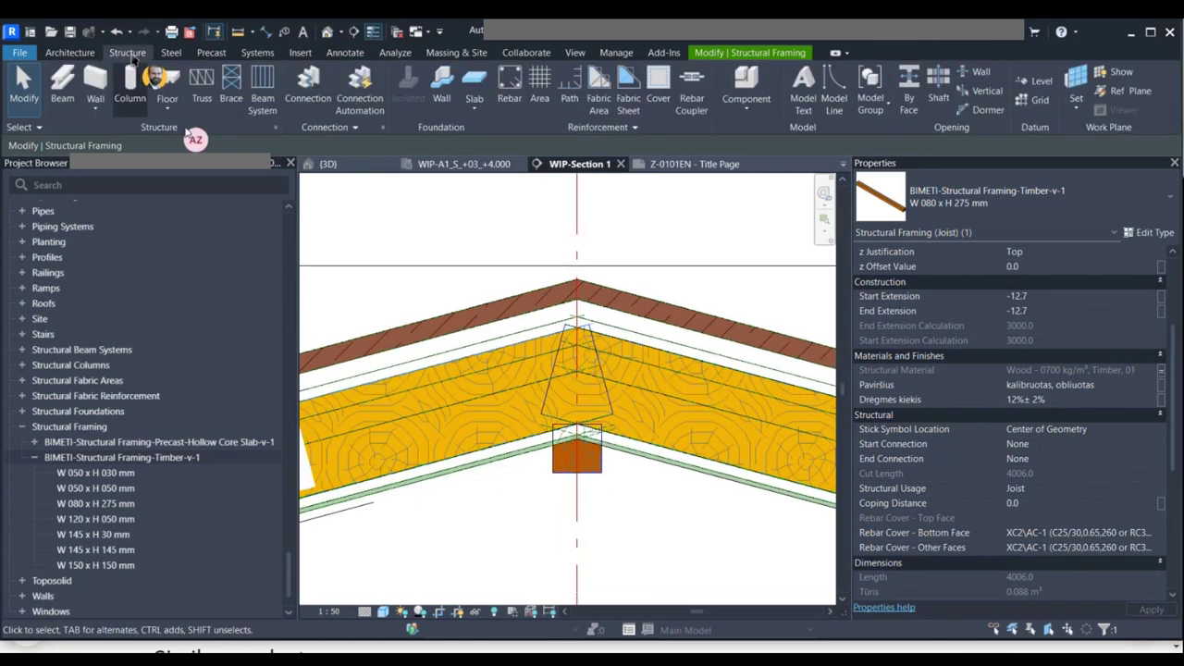
Draw a vertical reference plane along grid 1-B through the ridge and select it.
{"action": "left_click", "coordinate": [1120, 92]}
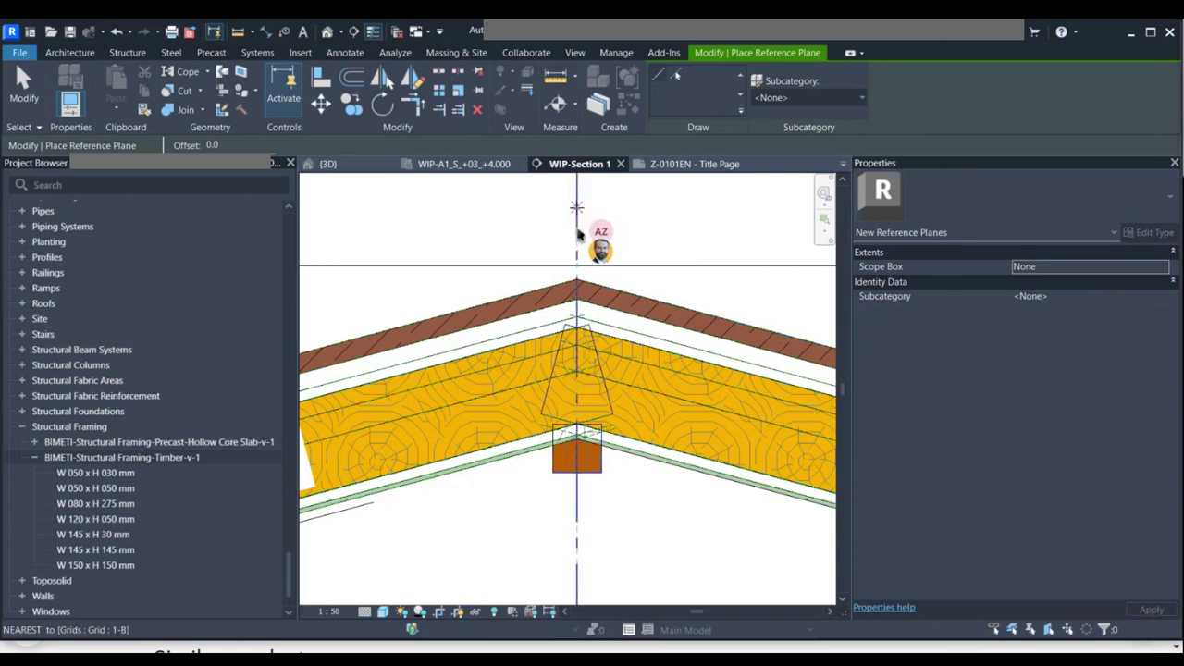
{"action": "left_click", "coordinate": [578, 231]}
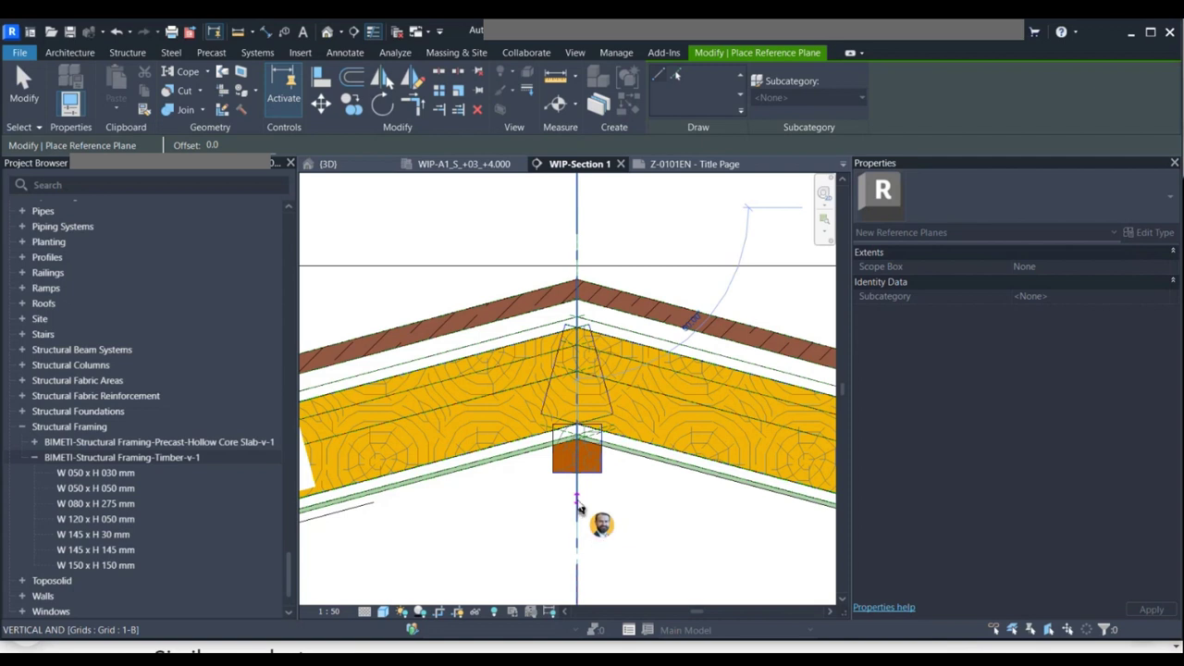
{"action": "left_click", "coordinate": [577, 499]}
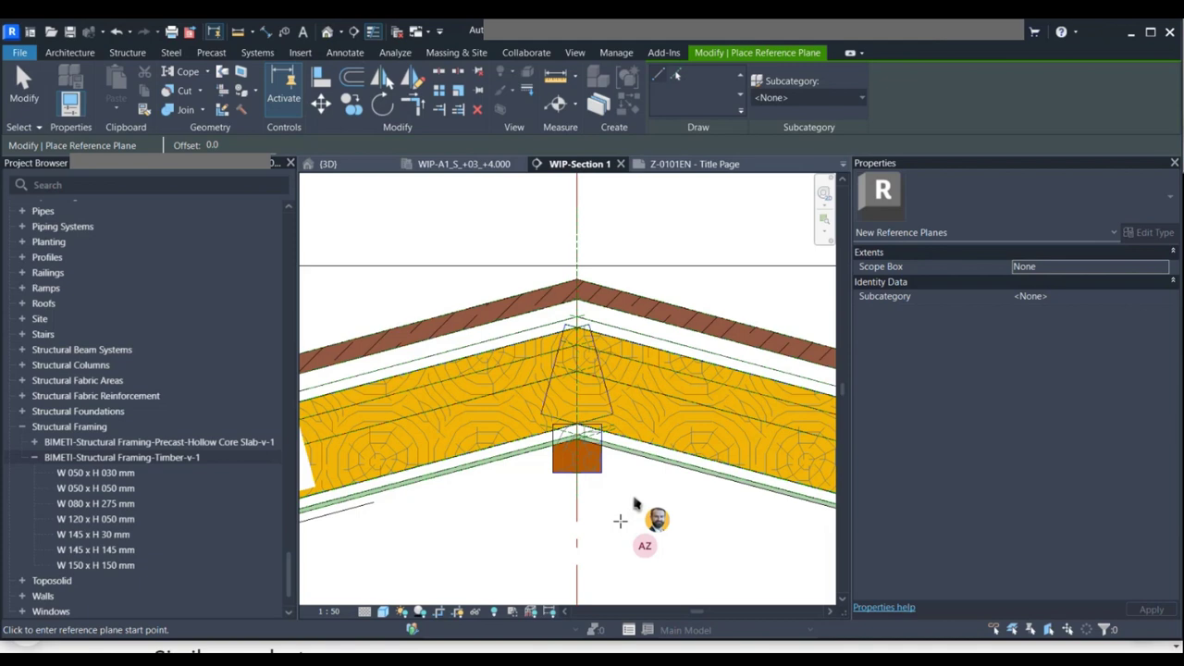
{"action": "key", "text": "Escape"}
{"action": "key", "text": "Escape"}
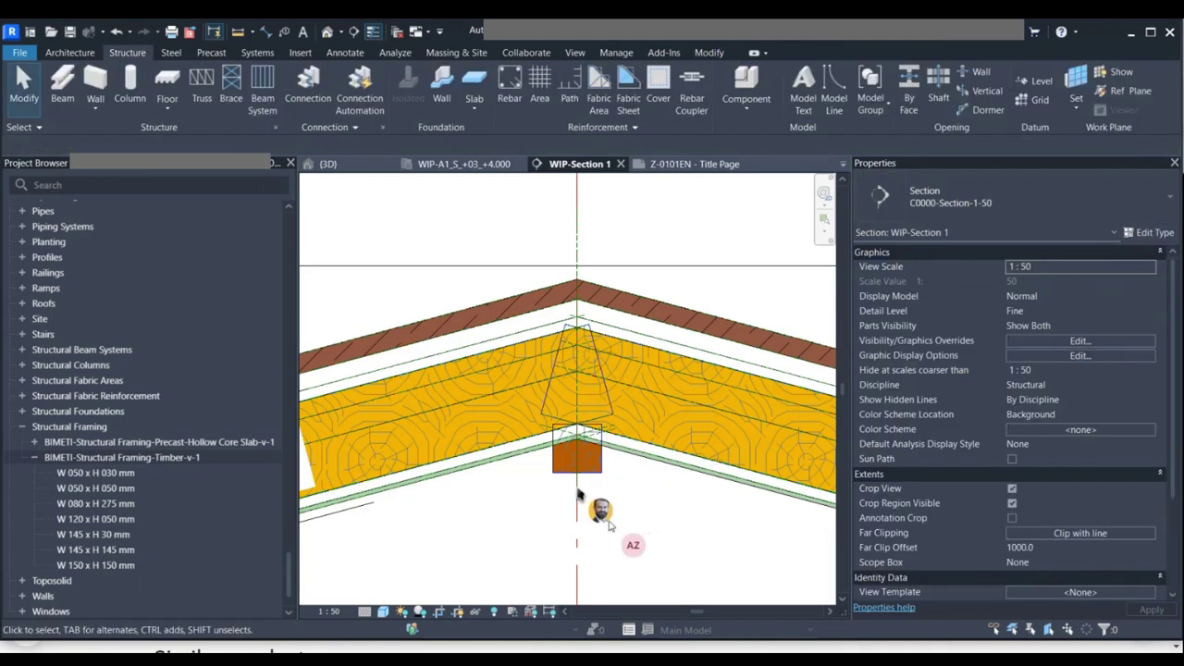
{"action": "left_click", "coordinate": [583, 496]}
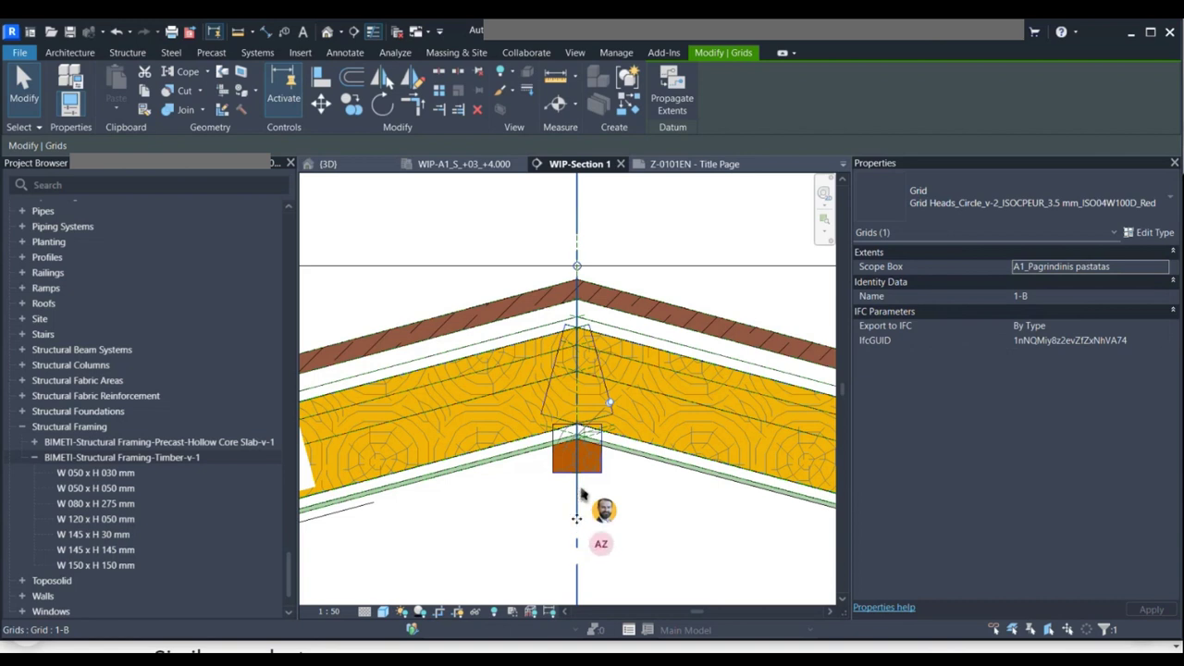
{"action": "key", "text": "Escape"}
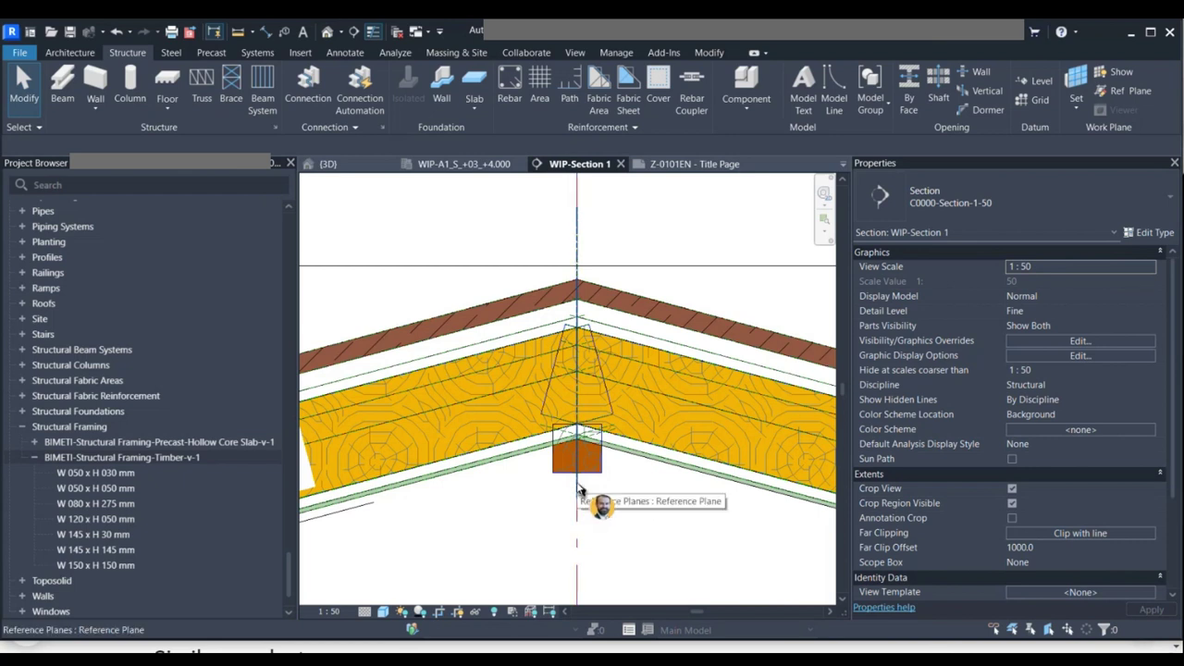
{"action": "left_click", "coordinate": [579, 490]}
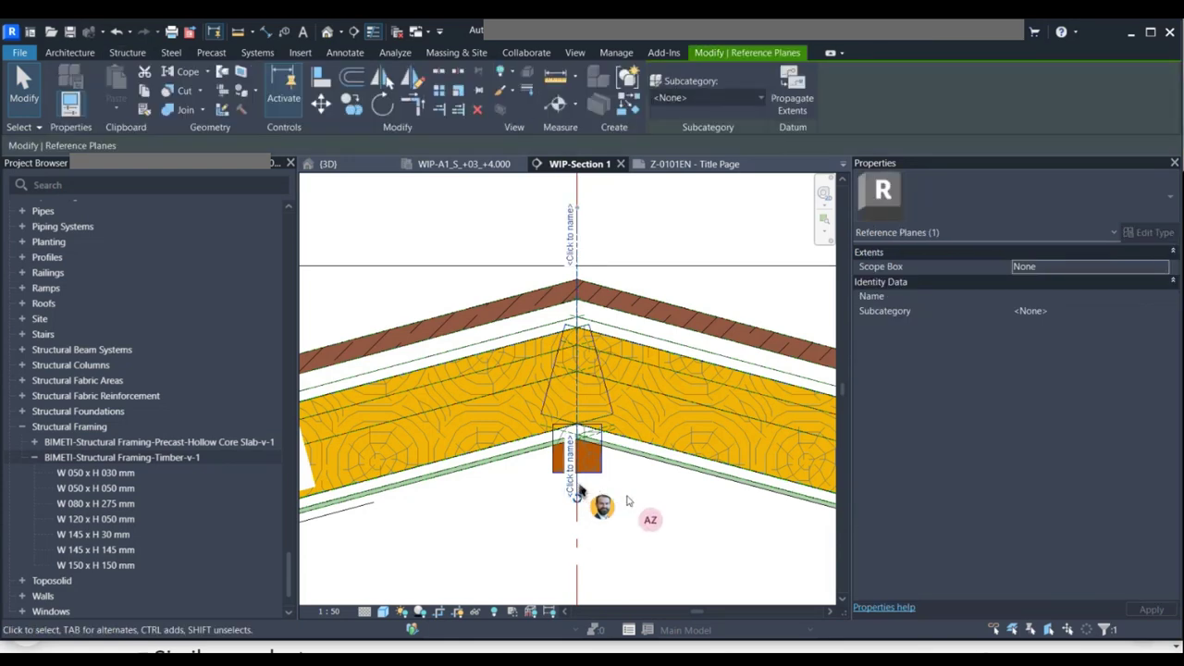
Name the ridge reference plane 'Middle of the roof'.
{"action": "left_click", "coordinate": [1044, 295]}
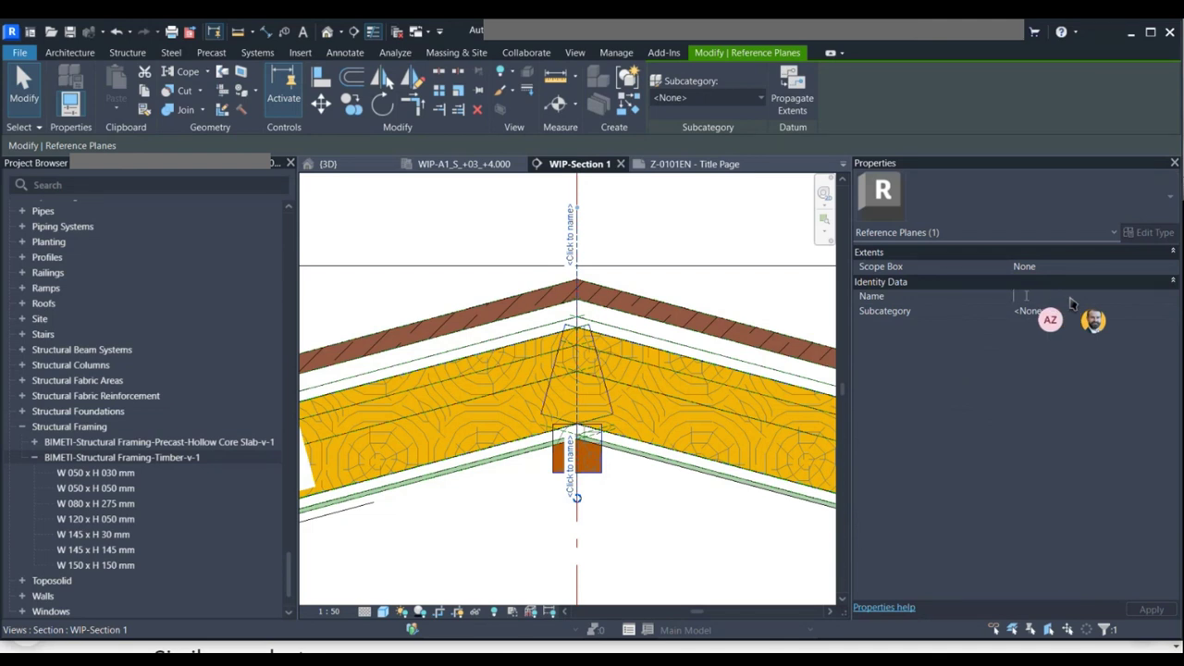
{"action": "type", "text": "Middle of the roof"}
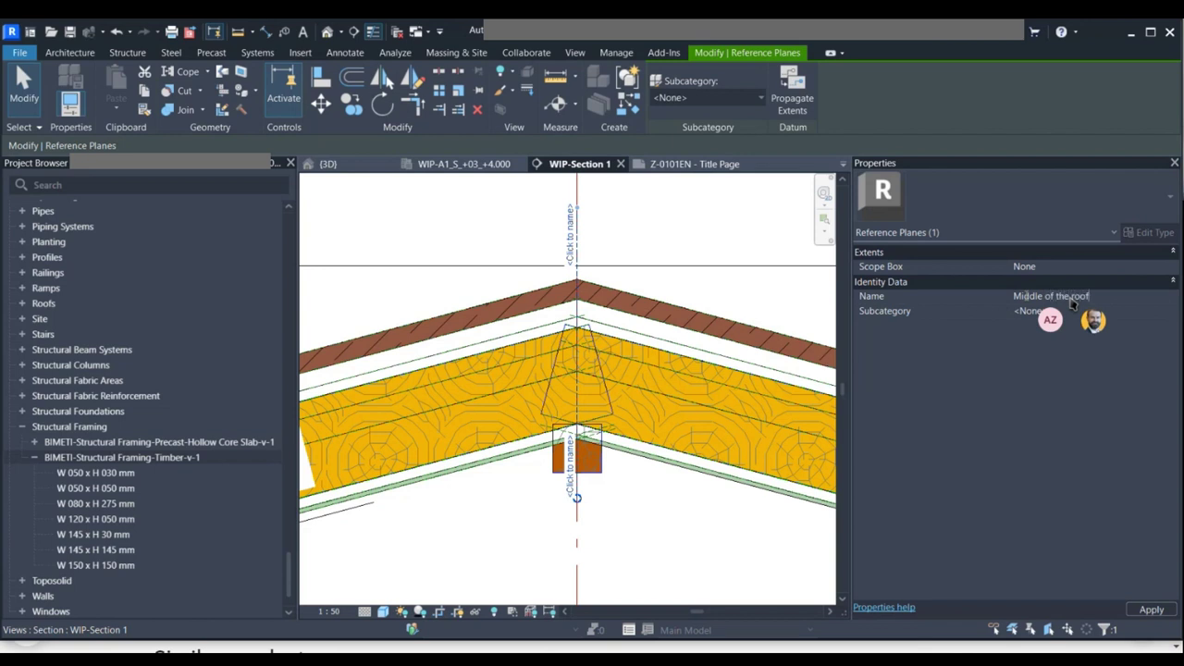
{"action": "key", "text": "Return"}
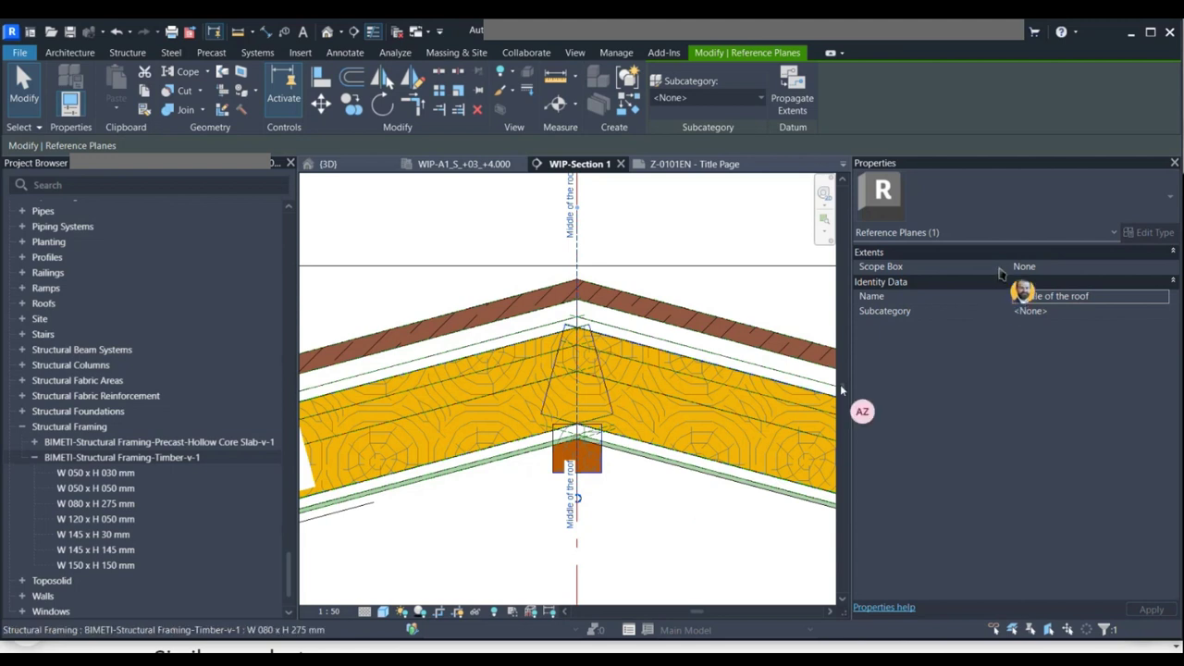
{"action": "left_click", "coordinate": [1053, 269]}
Assign scope box A1_Pagrindinis pastatas, keep Subcategory <None>, and deselect the plane.
{"action": "left_click", "coordinate": [1051, 267]}
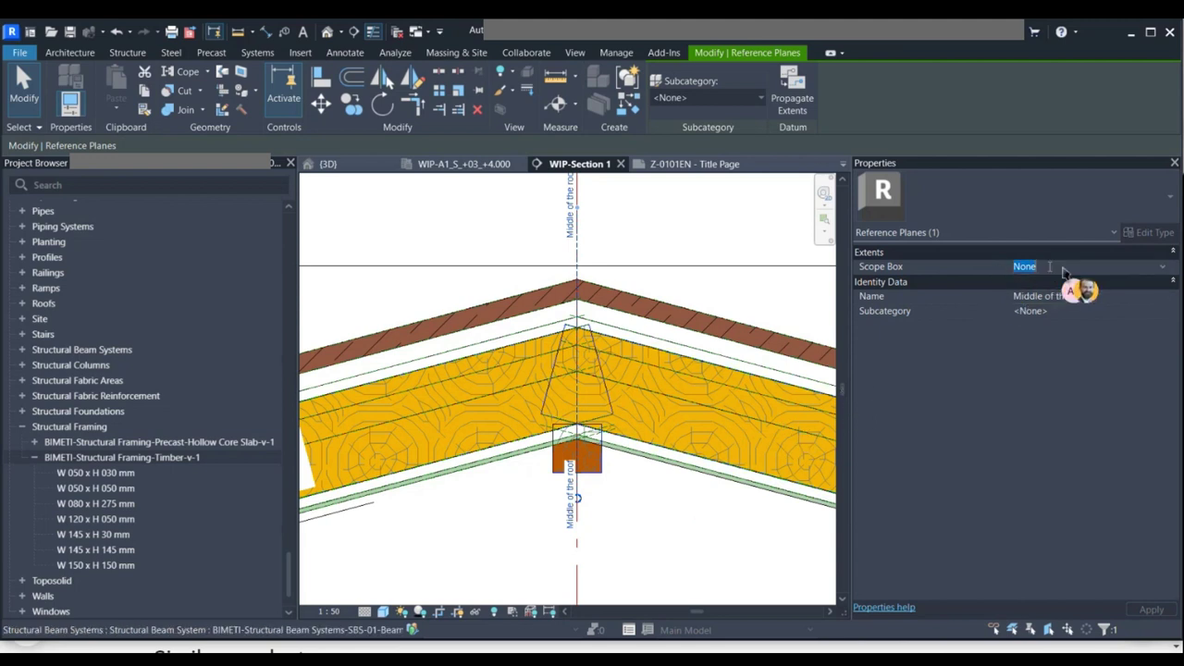
{"action": "left_click", "coordinate": [1162, 269]}
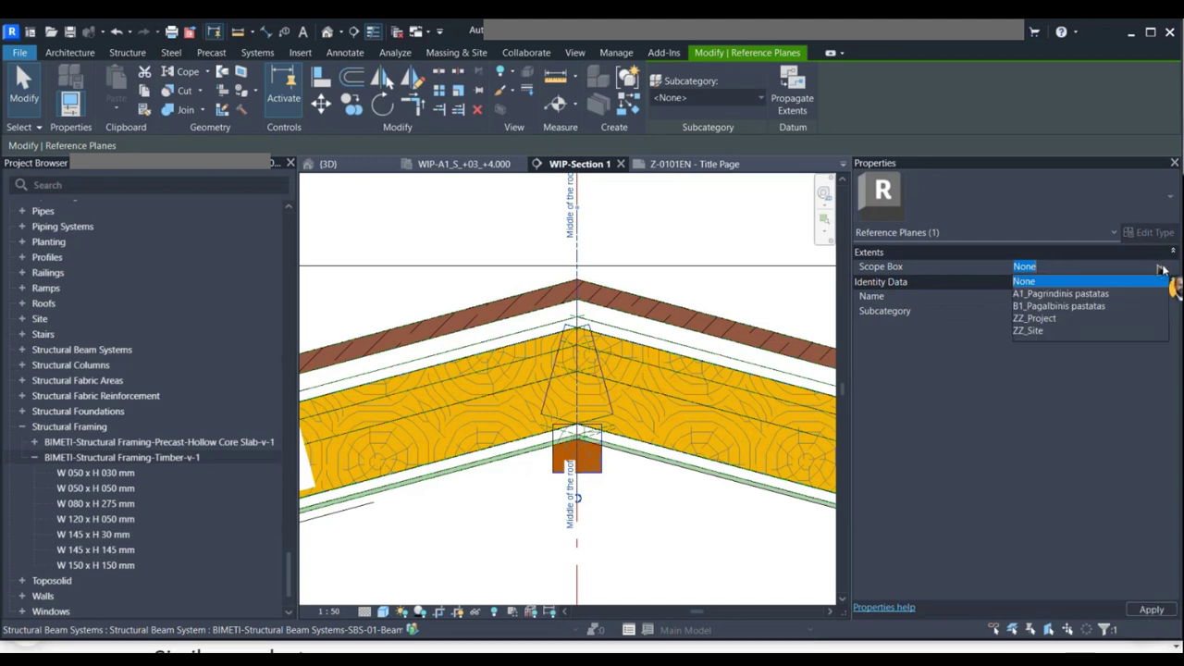
{"action": "left_click", "coordinate": [1110, 291]}
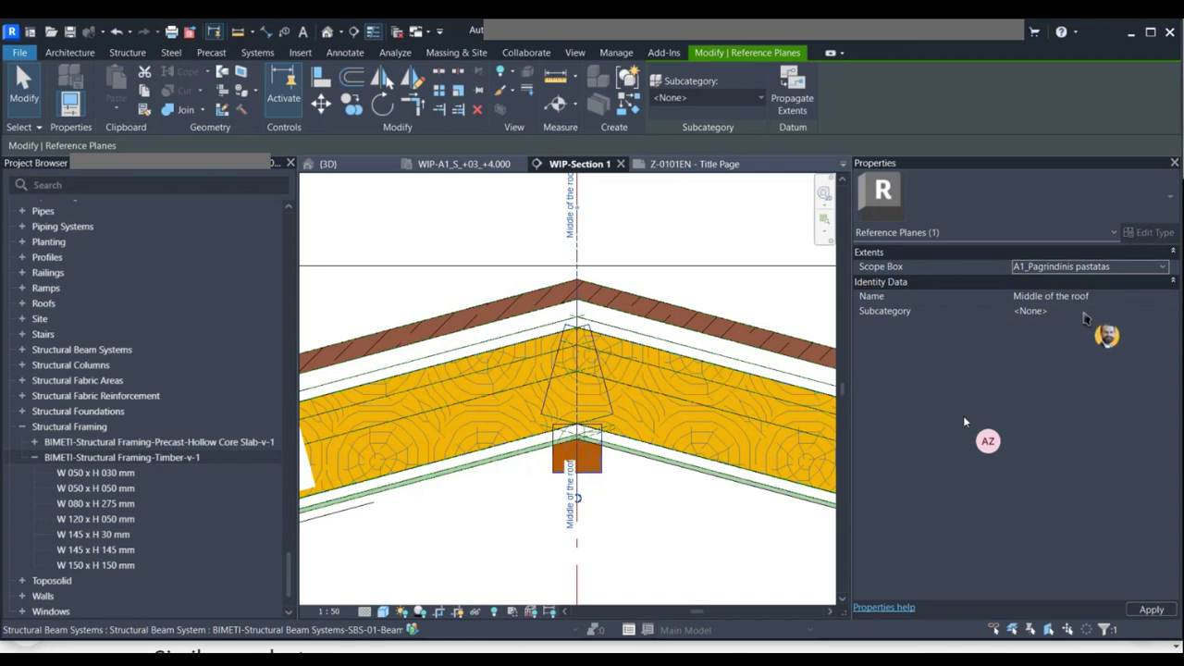
{"action": "left_click", "coordinate": [1054, 311]}
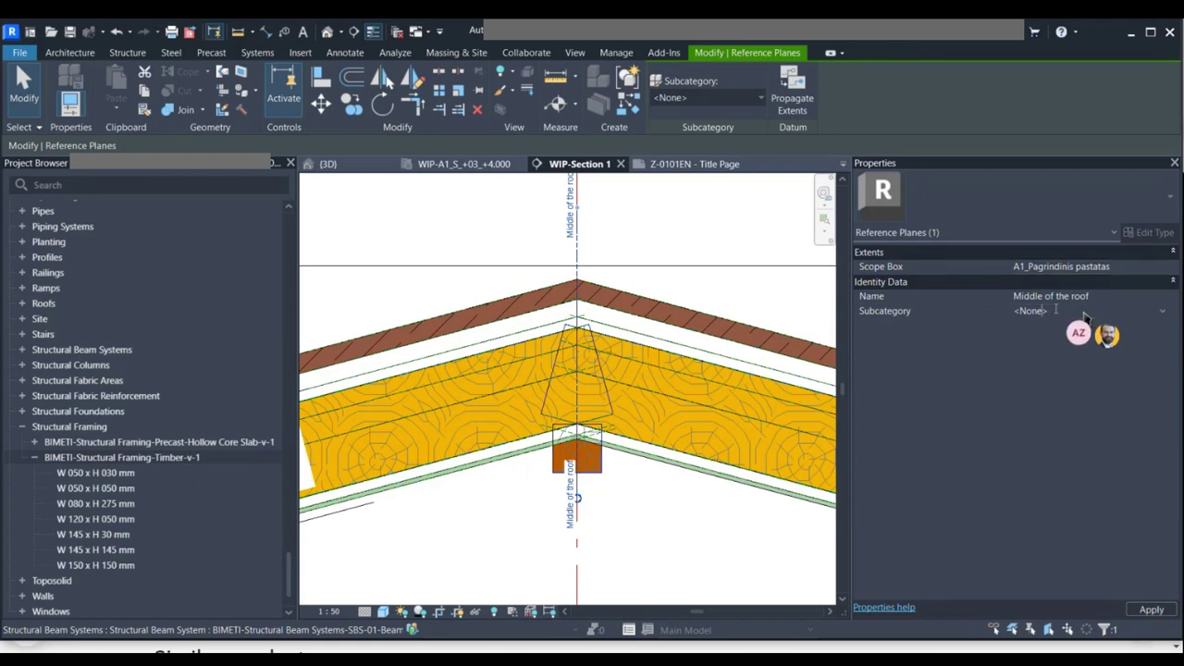
{"action": "left_click", "coordinate": [1163, 313]}
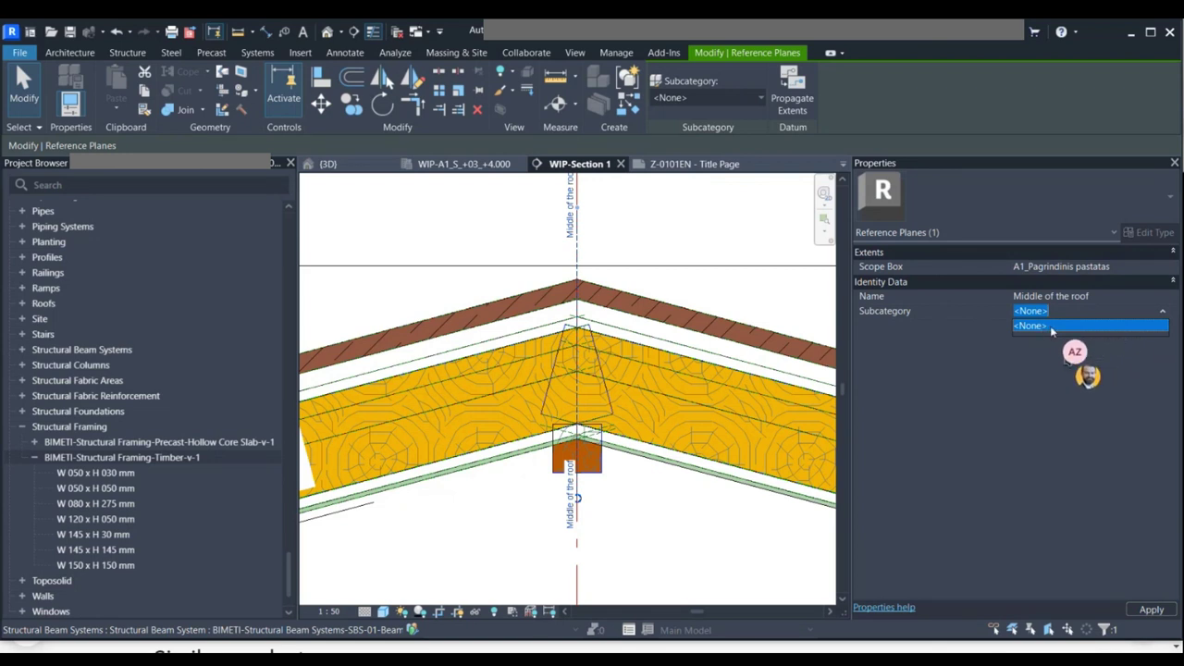
{"action": "left_click", "coordinate": [1052, 325]}
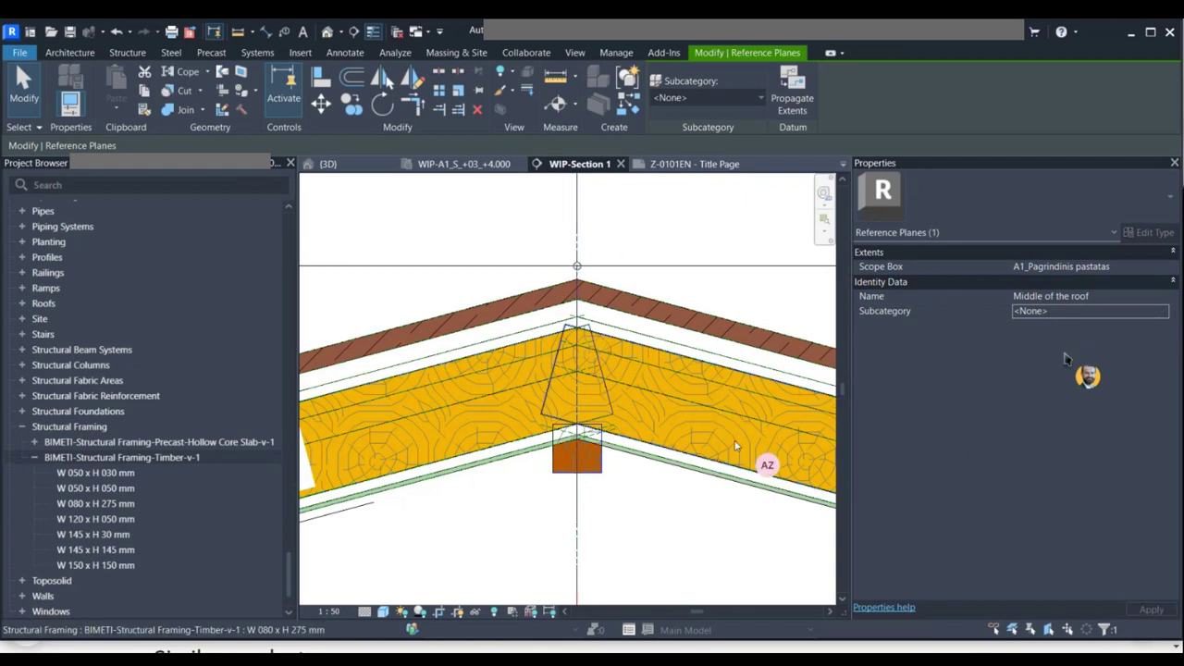
{"action": "scroll", "coordinate": [612, 435], "scroll_direction": "up", "scroll_amount": 3}
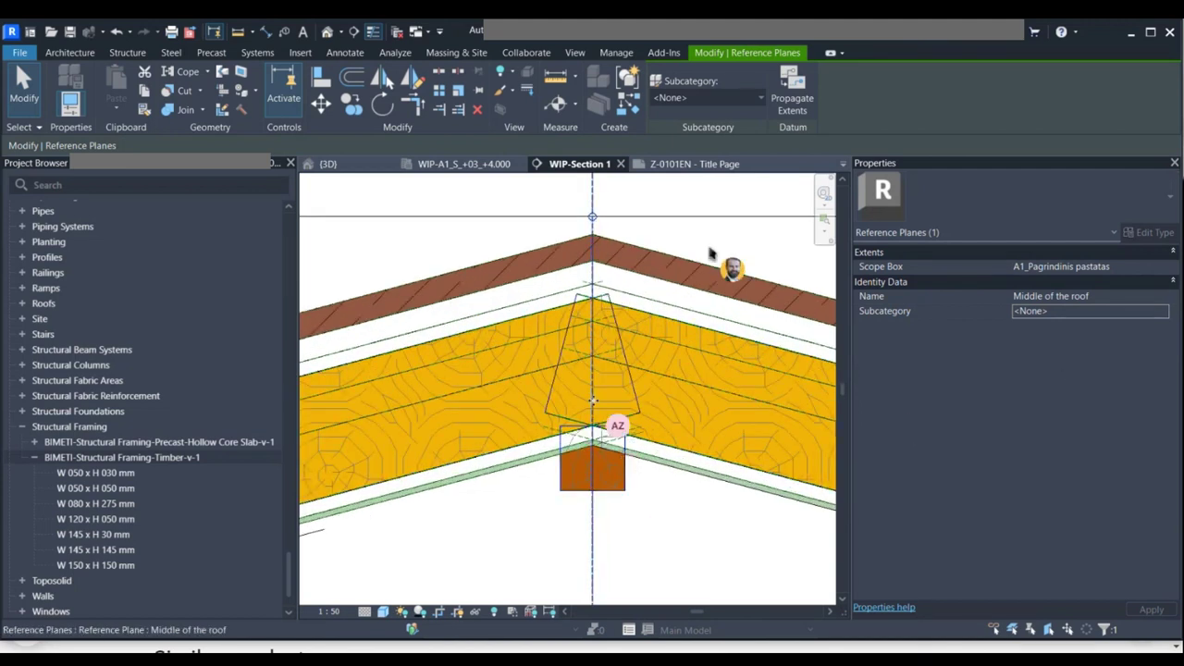
{"action": "scroll", "coordinate": [633, 412], "scroll_direction": "down", "scroll_amount": 1}
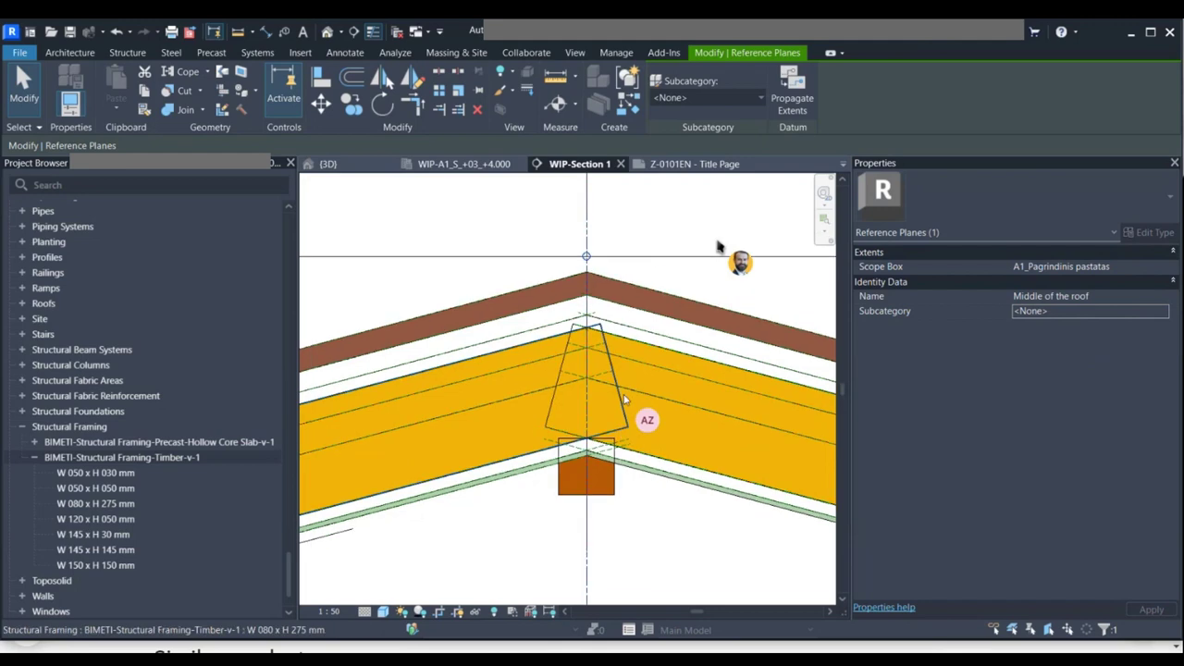
{"action": "left_click", "coordinate": [708, 246]}
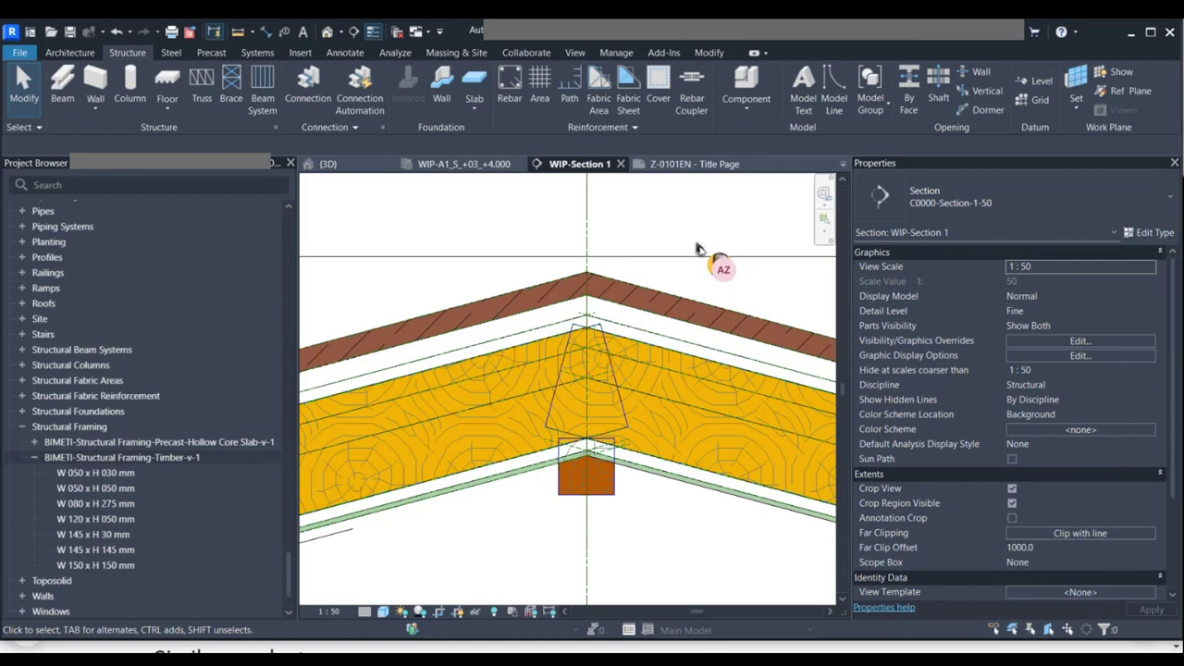
{"action": "left_click", "coordinate": [709, 53]}
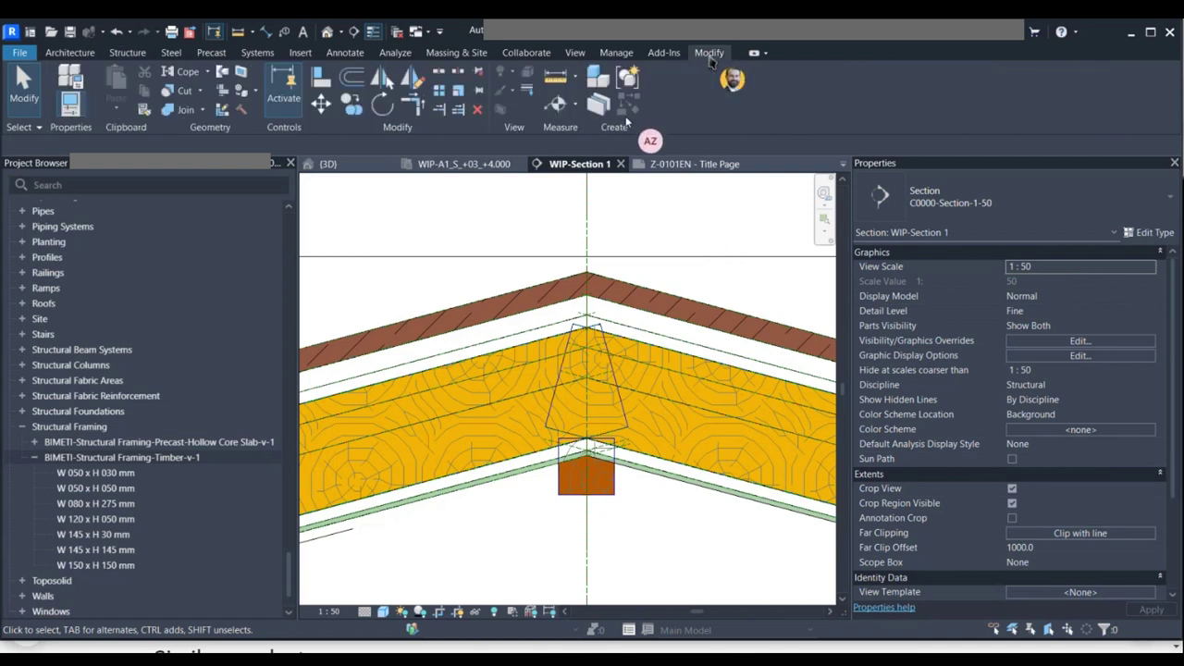
{"action": "left_click", "coordinate": [181, 90]}
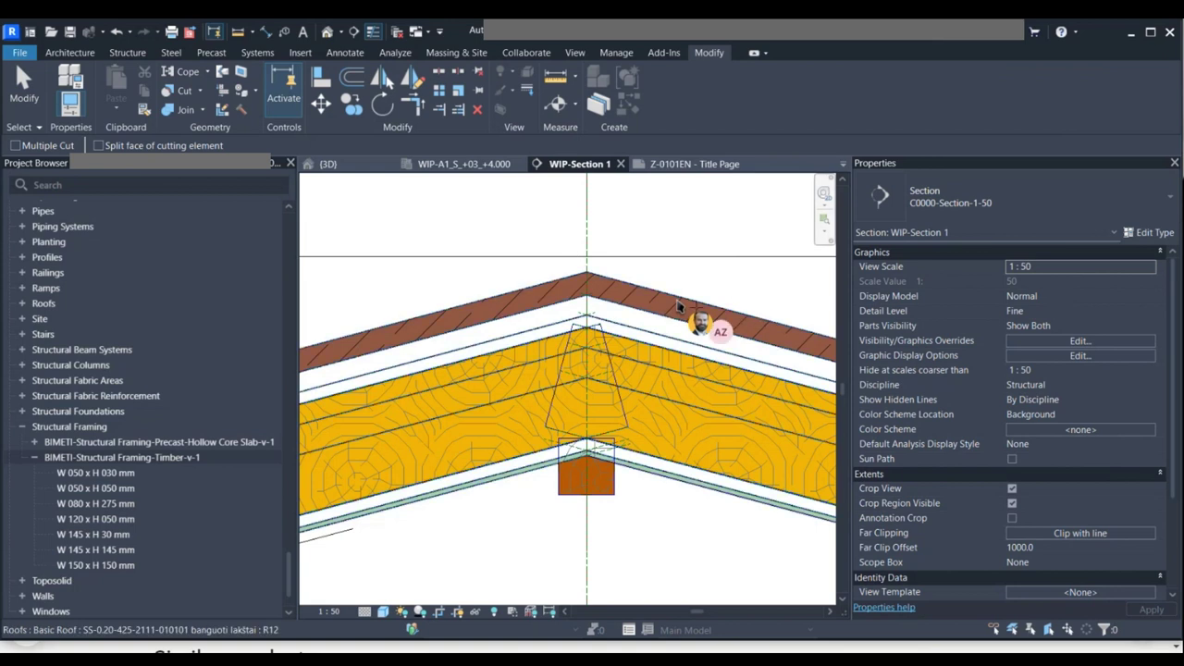
{"action": "left_click", "coordinate": [645, 355]}
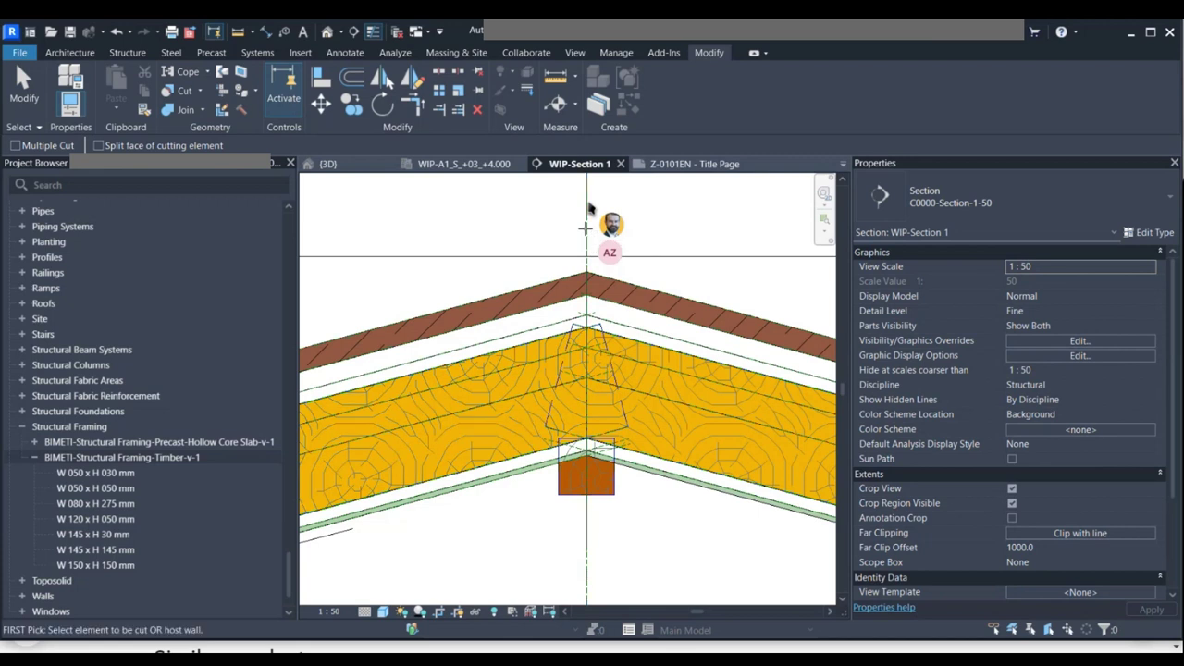
{"action": "key", "text": "Escape"}
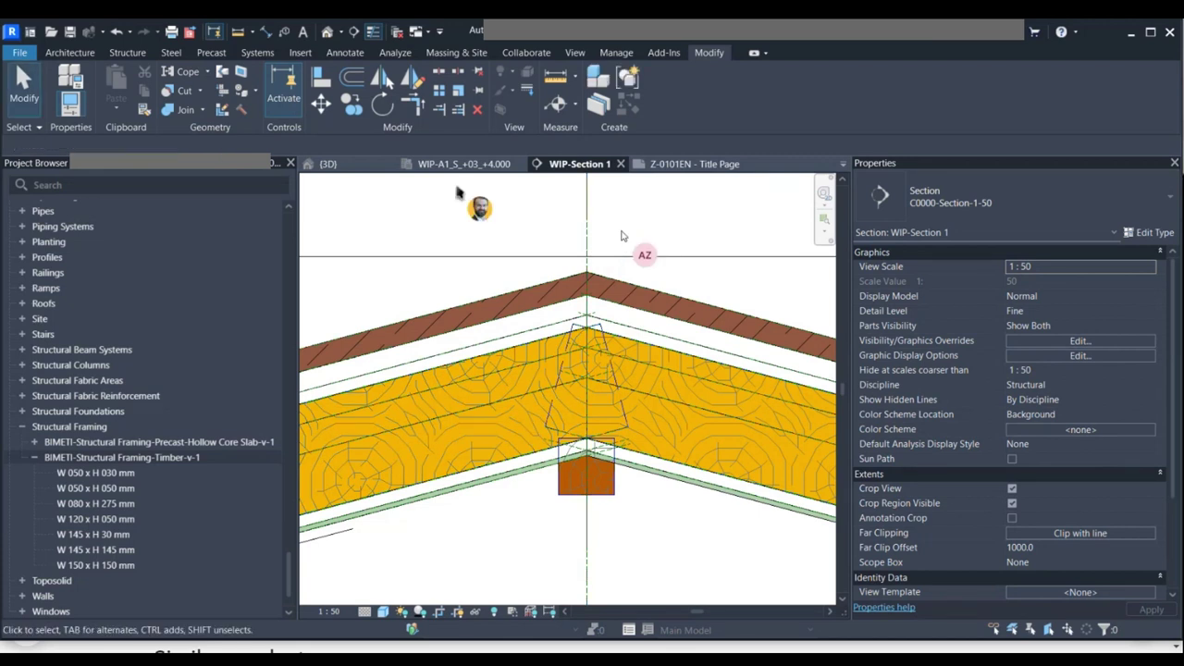
{"action": "left_click", "coordinate": [330, 164]}
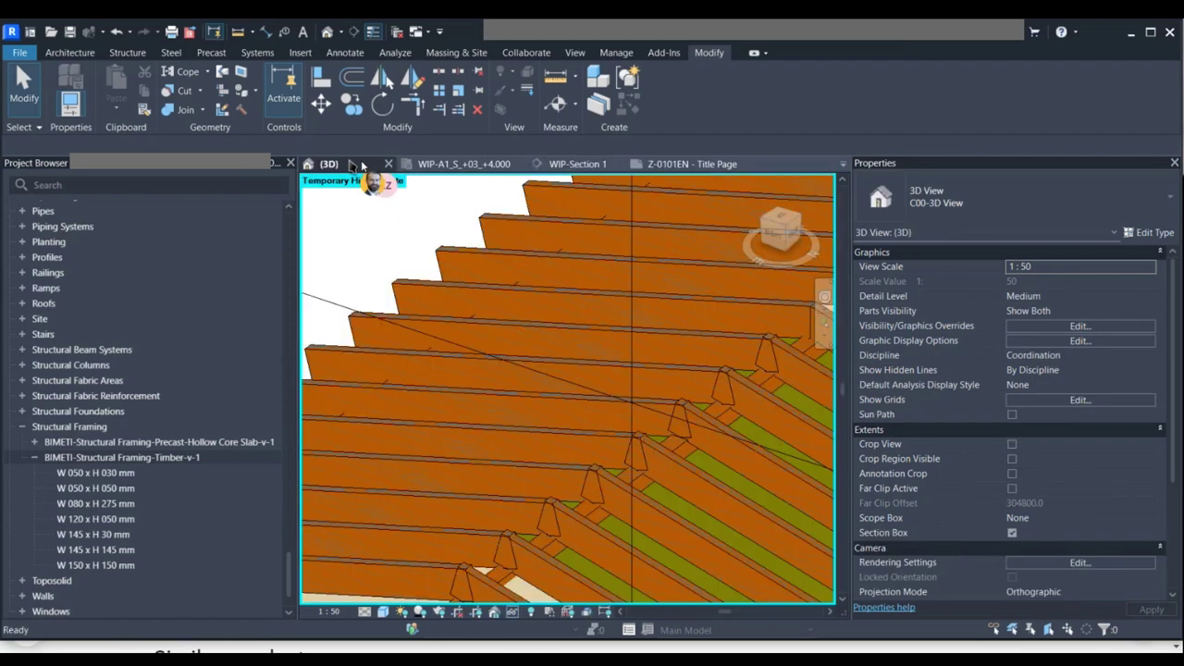
Cut the W 080 x H 275 rafters at the ridge with the W 145 x H 145 beam.
{"action": "middle_click_drag", "start_coordinate": [546, 463], "coordinate": [532, 497], "text": "shift"}
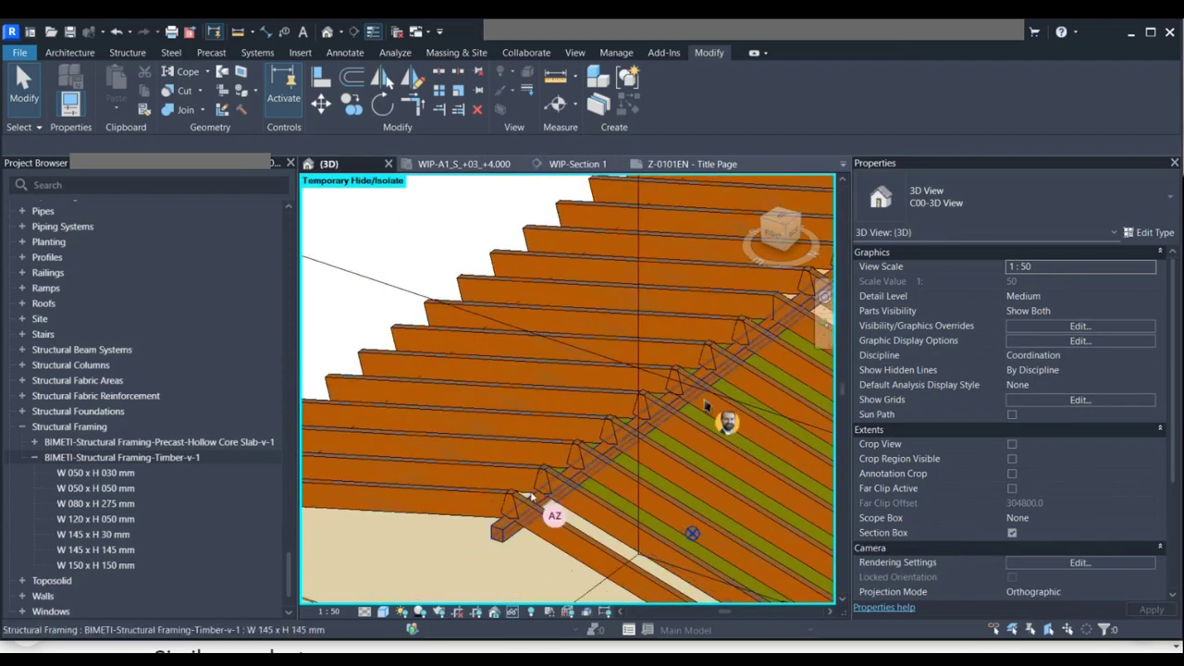
{"action": "middle_click_drag", "start_coordinate": [685, 417], "coordinate": [796, 296], "text": "shift"}
{"action": "scroll", "coordinate": [696, 353], "scroll_direction": "up", "scroll_amount": 5}
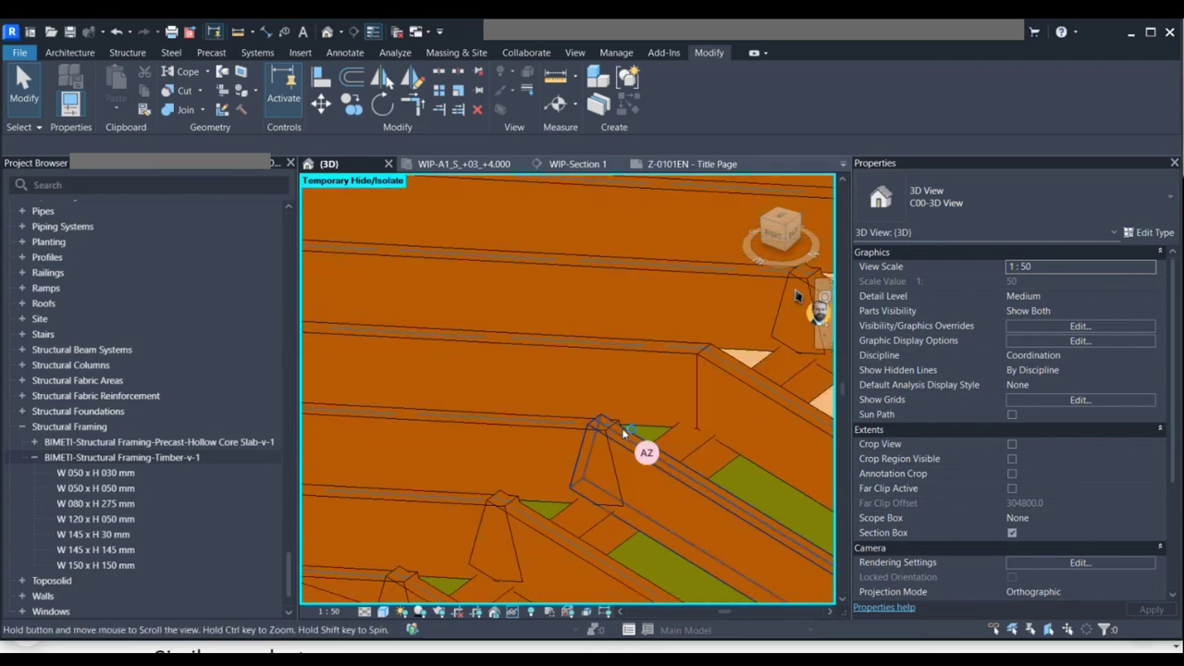
{"action": "middle_click_drag", "start_coordinate": [624, 433], "coordinate": [615, 419], "text": "shift"}
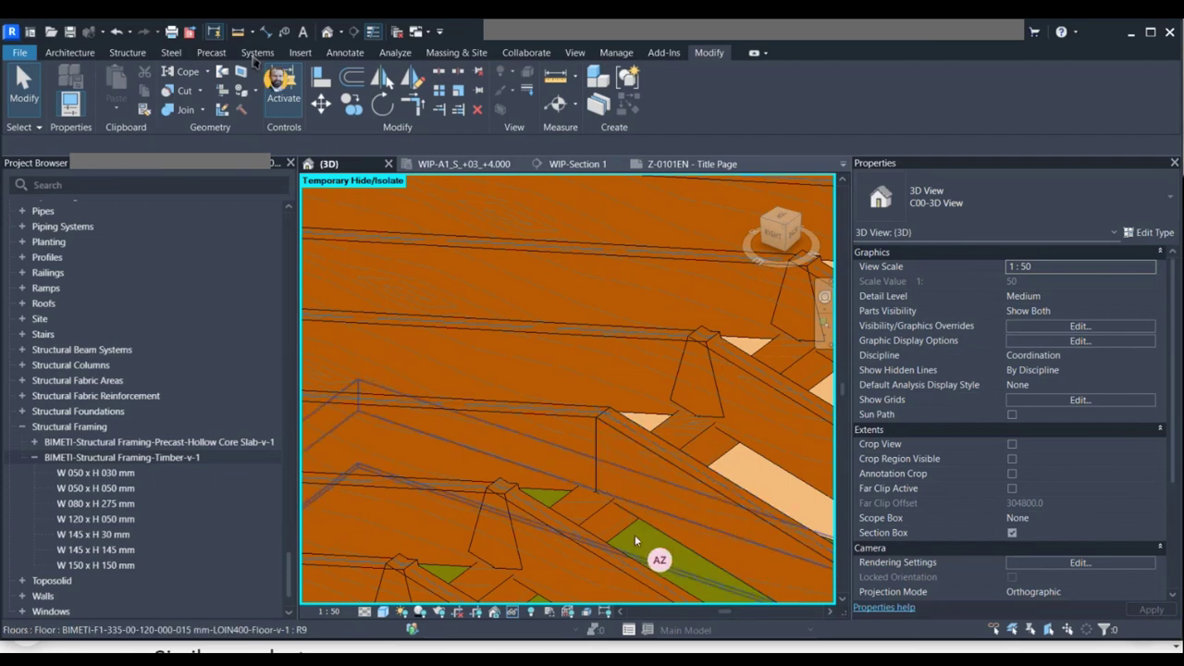
{"action": "left_click", "coordinate": [178, 90]}
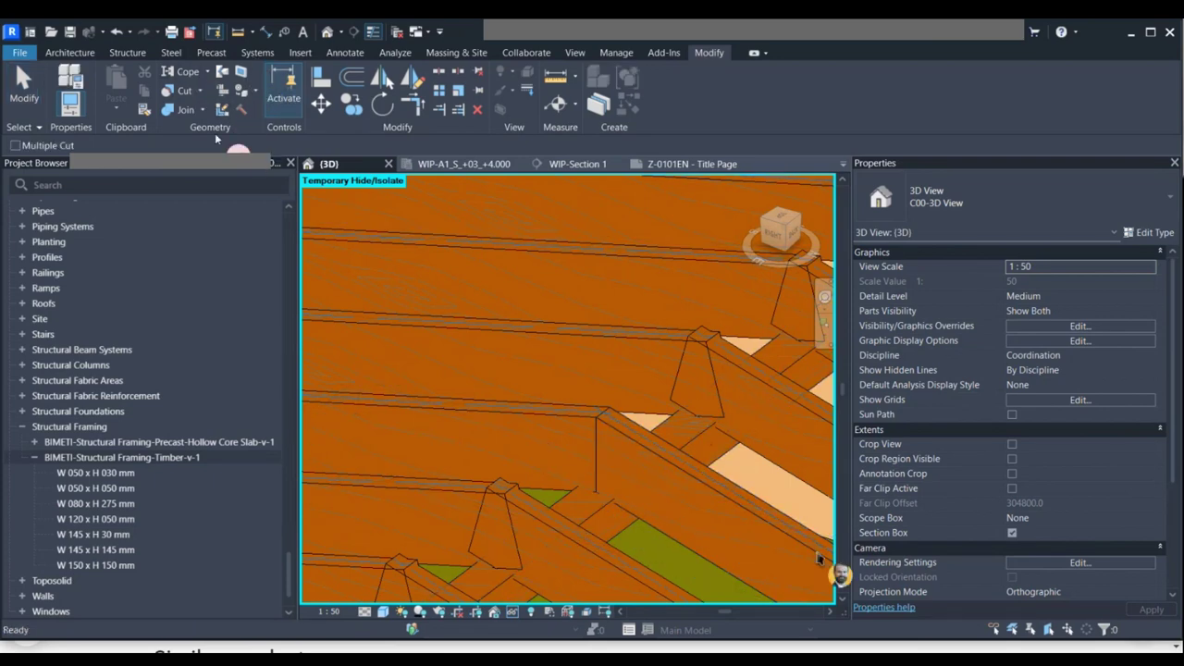
{"action": "left_click", "coordinate": [689, 478]}
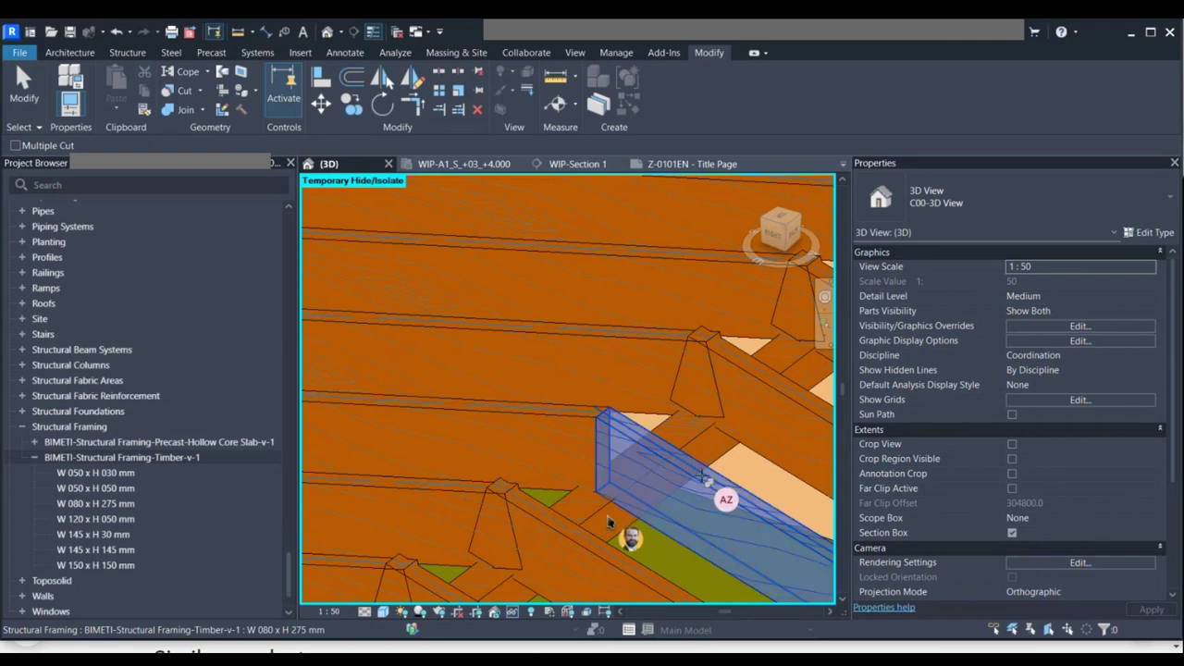
{"action": "left_click", "coordinate": [612, 525]}
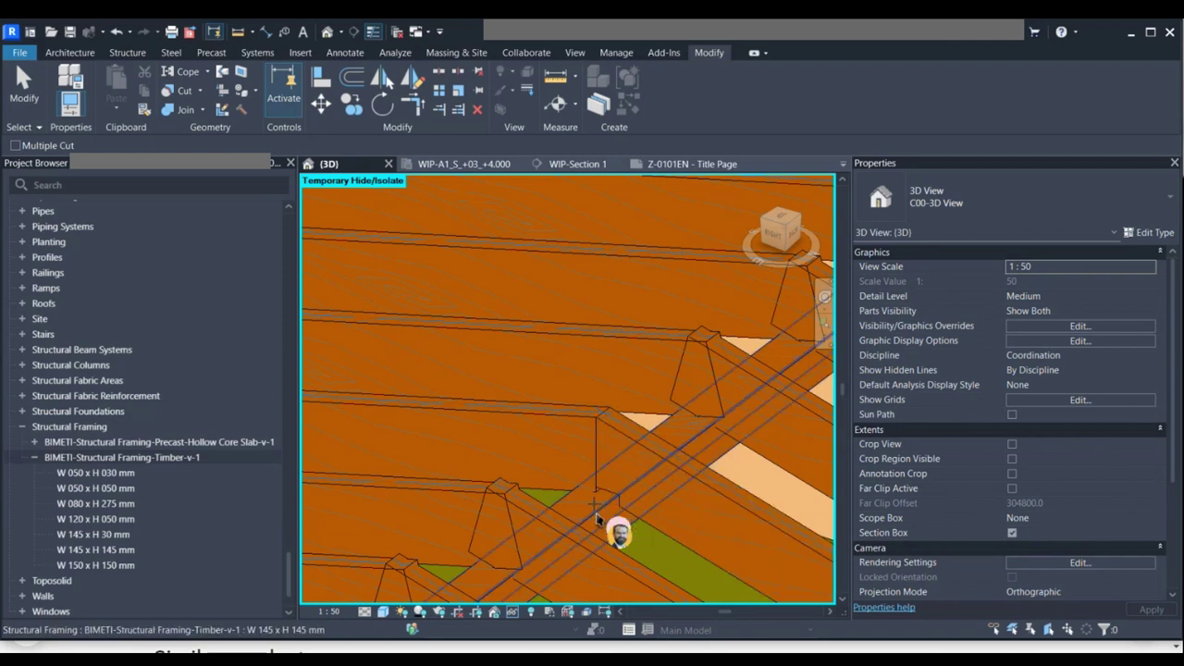
{"action": "left_click", "coordinate": [555, 463]}
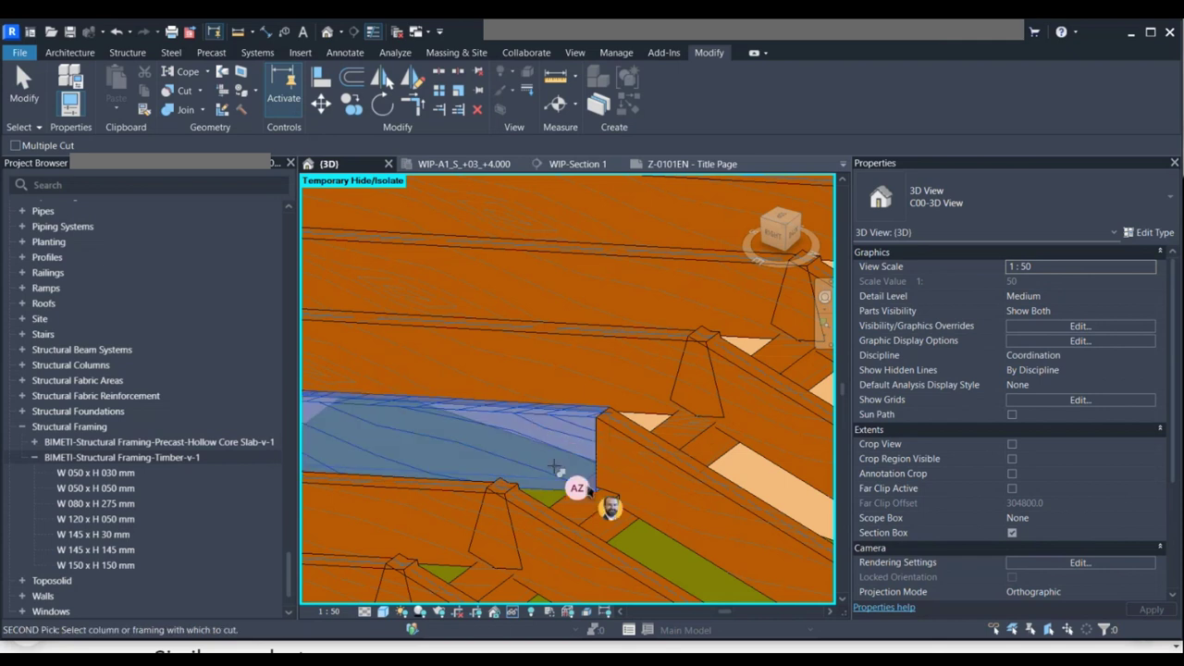
{"action": "left_click", "coordinate": [597, 525]}
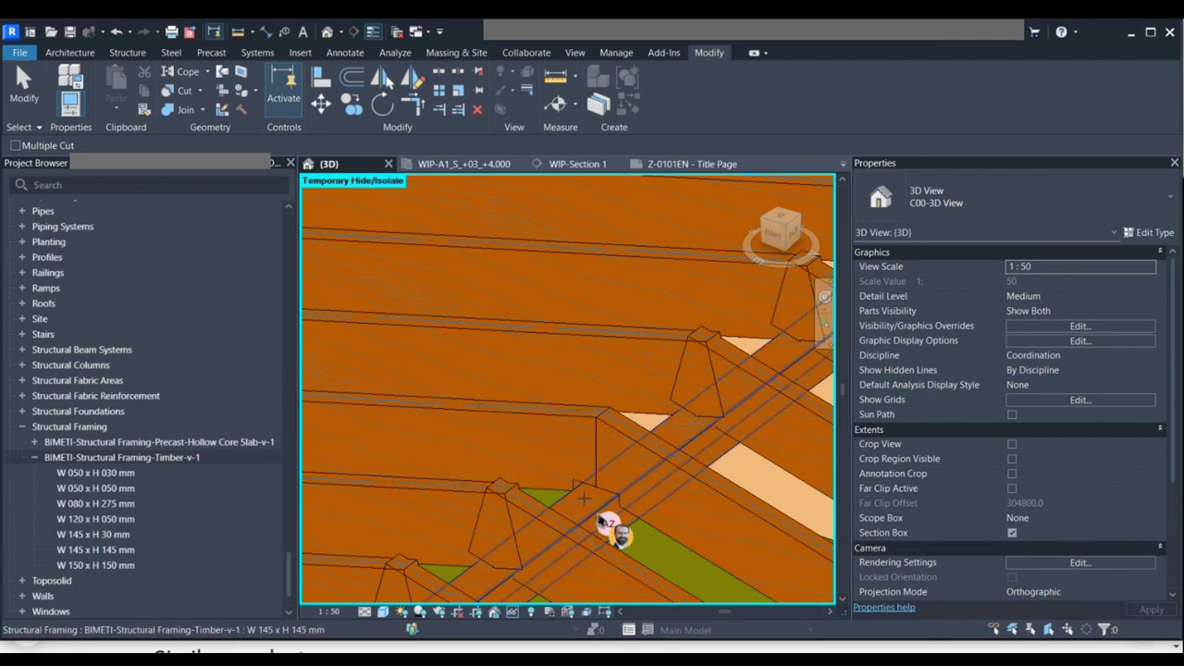
{"action": "key", "text": "Escape"}
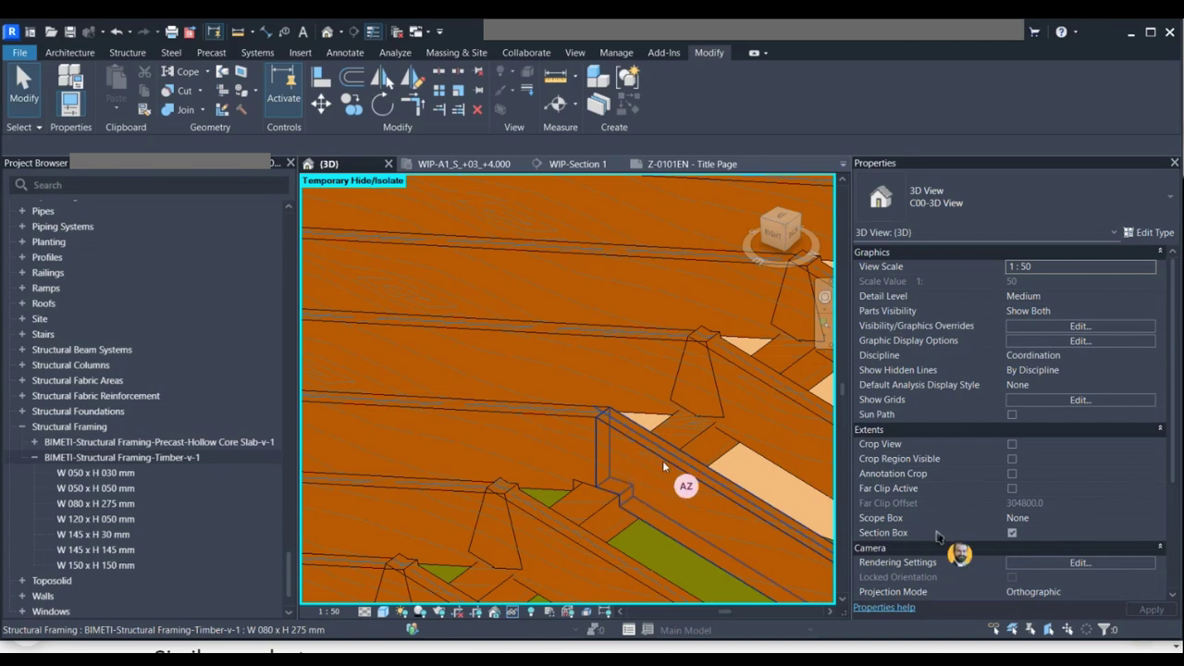
Set Coping Distance to 0.0 on the right and left ridge rafters, then deselect.
{"action": "left_click", "coordinate": [738, 507]}
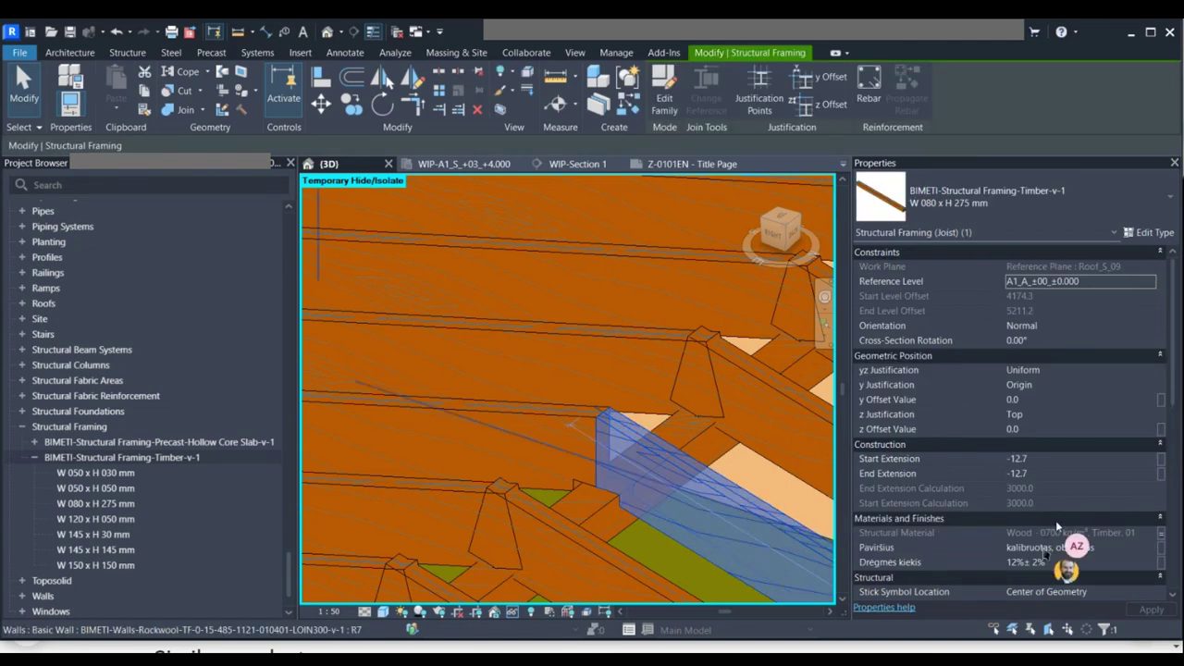
{"action": "scroll", "coordinate": [1094, 526], "scroll_direction": "down", "scroll_amount": 3}
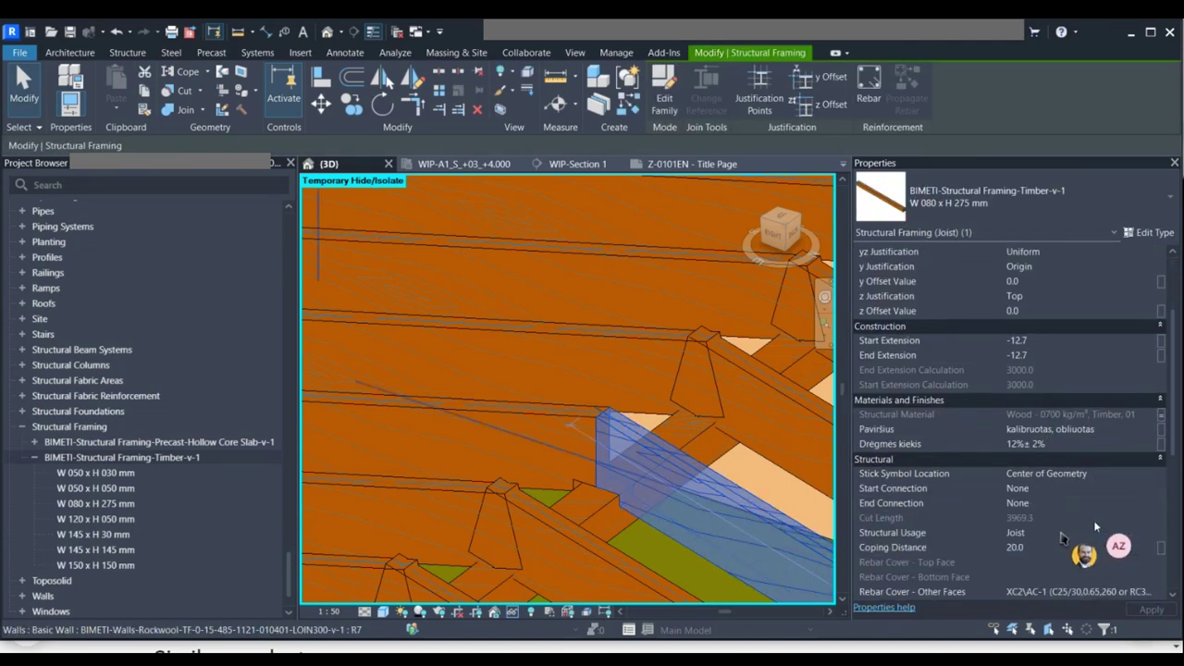
{"action": "scroll", "coordinate": [1034, 534], "scroll_direction": "down", "scroll_amount": 1}
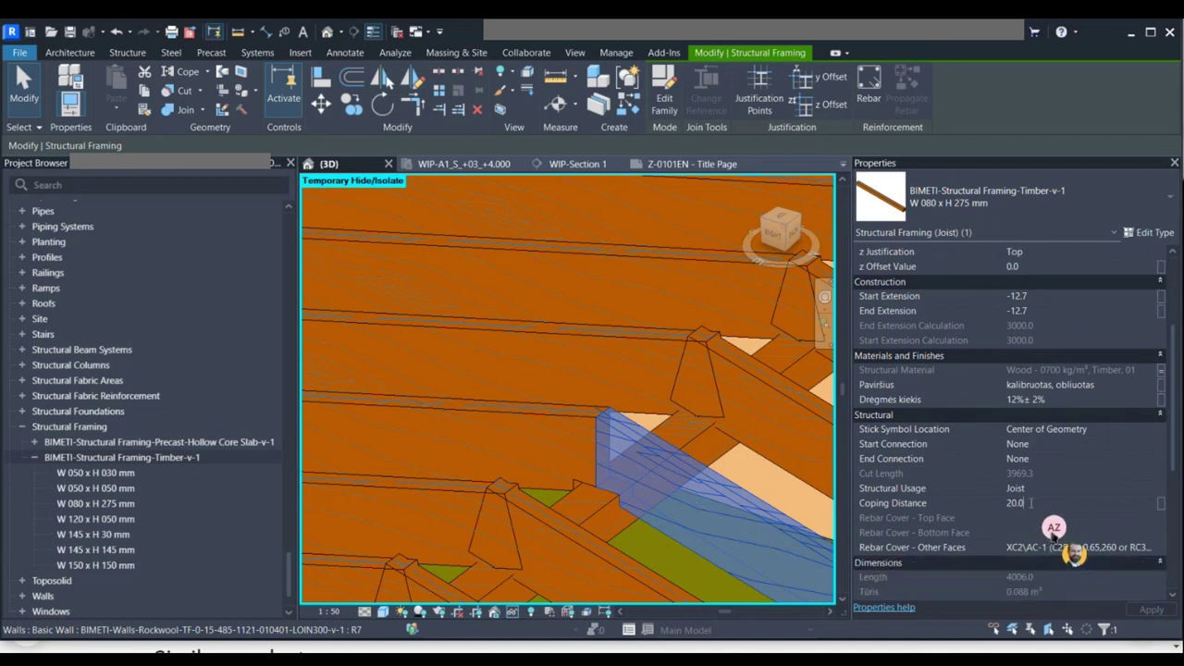
{"action": "left_click", "coordinate": [962, 503]}
{"action": "type", "text": "0.0"}
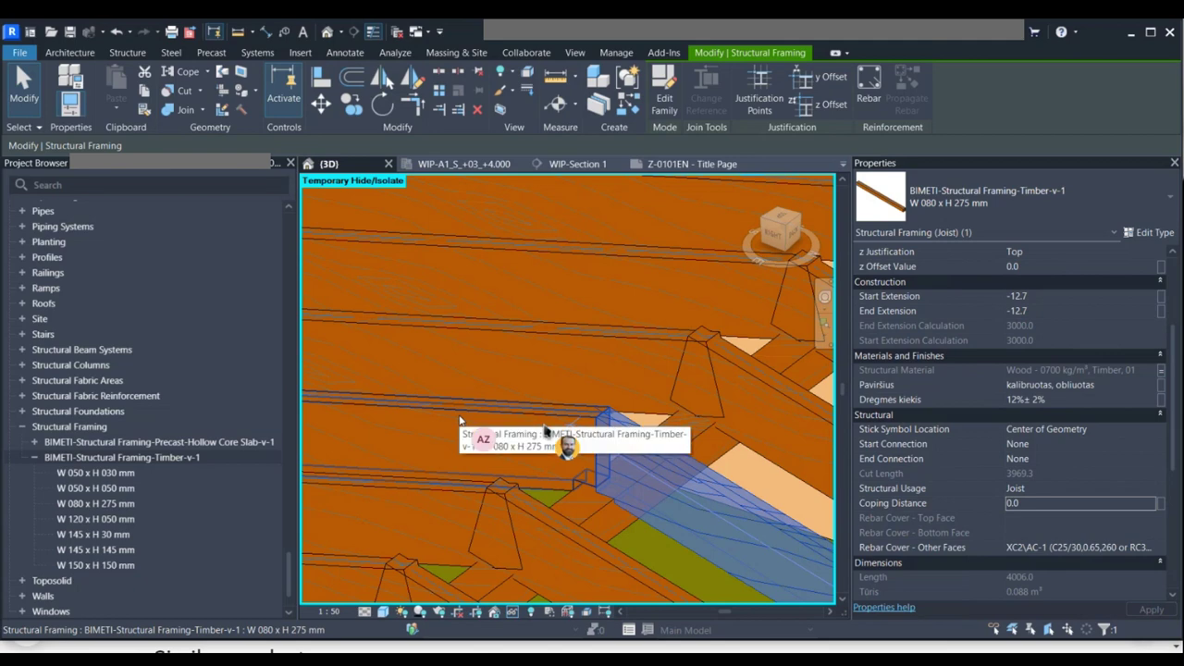
{"action": "left_click", "coordinate": [498, 431]}
{"action": "left_click", "coordinate": [1044, 509]}
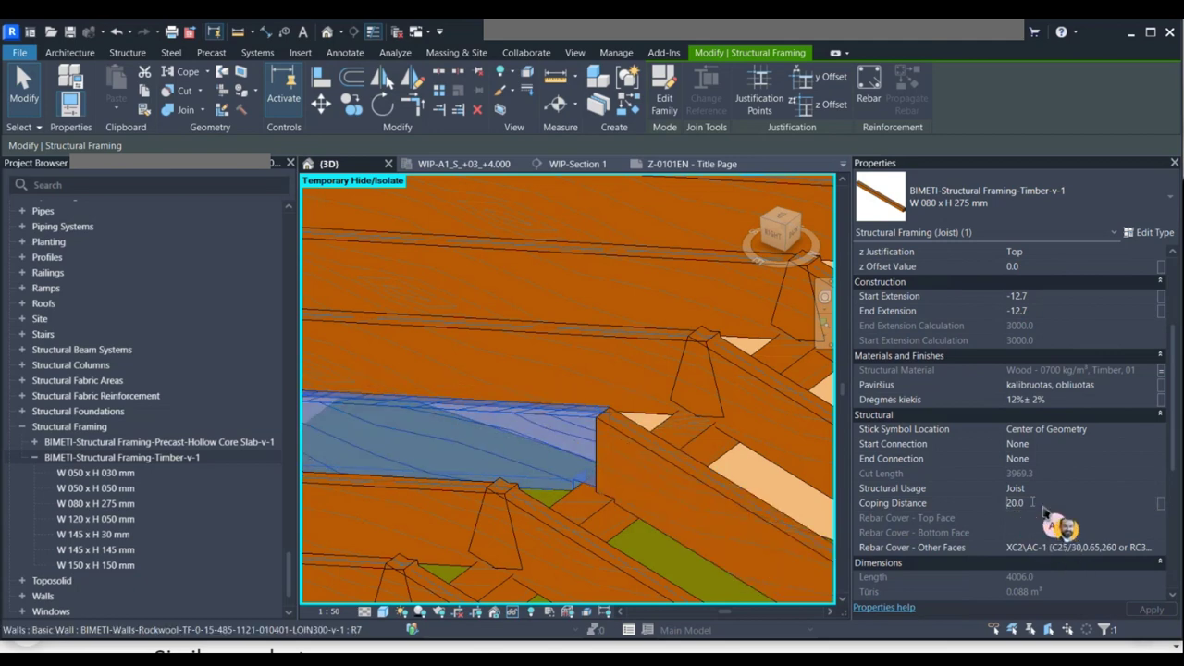
{"action": "type", "text": "0.0"}
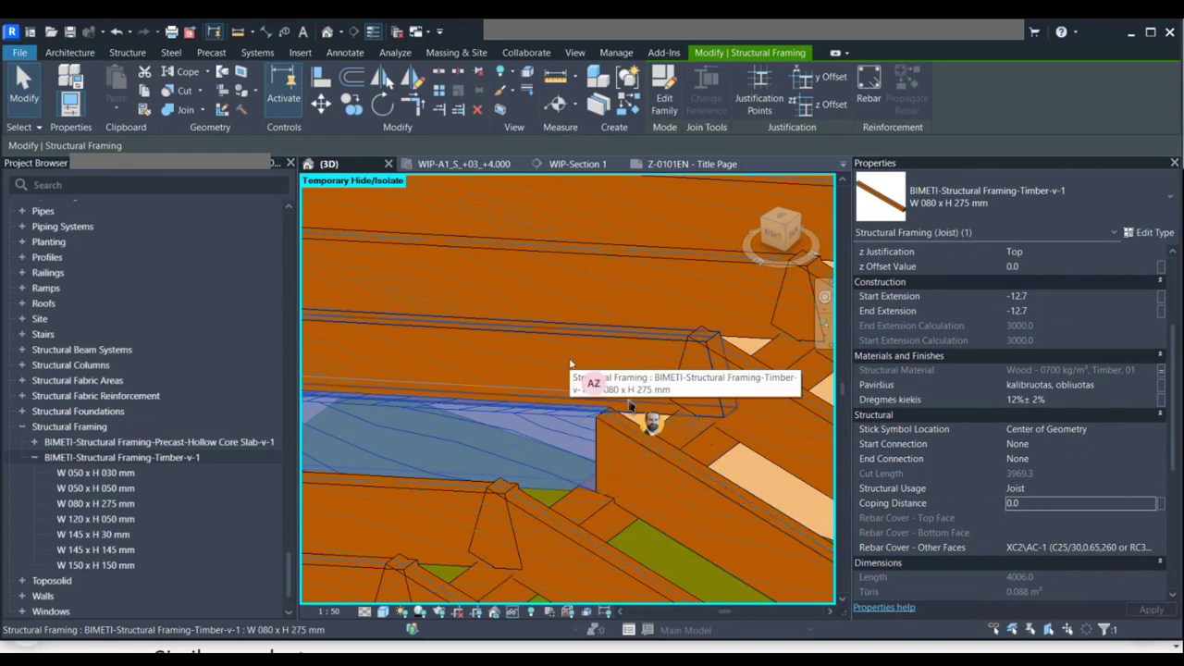
{"action": "middle_click_drag", "start_coordinate": [603, 375], "coordinate": [575, 421]}
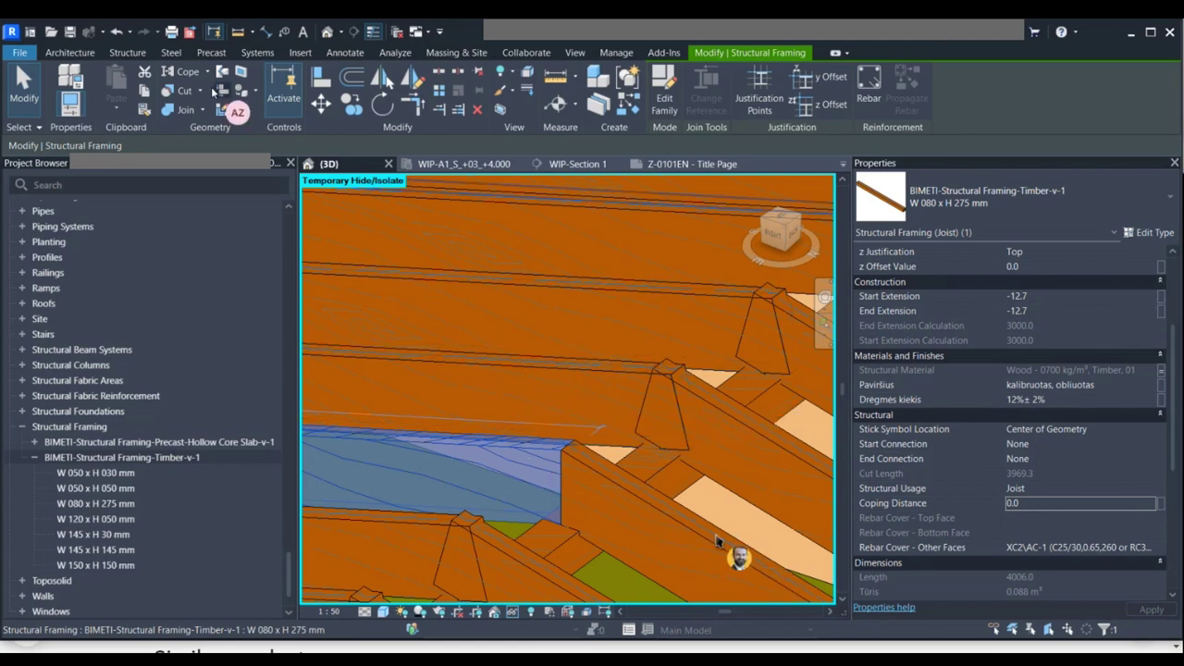
{"action": "middle_click_drag", "start_coordinate": [648, 555], "coordinate": [545, 313]}
{"action": "key", "text": "Escape"}
Cut the rafter at the next ridge junction with the 145 x 145 beam.
{"action": "scroll", "coordinate": [543, 303], "scroll_direction": "down", "scroll_amount": 5}
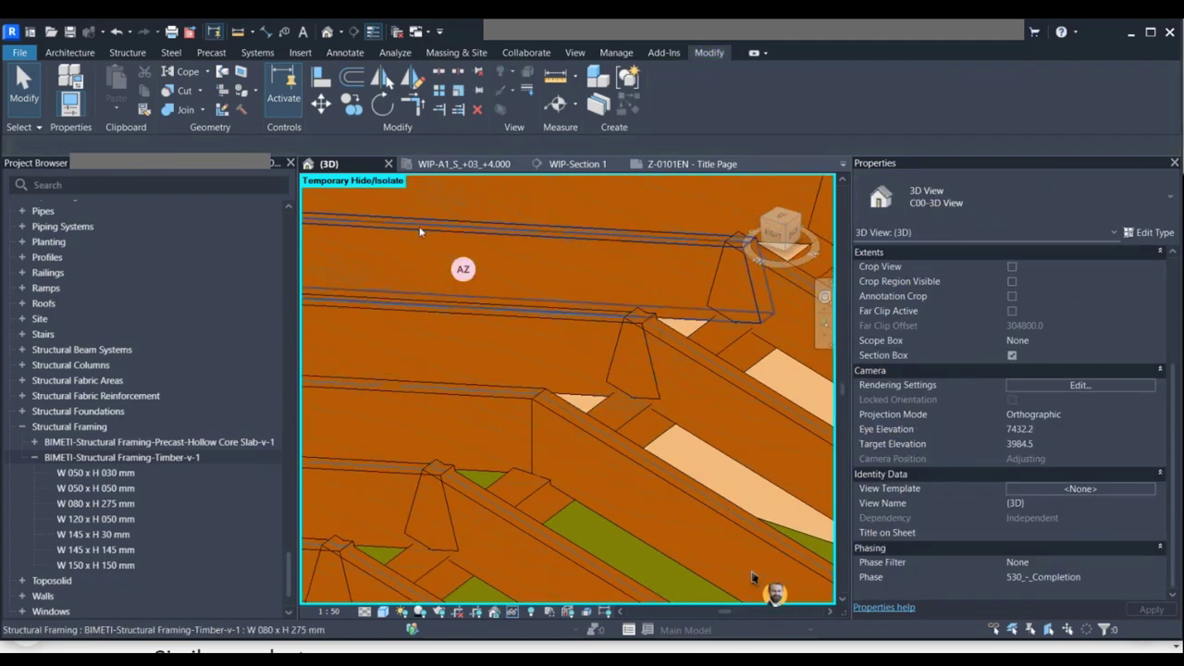
{"action": "middle_click_drag", "start_coordinate": [575, 423], "coordinate": [489, 330]}
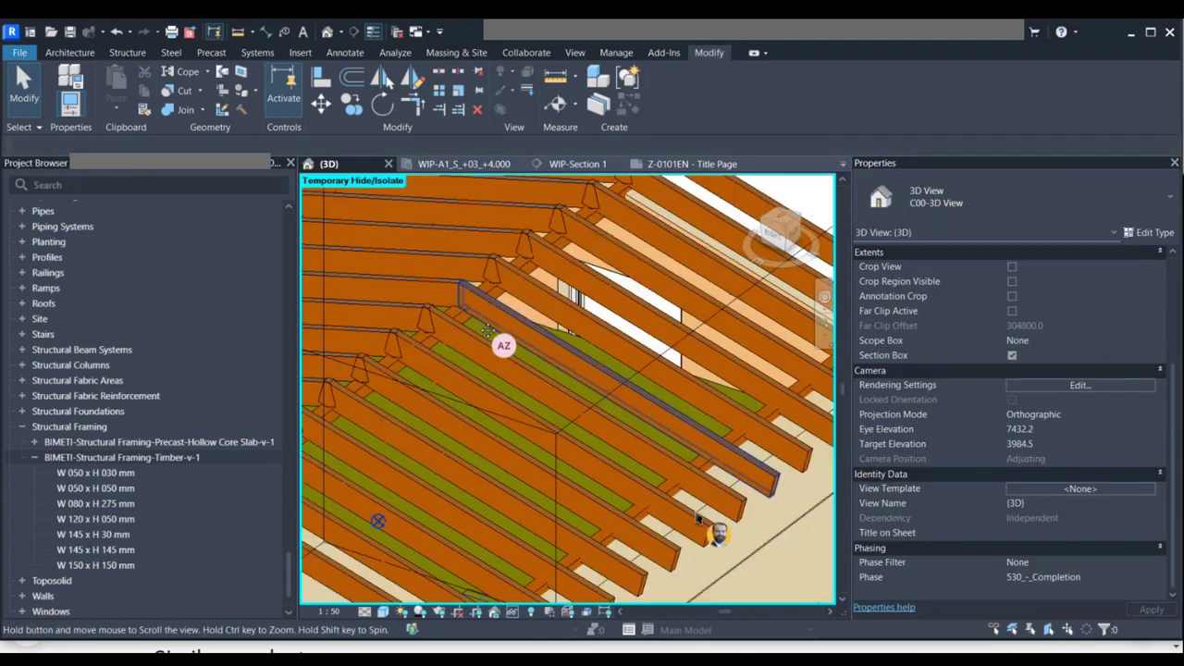
{"action": "scroll", "coordinate": [700, 518], "scroll_direction": "up", "scroll_amount": 6}
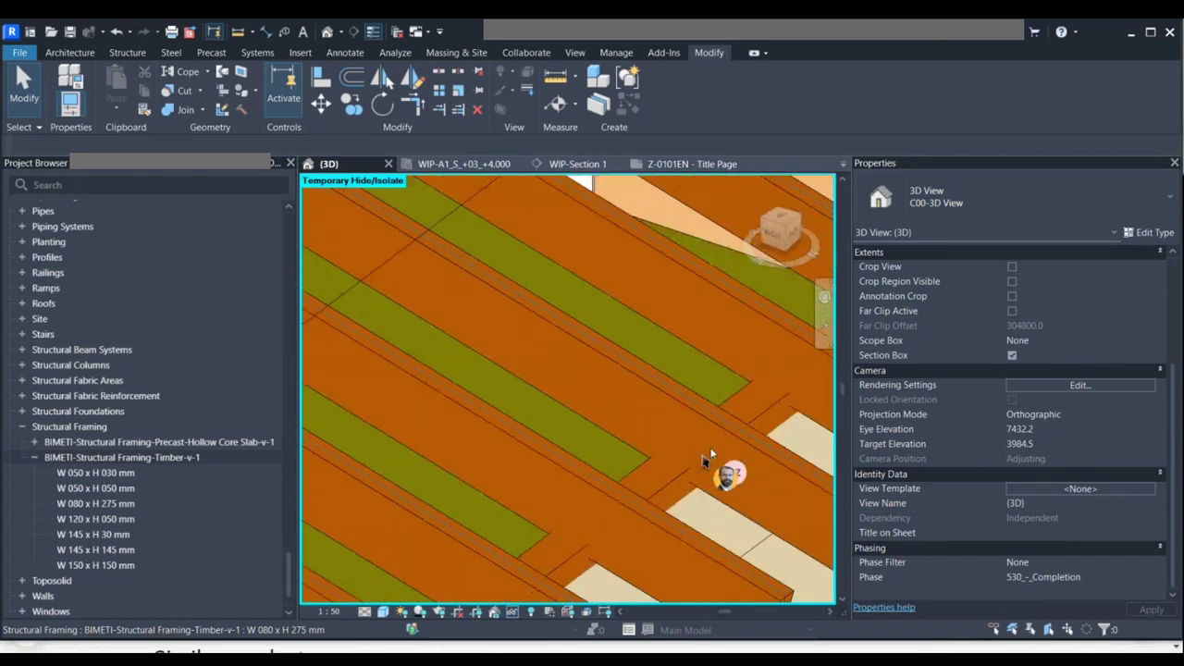
{"action": "left_click", "coordinate": [179, 90]}
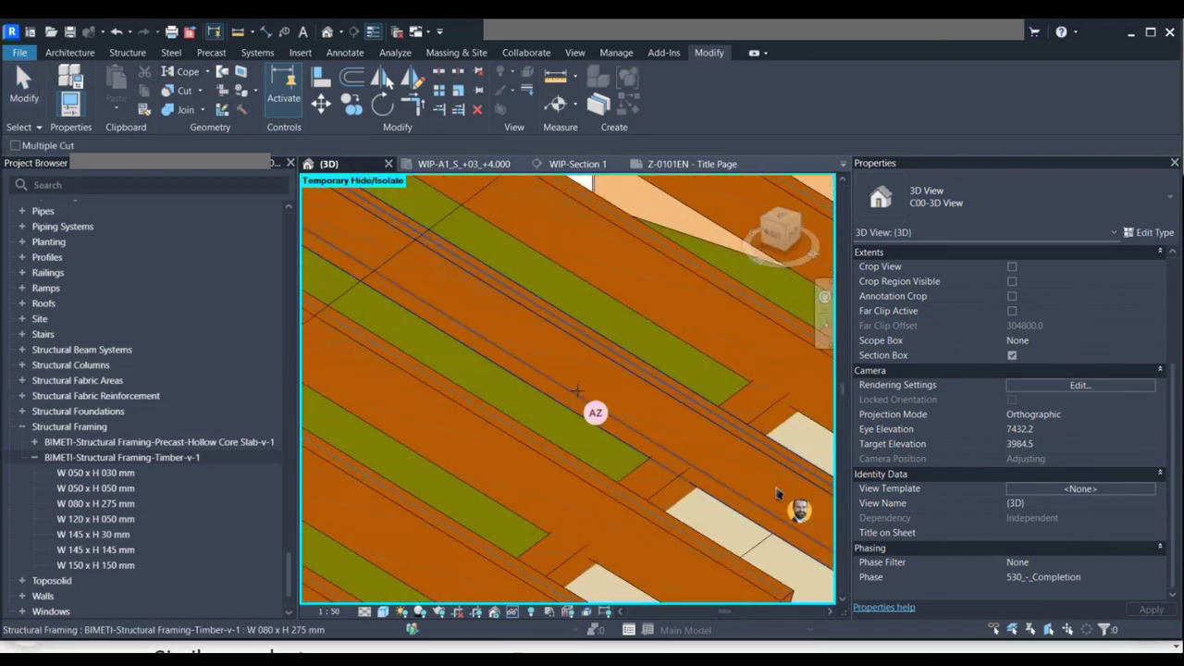
{"action": "left_click", "coordinate": [655, 462]}
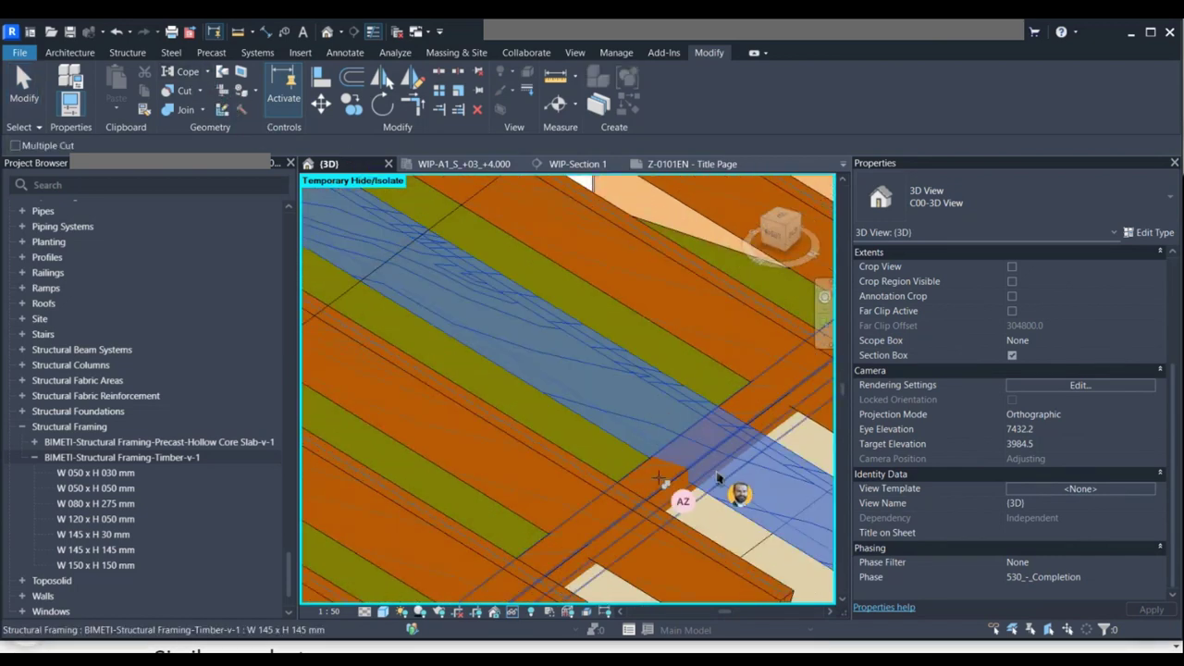
{"action": "left_click", "coordinate": [663, 483]}
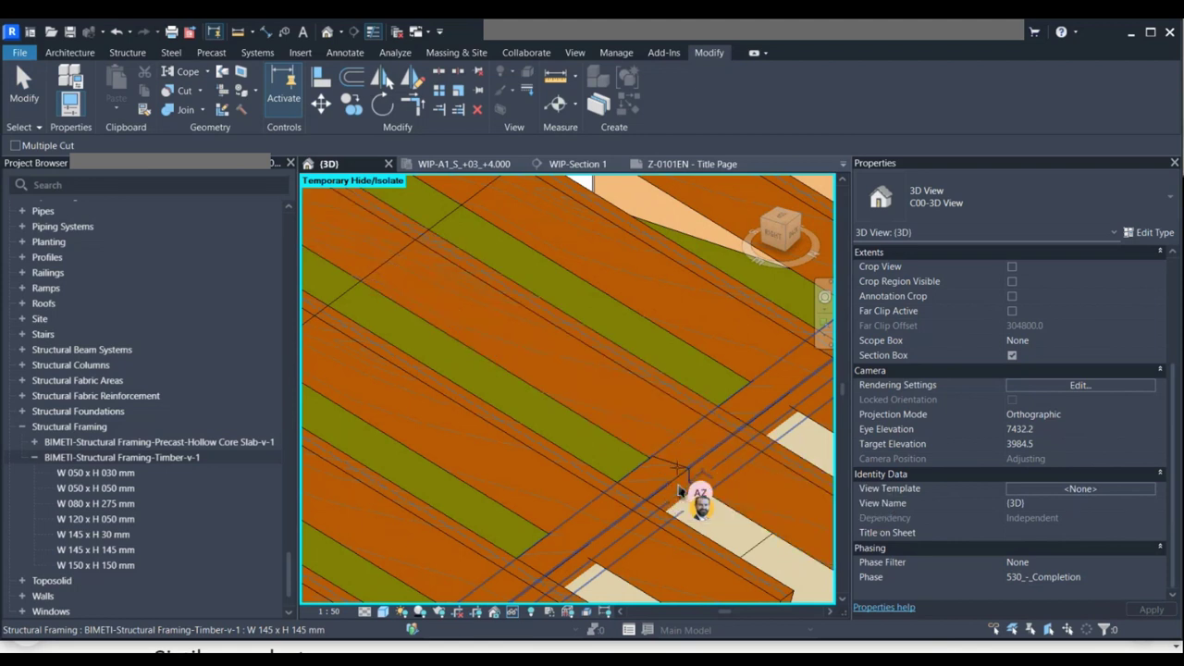
{"action": "key", "text": "Escape"}
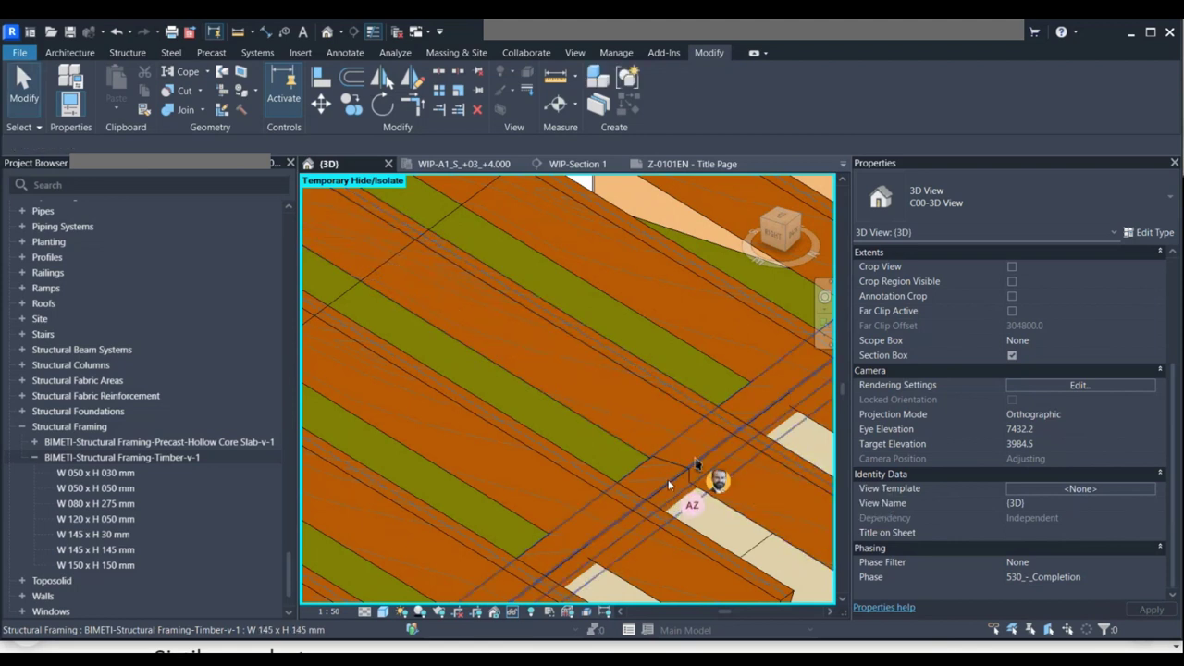
Check that rafter's coping distance, then try Cope against the ridge beam and cancel.
{"action": "left_click", "coordinate": [704, 453]}
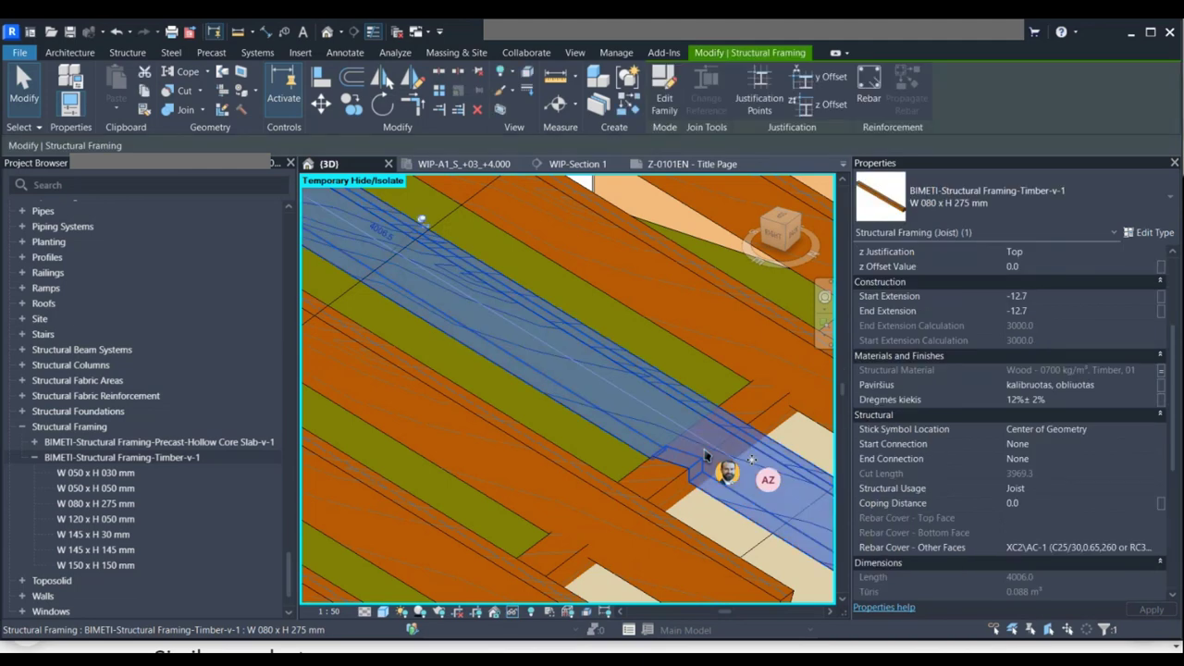
{"action": "scroll", "coordinate": [1034, 499], "scroll_direction": "down", "scroll_amount": 5}
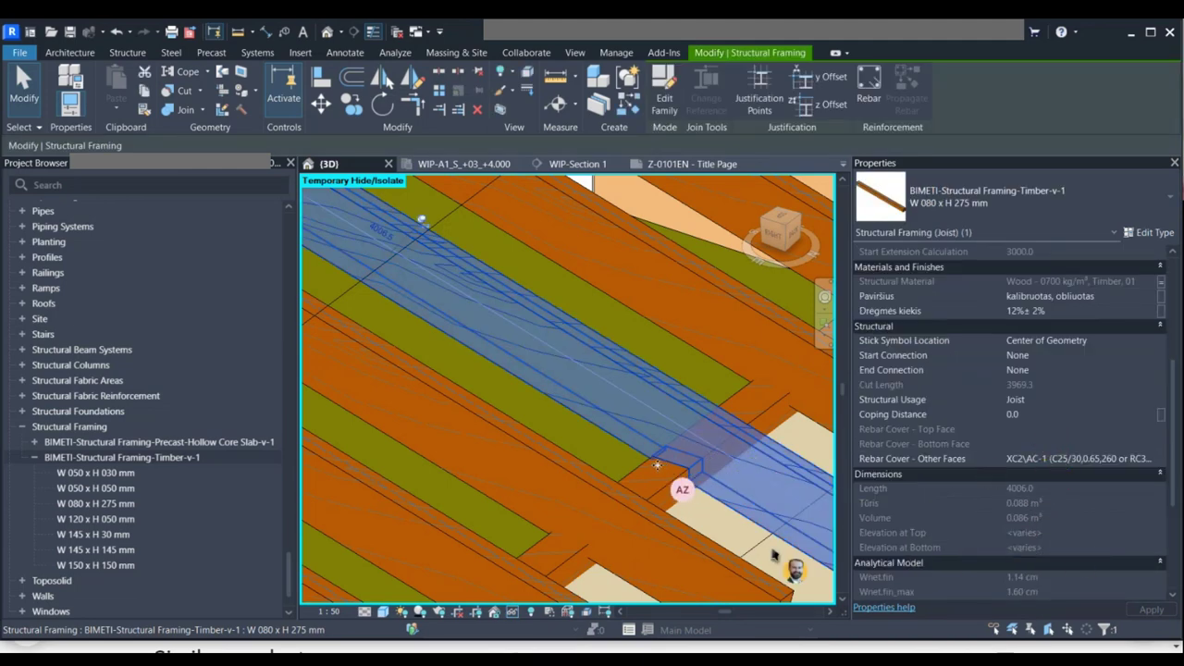
{"action": "key", "text": "Escape"}
{"action": "middle_click_drag", "start_coordinate": [774, 553], "coordinate": [742, 477], "text": "shift"}
{"action": "left_click", "coordinate": [186, 73]}
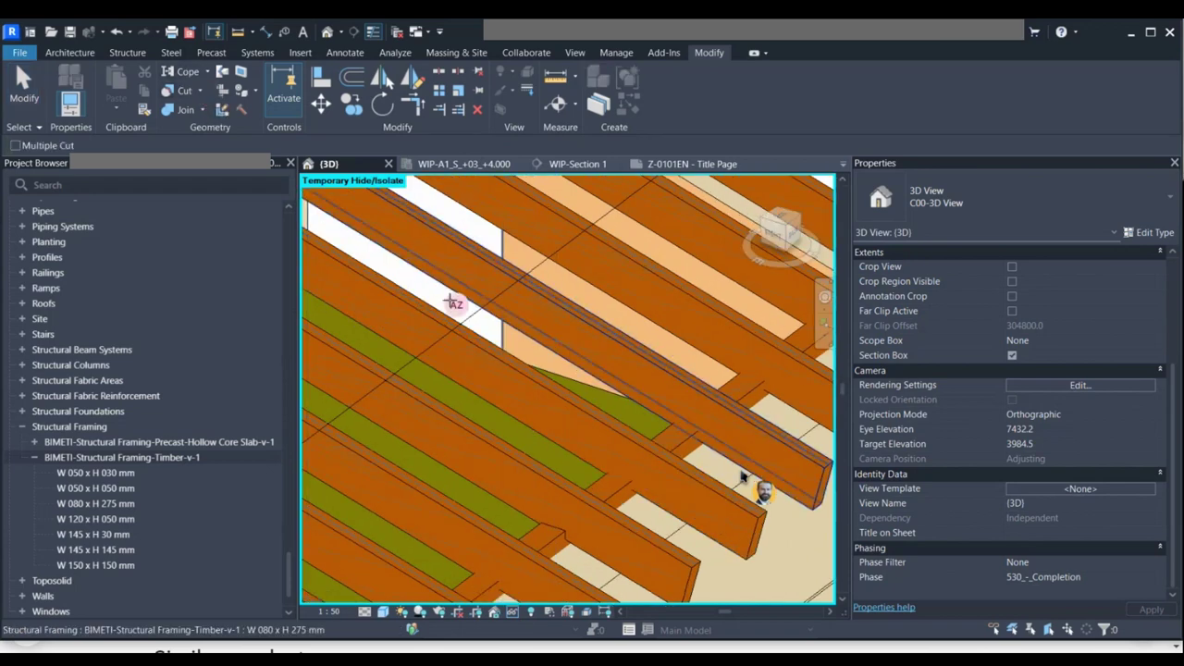
{"action": "left_click", "coordinate": [618, 488]}
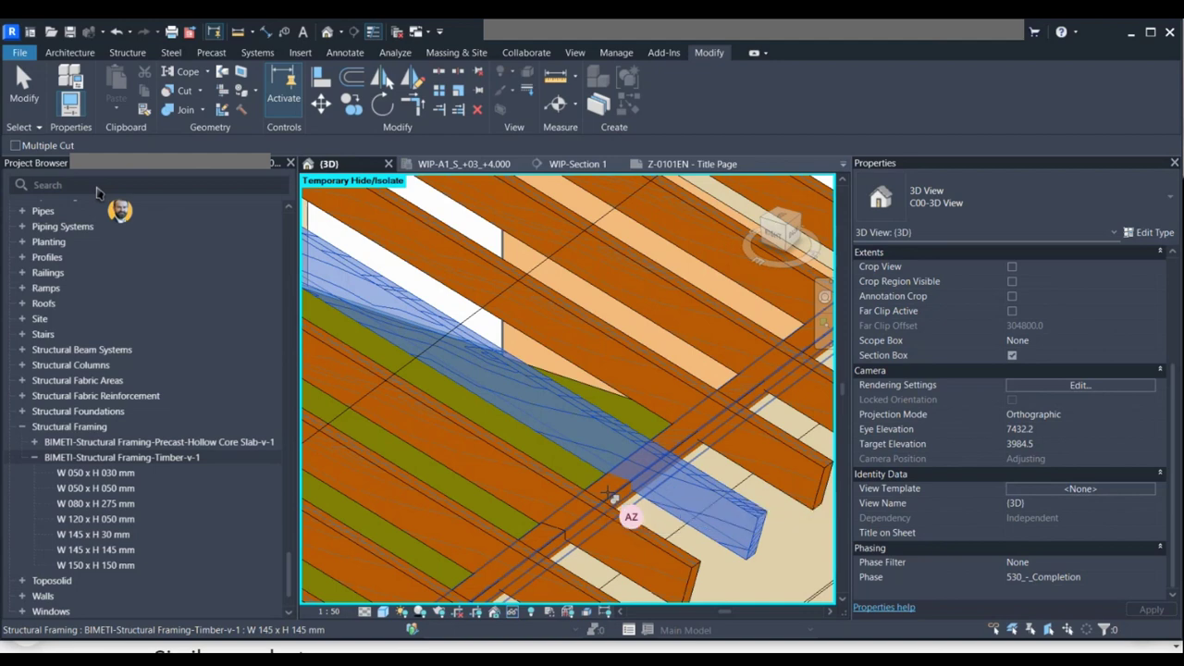
{"action": "left_click", "coordinate": [192, 185]}
Search 'framing' and open sheet S-0501EN - Structural roof construction plan, zooming into the framing.
{"action": "type", "text": "c"}
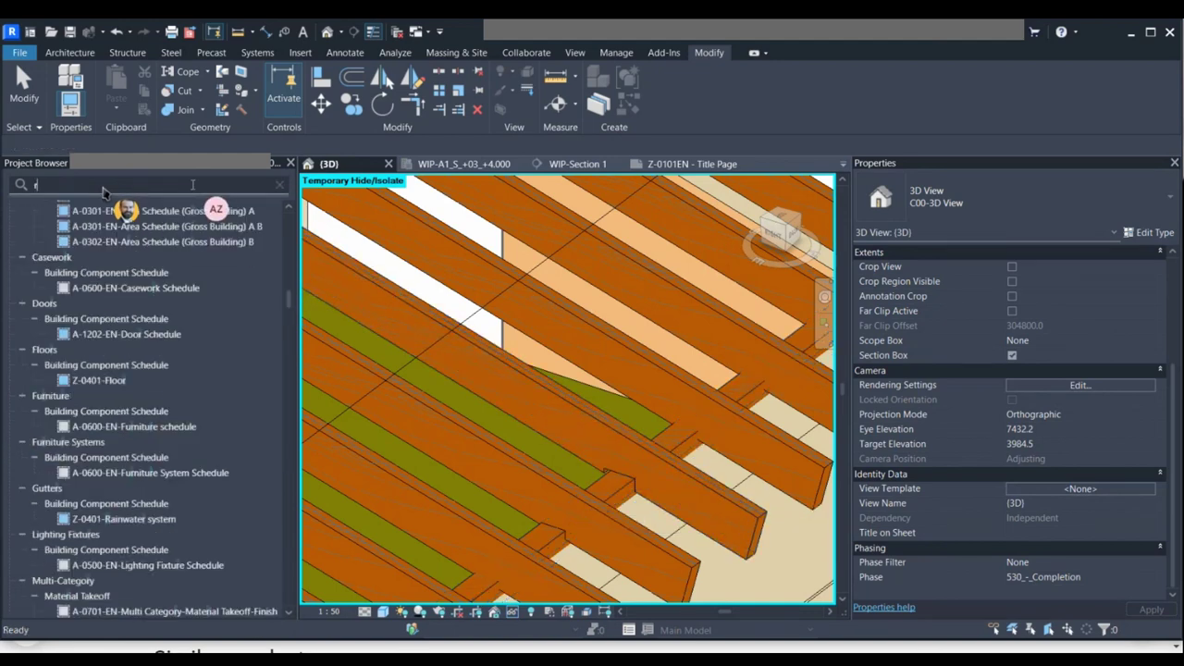
{"action": "key", "text": "BackSpace"}
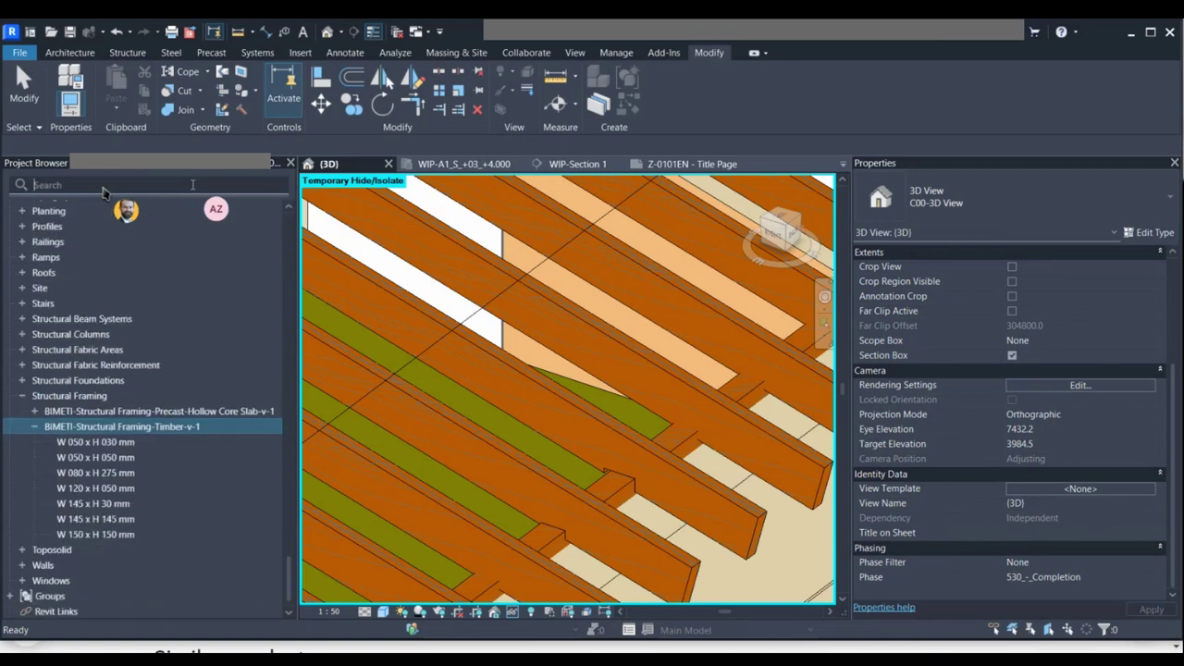
{"action": "type", "text": "framing"}
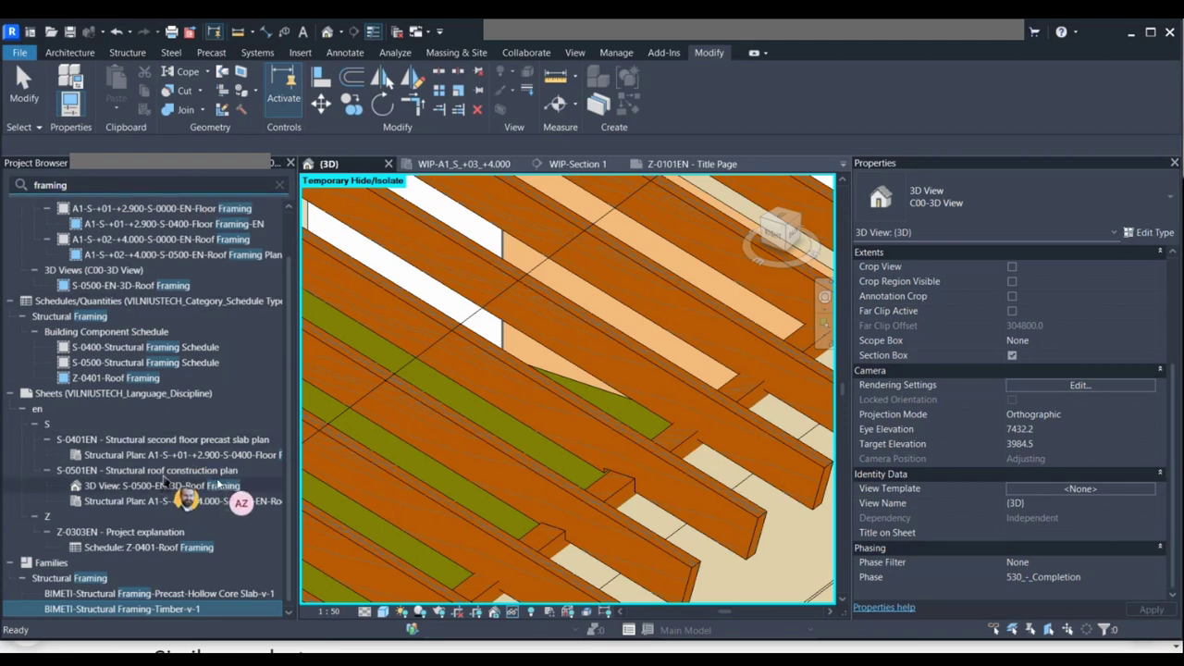
{"action": "double_click", "coordinate": [170, 474]}
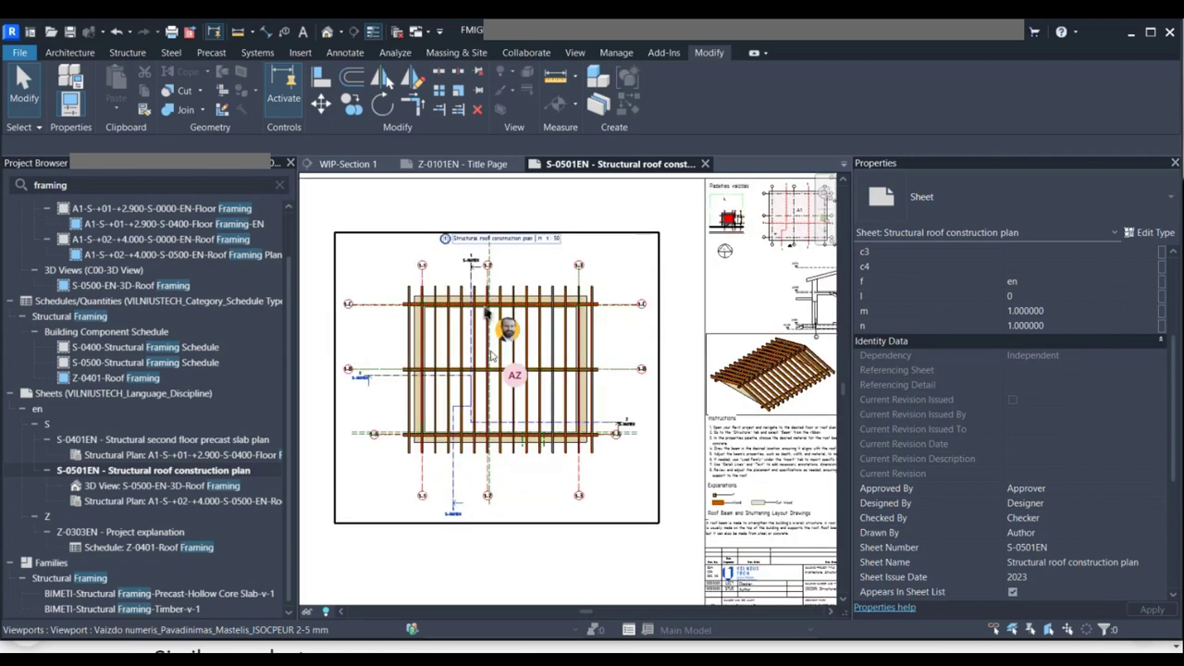
{"action": "scroll", "coordinate": [512, 344], "scroll_direction": "up", "scroll_amount": 3}
{"action": "scroll", "coordinate": [512, 344], "scroll_direction": "up", "scroll_amount": 1}
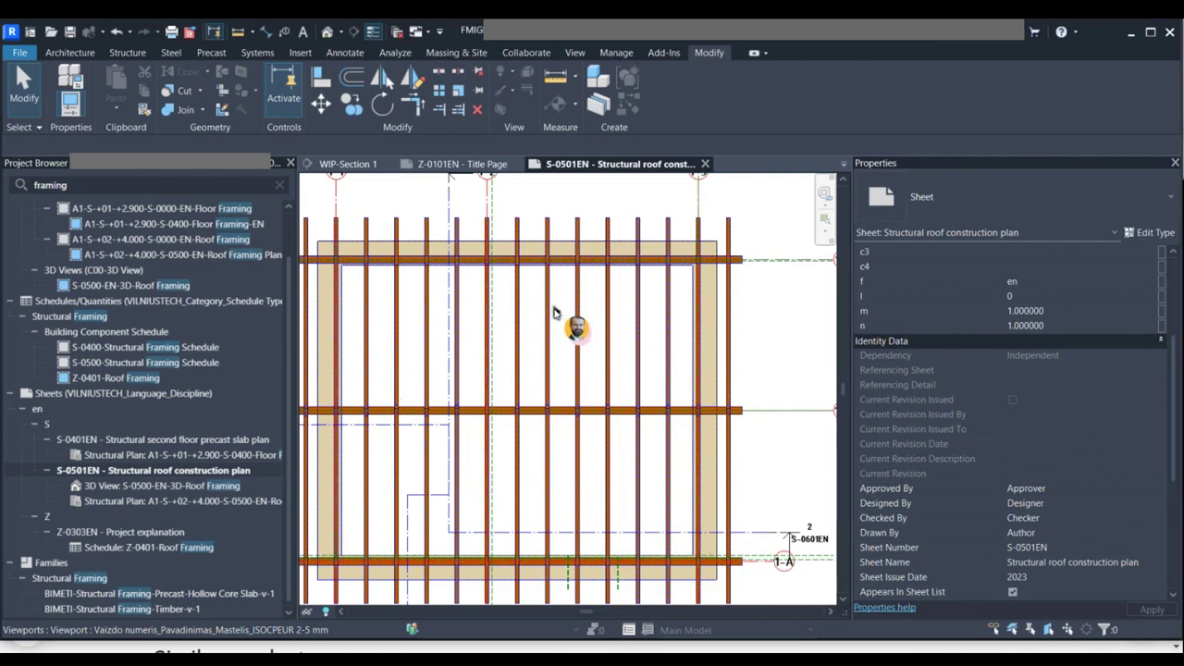
{"action": "scroll", "coordinate": [645, 311], "scroll_direction": "up", "scroll_amount": 2}
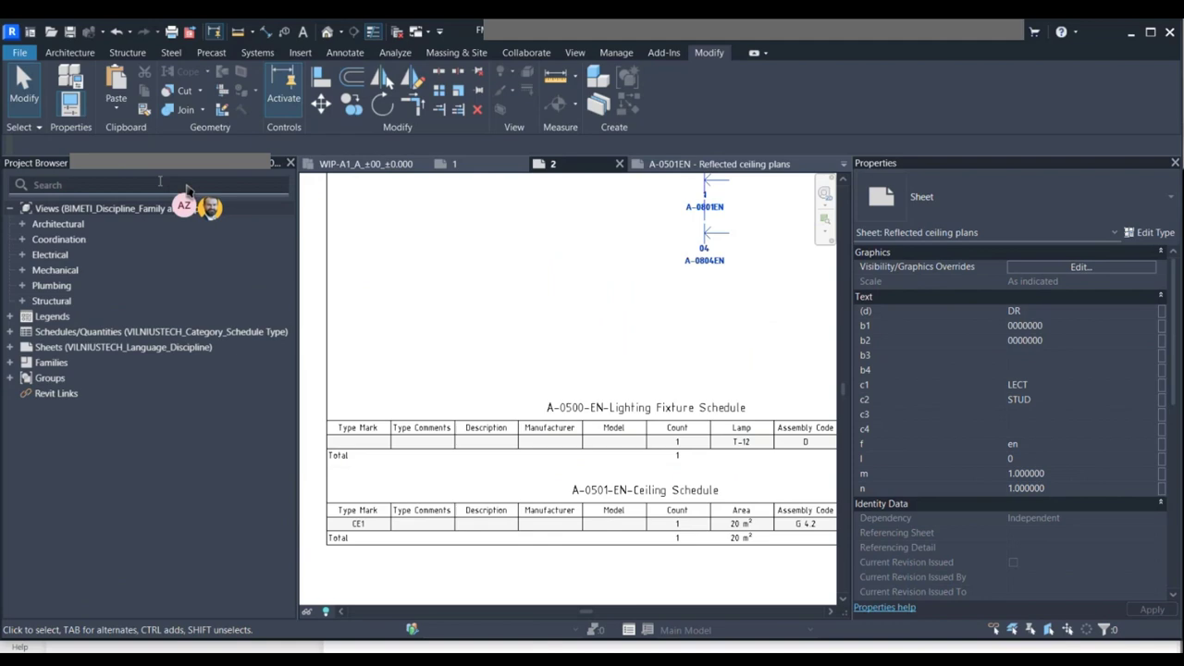
Search 'roof' in the Project Browser and open sheet A-1001EN - Roof plan.
{"action": "left_click", "coordinate": [159, 183]}
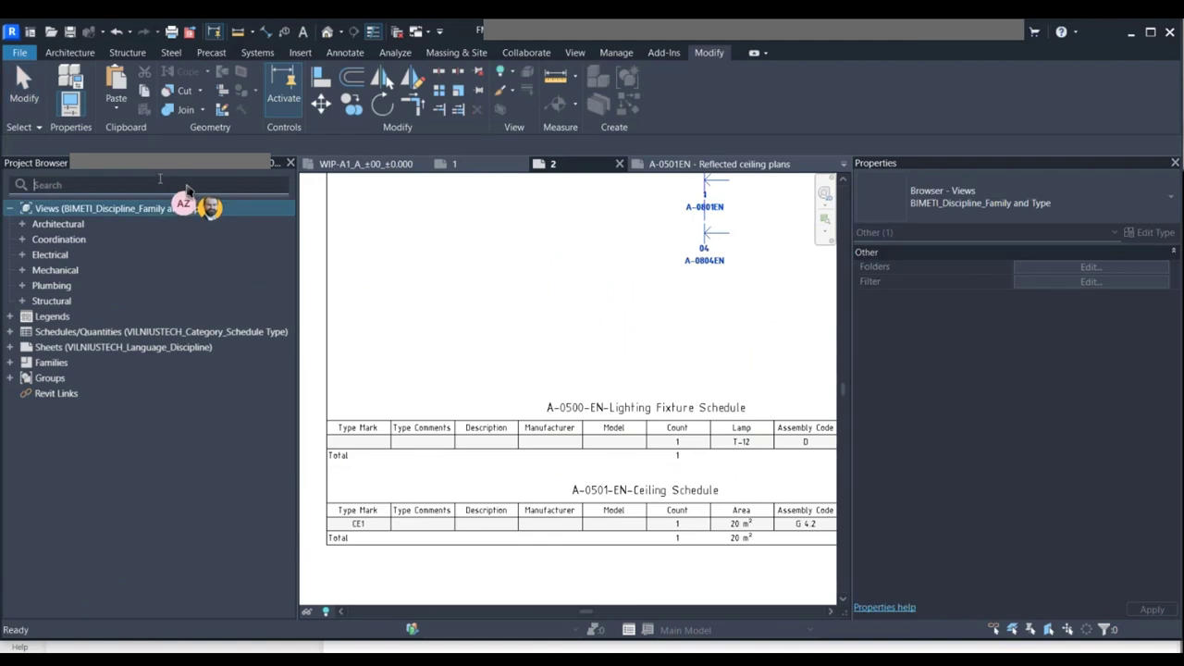
{"action": "type", "text": "roof"}
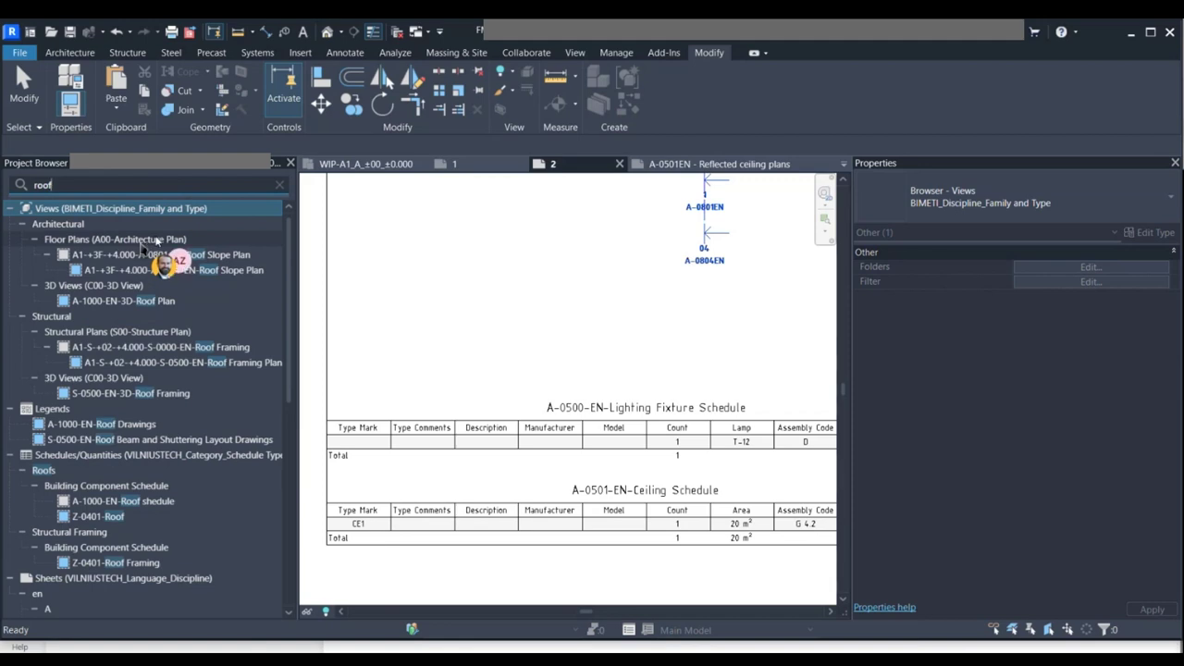
{"action": "double_click", "coordinate": [155, 240]}
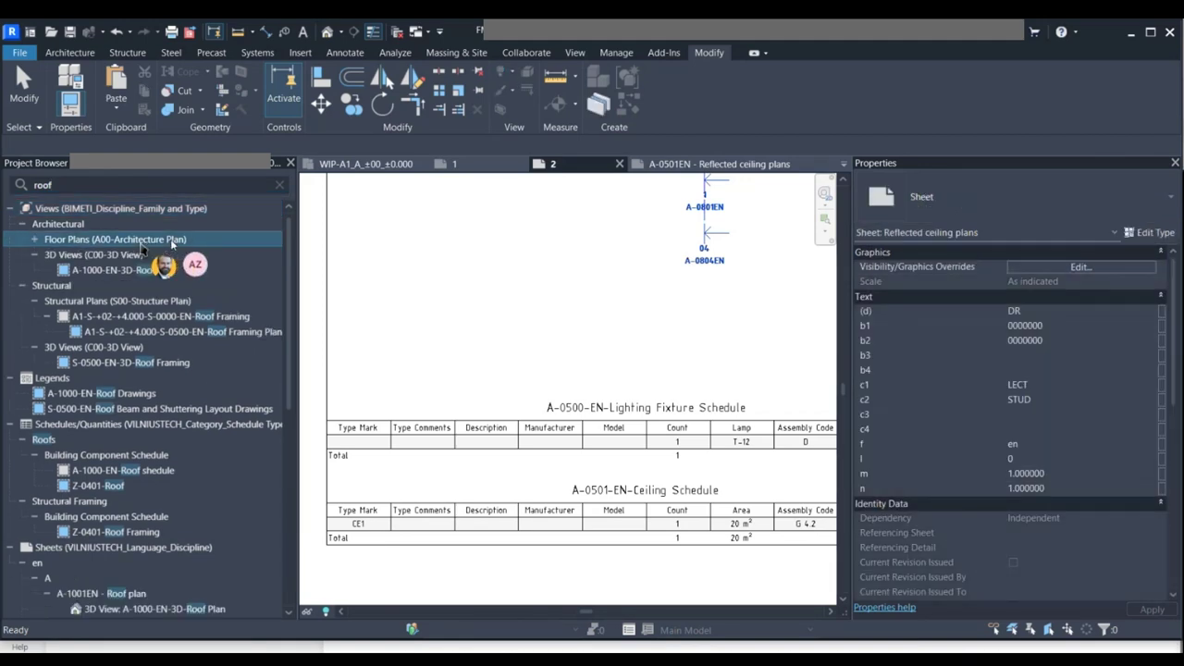
{"action": "scroll", "coordinate": [129, 388], "scroll_direction": "down", "scroll_amount": 5}
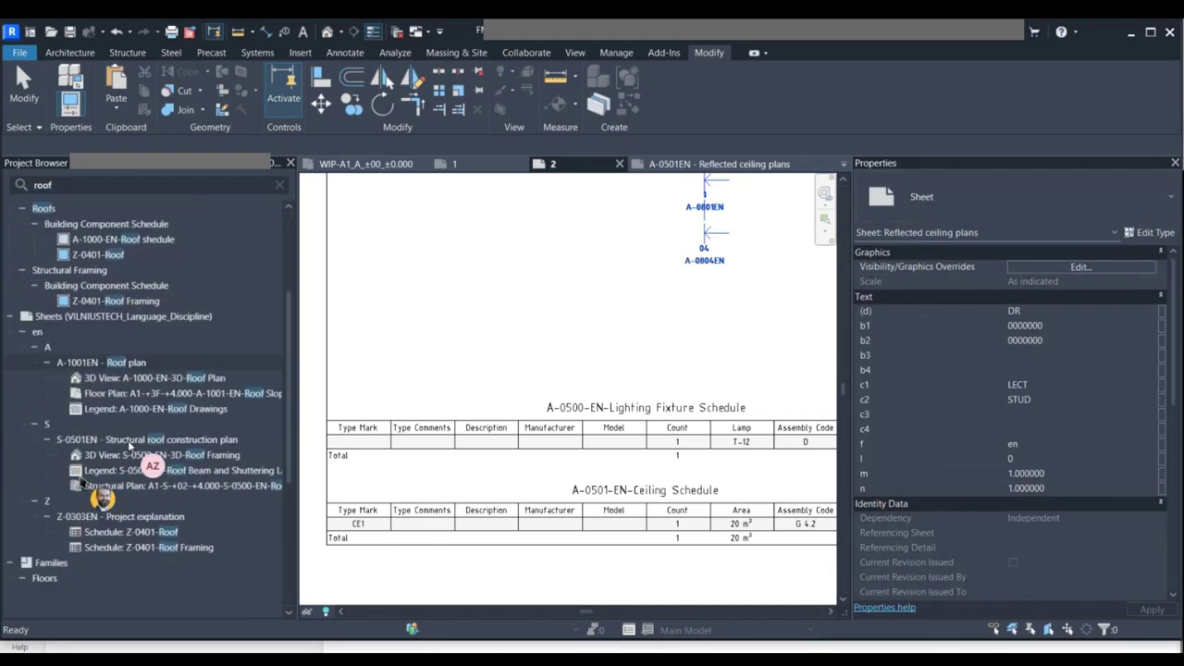
{"action": "left_click", "coordinate": [148, 364]}
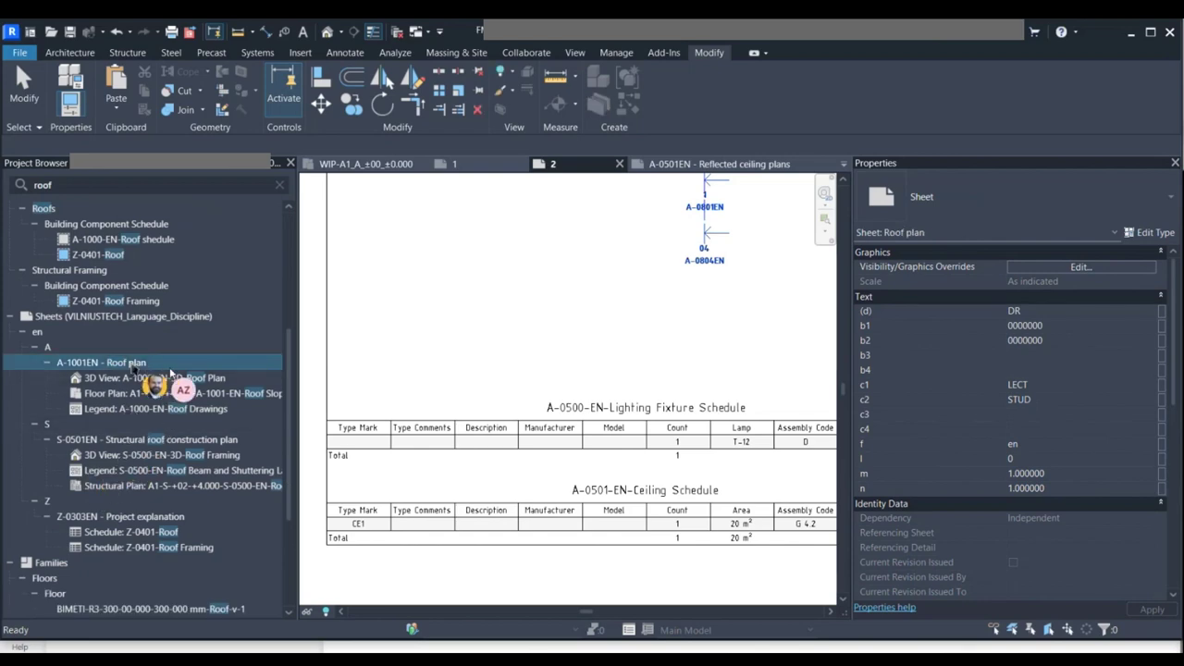
{"action": "double_click", "coordinate": [169, 371]}
{"action": "scroll", "coordinate": [507, 381], "scroll_direction": "up", "scroll_amount": 3}
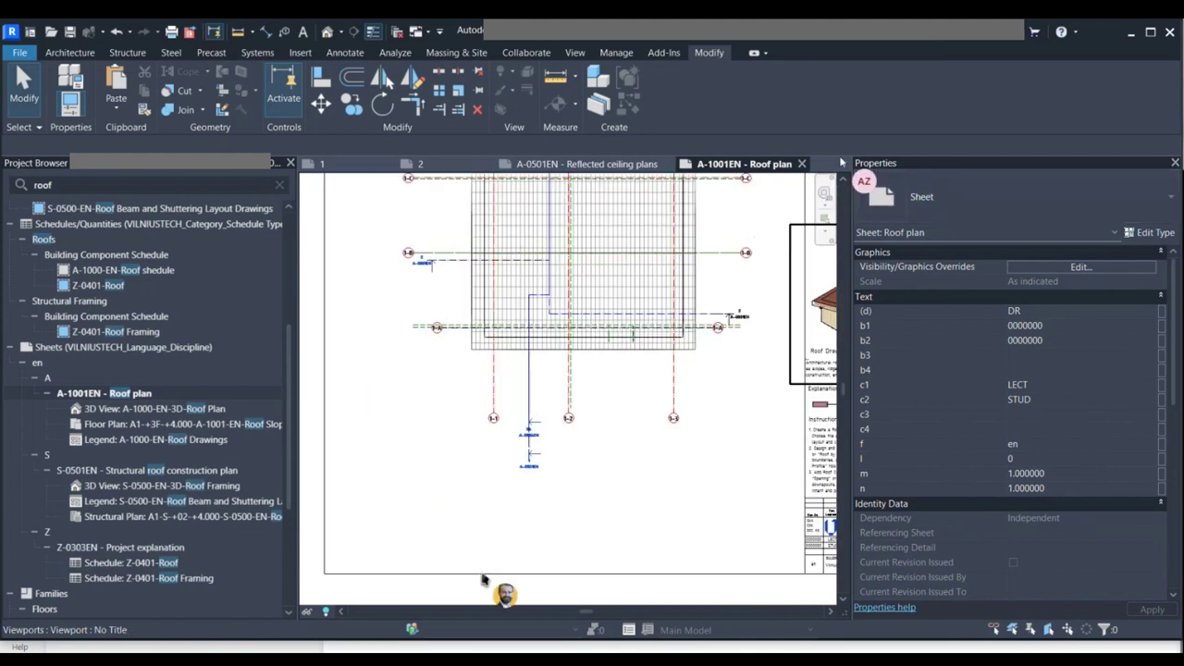
Centre the roof plan on the sheet and activate its Roof Slope Plan viewport.
{"action": "left_click", "coordinate": [844, 163]}
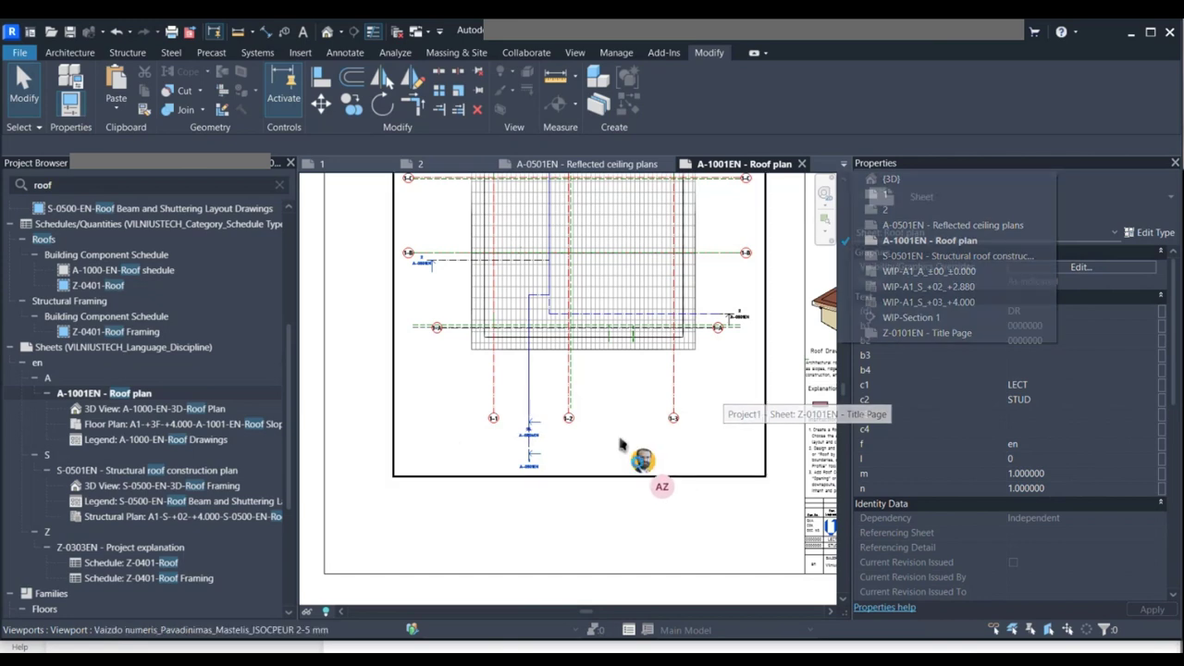
{"action": "left_click", "coordinate": [638, 468]}
{"action": "middle_click_drag", "start_coordinate": [687, 402], "coordinate": [647, 433]}
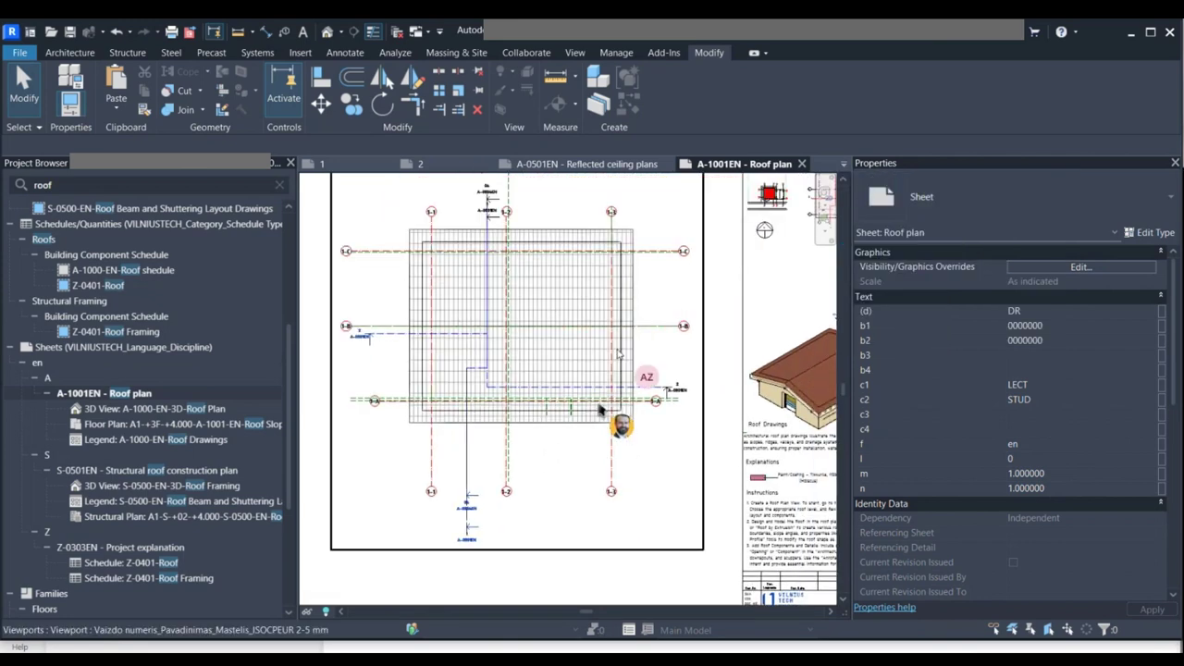
{"action": "scroll", "coordinate": [597, 407], "scroll_direction": "up", "scroll_amount": 2}
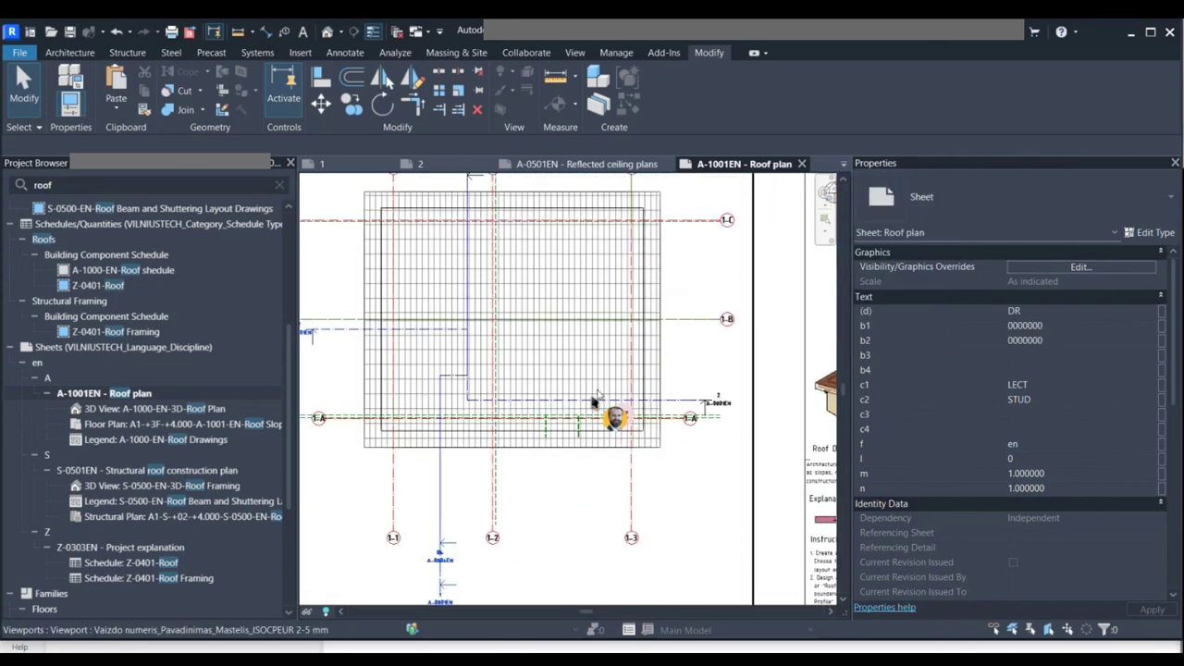
{"action": "double_click", "coordinate": [595, 403]}
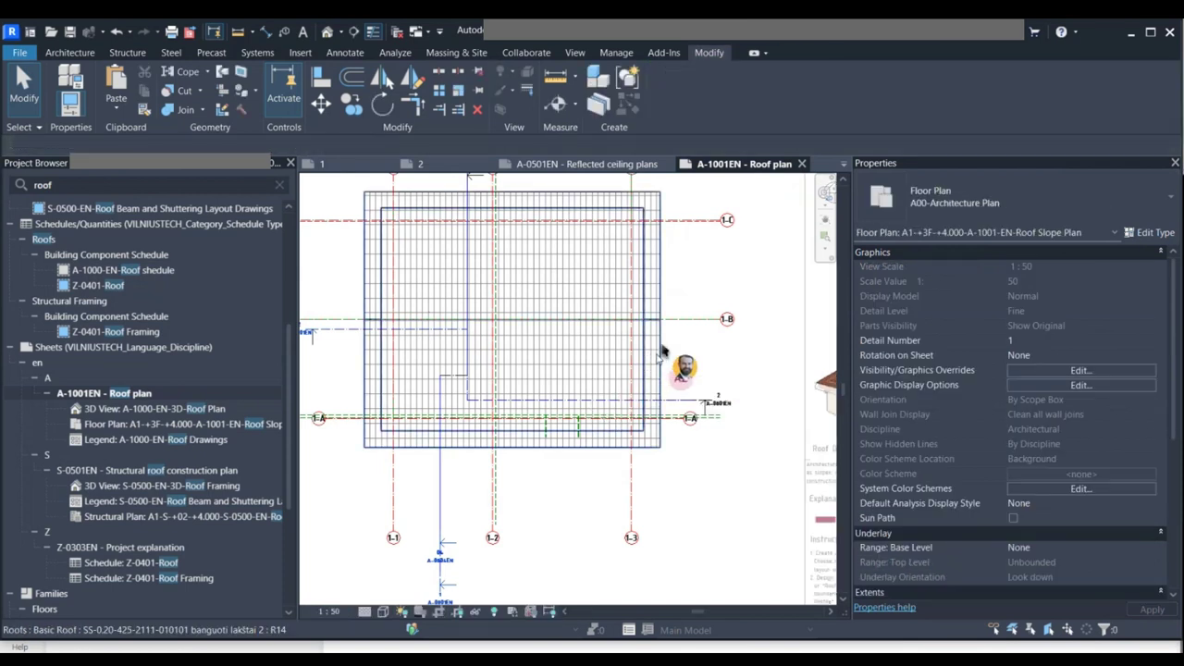
{"action": "middle_click_drag", "start_coordinate": [557, 301], "coordinate": [589, 352]}
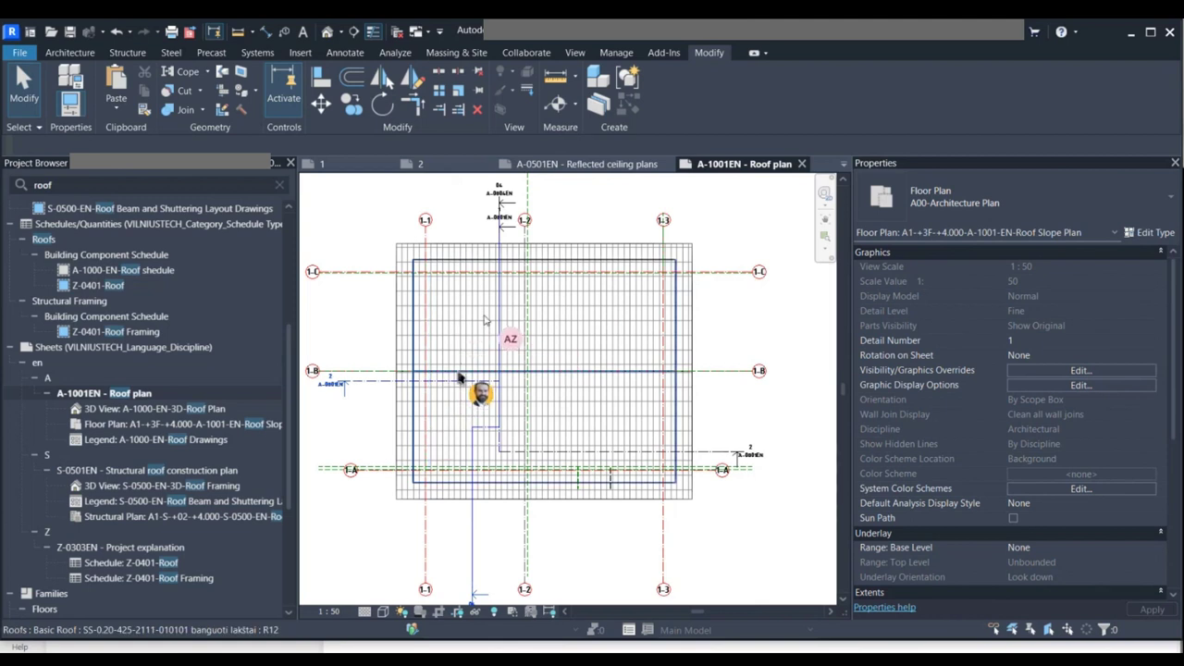
{"action": "scroll", "coordinate": [1065, 448], "scroll_direction": "down", "scroll_amount": 5}
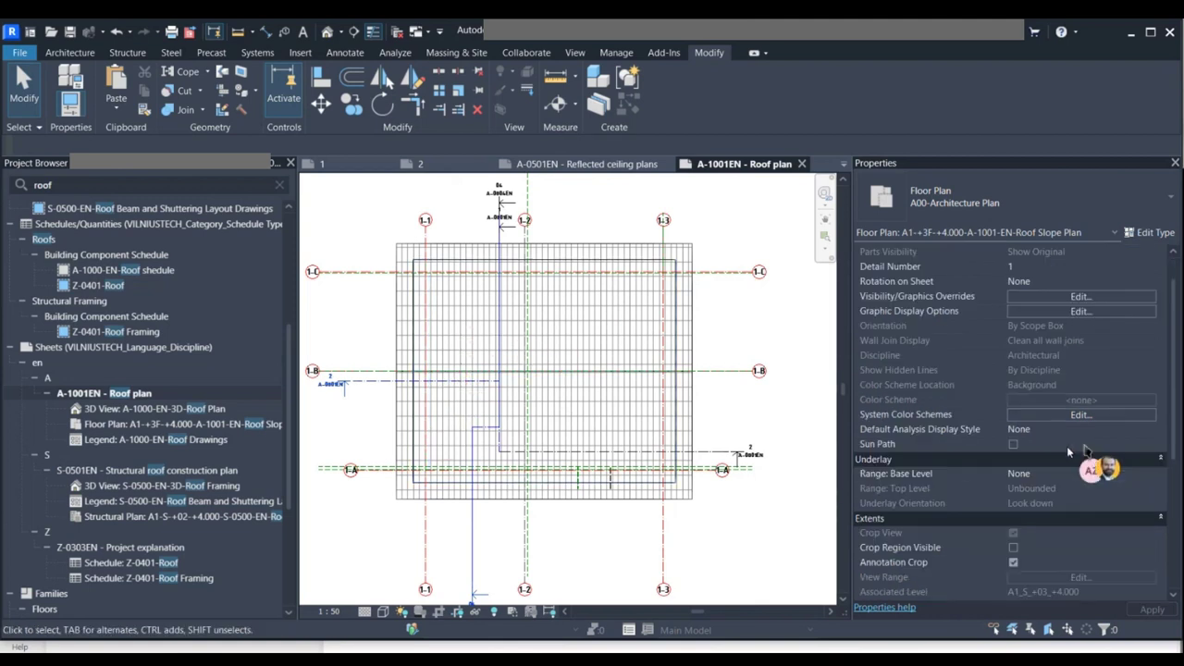
{"action": "scroll", "coordinate": [1066, 448], "scroll_direction": "down", "scroll_amount": 2}
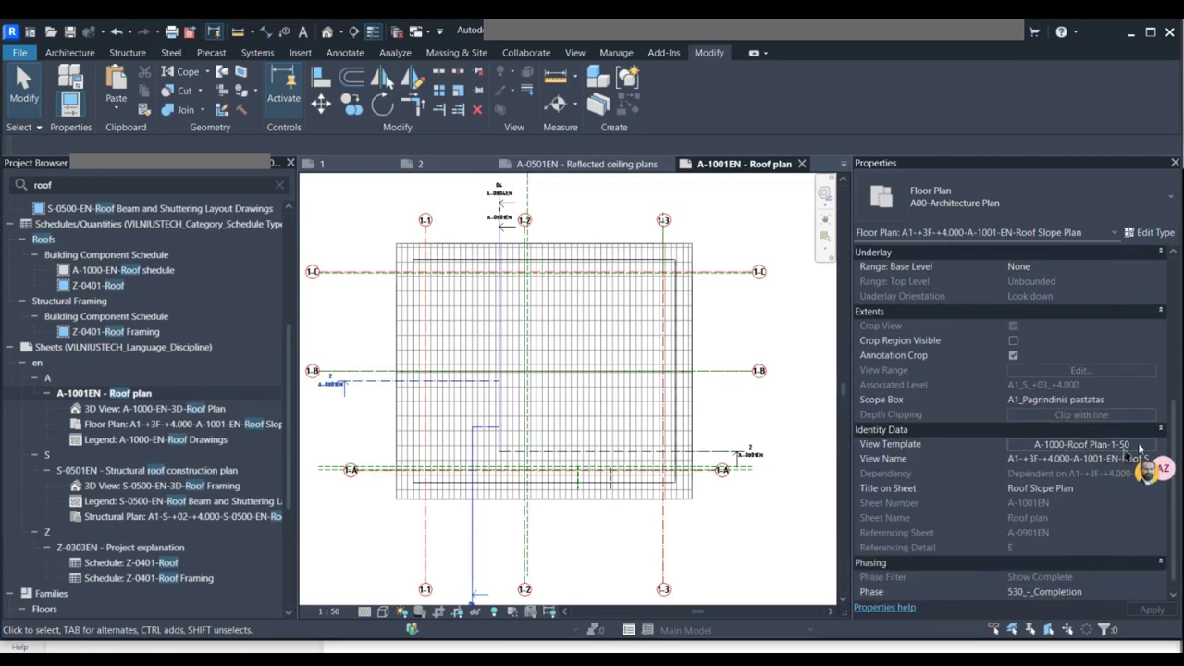
Set Show Hidden Lines to All in the A-1000-Roof Plan-1-50 view template and apply it.
{"action": "left_click", "coordinate": [1131, 445]}
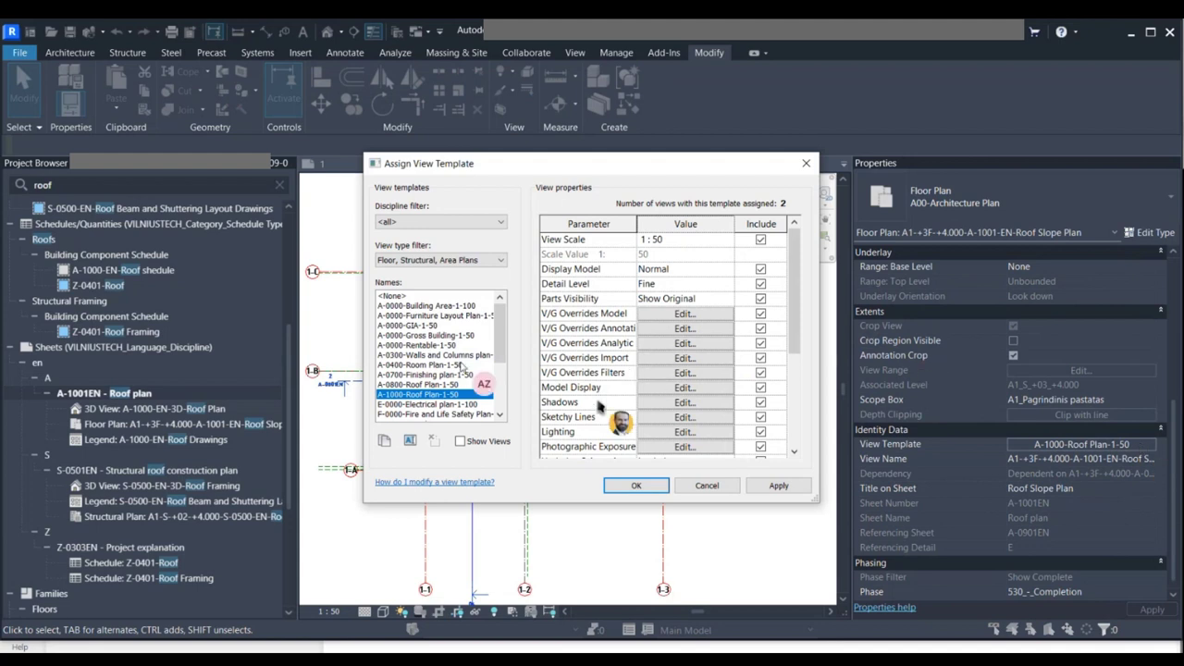
{"action": "scroll", "coordinate": [629, 357], "scroll_direction": "down", "scroll_amount": 1}
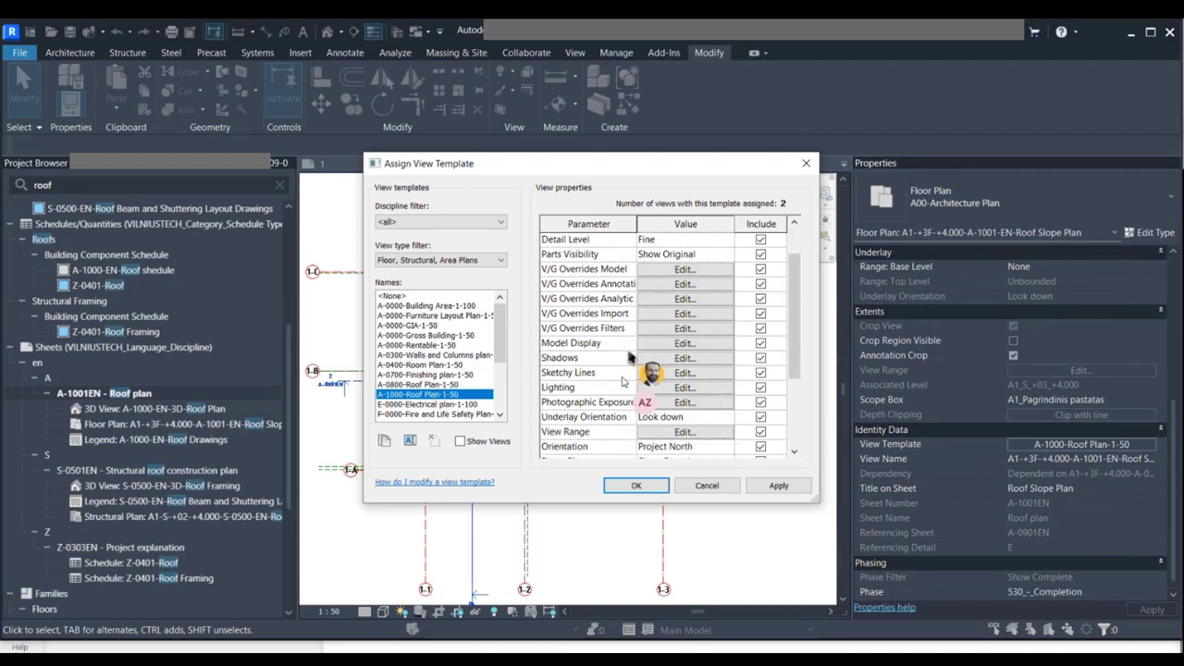
{"action": "scroll", "coordinate": [620, 389], "scroll_direction": "down", "scroll_amount": 2}
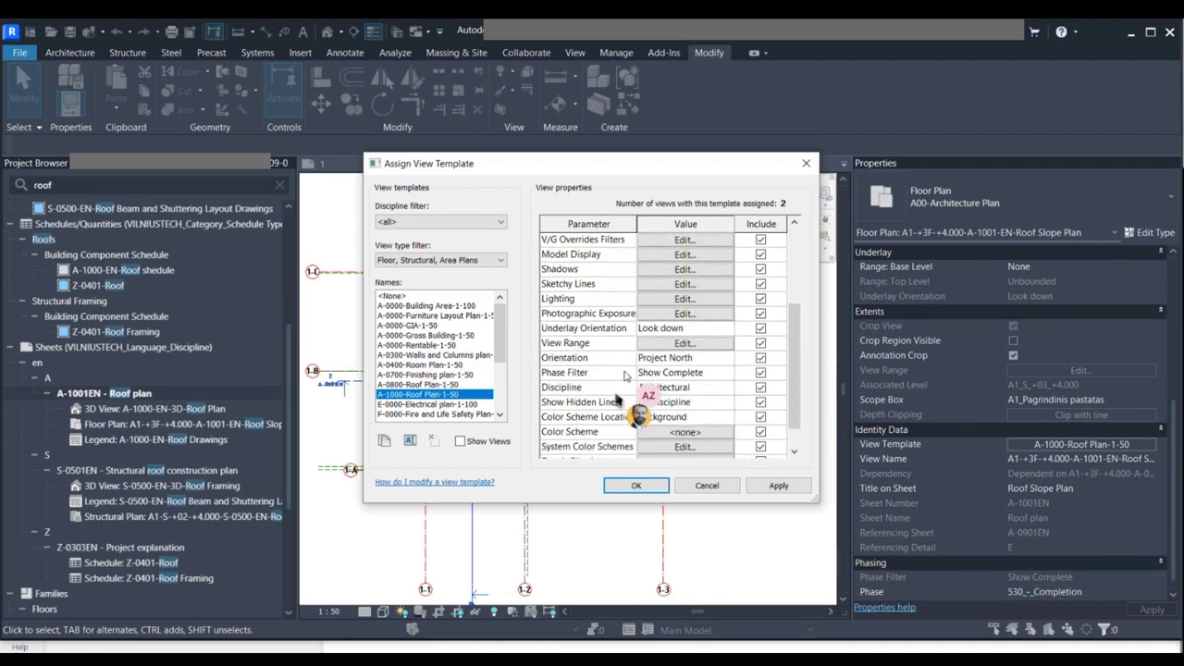
{"action": "scroll", "coordinate": [624, 375], "scroll_direction": "down", "scroll_amount": 1}
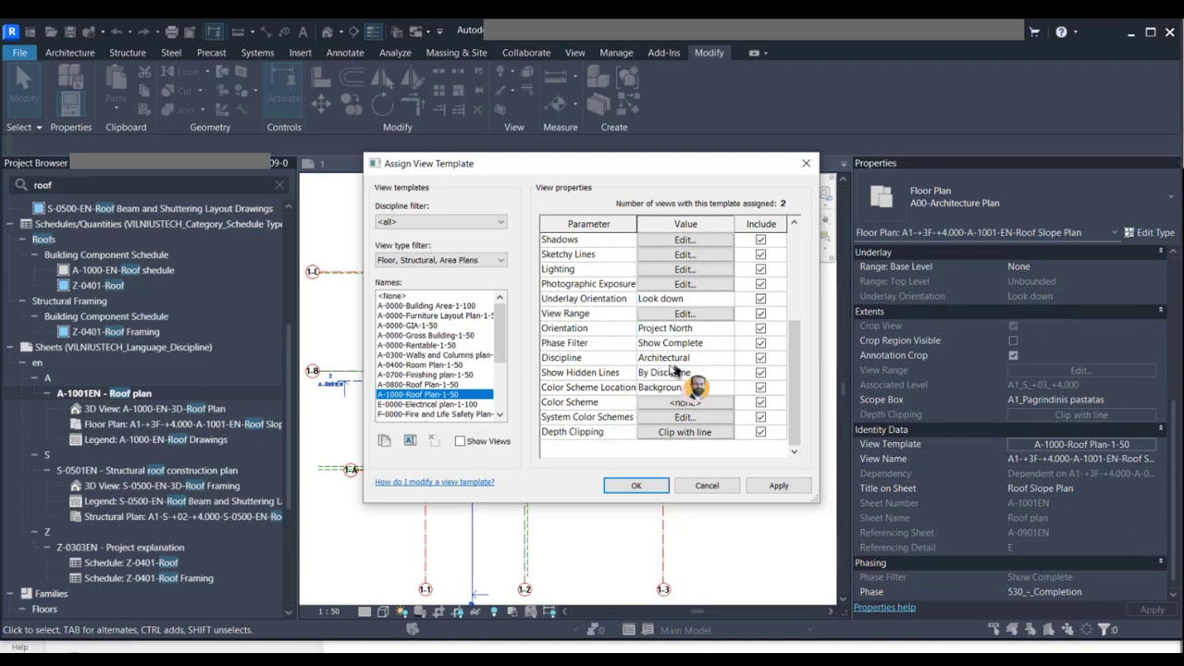
{"action": "left_click", "coordinate": [727, 373]}
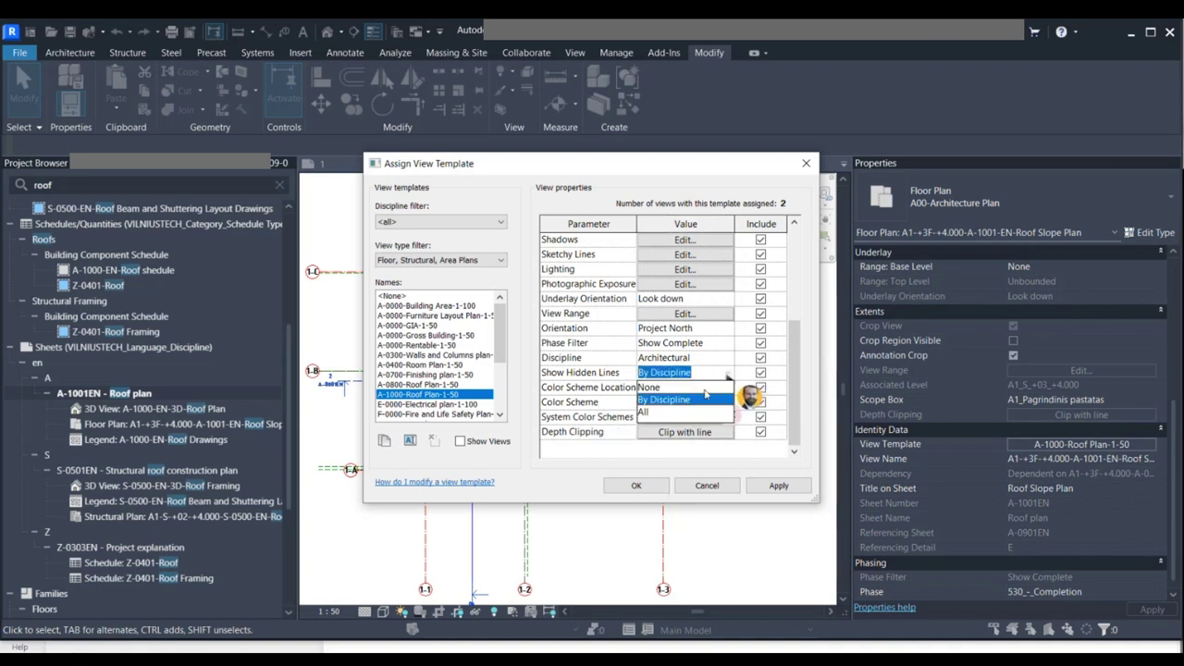
{"action": "left_click", "coordinate": [676, 413]}
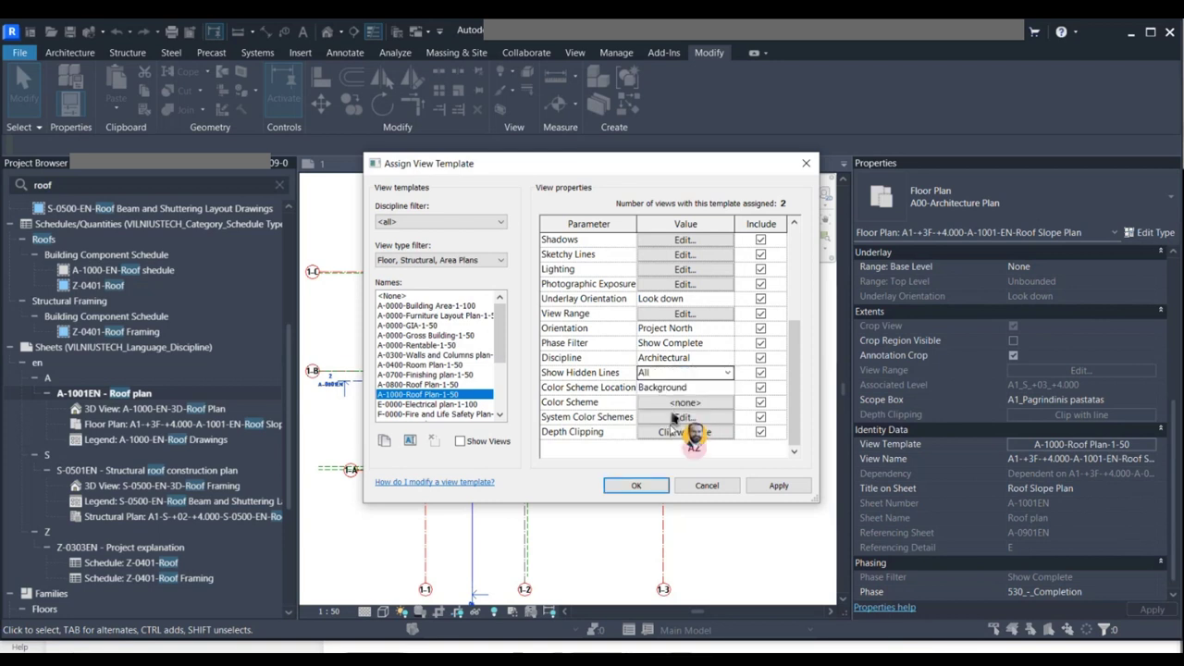
{"action": "left_click", "coordinate": [777, 487]}
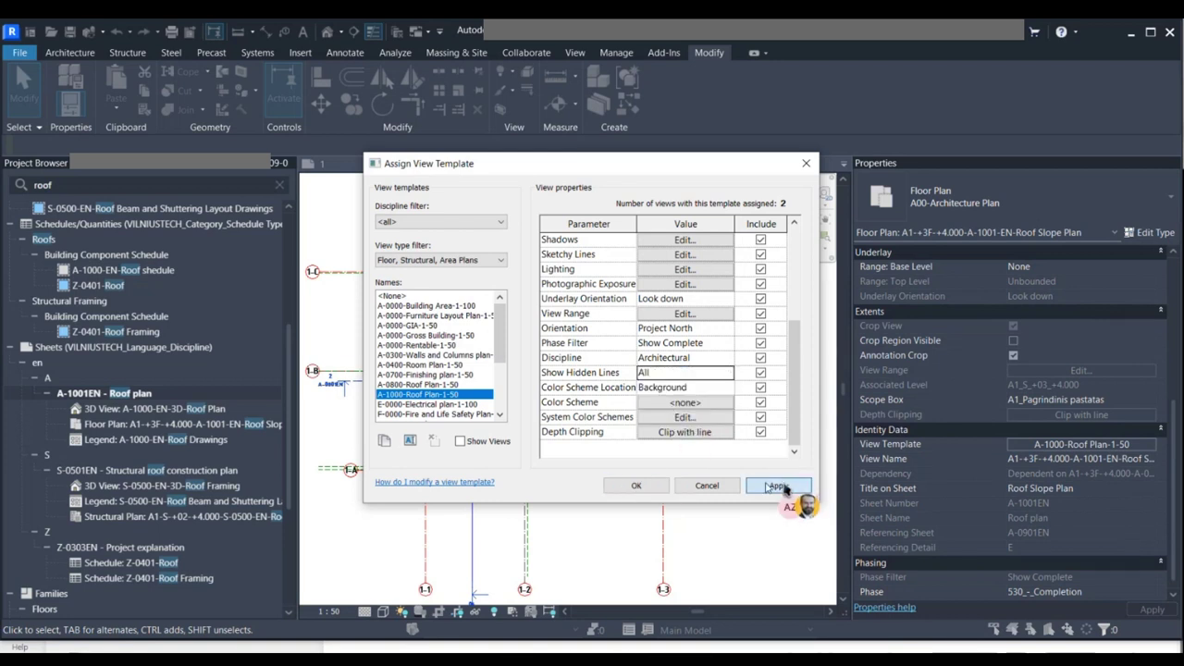
{"action": "left_click", "coordinate": [653, 488]}
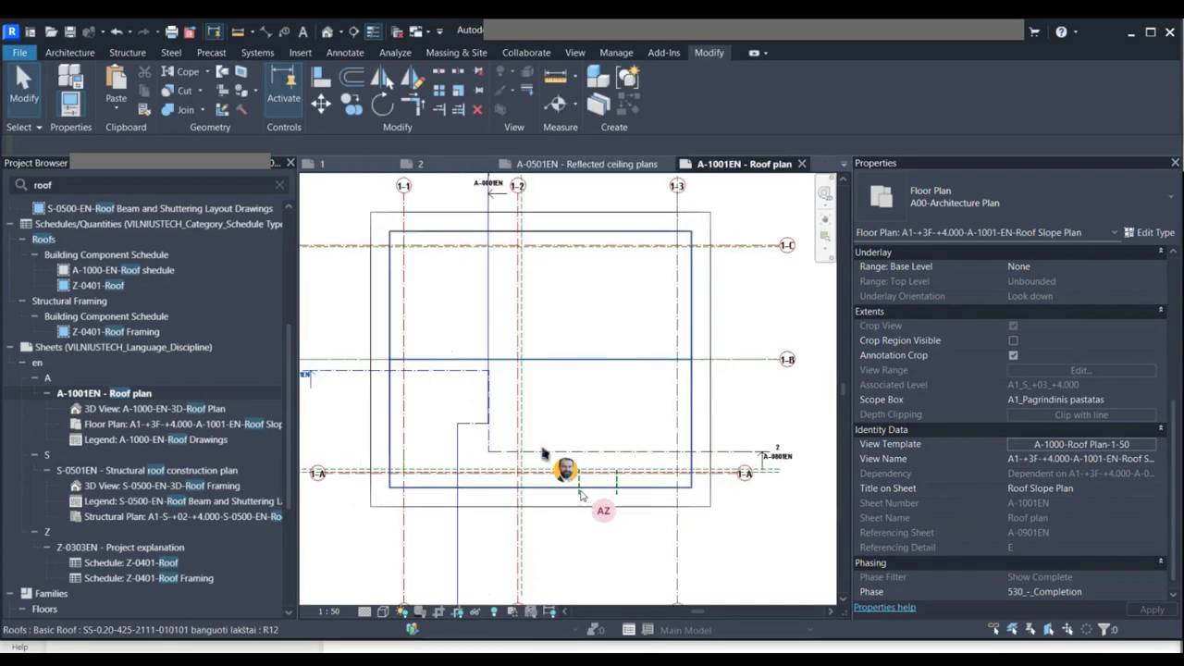
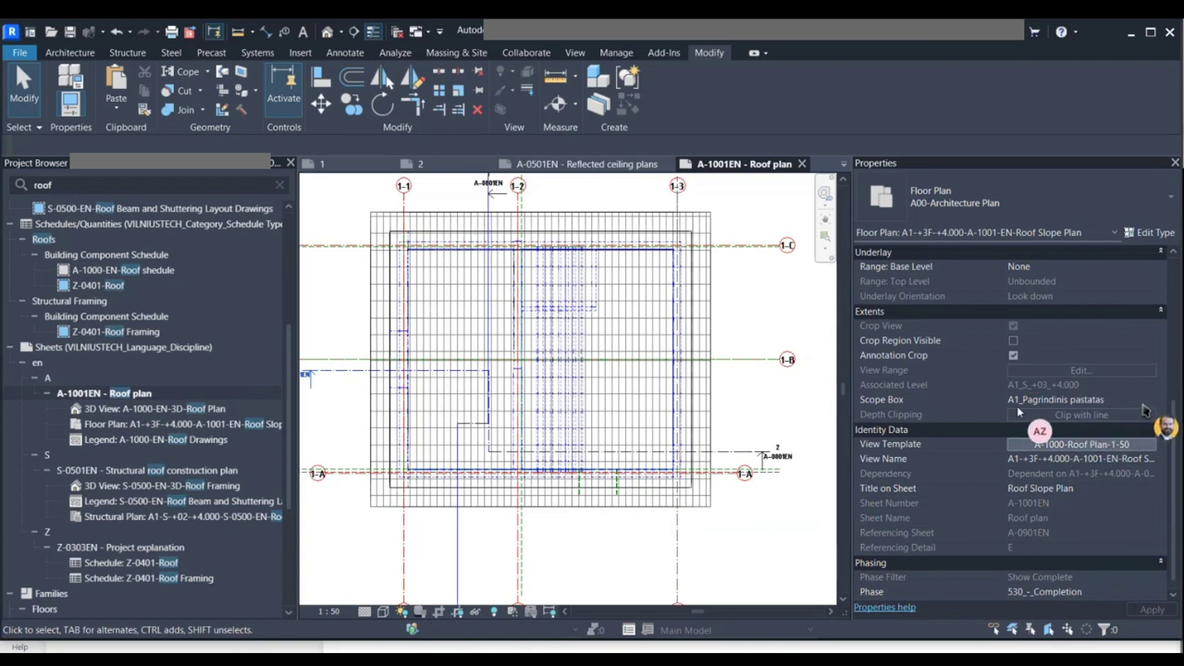
Change the roof plan's Scope Box from A1_Pagrindinis pastatas to None and apply.
{"action": "left_click", "coordinate": [1143, 399]}
{"action": "left_click", "coordinate": [1149, 400]}
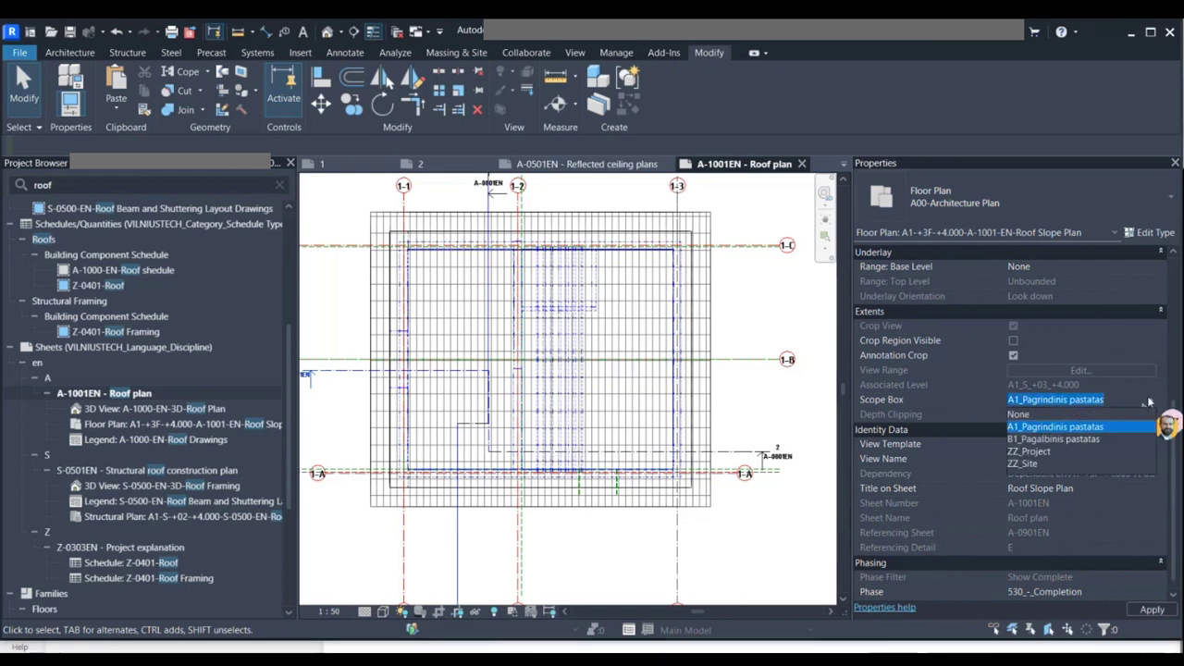
{"action": "left_click", "coordinate": [1074, 414]}
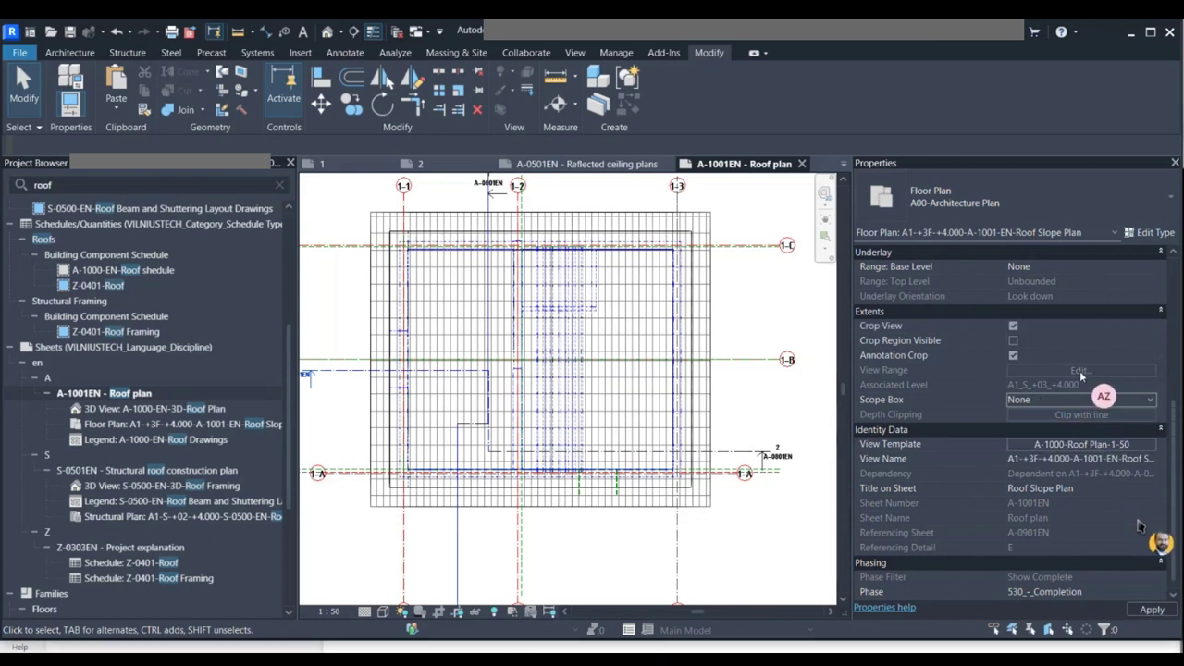
{"action": "left_click", "coordinate": [1162, 616]}
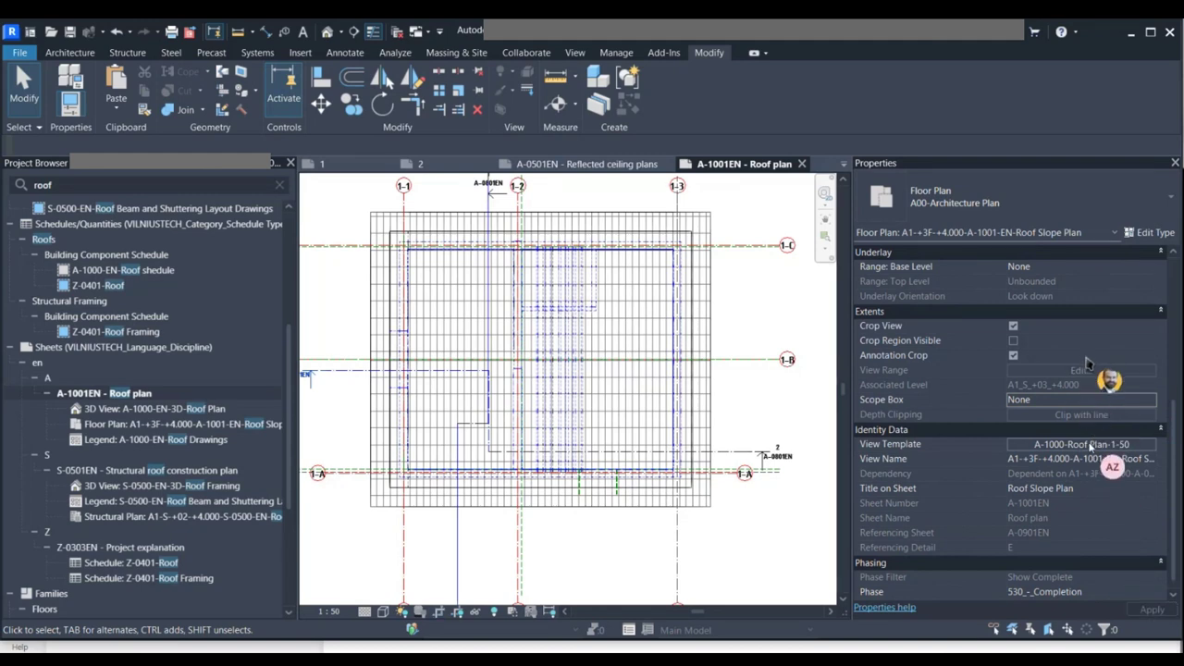
Set the A-1000-Roof Plan-1-50 template's view range Bottom and View Depth offsets to -500.
{"action": "left_click", "coordinate": [1151, 446]}
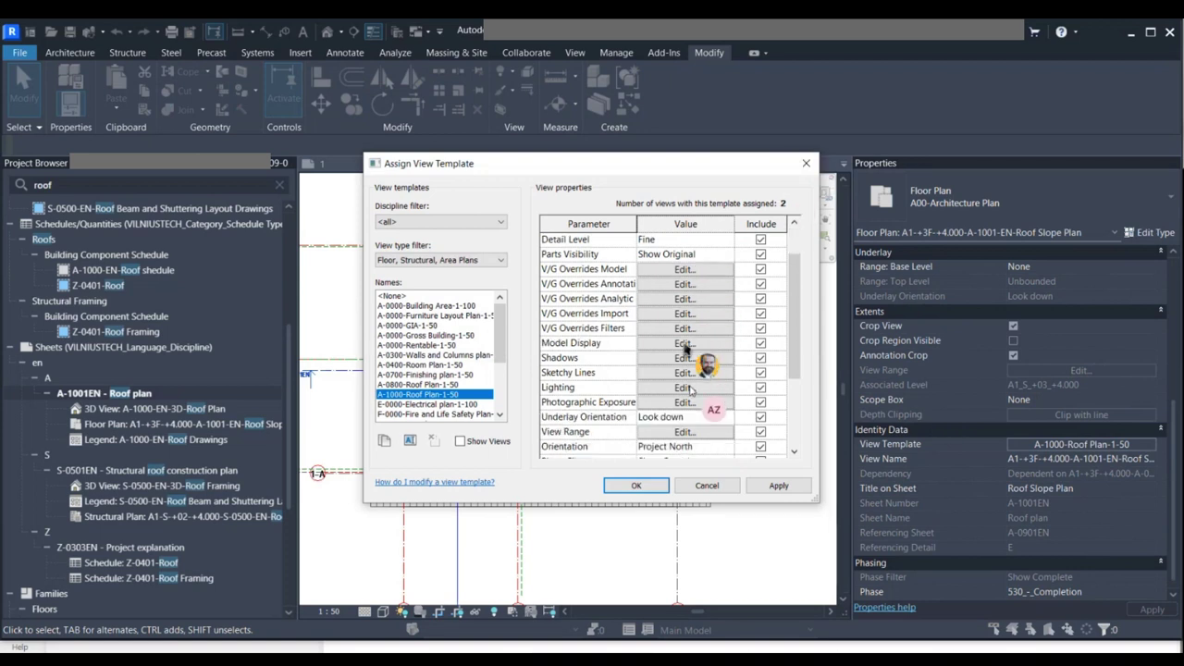
{"action": "scroll", "coordinate": [689, 361], "scroll_direction": "down", "scroll_amount": 3}
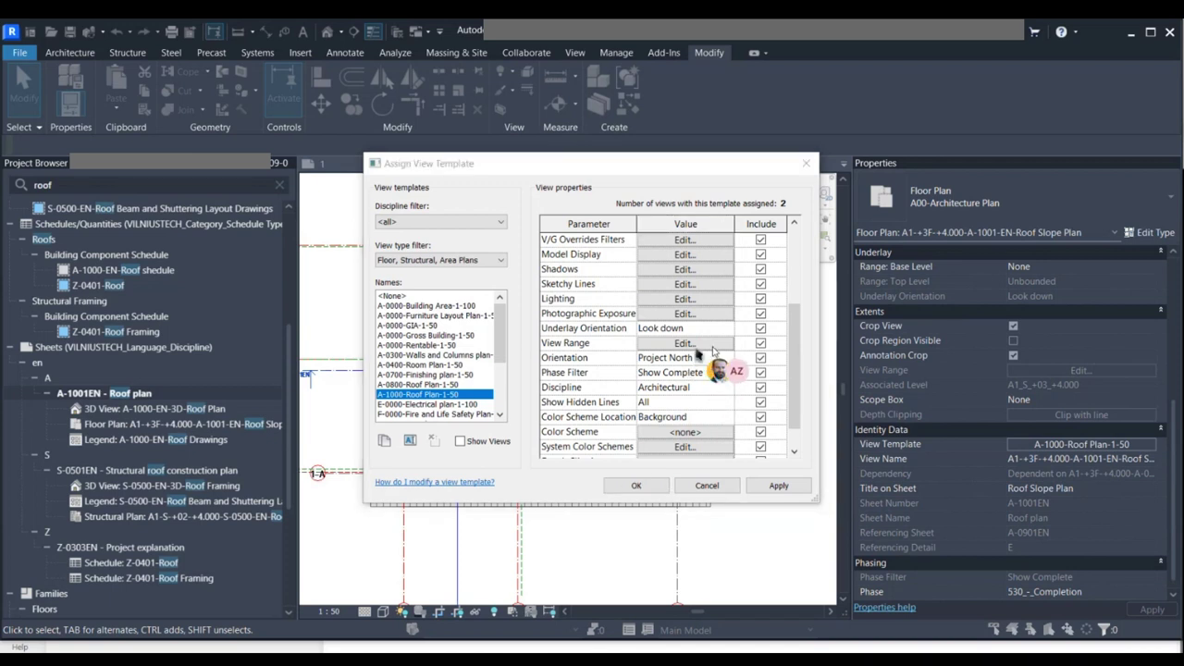
{"action": "left_click", "coordinate": [713, 347]}
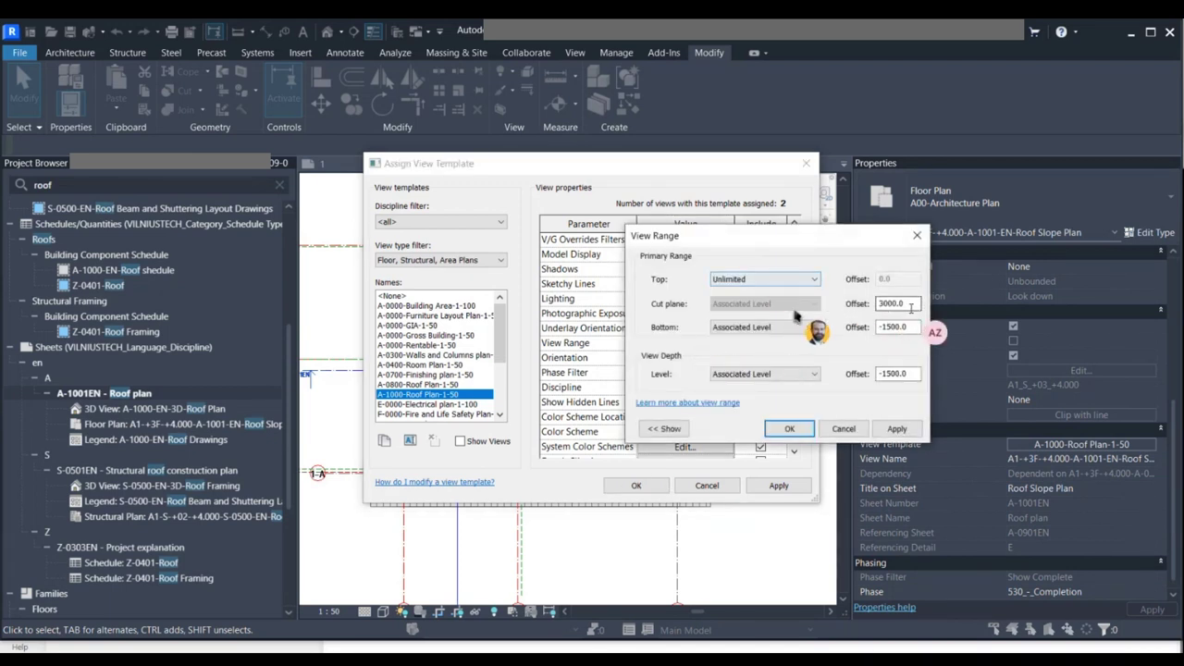
{"action": "left_click", "coordinate": [785, 278]}
{"action": "left_click", "coordinate": [784, 278]}
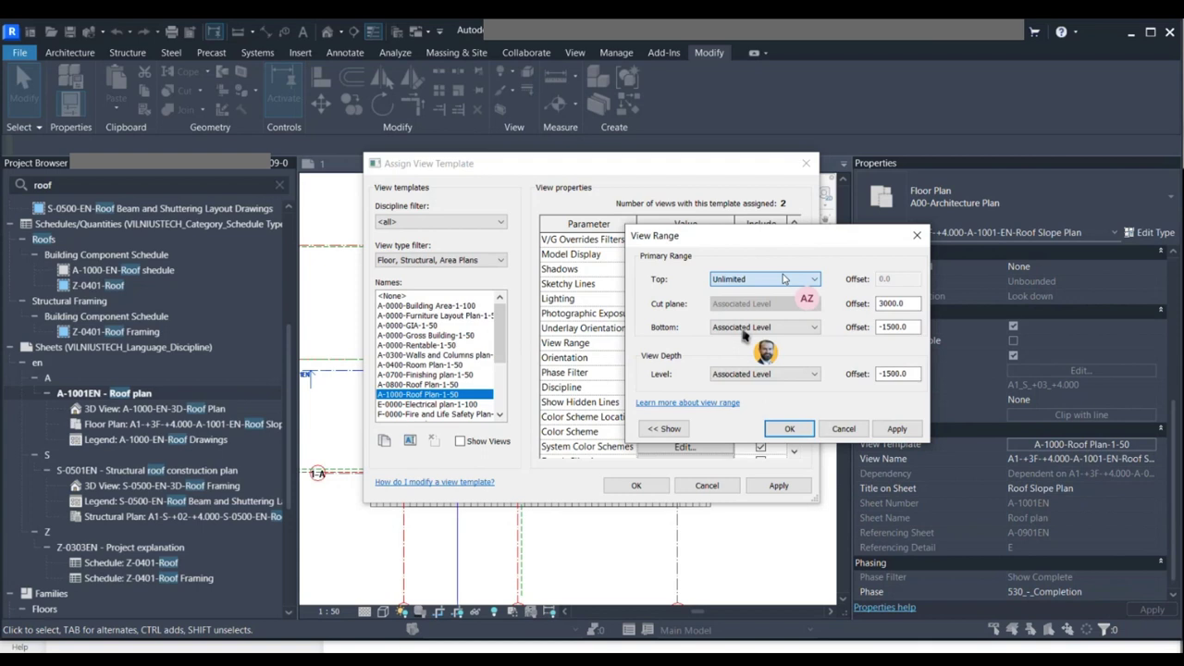
{"action": "left_click", "coordinate": [785, 328]}
{"action": "left_click", "coordinate": [785, 330]}
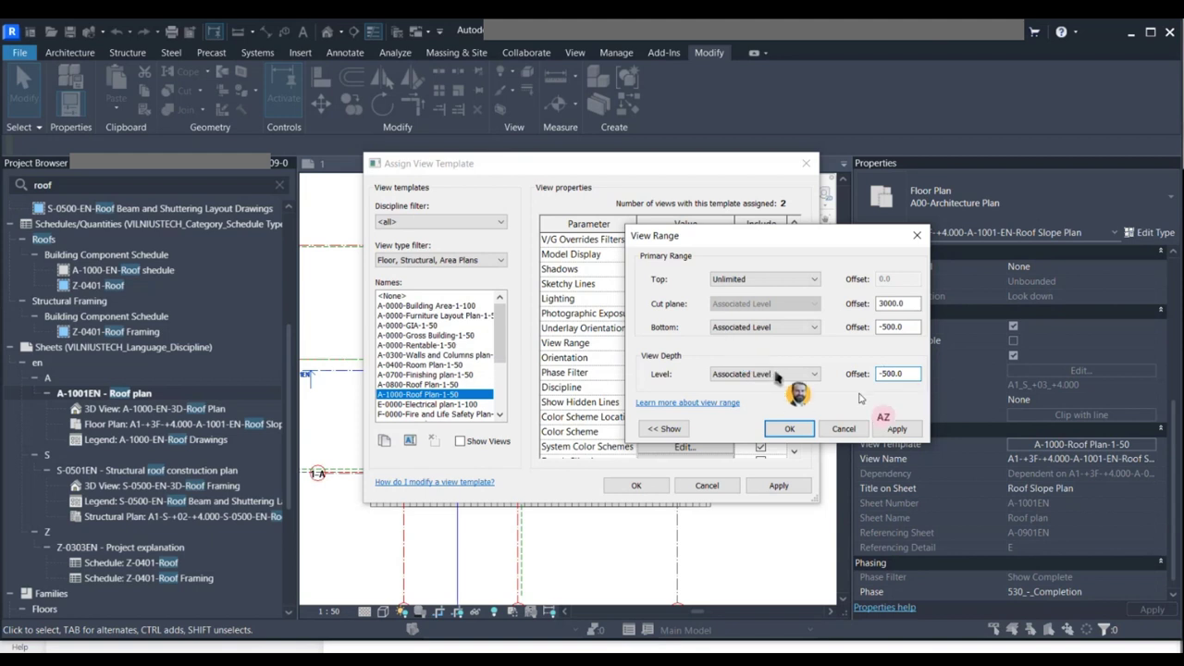
{"action": "left_click", "coordinate": [897, 428]}
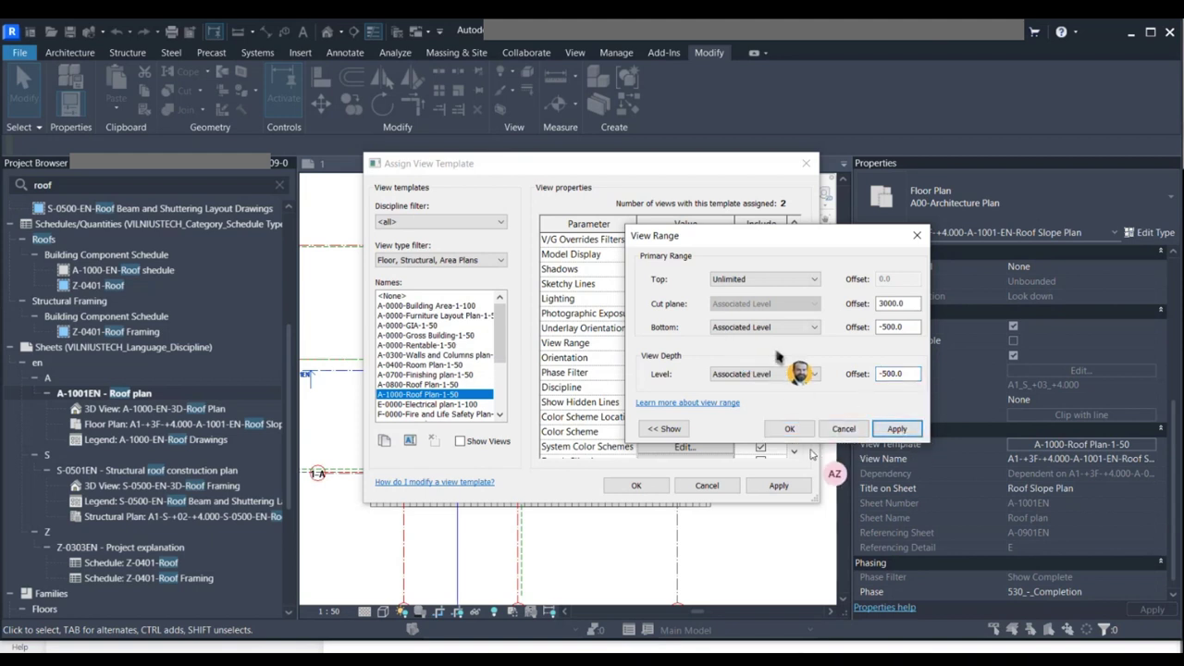
{"action": "left_click", "coordinate": [789, 428]}
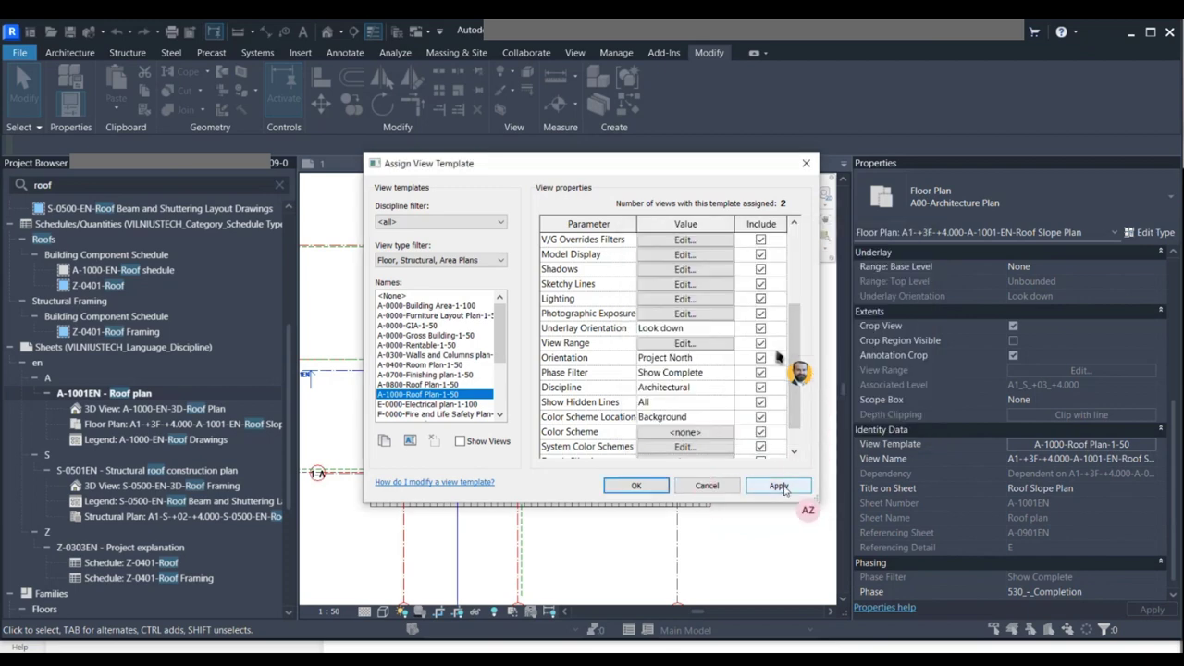
{"action": "left_click", "coordinate": [692, 481]}
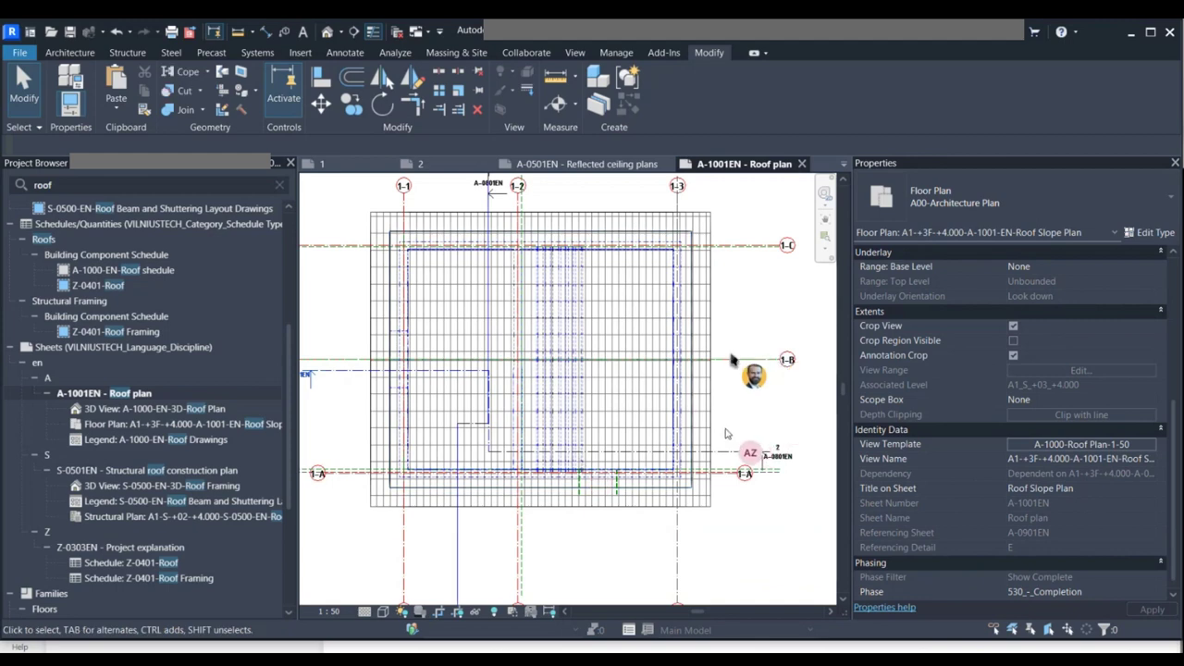
Hide the Floors category in the A-1000-Roof Plan-1-50 template's model visibility settings.
{"action": "left_click", "coordinate": [1118, 450]}
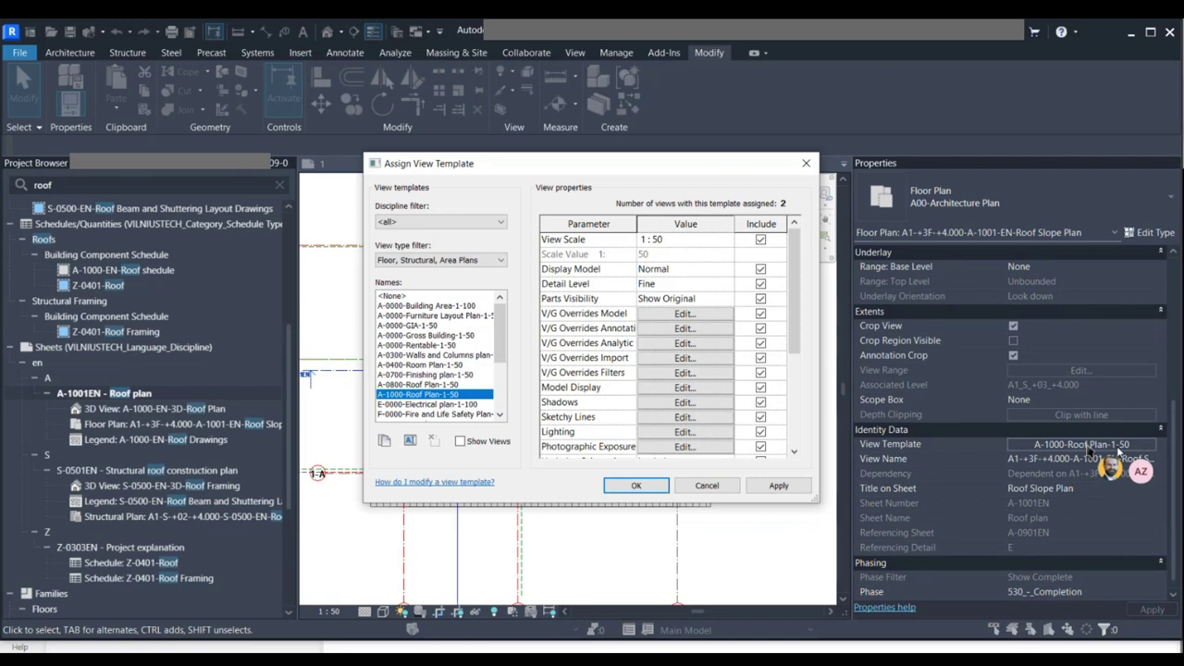
{"action": "left_click", "coordinate": [697, 315]}
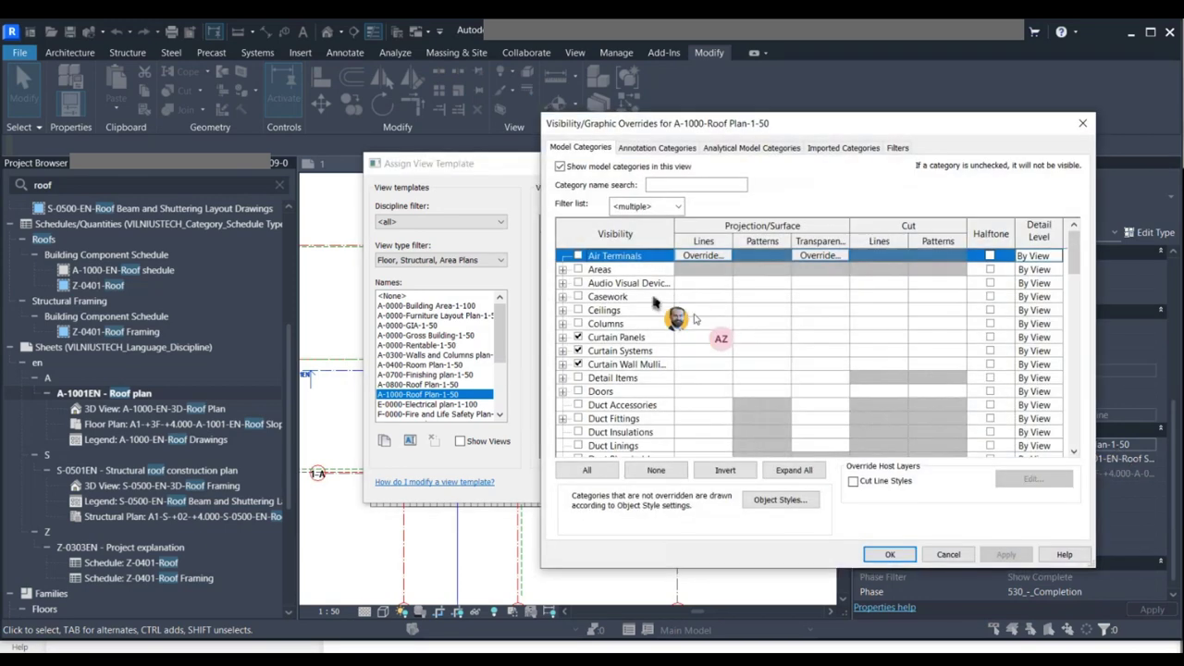
{"action": "left_click", "coordinate": [690, 185]}
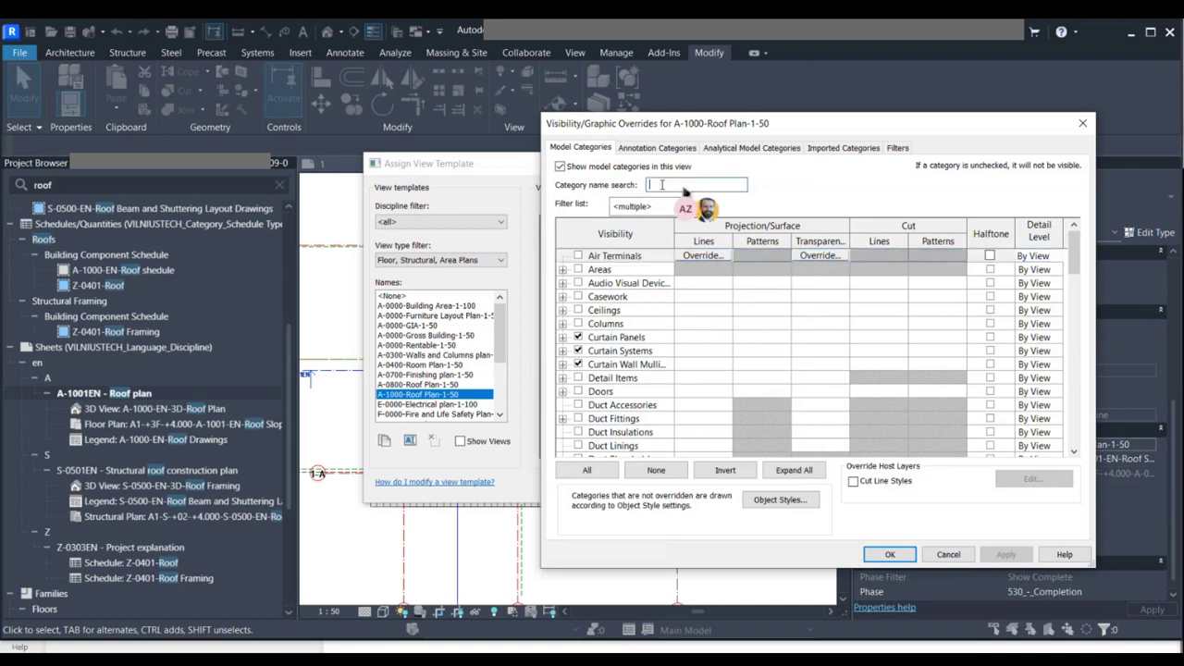
{"action": "type", "text": "floor"}
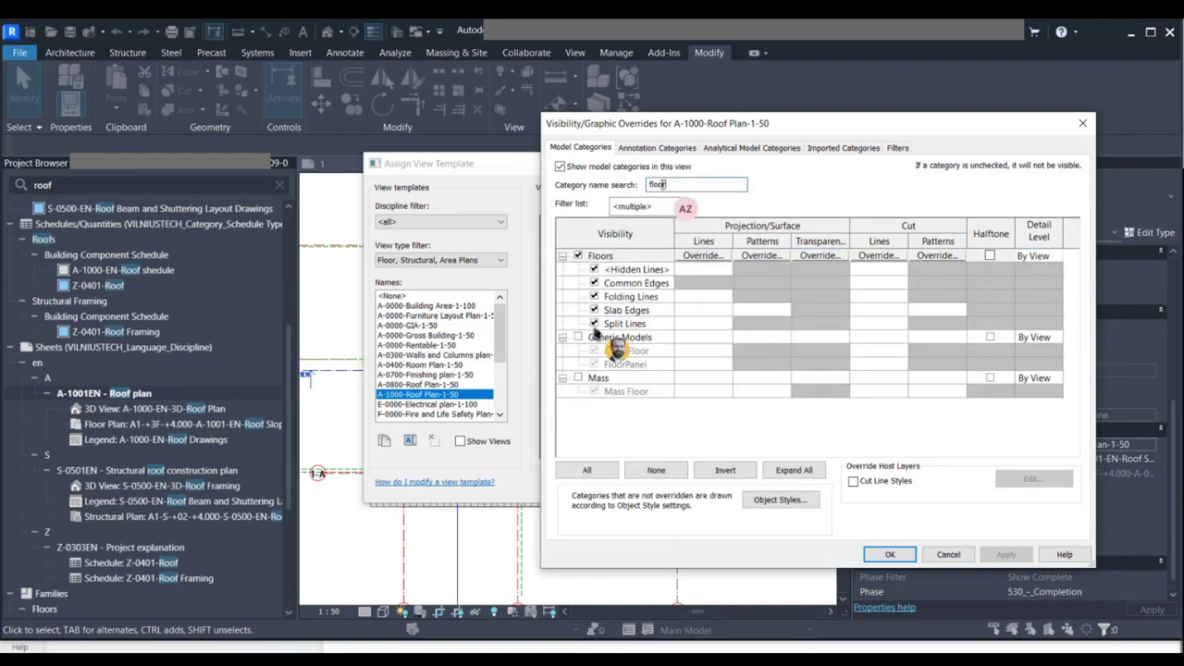
{"action": "left_click", "coordinate": [578, 256]}
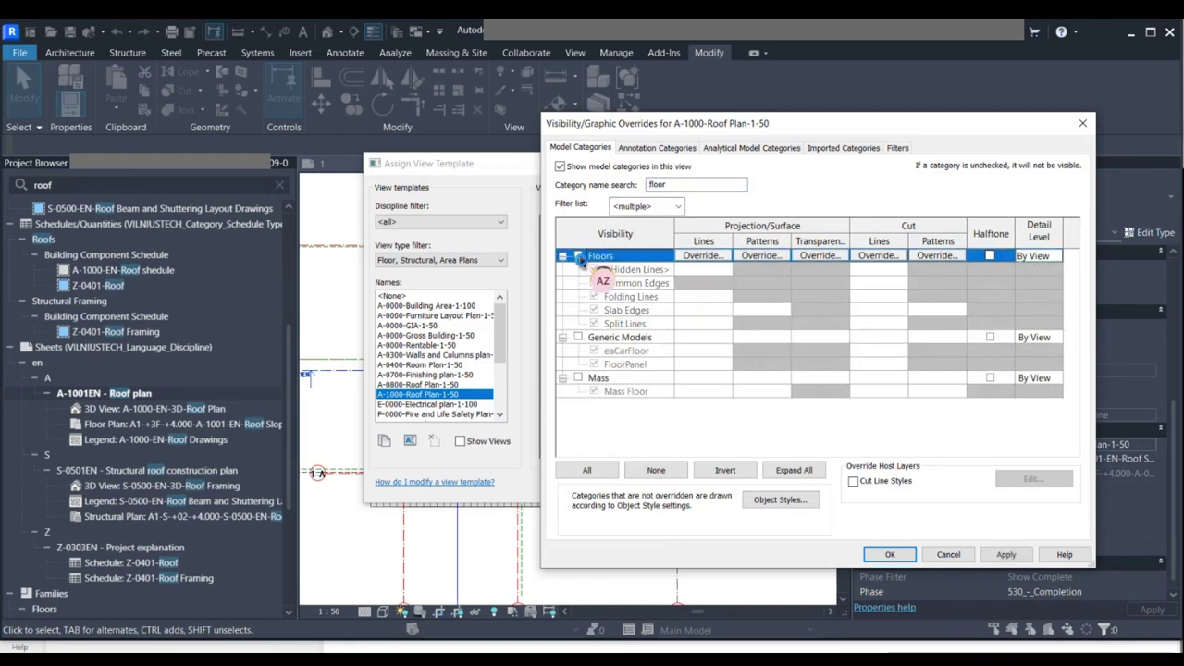
{"action": "left_click", "coordinate": [889, 555]}
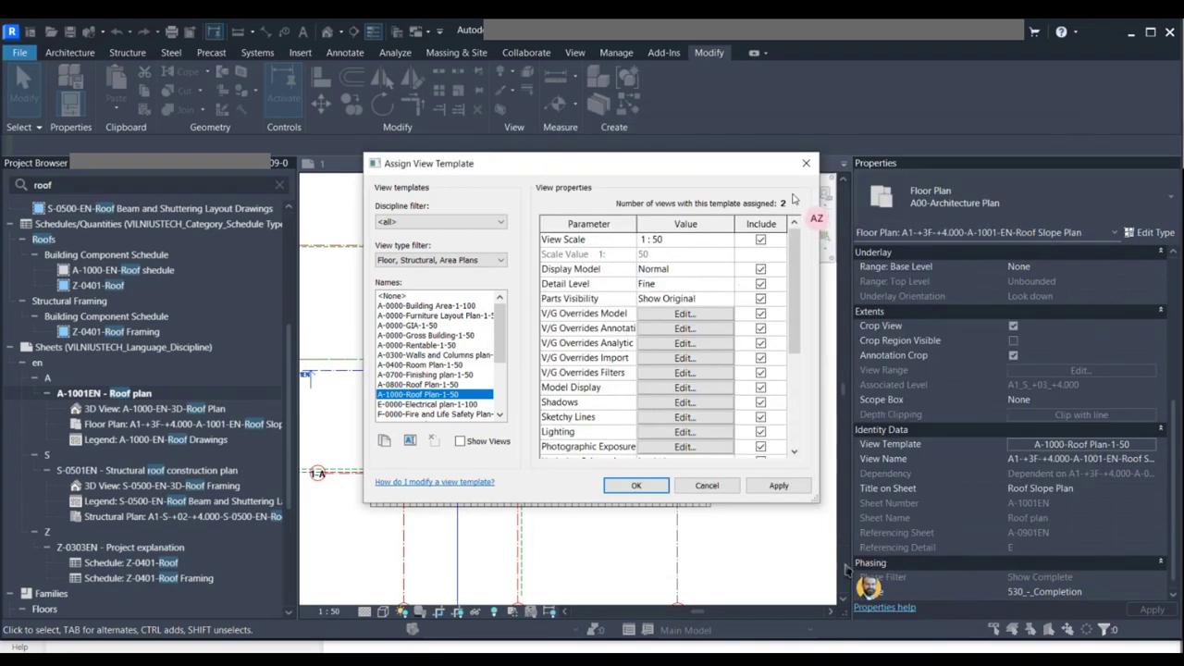
{"action": "left_click", "coordinate": [798, 487]}
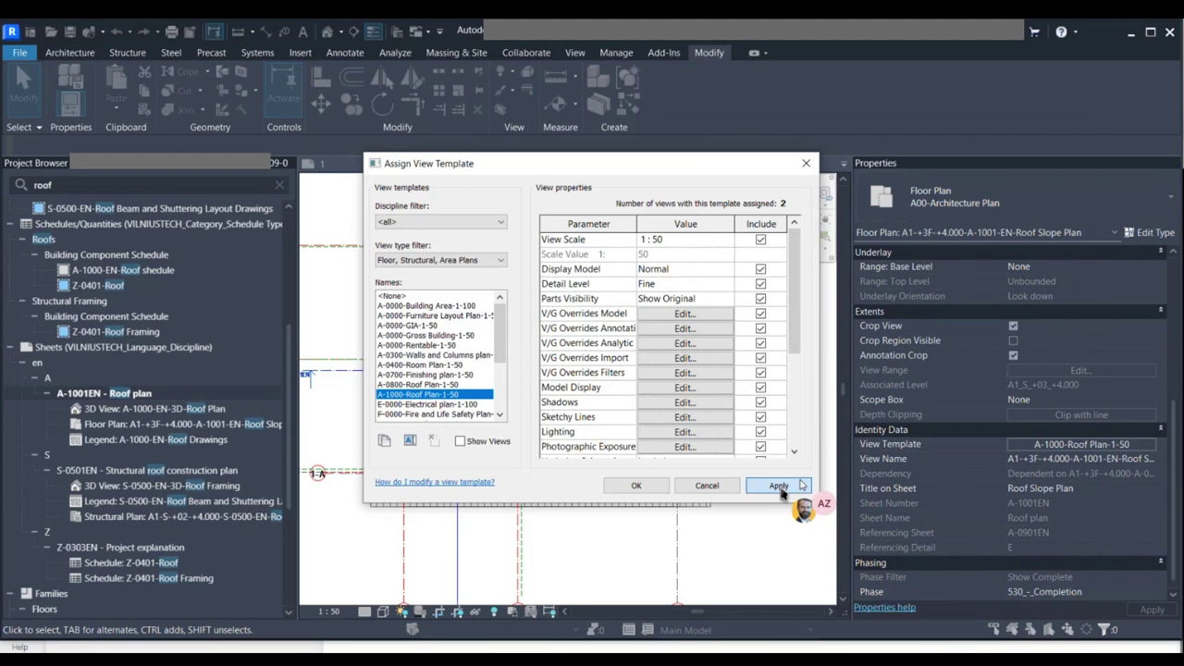
{"action": "left_click", "coordinate": [637, 486]}
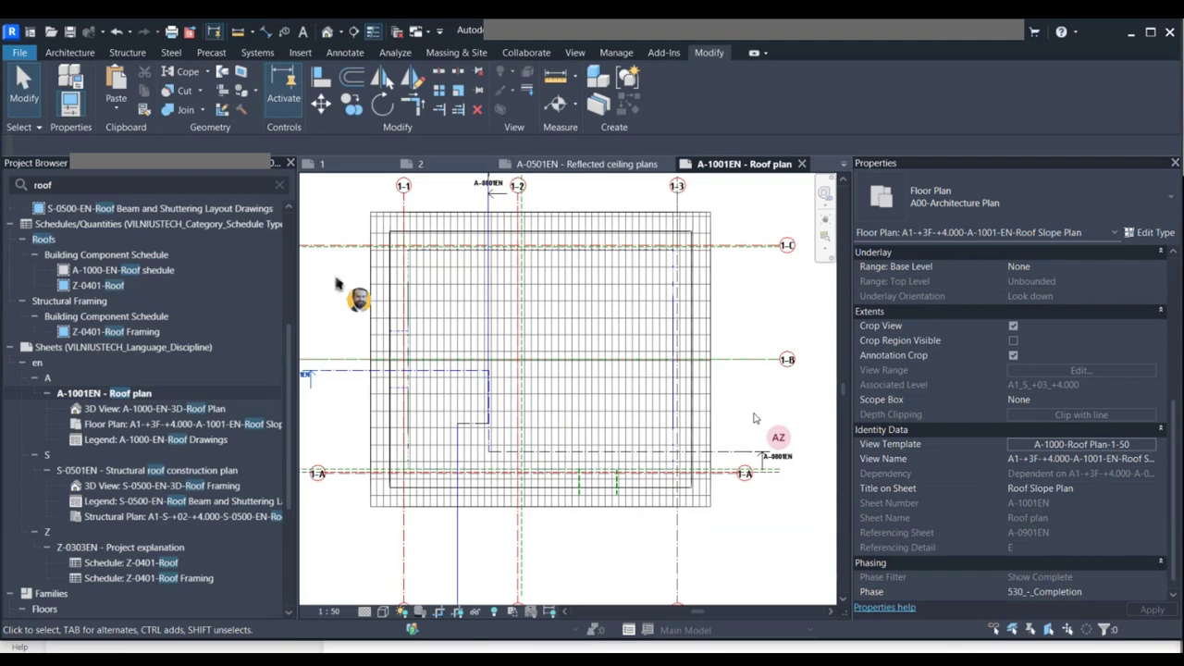
Zoom and pan the roof plan to frame the roof elements.
{"action": "scroll", "coordinate": [754, 421], "scroll_direction": "down", "scroll_amount": 2}
{"action": "scroll", "coordinate": [523, 371], "scroll_direction": "up", "scroll_amount": 2}
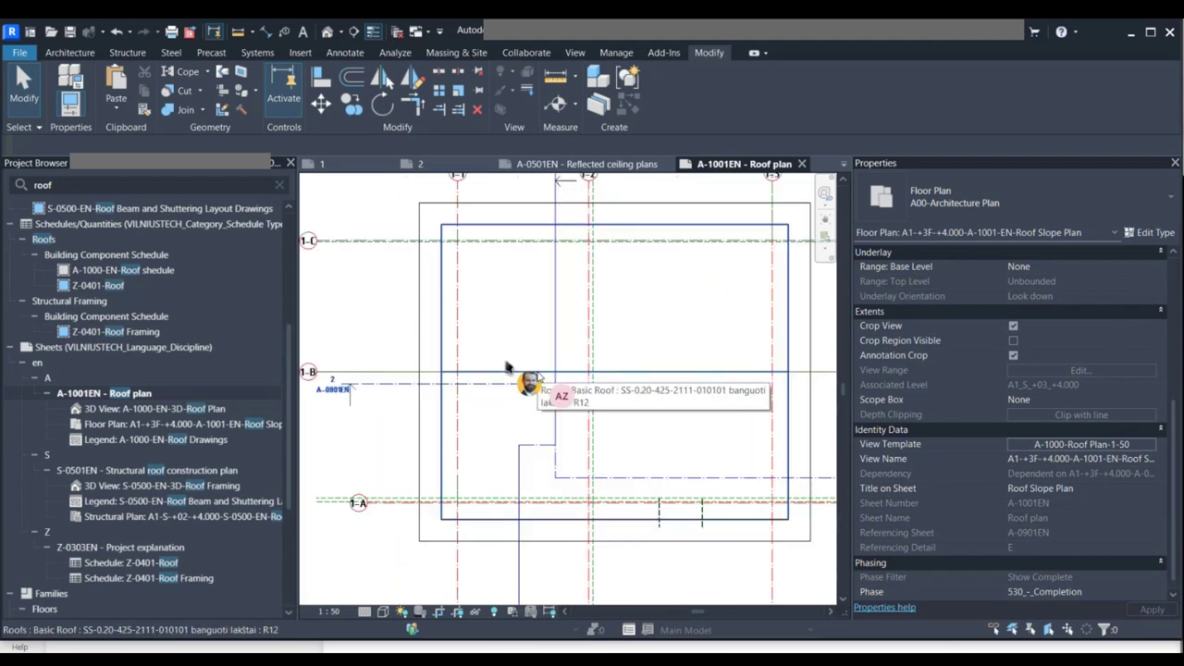
{"action": "scroll", "coordinate": [507, 367], "scroll_direction": "up", "scroll_amount": 3}
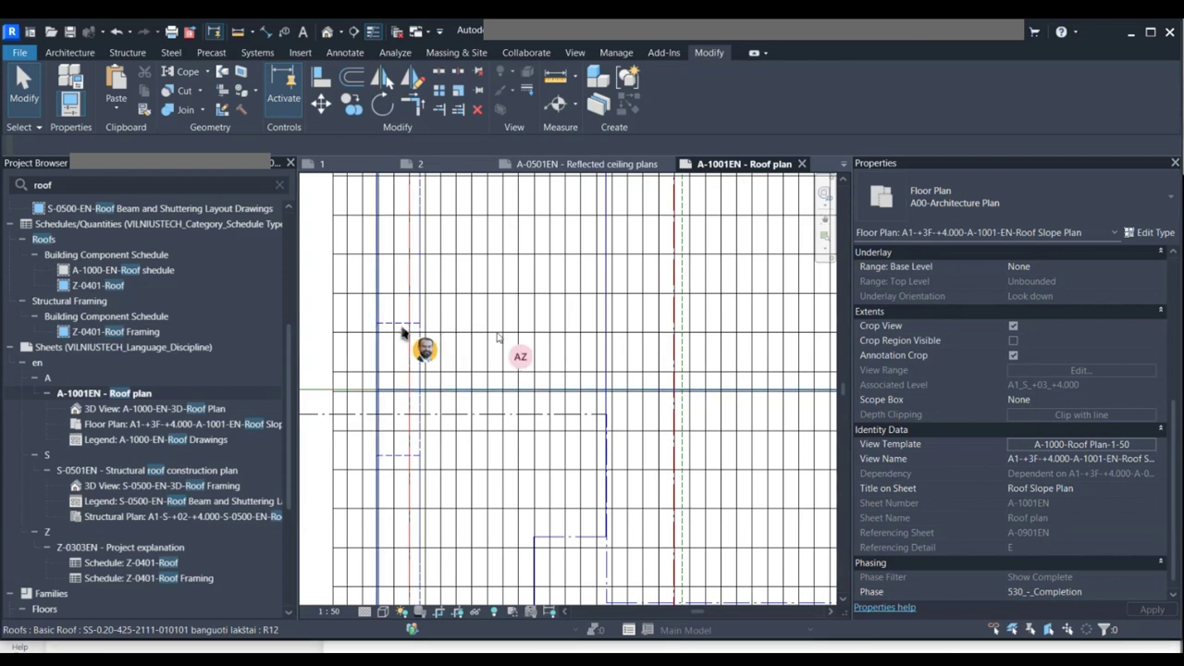
{"action": "middle_click_drag", "start_coordinate": [471, 319], "coordinate": [477, 308]}
{"action": "scroll", "coordinate": [475, 312], "scroll_direction": "up", "scroll_amount": 2}
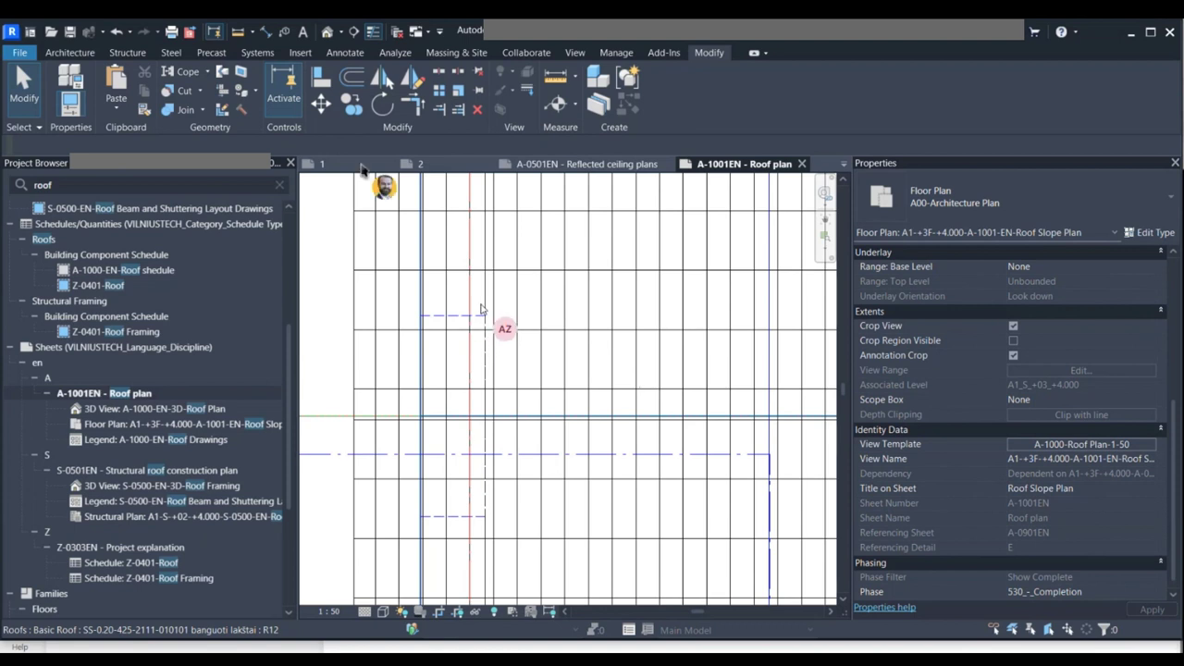
{"action": "scroll", "coordinate": [389, 264], "scroll_direction": "down", "scroll_amount": 2}
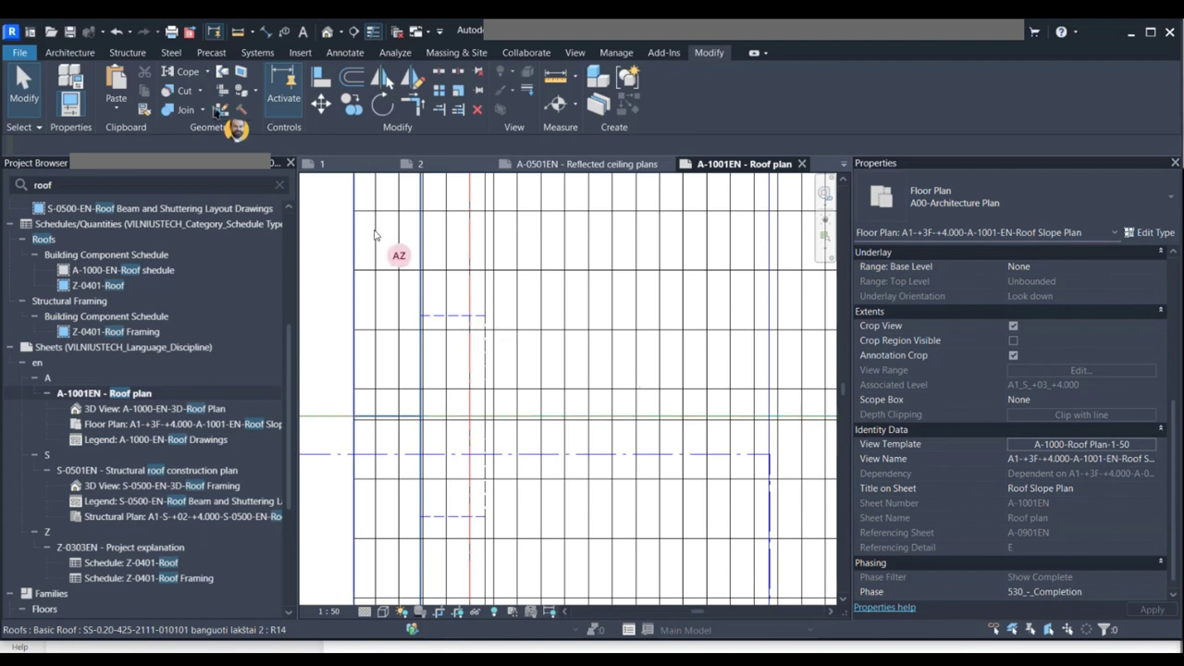
Try joining the two roof elements, then switch to the default 3D view.
{"action": "left_click", "coordinate": [185, 110]}
{"action": "scroll", "coordinate": [418, 326], "scroll_direction": "up", "scroll_amount": 1}
{"action": "scroll", "coordinate": [412, 301], "scroll_direction": "up", "scroll_amount": 1}
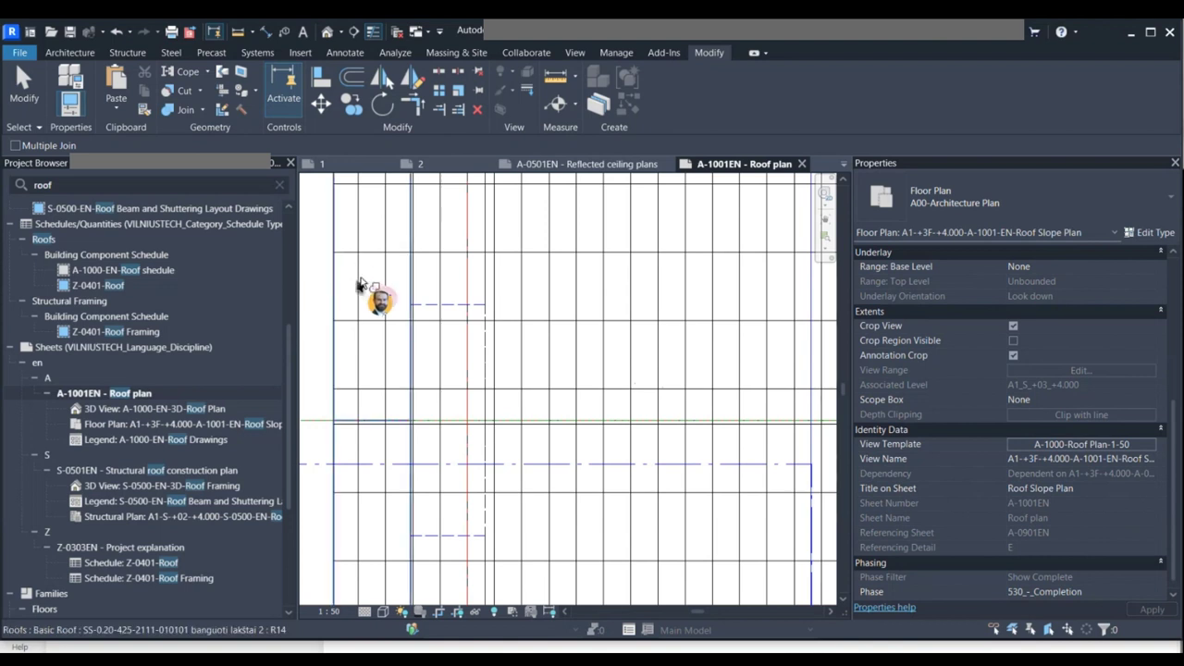
{"action": "left_click", "coordinate": [360, 283]}
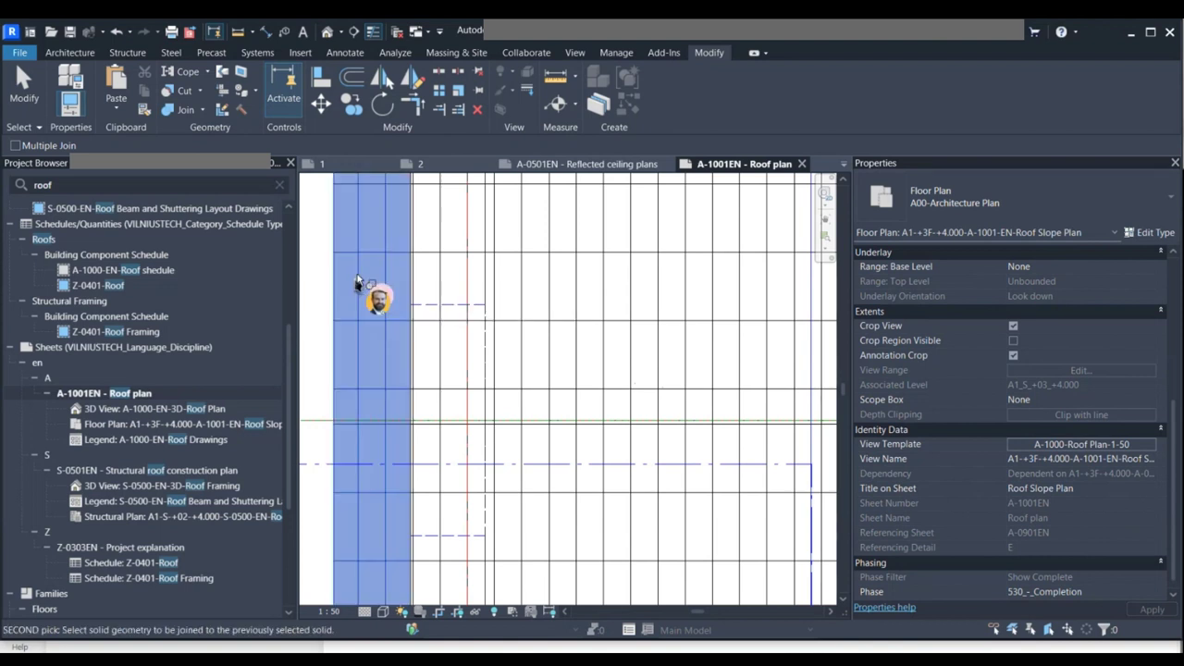
{"action": "scroll", "coordinate": [305, 308], "scroll_direction": "down", "scroll_amount": 1}
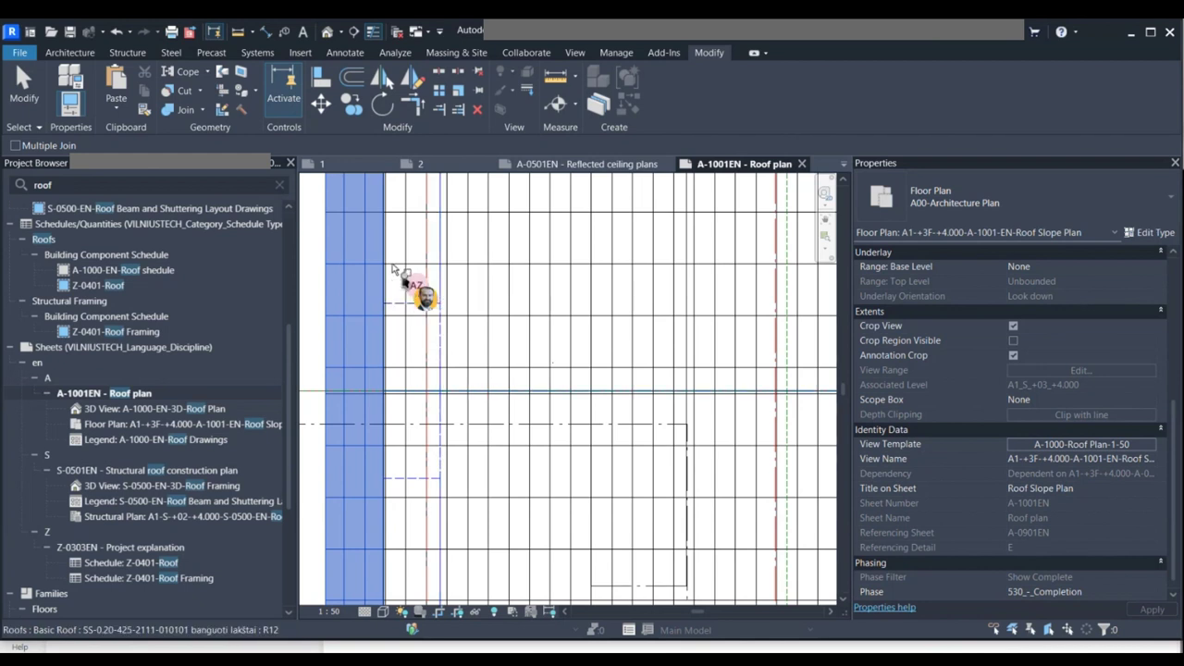
{"action": "left_click", "coordinate": [393, 269]}
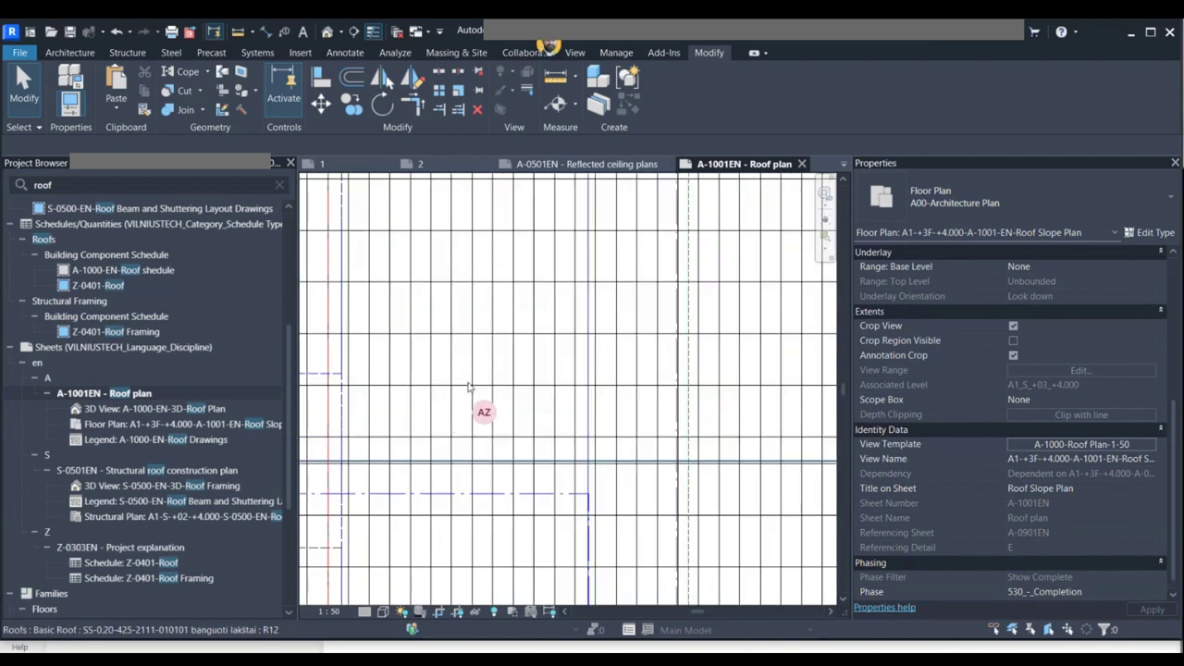
{"action": "scroll", "coordinate": [593, 380], "scroll_direction": "down", "scroll_amount": 4}
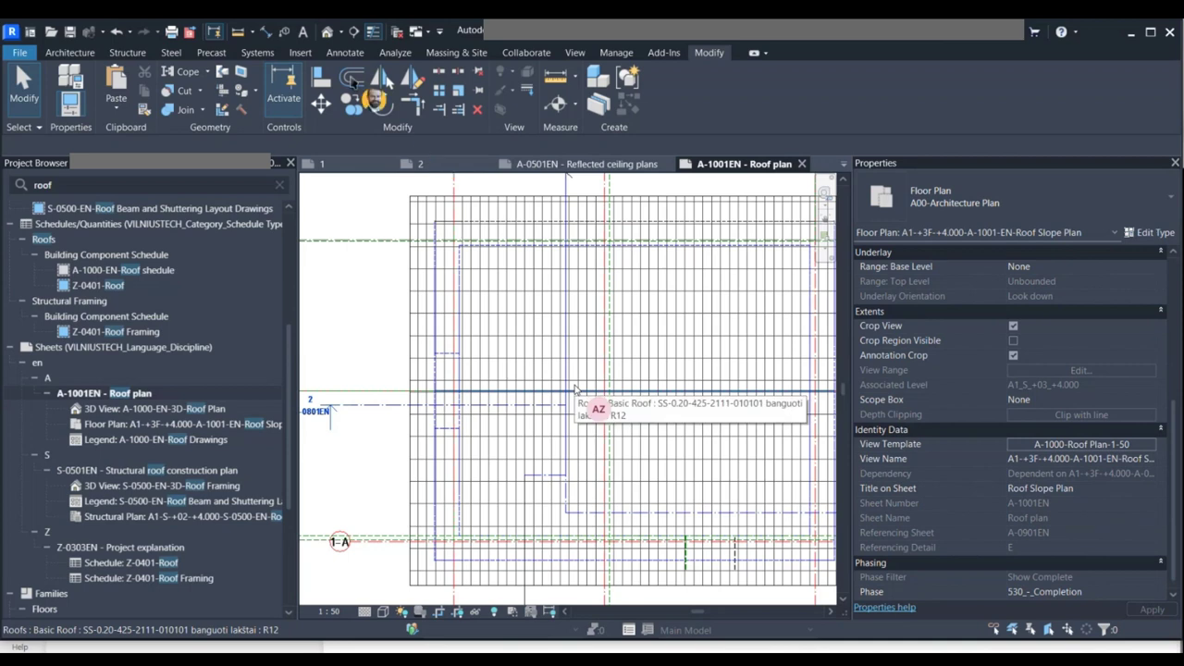
{"action": "left_click", "coordinate": [328, 33]}
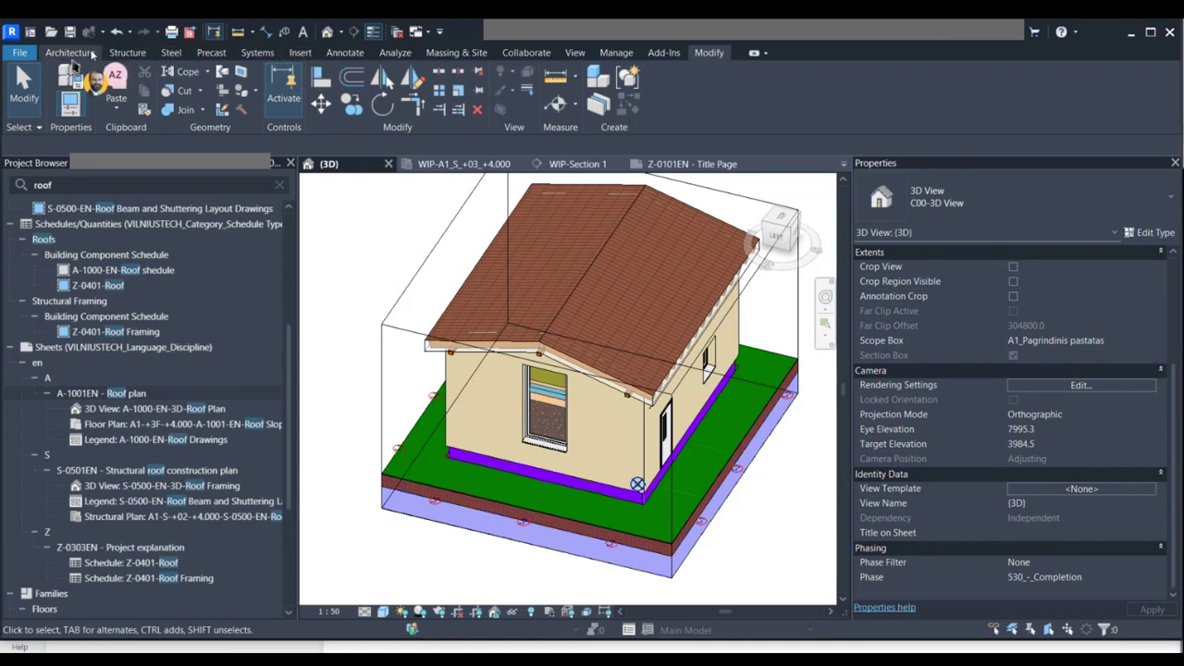
Add a roof fascia along the eave edge above the window wall and orbit to check it.
{"action": "left_click", "coordinate": [71, 53]}
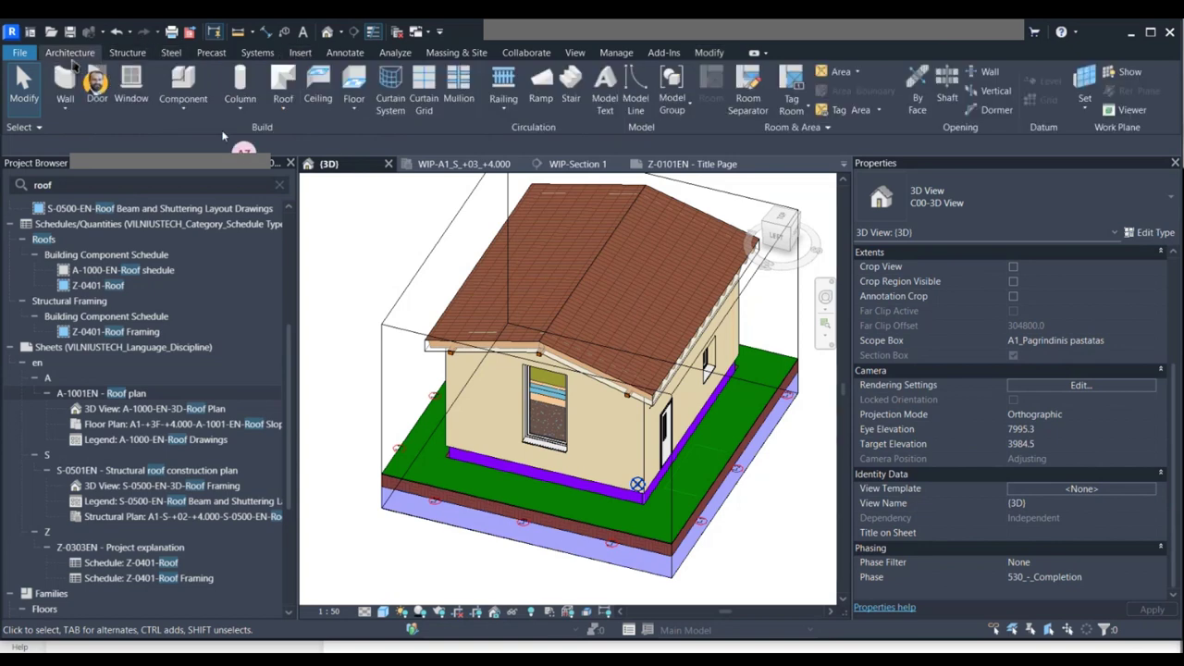
{"action": "left_click", "coordinate": [283, 109]}
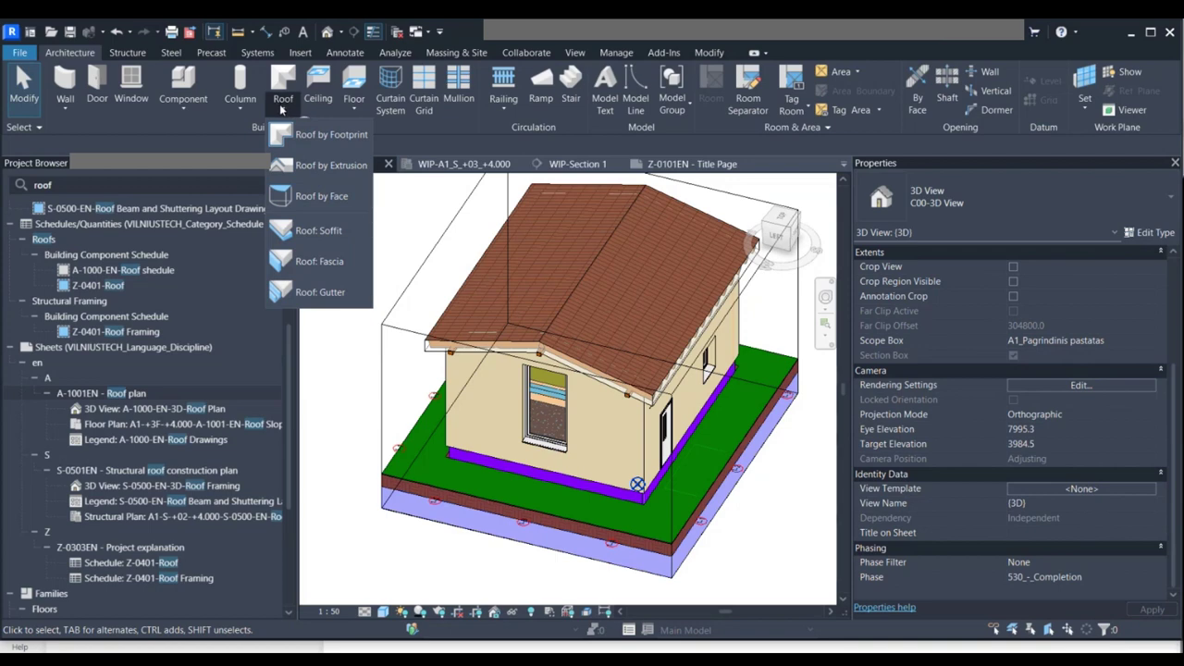
{"action": "left_click", "coordinate": [324, 261]}
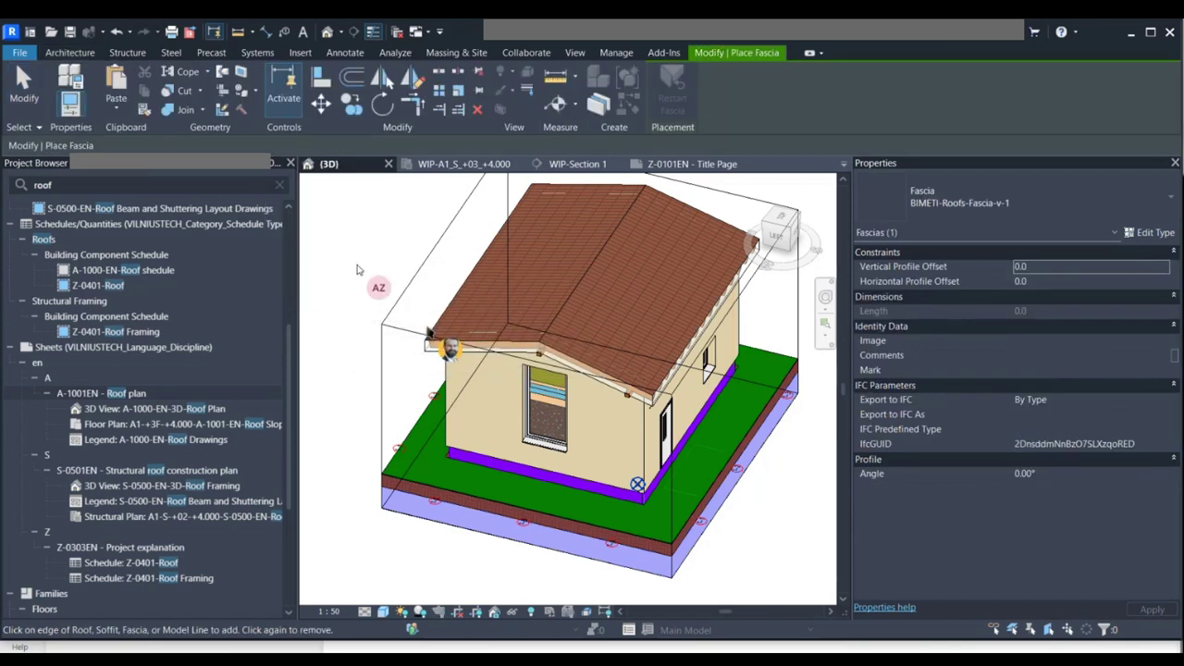
{"action": "scroll", "coordinate": [440, 352], "scroll_direction": "up", "scroll_amount": 4}
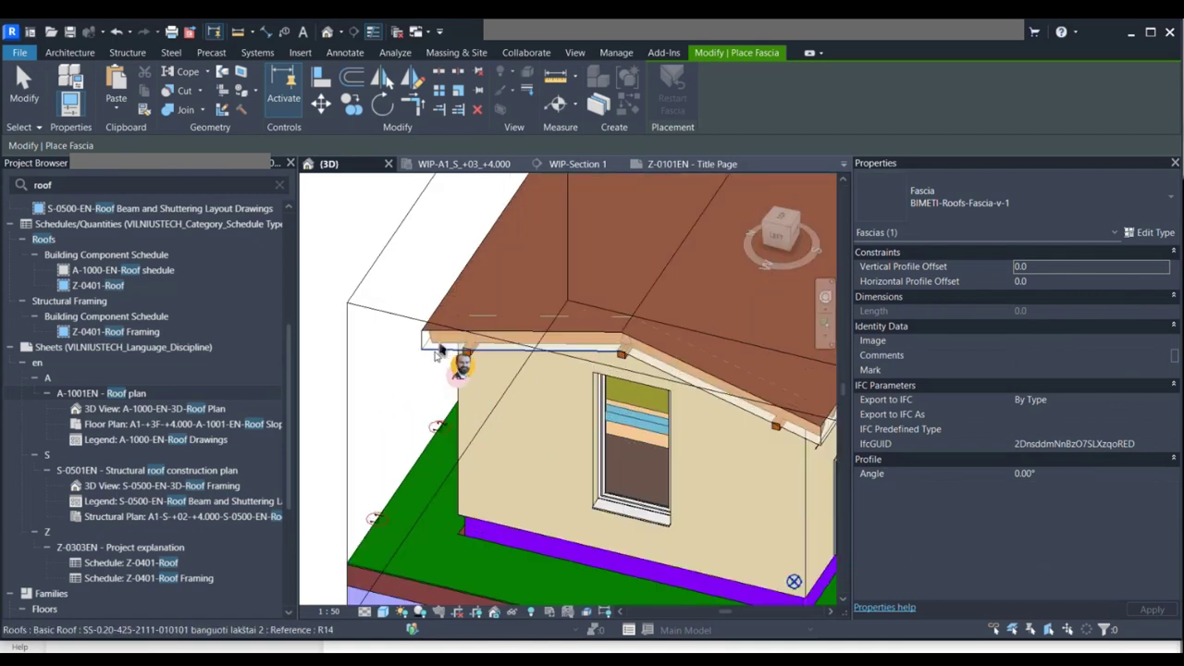
{"action": "scroll", "coordinate": [439, 351], "scroll_direction": "up", "scroll_amount": 1}
{"action": "left_click", "coordinate": [428, 293]}
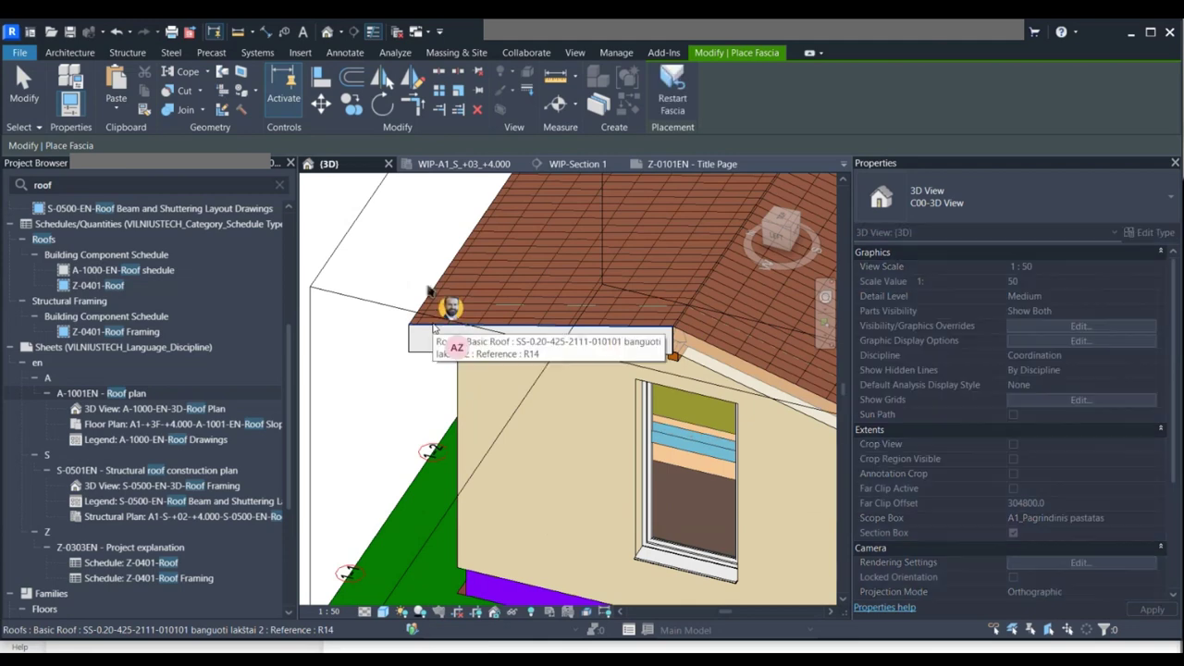
{"action": "middle_click_drag", "start_coordinate": [704, 404], "coordinate": [483, 325]}
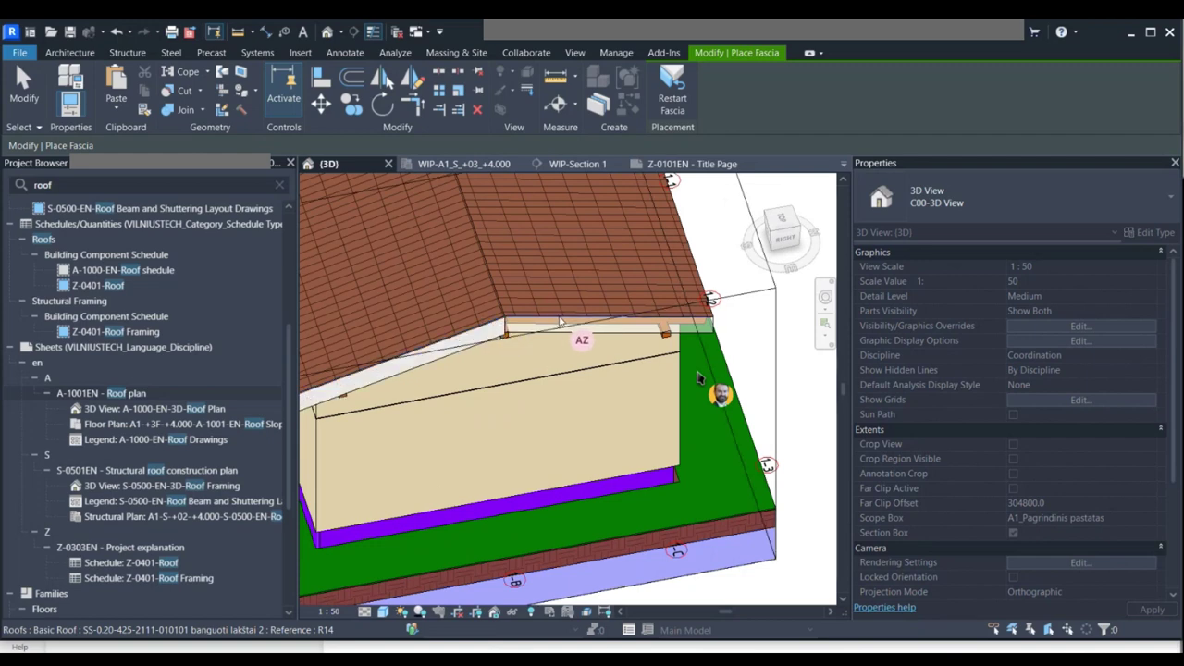
{"action": "middle_click_drag", "start_coordinate": [560, 322], "coordinate": [496, 362], "text": "shift"}
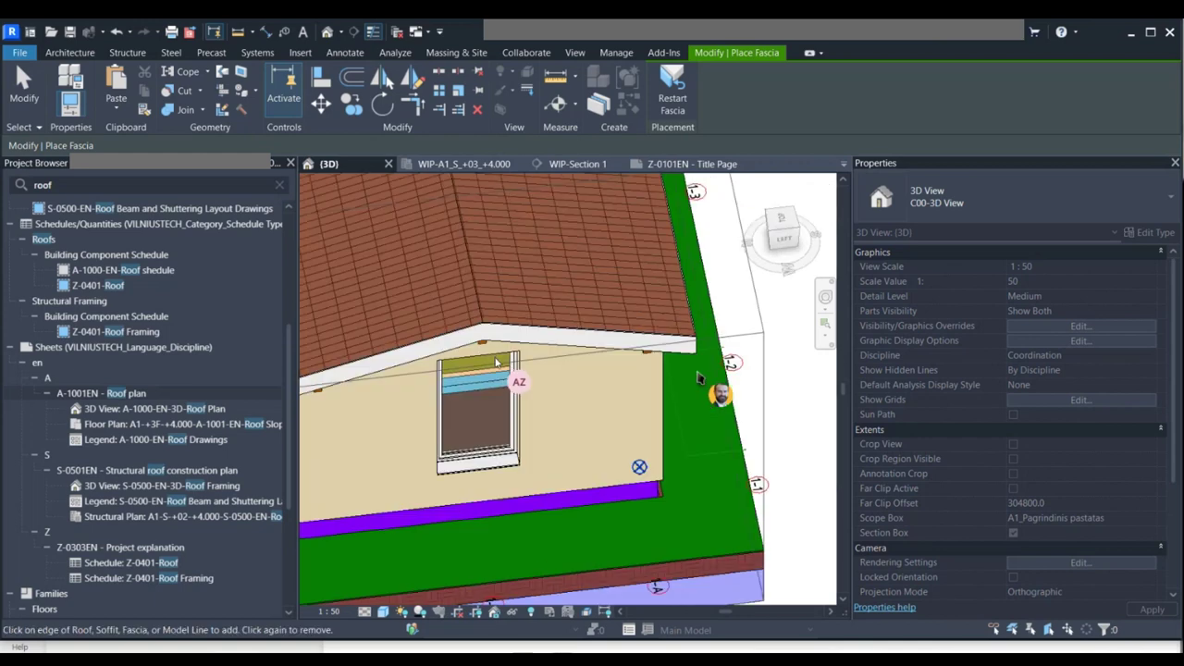
{"action": "scroll", "coordinate": [497, 363], "scroll_direction": "down", "scroll_amount": 5}
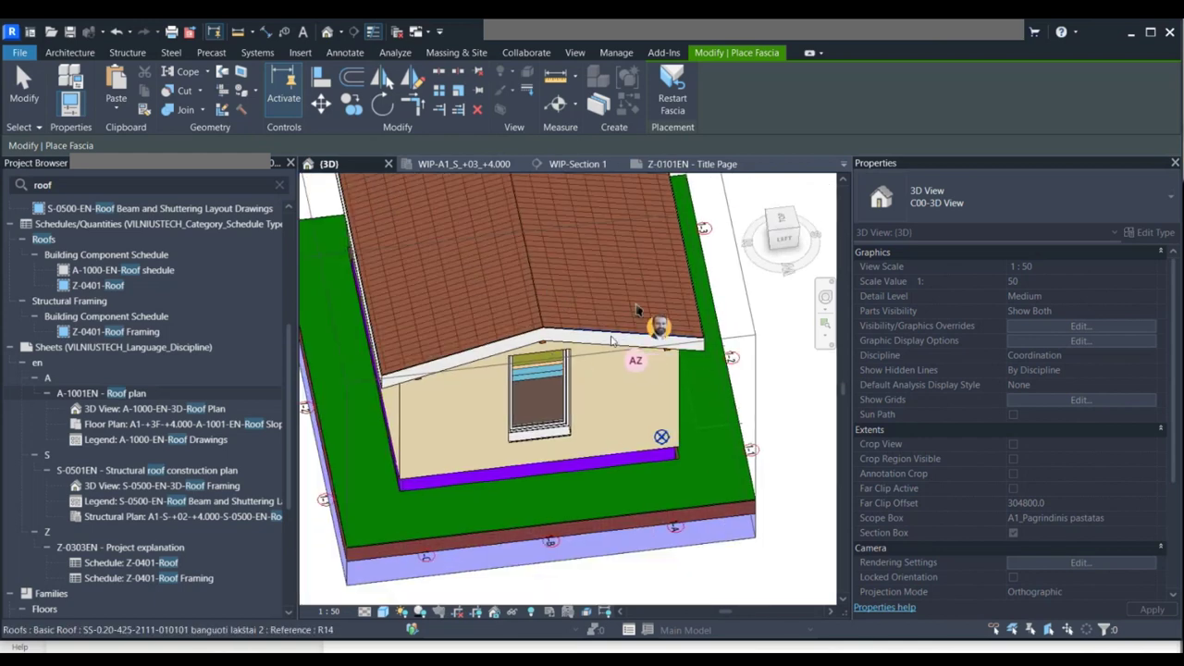
{"action": "scroll", "coordinate": [472, 268], "scroll_direction": "up", "scroll_amount": 4}
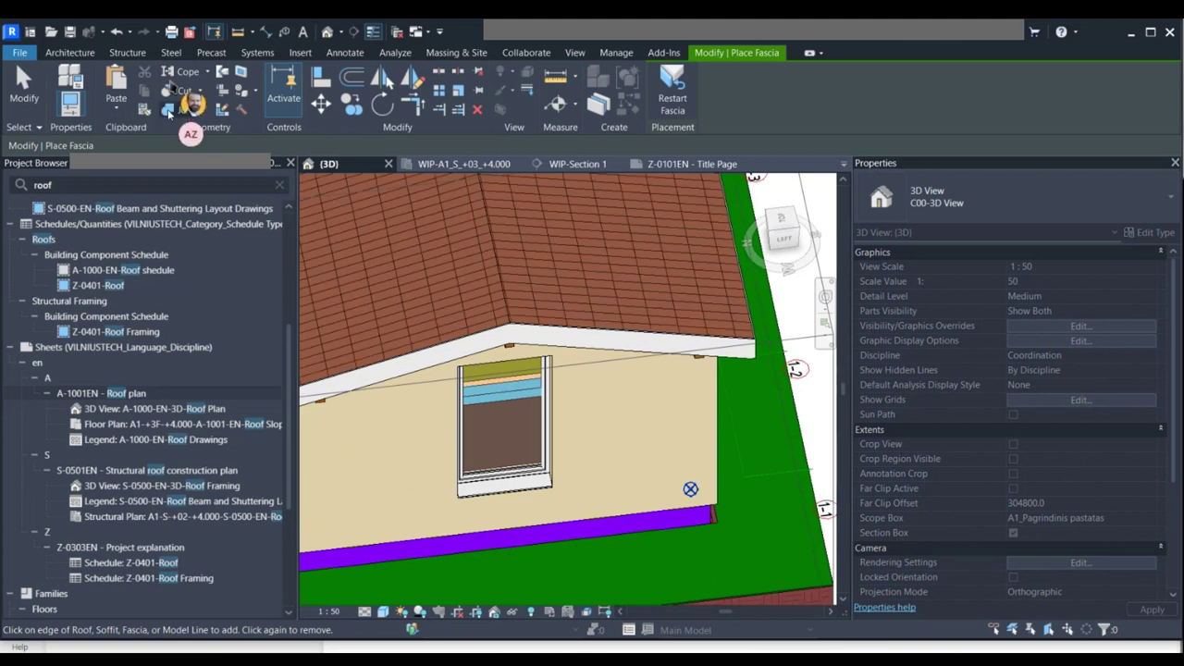
Place a roof gutter along the eave fascia on the door-side wall.
{"action": "left_click", "coordinate": [69, 53]}
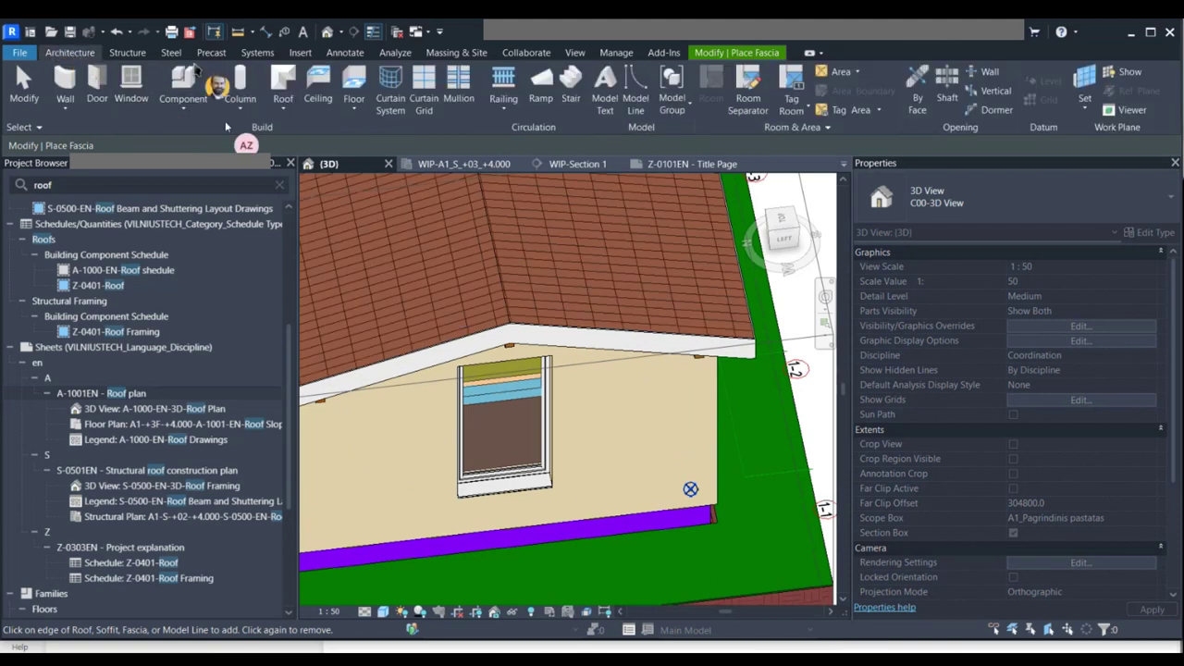
{"action": "left_click", "coordinate": [283, 110]}
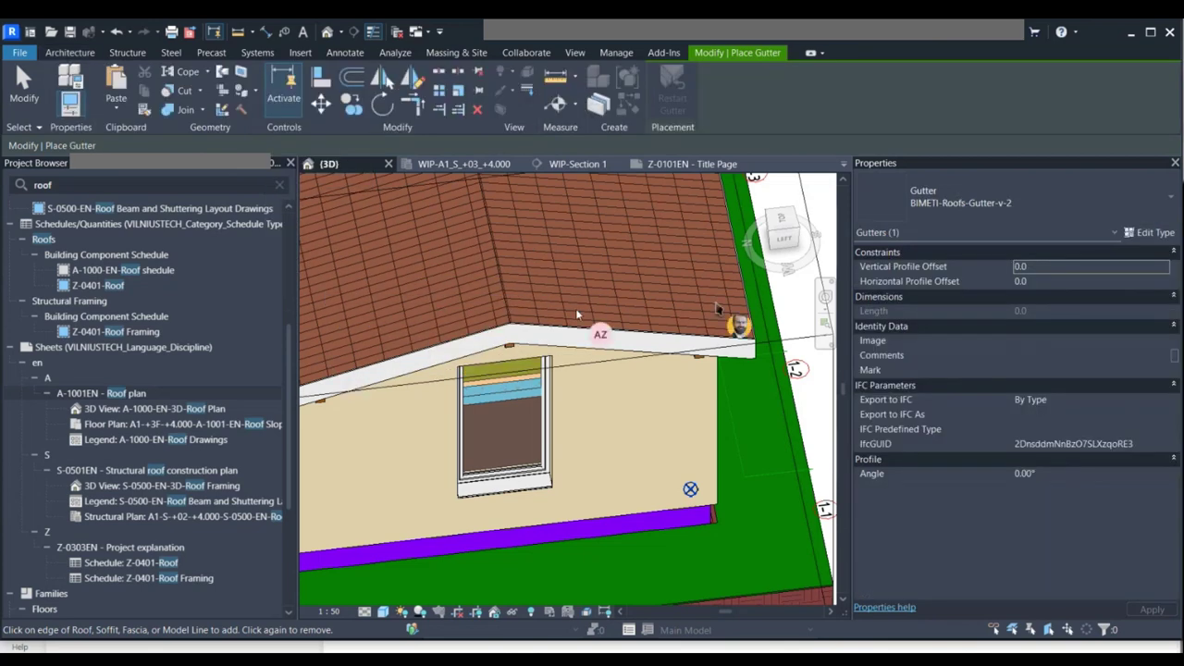
{"action": "middle_click_drag", "start_coordinate": [576, 314], "coordinate": [556, 384], "text": "shift"}
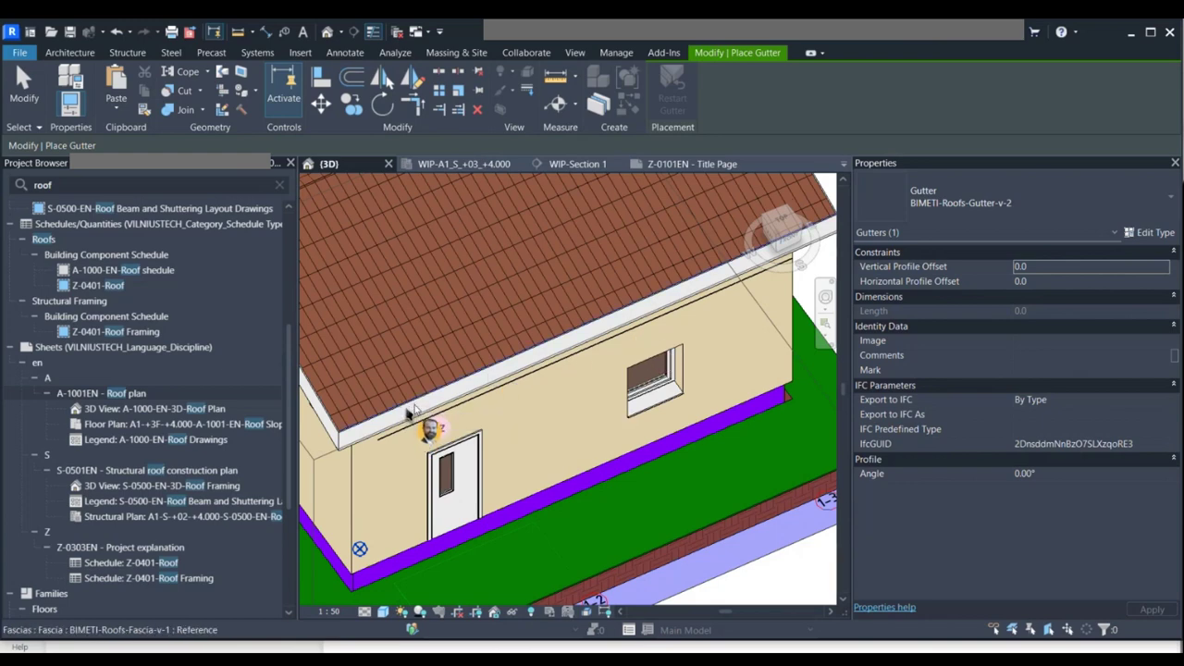
{"action": "scroll", "coordinate": [408, 413], "scroll_direction": "up", "scroll_amount": 3}
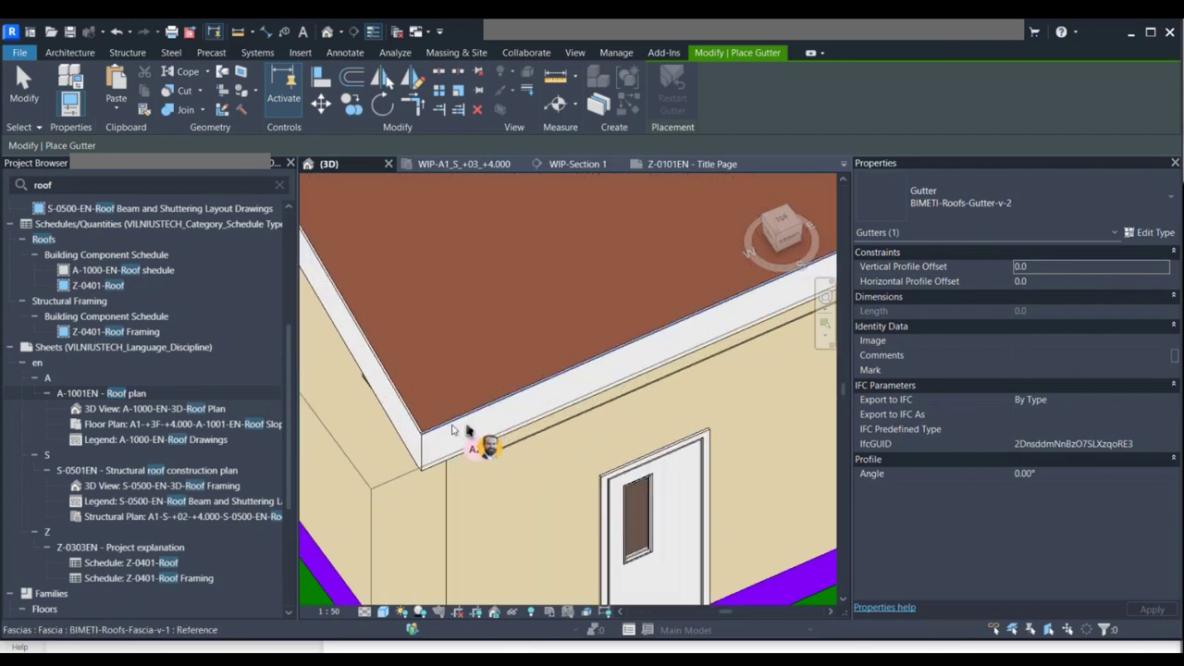
{"action": "scroll", "coordinate": [465, 421], "scroll_direction": "up", "scroll_amount": 3}
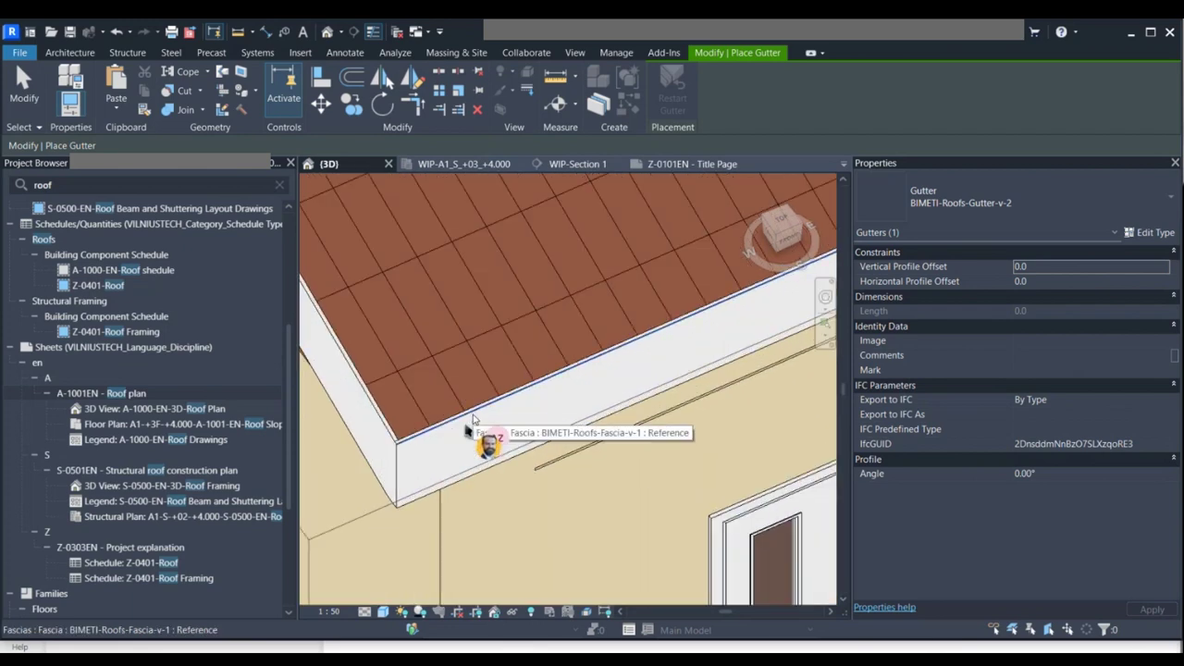
{"action": "left_click", "coordinate": [483, 424]}
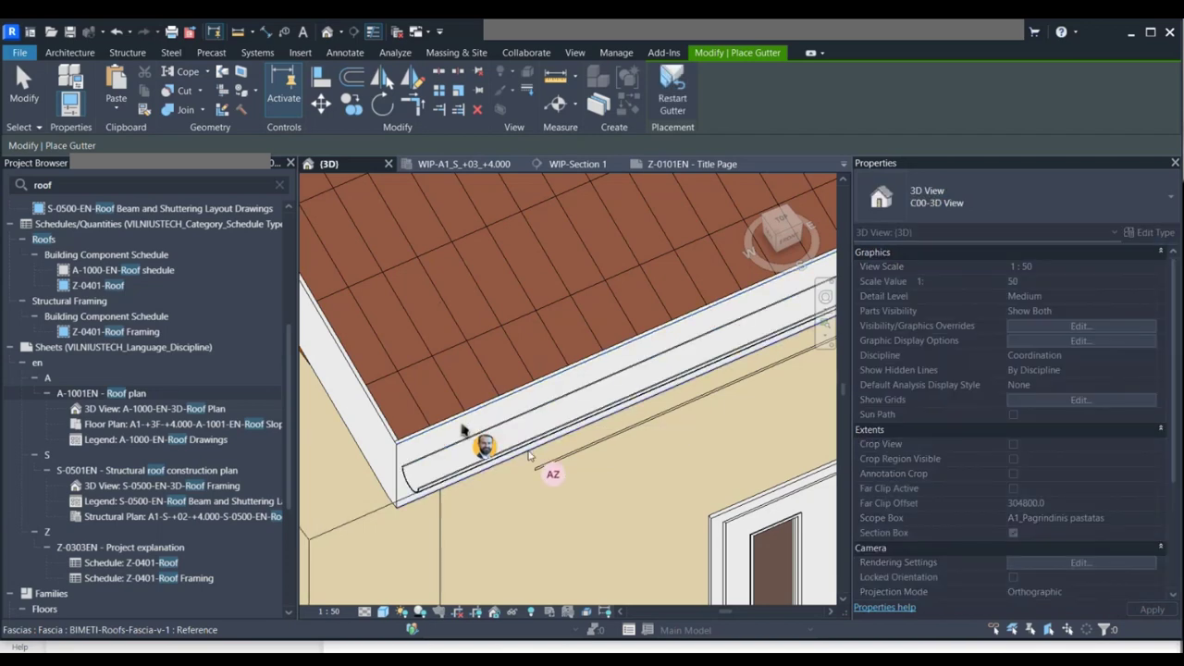
{"action": "middle_click_drag", "start_coordinate": [463, 430], "coordinate": [553, 416], "text": "shift"}
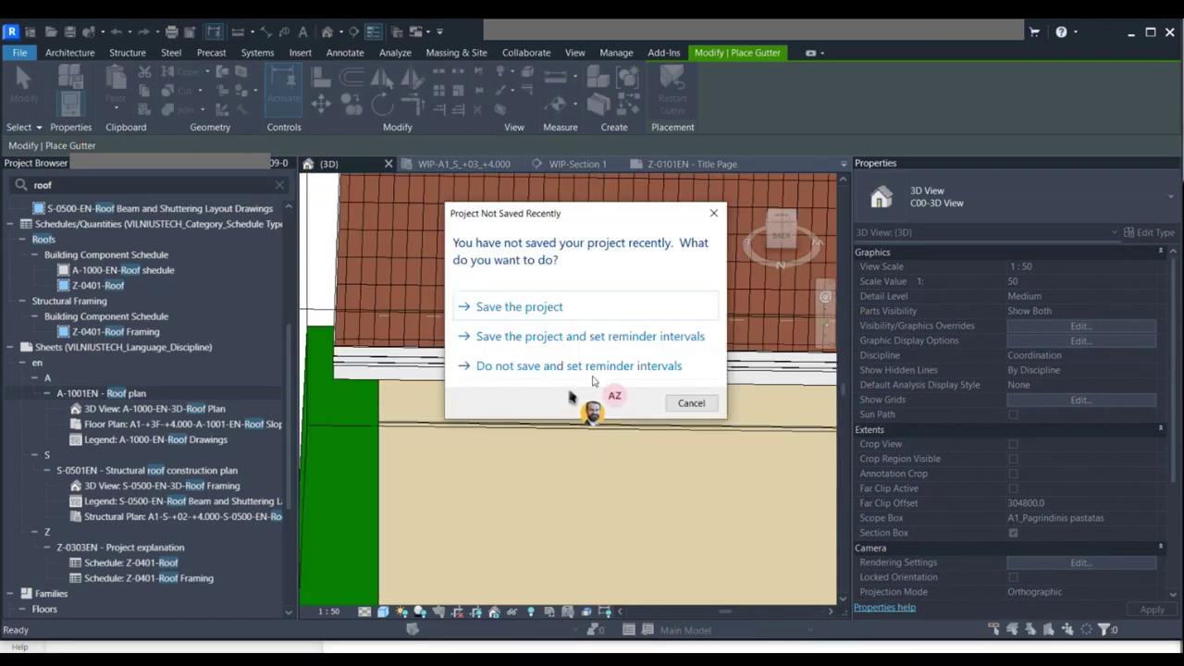
Save the project and confirm the gutter's type is BIMETI-Roofs-Gutter-v-2.
{"action": "left_click", "coordinate": [537, 308]}
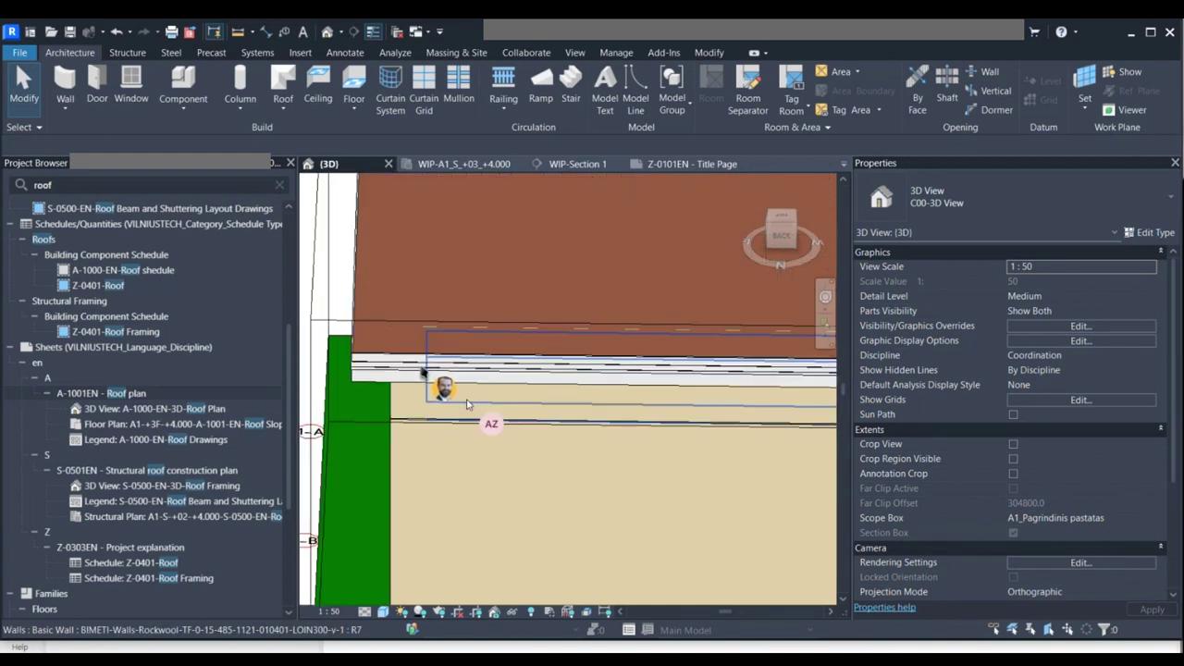
{"action": "scroll", "coordinate": [467, 407], "scroll_direction": "down", "scroll_amount": 1}
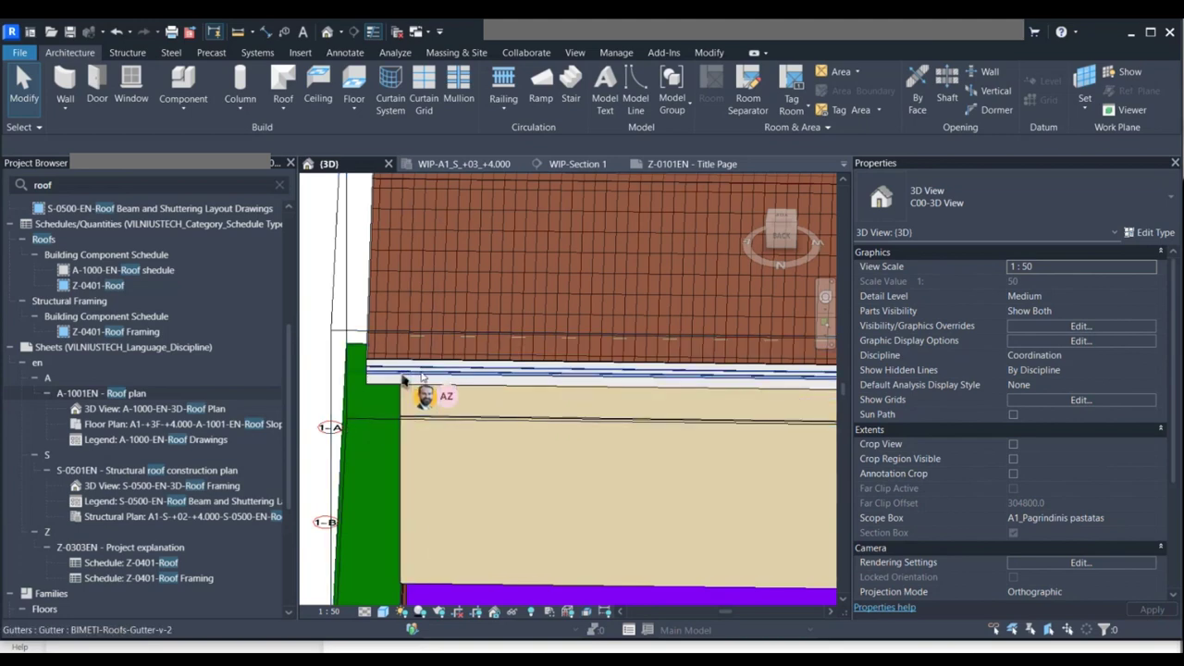
{"action": "middle_click_drag", "start_coordinate": [368, 416], "coordinate": [537, 390], "text": "shift"}
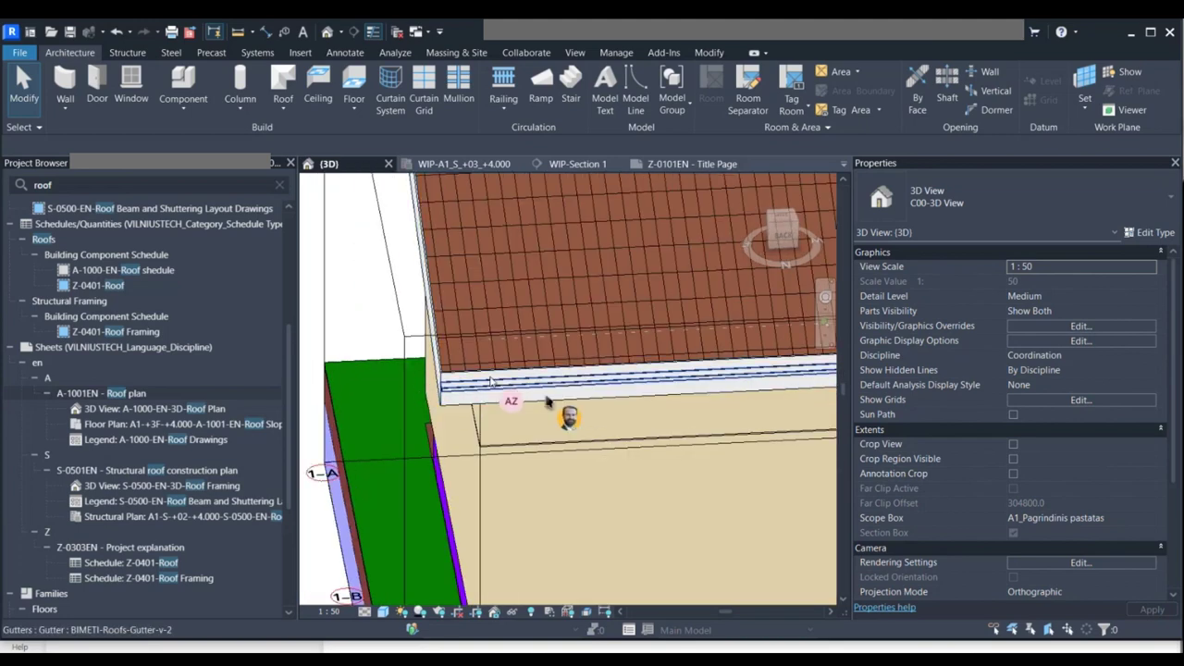
{"action": "left_click", "coordinate": [535, 381]}
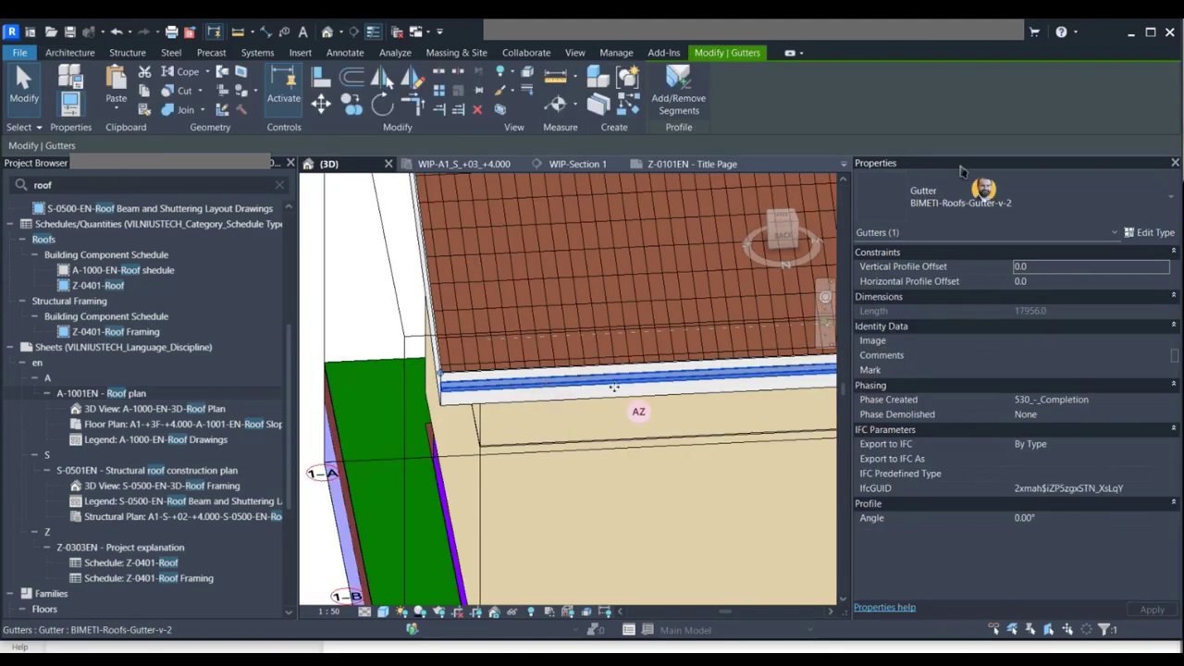
{"action": "left_click", "coordinate": [1021, 193]}
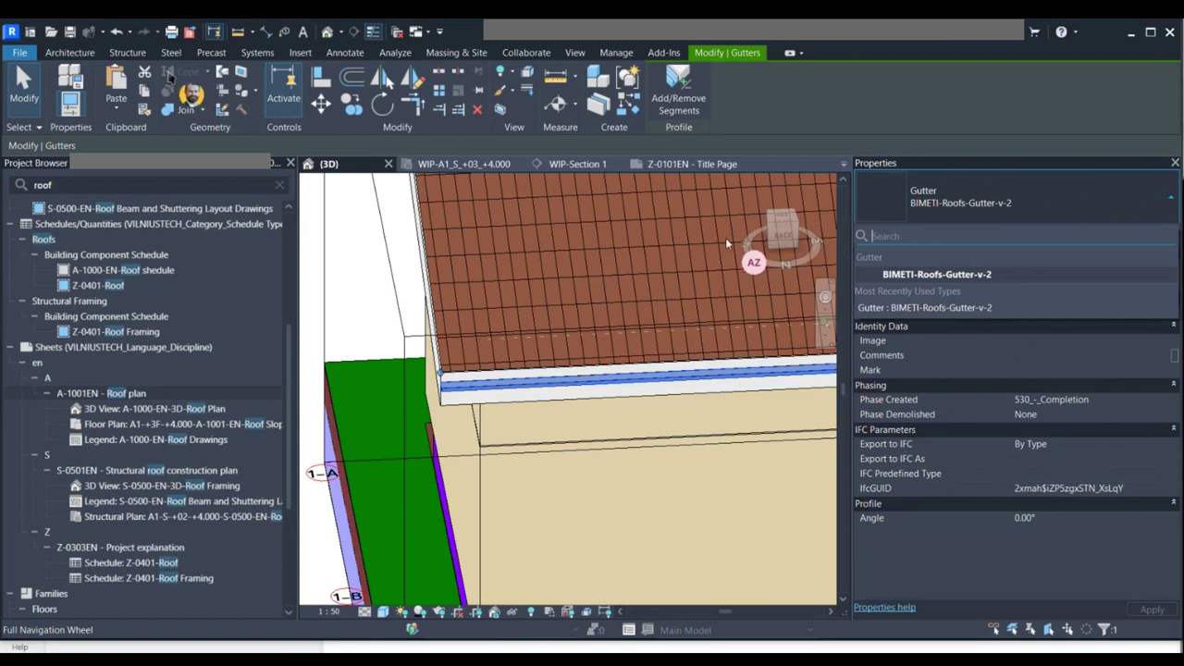
Start a roof soffit on level A1_S_+03_+4.000.
{"action": "left_click", "coordinate": [67, 53]}
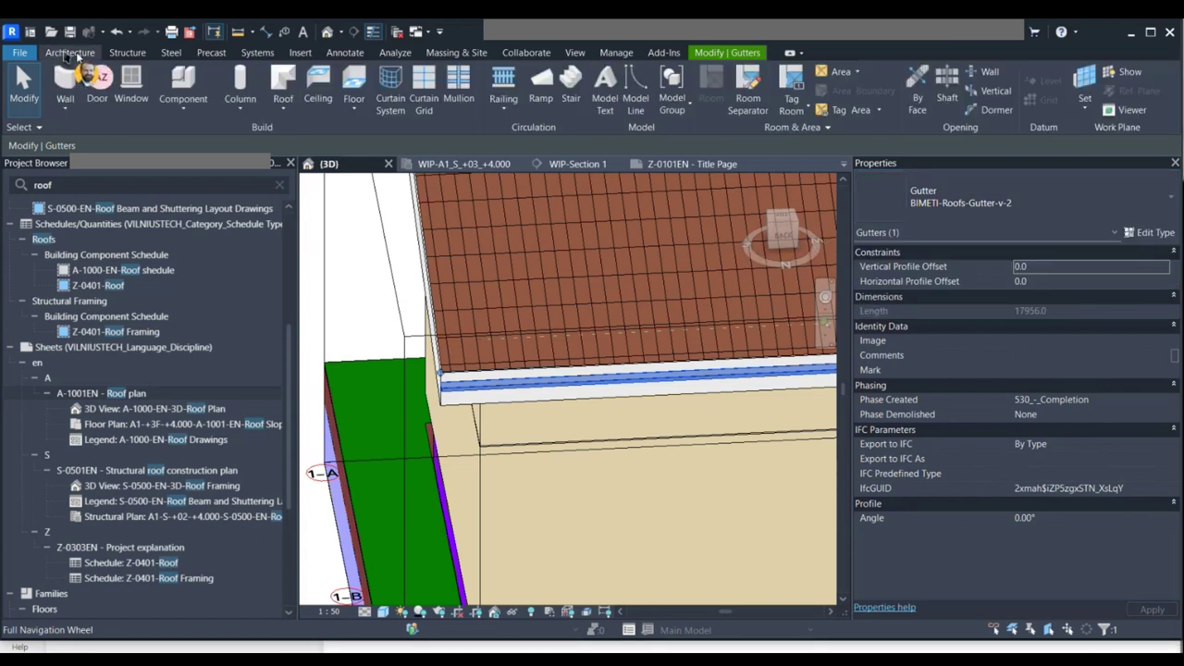
{"action": "left_click", "coordinate": [283, 106]}
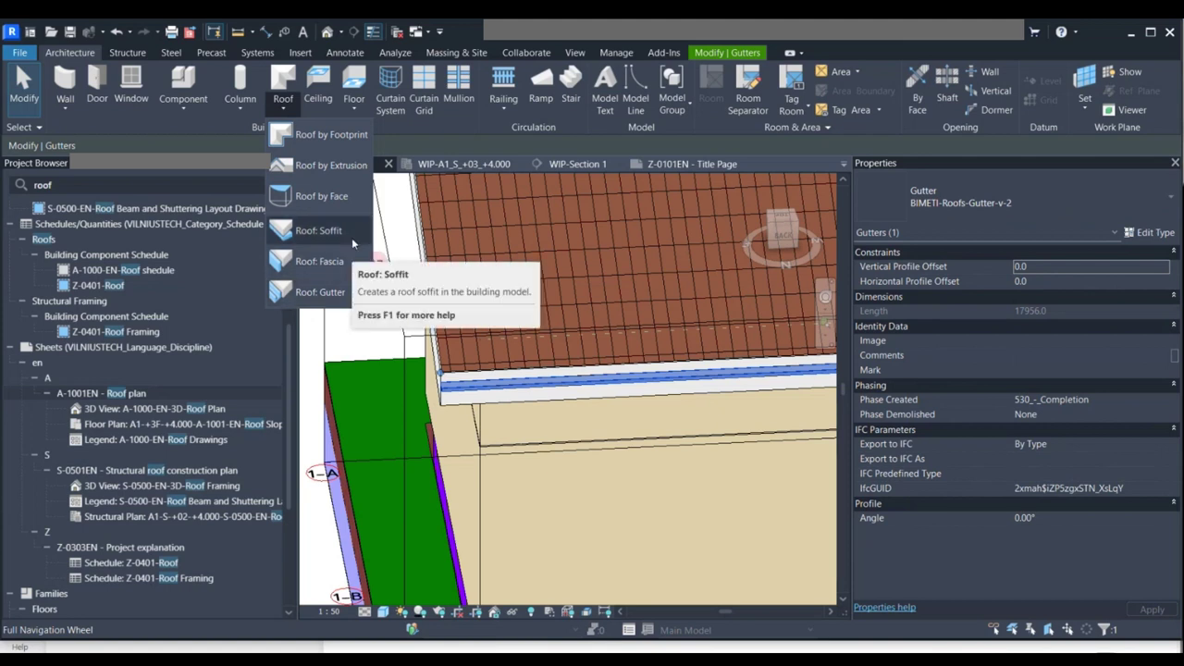
{"action": "left_click", "coordinate": [320, 230]}
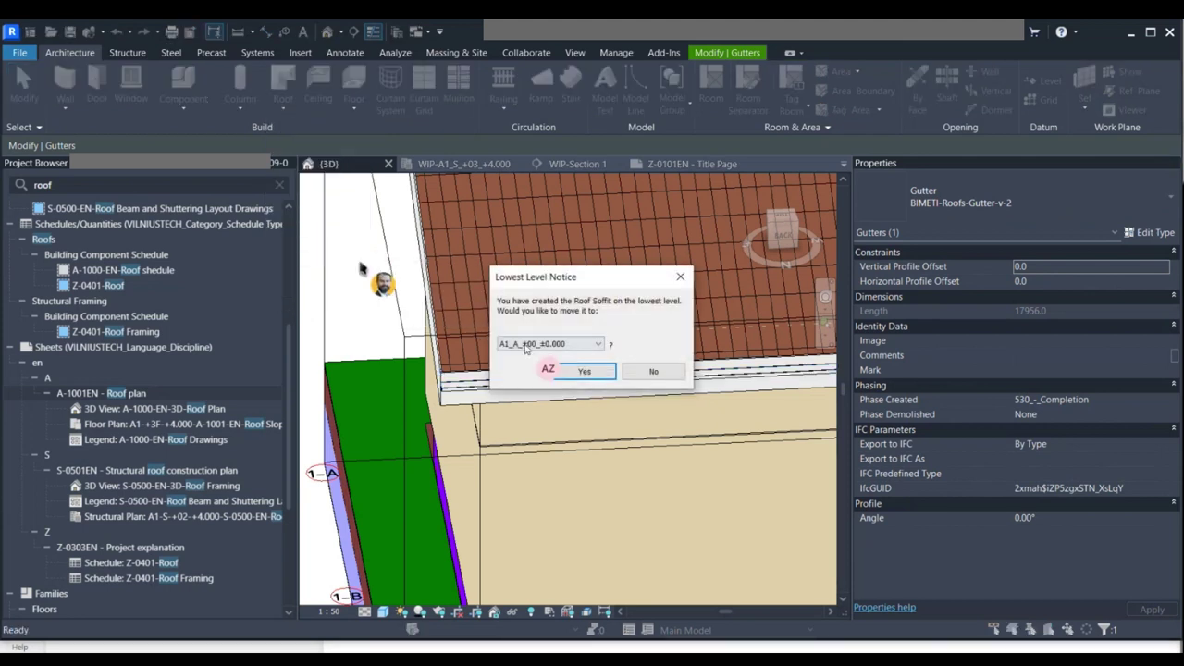
{"action": "left_click", "coordinate": [582, 345]}
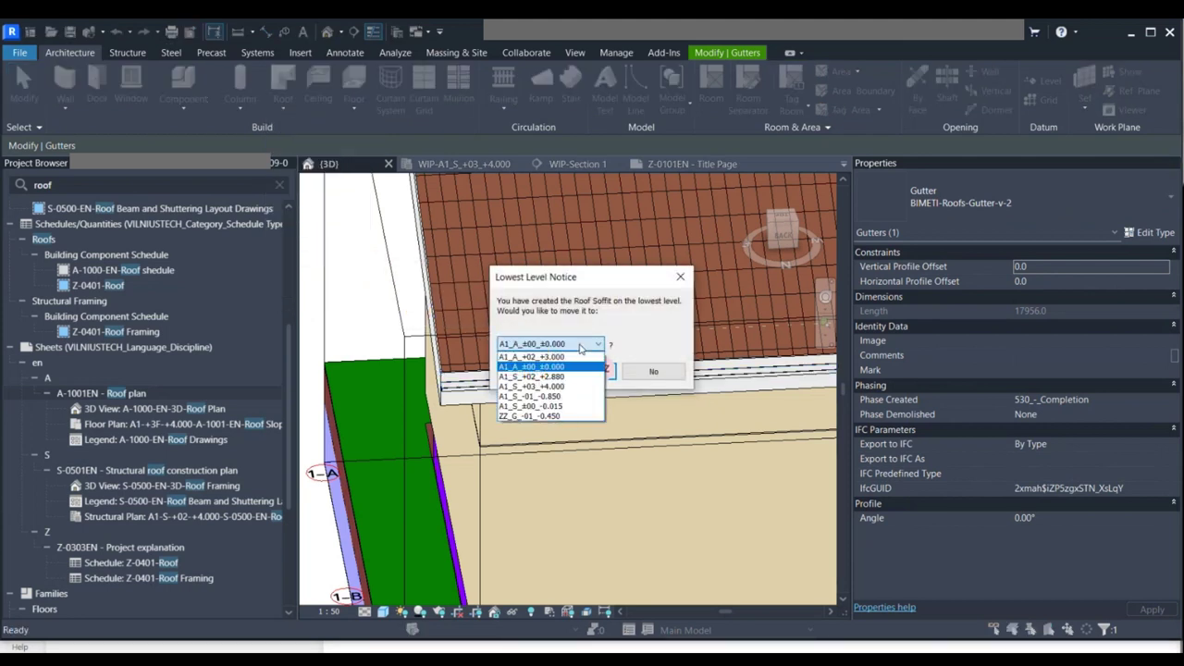
{"action": "left_click", "coordinate": [532, 385]}
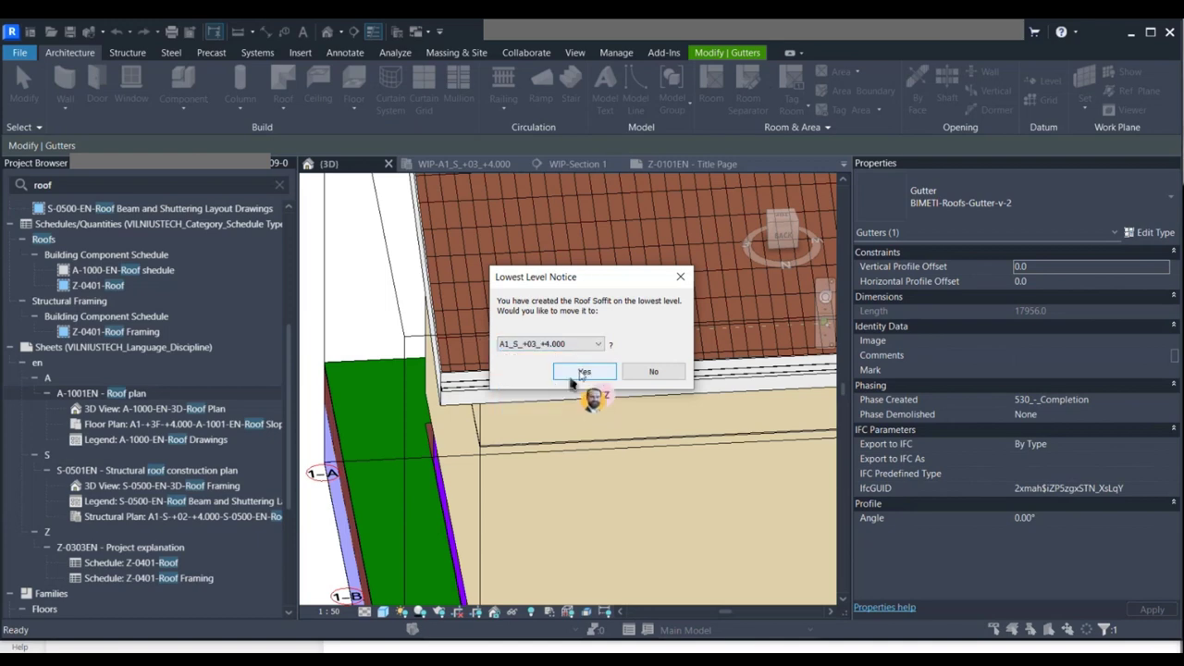
{"action": "left_click", "coordinate": [581, 372]}
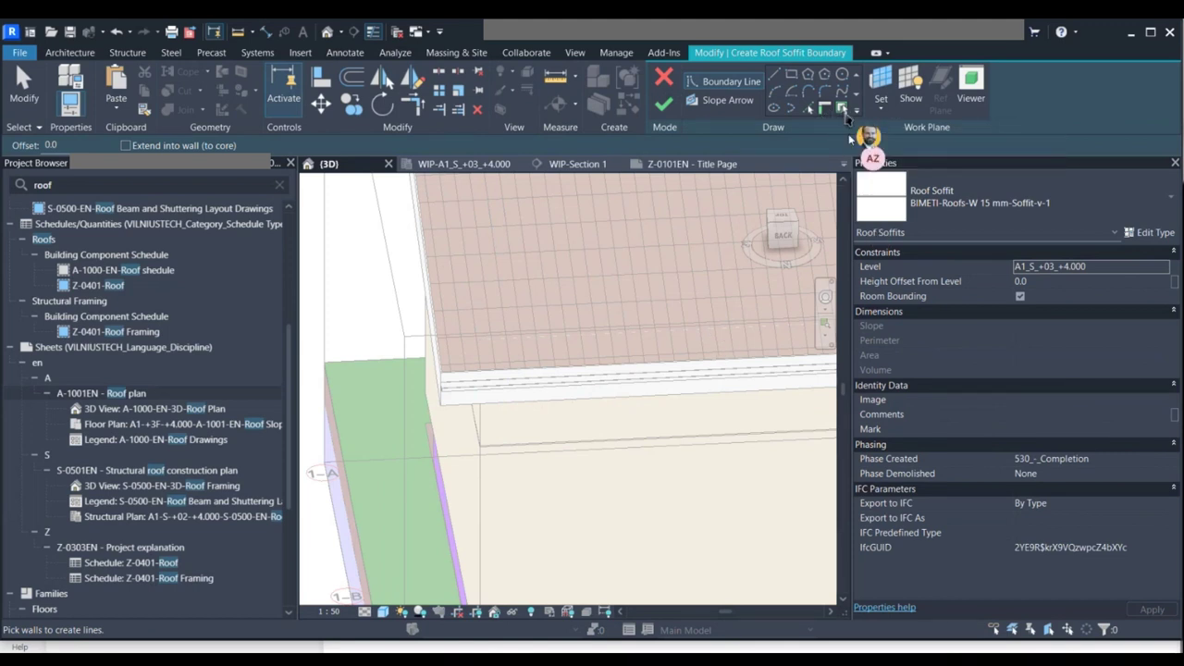
Trace the soffit boundary from the roof edges and turn off Room Bounding.
{"action": "left_click", "coordinate": [842, 110]}
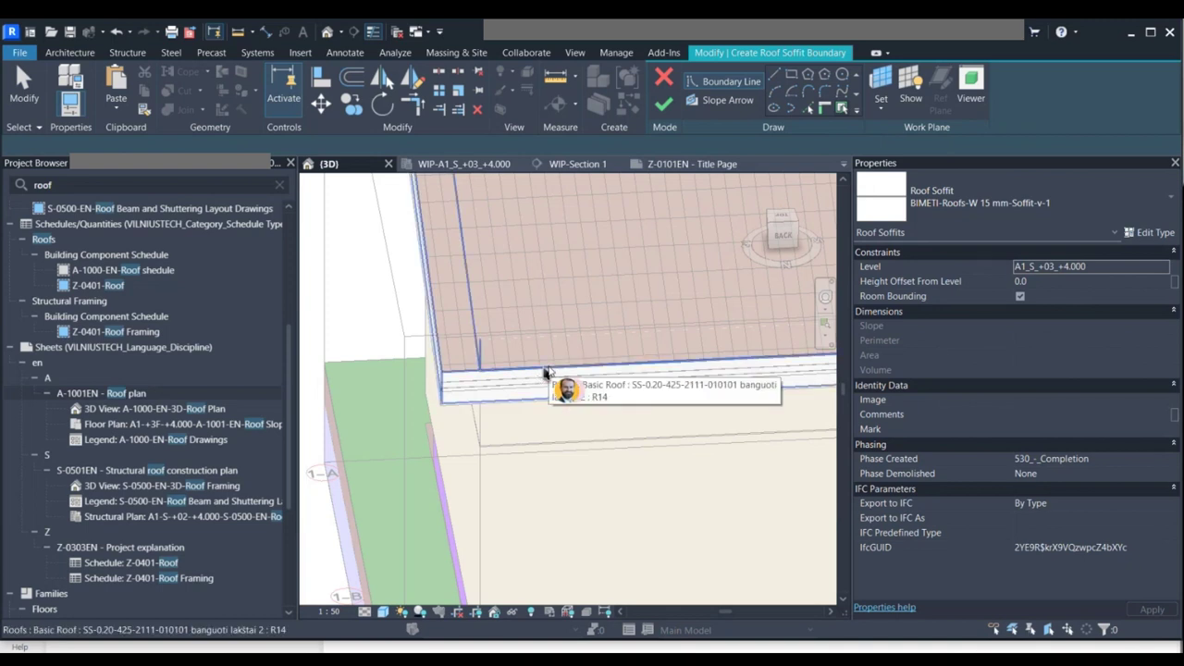
{"action": "left_click", "coordinate": [546, 372]}
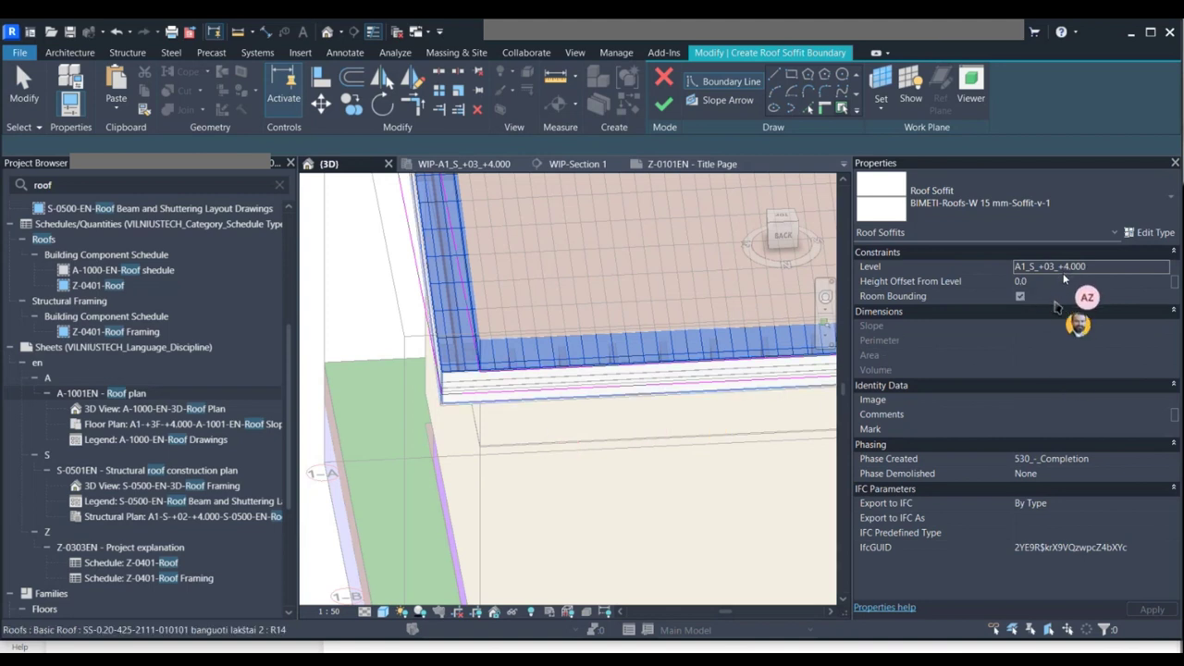
{"action": "left_click", "coordinate": [1021, 297]}
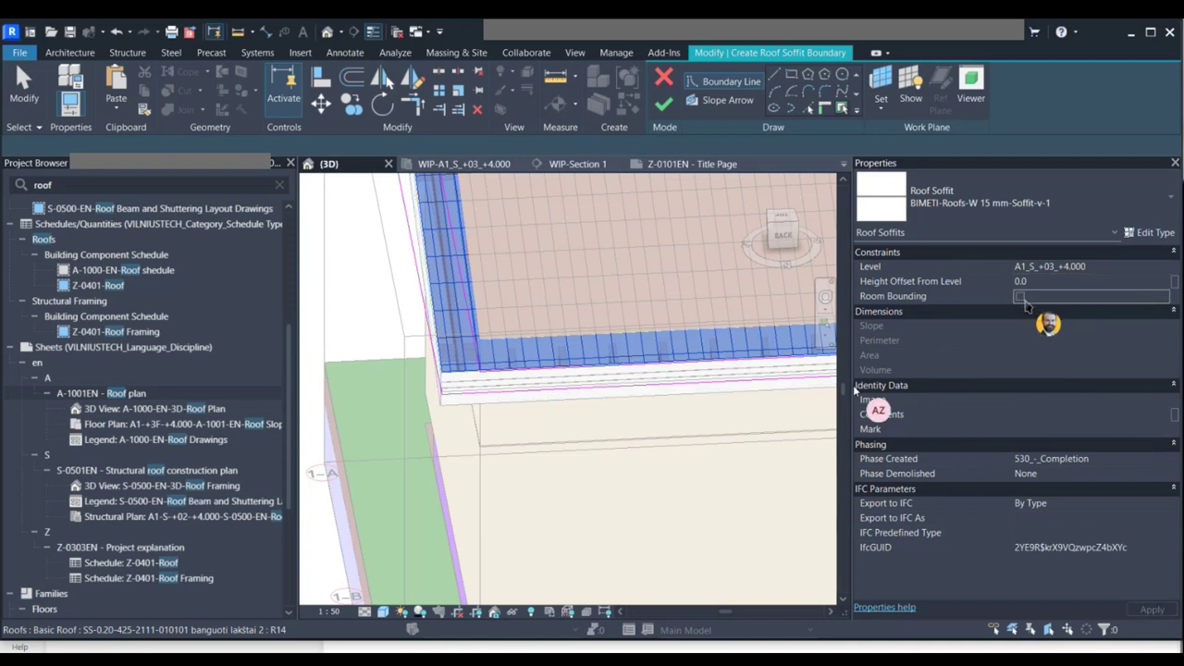
Draw a 3870 mm soffit slope arrow from the eave intersection to the ridge endpoint.
{"action": "left_click", "coordinate": [727, 102]}
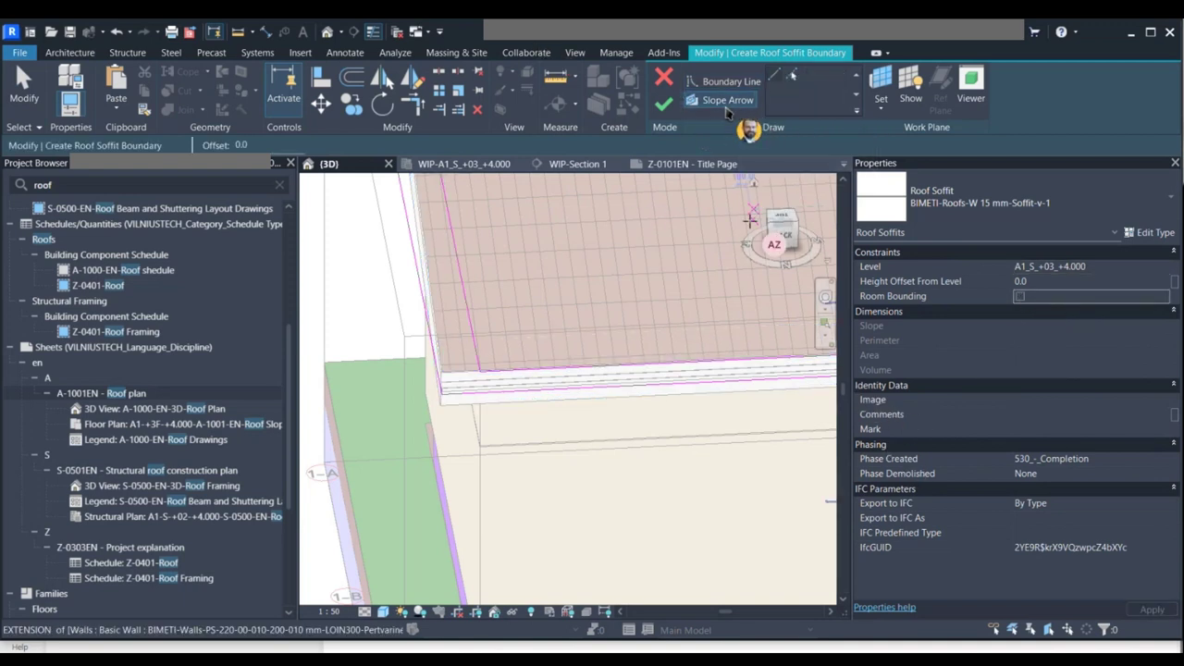
{"action": "left_click", "coordinate": [785, 220]}
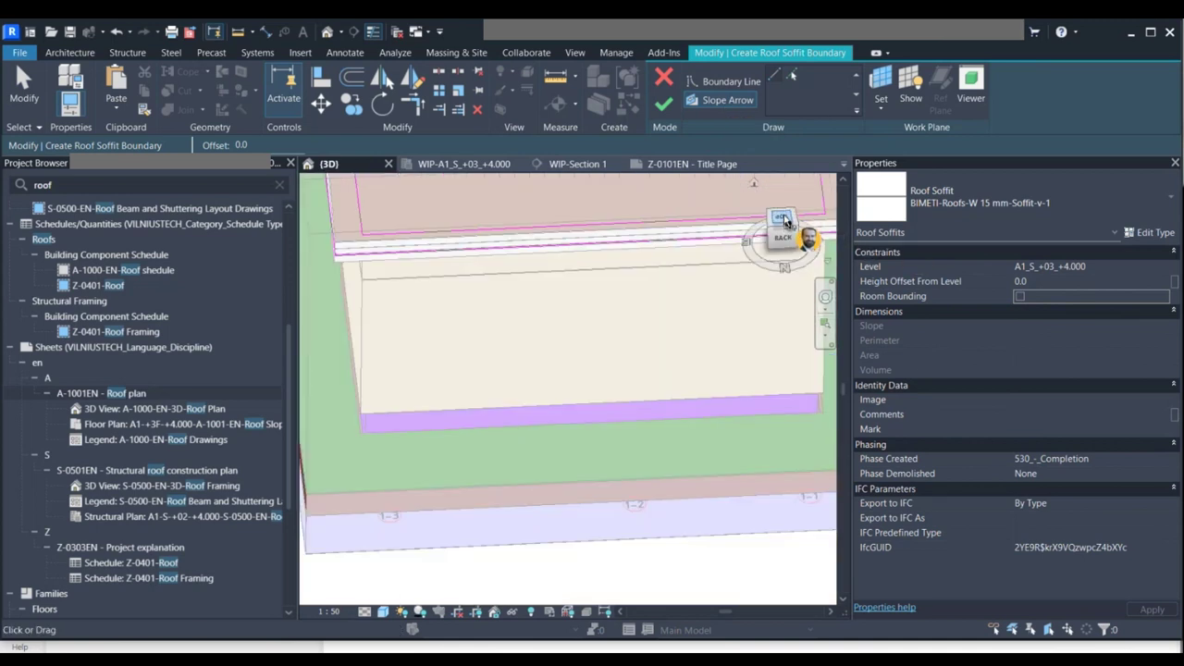
{"action": "scroll", "coordinate": [561, 339], "scroll_direction": "up", "scroll_amount": 5}
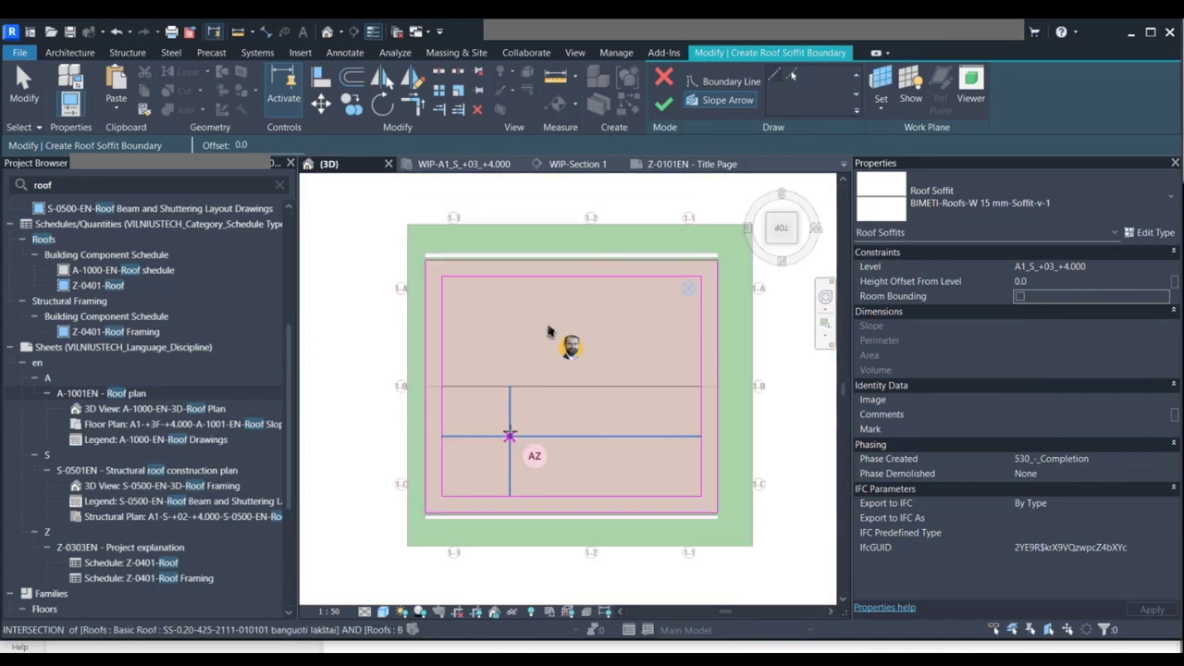
{"action": "scroll", "coordinate": [581, 556], "scroll_direction": "up", "scroll_amount": 4}
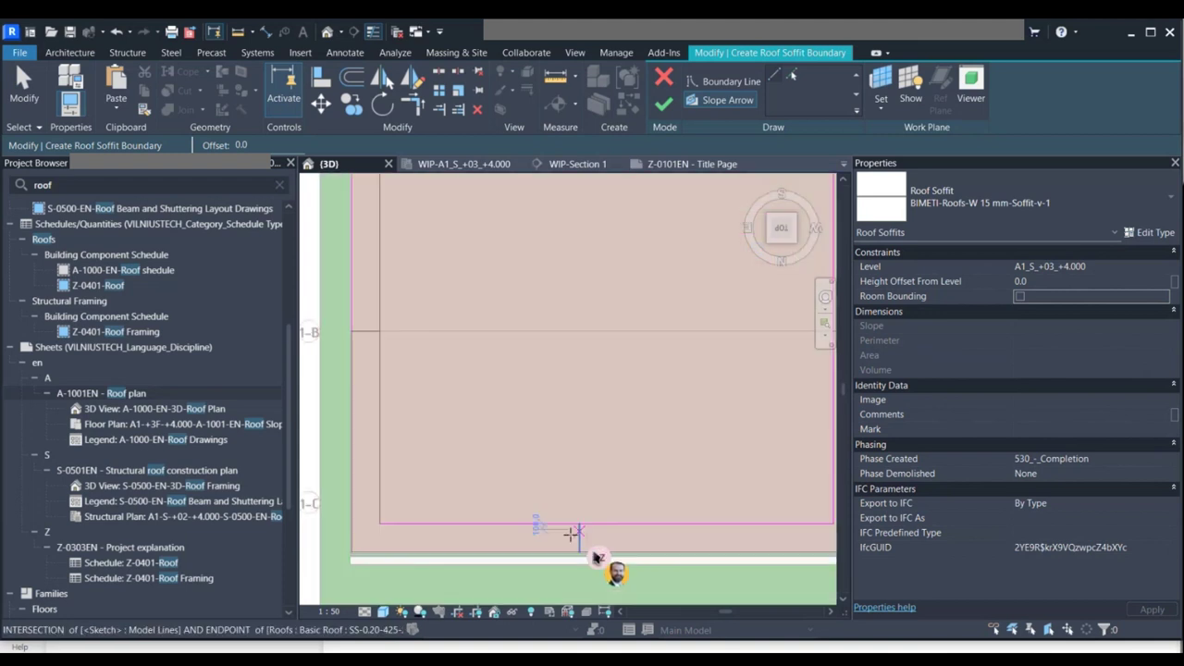
{"action": "scroll", "coordinate": [653, 562], "scroll_direction": "up", "scroll_amount": 2}
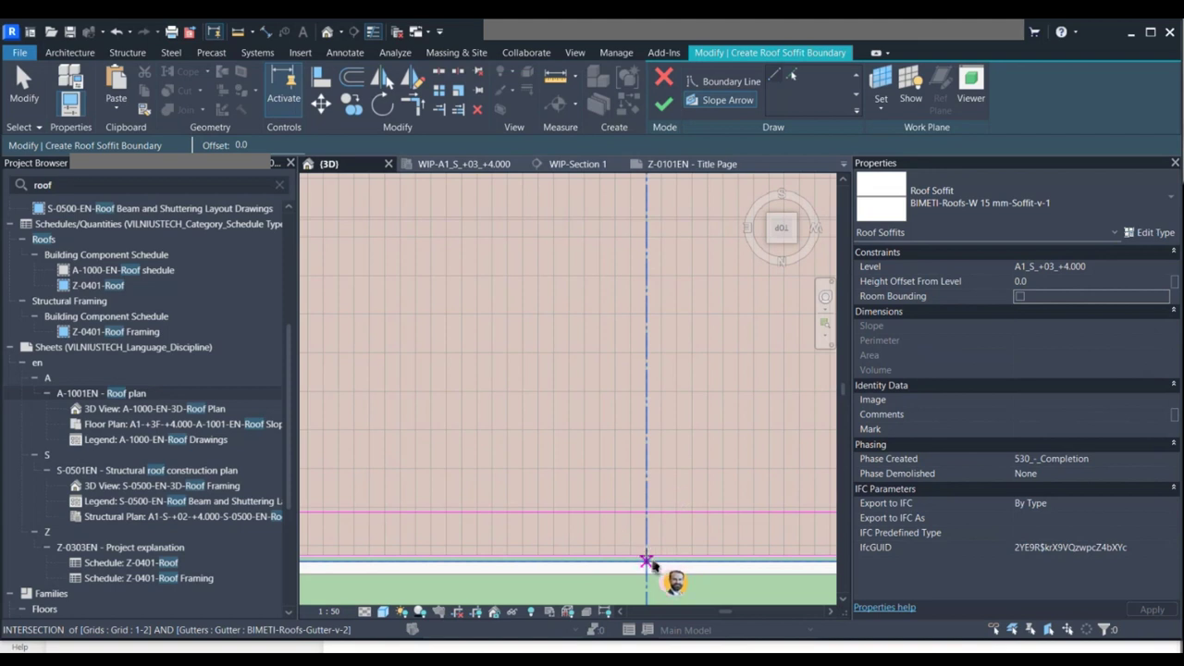
{"action": "scroll", "coordinate": [650, 565], "scroll_direction": "down", "scroll_amount": 1}
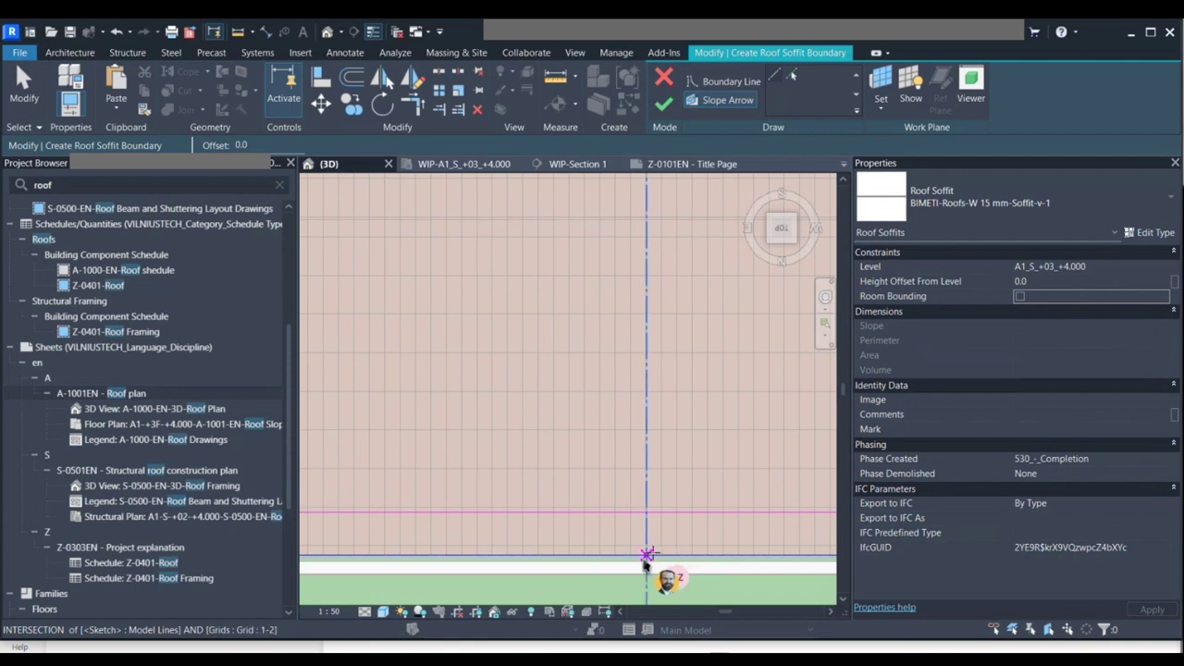
{"action": "left_click", "coordinate": [645, 554]}
{"action": "mouse_move", "coordinate": [650, 421]}
{"action": "middle_mouse_down"}
{"action": "mouse_move", "coordinate": [651, 372]}
{"action": "mouse_move", "coordinate": [636, 506]}
{"action": "mouse_move", "coordinate": [669, 450]}
{"action": "middle_mouse_up"}
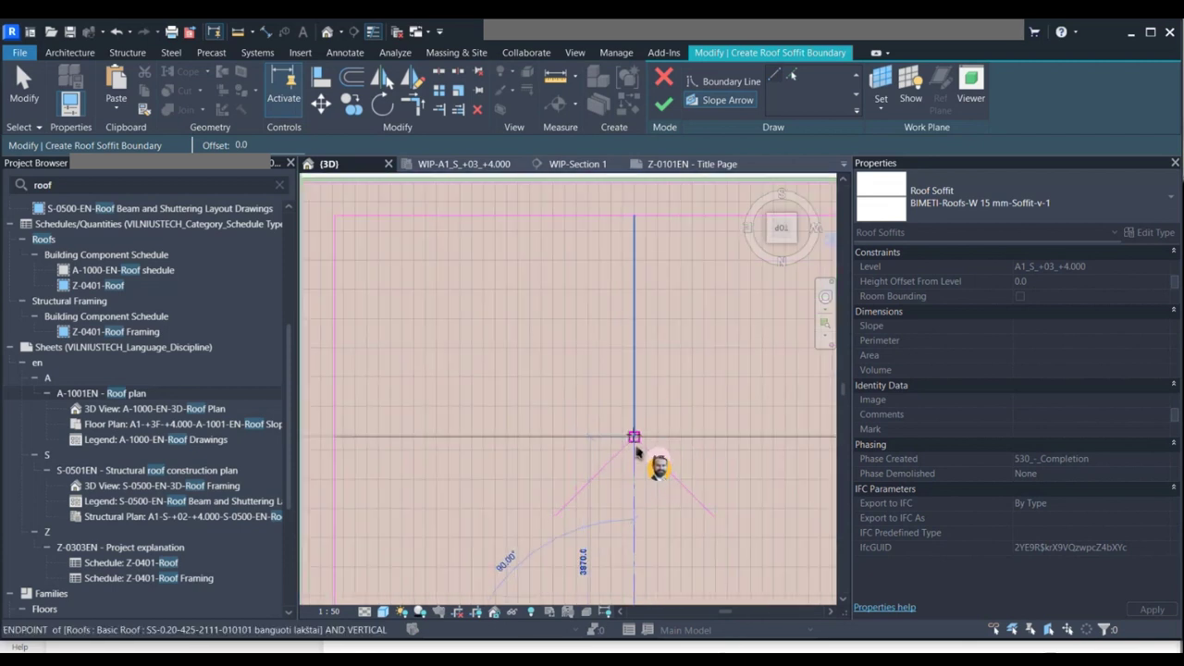
{"action": "left_click", "coordinate": [634, 436]}
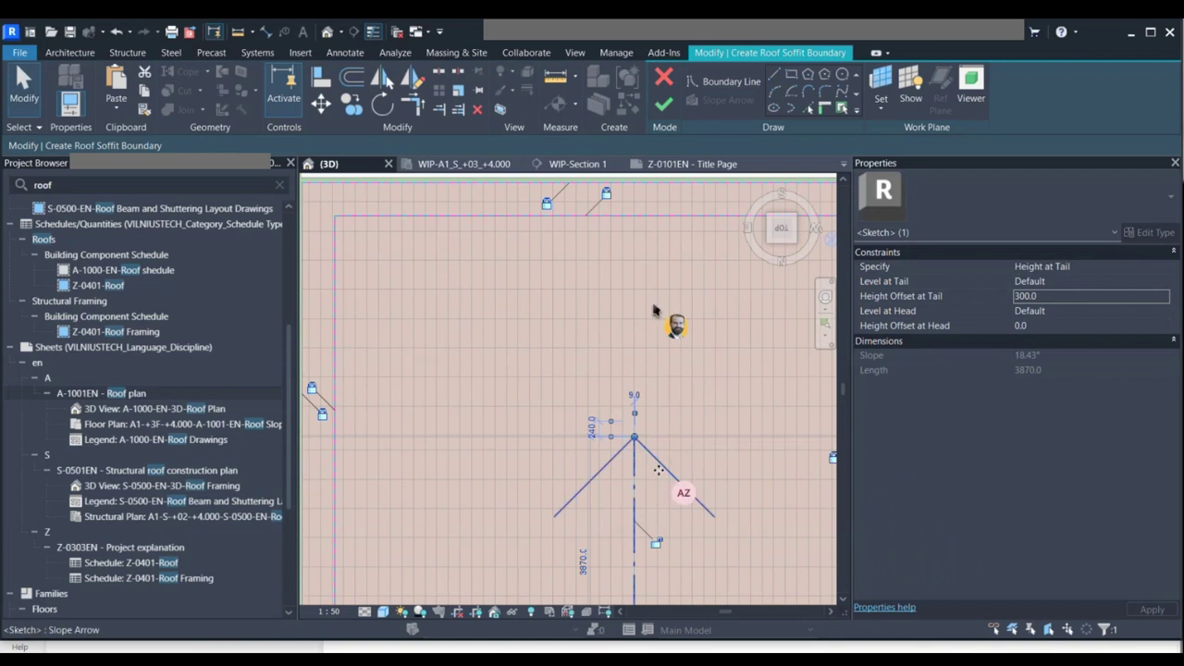
{"action": "middle_click_drag", "start_coordinate": [647, 318], "coordinate": [645, 415]}
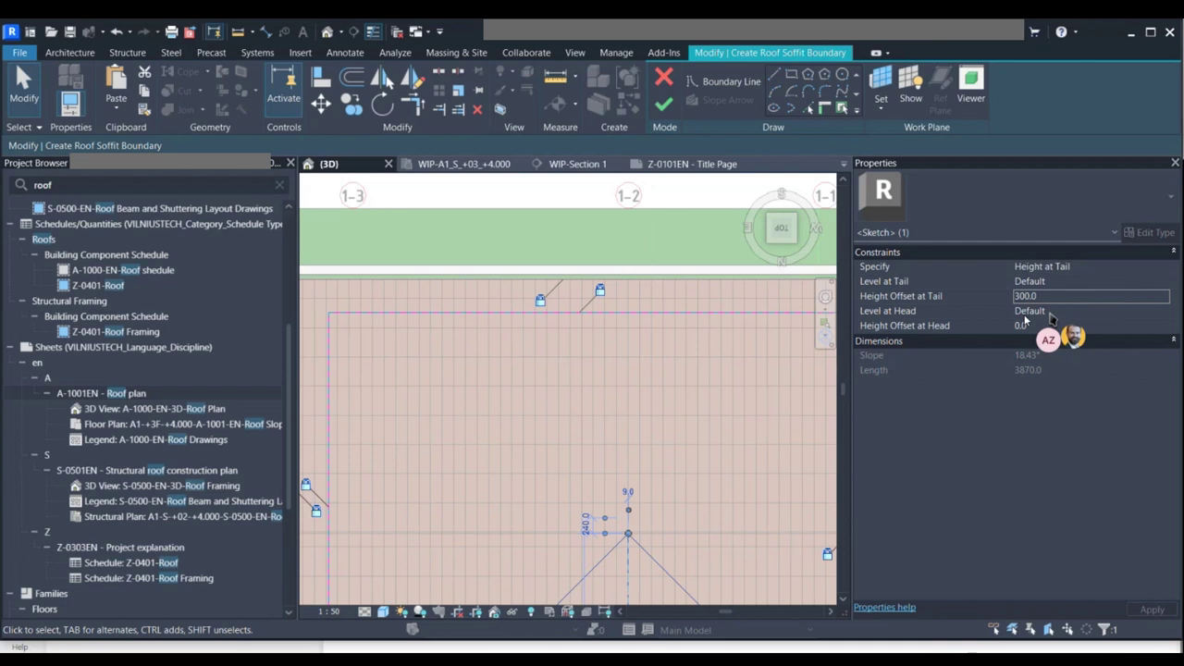
Draw a soffit boundary line from the lower-left roof corner to grid corner 1-B.
{"action": "left_click", "coordinate": [776, 76]}
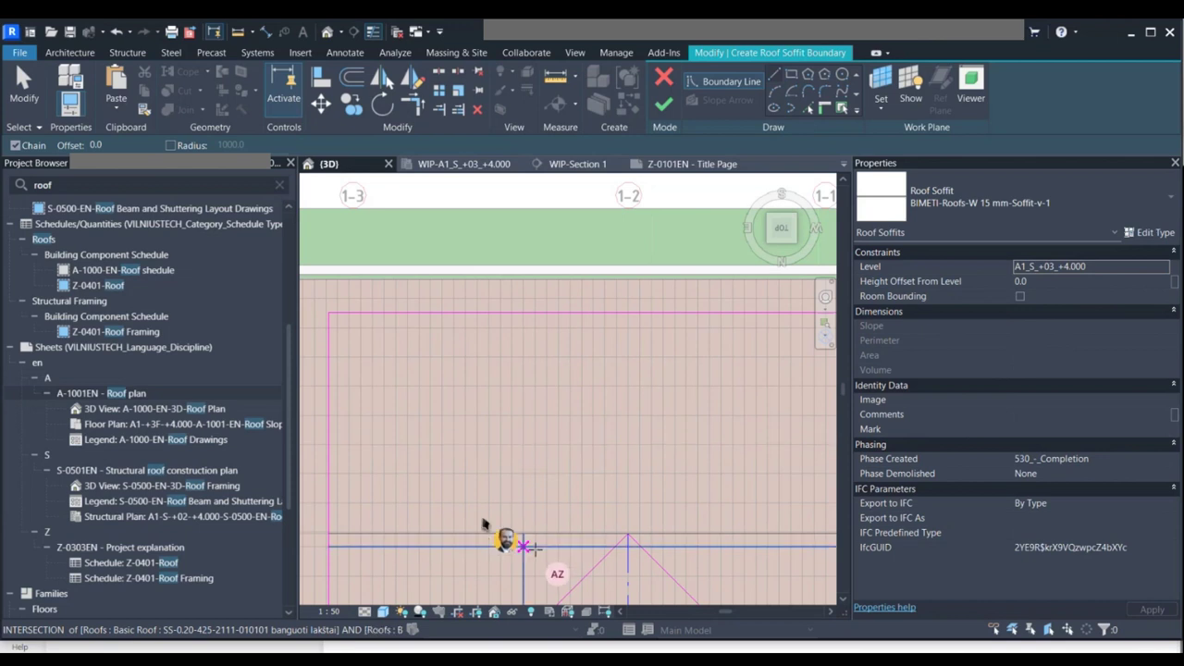
{"action": "middle_click_drag", "start_coordinate": [336, 537], "coordinate": [427, 519]}
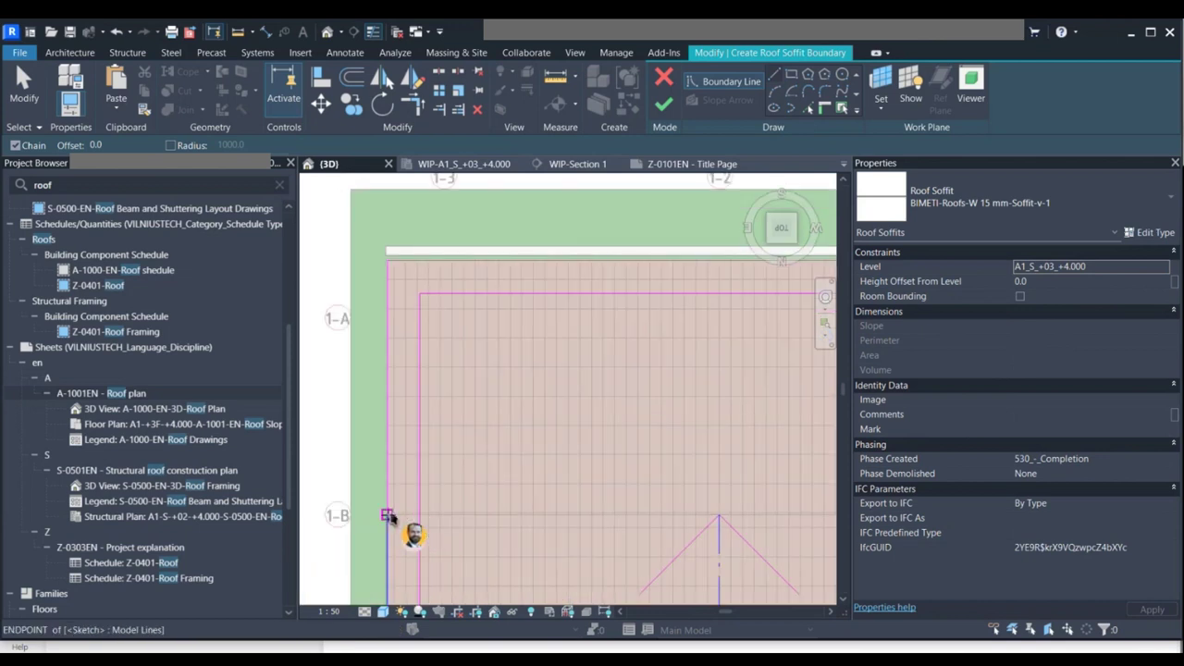
{"action": "left_click", "coordinate": [389, 516]}
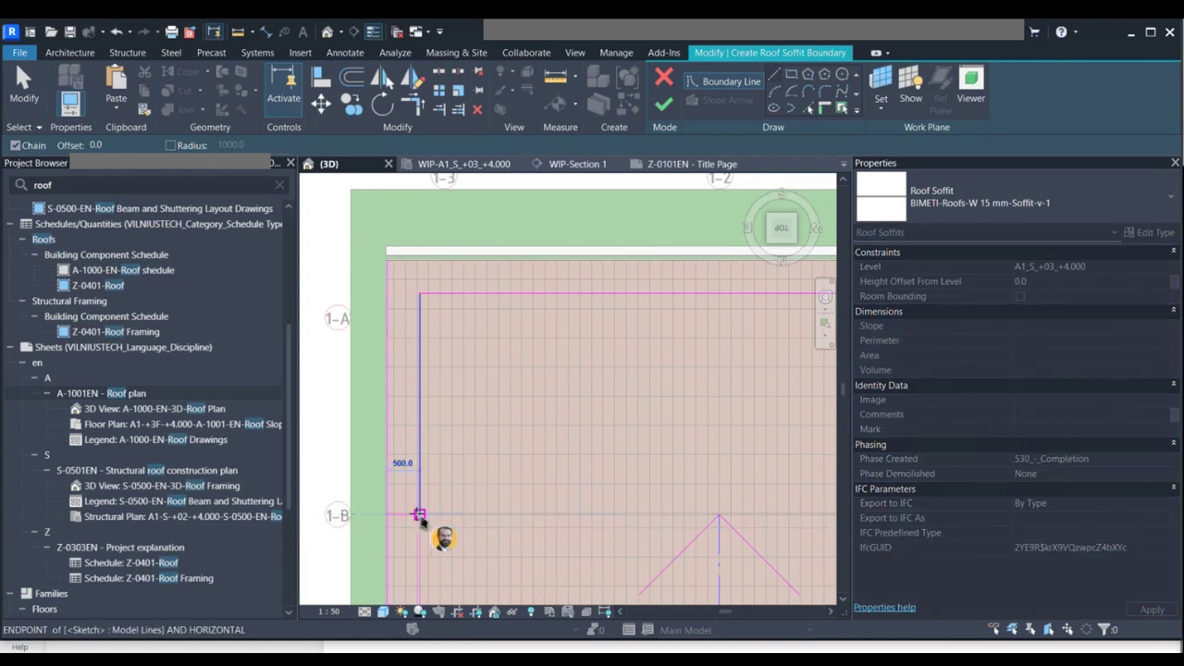
{"action": "left_click", "coordinate": [419, 516]}
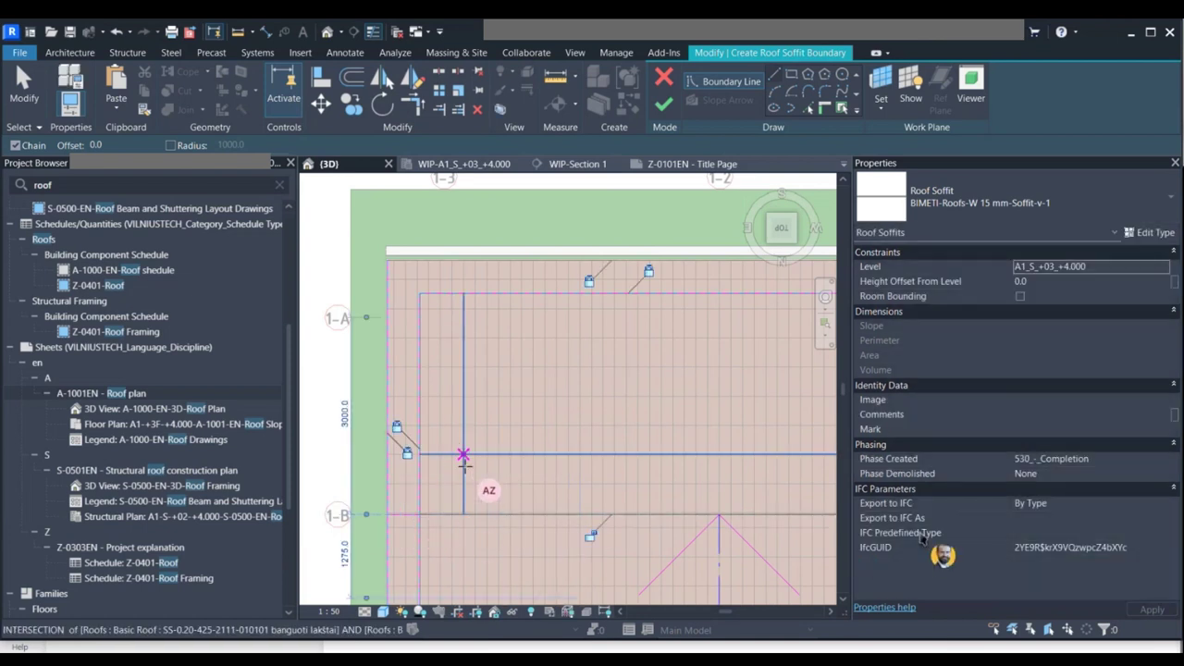
Cancel the two stray lines at the right roof edge and exit the boundary line tool.
{"action": "middle_click_drag", "start_coordinate": [622, 524], "coordinate": [616, 518]}
{"action": "scroll", "coordinate": [620, 504], "scroll_direction": "up", "scroll_amount": 2}
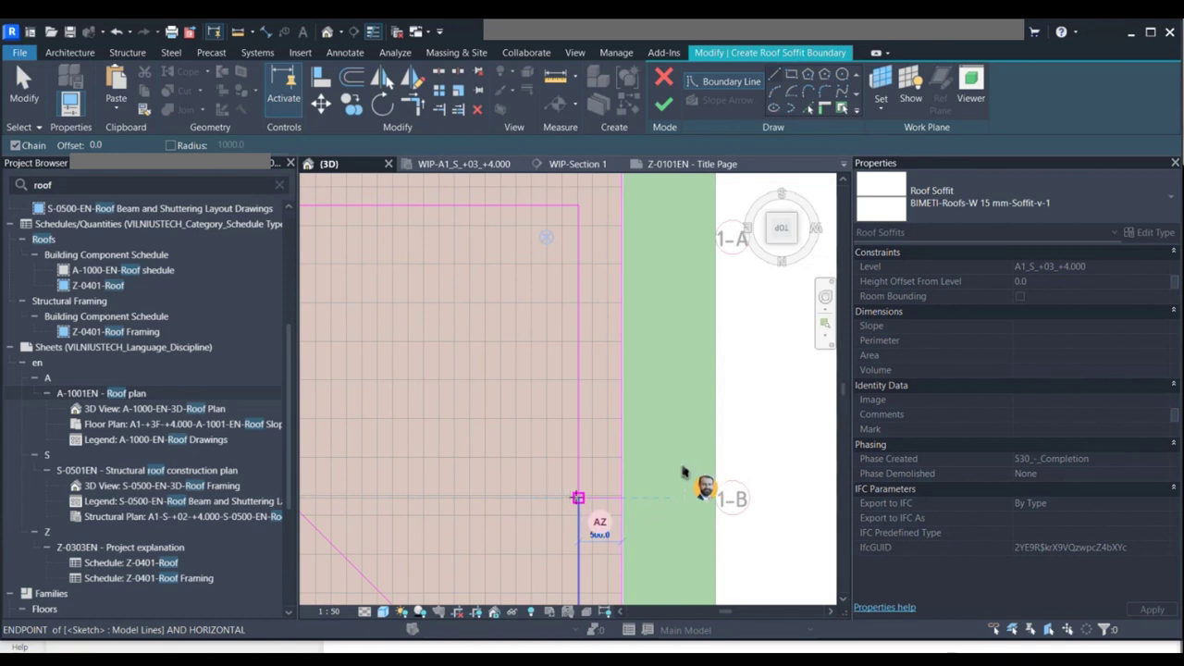
{"action": "left_click", "coordinate": [620, 497]}
{"action": "key", "text": "Escape"}
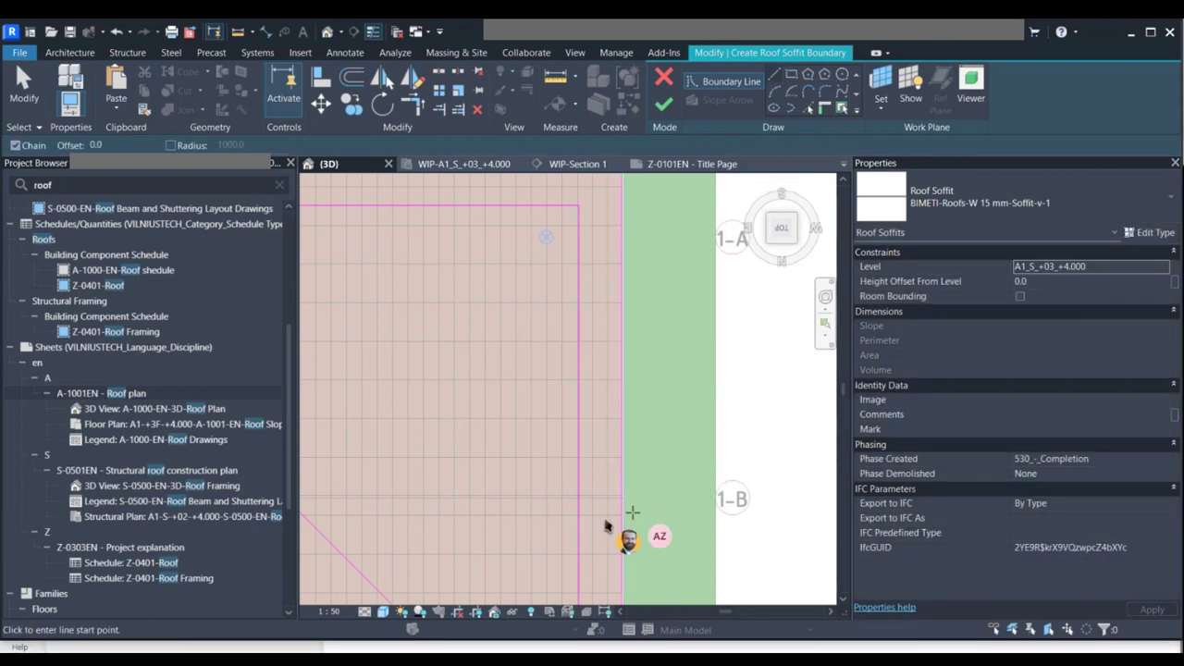
{"action": "scroll", "coordinate": [583, 505], "scroll_direction": "up", "scroll_amount": 2}
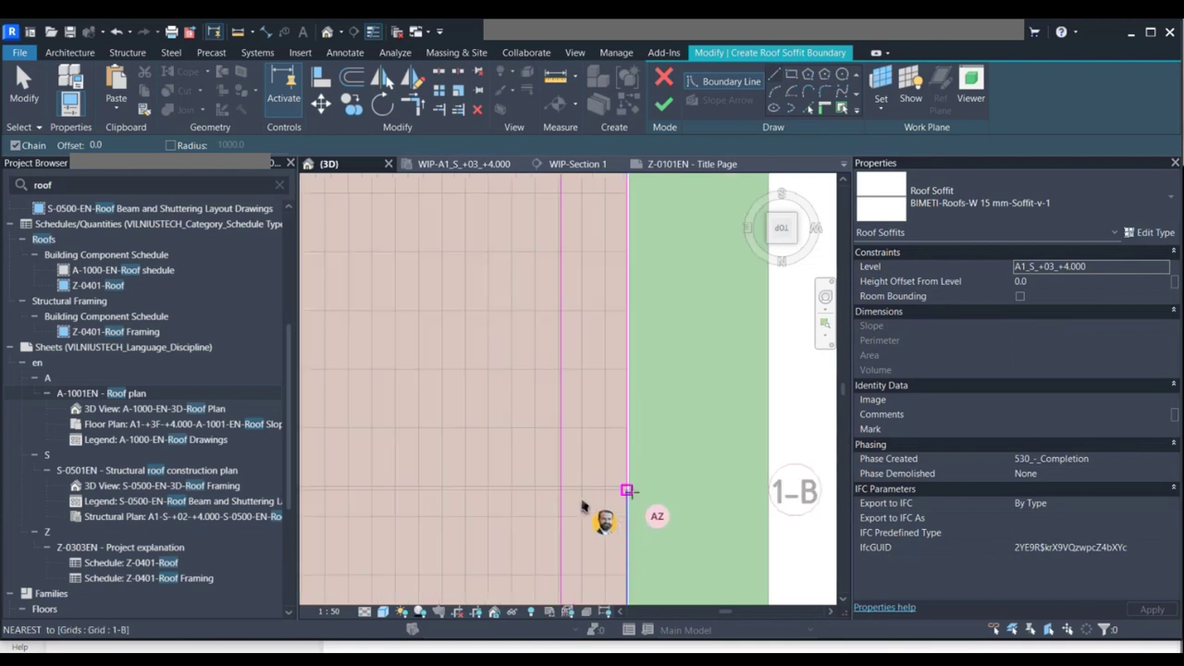
{"action": "left_click", "coordinate": [575, 506]}
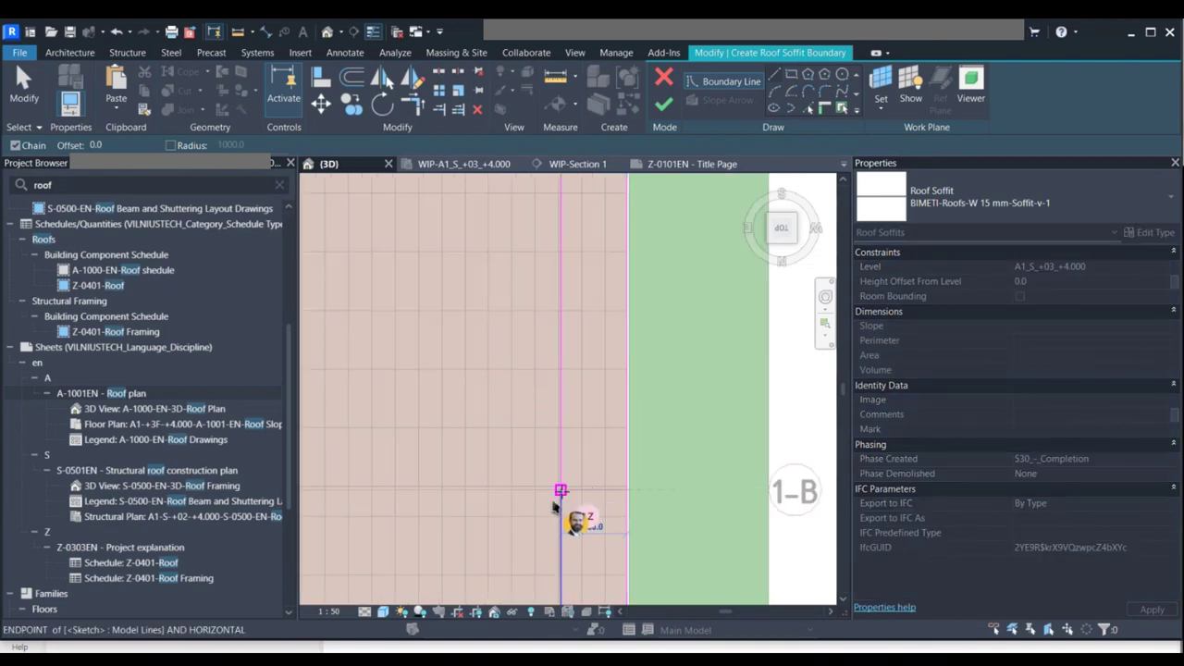
{"action": "key", "text": "Escape"}
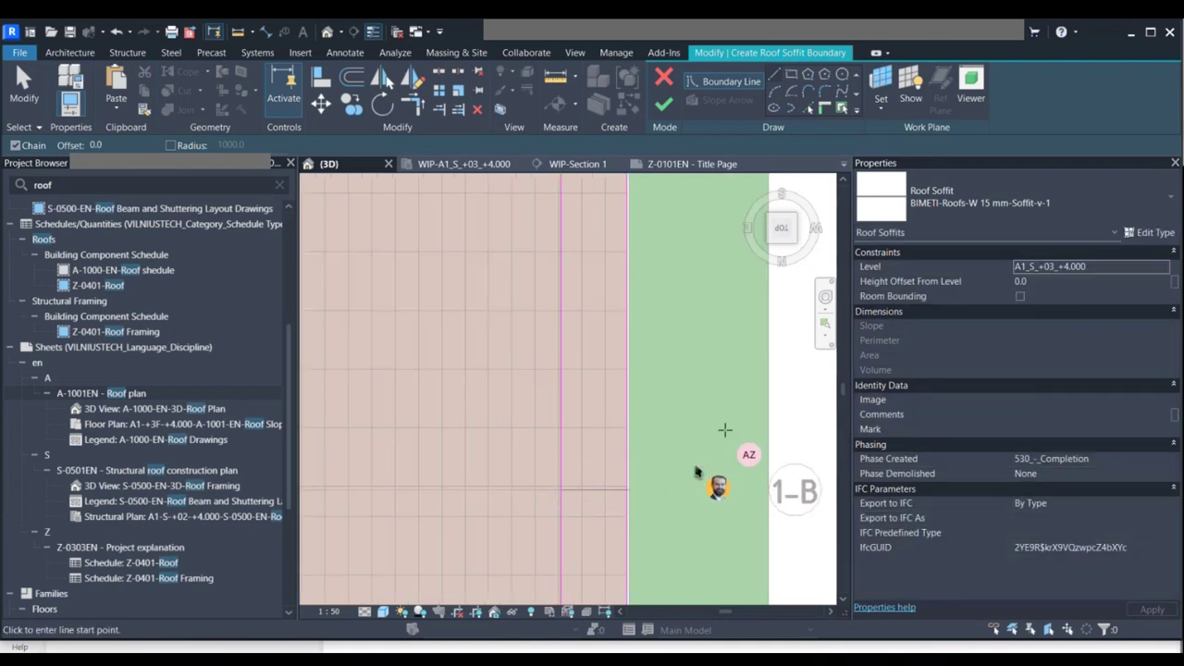
{"action": "scroll", "coordinate": [522, 463], "scroll_direction": "down", "scroll_amount": 3}
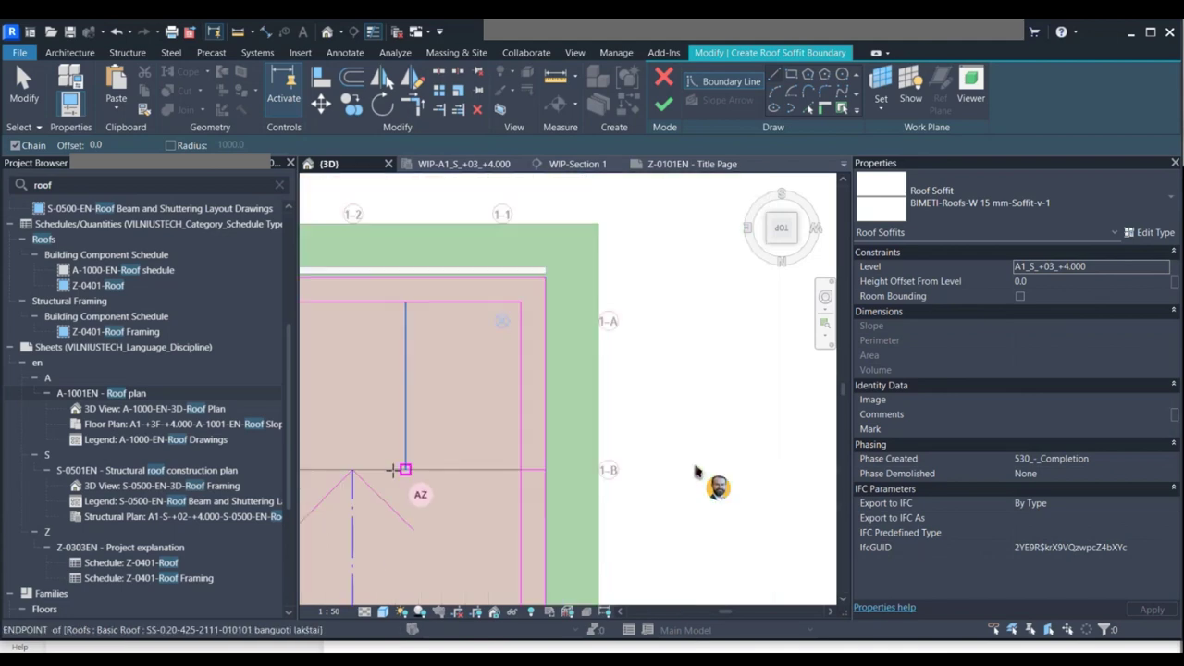
{"action": "key", "text": "Escape"}
{"action": "middle_click_drag", "start_coordinate": [516, 457], "coordinate": [549, 449]}
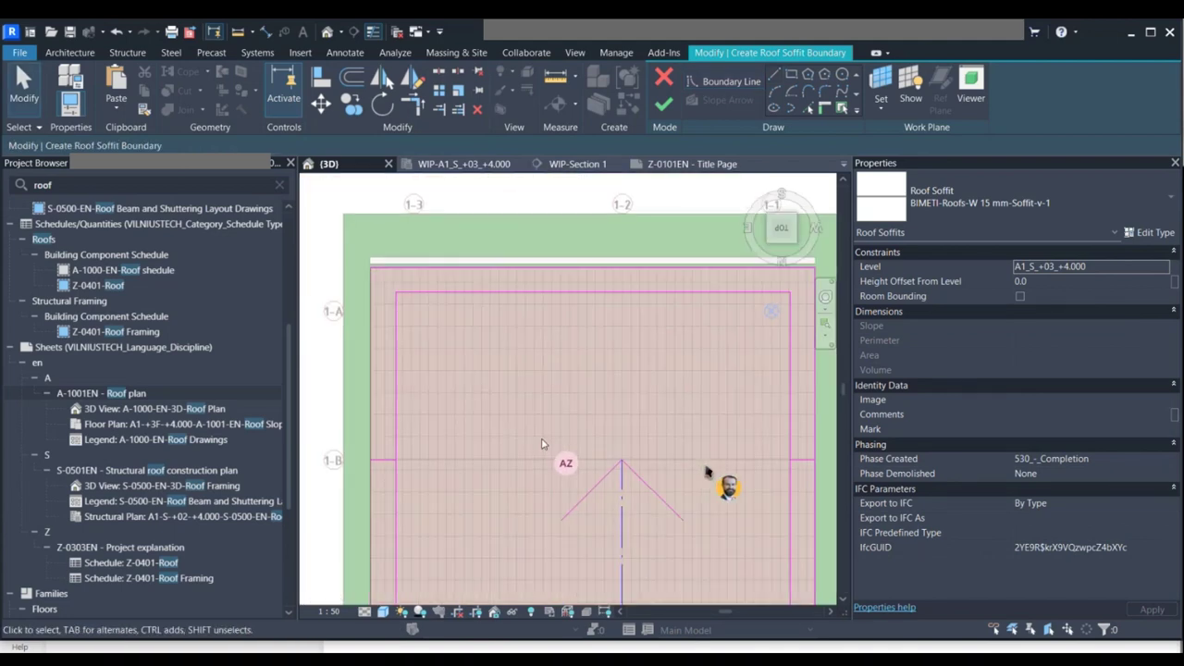
Delete the soffit sketch's left boundary lines, including the 3870 line, then undo the deletion.
{"action": "middle_click_drag", "start_coordinate": [645, 458], "coordinate": [648, 453]}
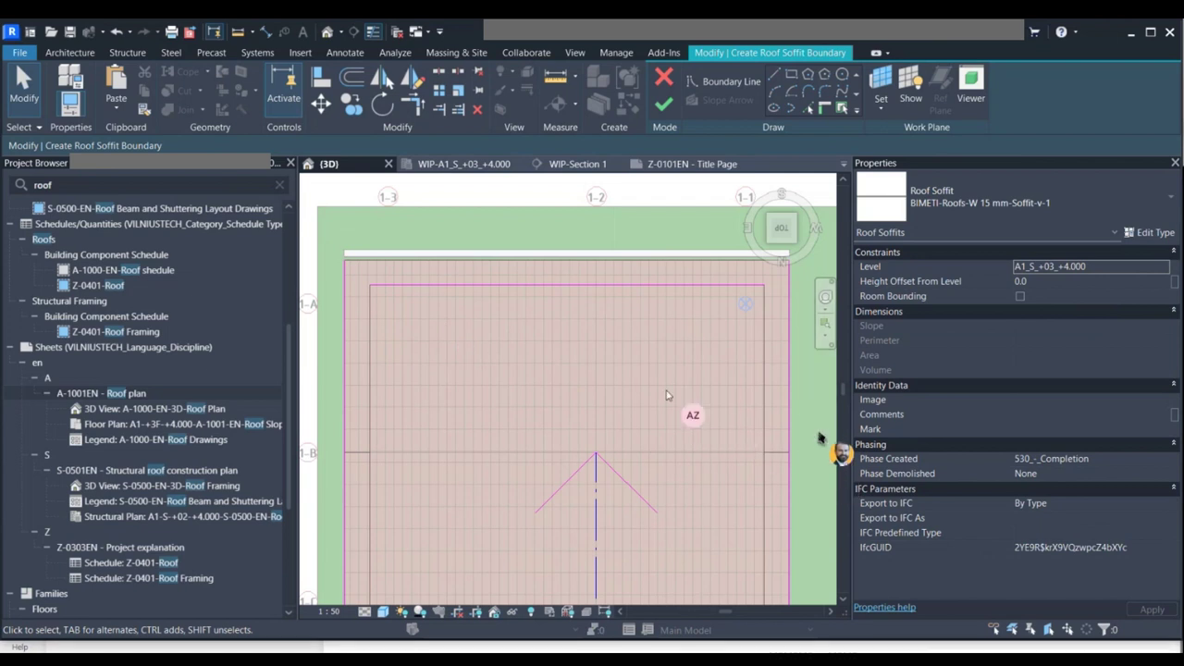
{"action": "mouse_move", "coordinate": [819, 424]}
{"action": "left_mouse_down"}
{"action": "mouse_move", "coordinate": [355, 279]}
{"action": "mouse_move", "coordinate": [308, 241]}
{"action": "mouse_move", "coordinate": [326, 239]}
{"action": "left_mouse_up"}
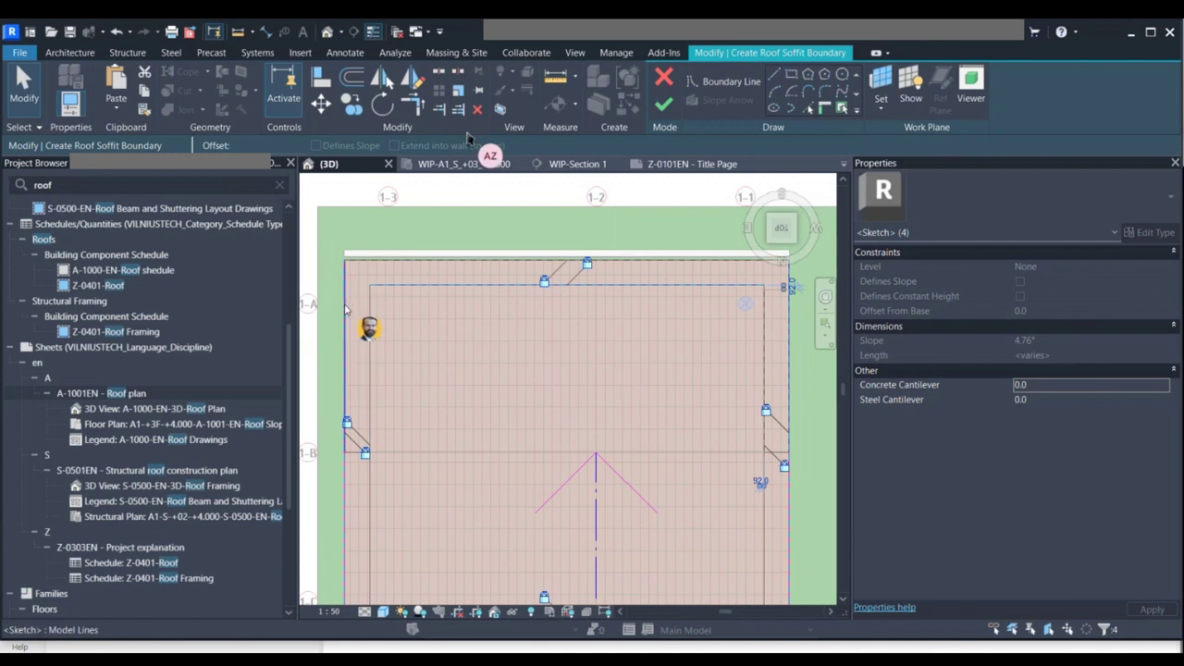
{"action": "key", "text": "Escape"}
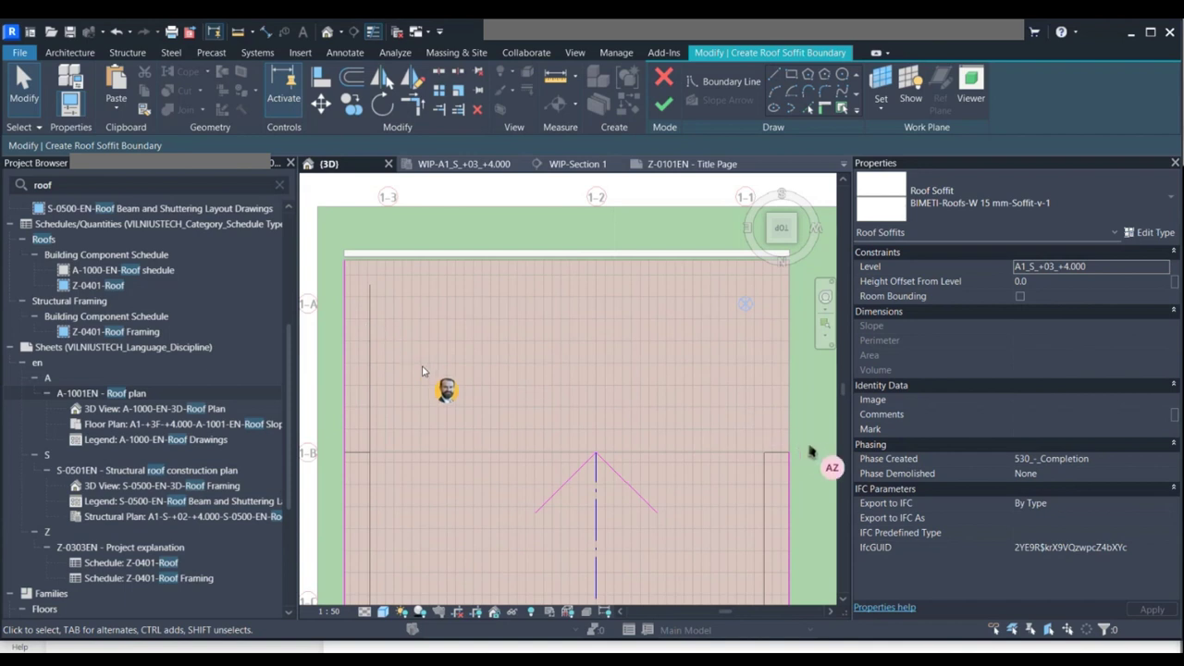
{"action": "mouse_move", "coordinate": [808, 442]}
{"action": "left_mouse_down"}
{"action": "mouse_move", "coordinate": [542, 416]}
{"action": "mouse_move", "coordinate": [323, 297]}
{"action": "mouse_move", "coordinate": [806, 447]}
{"action": "left_mouse_up"}
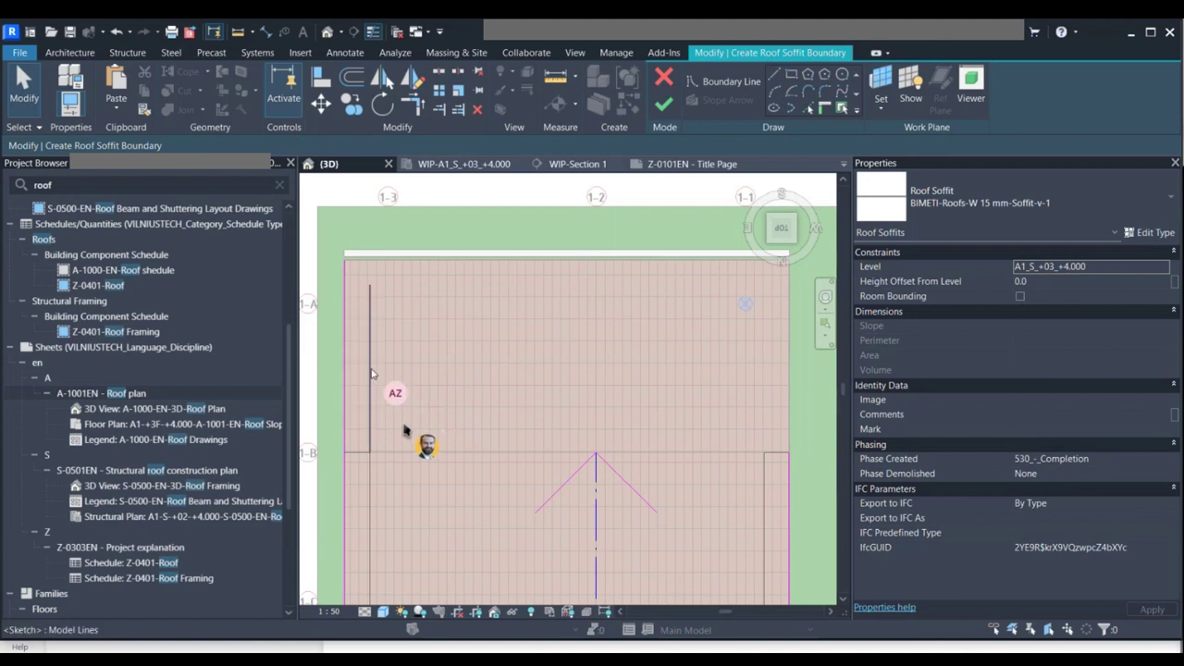
{"action": "left_click", "coordinate": [370, 373]}
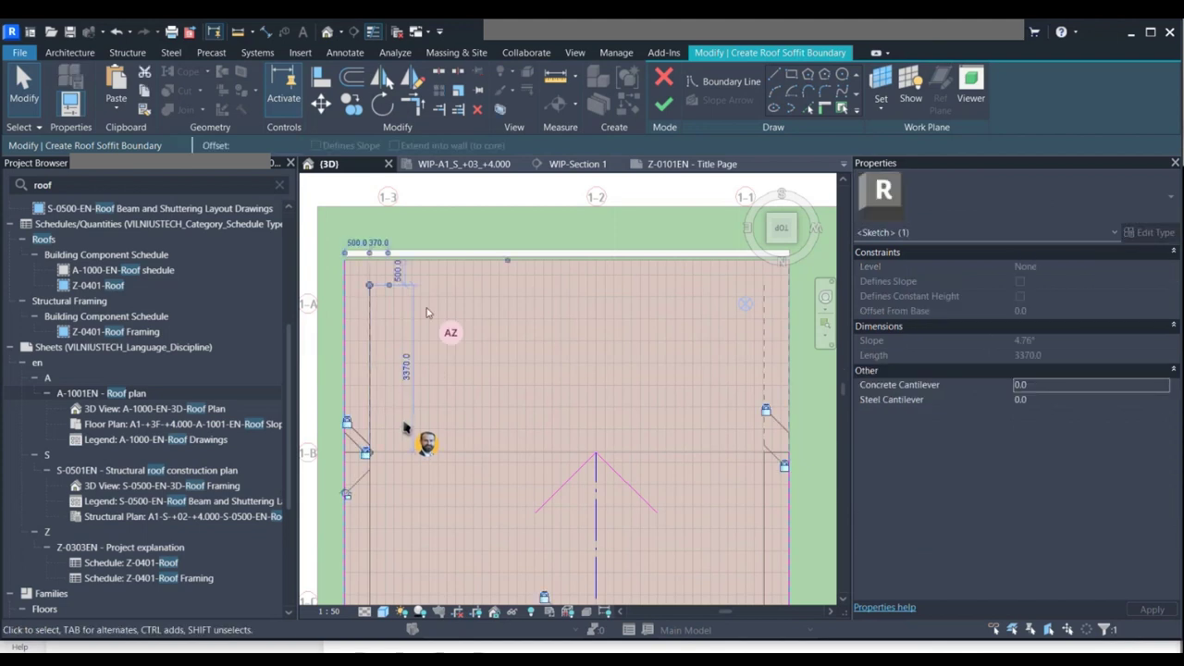
{"action": "left_click", "coordinate": [427, 313]}
{"action": "left_click", "coordinate": [343, 341]}
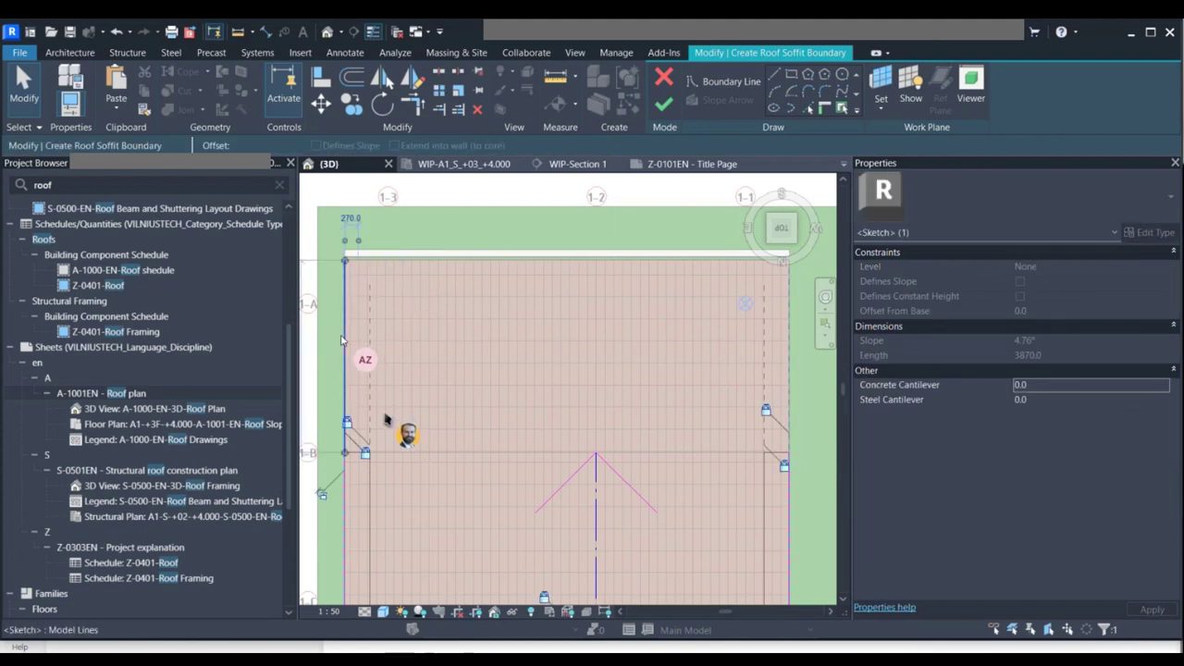
{"action": "key", "text": "Delete"}
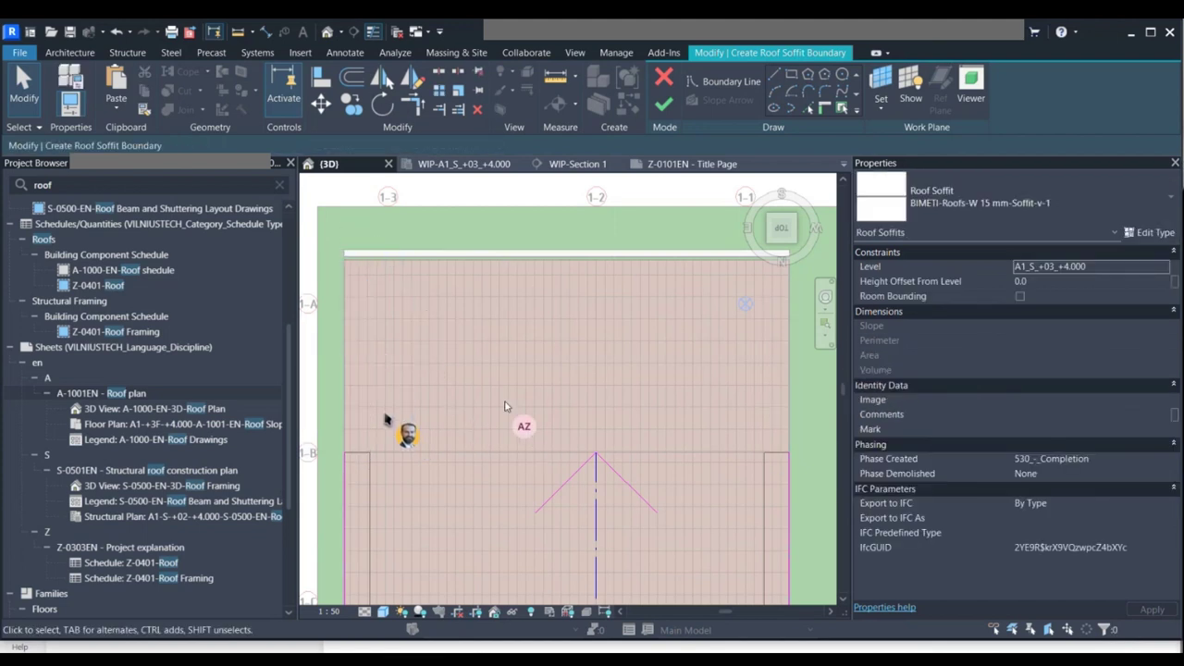
{"action": "middle_click_drag", "start_coordinate": [505, 406], "coordinate": [486, 391]}
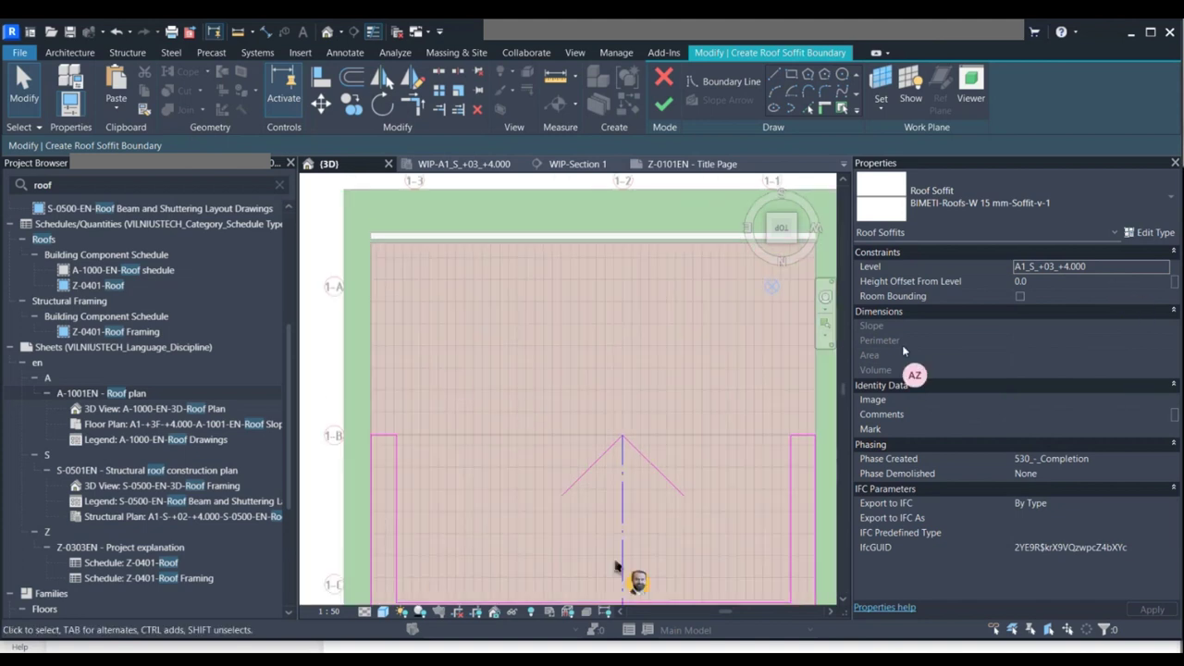
{"action": "key", "text": "ctrl+z"}
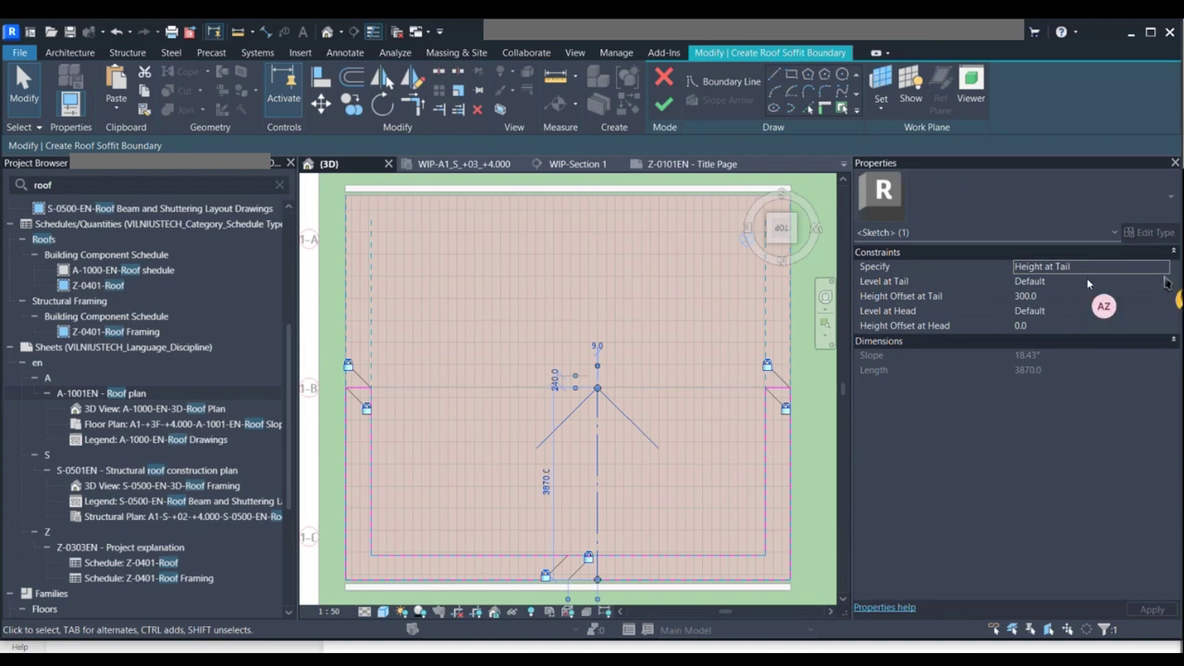
Define the slope arrow by a 15° slope and finish the roof soffit sketch.
{"action": "left_click", "coordinate": [1161, 268]}
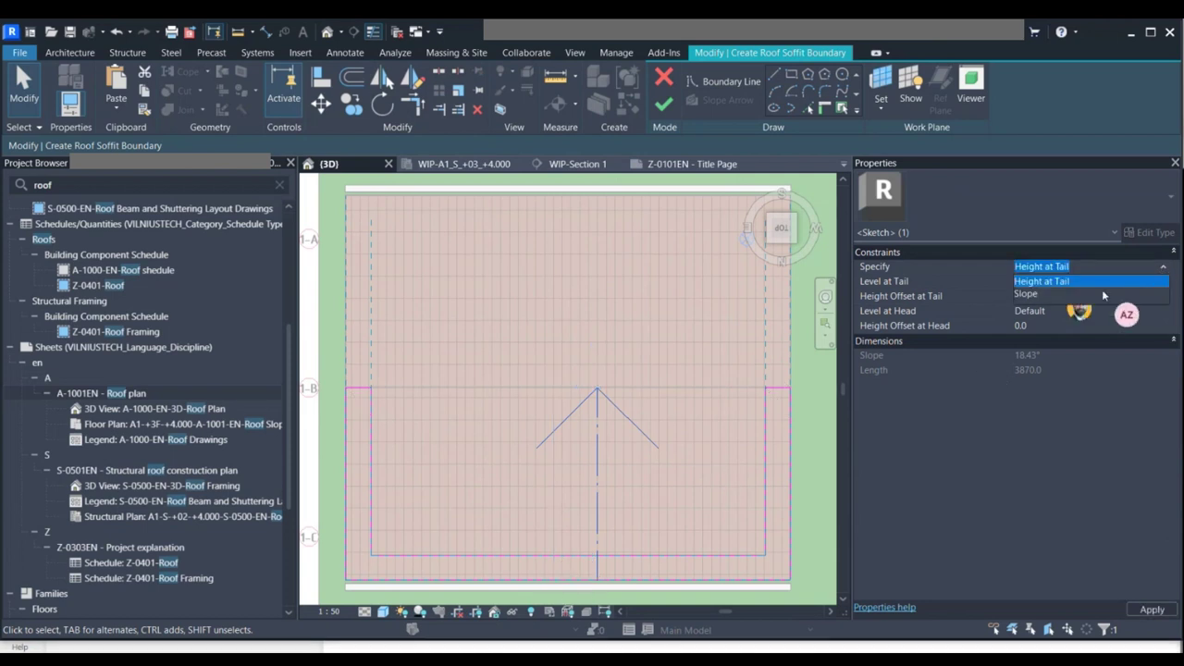
{"action": "left_click", "coordinate": [1064, 295]}
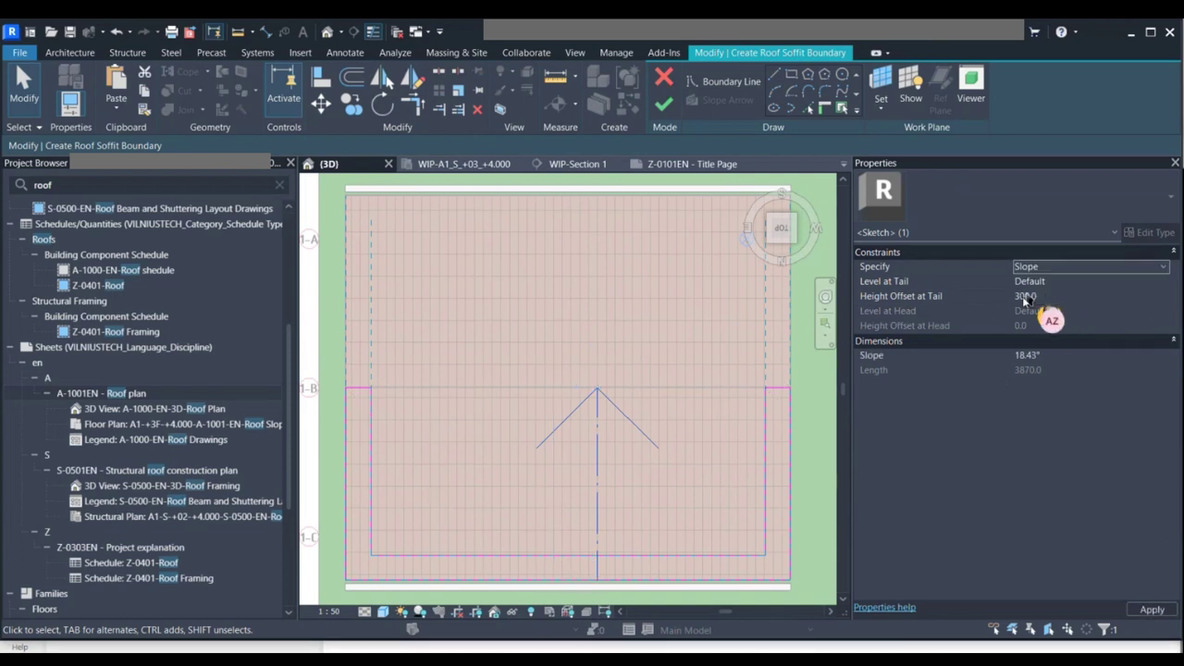
{"action": "left_click", "coordinate": [1041, 357]}
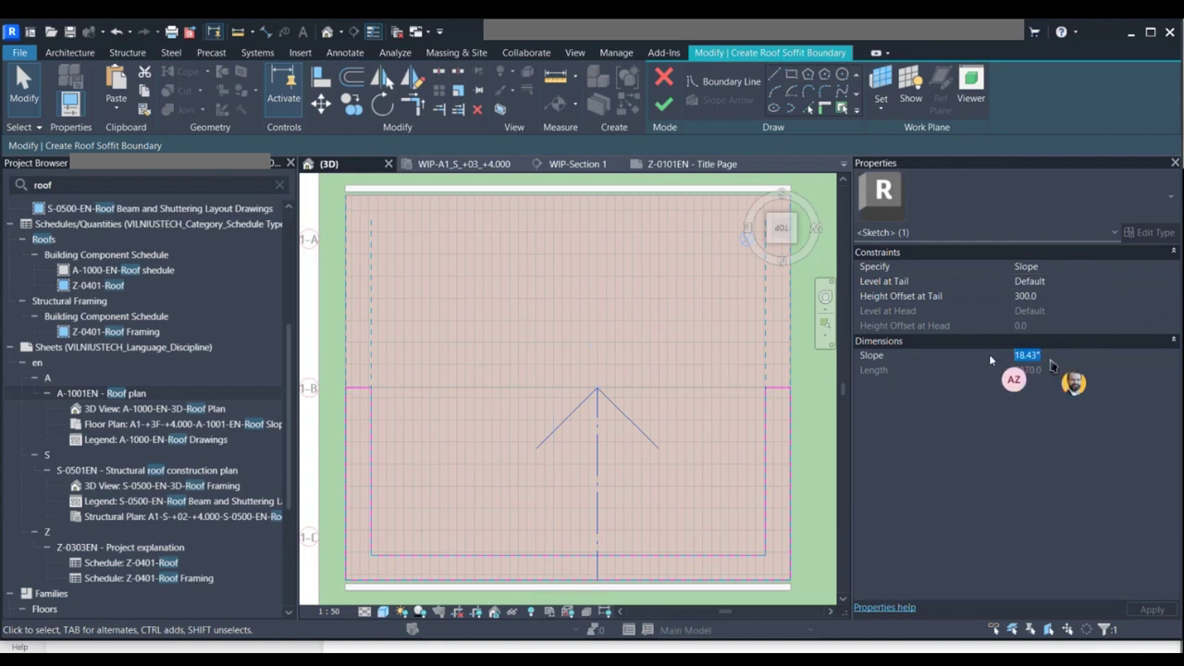
{"action": "type", "text": "15"}
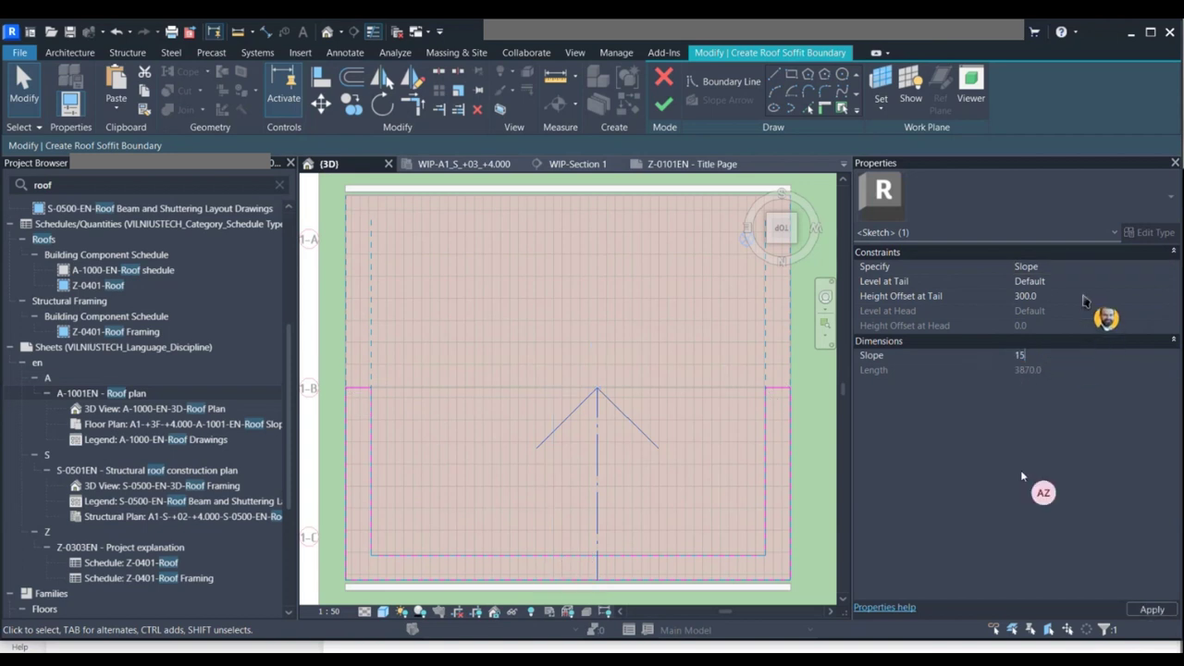
{"action": "key", "text": "Return"}
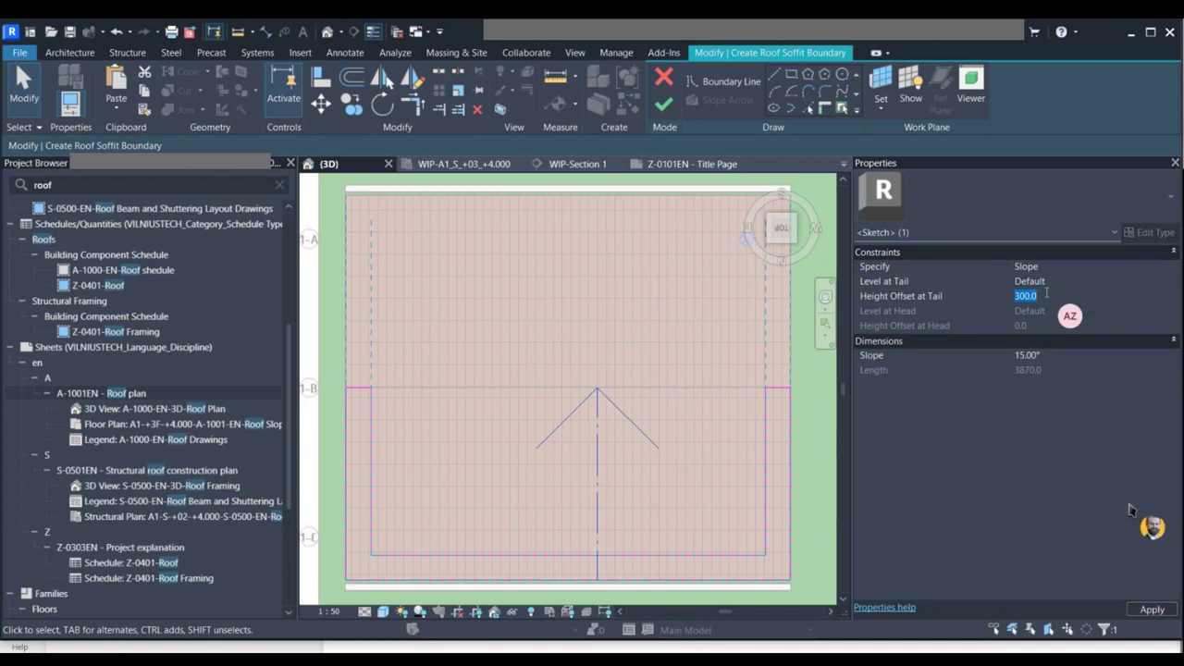
{"action": "left_click", "coordinate": [1138, 612]}
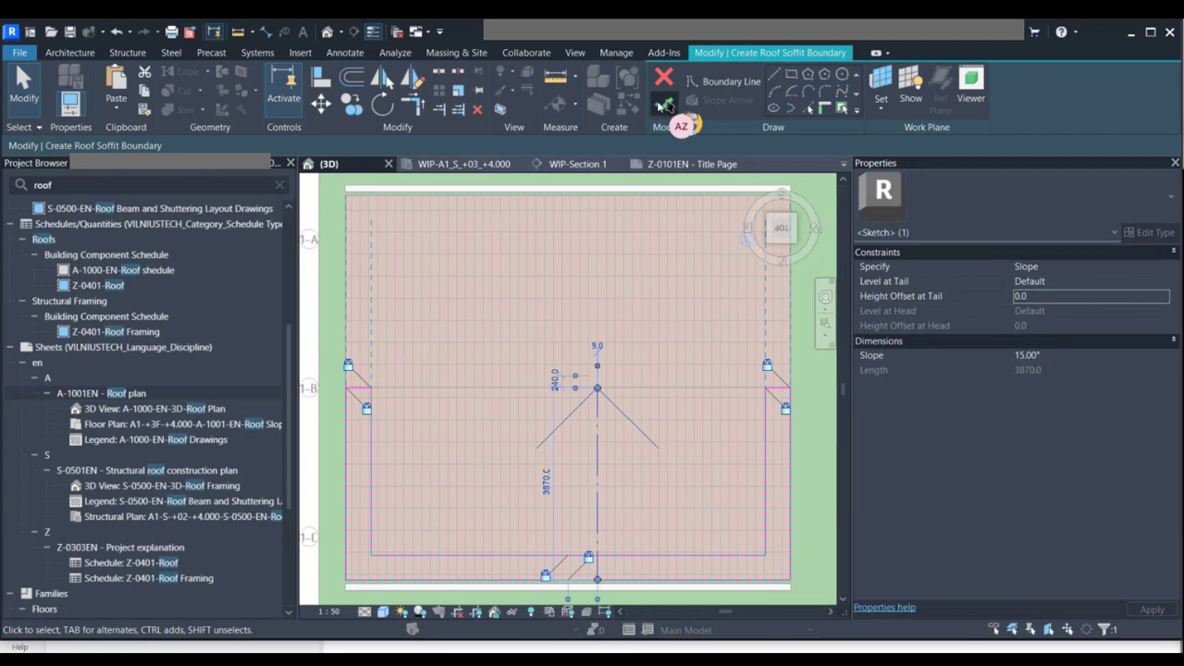
{"action": "left_click", "coordinate": [664, 102]}
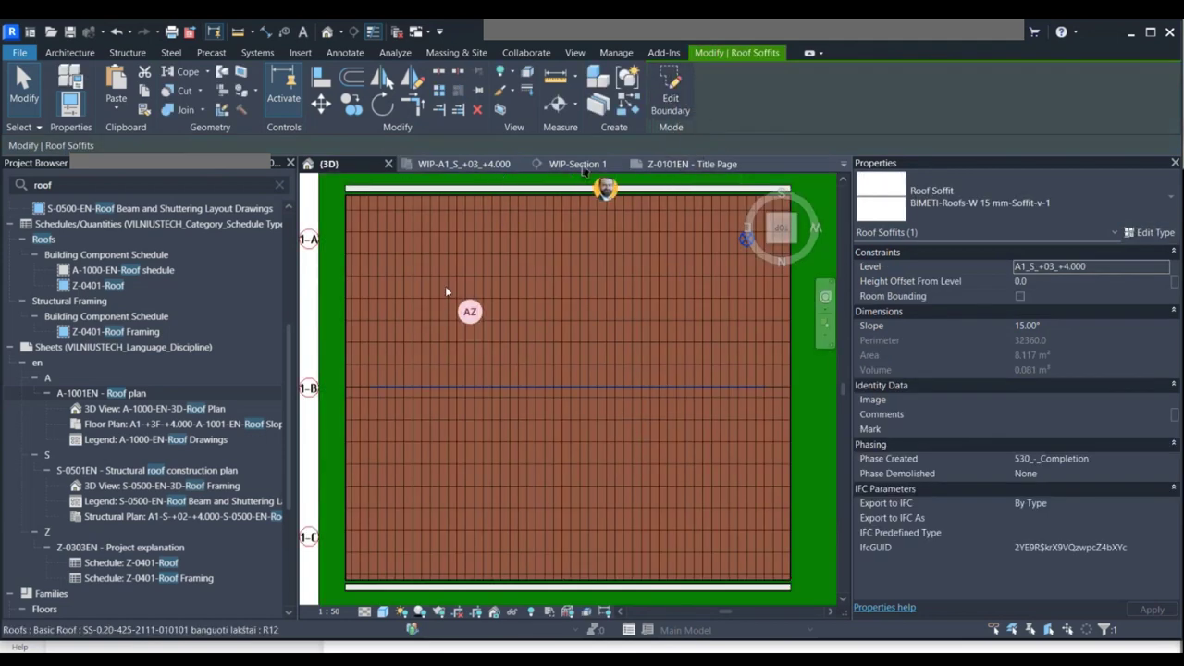
In WIP-Section 1, zoom and pan until the right eave and soffit fill the view.
{"action": "left_click", "coordinate": [581, 166]}
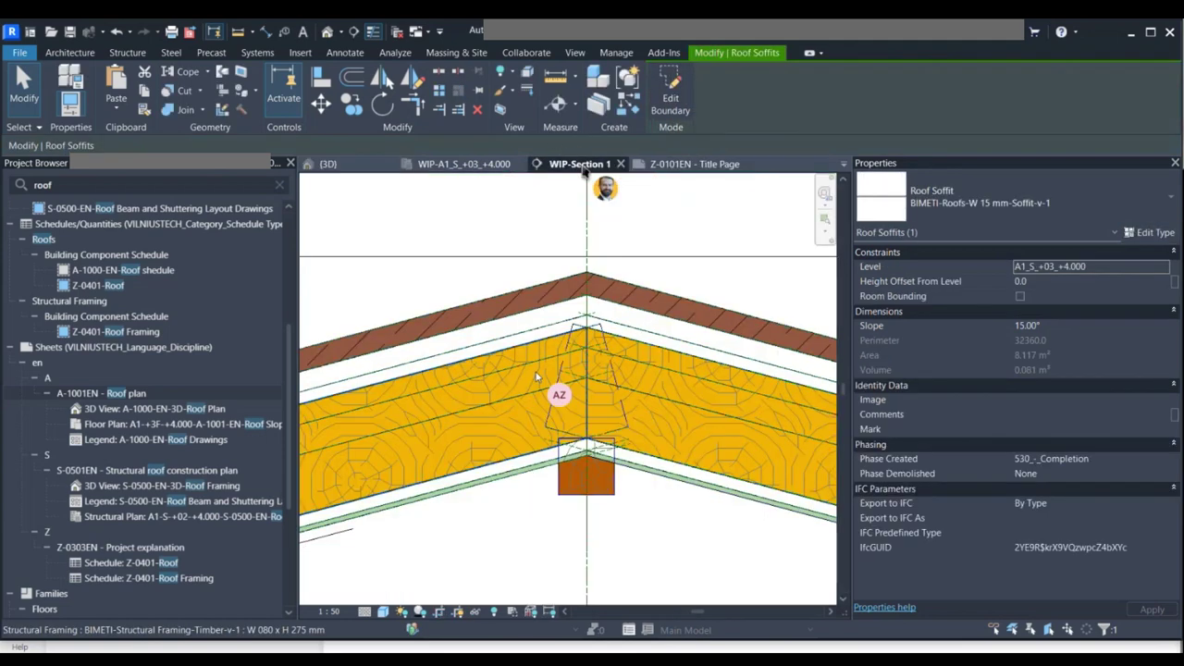
{"action": "scroll", "coordinate": [537, 382], "scroll_direction": "down", "scroll_amount": 5}
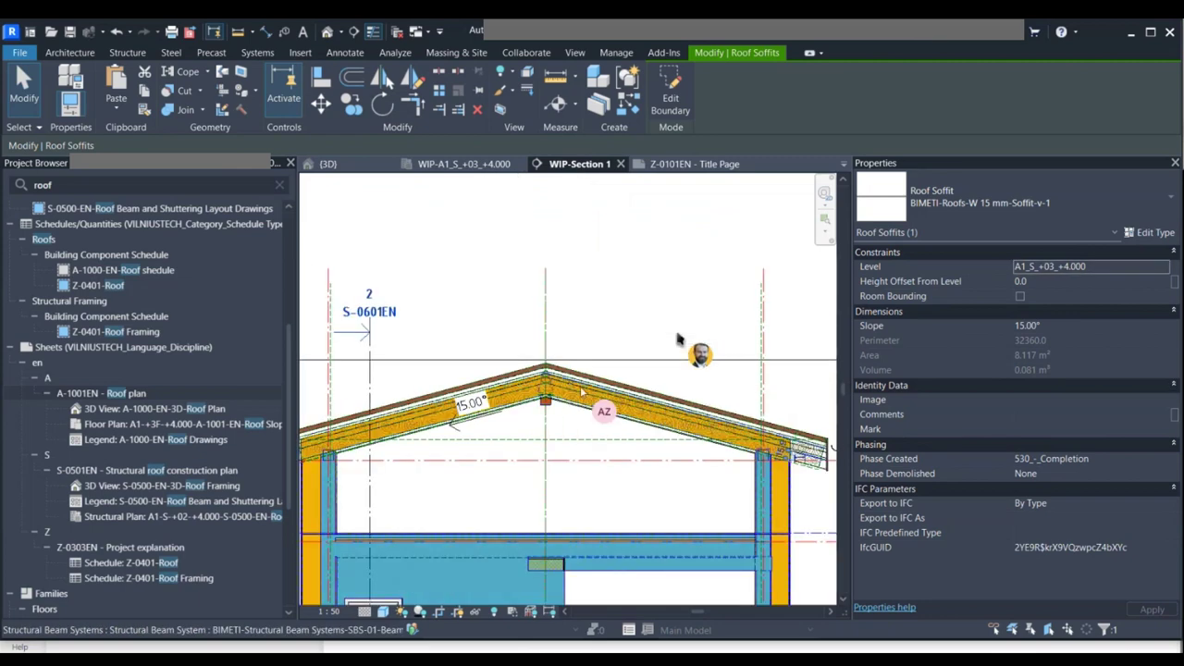
{"action": "middle_click_drag", "start_coordinate": [504, 441], "coordinate": [561, 416]}
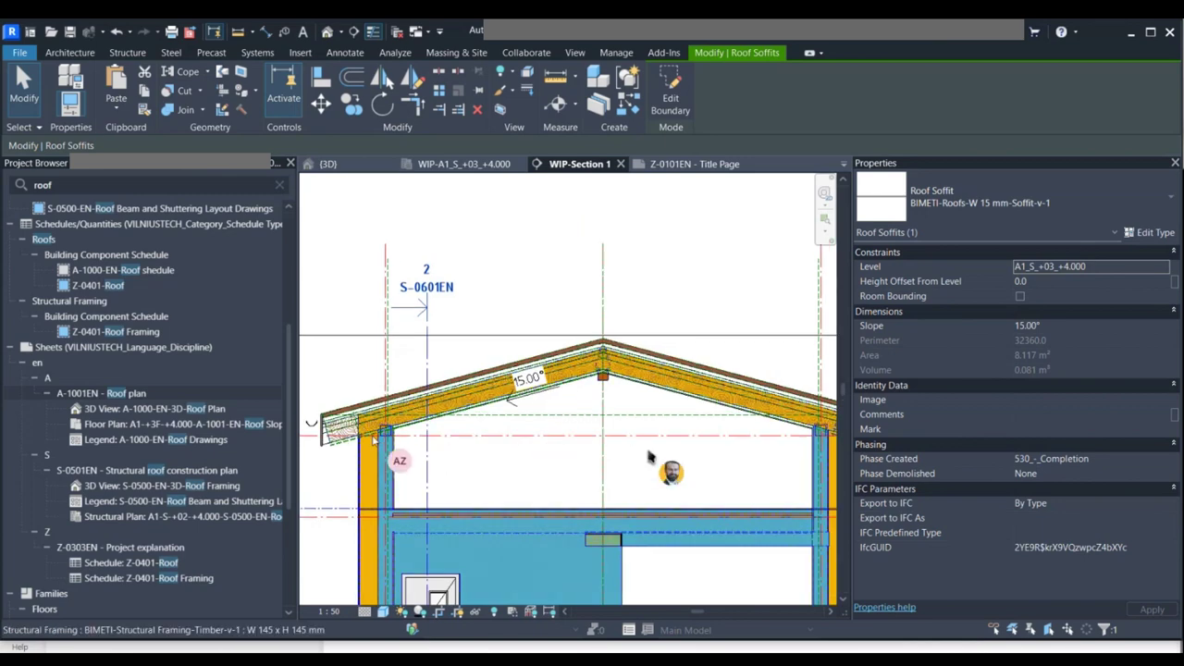
{"action": "scroll", "coordinate": [516, 439], "scroll_direction": "up", "scroll_amount": 1}
{"action": "scroll", "coordinate": [518, 444], "scroll_direction": "up", "scroll_amount": 1}
{"action": "scroll", "coordinate": [518, 444], "scroll_direction": "up", "scroll_amount": 1}
{"action": "middle_click_drag", "start_coordinate": [518, 444], "coordinate": [393, 446]}
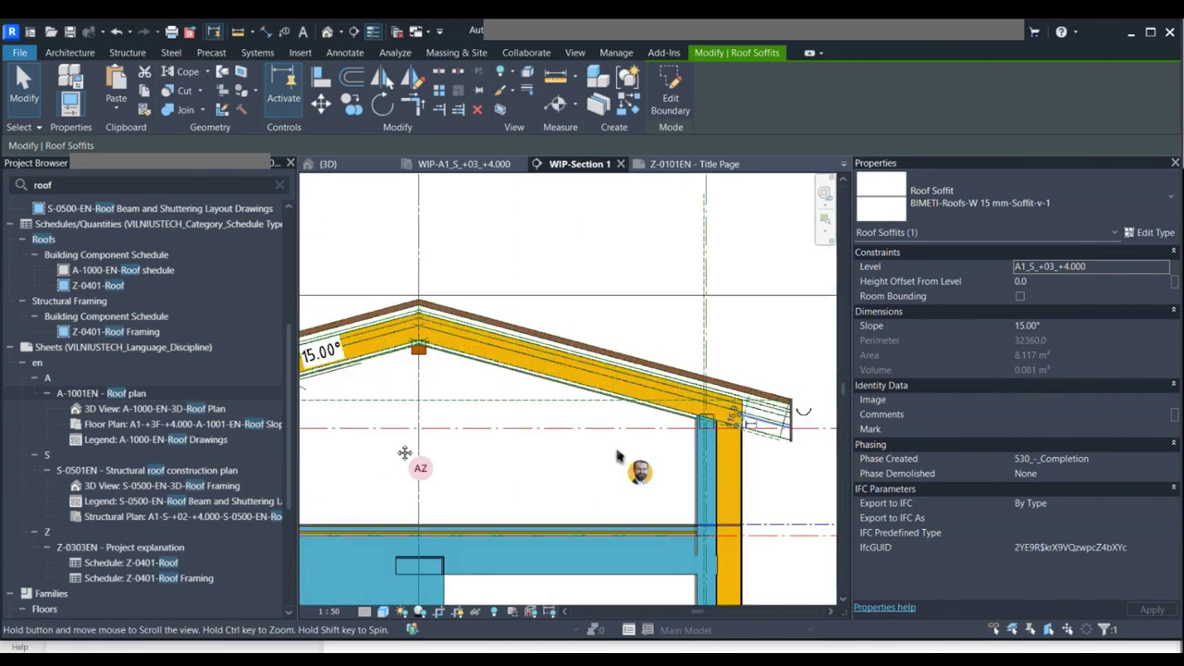
{"action": "scroll", "coordinate": [742, 408], "scroll_direction": "up", "scroll_amount": 3}
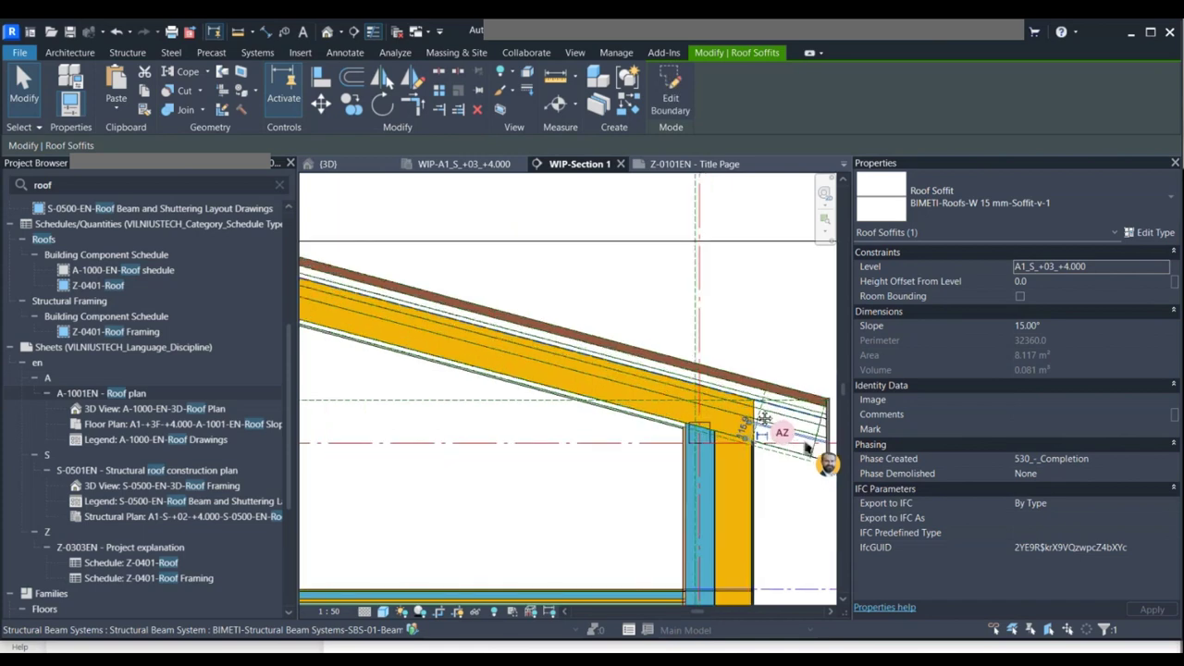
{"action": "scroll", "coordinate": [751, 478], "scroll_direction": "up", "scroll_amount": 1}
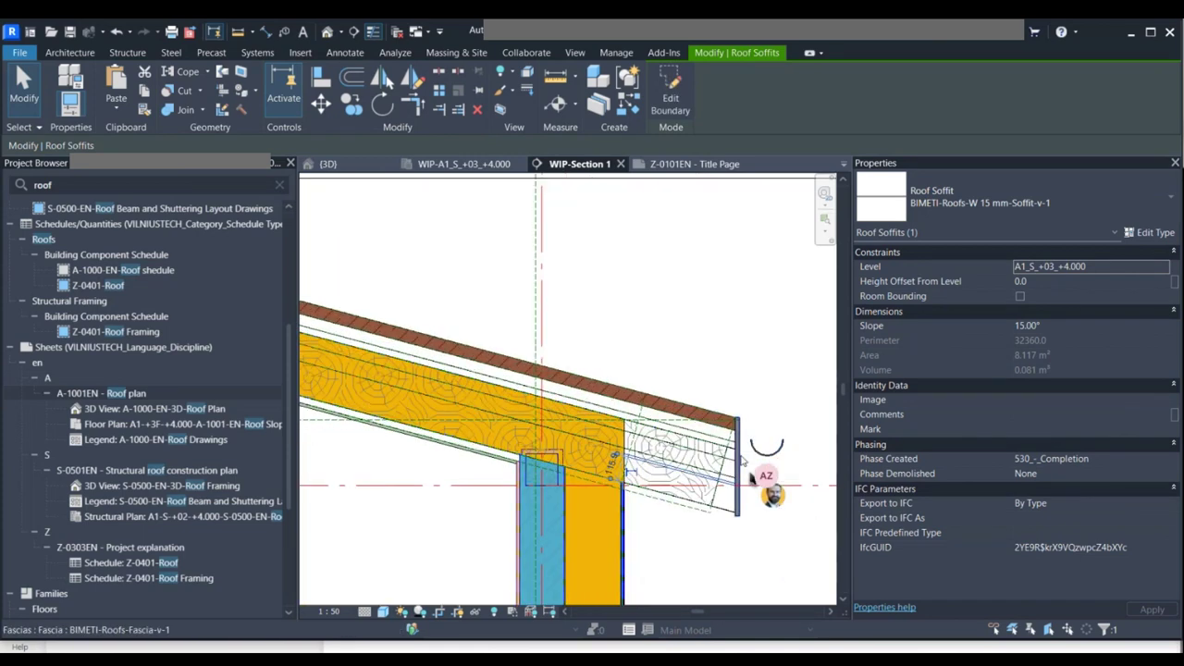
{"action": "scroll", "coordinate": [713, 490], "scroll_direction": "up", "scroll_amount": 2}
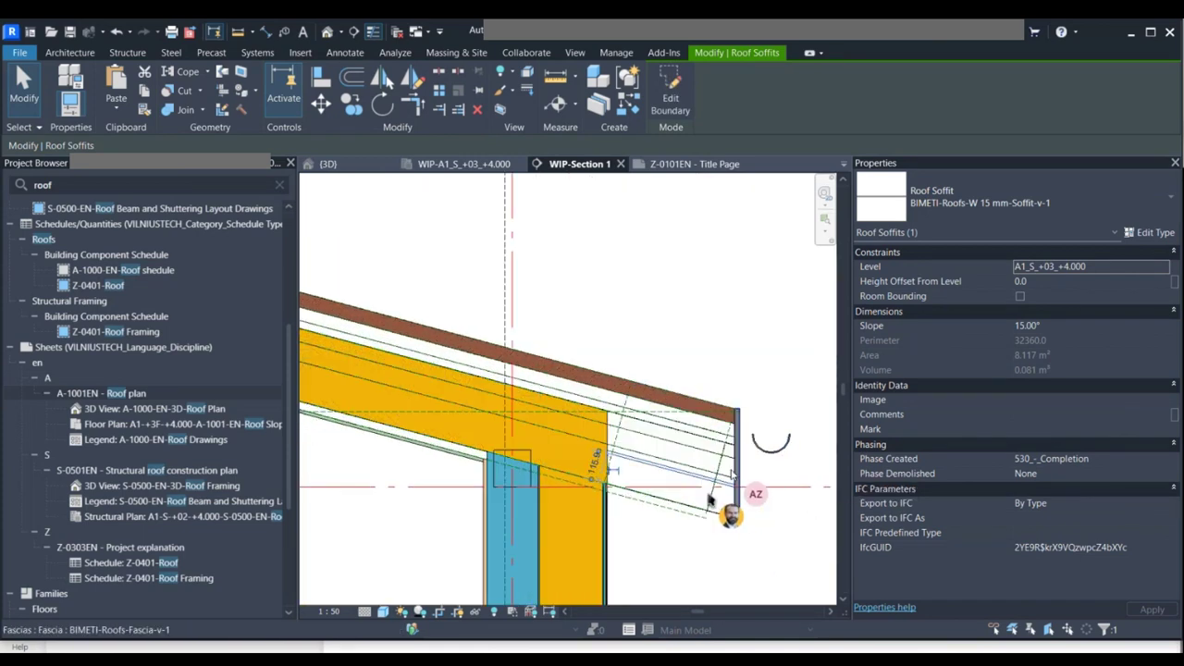
{"action": "scroll", "coordinate": [629, 483], "scroll_direction": "up", "scroll_amount": 2}
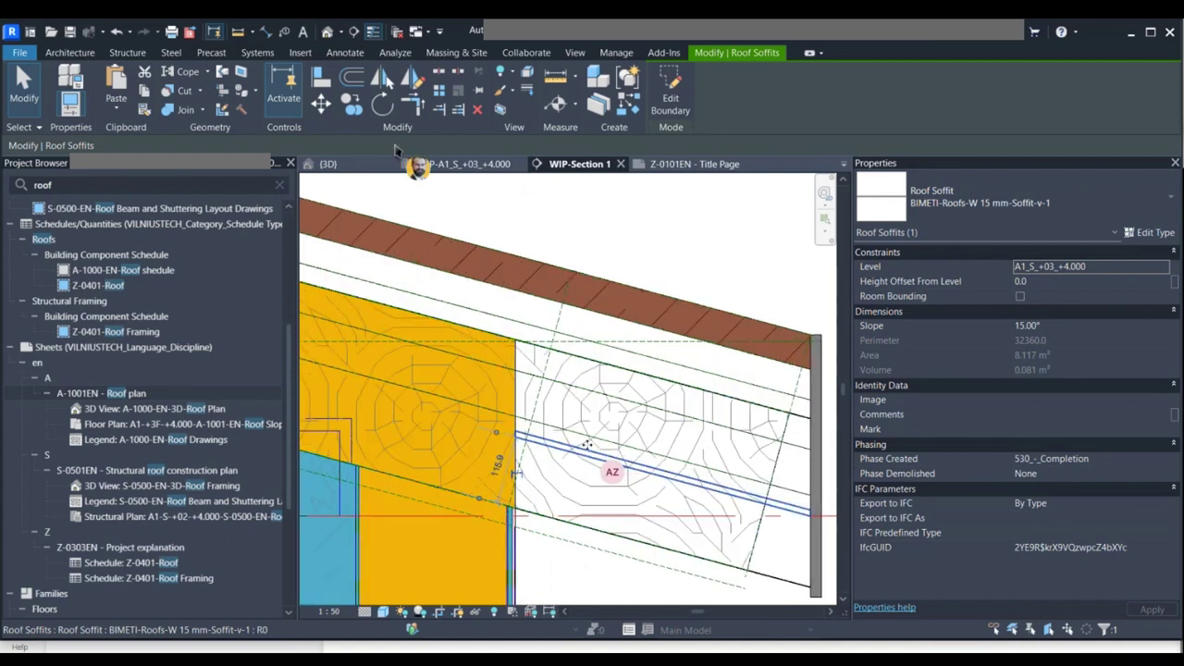
{"action": "middle_click_drag", "start_coordinate": [602, 468], "coordinate": [548, 421]}
Move the roof soffit down beneath the rafters to a -162.4 height offset, then deselect it.
{"action": "left_click", "coordinate": [321, 103]}
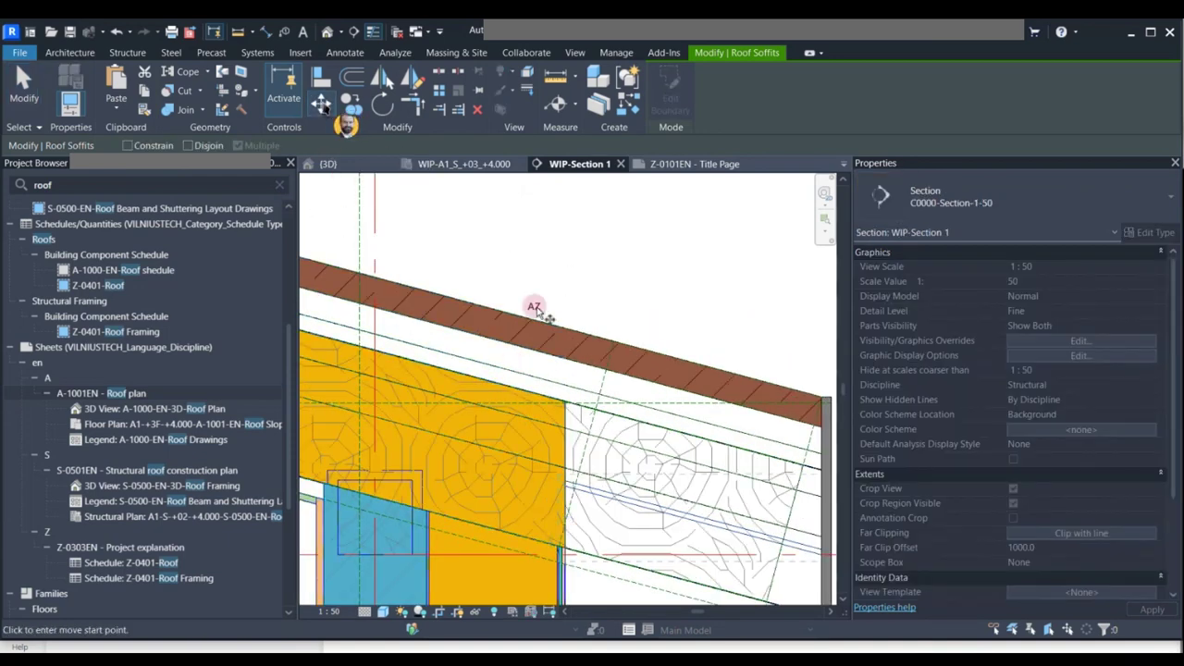
{"action": "middle_click_drag", "start_coordinate": [671, 560], "coordinate": [635, 484]}
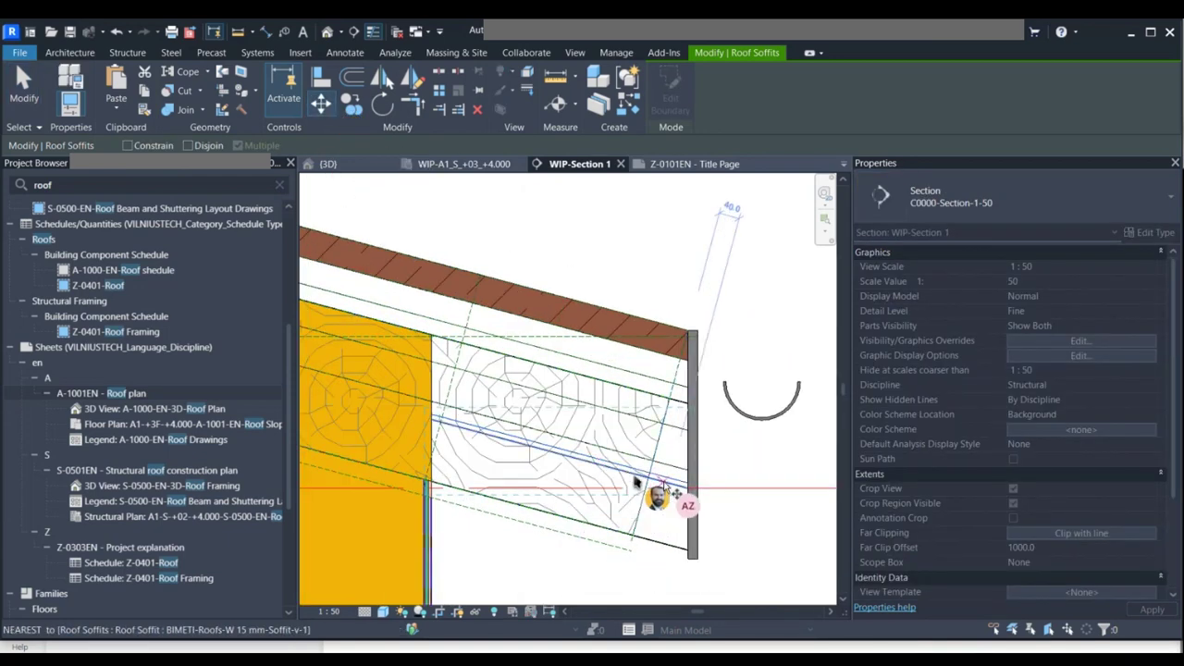
{"action": "scroll", "coordinate": [546, 463], "scroll_direction": "up", "scroll_amount": 2}
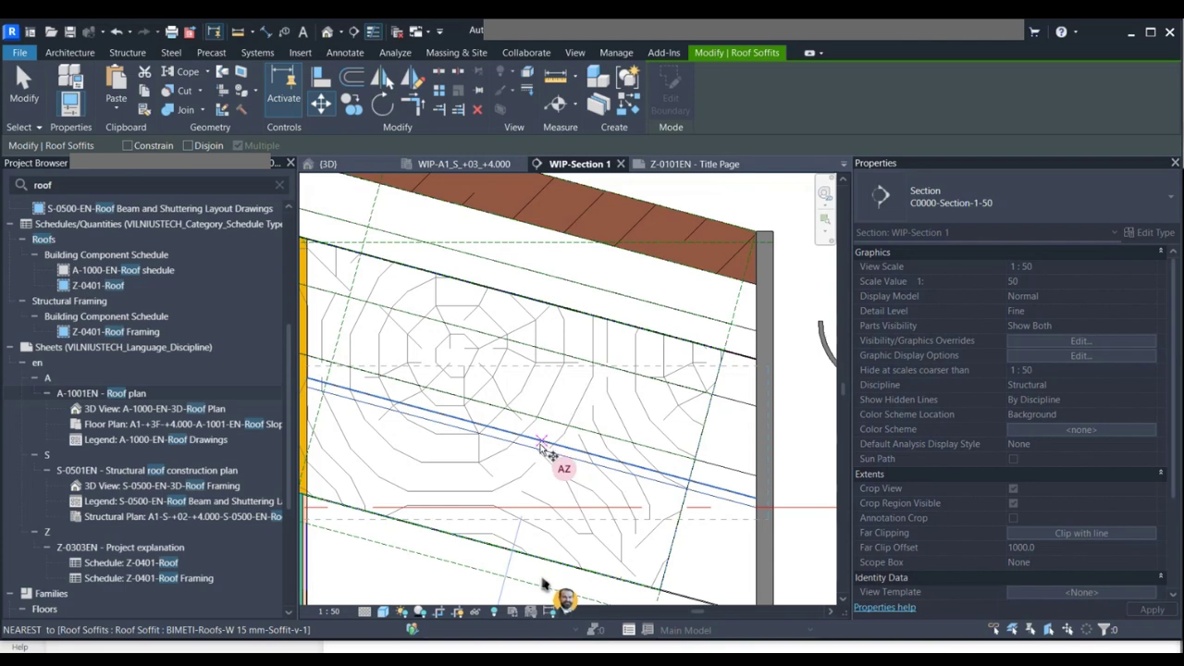
{"action": "scroll", "coordinate": [546, 452], "scroll_direction": "down", "scroll_amount": 1}
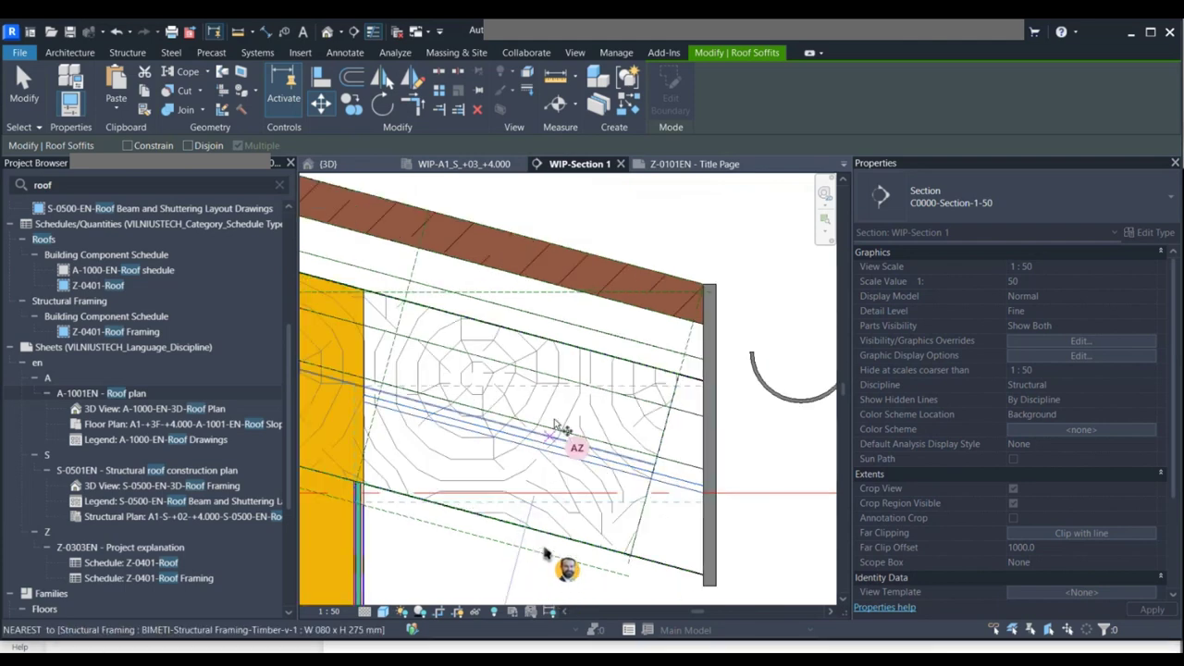
{"action": "scroll", "coordinate": [546, 430], "scroll_direction": "up", "scroll_amount": 2}
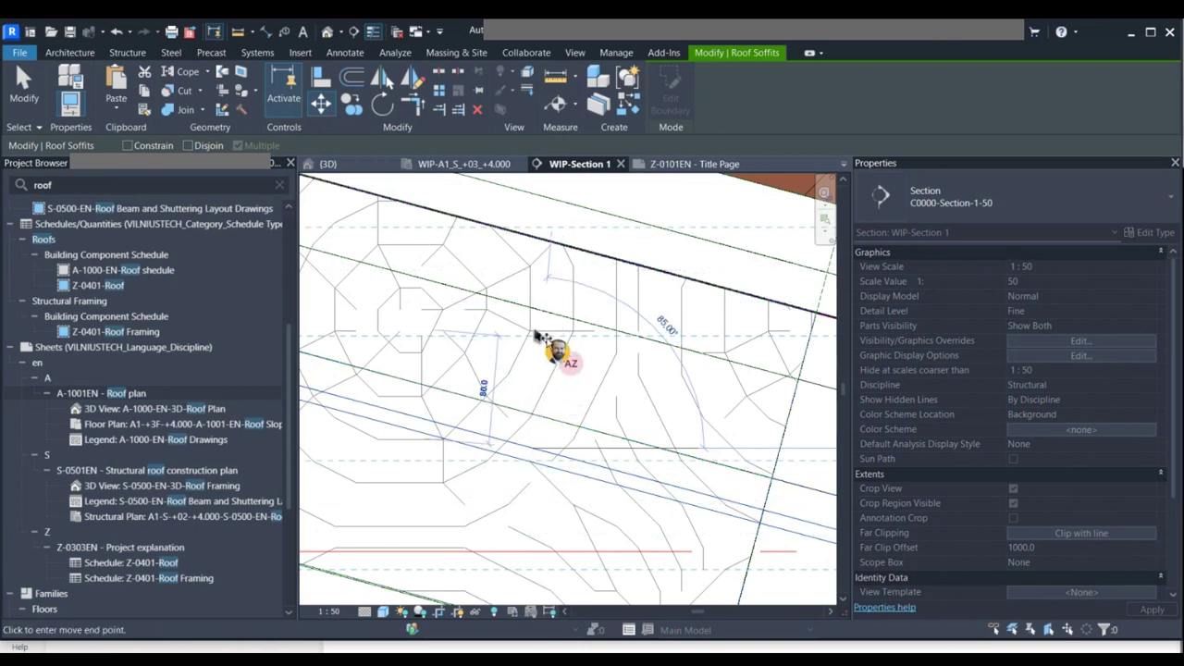
{"action": "scroll", "coordinate": [523, 463], "scroll_direction": "down", "scroll_amount": 3}
{"action": "left_click", "coordinate": [527, 462]}
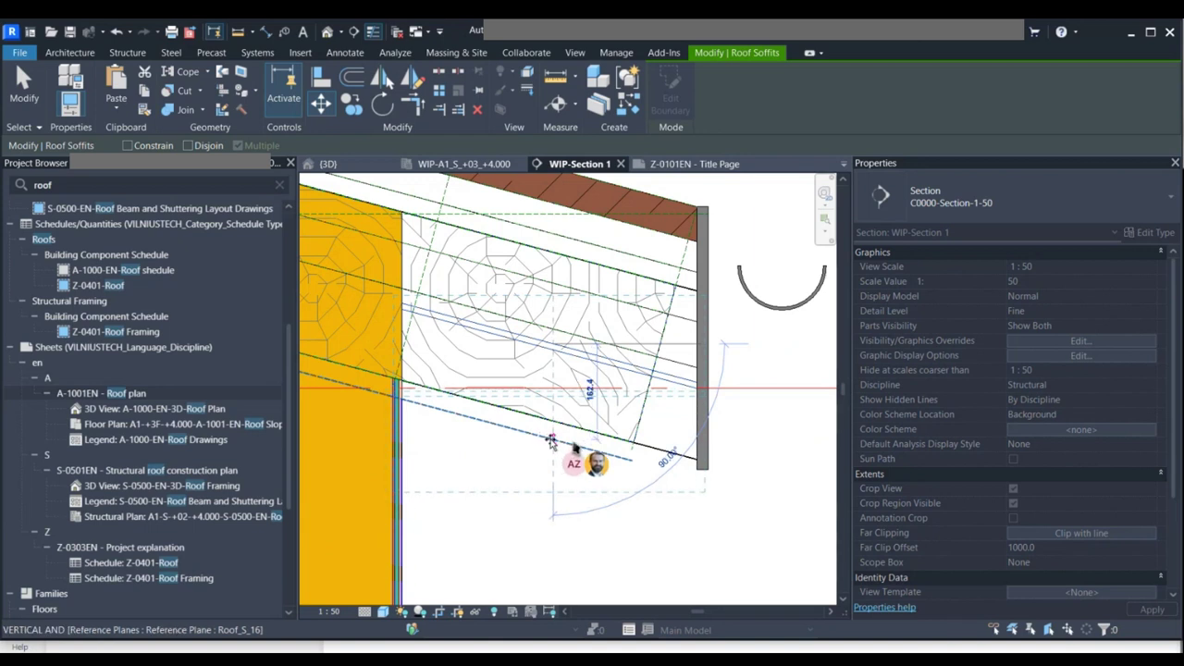
{"action": "left_click", "coordinate": [552, 442]}
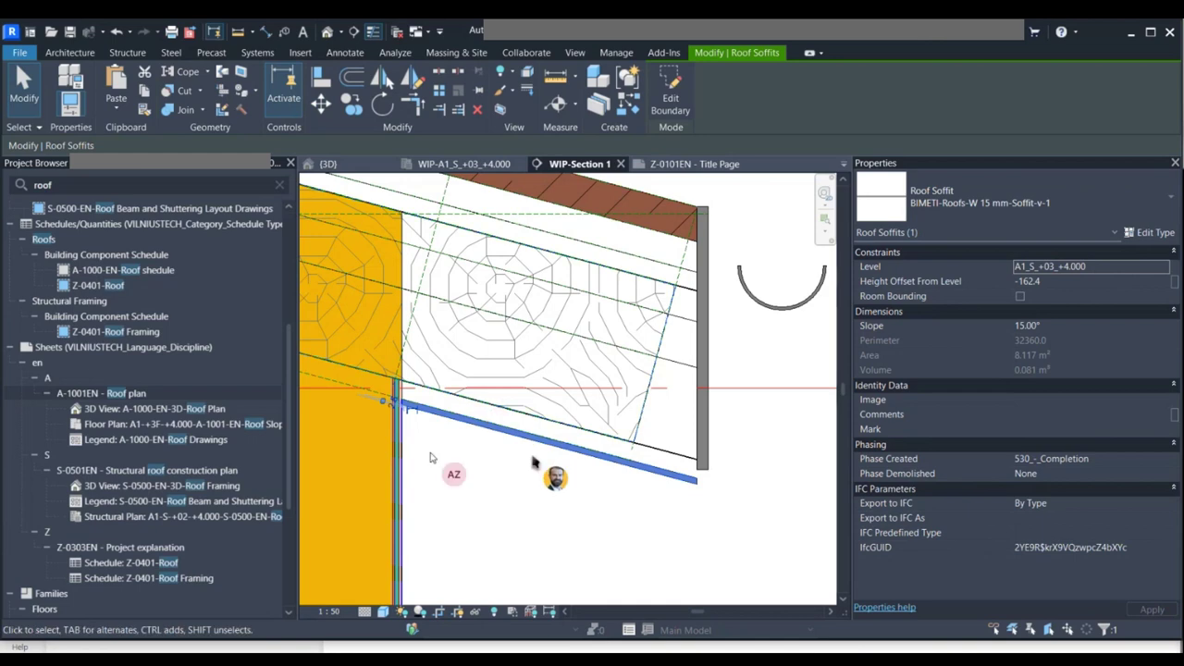
{"action": "middle_click_drag", "start_coordinate": [484, 479], "coordinate": [523, 467]}
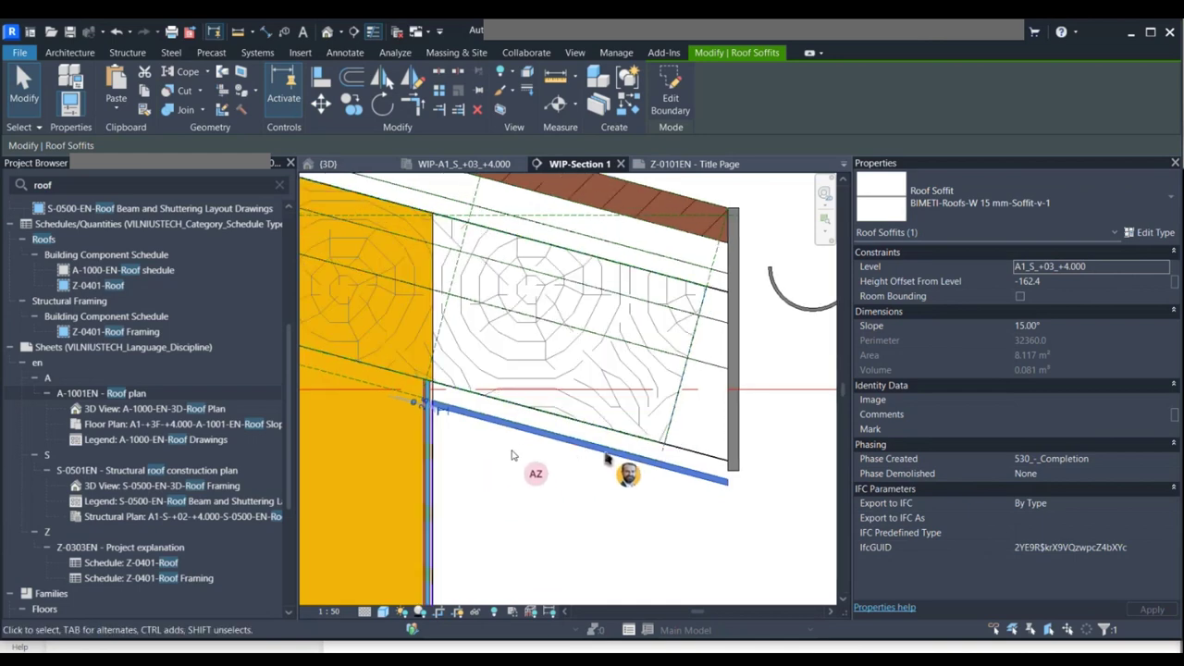
{"action": "scroll", "coordinate": [596, 461], "scroll_direction": "up", "scroll_amount": 3}
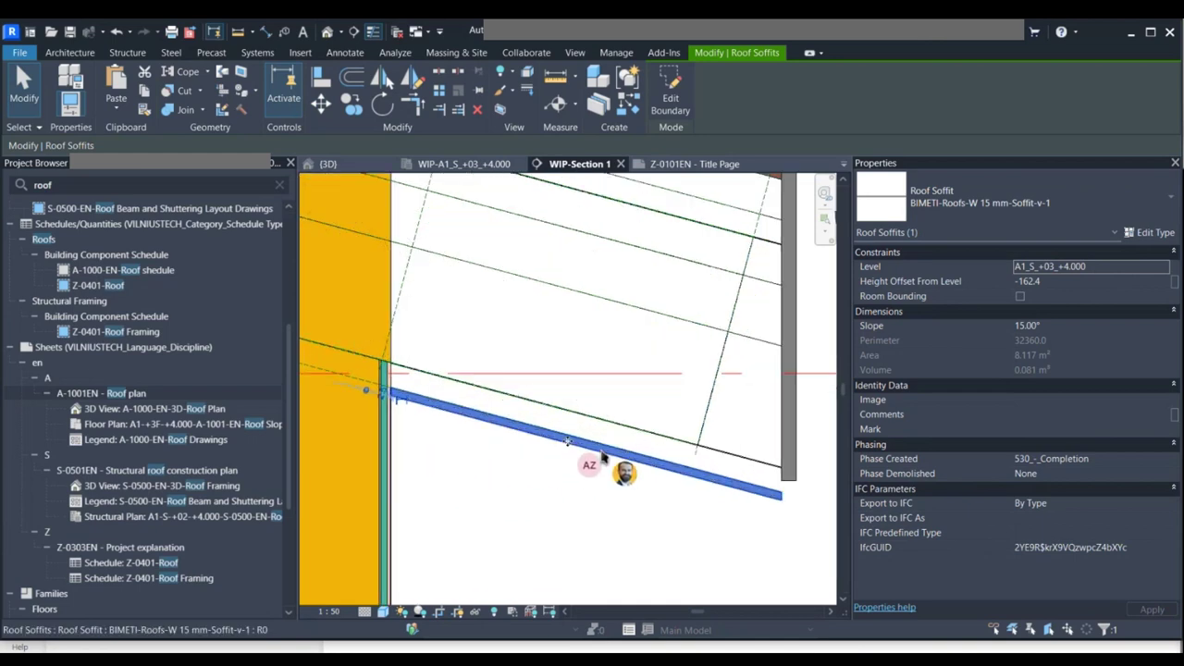
{"action": "left_click", "coordinate": [596, 458]}
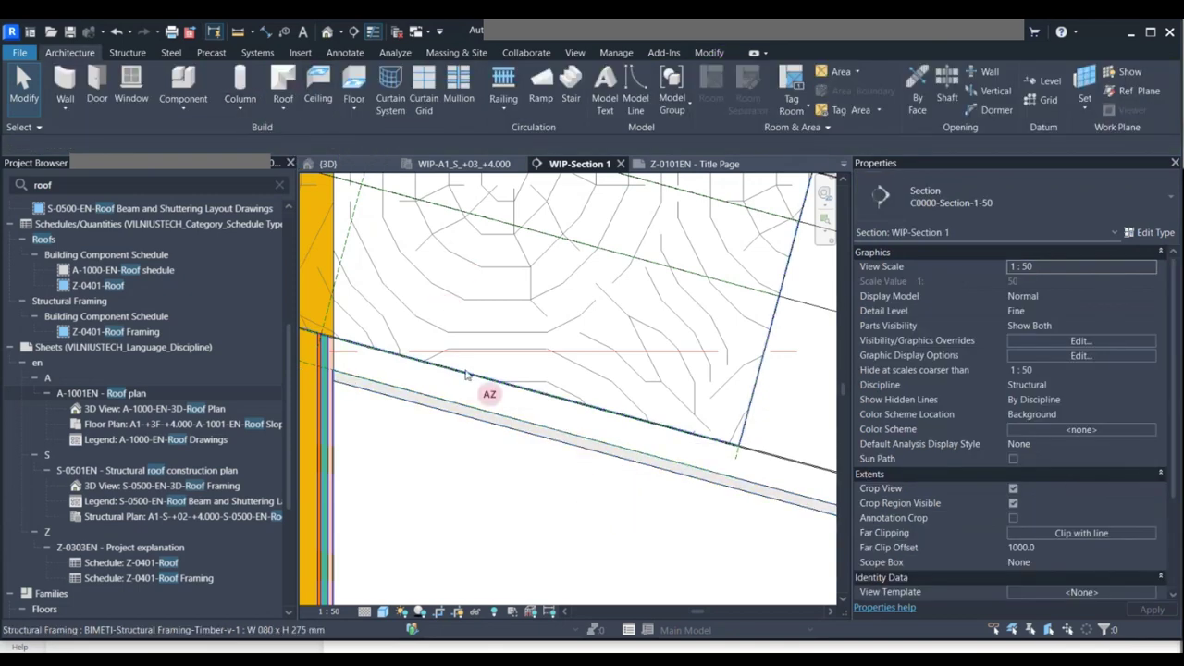
Move the soffit slightly up to a -152.1 height offset.
{"action": "left_click", "coordinate": [652, 488]}
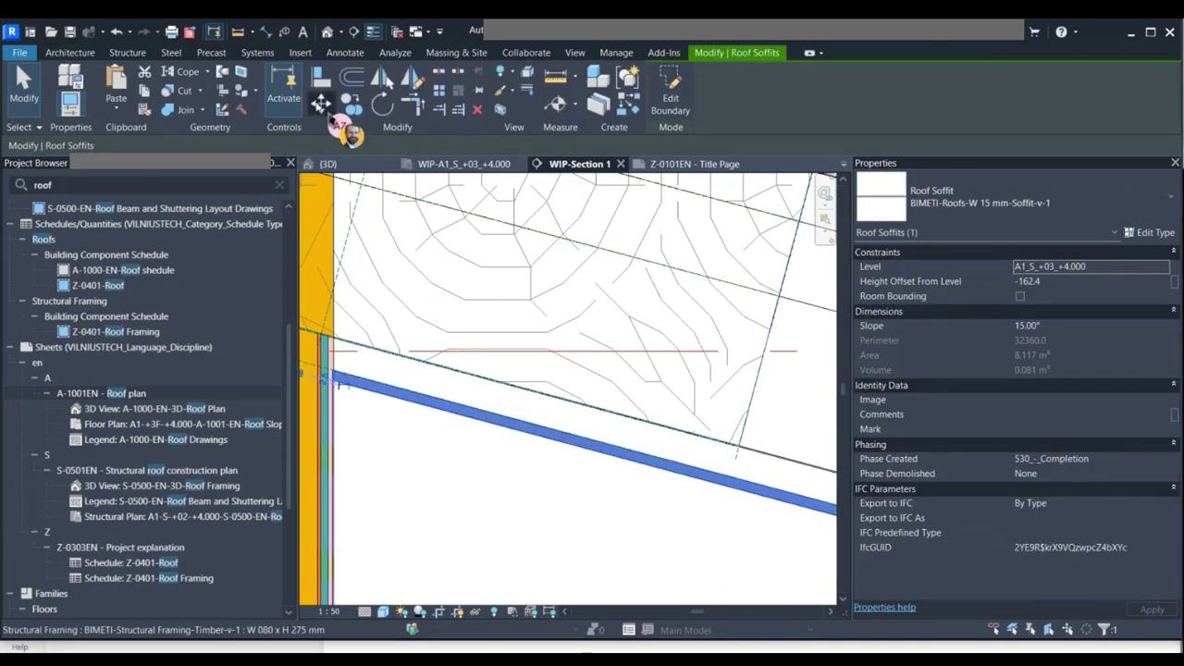
{"action": "left_click", "coordinate": [320, 104]}
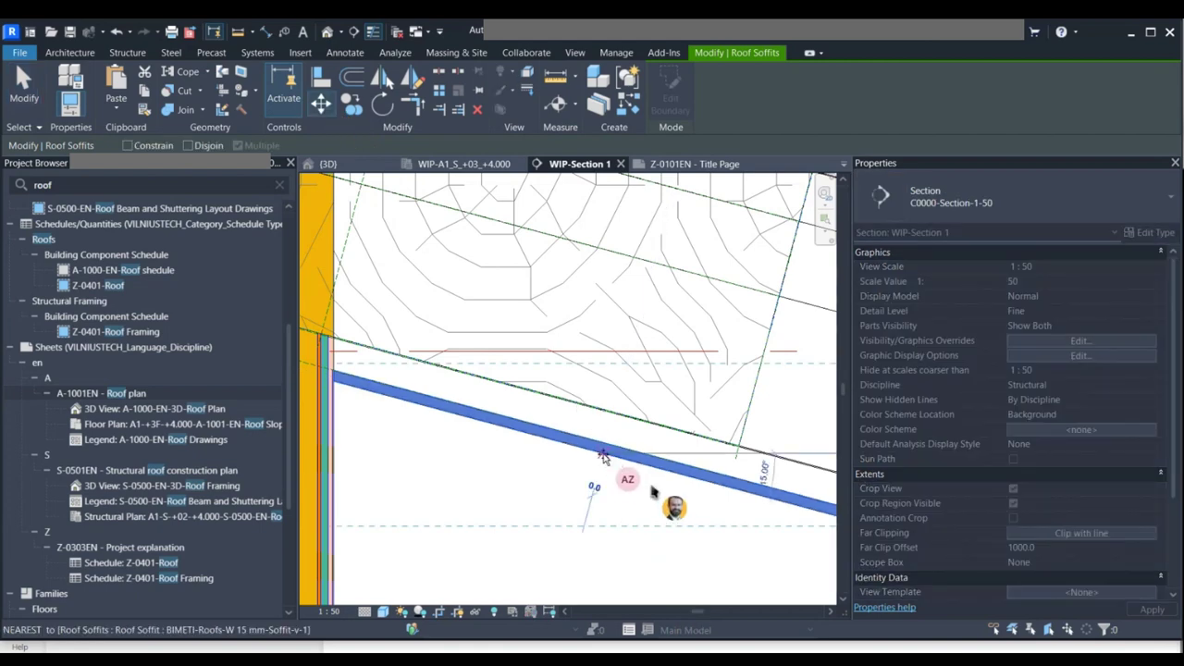
{"action": "left_click", "coordinate": [608, 448]}
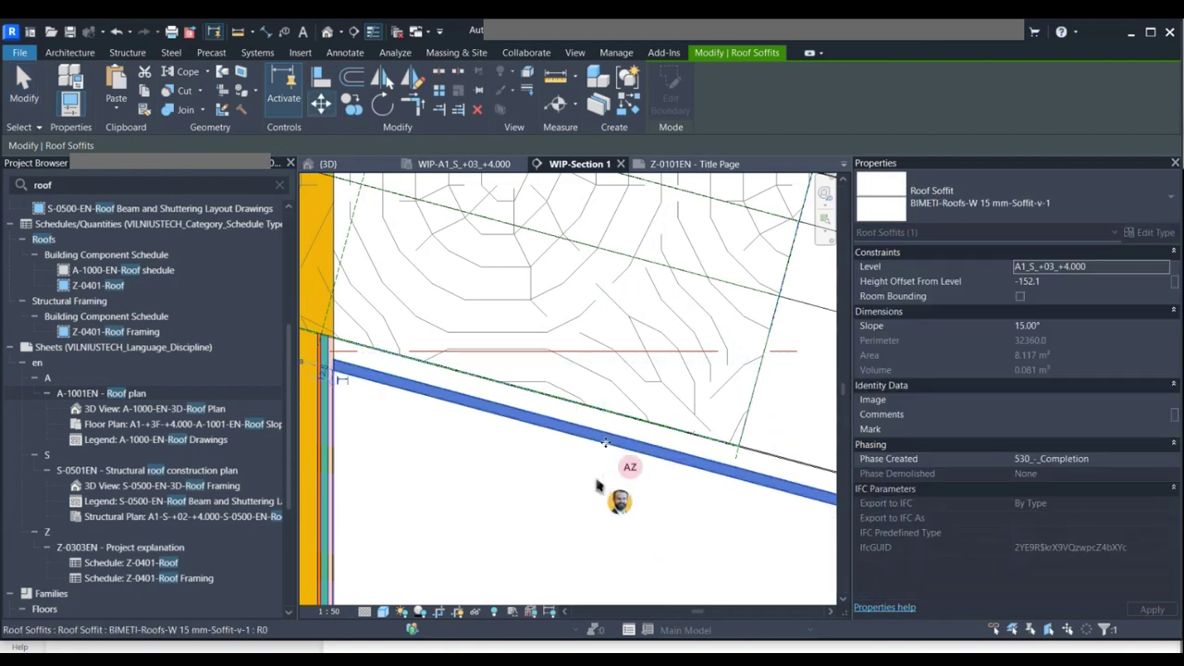
{"action": "scroll", "coordinate": [549, 508], "scroll_direction": "down", "scroll_amount": 1}
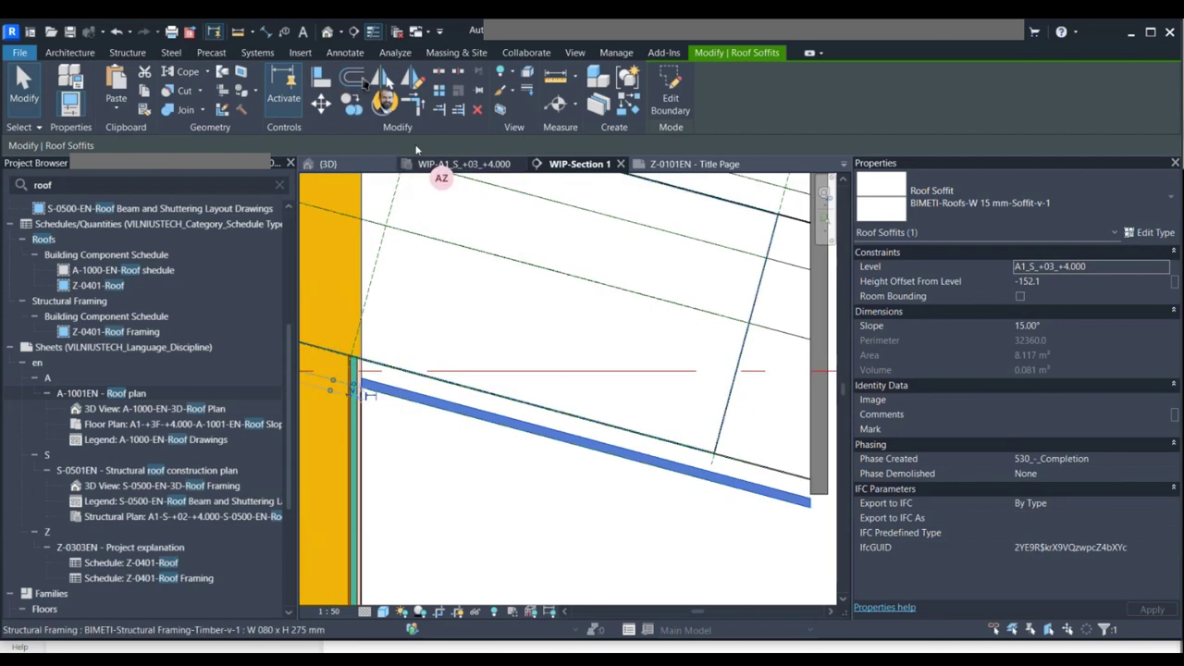
Mirror a copy of the soffit across the ridge grid line onto the opposite eave, then show 3D.
{"action": "left_click", "coordinate": [382, 78]}
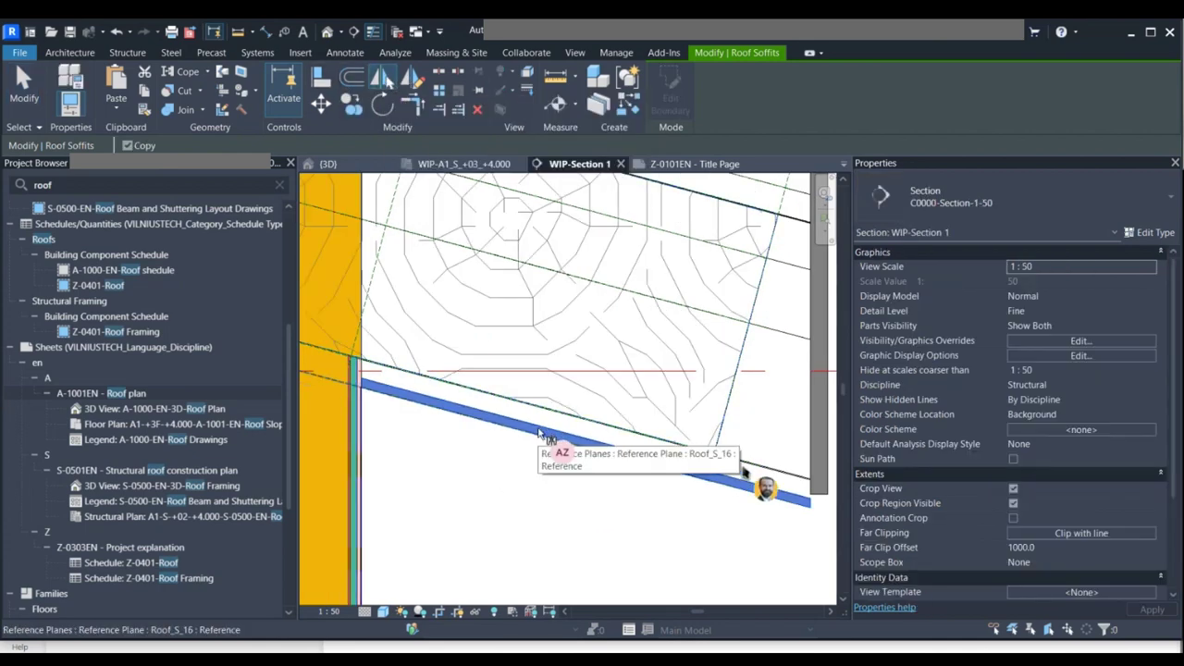
{"action": "scroll", "coordinate": [587, 476], "scroll_direction": "down", "scroll_amount": 5}
{"action": "scroll", "coordinate": [488, 490], "scroll_direction": "down", "scroll_amount": 3}
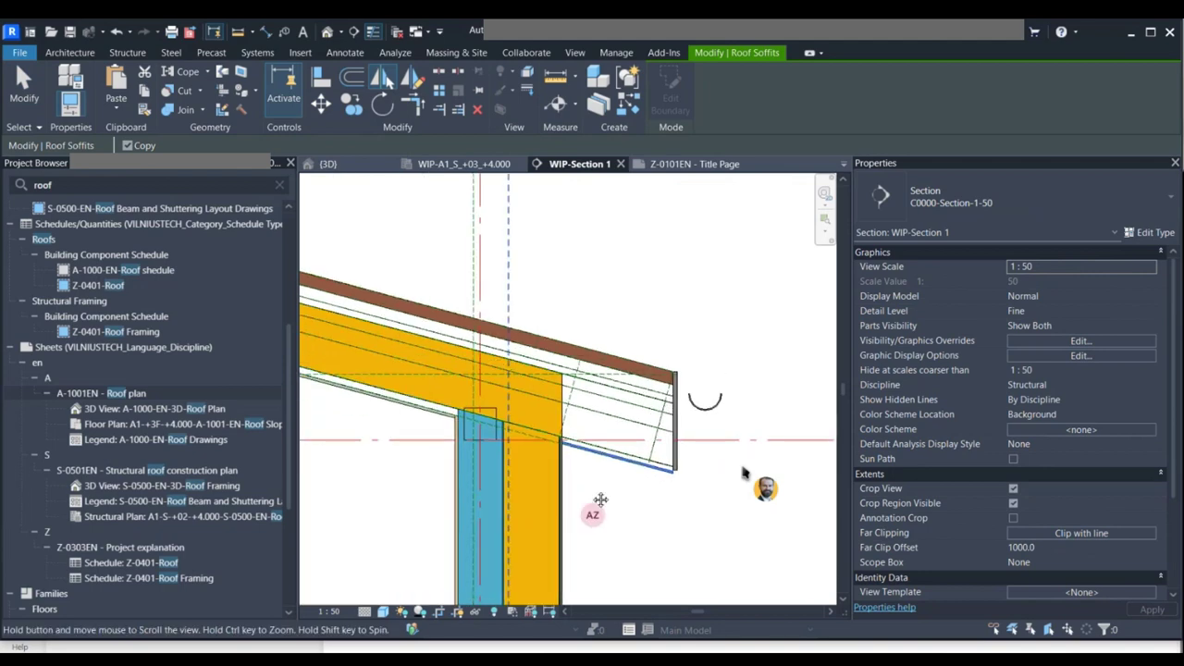
{"action": "scroll", "coordinate": [392, 417], "scroll_direction": "up", "scroll_amount": 3}
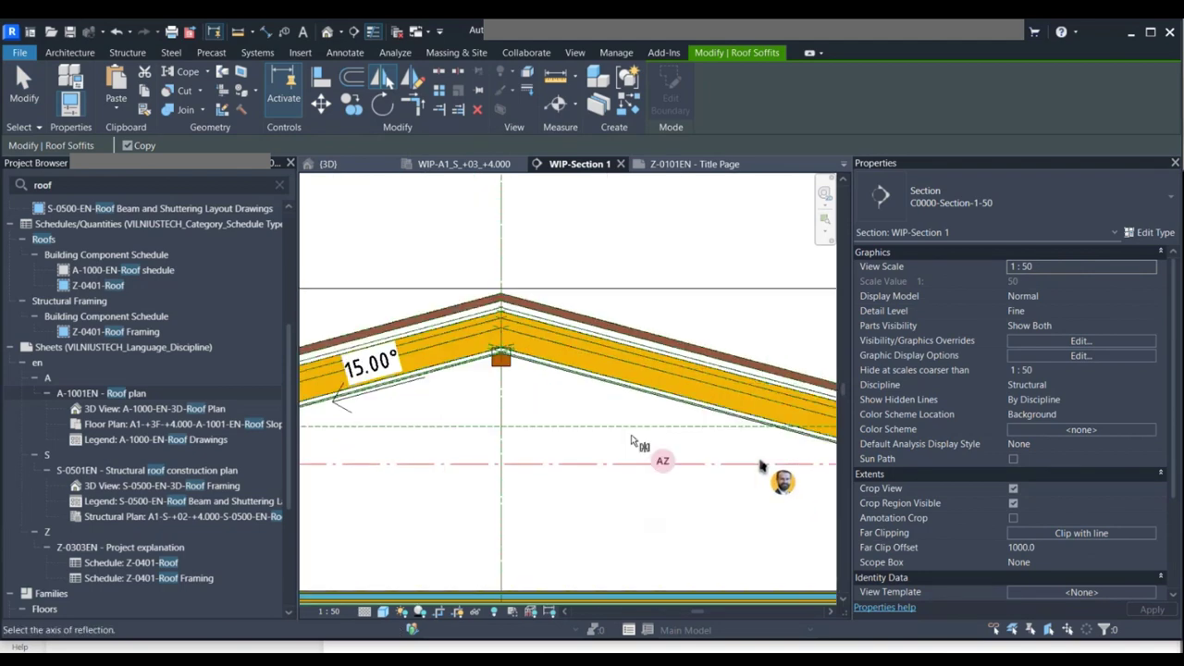
{"action": "left_click", "coordinate": [524, 518]}
{"action": "scroll", "coordinate": [613, 470], "scroll_direction": "down", "scroll_amount": 2}
{"action": "scroll", "coordinate": [639, 469], "scroll_direction": "up", "scroll_amount": 2}
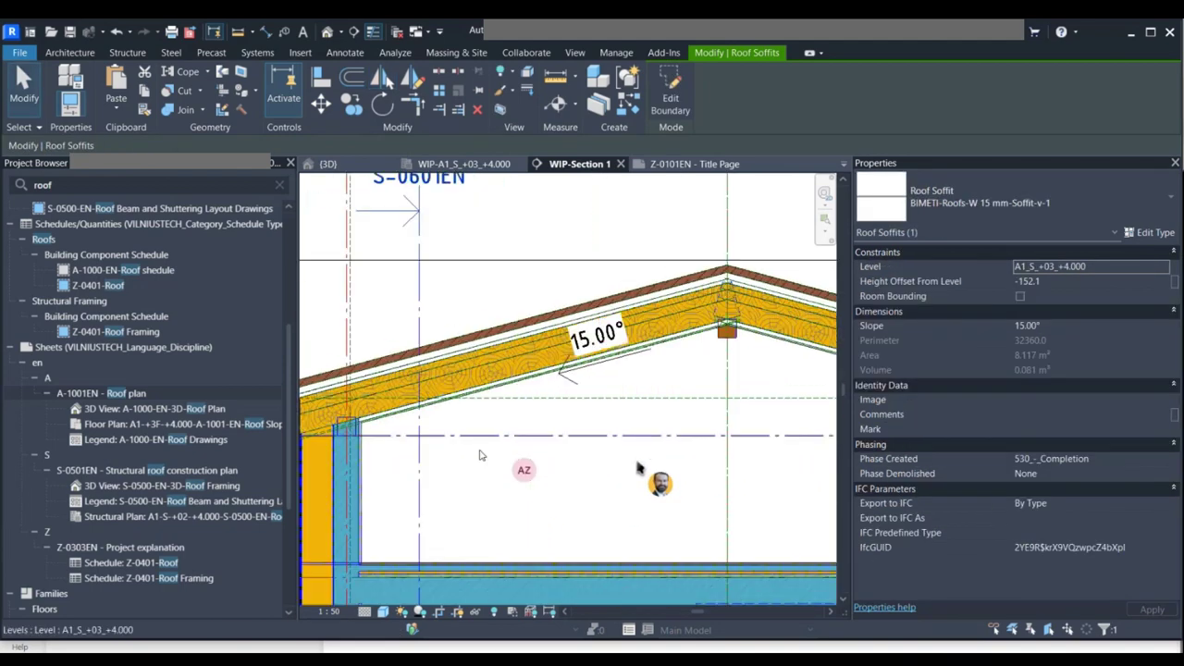
{"action": "scroll", "coordinate": [302, 230], "scroll_direction": "up", "scroll_amount": 4}
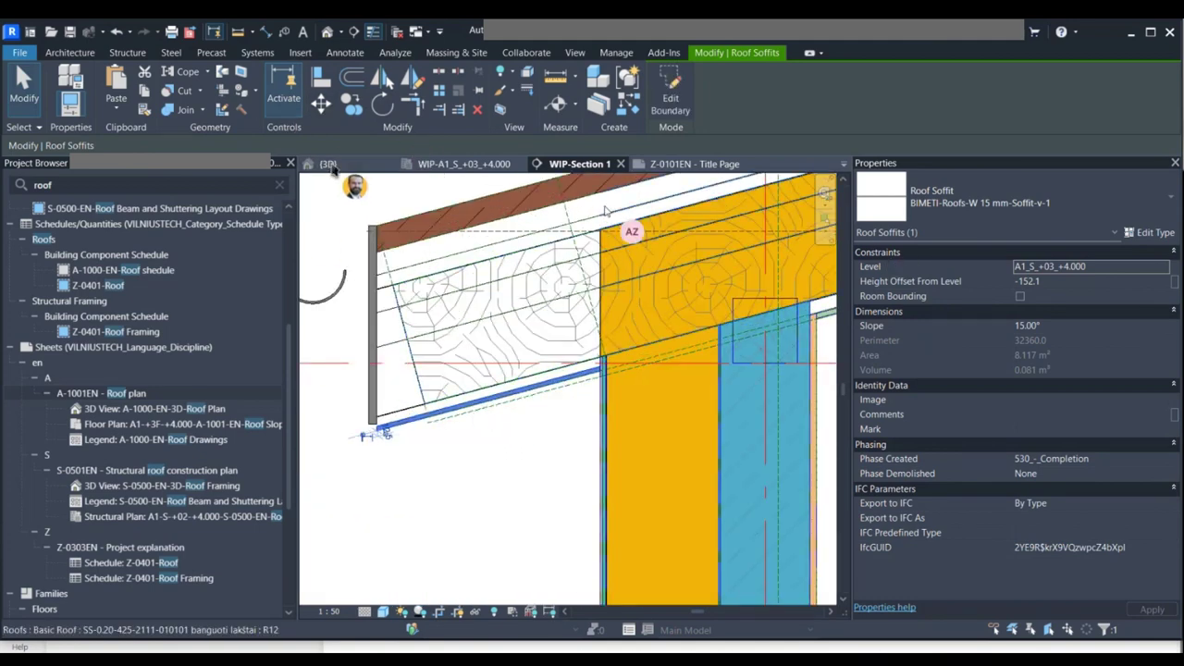
{"action": "left_click", "coordinate": [329, 163]}
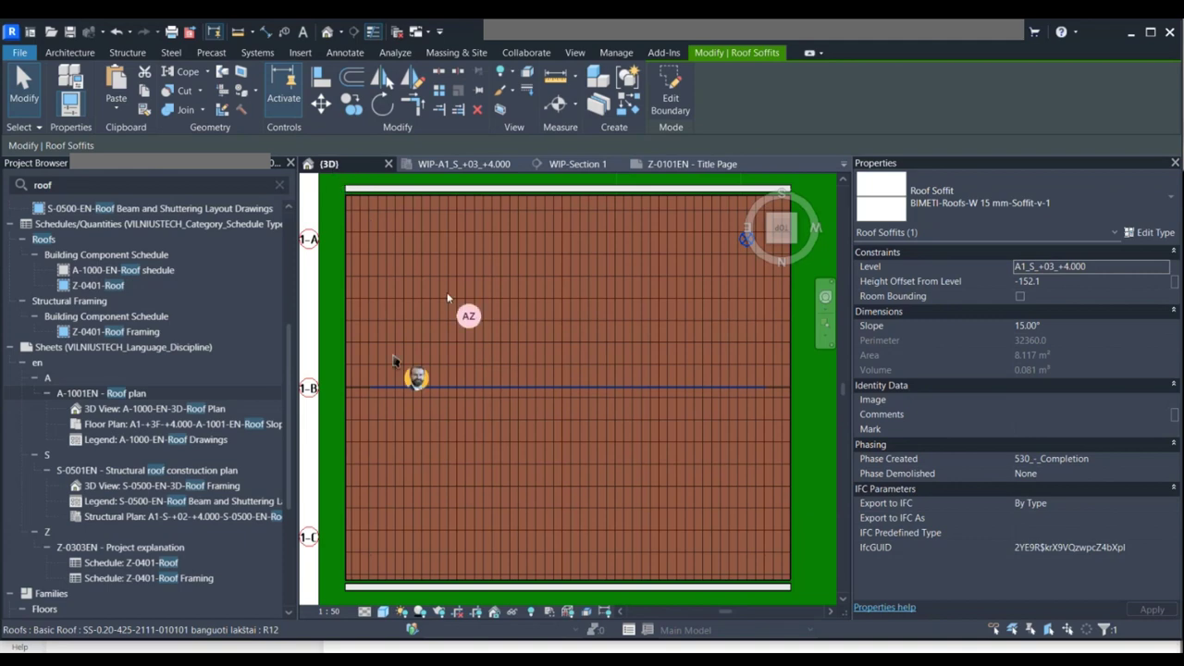
Deselect the soffit and orbit the 3D model to inspect the soffit beneath the eave along the wall.
{"action": "middle_click_drag", "start_coordinate": [612, 503], "coordinate": [607, 447]}
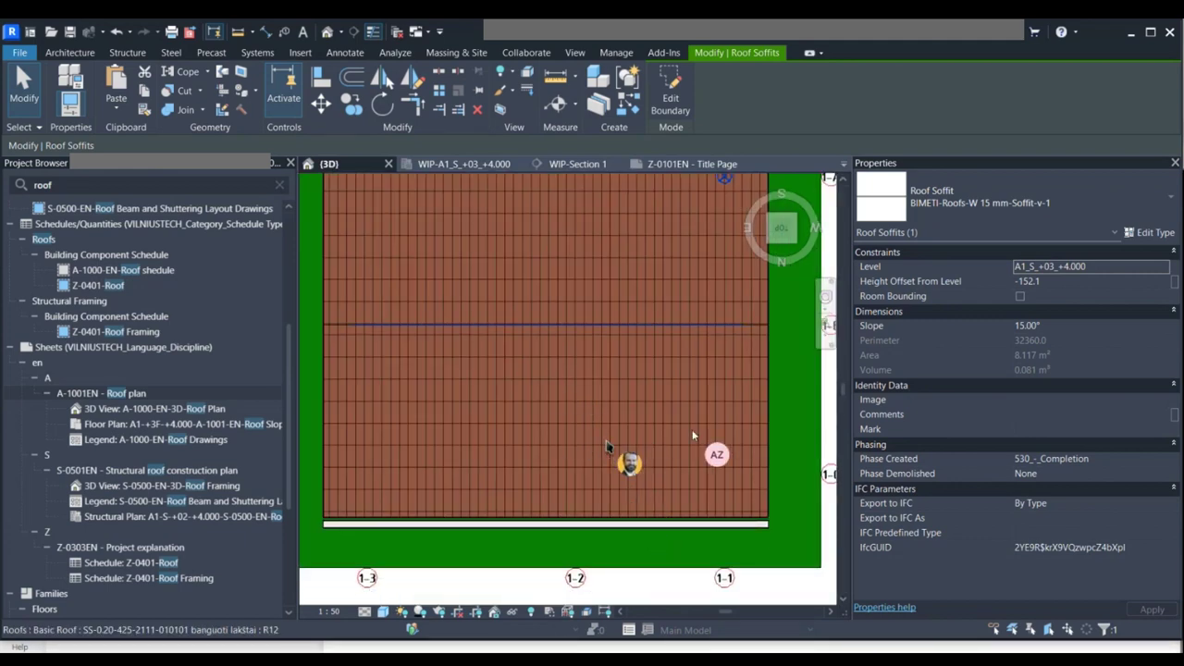
{"action": "key", "text": "Escape"}
{"action": "middle_click_drag", "start_coordinate": [662, 481], "coordinate": [556, 388], "text": "shift"}
{"action": "scroll", "coordinate": [555, 388], "scroll_direction": "up", "scroll_amount": 3}
{"action": "middle_click_drag", "start_coordinate": [577, 333], "coordinate": [573, 291], "text": "shift"}
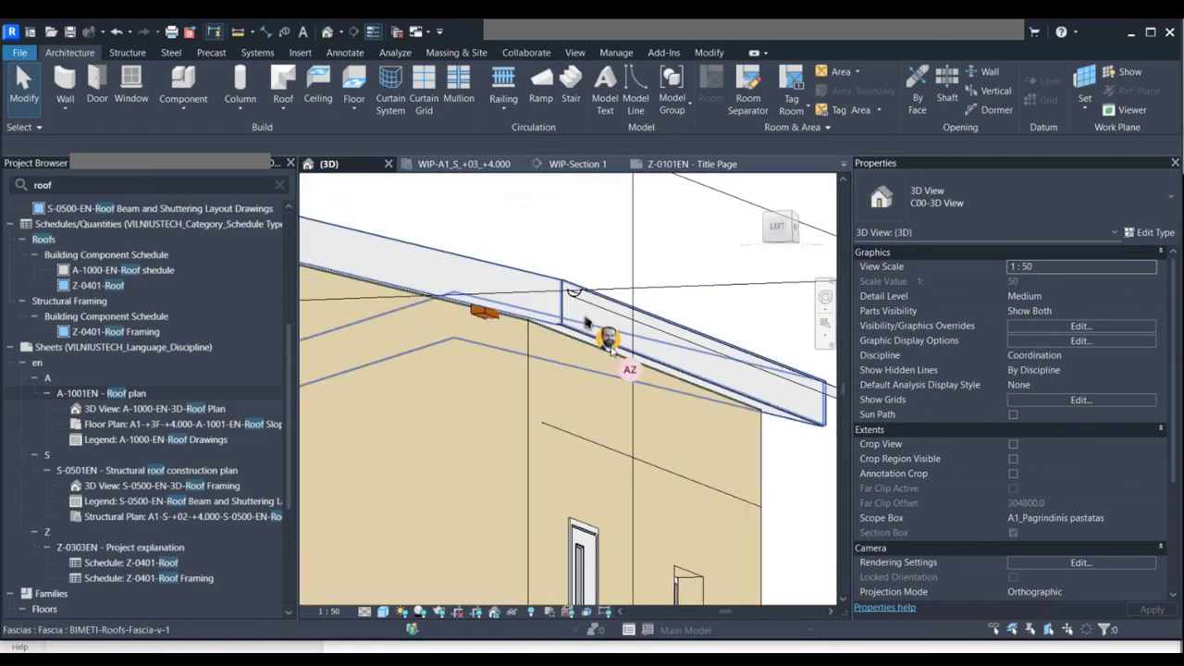
{"action": "mouse_move", "coordinate": [611, 350]}
{"action": "middle_mouse_down", "text": "shift"}
{"action": "mouse_move", "coordinate": [592, 341]}
{"action": "mouse_move", "coordinate": [626, 331]}
{"action": "mouse_move", "coordinate": [609, 348]}
{"action": "middle_mouse_up", "text": "shift"}
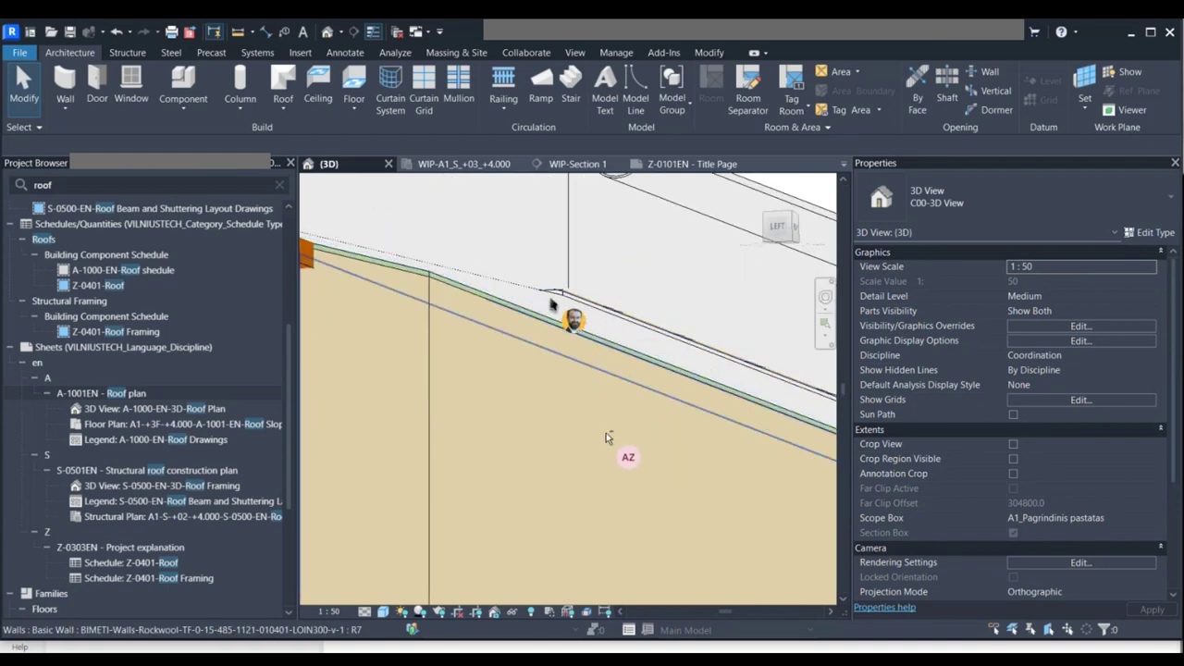
{"action": "middle_click_drag", "start_coordinate": [606, 435], "coordinate": [674, 424], "text": "shift"}
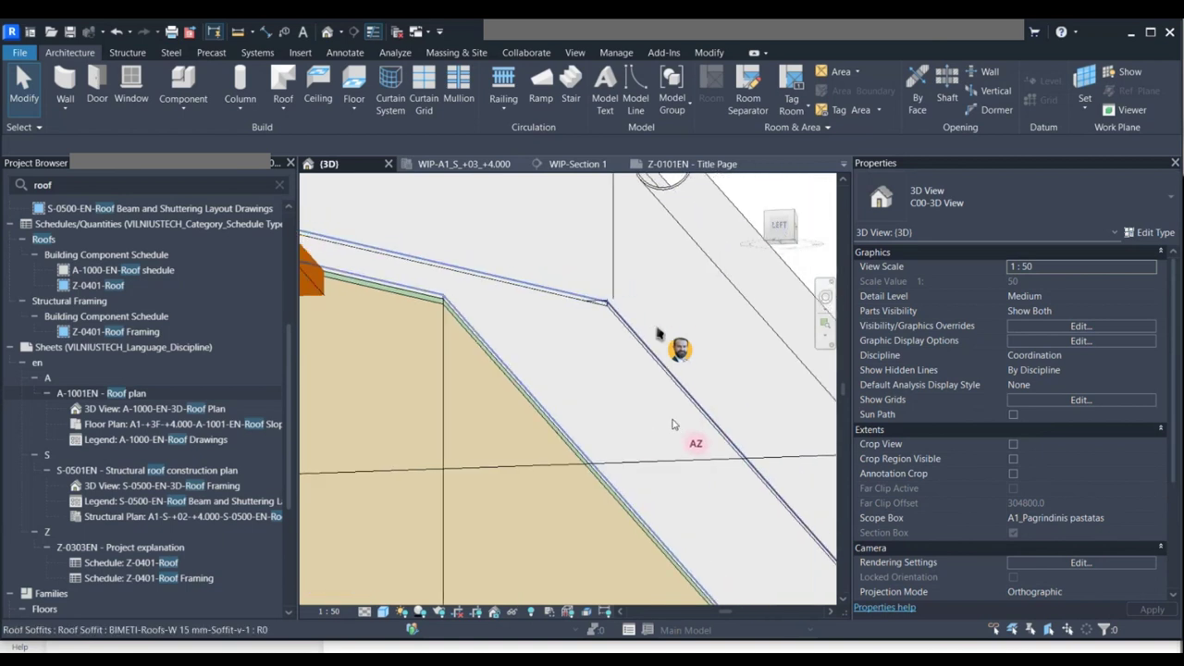